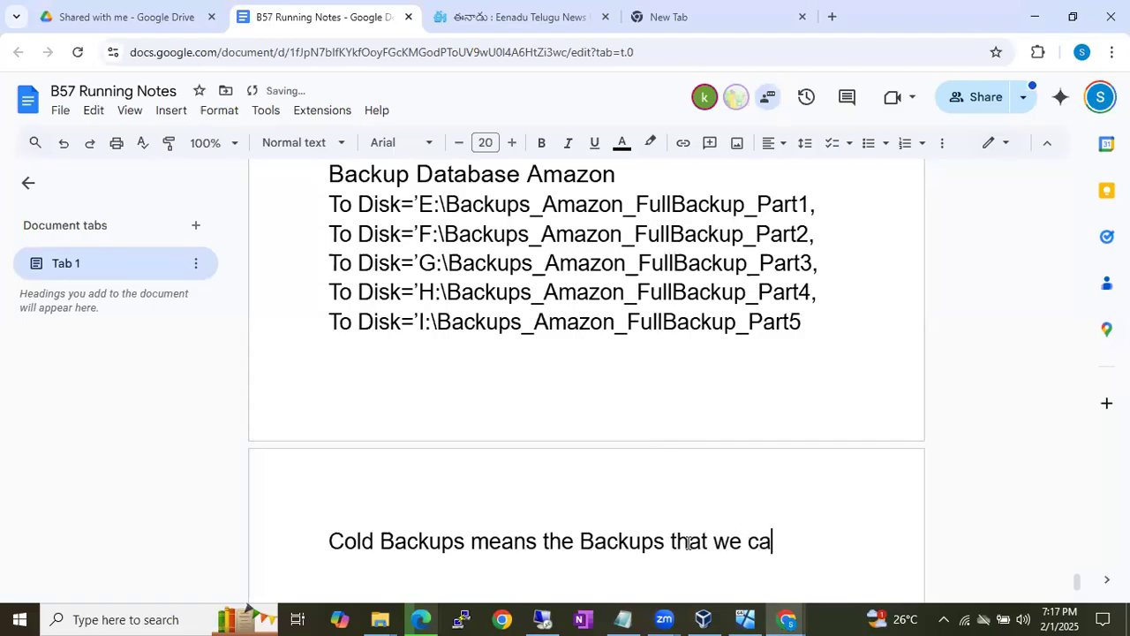
Complete the cold backups definition with "when the DB is offline." and start a new line.
text(en th)
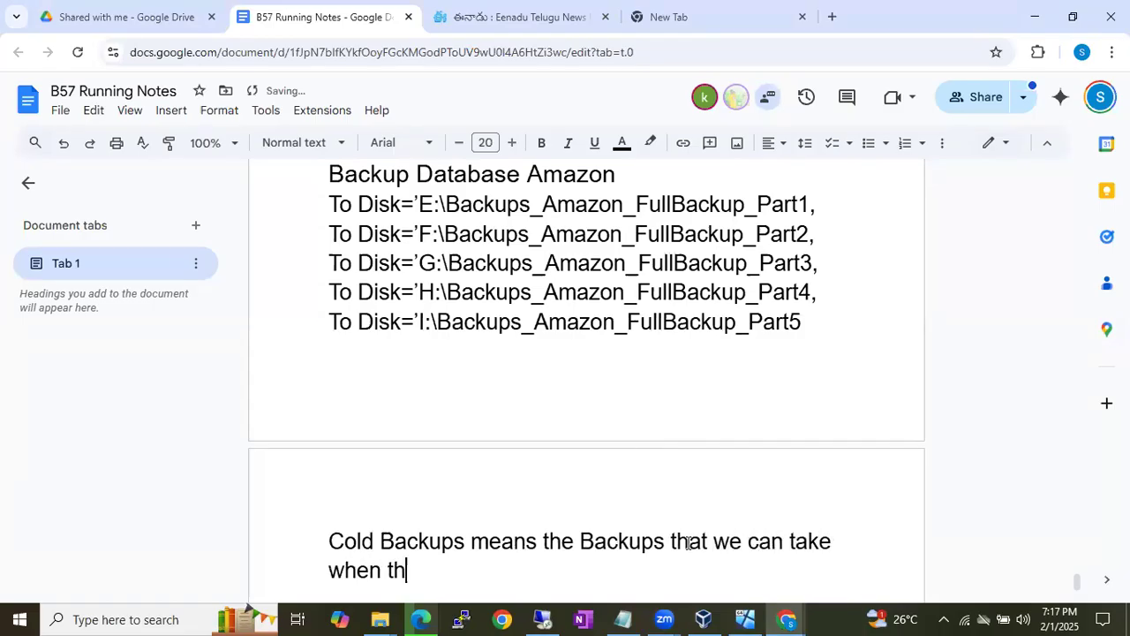
text(e DB is o)
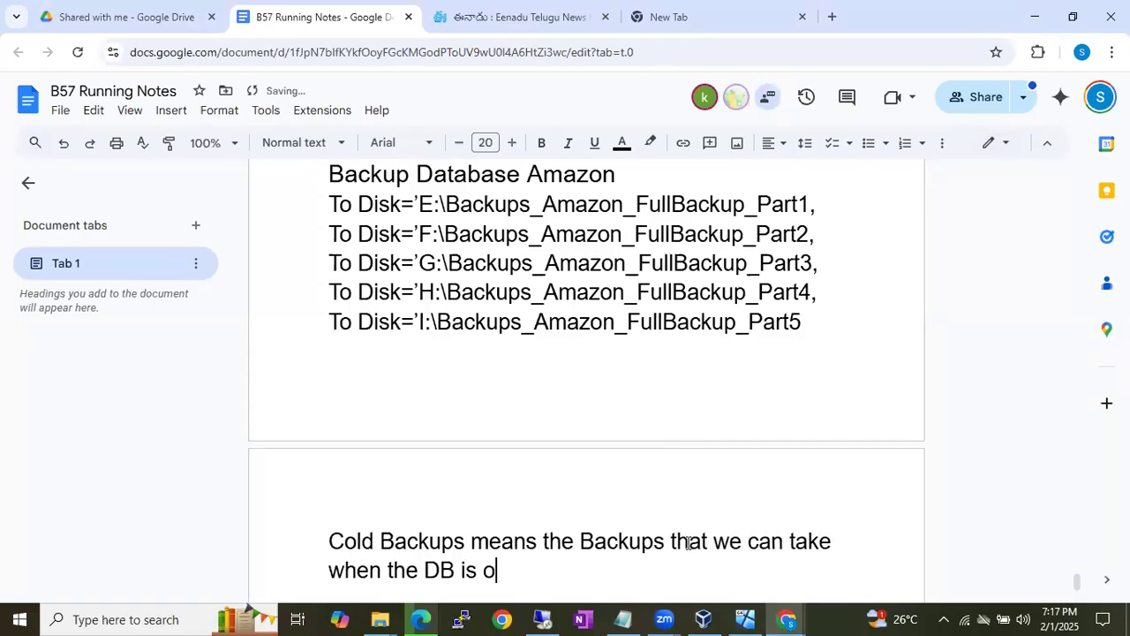
text(ffline.)
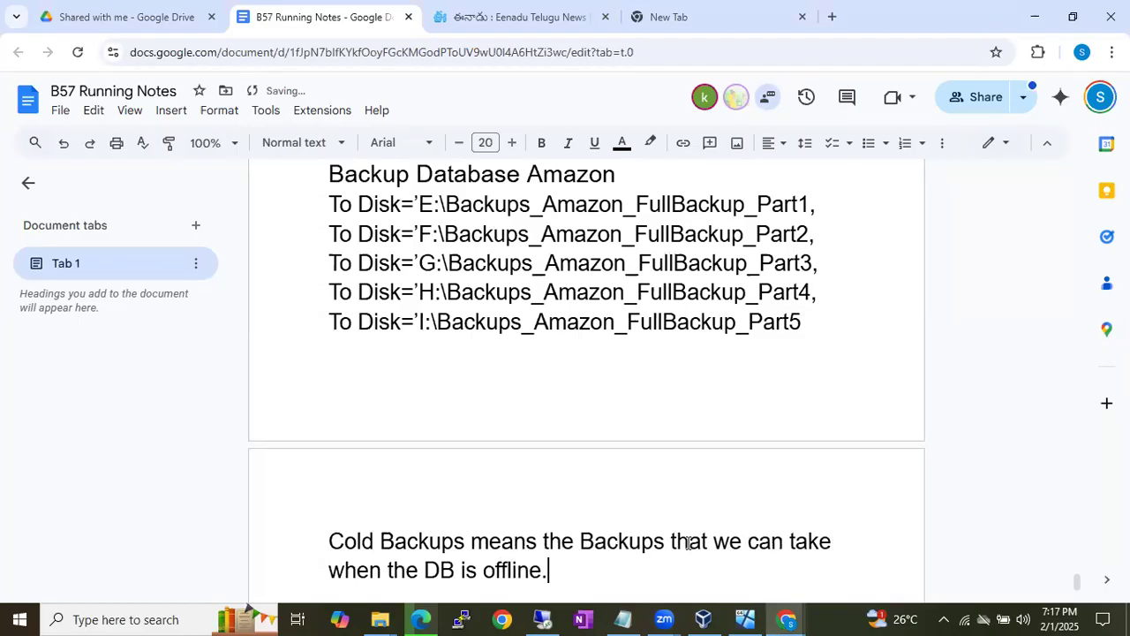
key(Return)
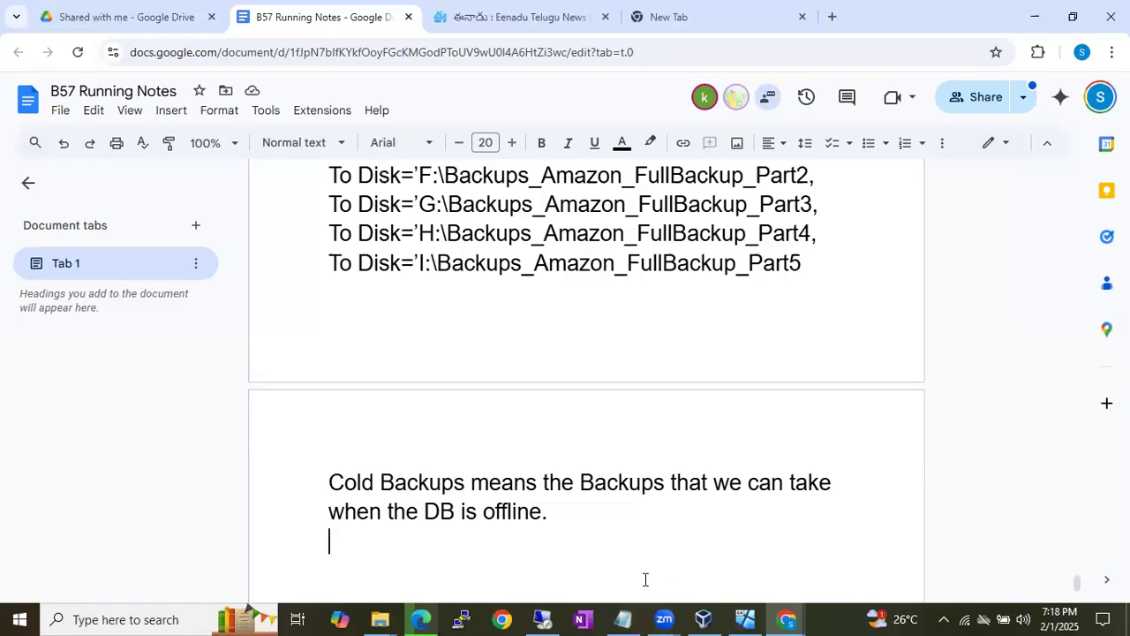
click(543, 619)
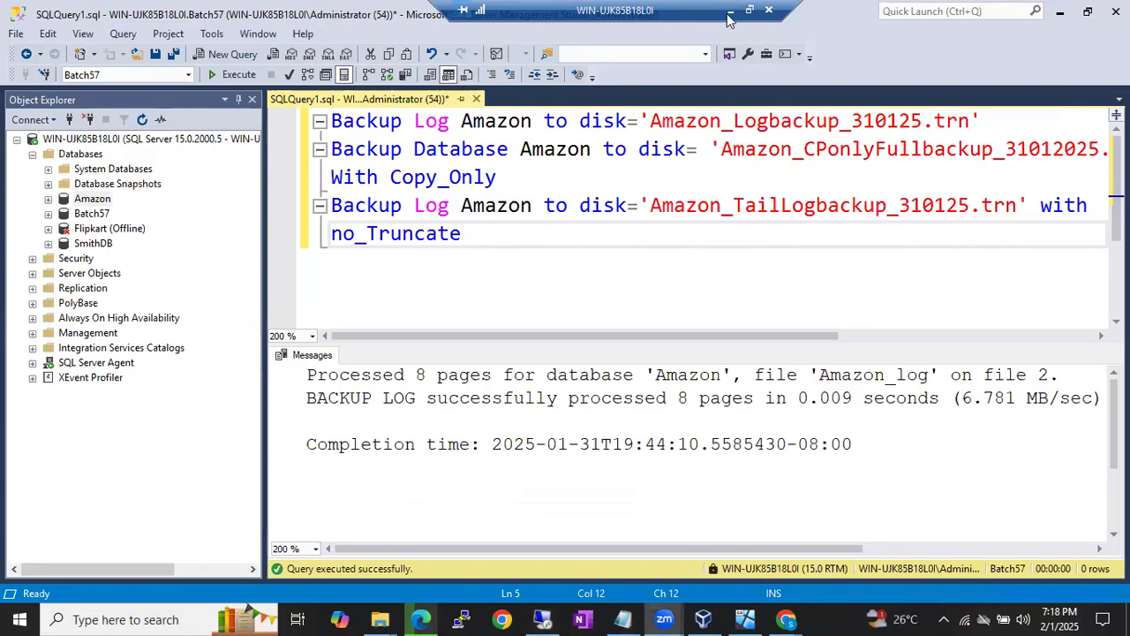
key(alt+Tab)
Below the cold backups definition, begin a sentence reading "We can take cold backups by copying the".
click(583, 509)
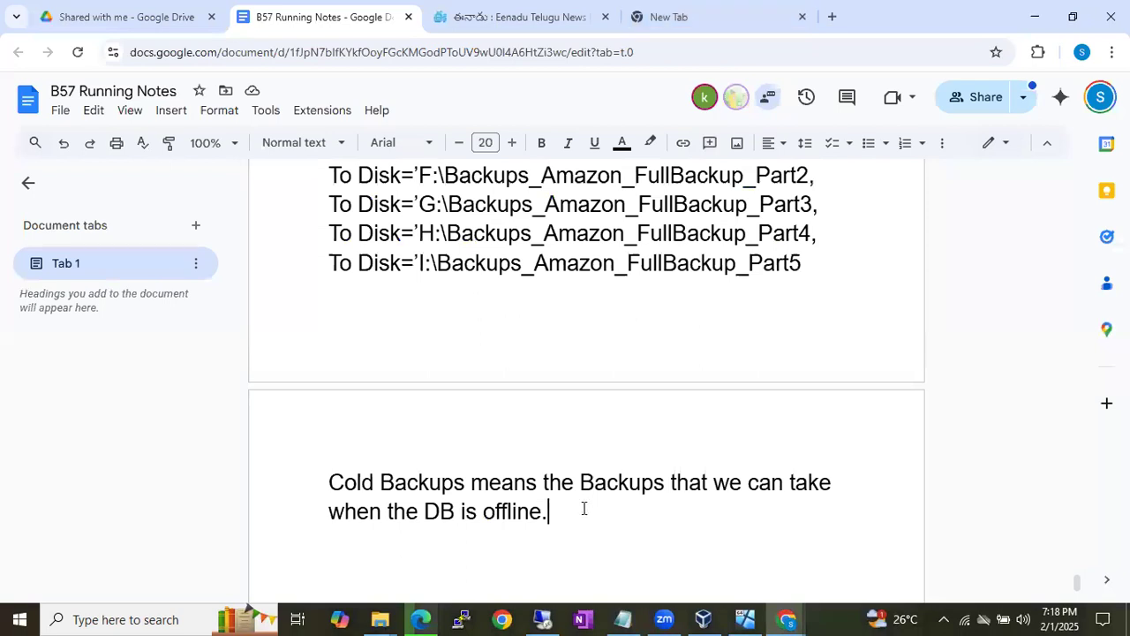
key(Return)
text(We can t)
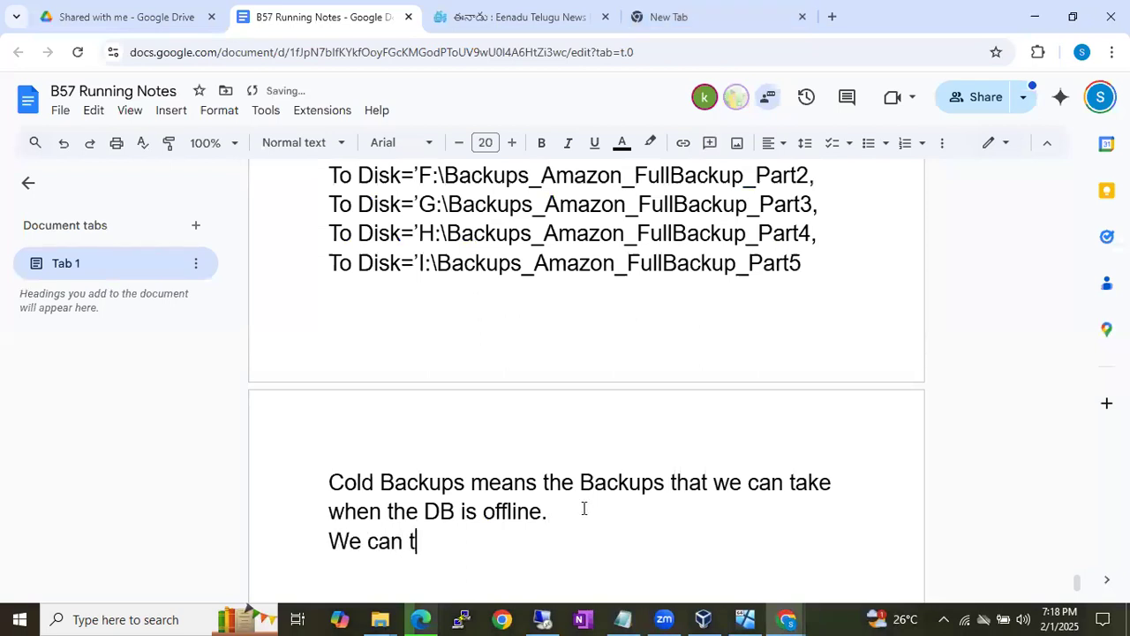
text(ake cold backups by cp)
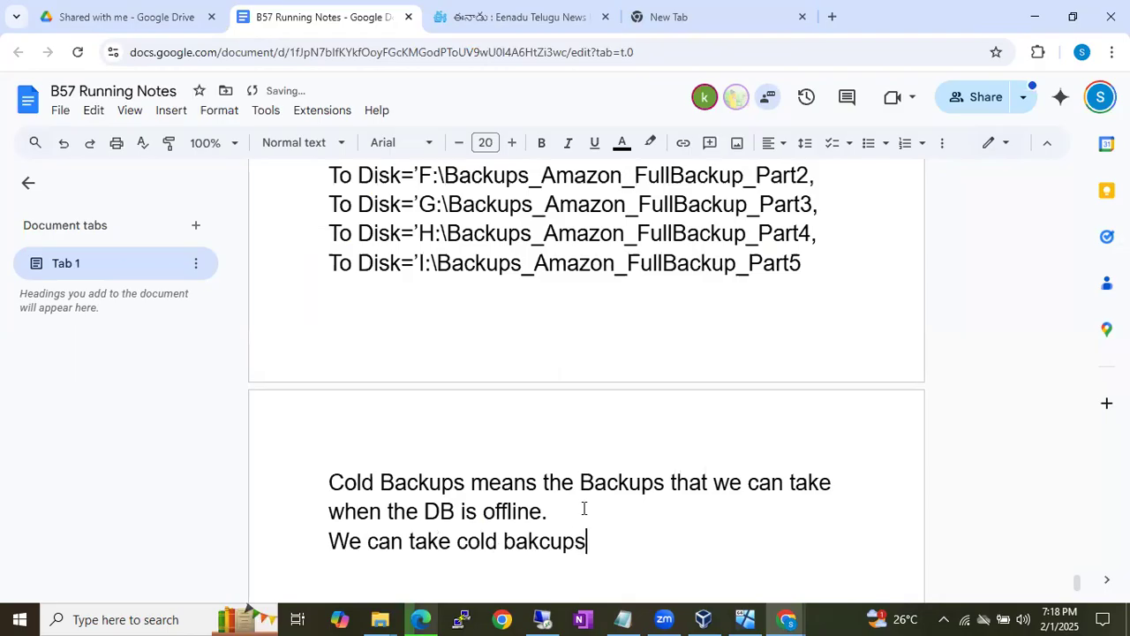
key(BackSpace)
text(cp)
key(BackSpace)
text(oypin)
key(BackSpace)
key(BackSpace)
key(BackSpace)
key(BackSpace)
text(pying the )
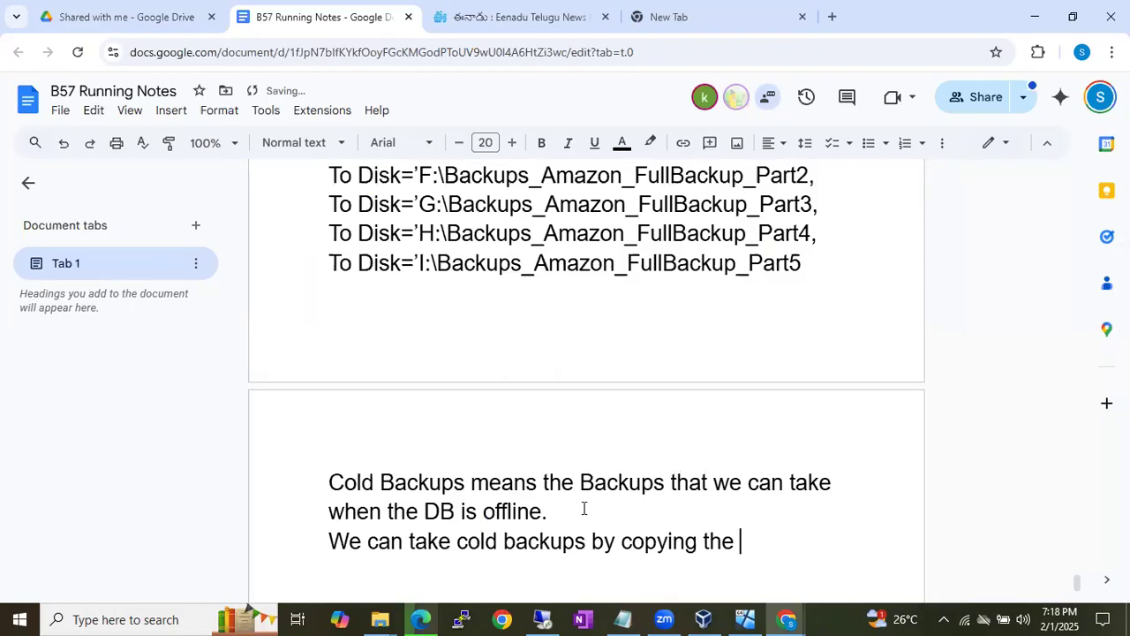
Finish the sentence with "database physical files to another location" and start a new line.
text(database )
text(ph)
text(ysical file)
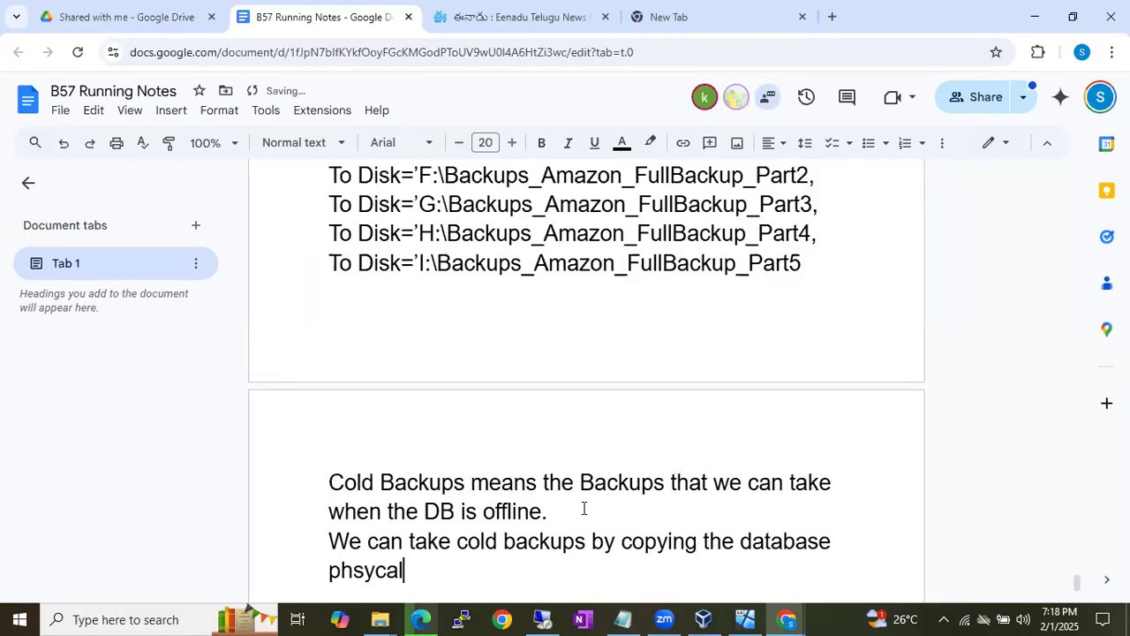
text(s to another ol)
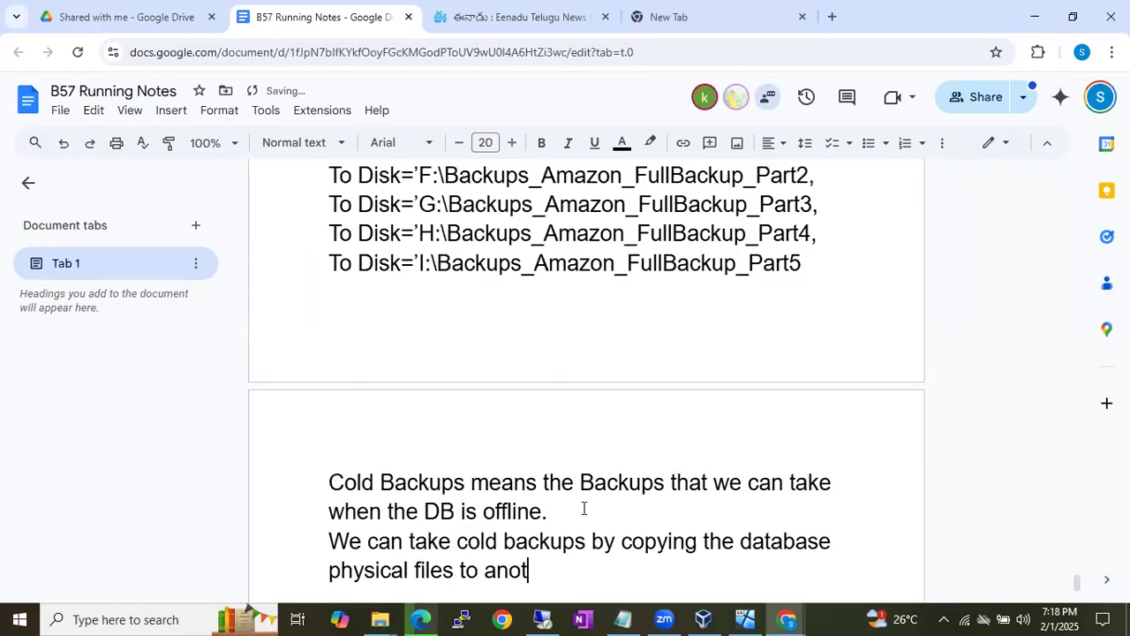
key(BackSpace)
key(BackSpace)
text(lca)
key(BackSpace)
key(BackSpace)
text(ocation)
key(Return)
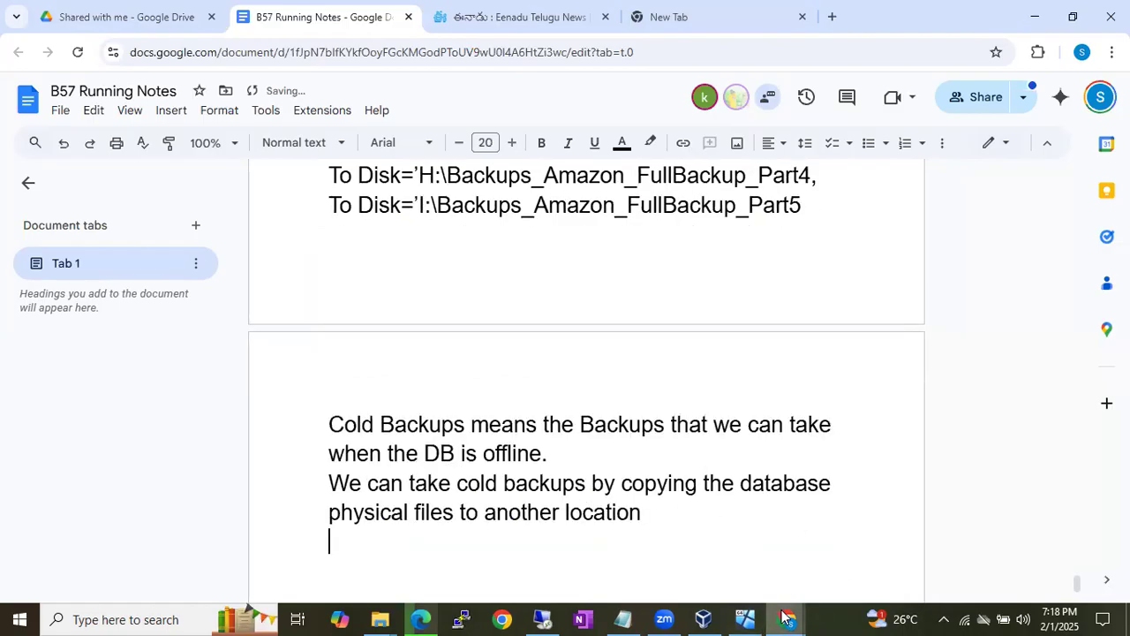
Switch to SQL Server Management Studio and show the Files page of the Batch57 database's properties in a maximized window.
click(546, 617)
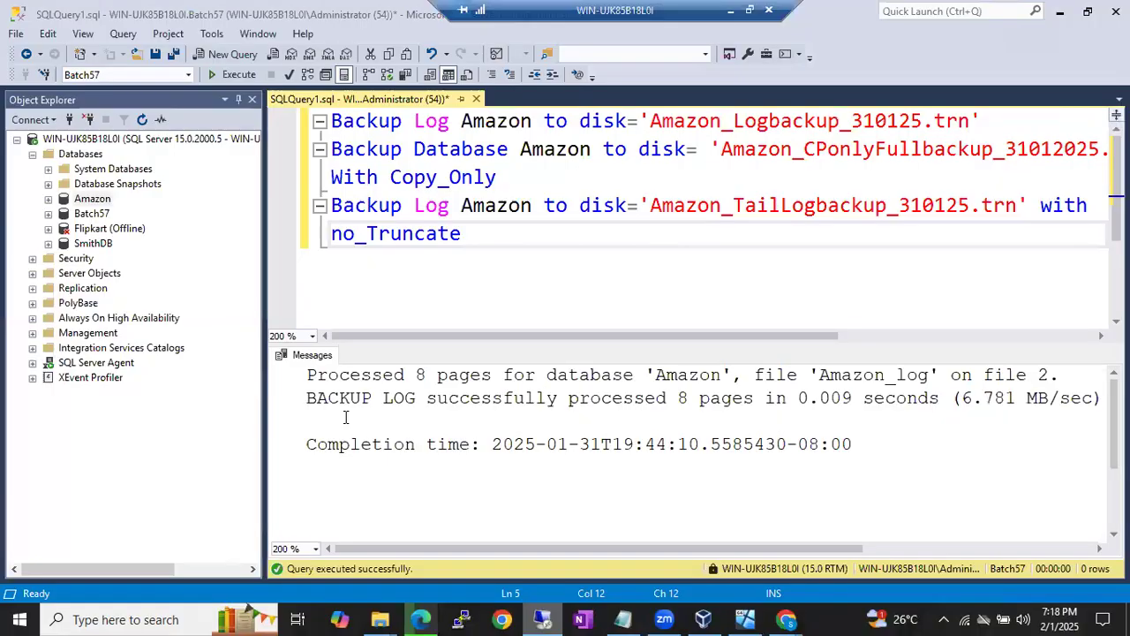
right_click(101, 215)
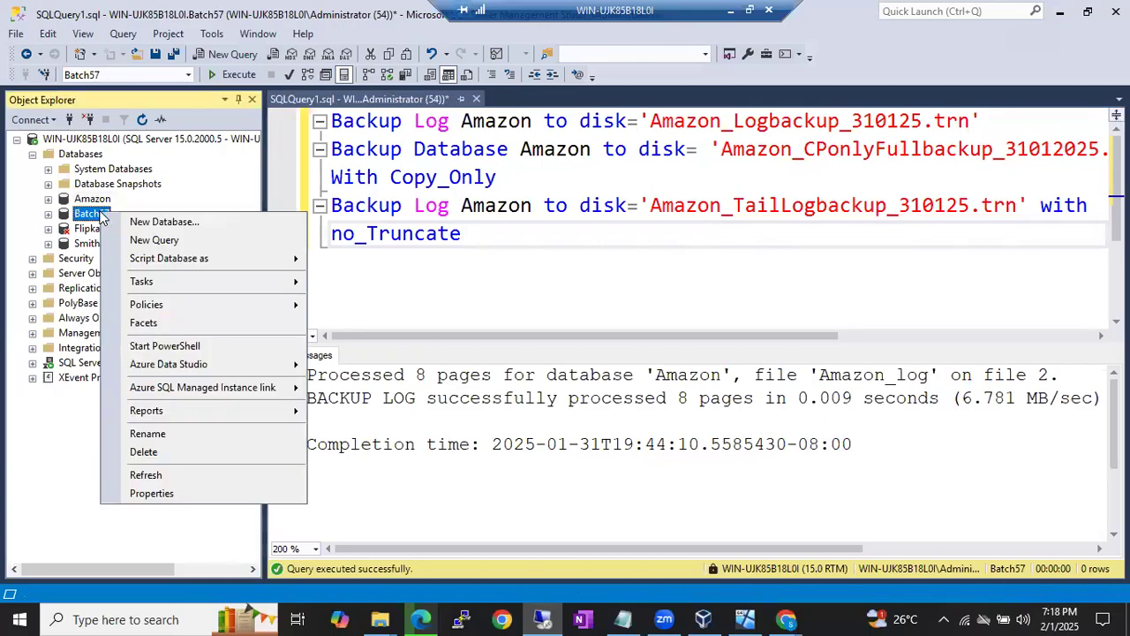
click(173, 491)
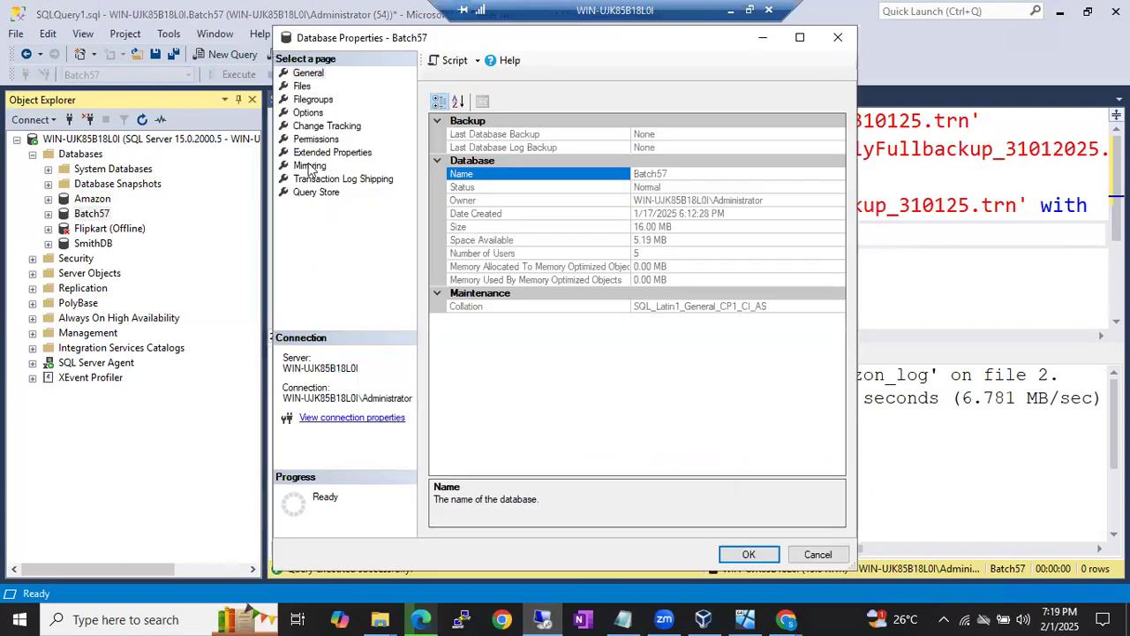
click(303, 86)
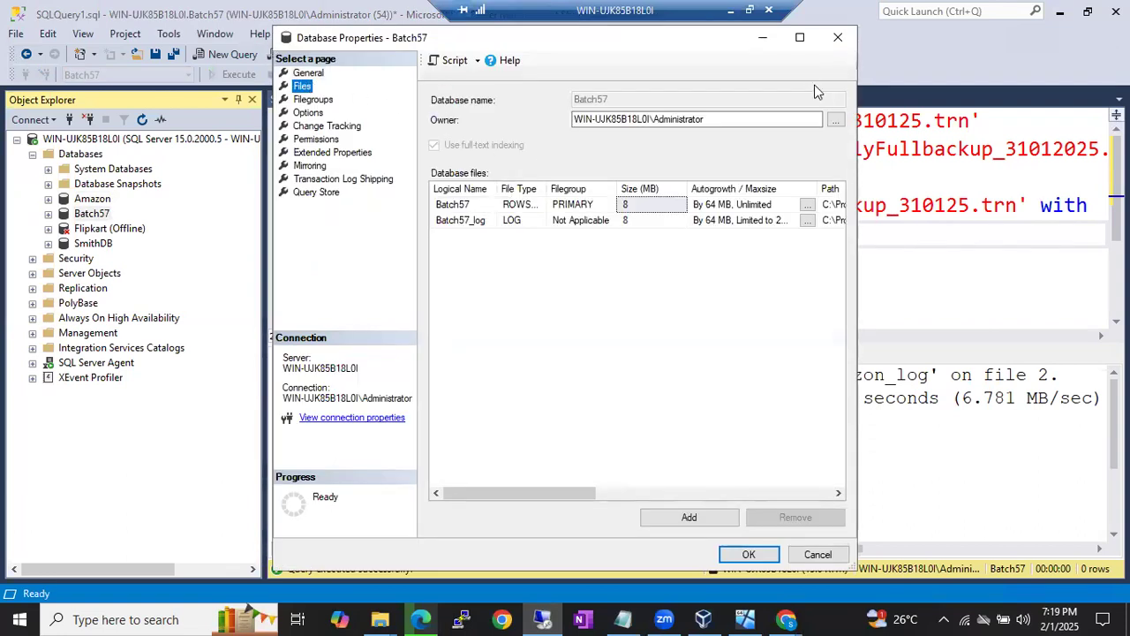
click(800, 40)
Open the folder given by the Batch57_log file's path and select the Batch57 and Batch57_log files for copying.
click(817, 189)
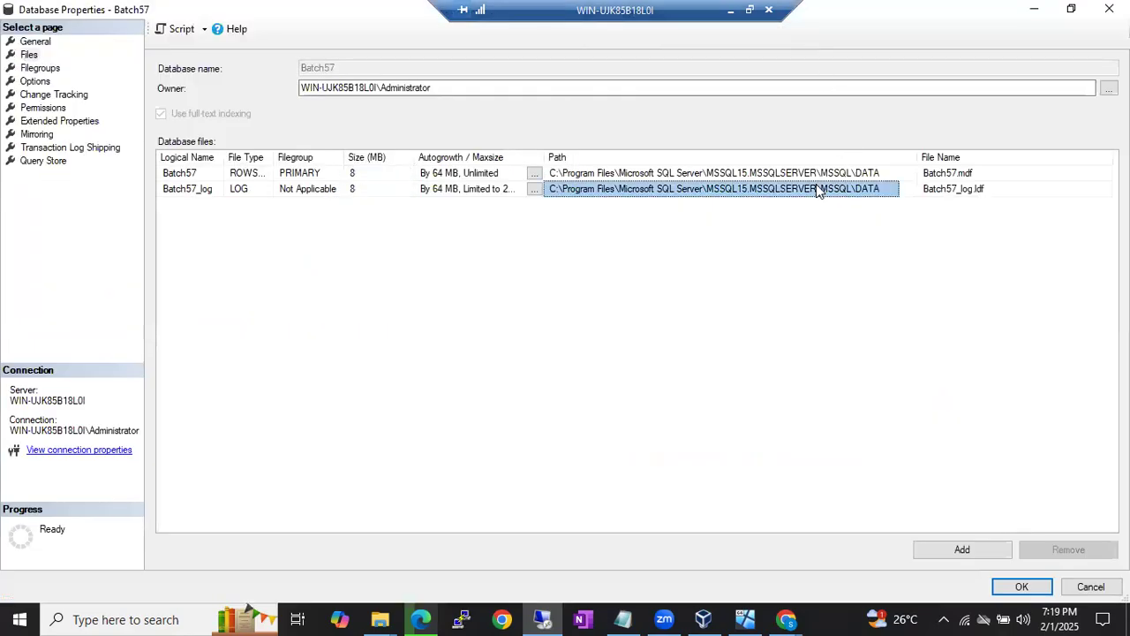
key(ctrl+c)
key(super+r)
key(ctrl+v)
key(Return)
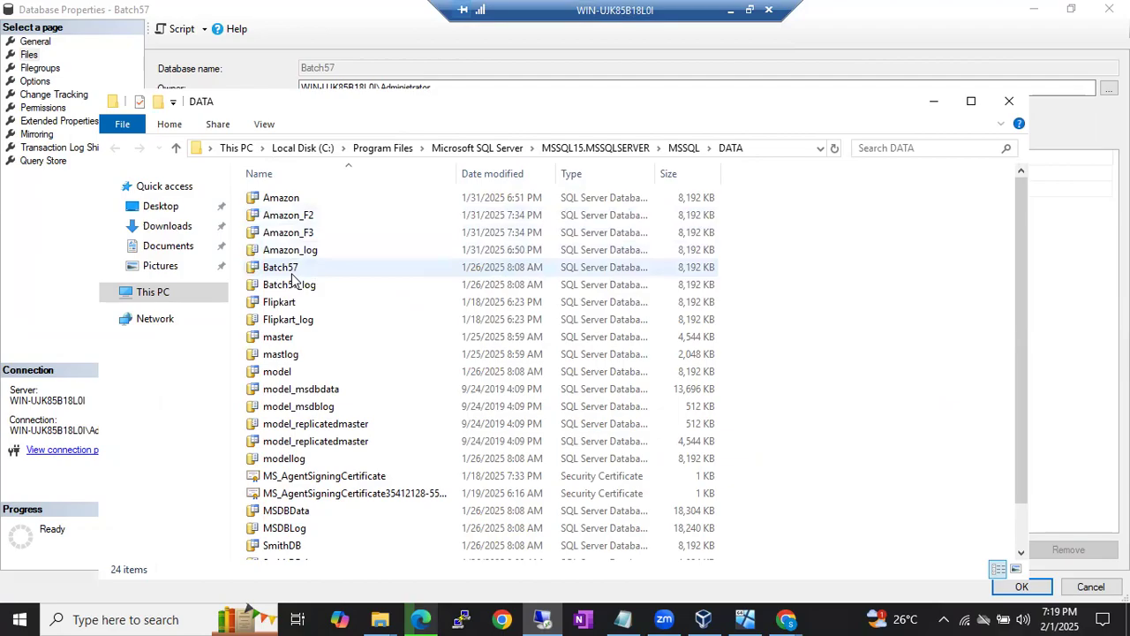
click(285, 273)
ctrl+click(286, 283)
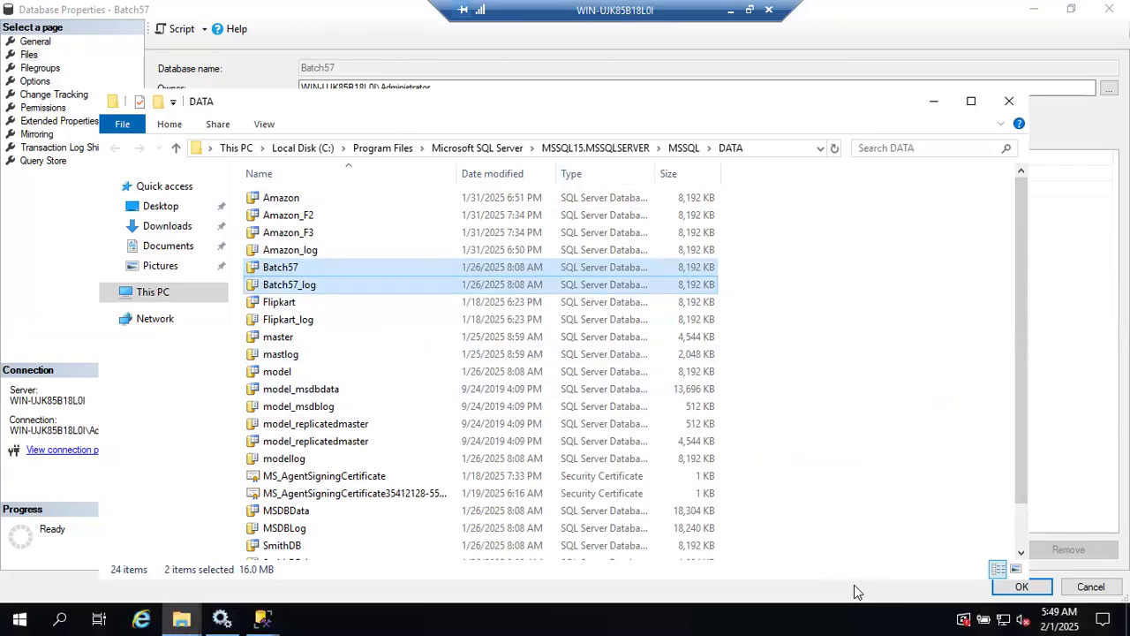
Create a folder named "Cold Backups" on Local Disk (C:) in a new File Explorer window and open it.
key(super+e)
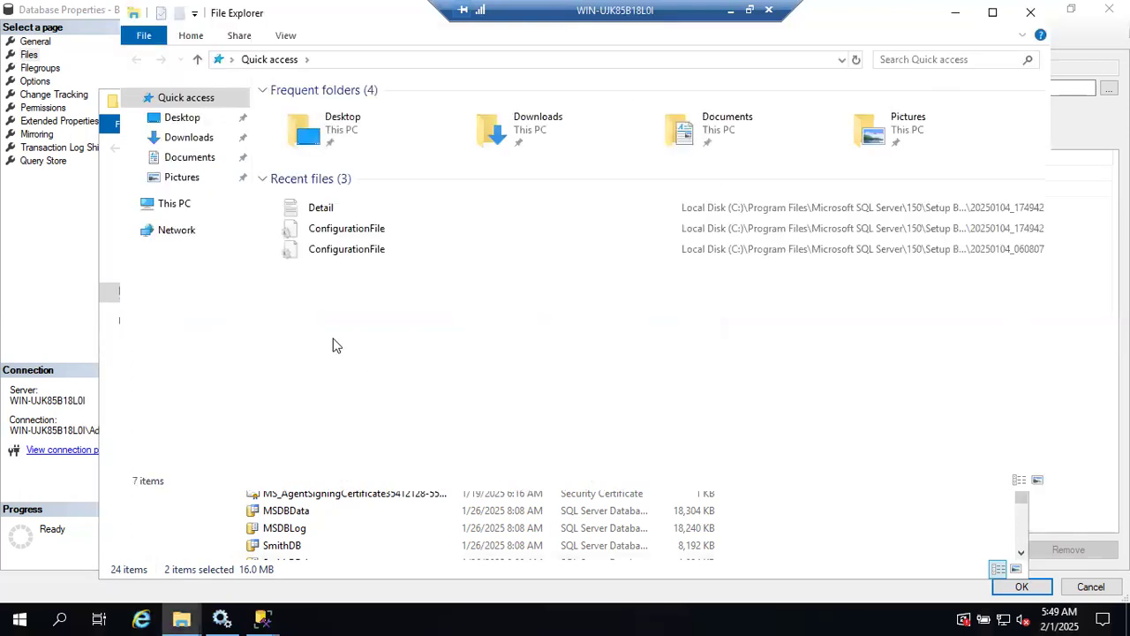
click(186, 207)
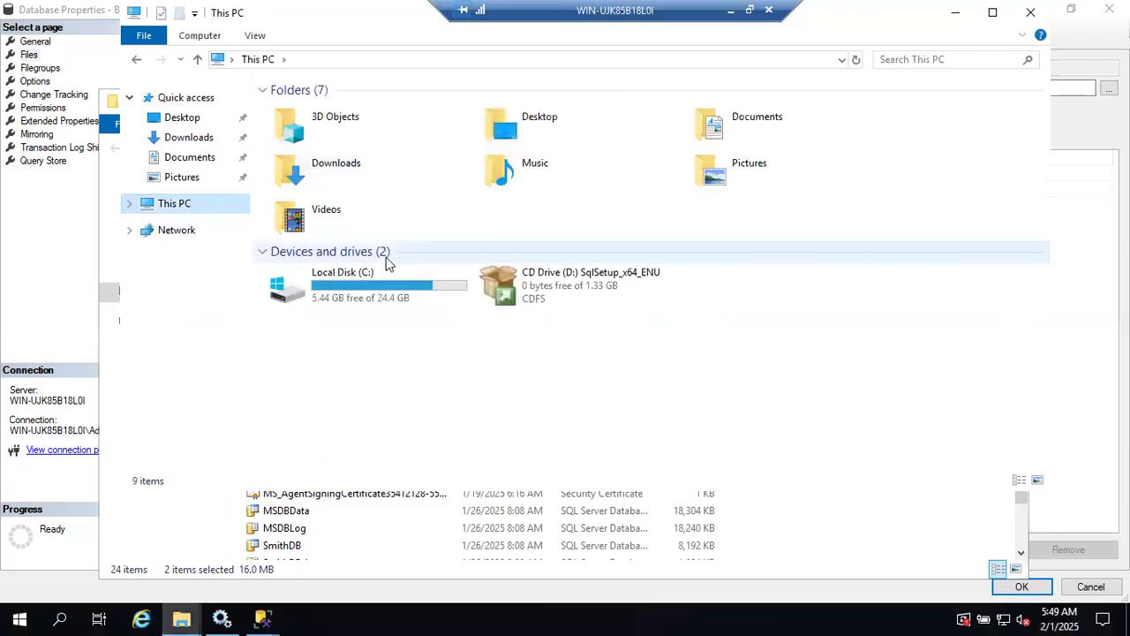
double_click(365, 291)
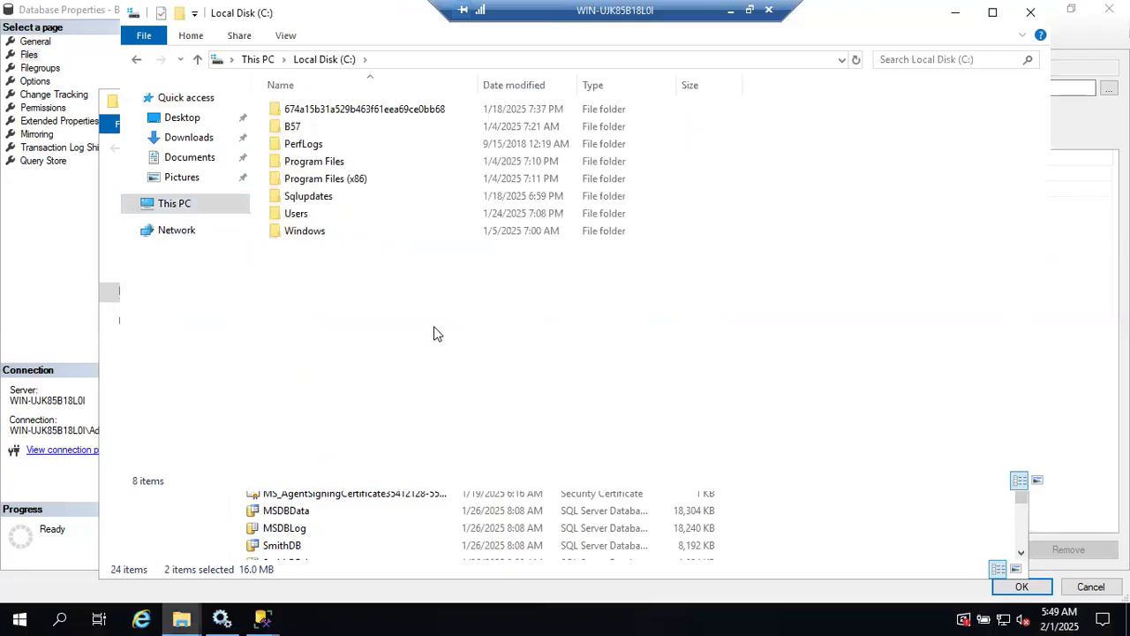
key(ctrl+shift+n)
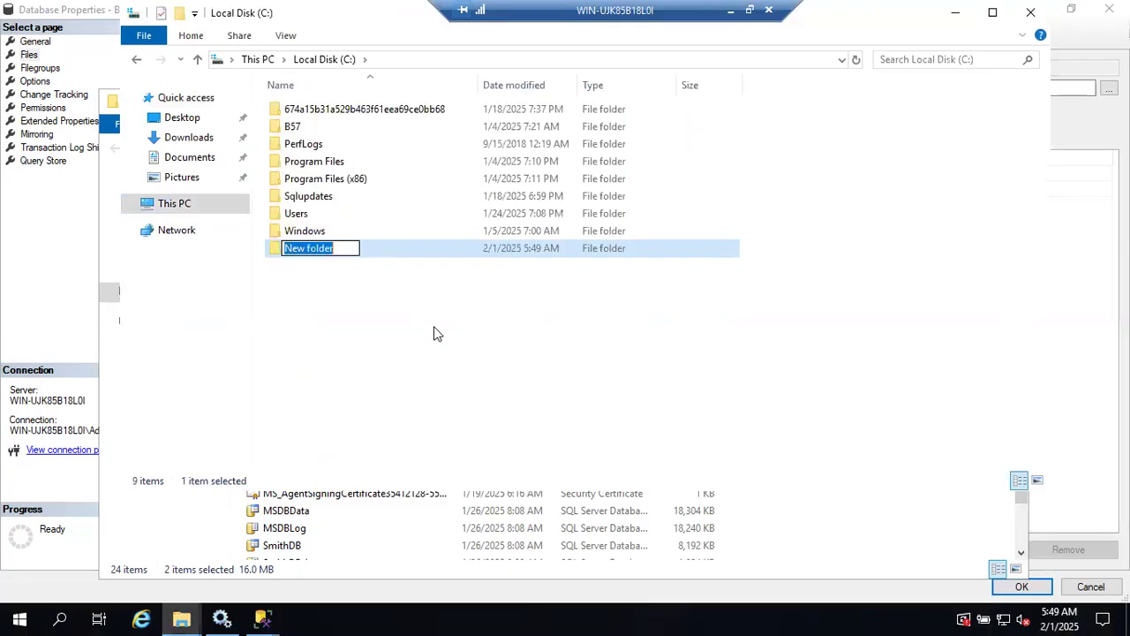
text(Cold Backups)
key(Return)
key(Return)
Try to paste the two Batch57 database files into the Cold Backups folder, and close the Batch57 database properties.
key(ctrl+v)
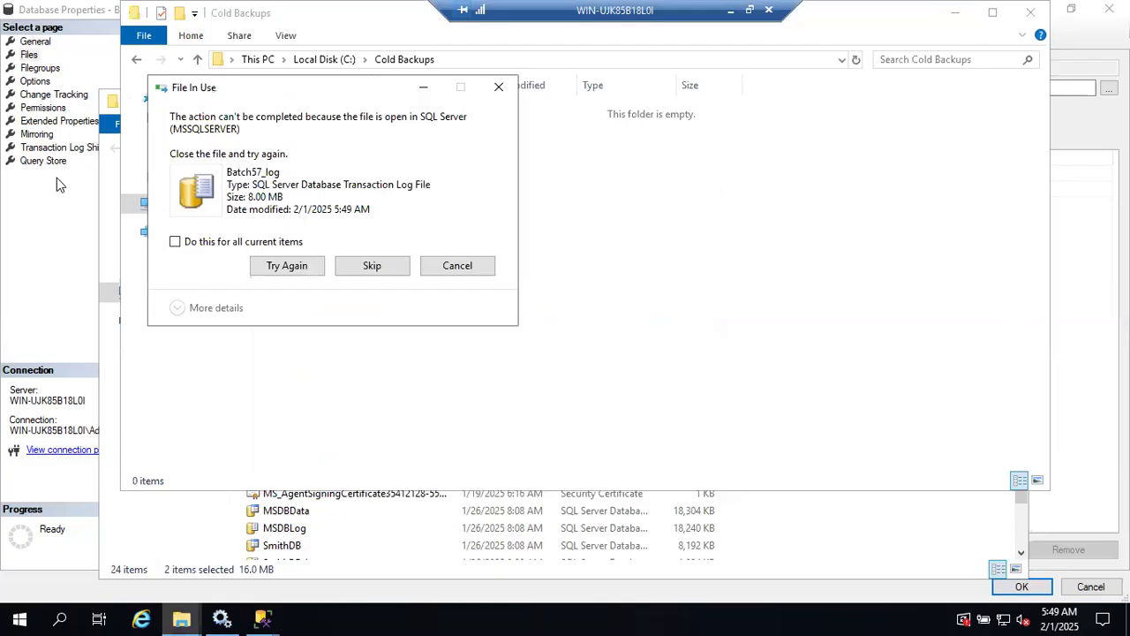
click(4, 226)
click(1110, 8)
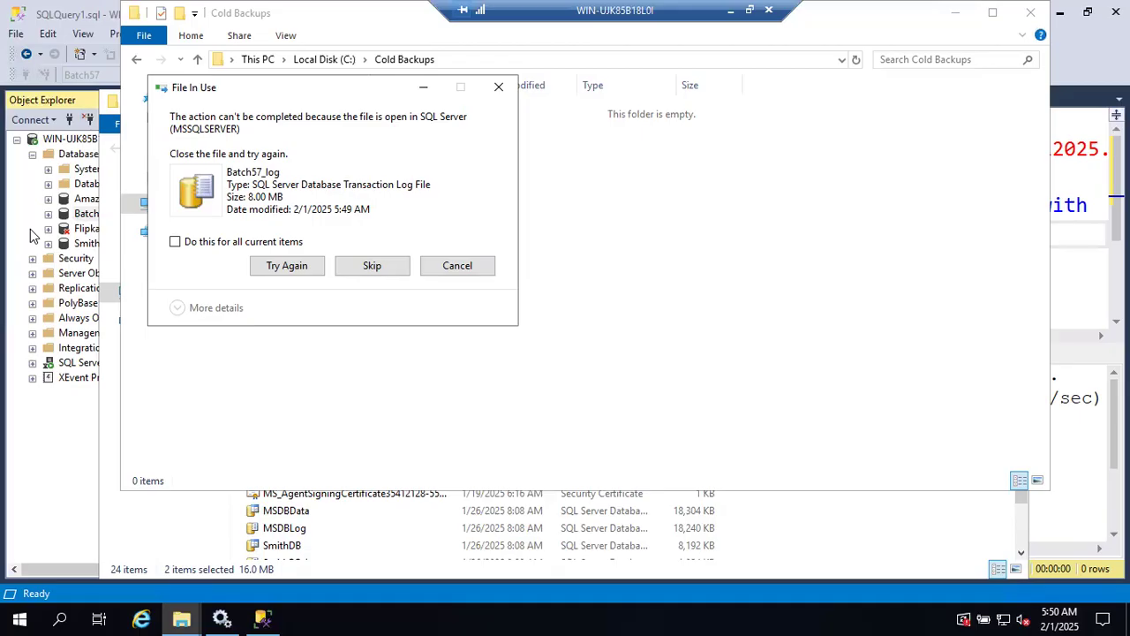
Copy the offline database's Flipkart and Flipkart_log files from the DATA folder into the Cold Backups folder.
click(176, 618)
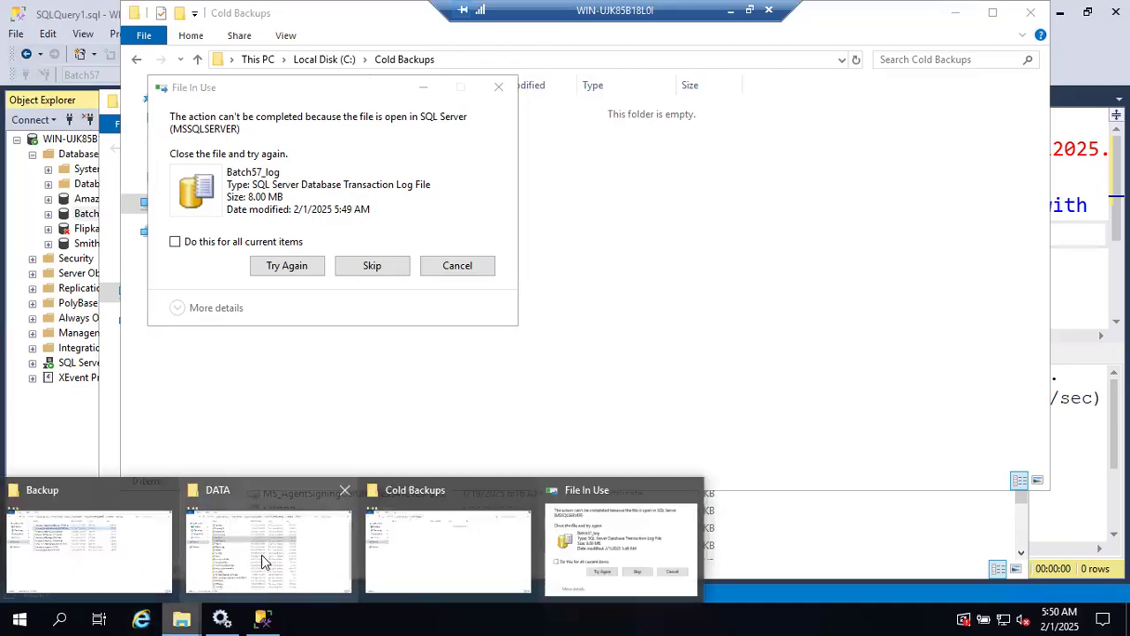
click(262, 561)
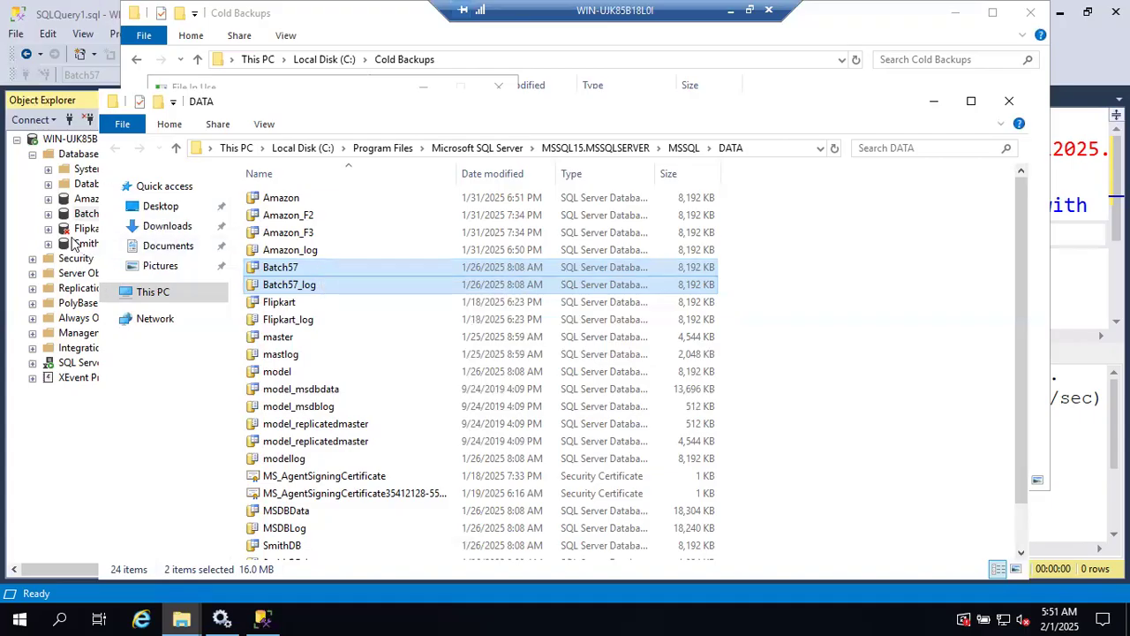
click(271, 303)
key(shift+Down)
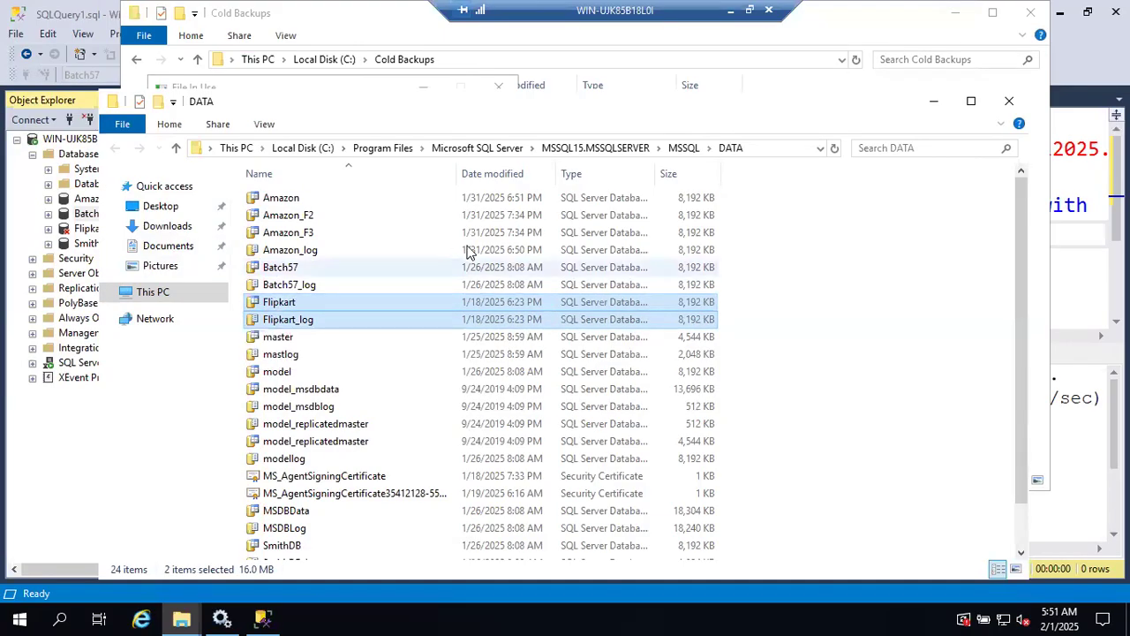
click(852, 30)
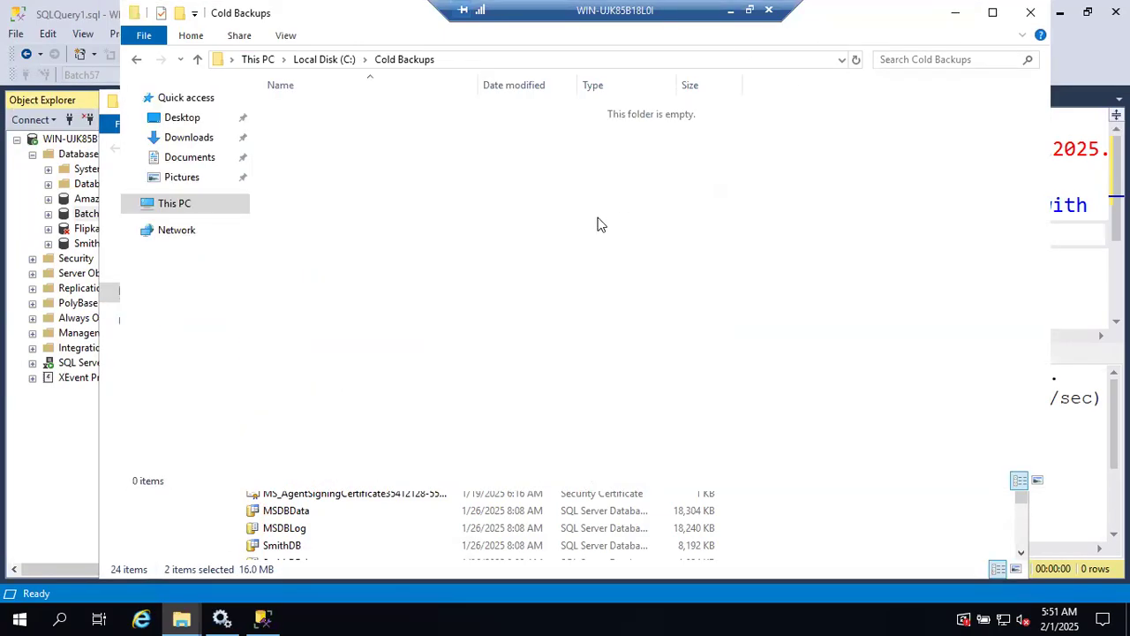
key(ctrl+v)
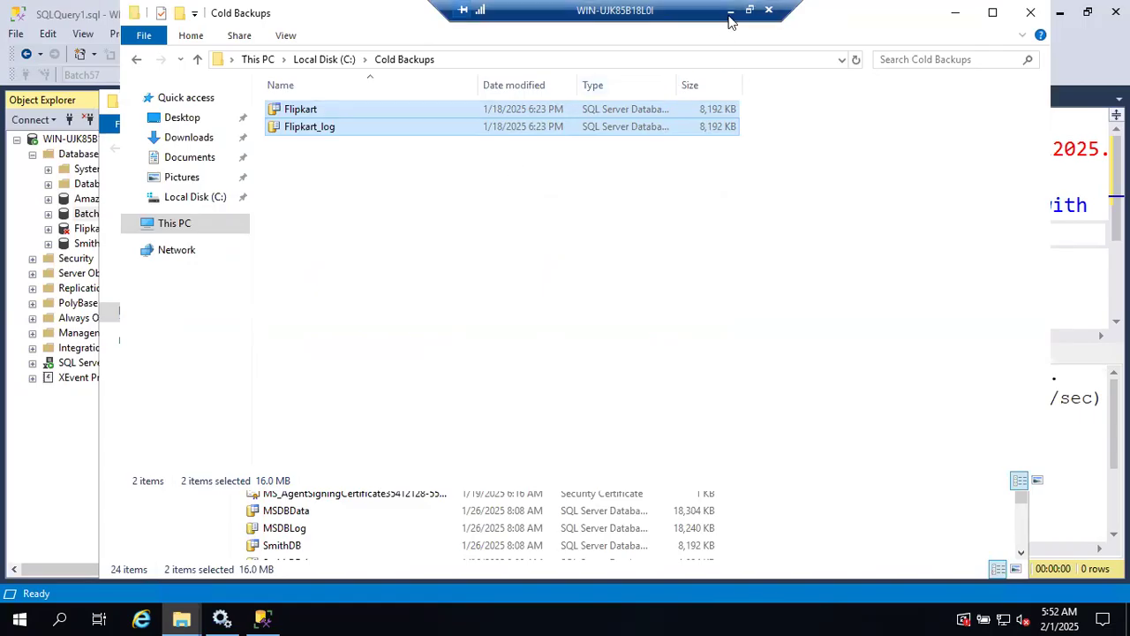
Return to the Google Docs notes and add an "Assignment:" heading followed by "Which Backups are possible on REsource DB".
click(729, 10)
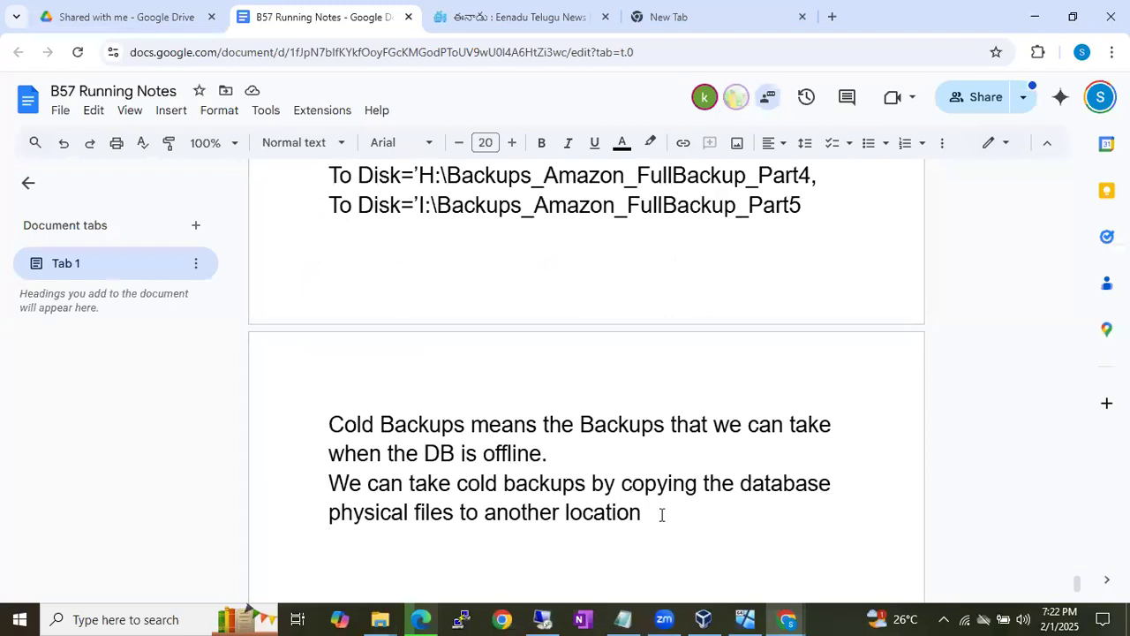
key(Return)
text(Assignment)
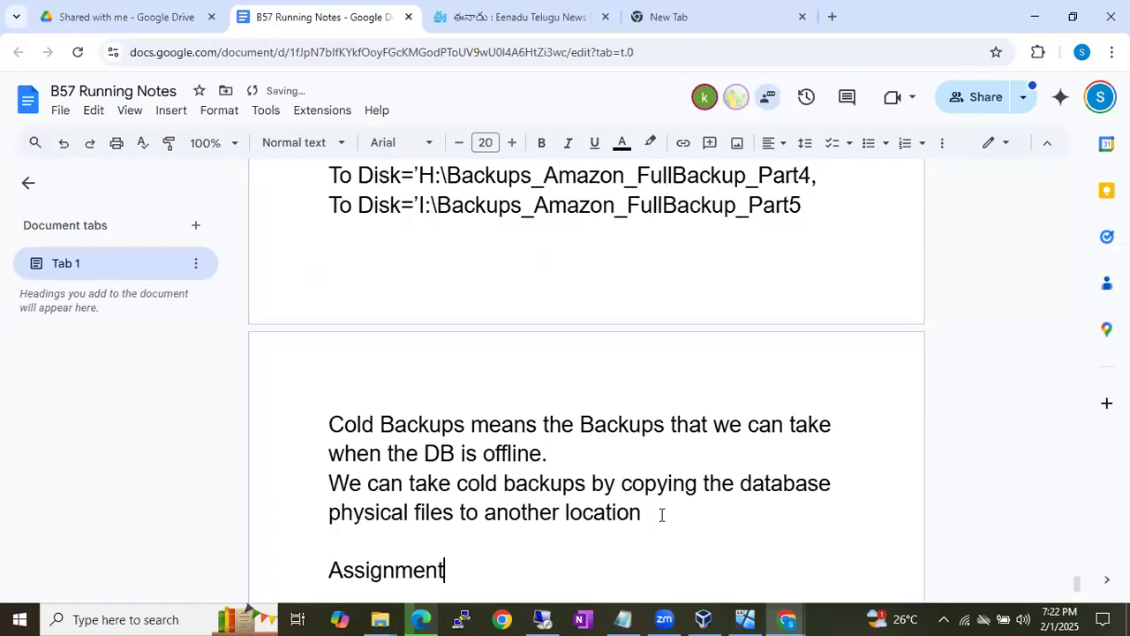
text(:)
key(Return)
text(Which Backups are possible on REsource DB)
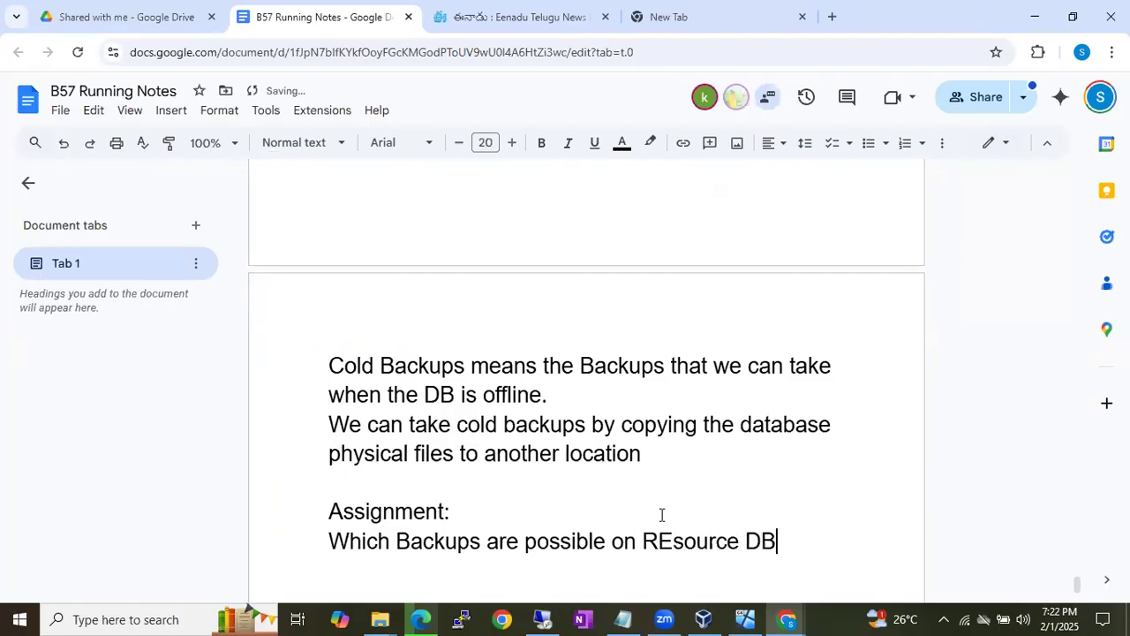
Add the assignment question "How to Take Cold Backups on System Databases", accepting the spelling correction for "Backups".
key(Return)
text(How to )
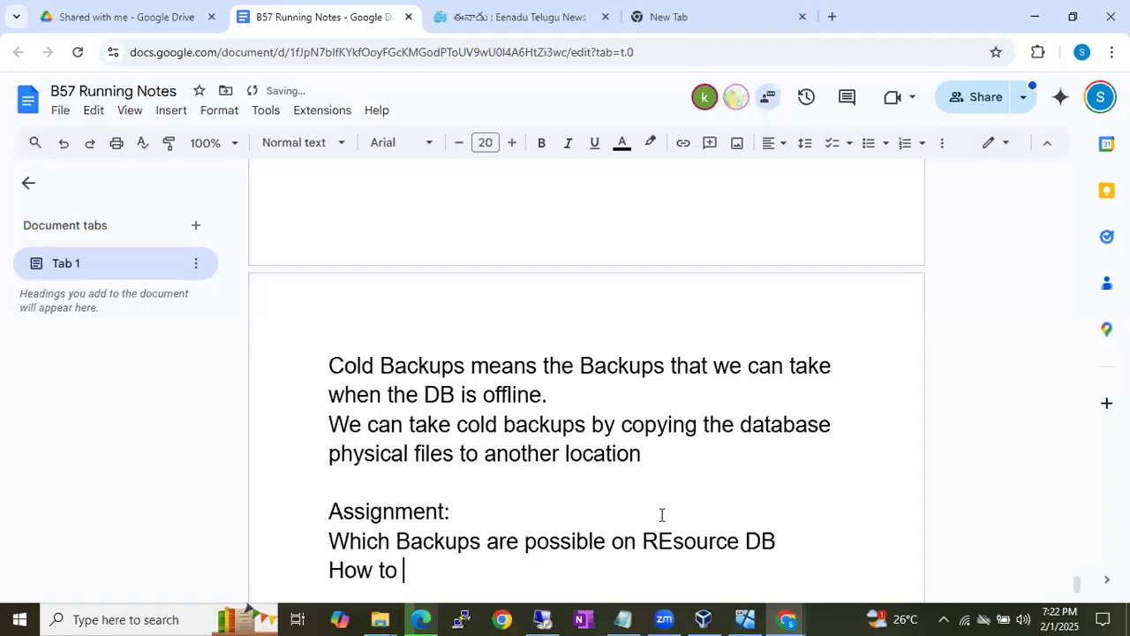
text(Take Cold Ba)
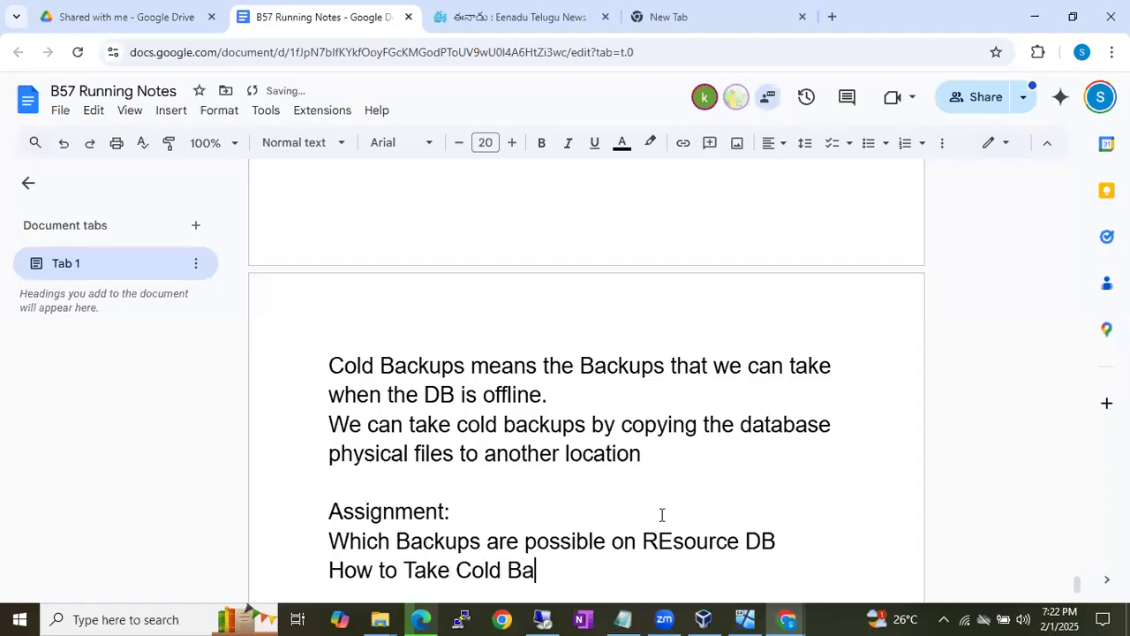
text(kcups on System Databases)
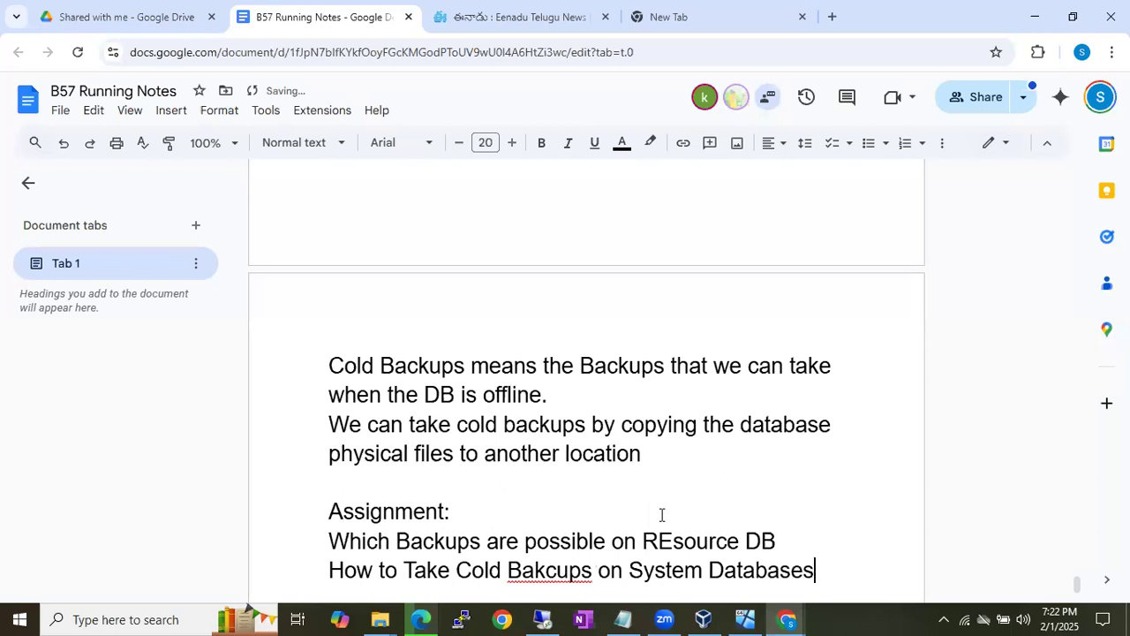
click(542, 558)
click(541, 542)
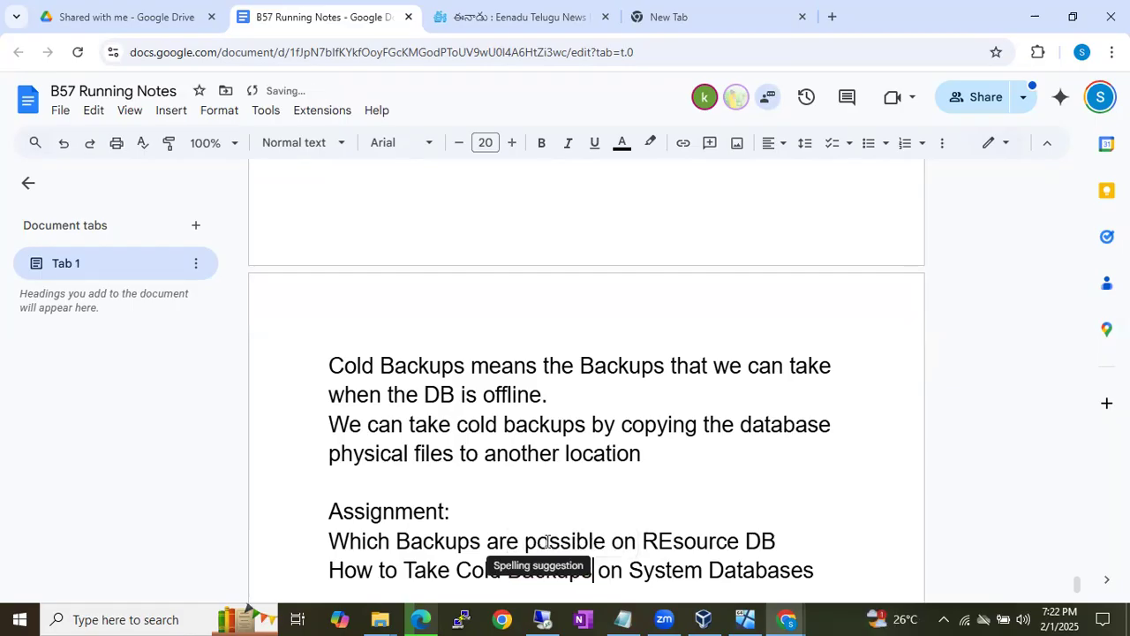
Add the heading "Recovery Models:" below the assignment questions, separated by a blank line.
click(818, 570)
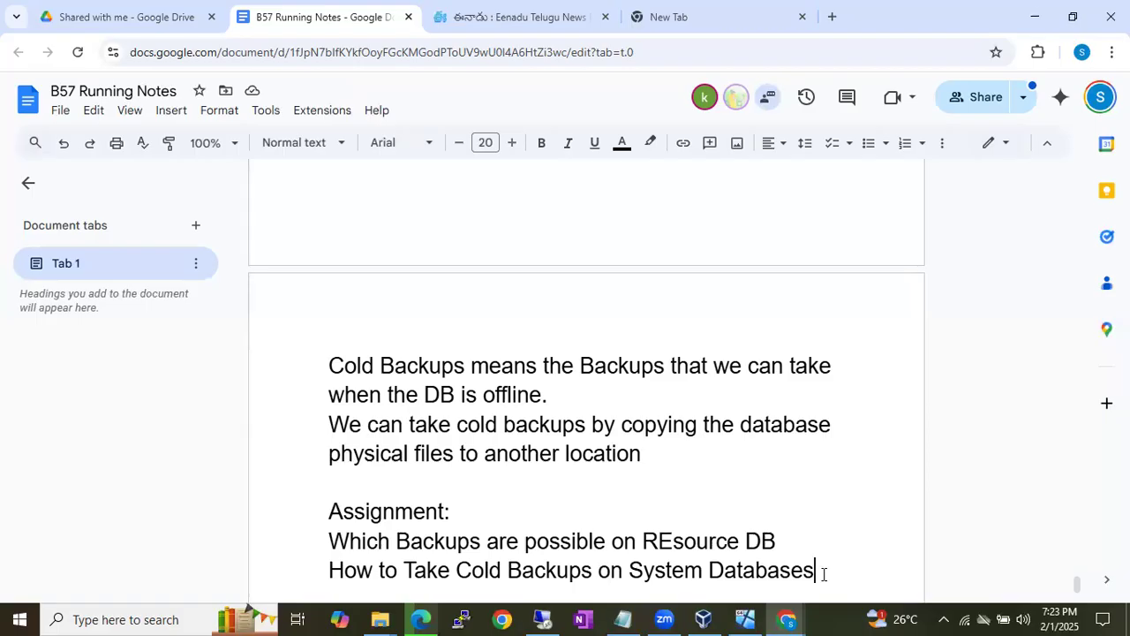
key(Return)
key(Return)
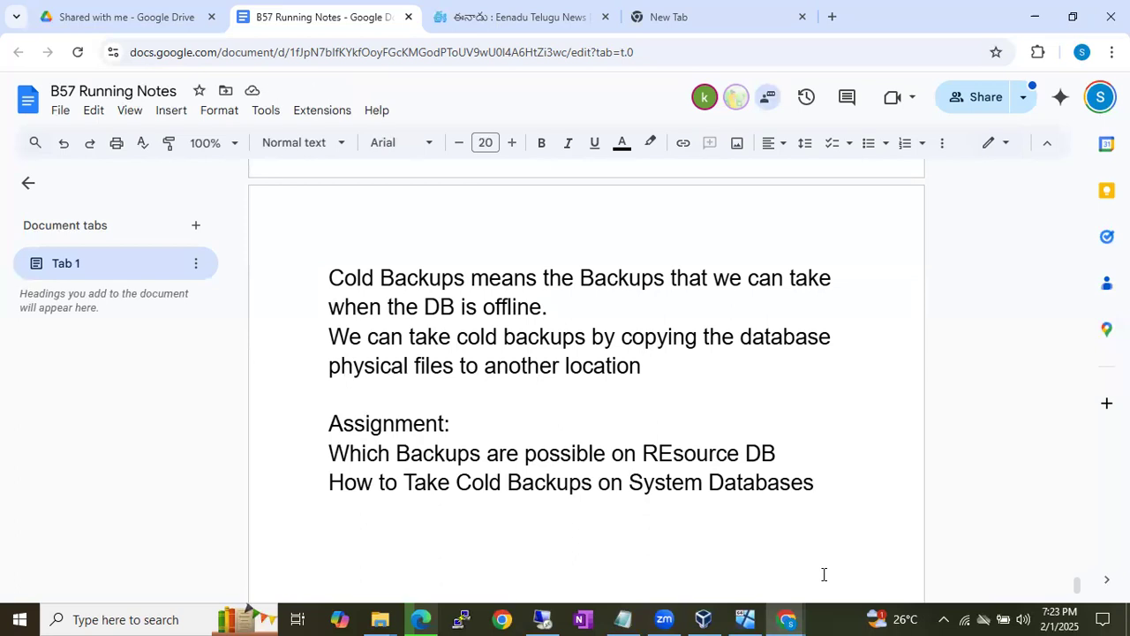
text(RE)
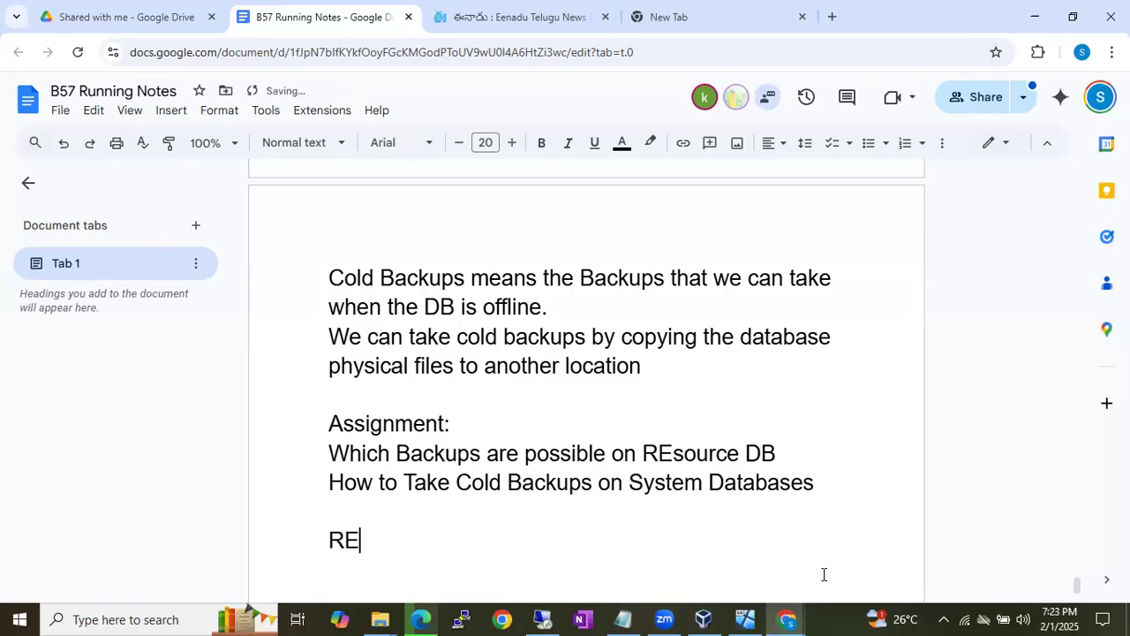
key(BackSpace)
text(ecovery)
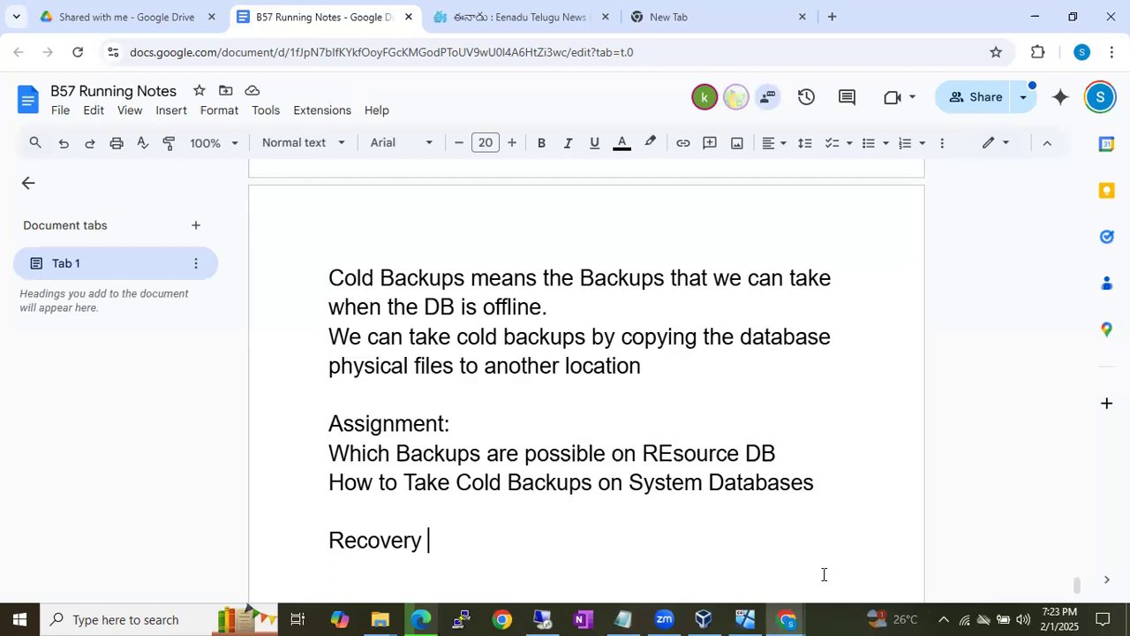
text(Models:)
key(Return)
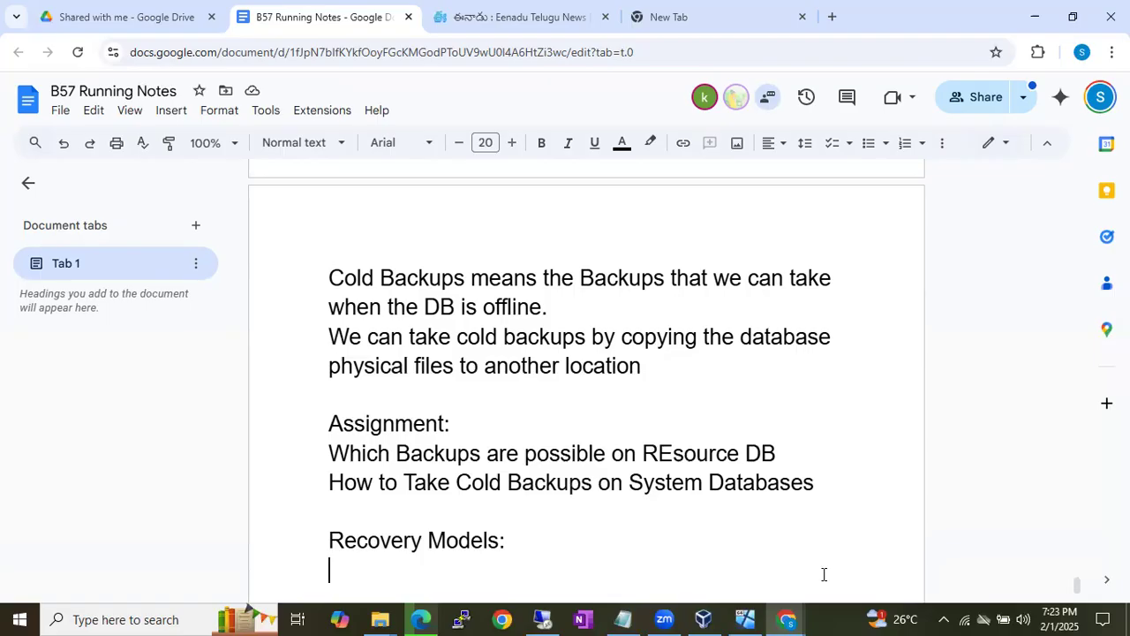
drag(351, 453, 784, 465)
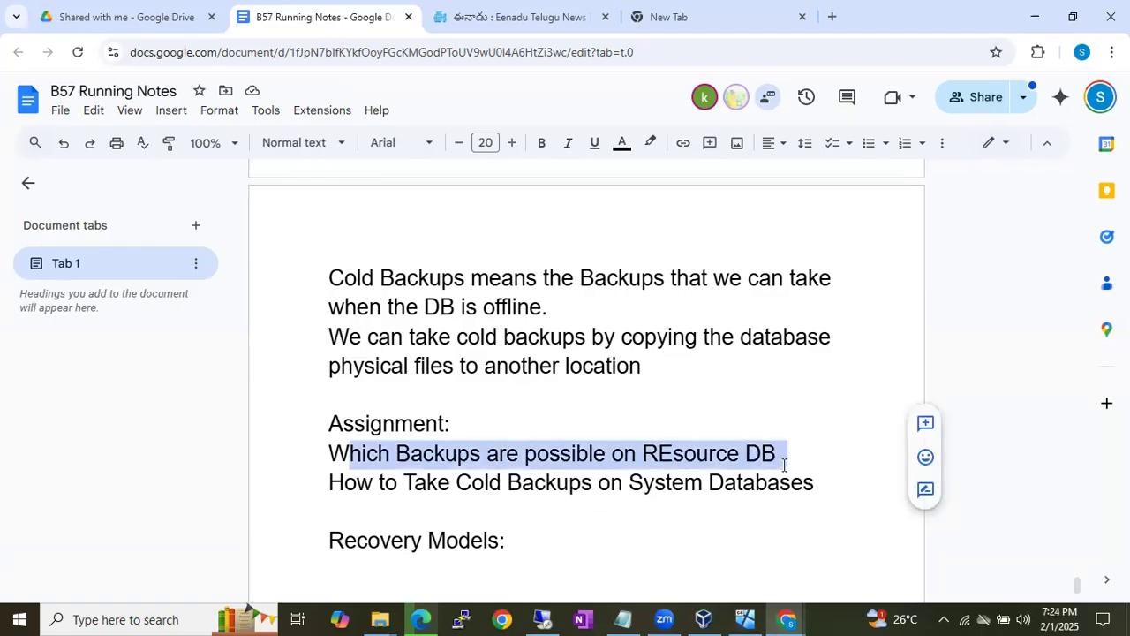
click(784, 465)
drag(599, 482, 814, 481)
click(744, 520)
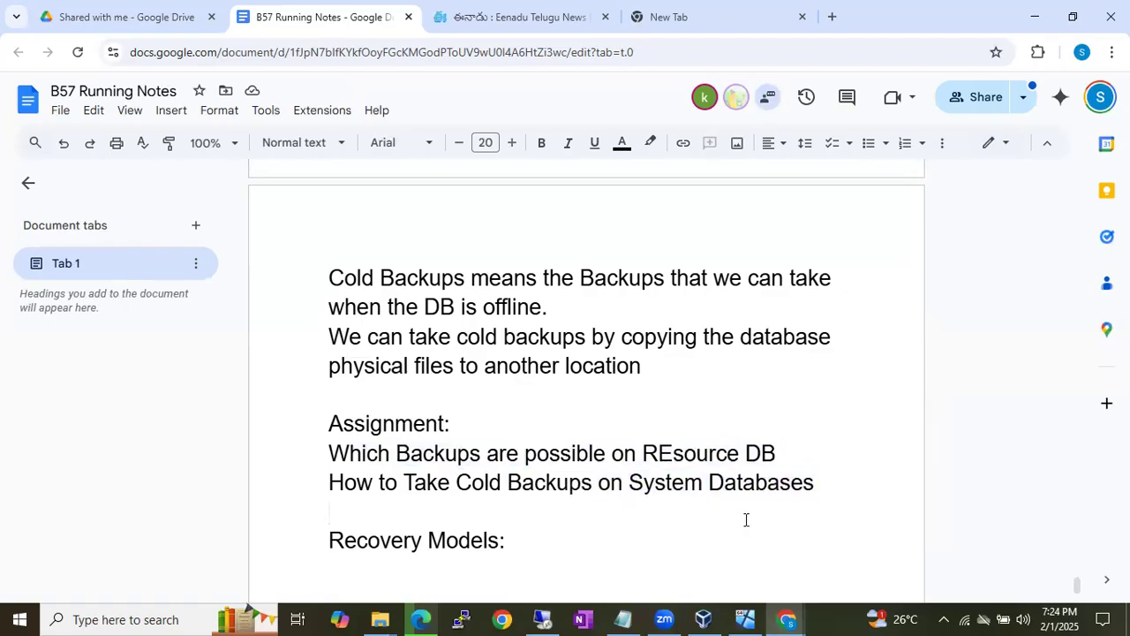
Write the definition "Changing the Behaviour of the Log File is called Recovery Model" under the Recovery Models heading.
scroll(648, 518, down, 2)
click(465, 485)
click(391, 448)
key(Up)
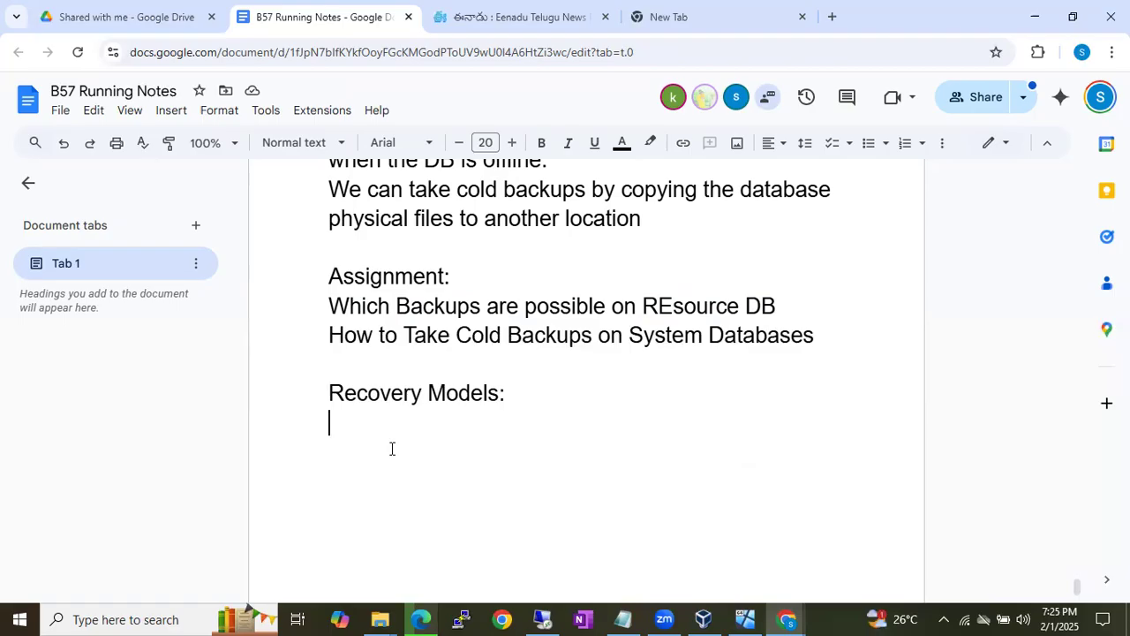
text(Changing the Be)
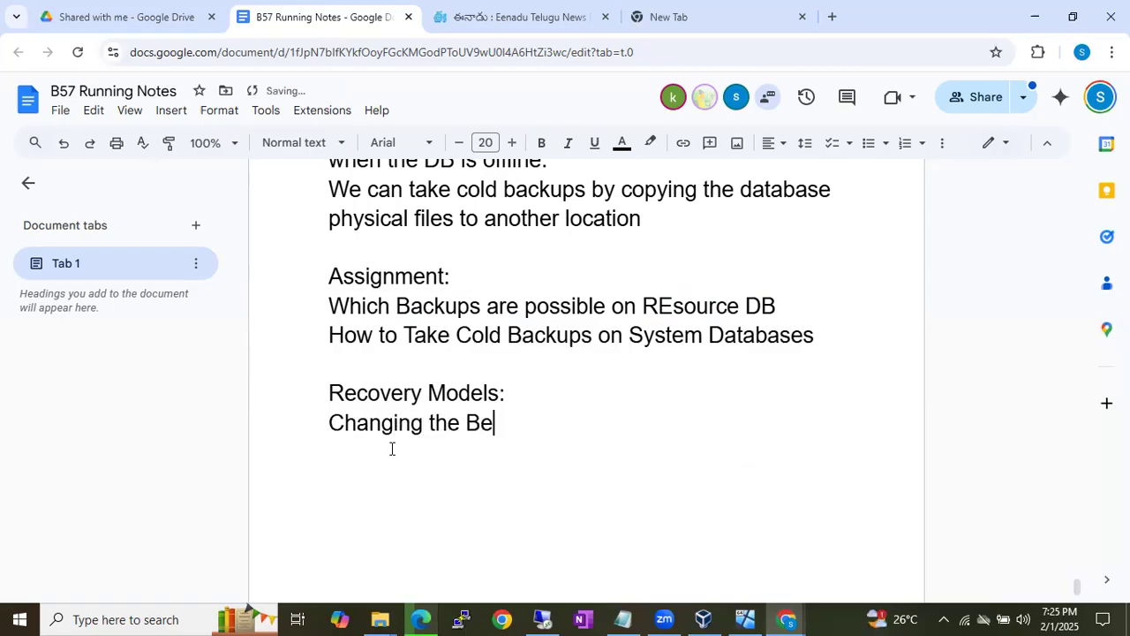
text(haviour of th)
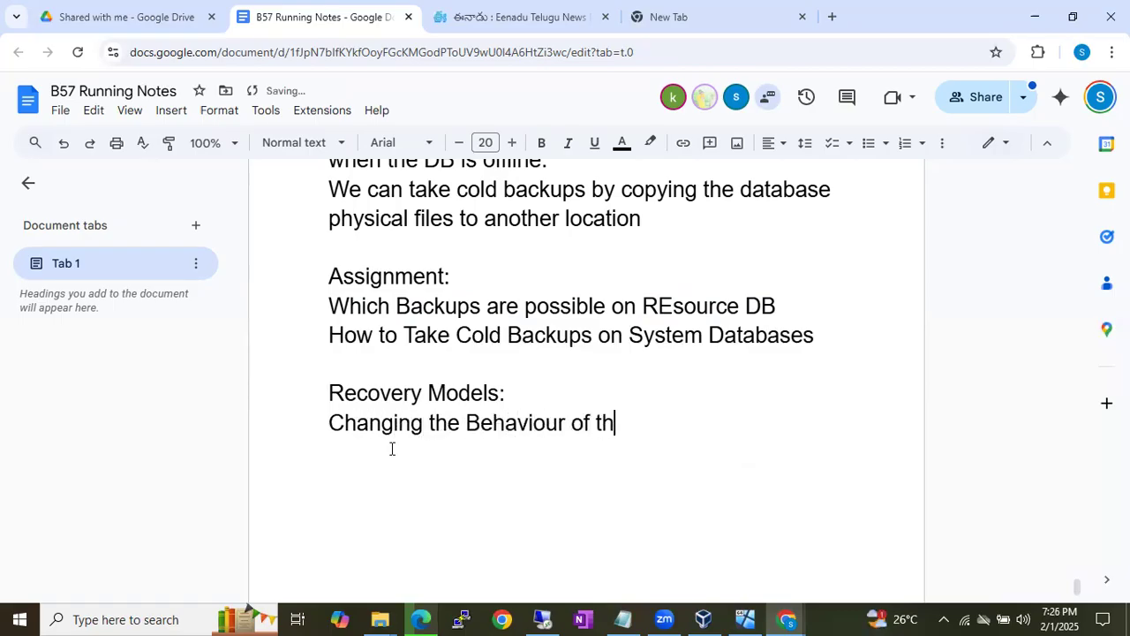
text(e Log File is )
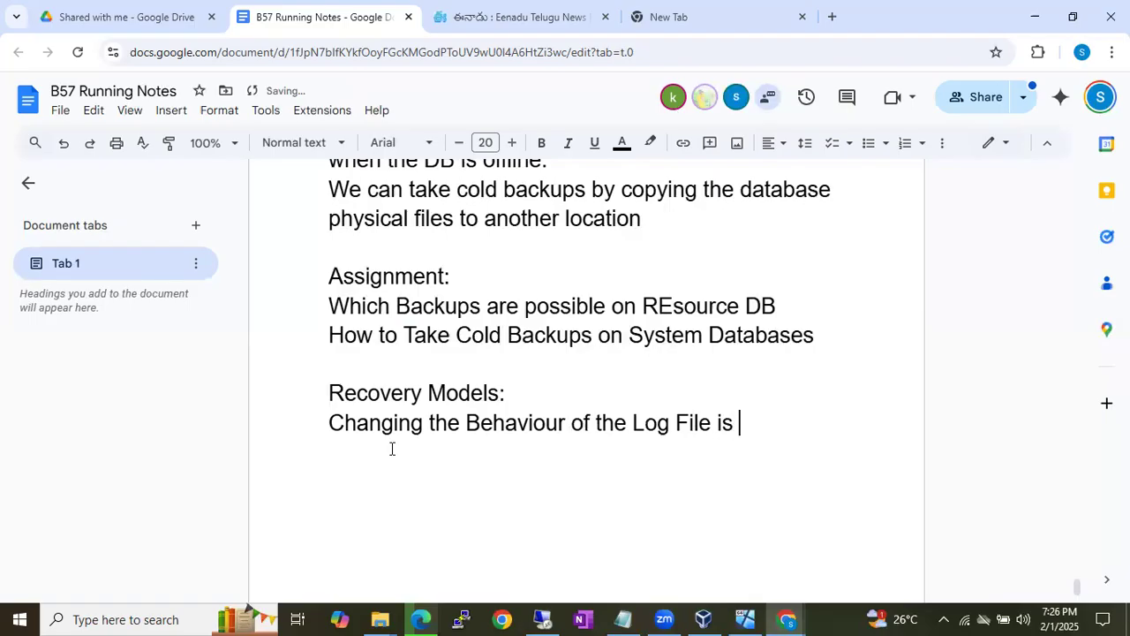
text(called Recove)
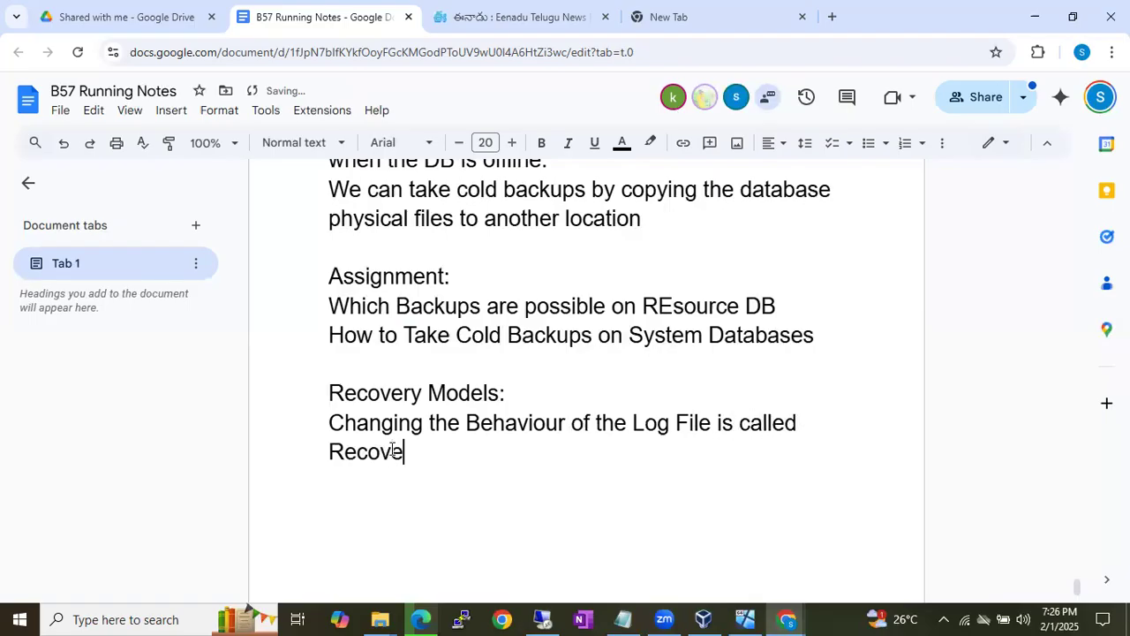
text(ry Model)
key(Return)
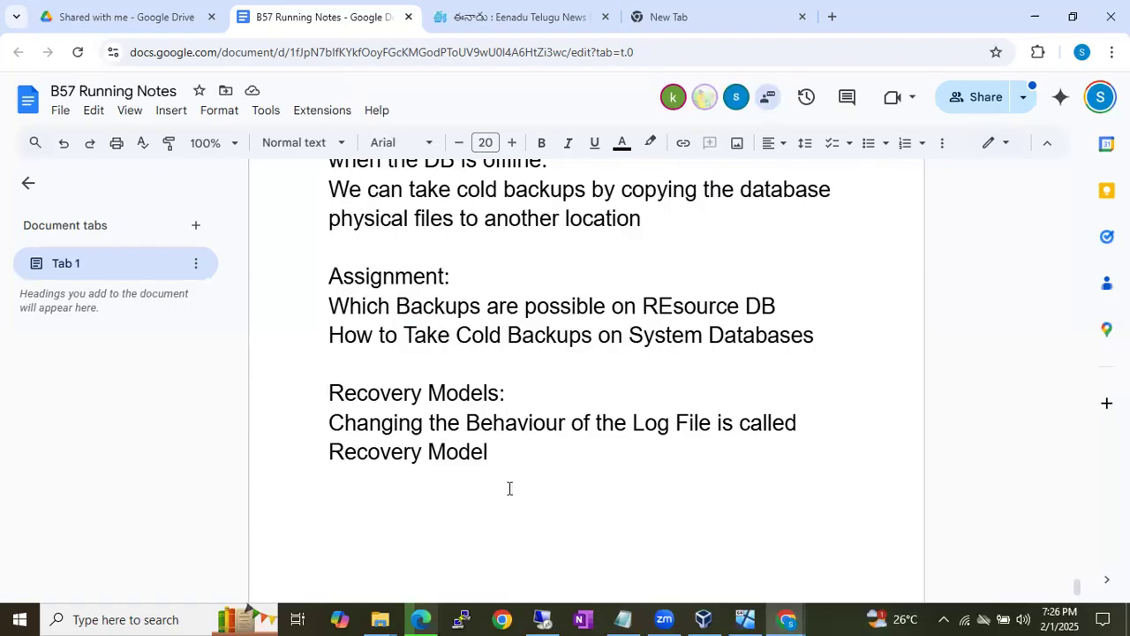
Search the notes for "WAL" and highlight the Log File Hardening / Write Ahead Logging line.
click(673, 262)
key(ctrl+f)
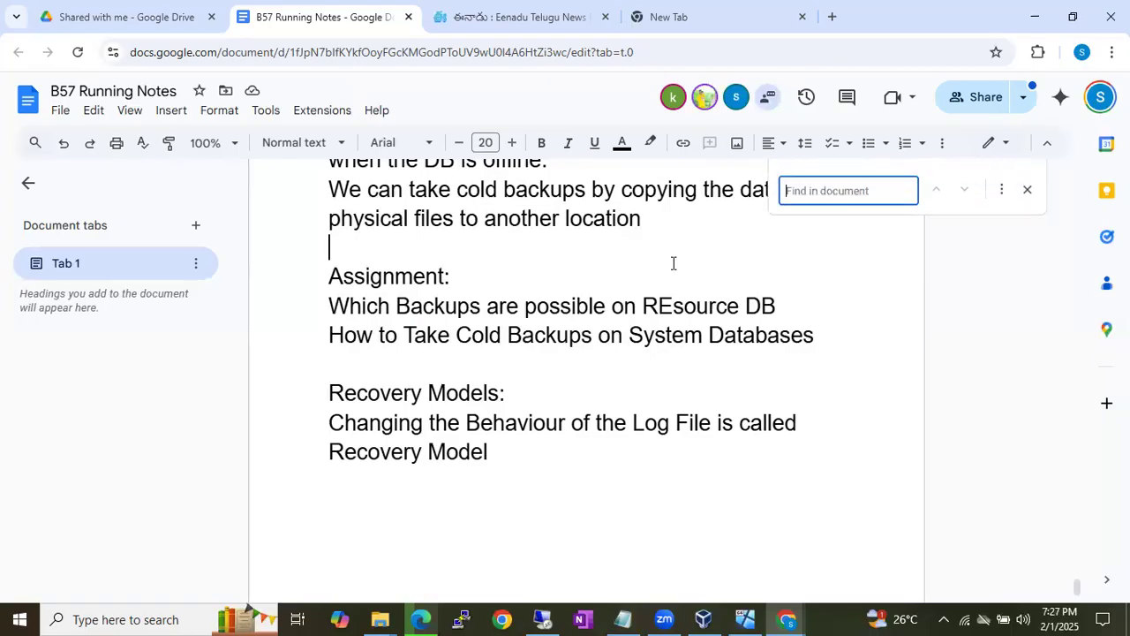
text(WAL)
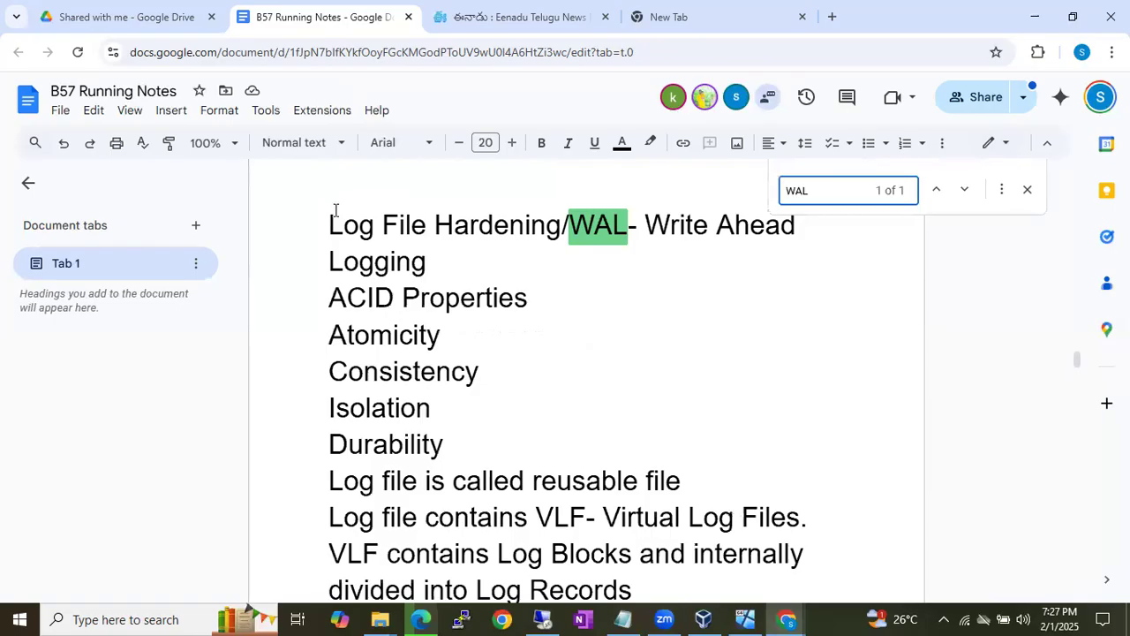
triple_click(755, 248)
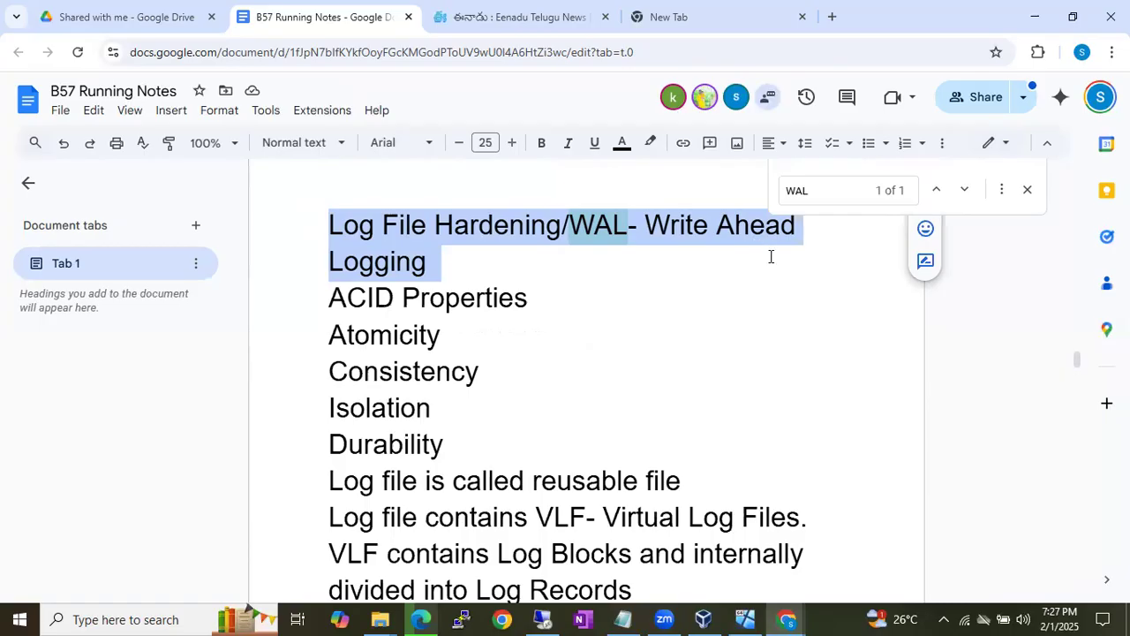
Add the line "There are 3 REcovery Models in the Sql Server." below the recovery model definition at the end of the notes.
scroll(784, 335, down, 10)
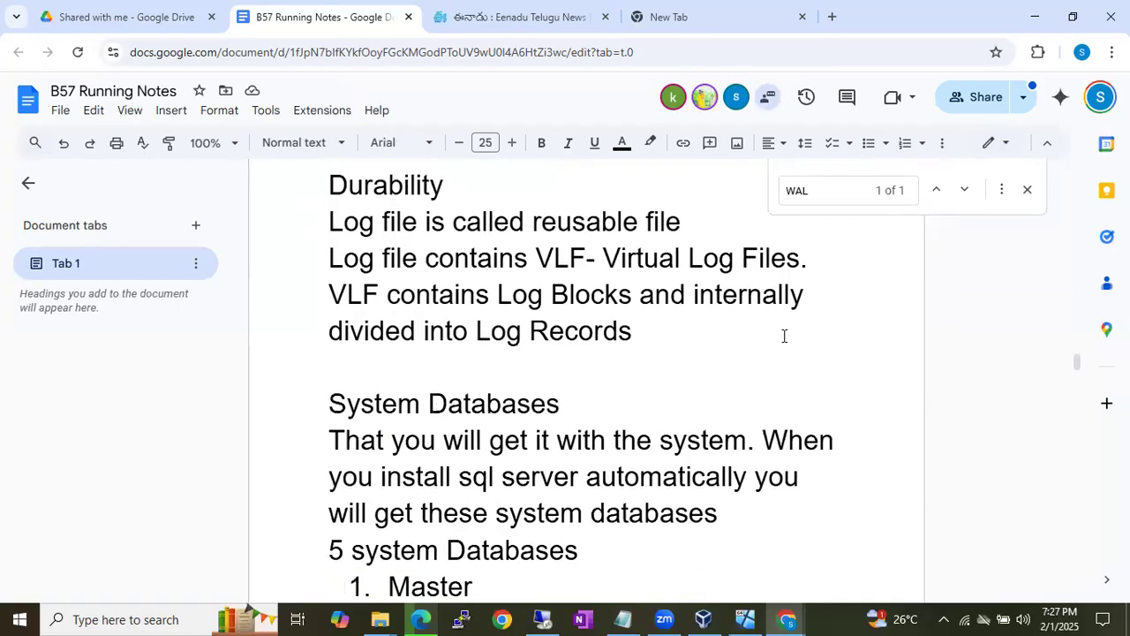
drag(1077, 371, 1065, 572)
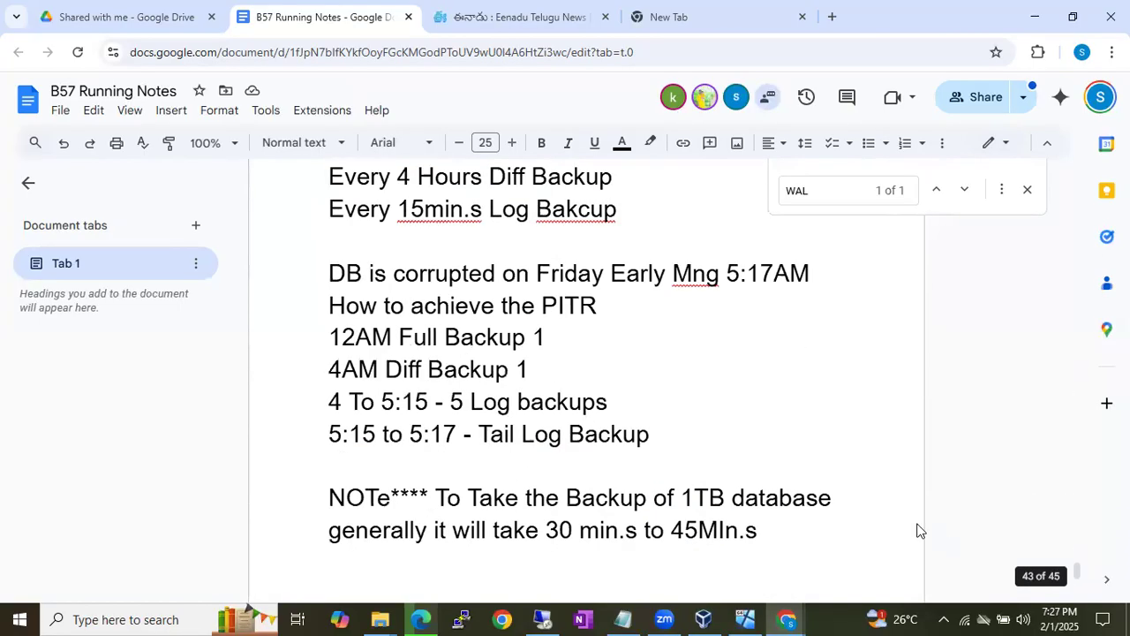
scroll(816, 502, down, 3)
scroll(816, 503, down, 15)
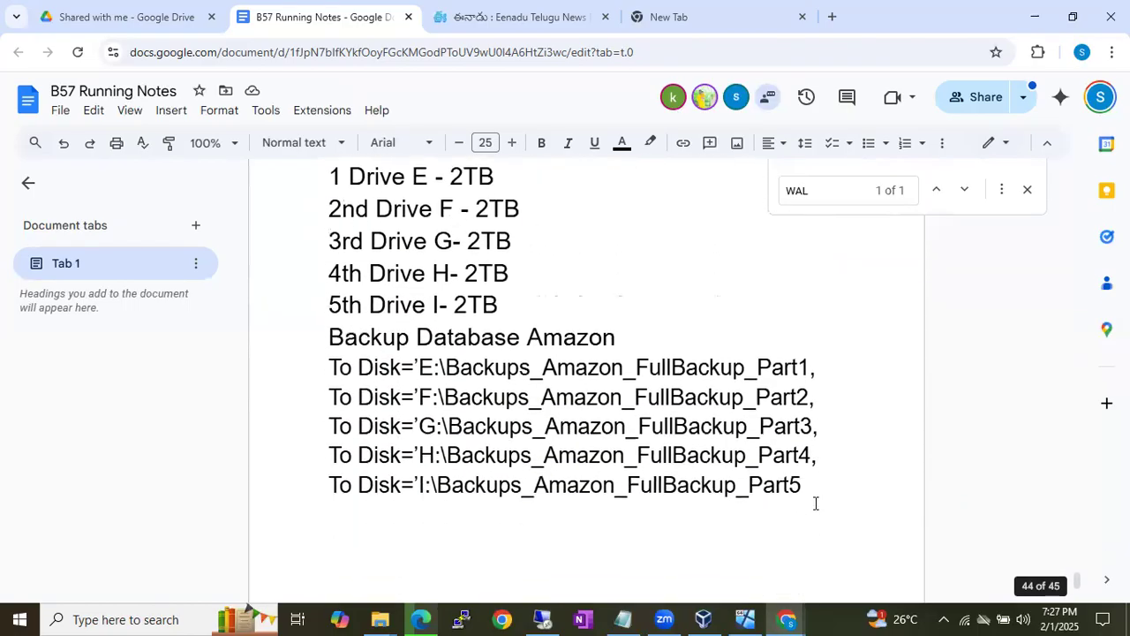
scroll(816, 503, up, 5)
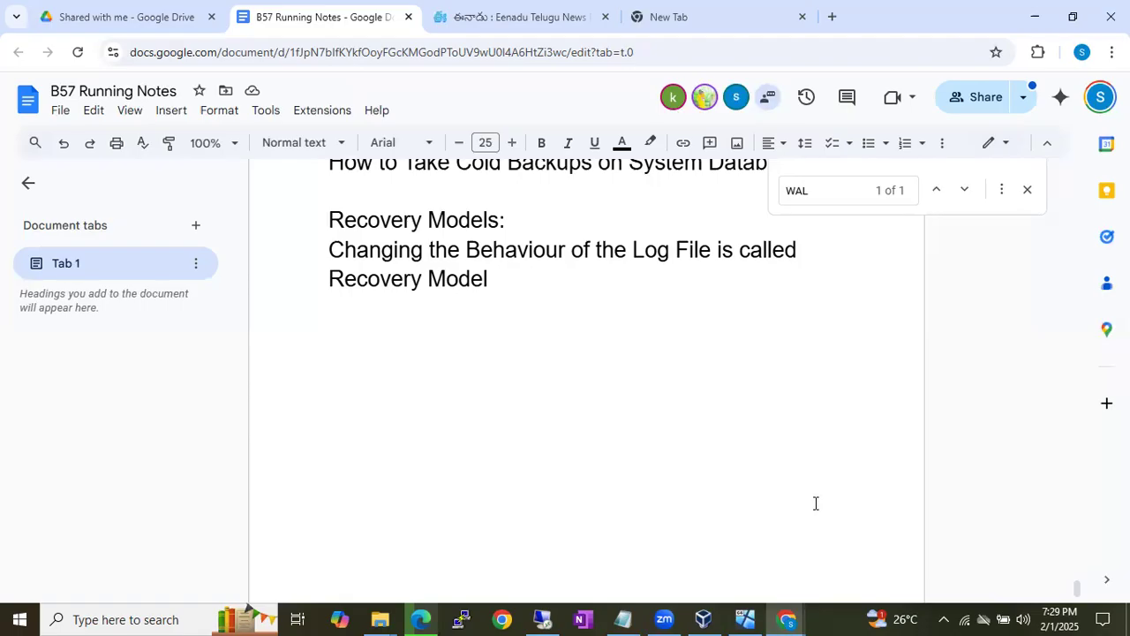
click(447, 345)
click(386, 308)
text(There are)
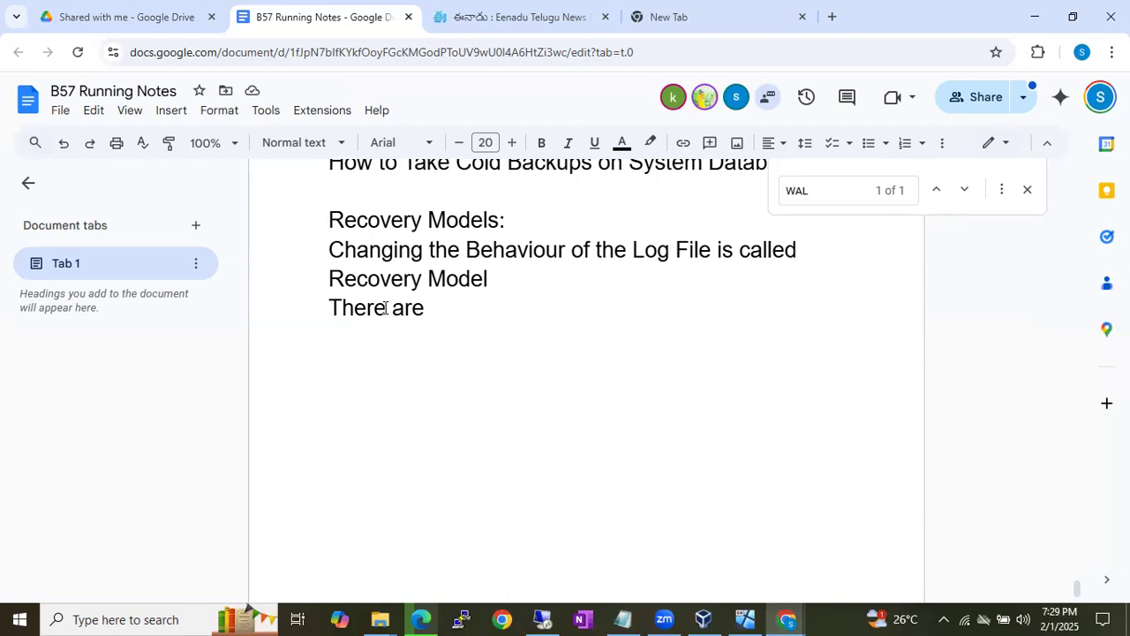
text(3 REcovery )
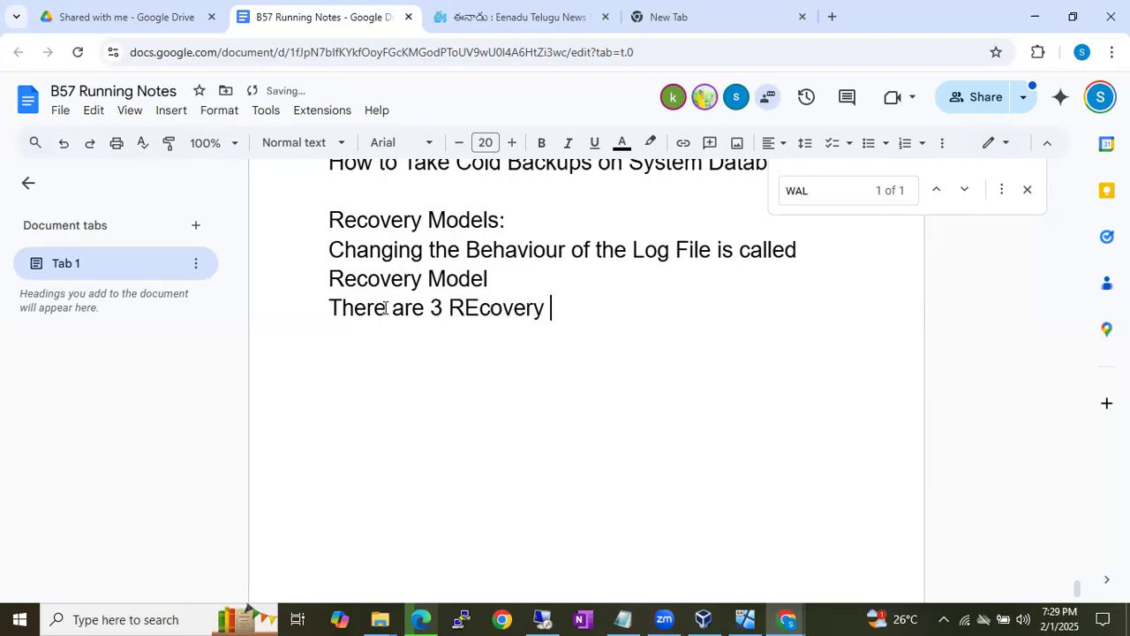
text(Models in the Sql Server.)
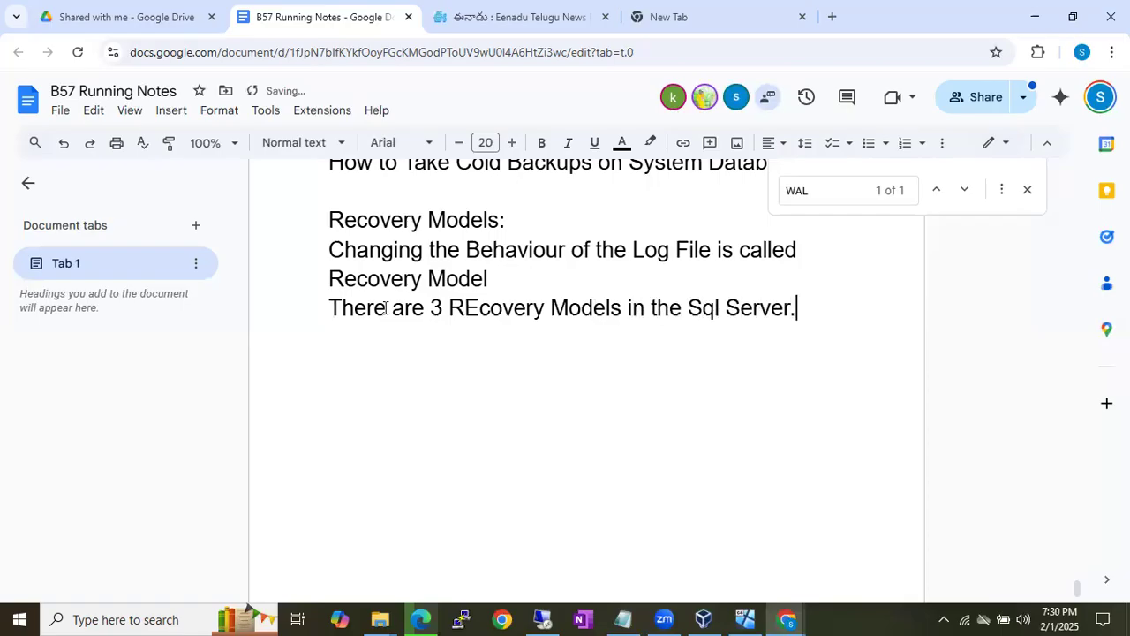
Add a numbered list with "Full REcovery Model", "Bulk Logged recovery Model" and "Simple Recovery Model", and end the list.
key(Return)
text(1.)
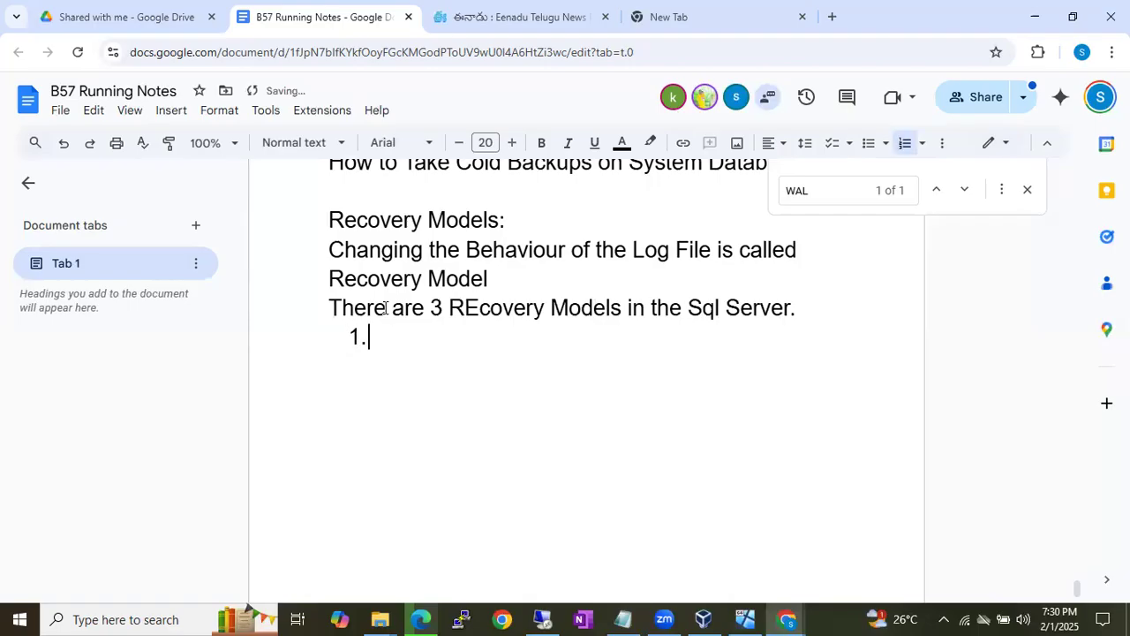
text( Full REcovery )
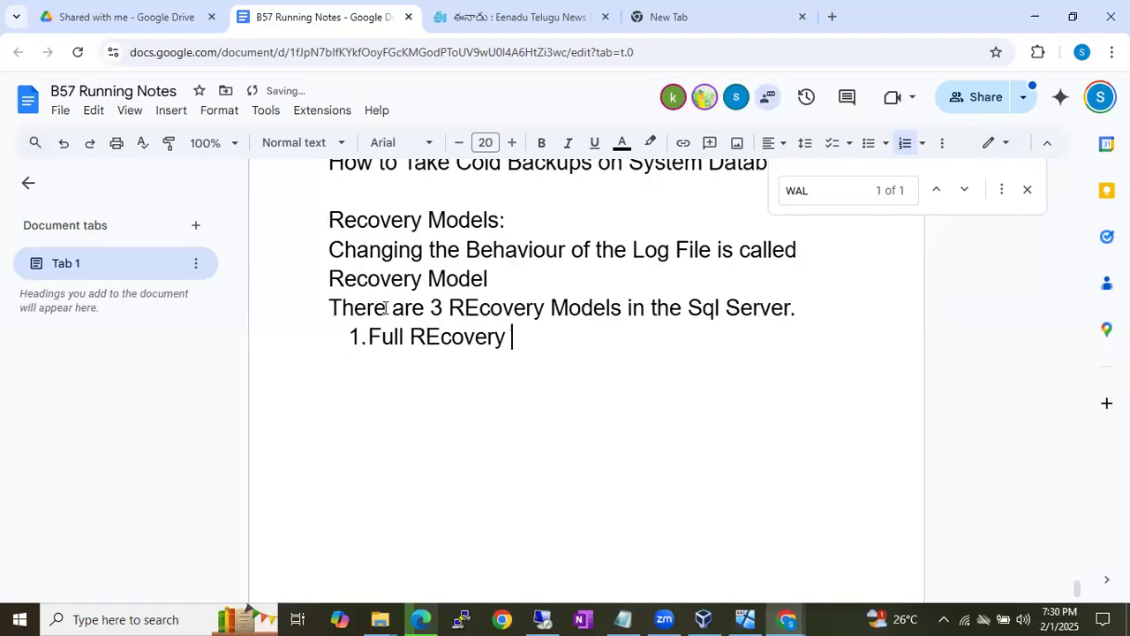
text(Model)
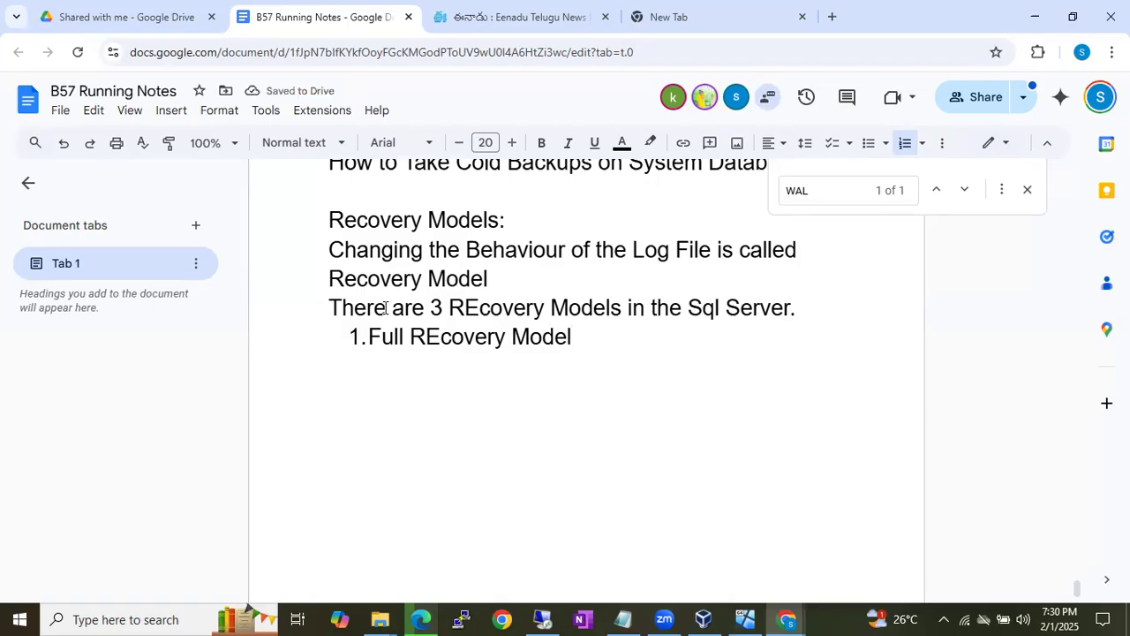
key(Return)
text(Bulk Logged recovery Mod)
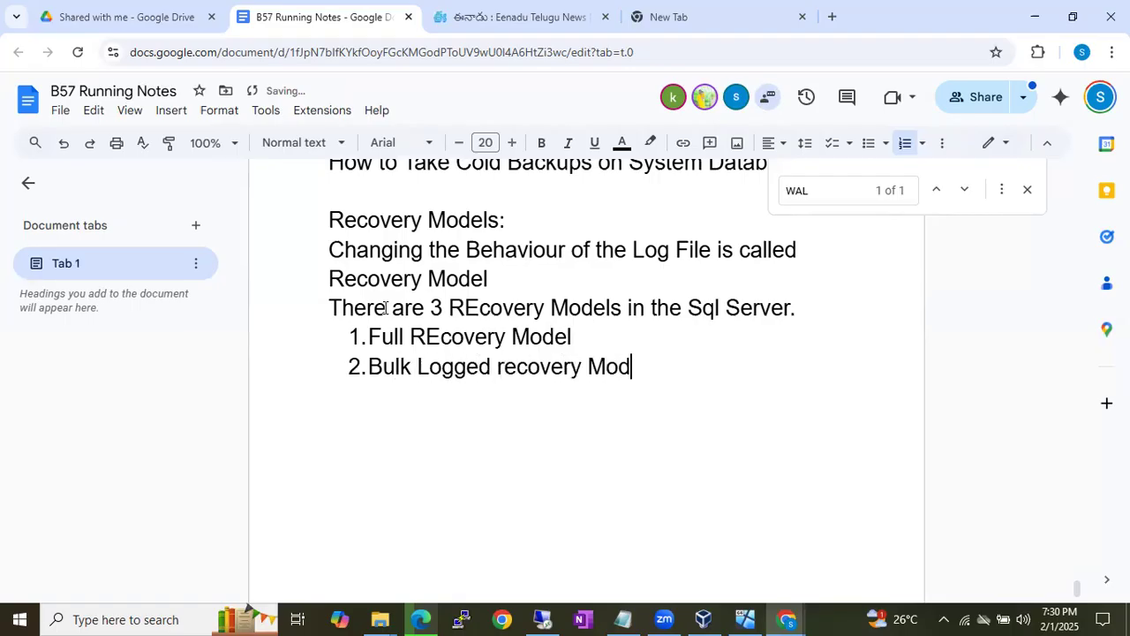
text(el)
key(Return)
text(Simple )
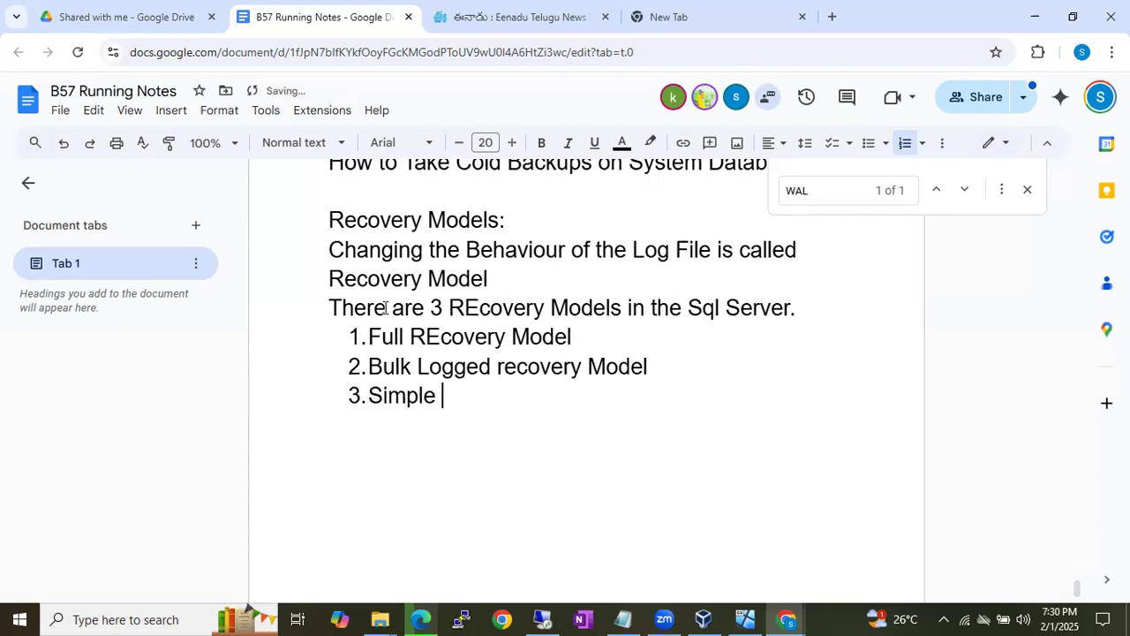
text(Recovery Model)
key(Return)
key(Return)
Add the heading "Full Recovery Model :" below the numbered list, leaving a blank line between them.
key(Return)
text(Fu)
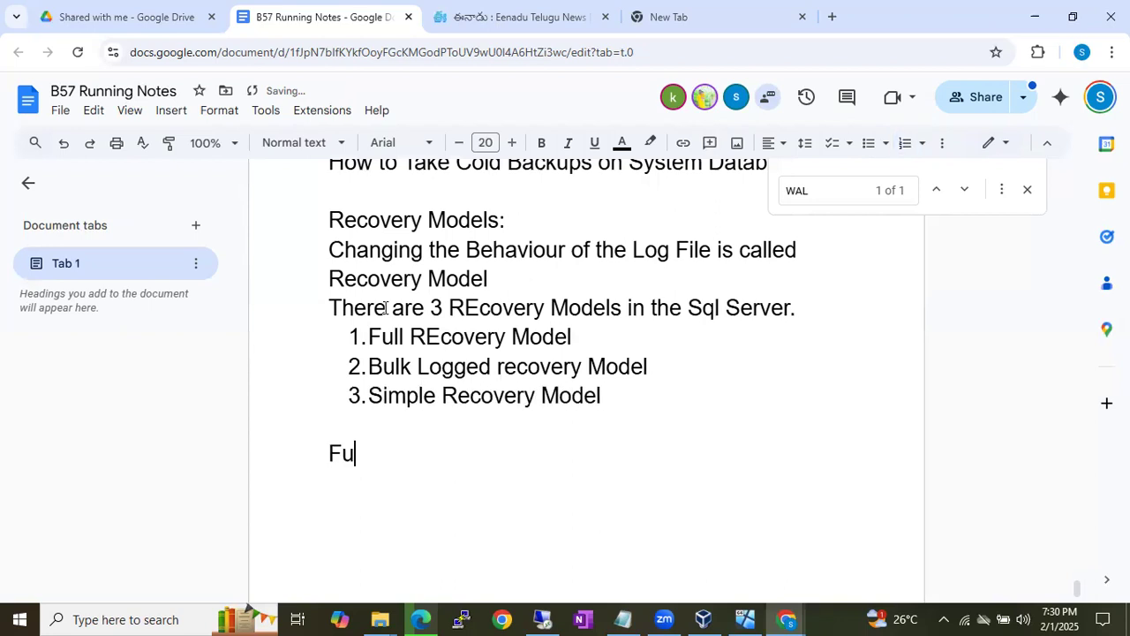
text(ll Recovery Model)
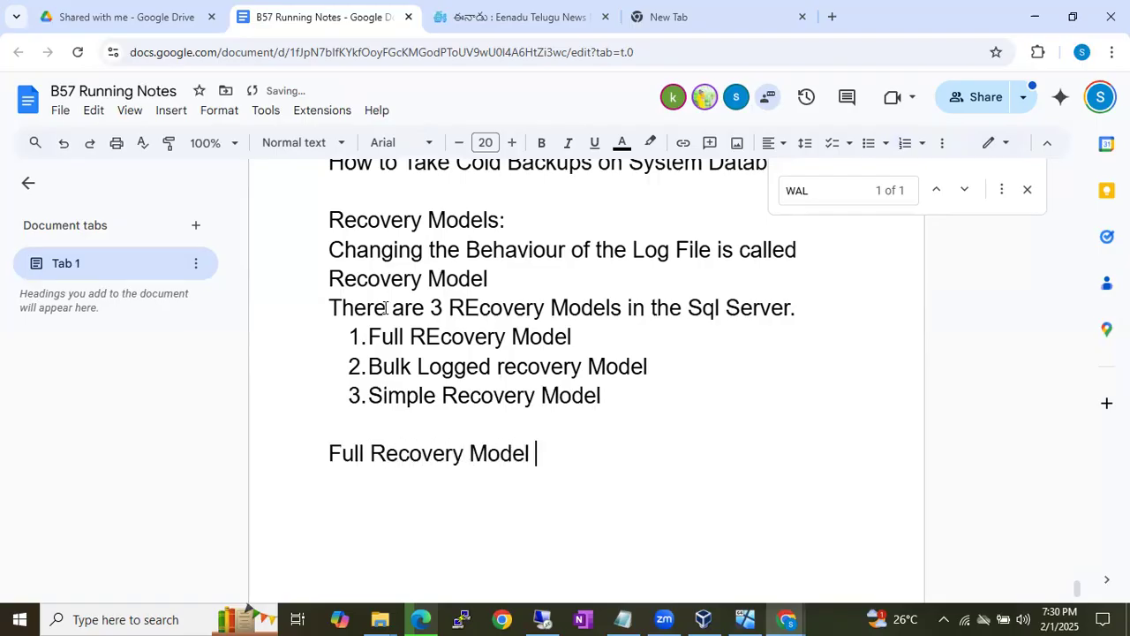
text(:)
key(Return)
Switch to SQL Server Management Studio and open the Options page of the Amazon database's properties.
click(542, 618)
click(71, 199)
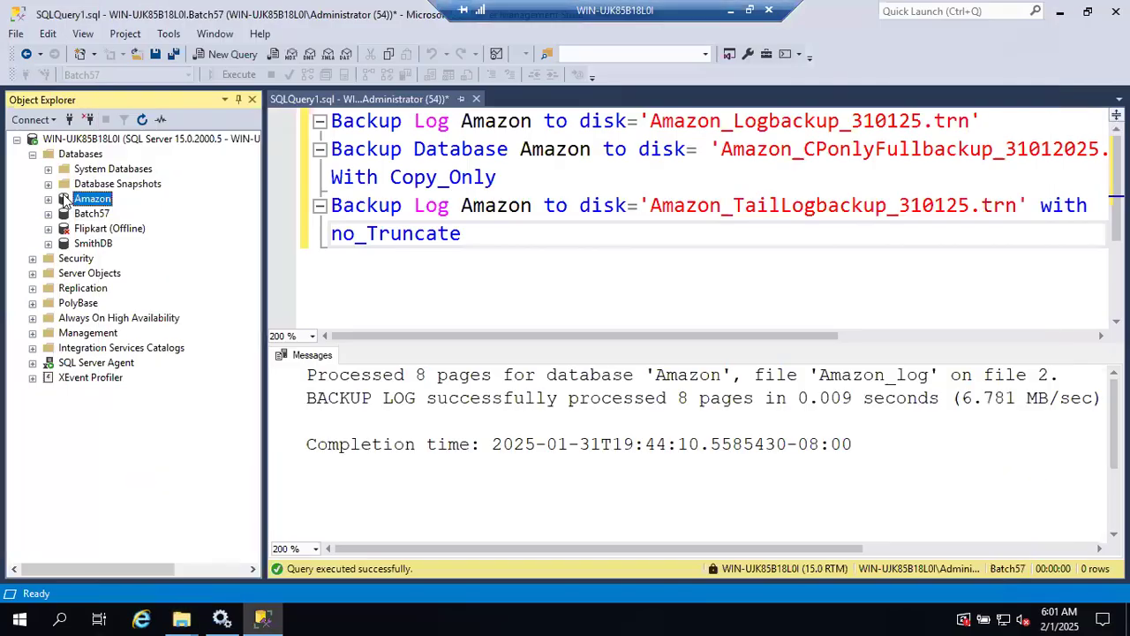
right_click(71, 199)
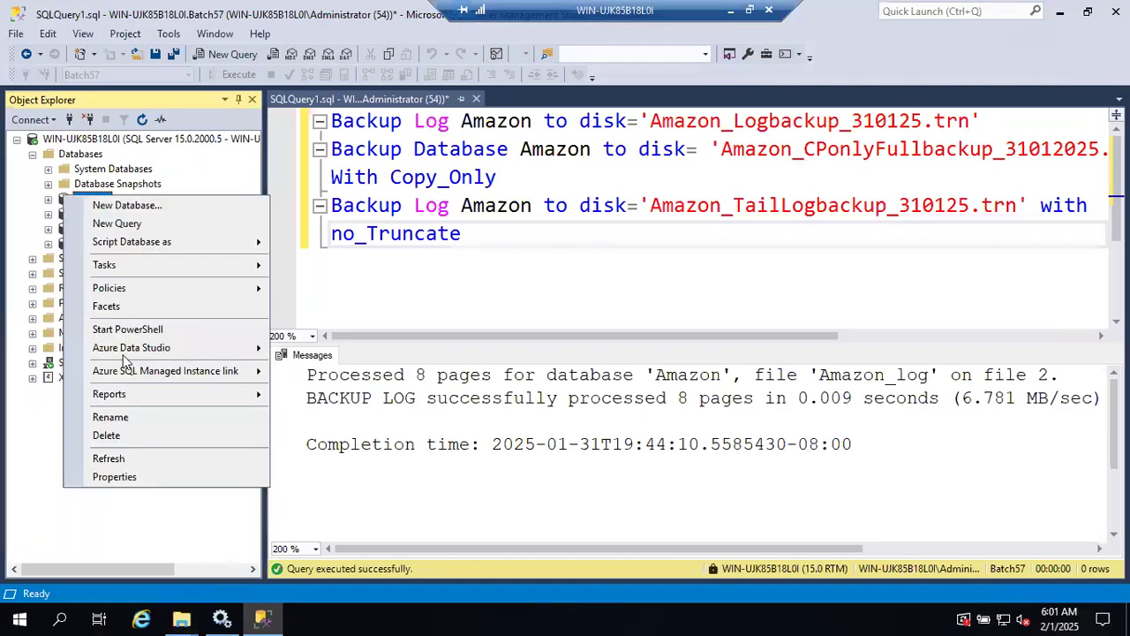
click(123, 477)
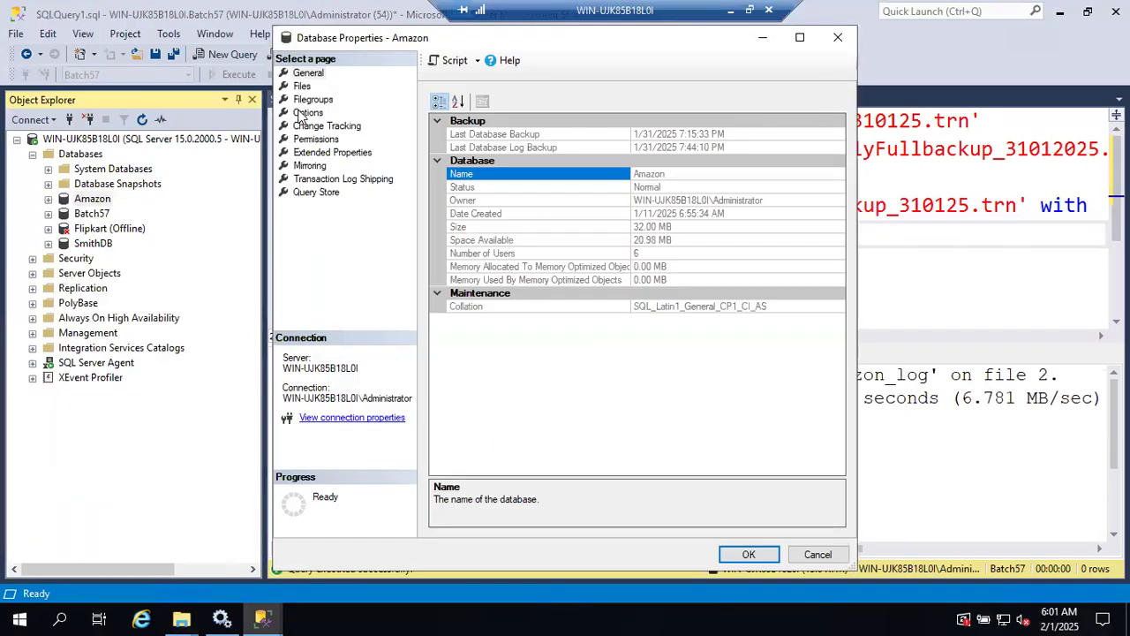
click(306, 113)
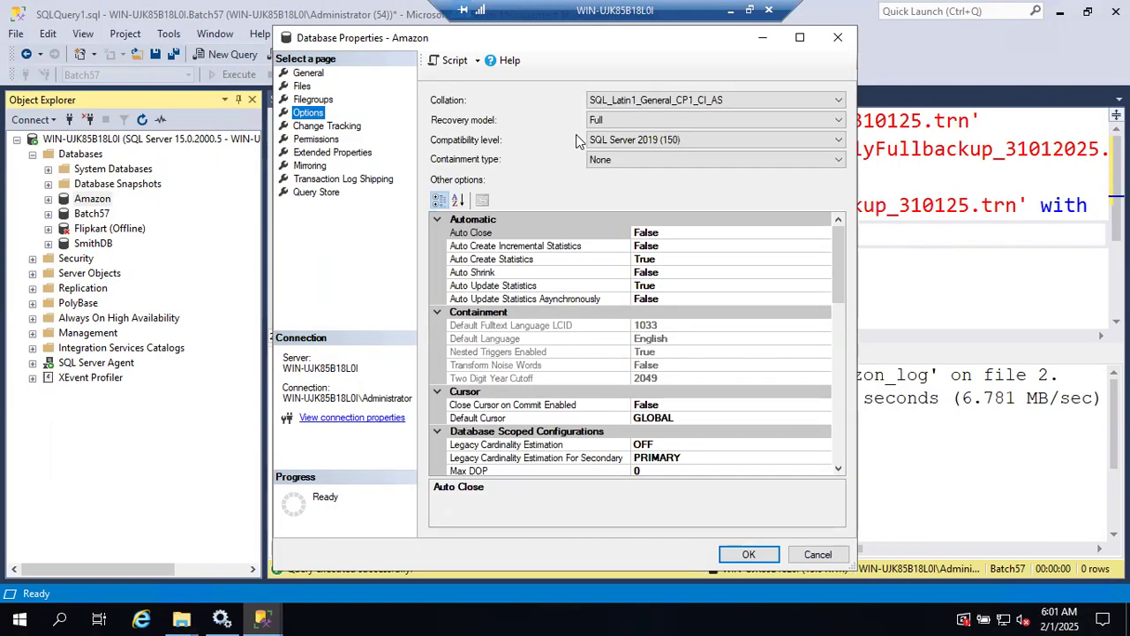
Try the Bulk-logged and Simple recovery models for the Amazon database, then cancel its properties without applying a change.
click(608, 121)
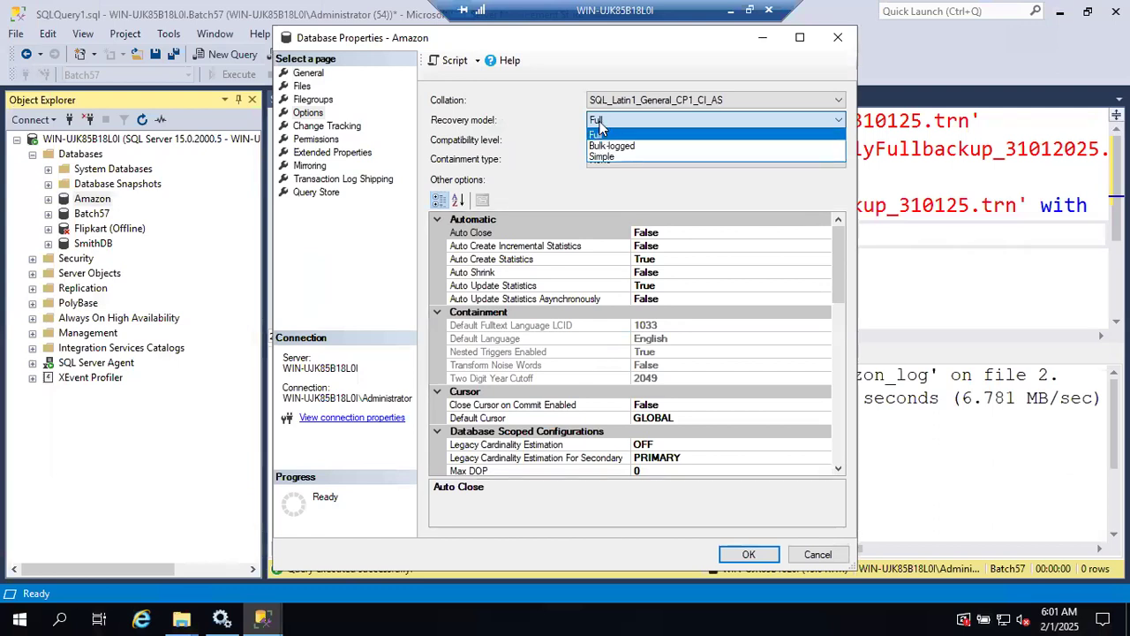
click(598, 123)
click(599, 124)
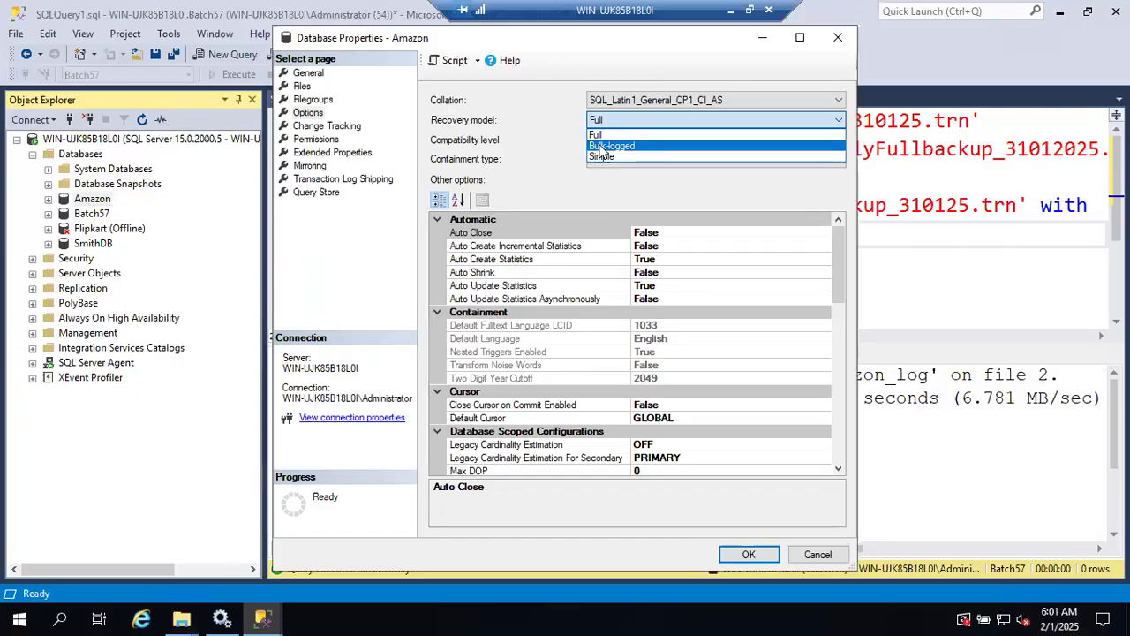
click(608, 134)
click(616, 127)
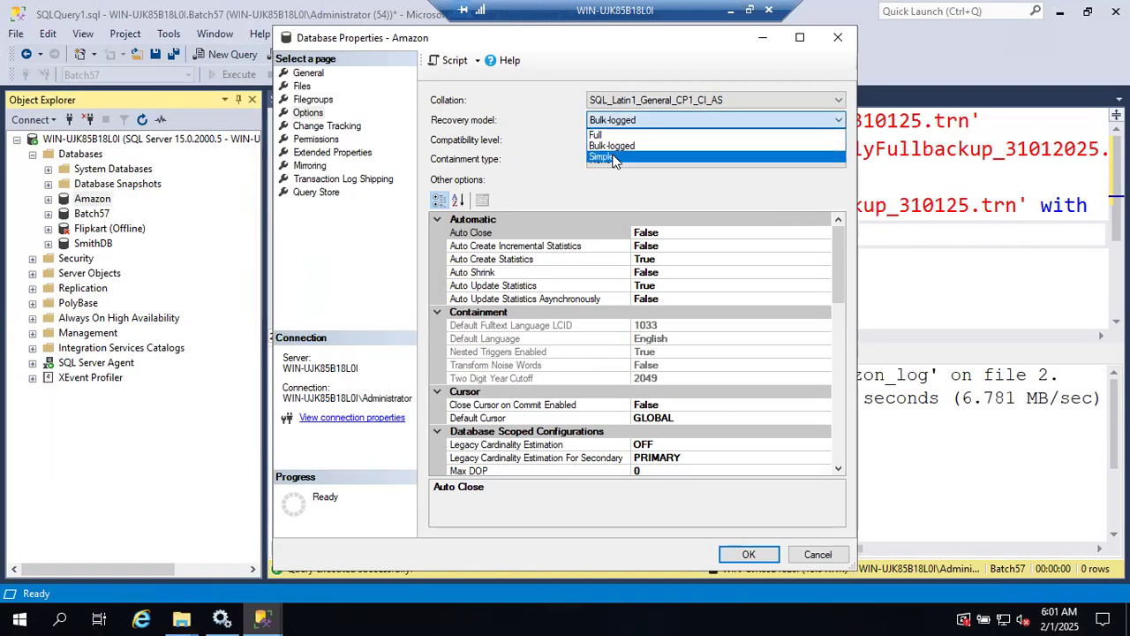
click(616, 158)
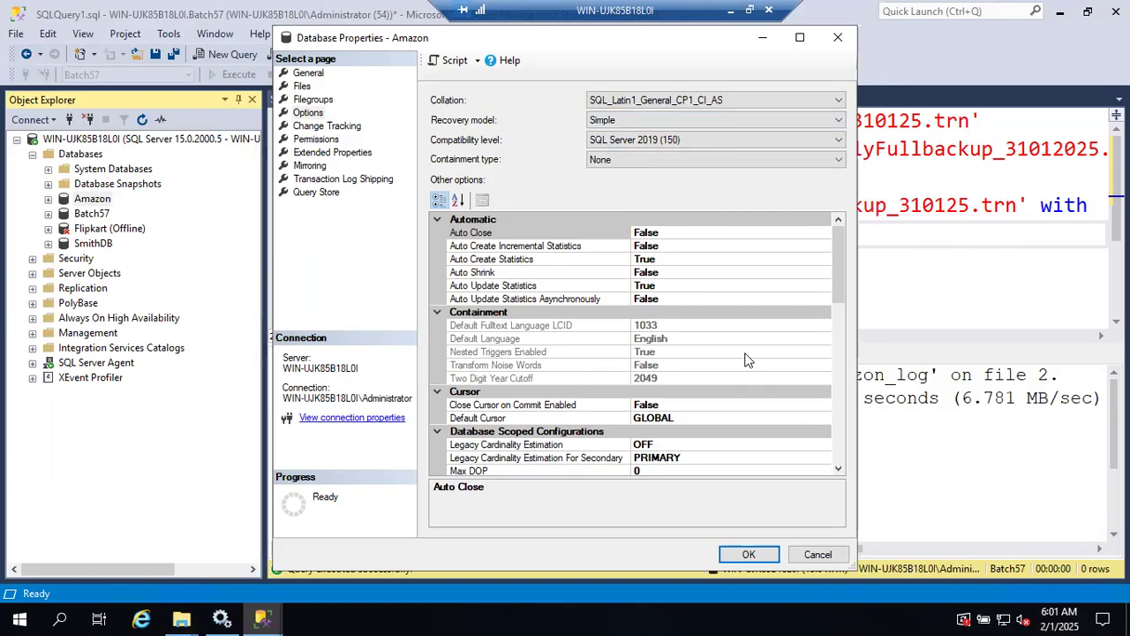
click(812, 554)
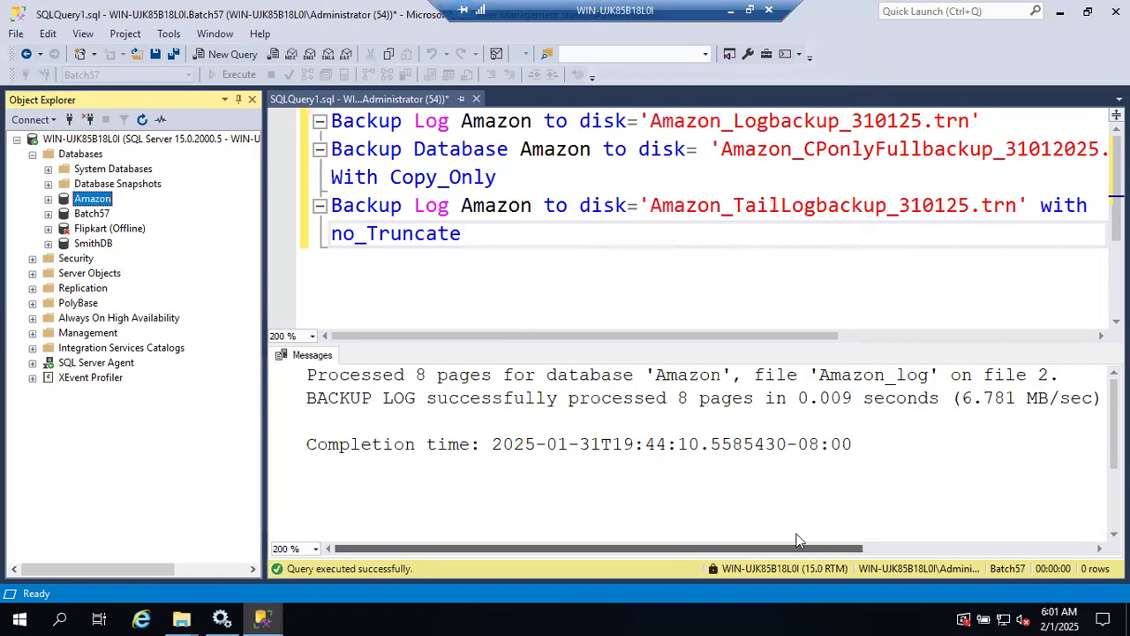
Switch back to the notes and write "Sql Server will write everything to the Log File." after the "Full Recovery Model:" heading.
click(728, 11)
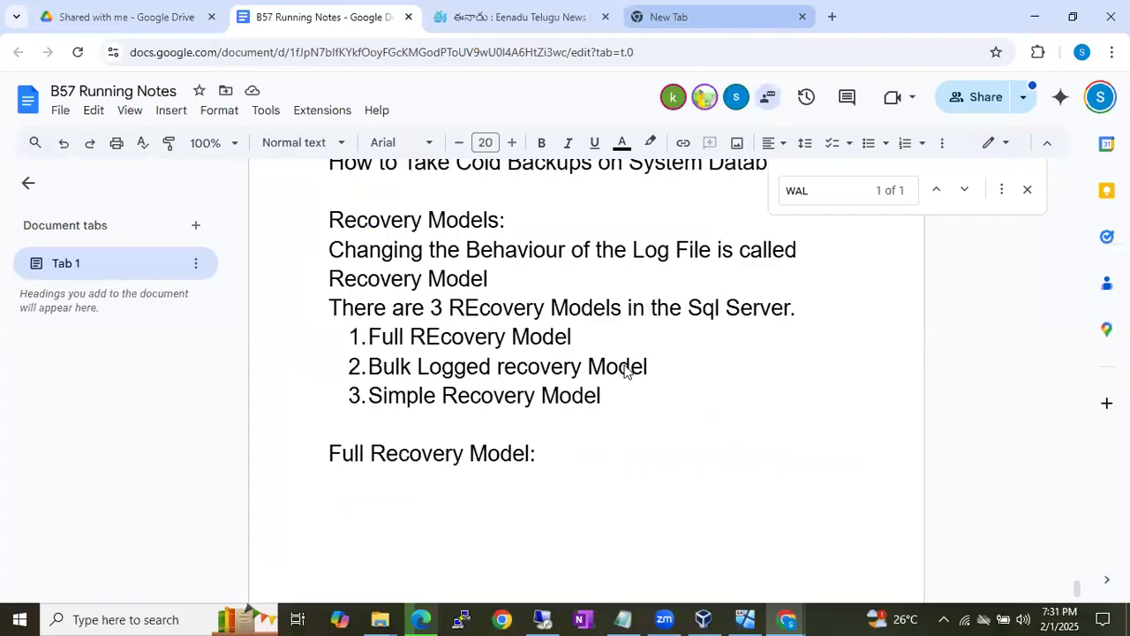
text(Log file)
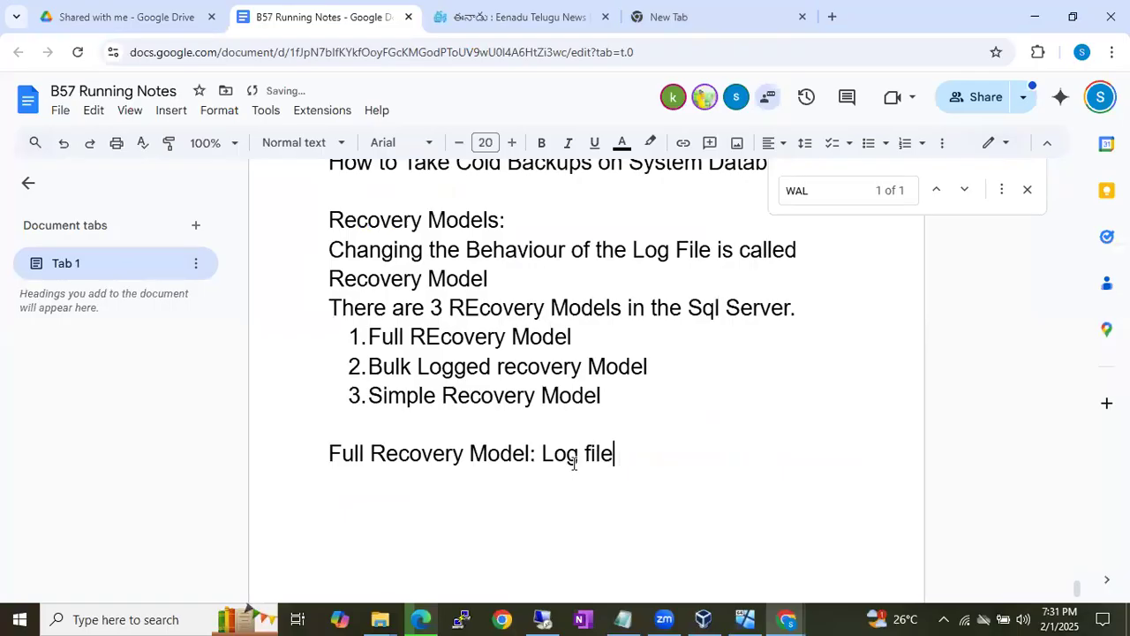
text( will write e)
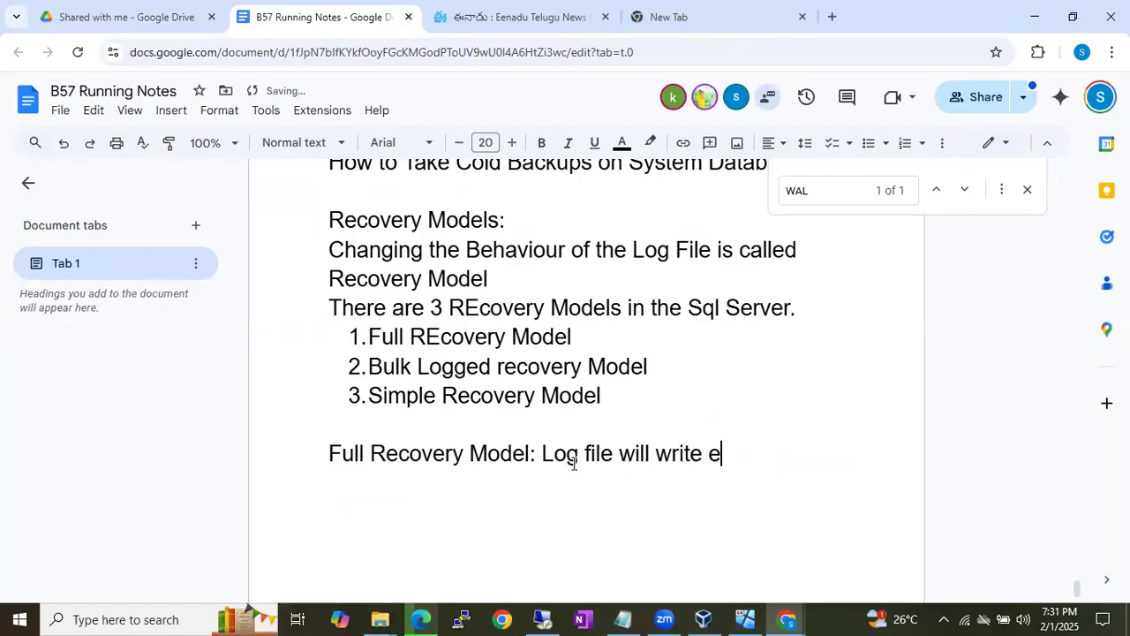
text(verything to the)
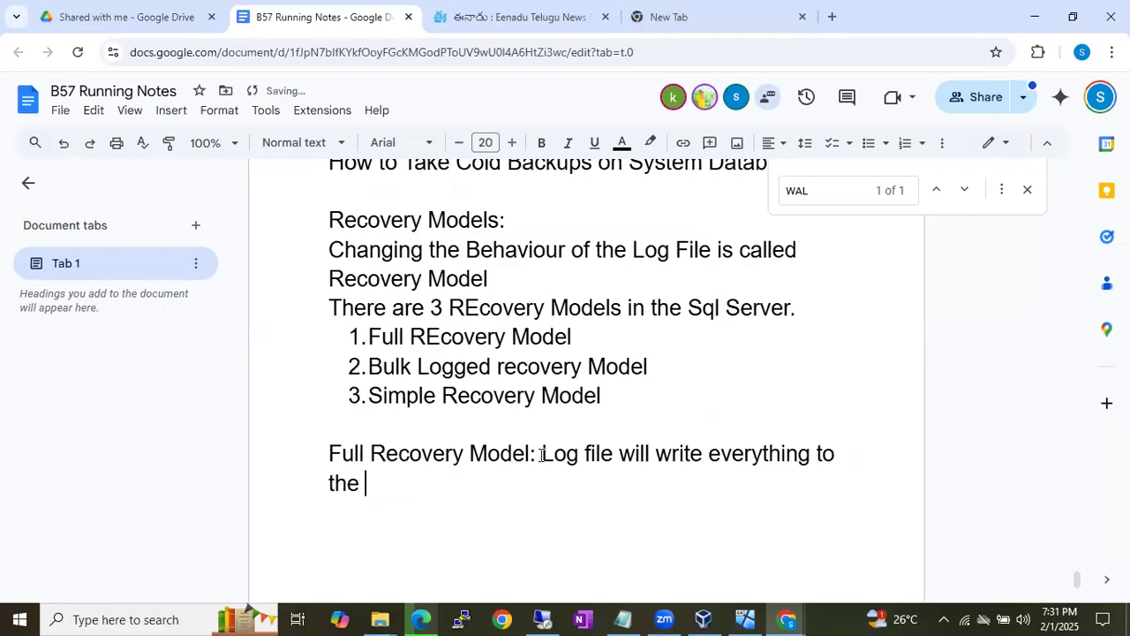
drag(537, 454, 613, 448)
text(Sql Server)
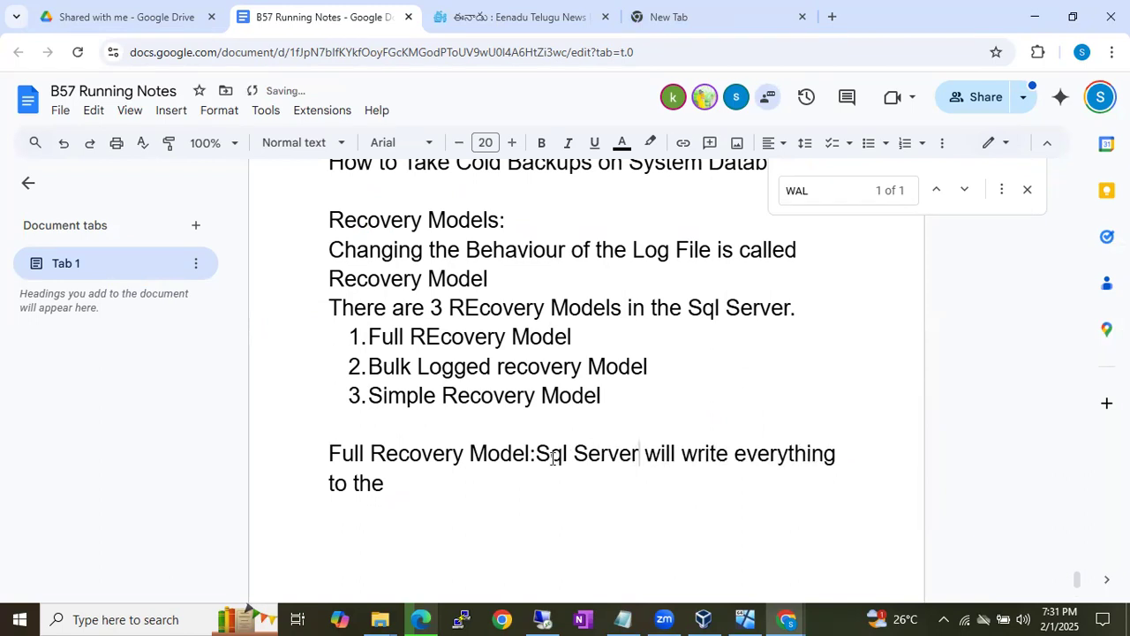
click(456, 479)
text(Log File. )
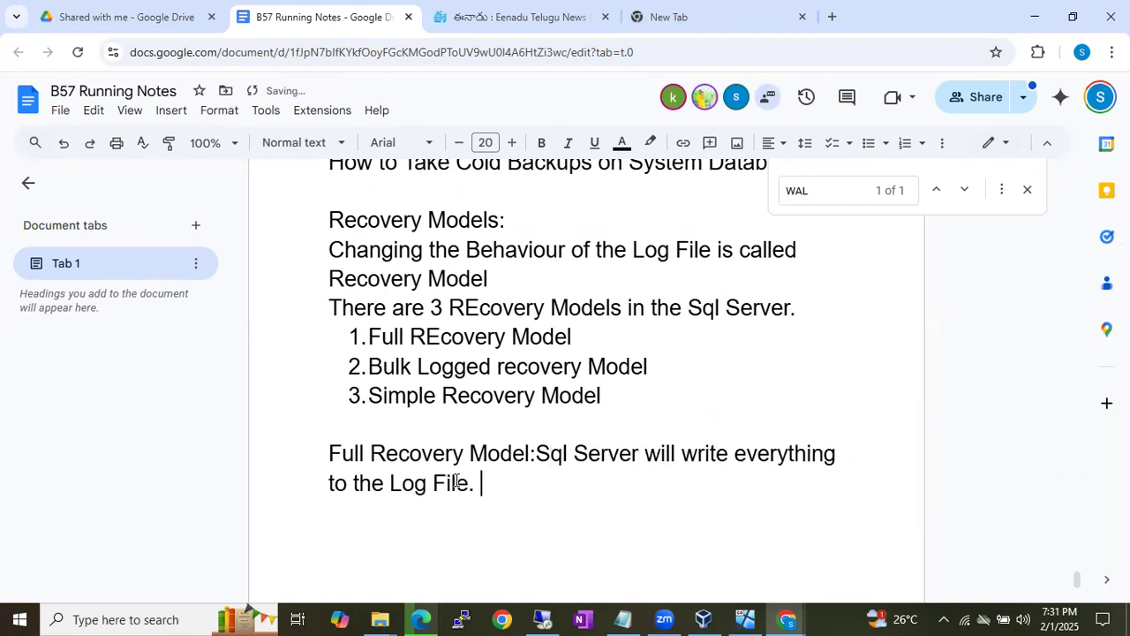
Continue the Full Recovery Model paragraph with "It will store 108 attributes of every transaction.".
text(It will store 108 )
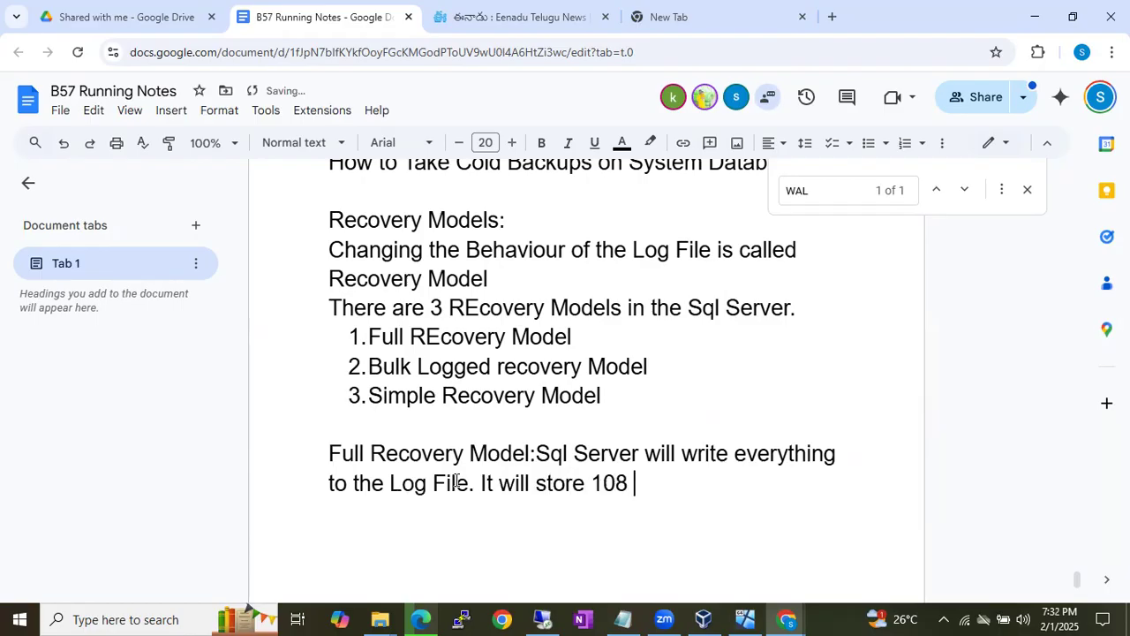
text(attrib)
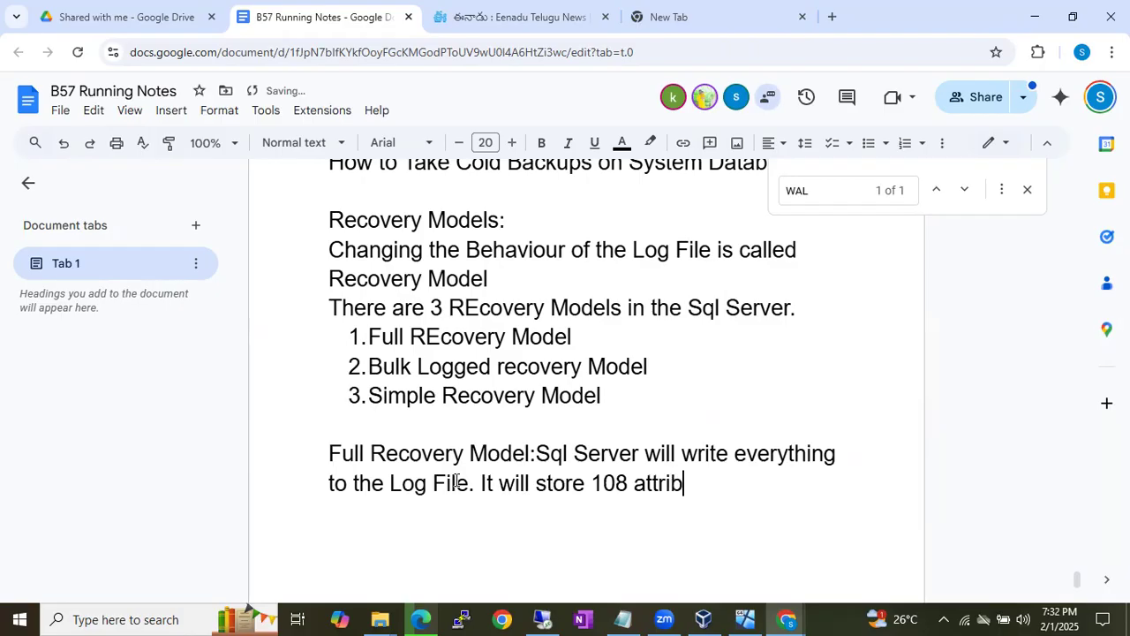
text(utes of eve)
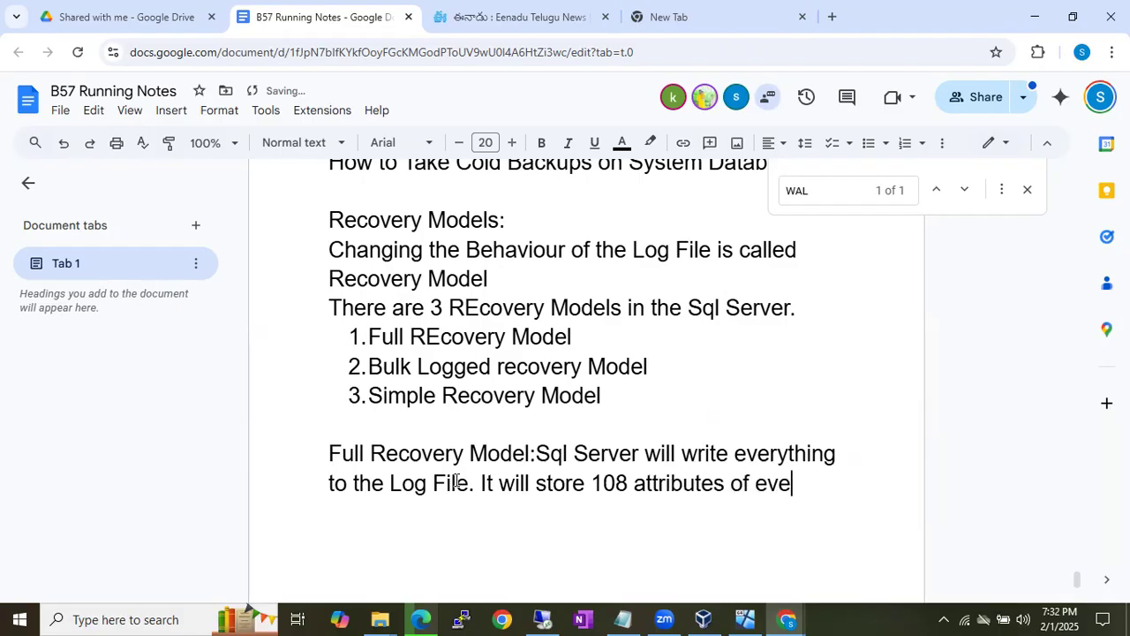
text(ry trans)
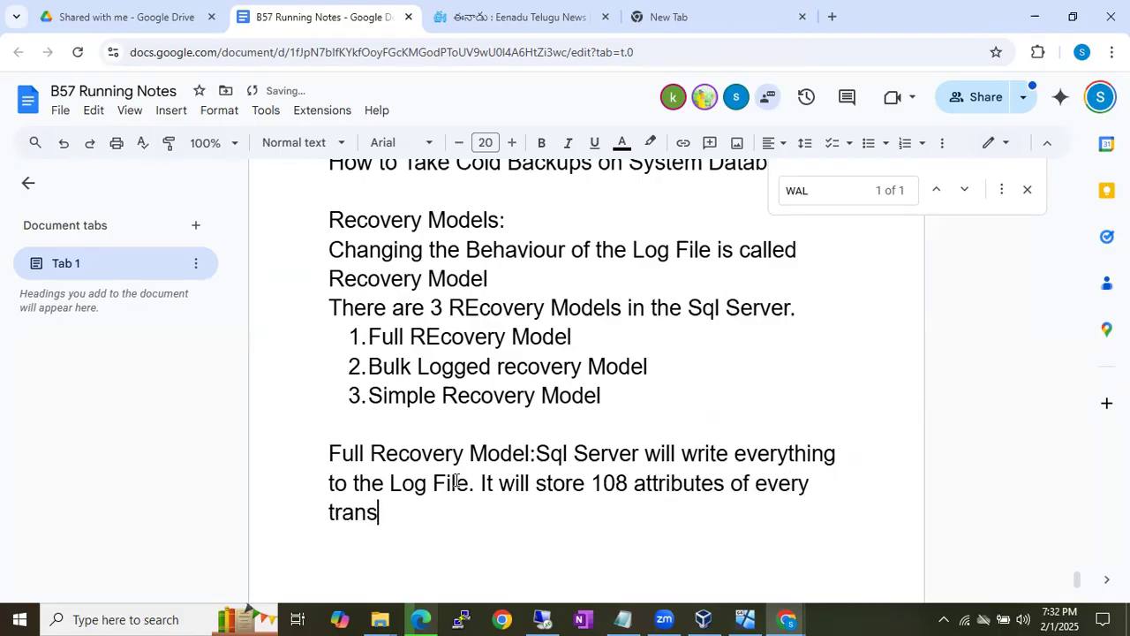
text(aca)
key(BackSpace)
text(tion.)
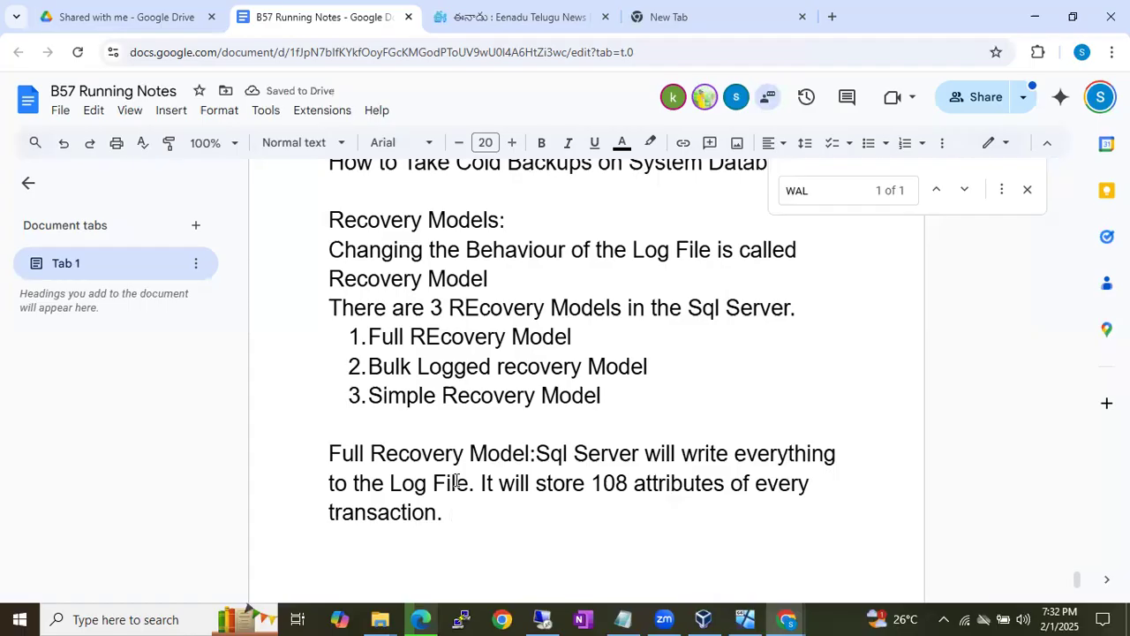
Add "Growth of the Tlog is very fast and drastic" at the end of the Full Recovery Model paragraph.
drag(525, 483, 691, 505)
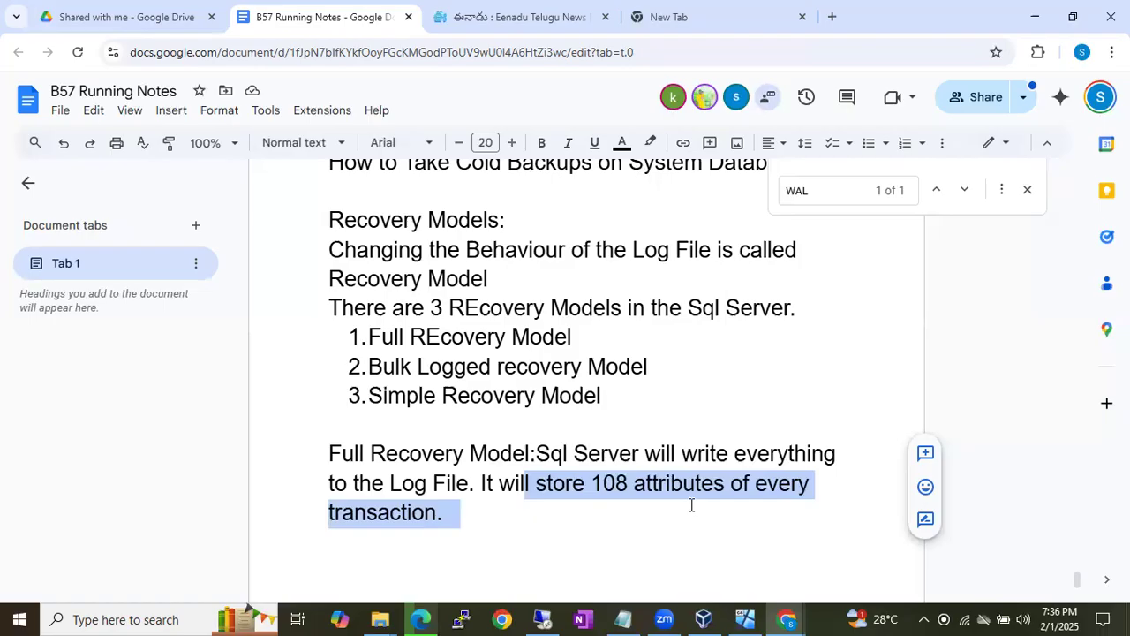
click(632, 507)
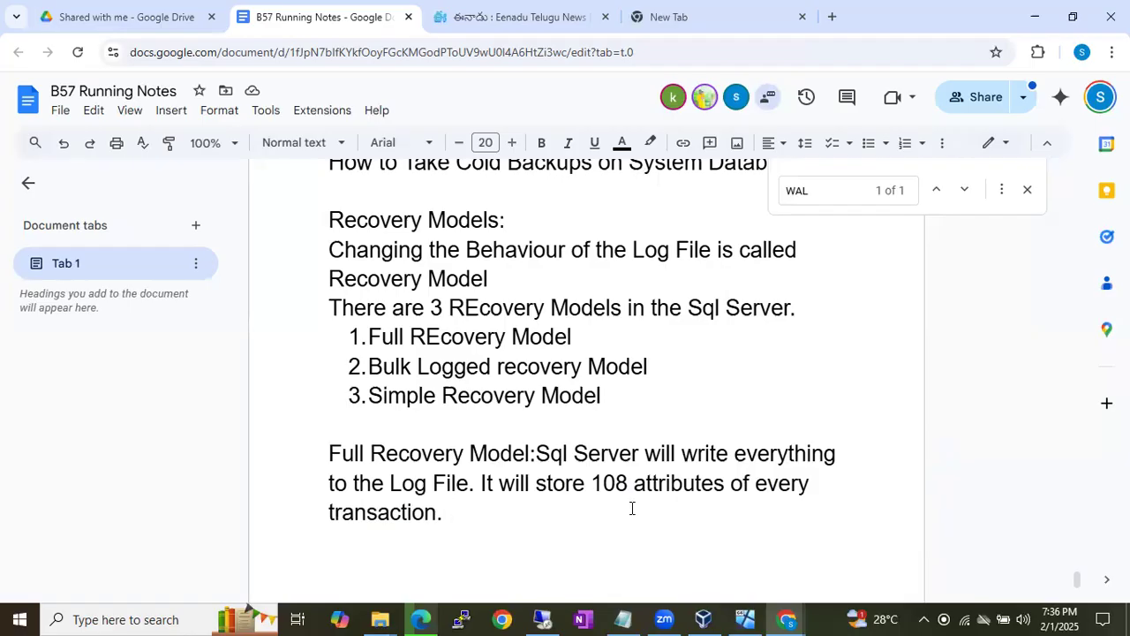
text(grow)
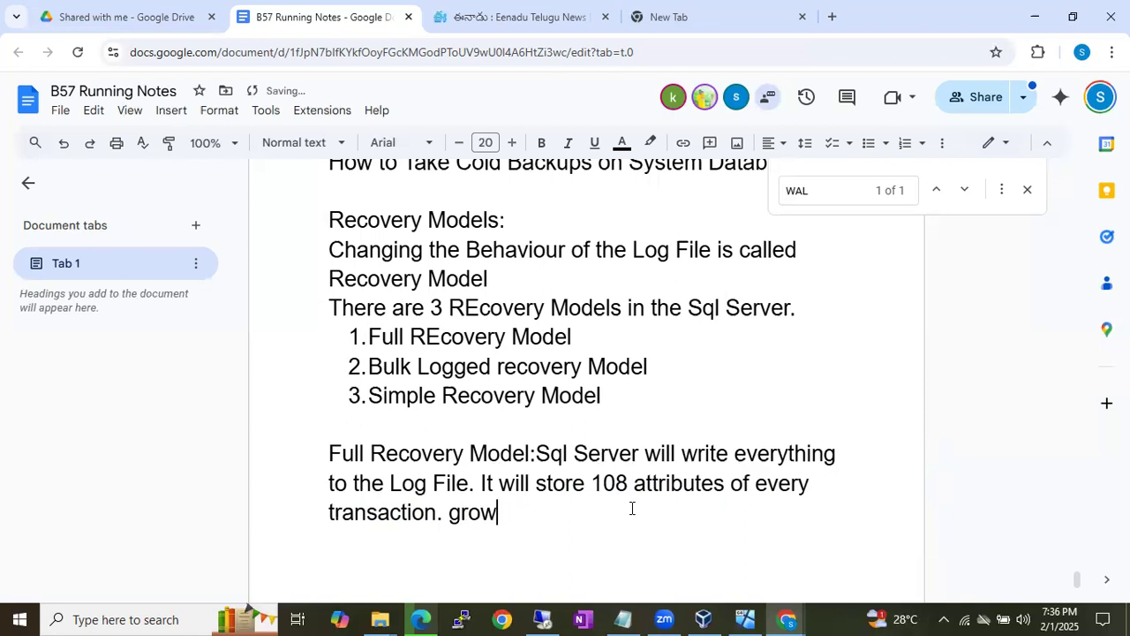
text(th of the Tlogis very fast and drastic)
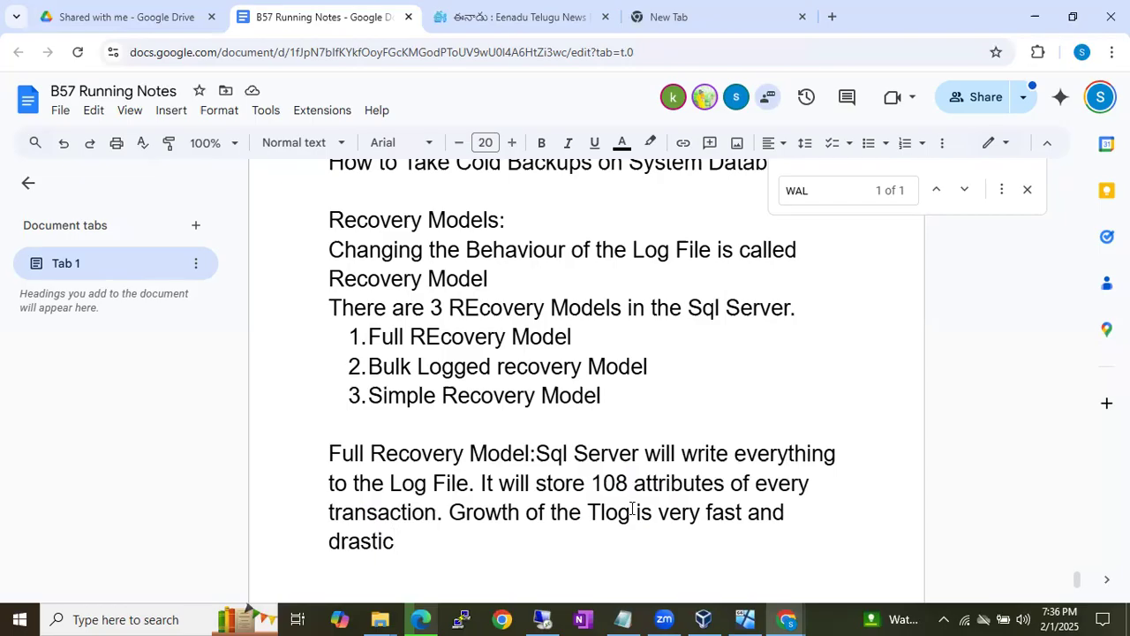
End the Tlog growth sentence with a period and add "Data safety will be there in this recovery model".
text(. Dat)
text(a safety wi)
text(ll be there)
text( in this recovery )
text(model)
Add the sentence "So mostly on the production servers we will recommend Full Recovery model" after the data safety sentence.
text(. So mostl)
text(y on the r)
key(BackSpace)
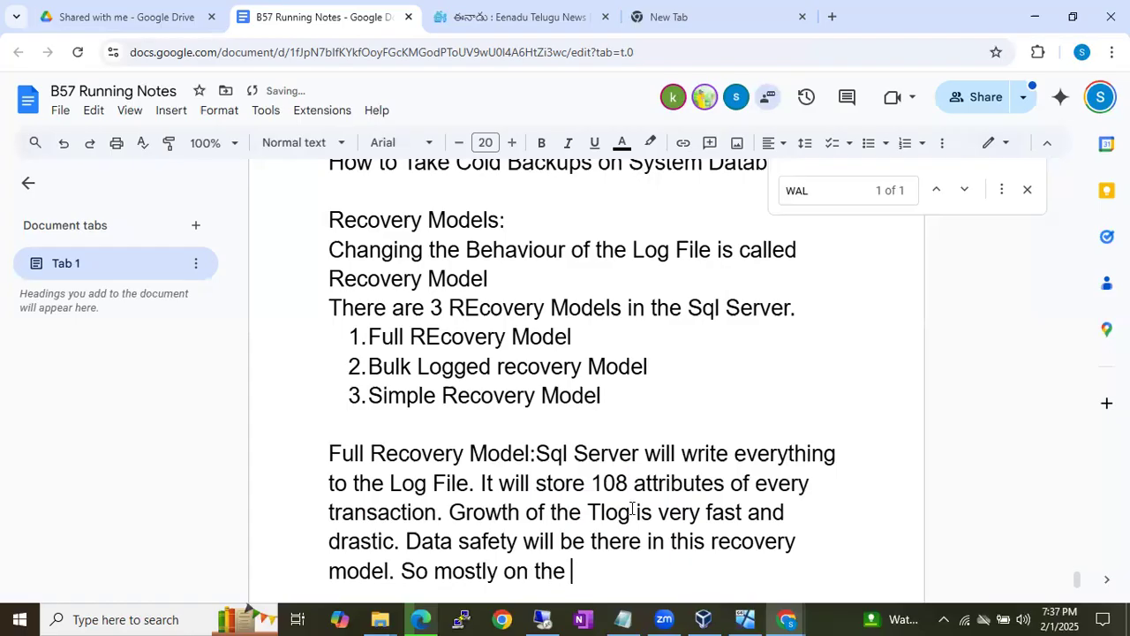
text(production serve)
text(rs we will re)
text(commende)
key(BackSpace)
text(R)
key(BackSpace)
text(Full Recovery modl)
key(BackSpace)
text(el)
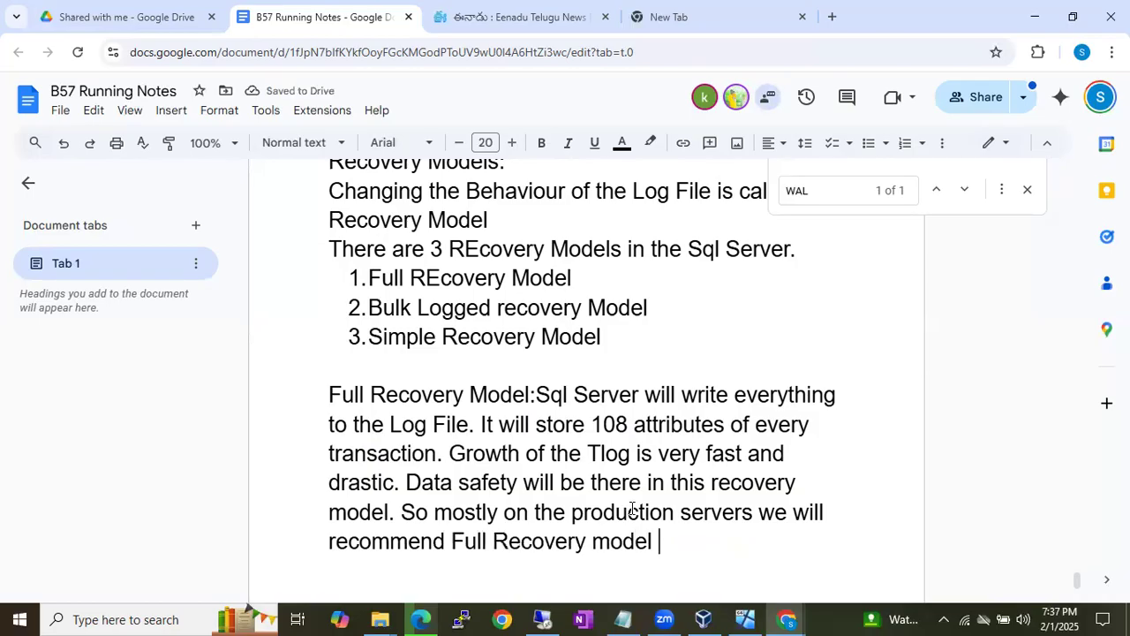
Finish the paragraph with "In the Full Recovery model all the Backups are possible so Point In Time recovery is also possible.".
key(BackSpace)
text(. In the F)
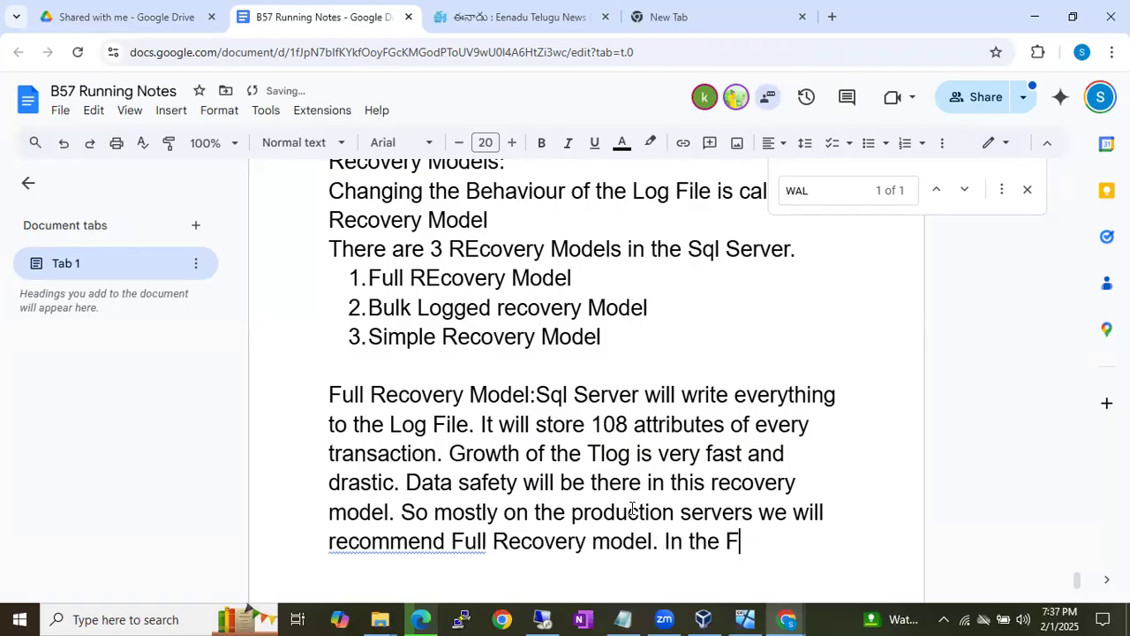
text(ull Recovery mo)
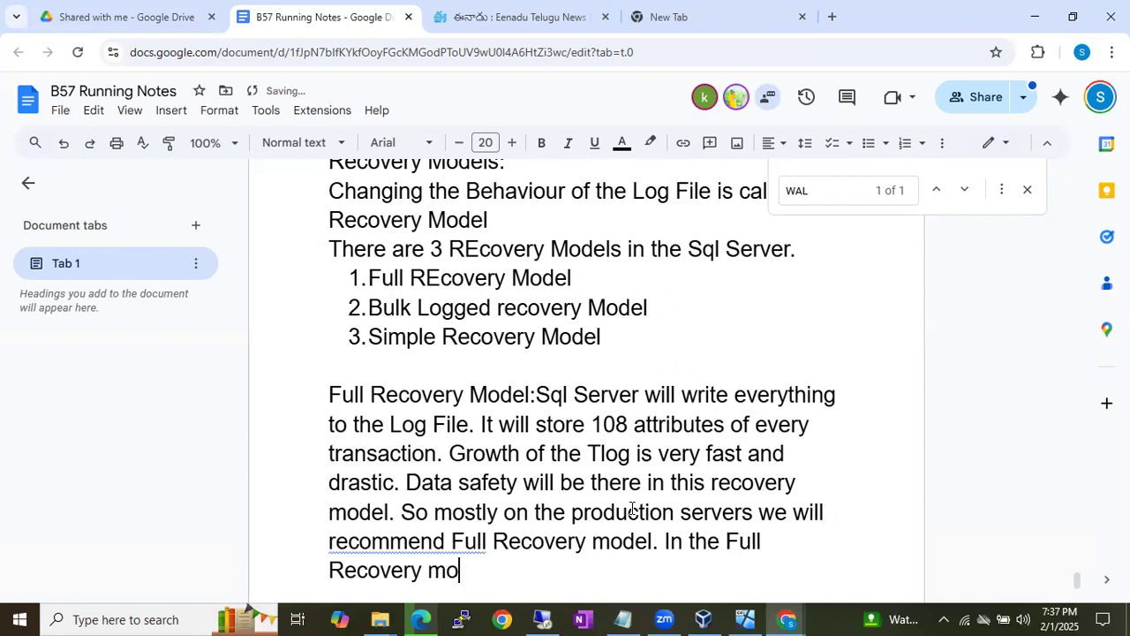
text(del all the Backups)
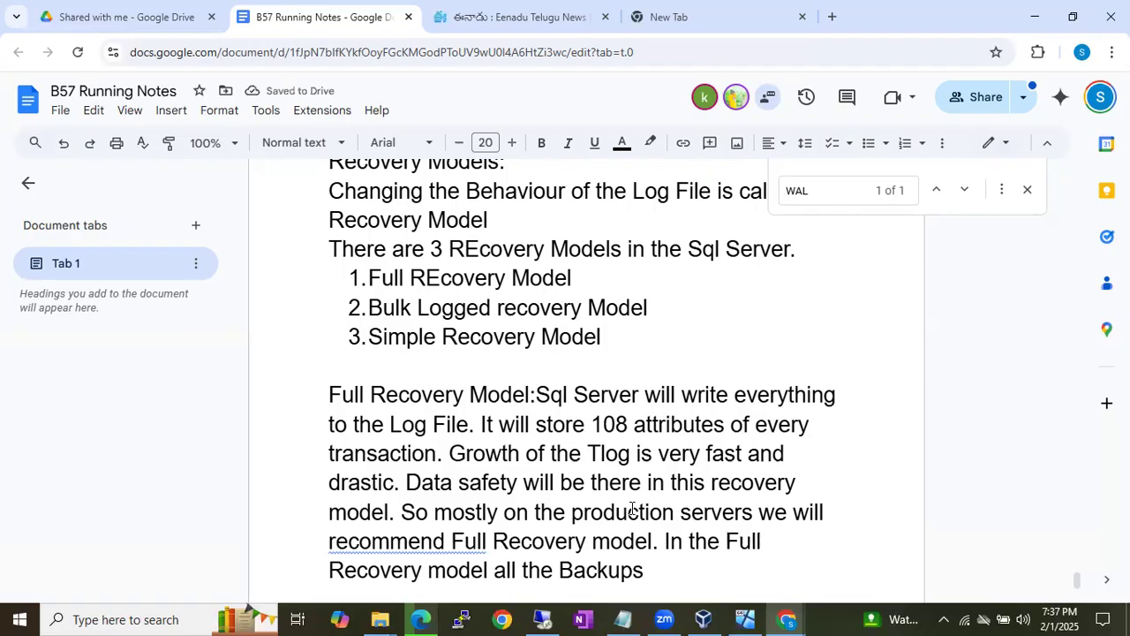
text(are possible)
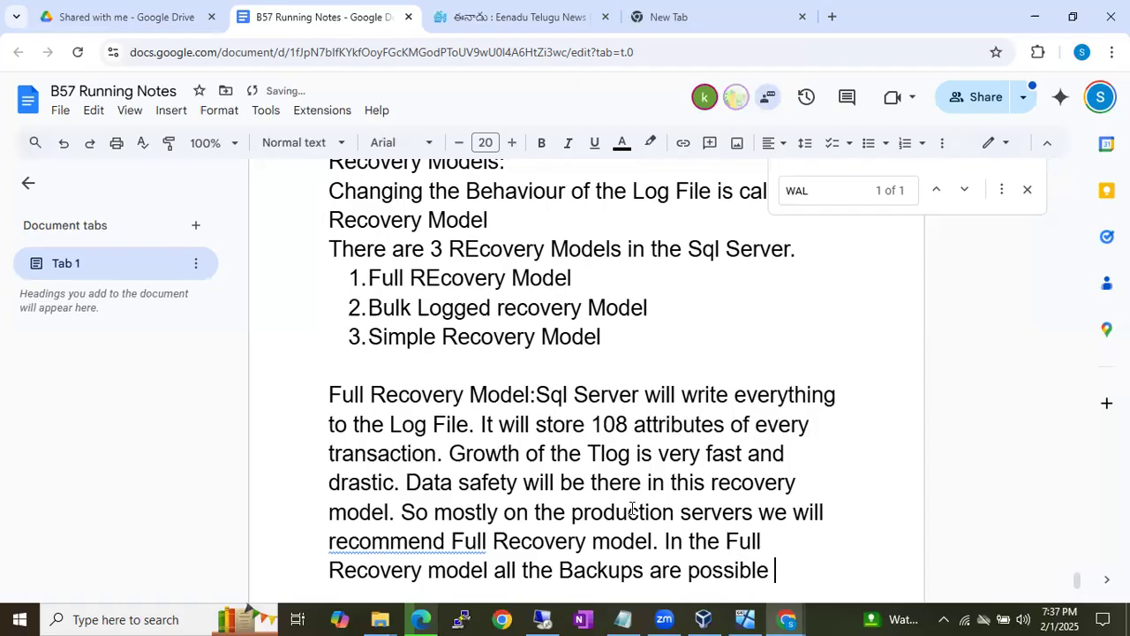
text(so )
text(Point I)
text(n T)
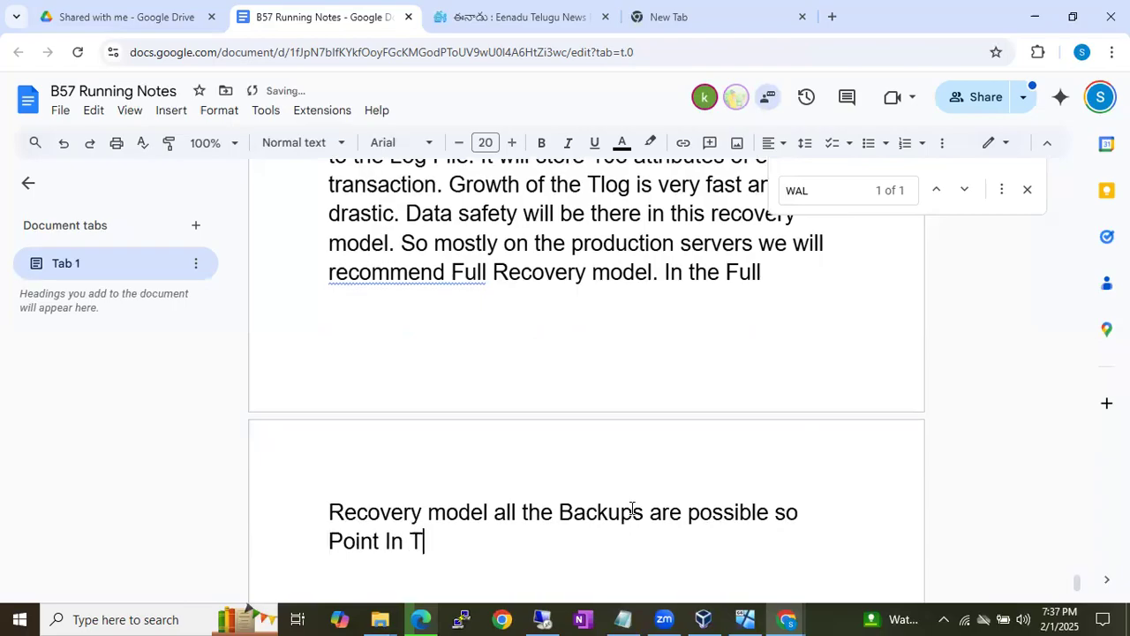
text(ime recovery is also posi)
key(BackSpace)
text(sible.)
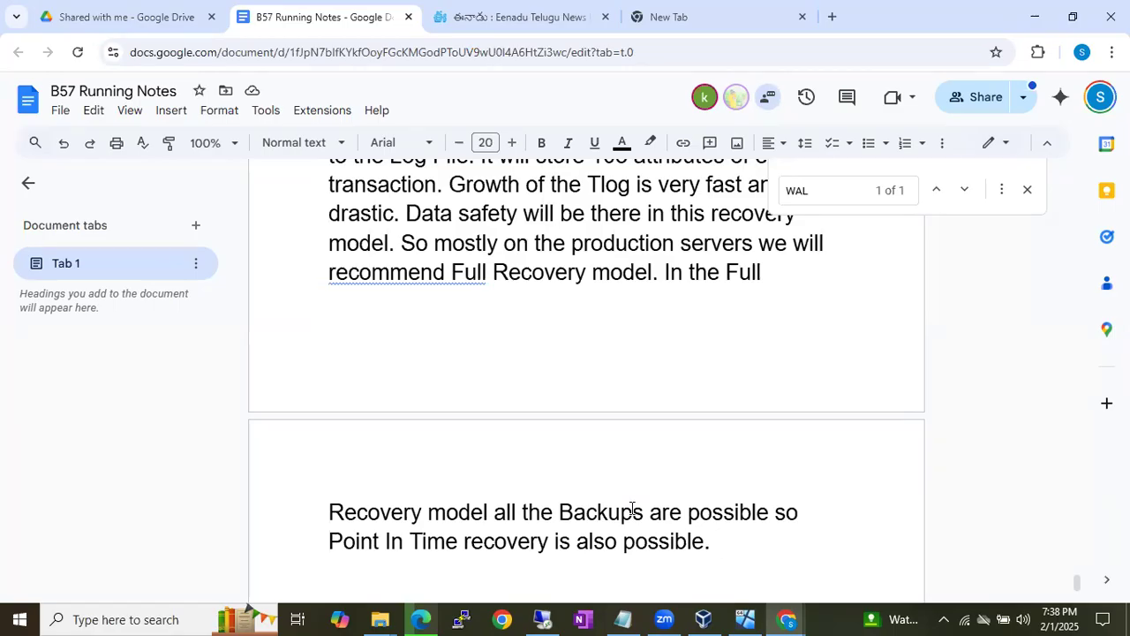
Add the heading "Bulk Logged Recovery Model:" on a new line below the Full Recovery Model paragraph.
key(Return)
text(Bulk Lo)
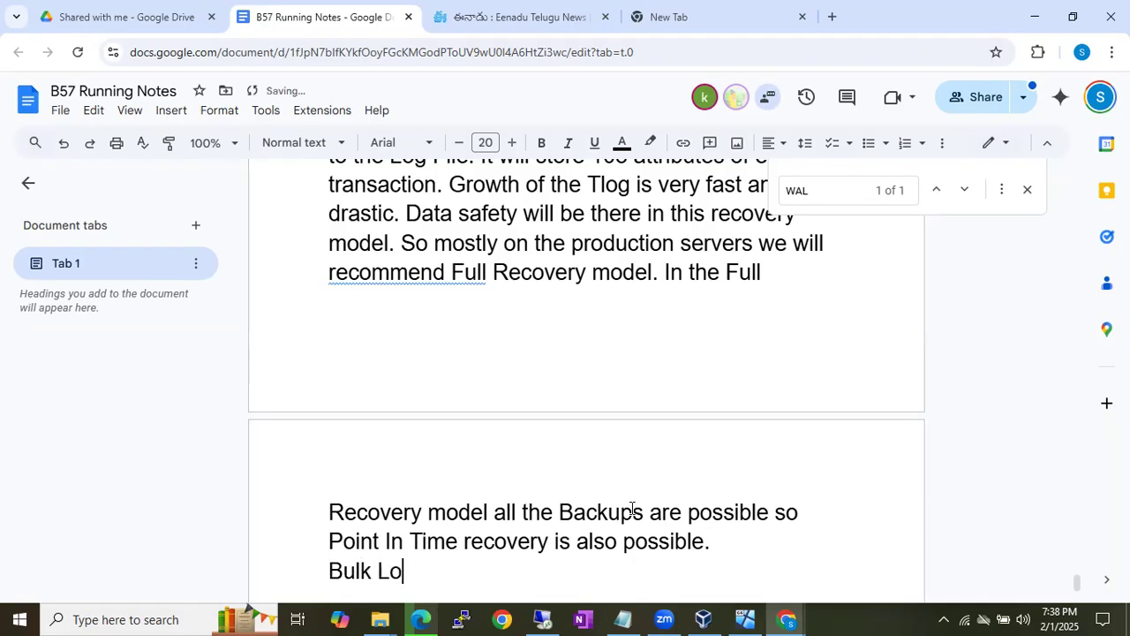
text(gged Recove)
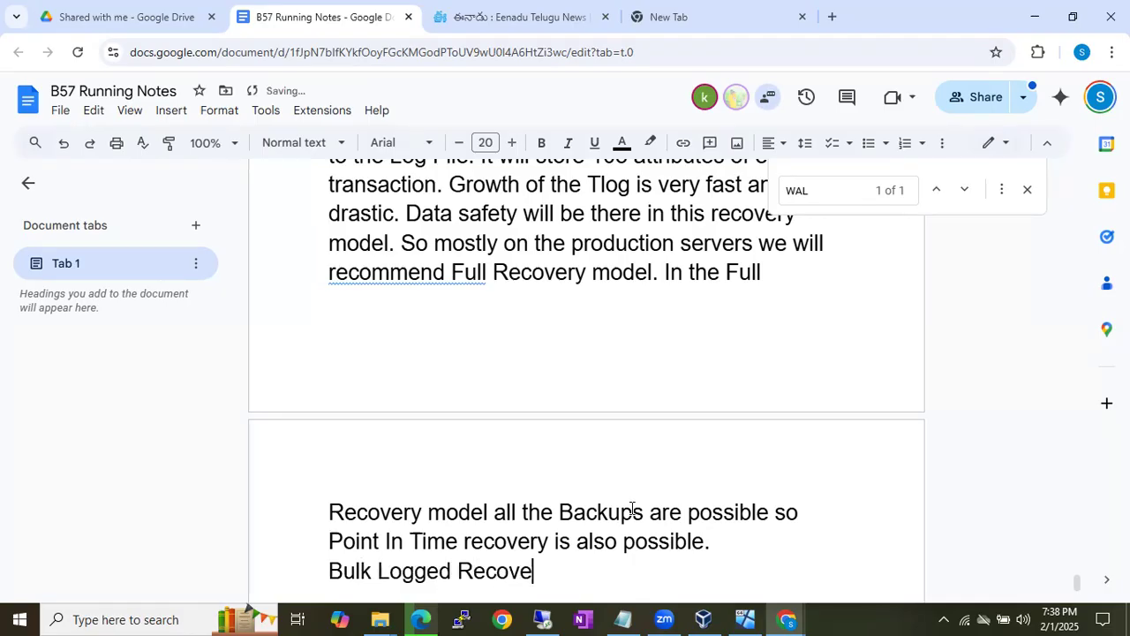
text(ry Model:)
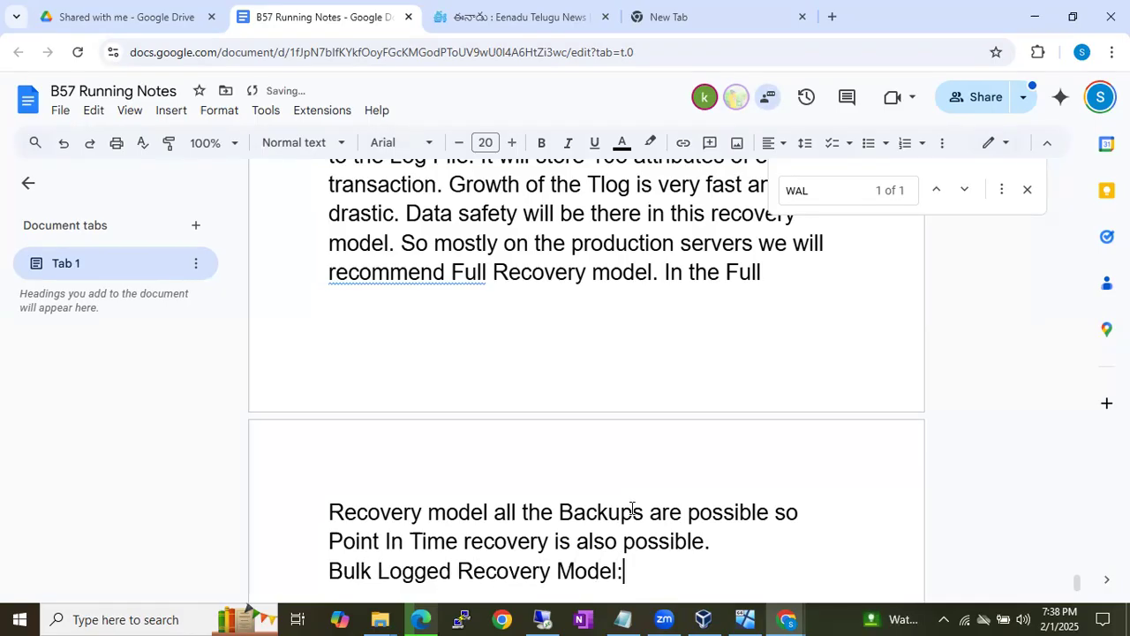
Review the Full Recovery Model paragraph, focusing on the 108 transaction attributes stored in the log file.
key(Return)
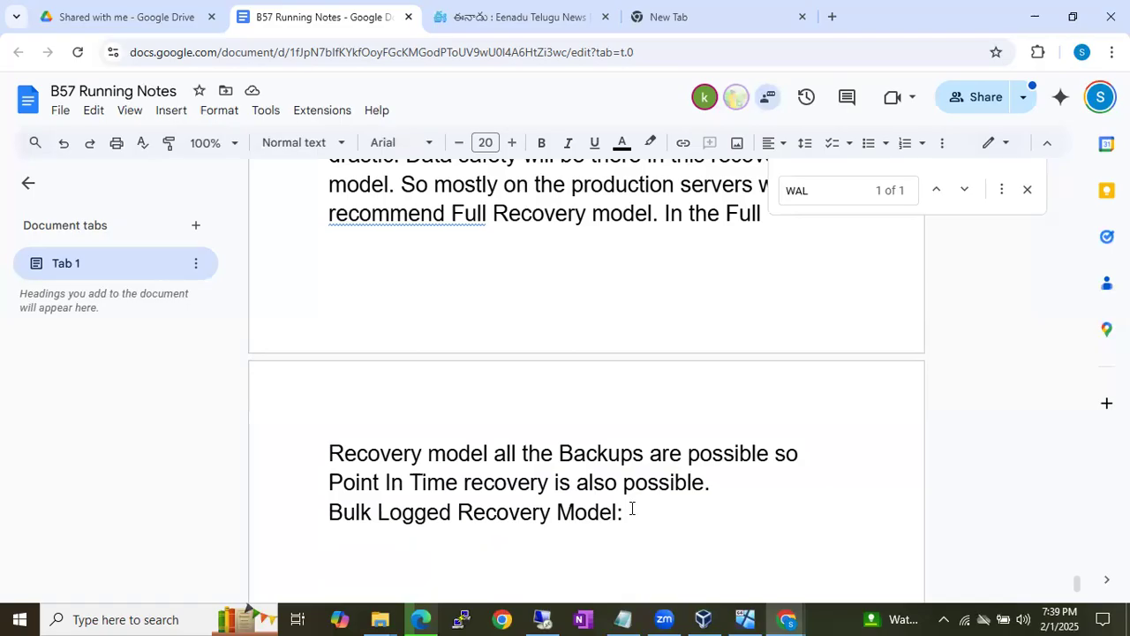
scroll(632, 509, up, 3)
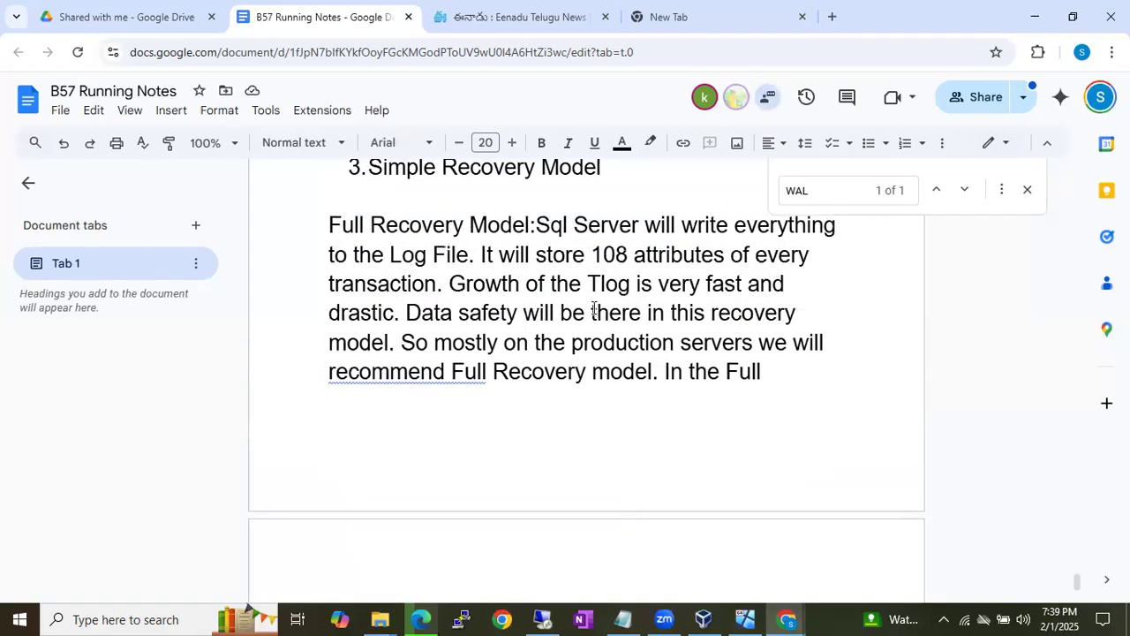
click(655, 255)
drag(514, 255, 666, 255)
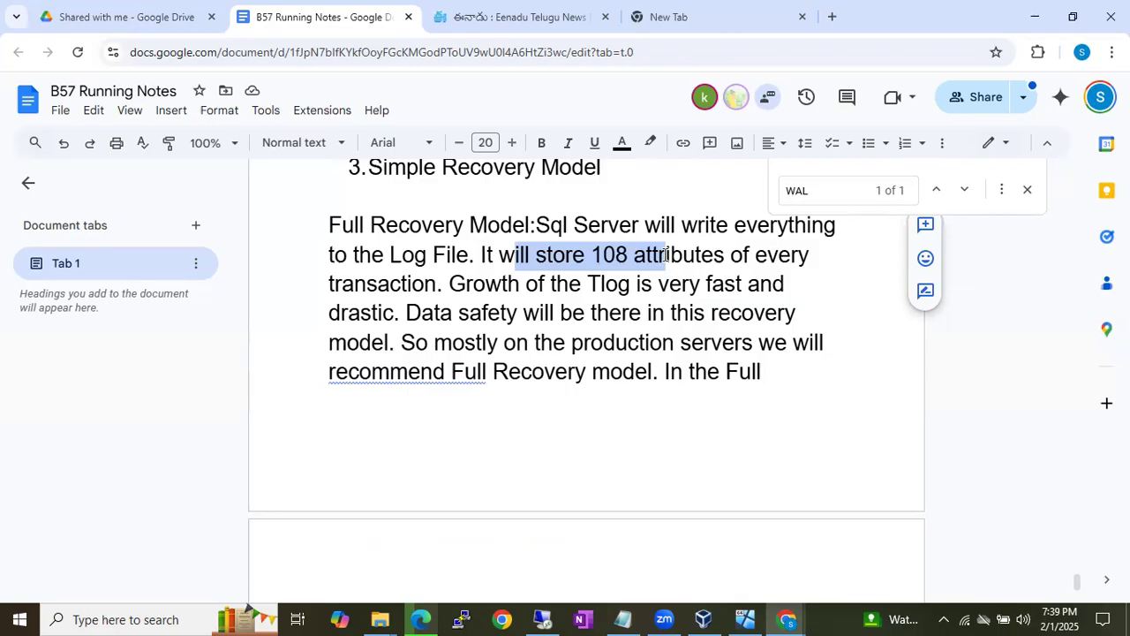
click(637, 339)
scroll(635, 336, down, 2)
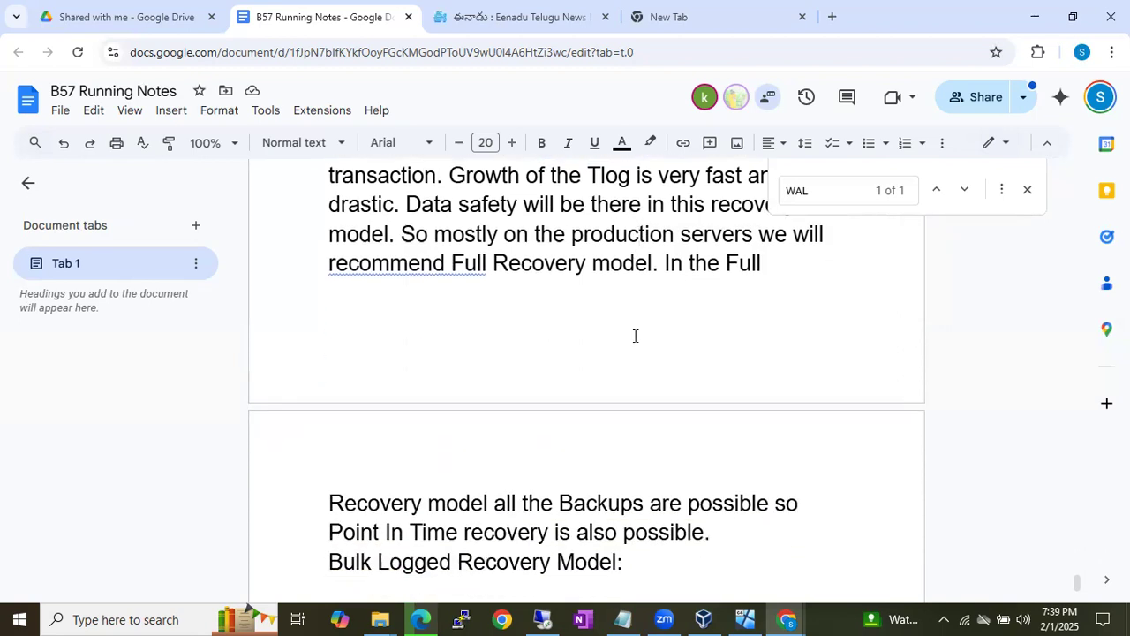
scroll(634, 336, down, 1)
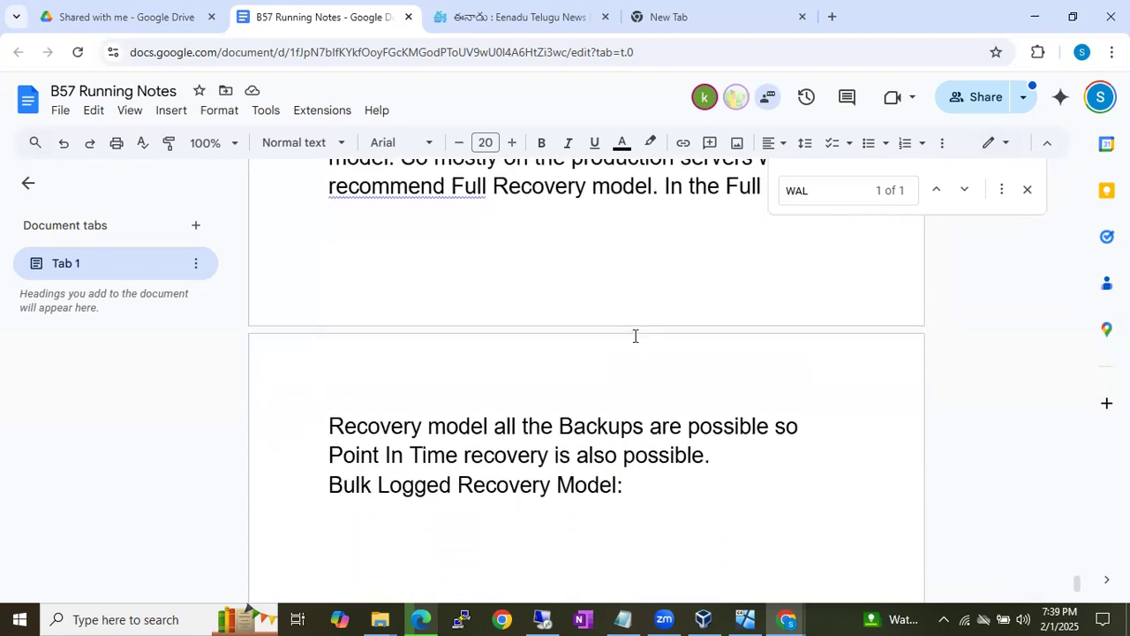
scroll(635, 336, down, 1)
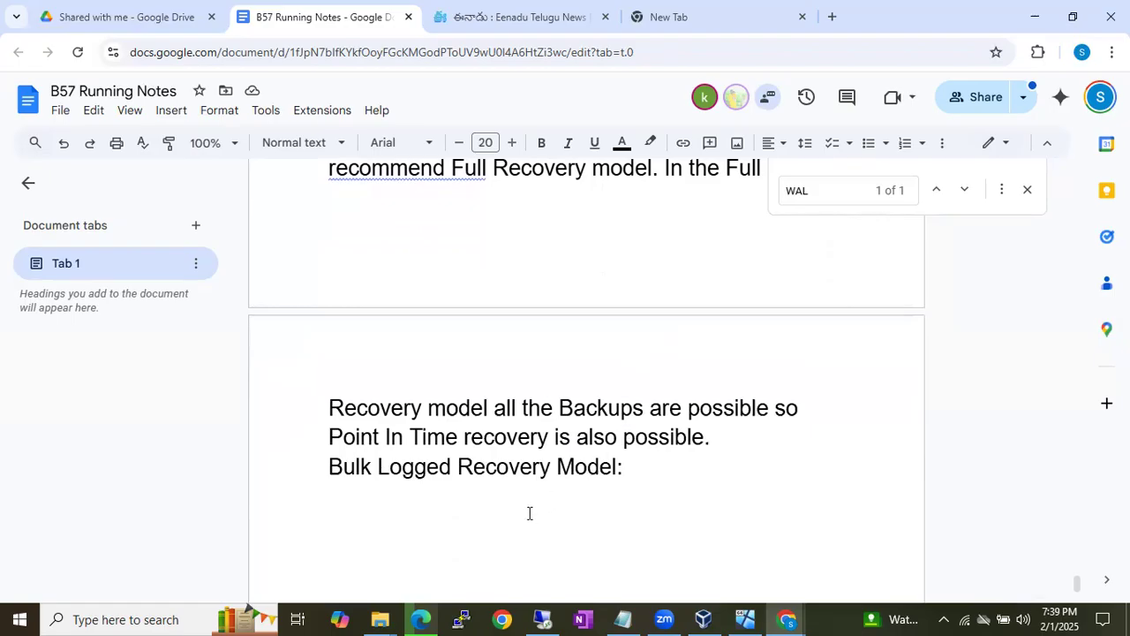
click(501, 511)
scroll(500, 511, up, 3)
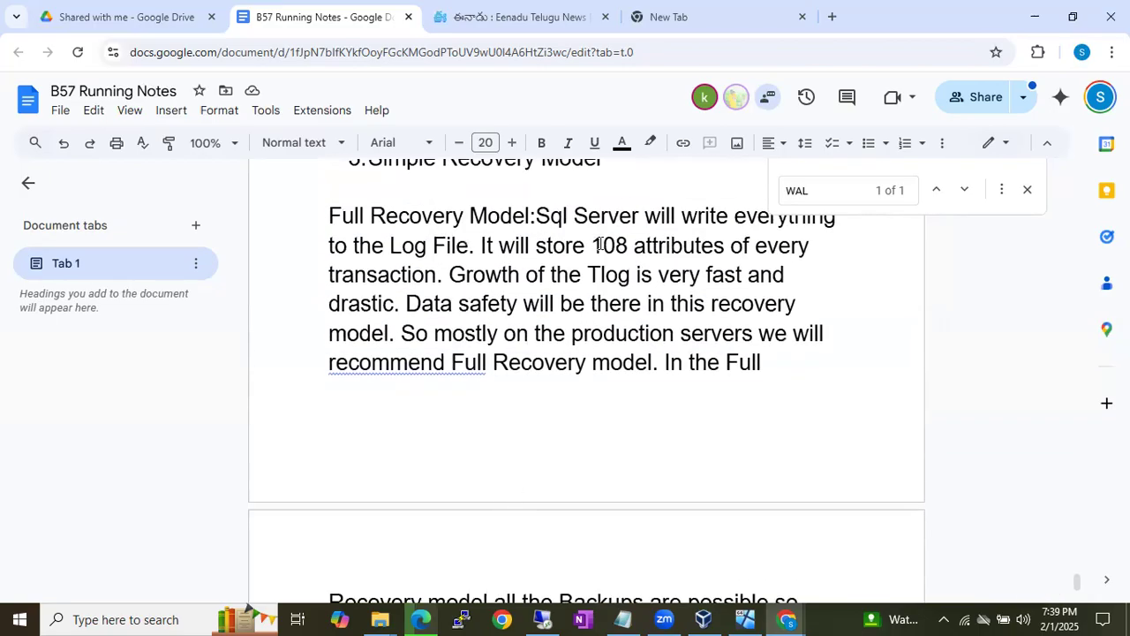
drag(592, 245, 626, 245)
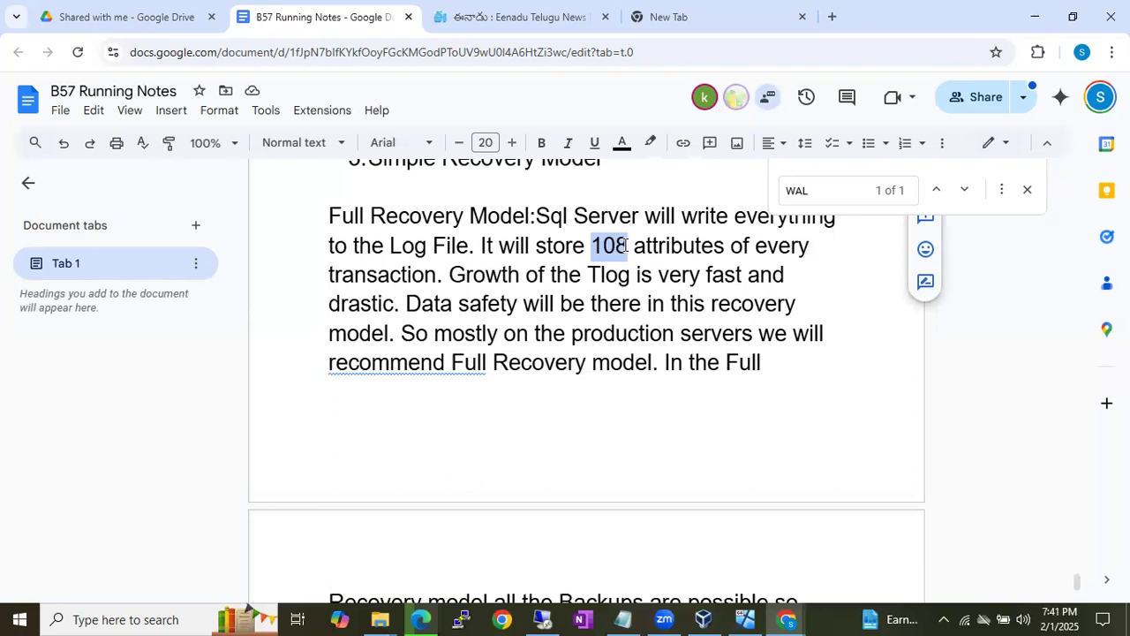
click(625, 245)
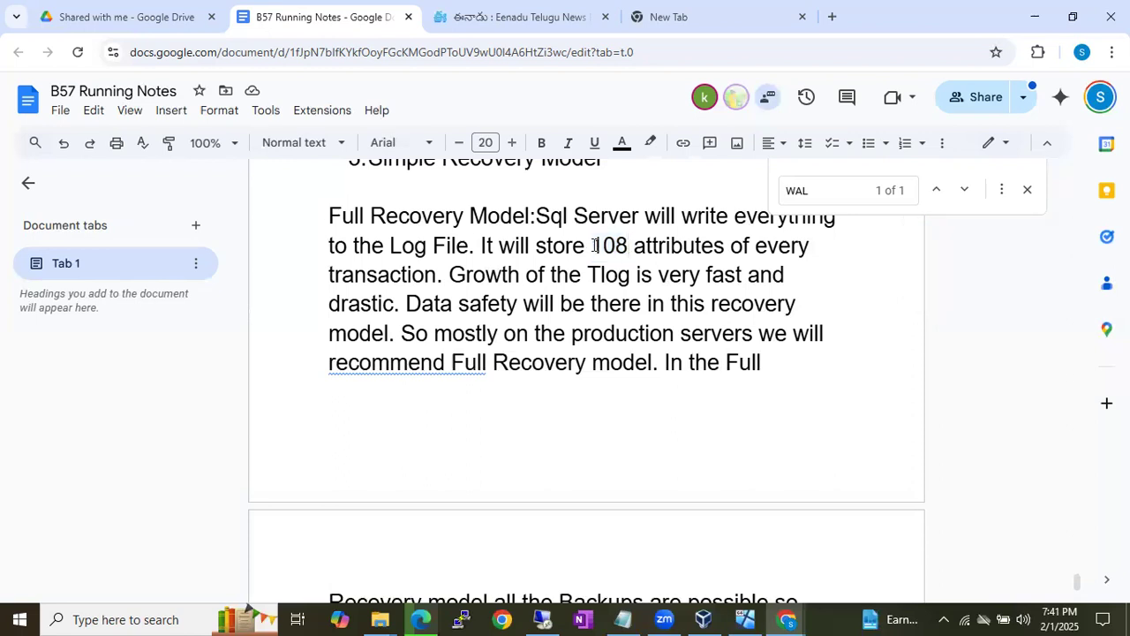
double_click(628, 245)
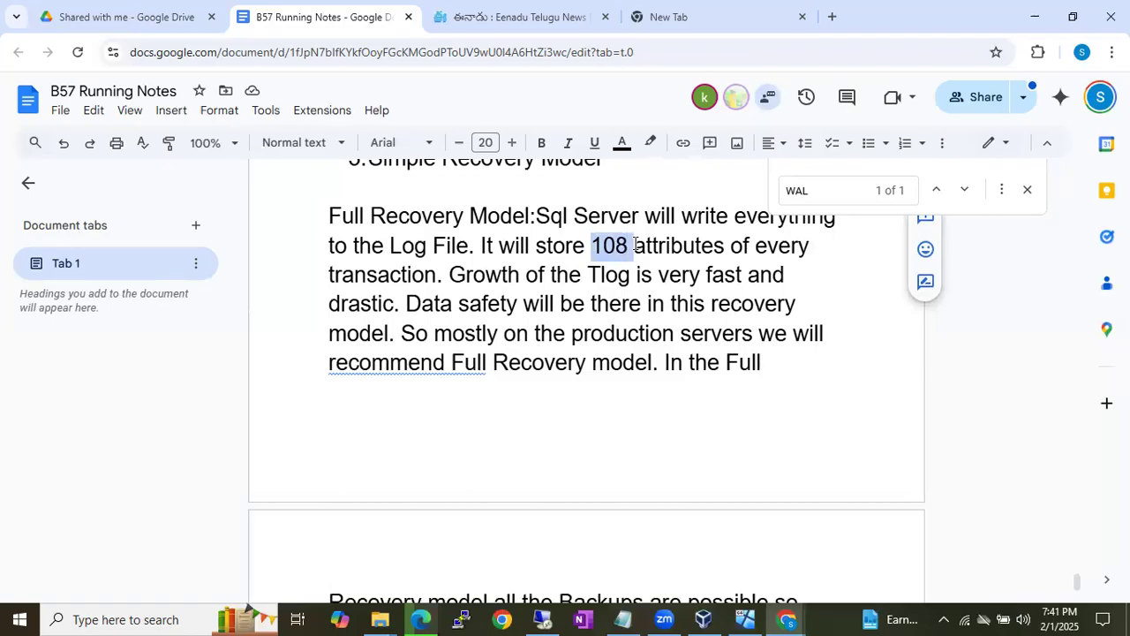
click(635, 245)
scroll(635, 242, down, 3)
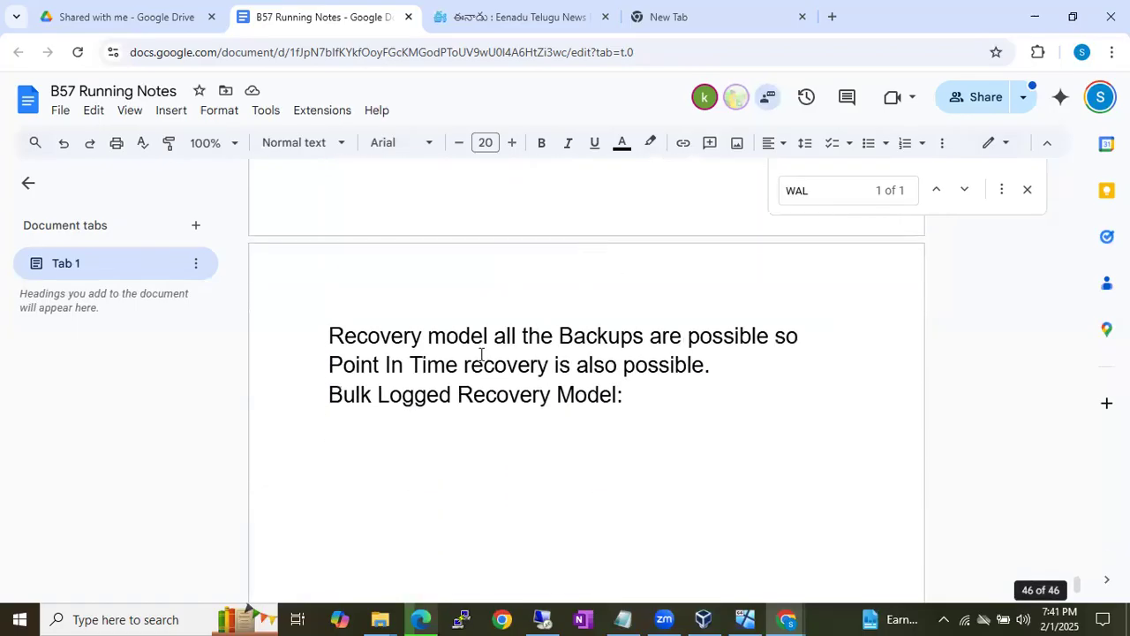
Start the Bulk Logged Recovery Model description after its heading with "It will also same as Full Recovery Model only".
drag(356, 397, 587, 395)
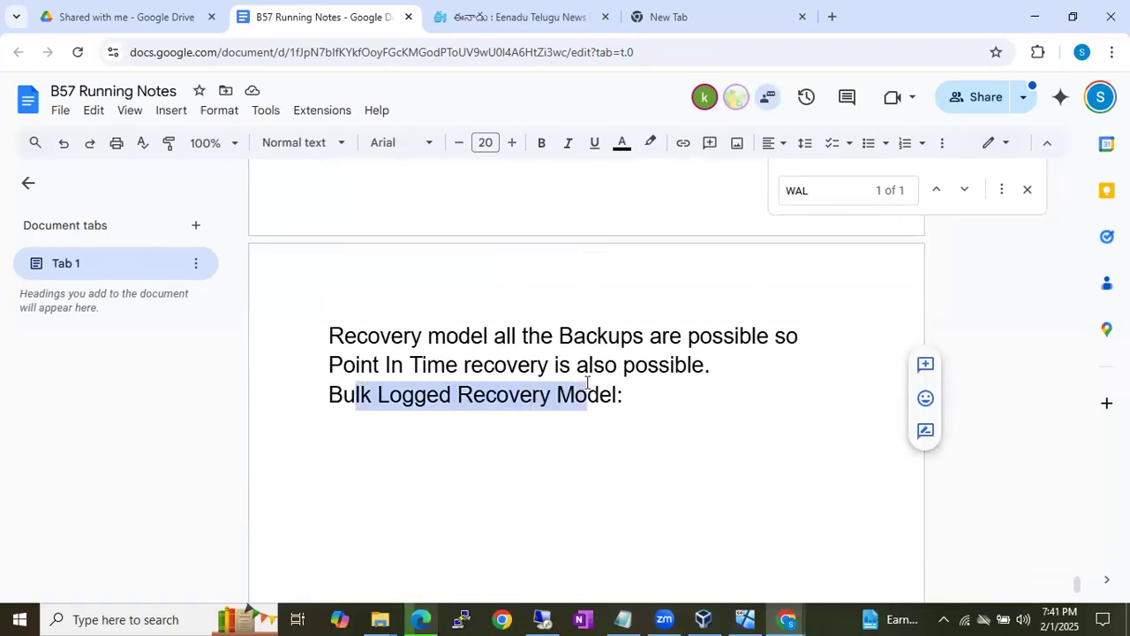
click(653, 402)
text(It will also same as )
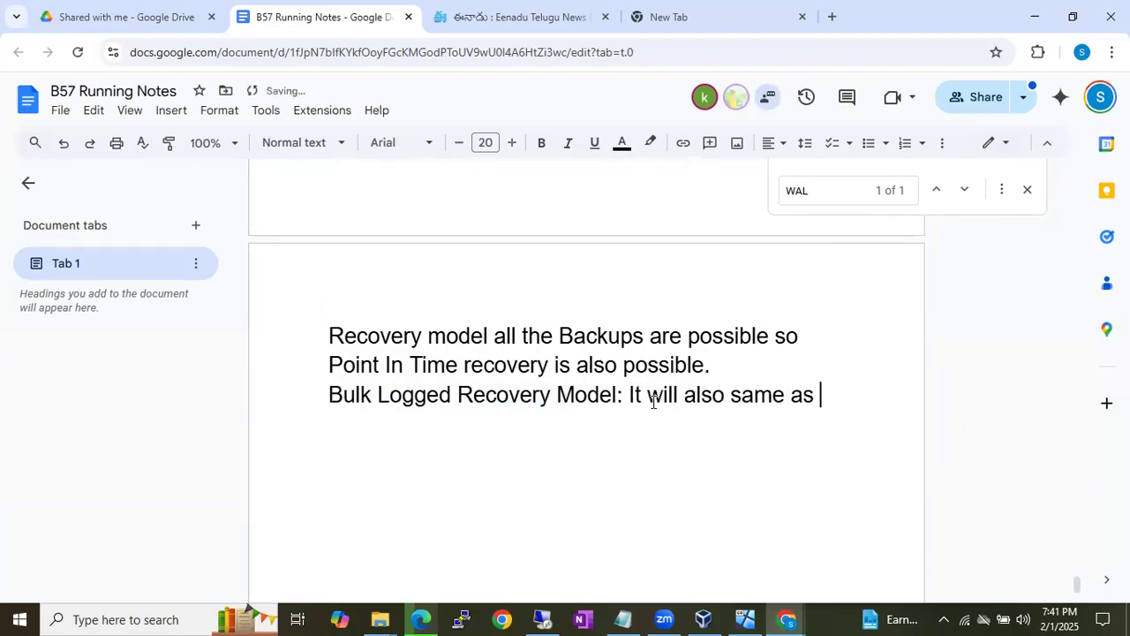
text(Full Recov)
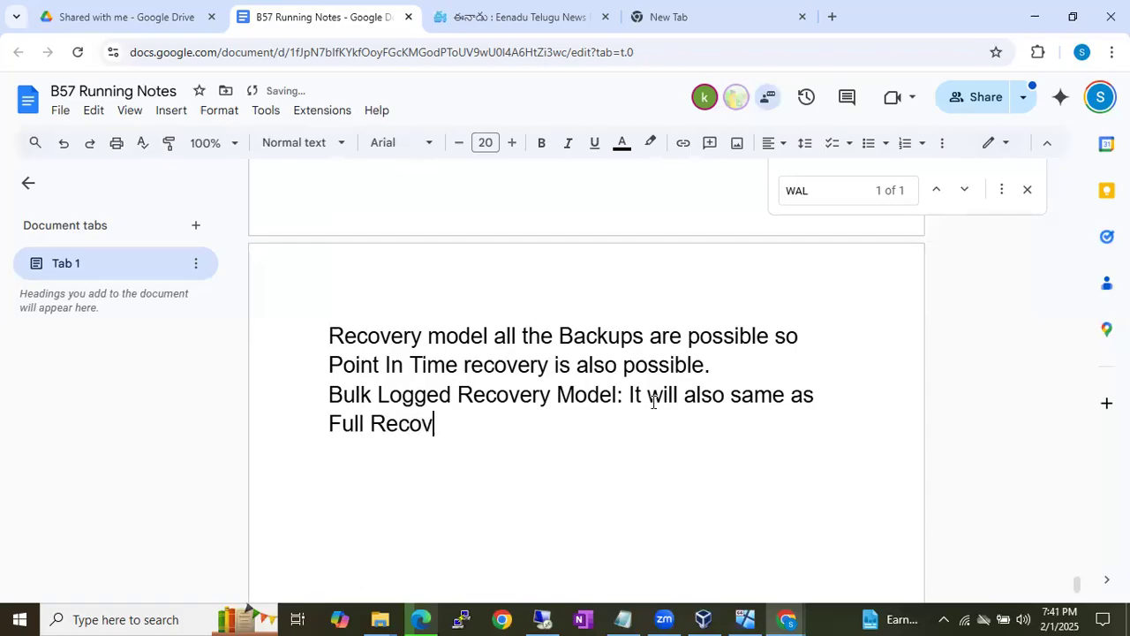
text(ery Model o)
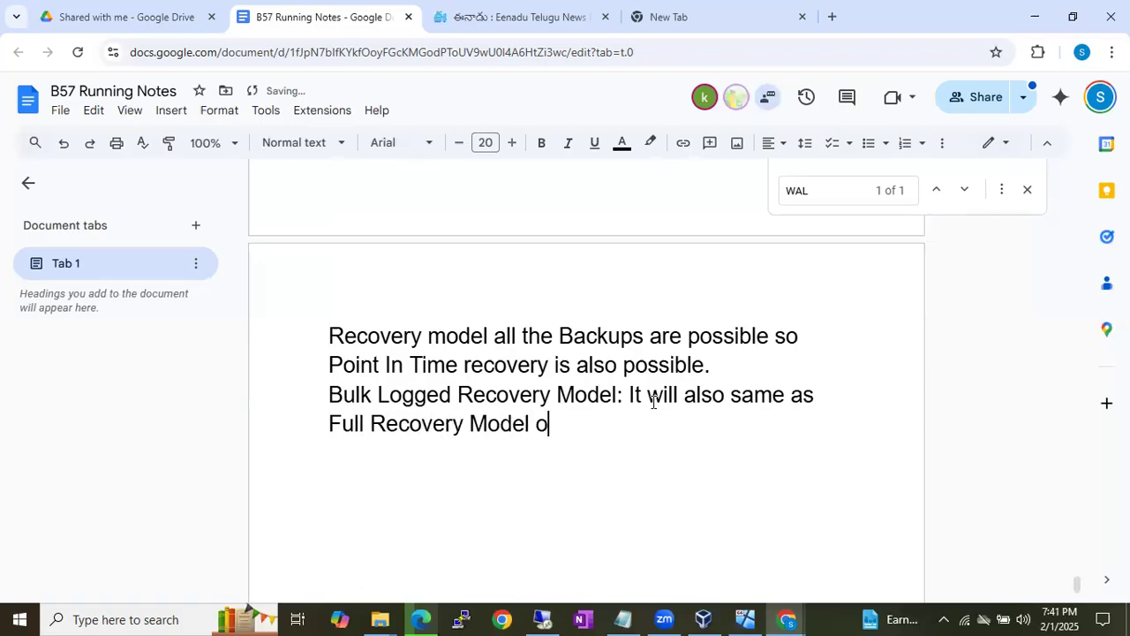
text(nly.)
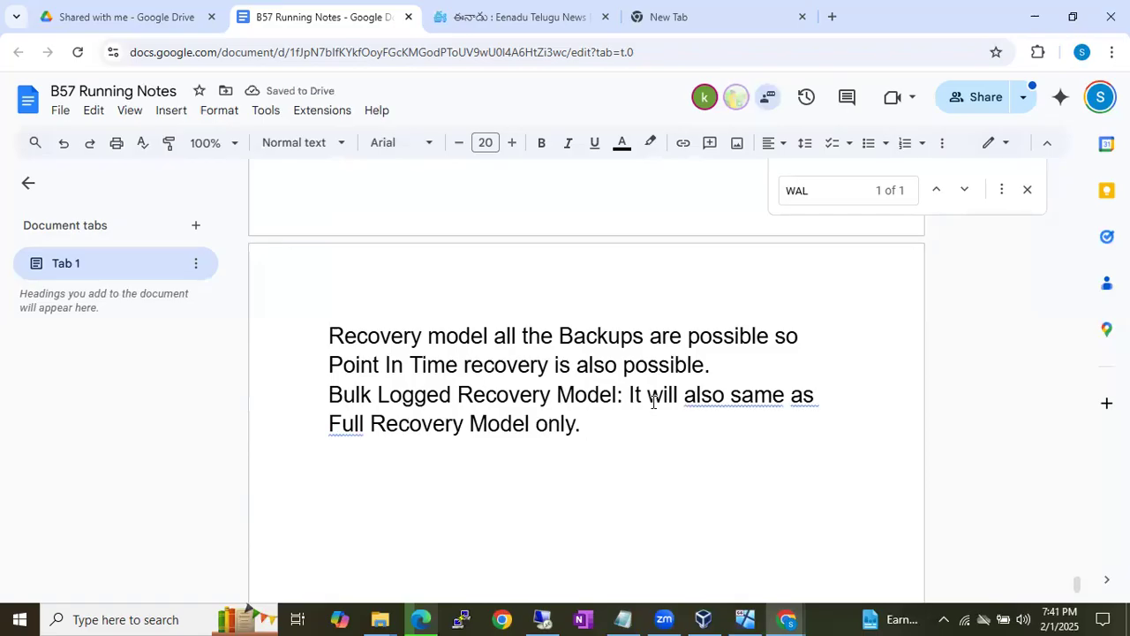
Replace the closing period of the Bulk Logged sentence with "but all the Bulk operations are minimally Logged".
key(BackSpace)
key(BackSpace)
text(but all the B)
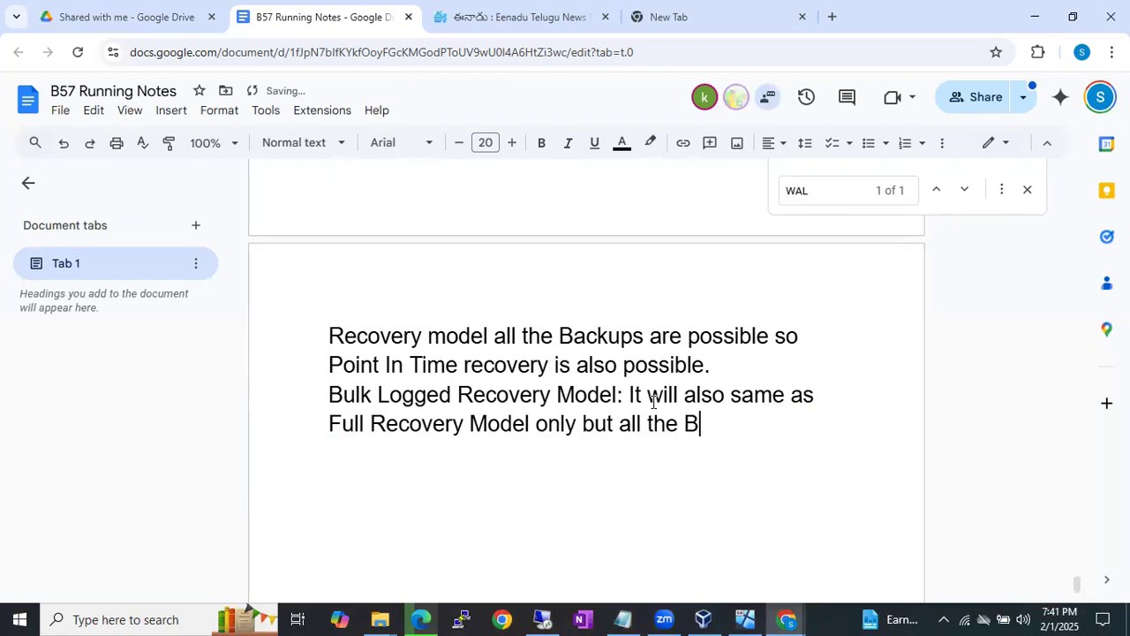
text(ulk operat)
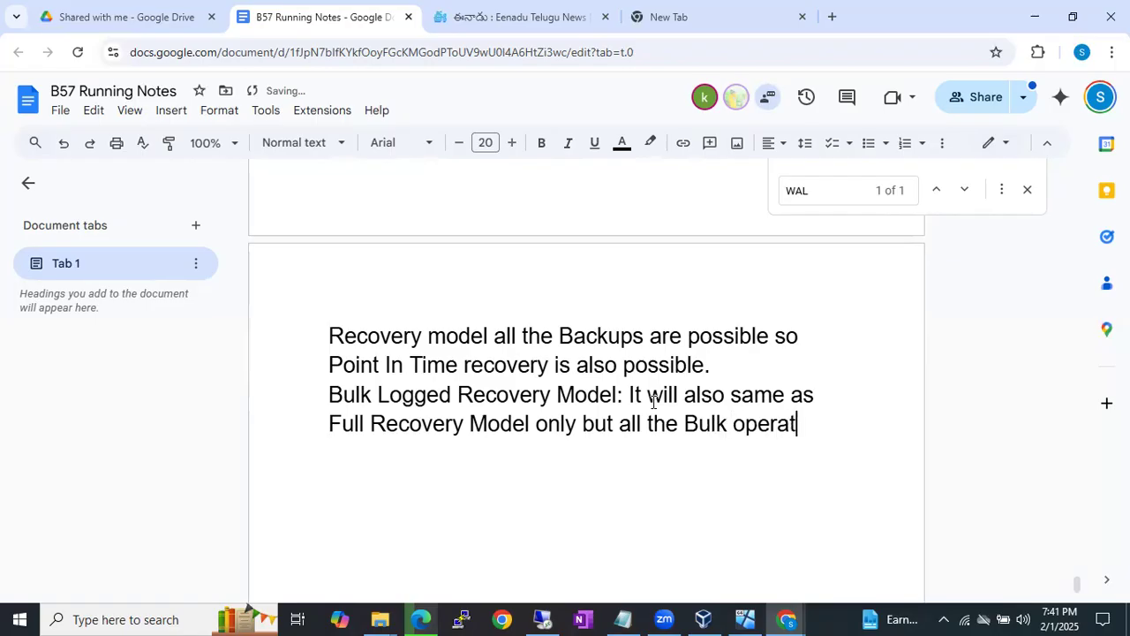
text(ions are minim)
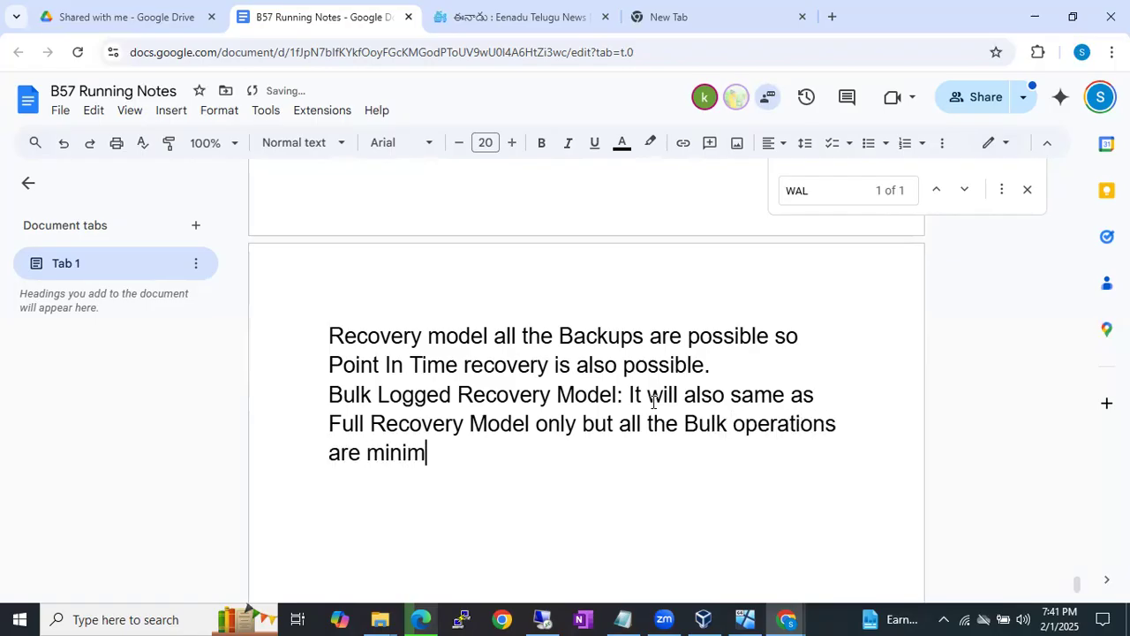
text(ally Logged)
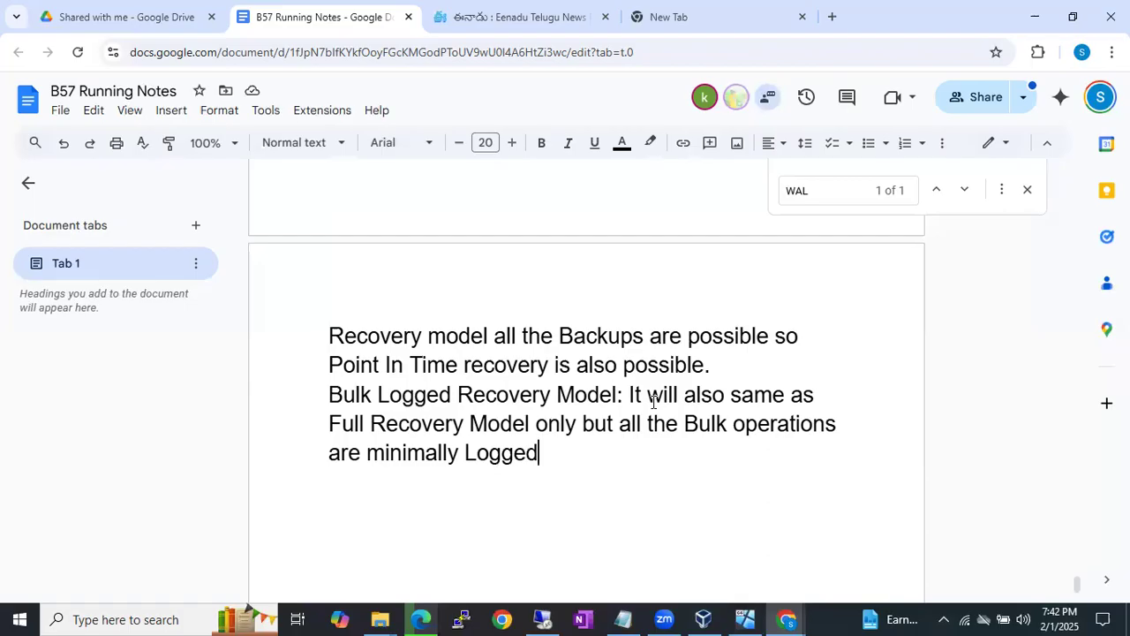
Add the note "(Basic details will be stored)" after "minimally Logged".
drag(365, 452, 541, 452)
click(543, 452)
text(()
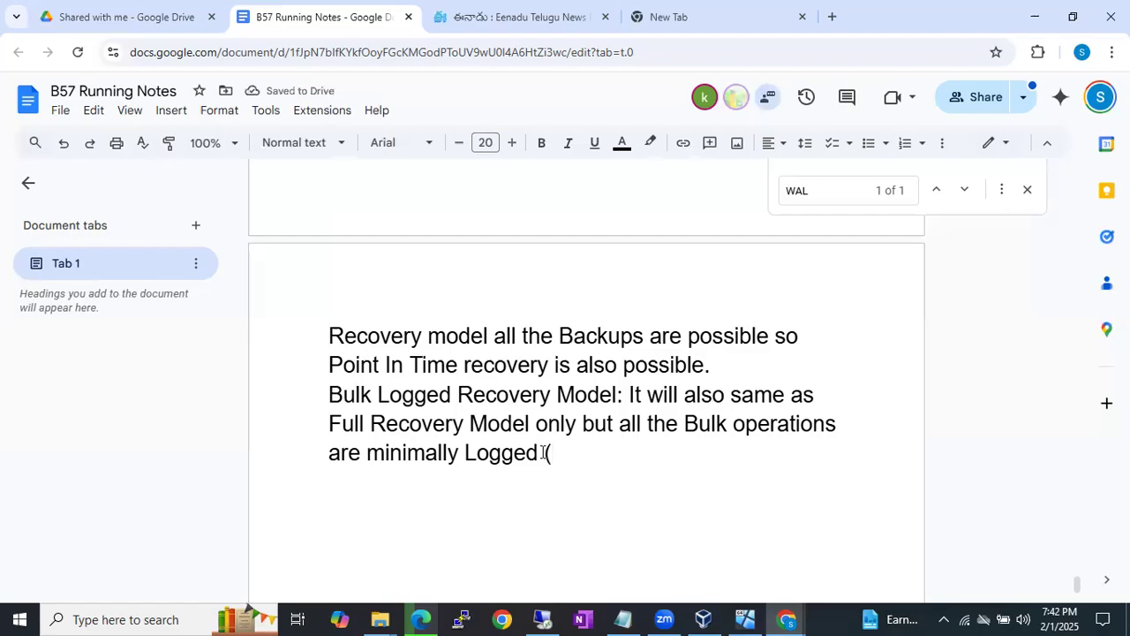
text(Basic det)
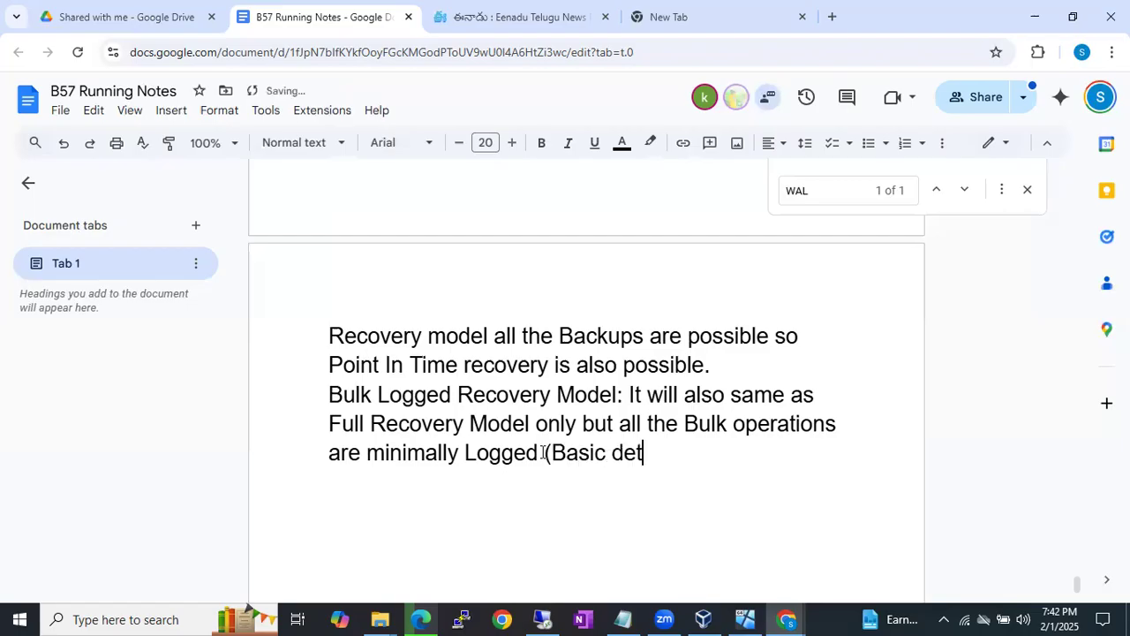
text(ails will be stored))
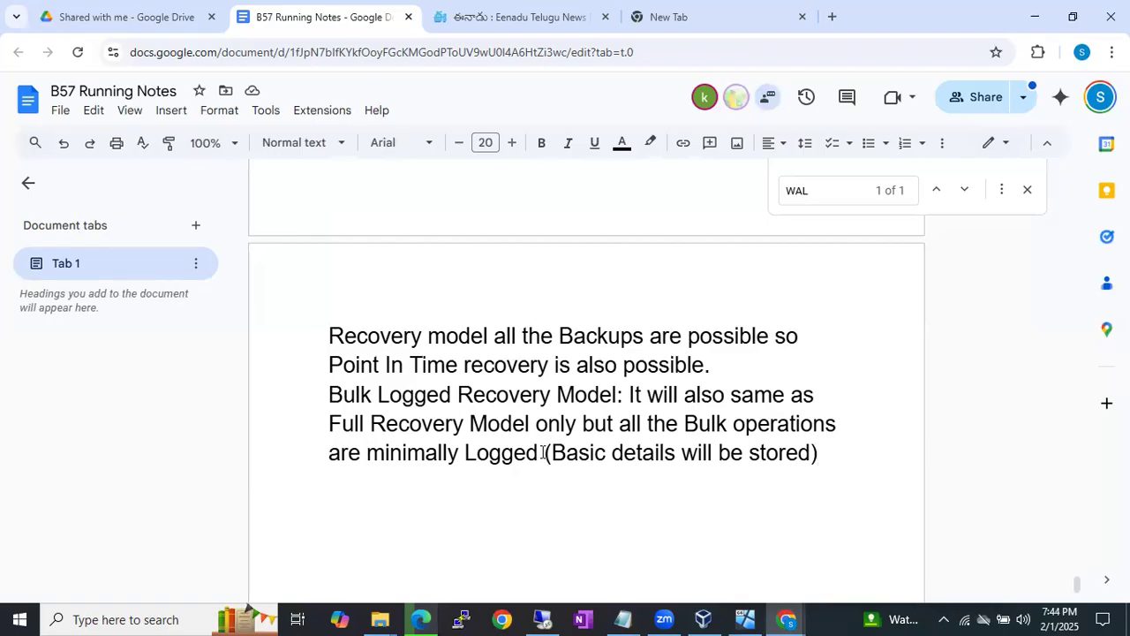
Add "Log File wont be truncated automatically." at the end of the Full Recovery Model paragraph.
scroll(542, 452, up, 2)
scroll(542, 452, up, 3)
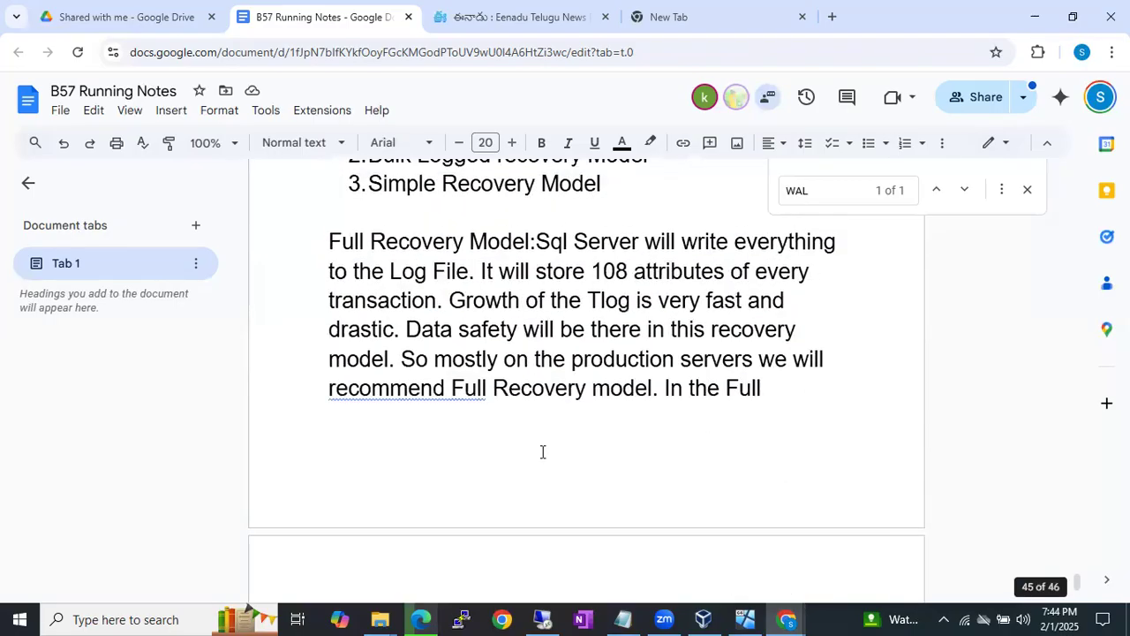
scroll(702, 399, down, 5)
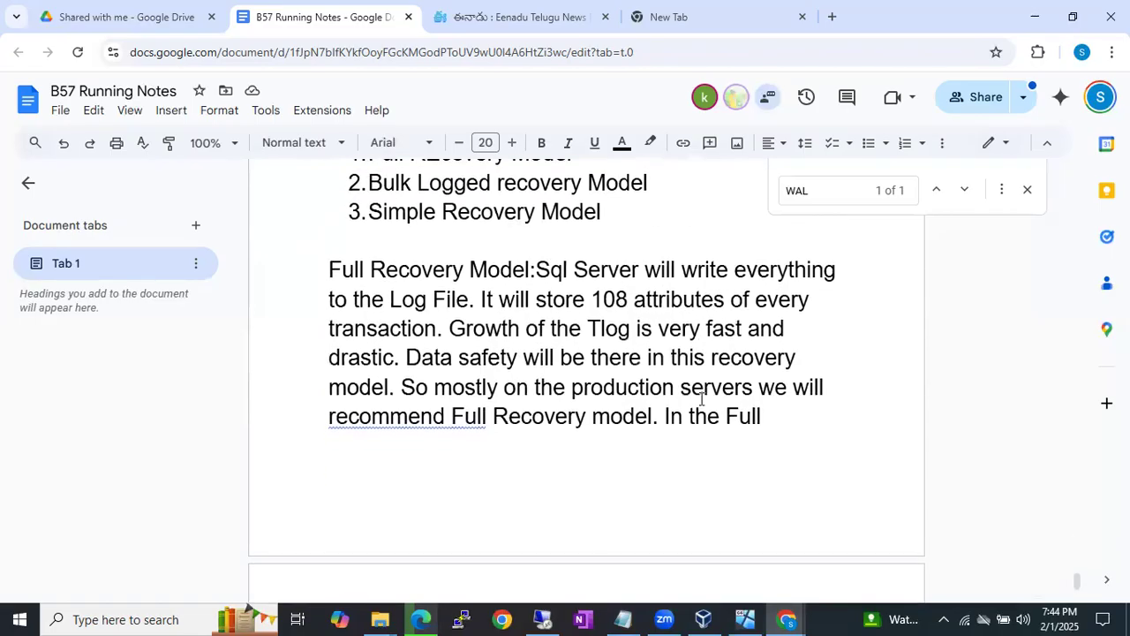
click(716, 402)
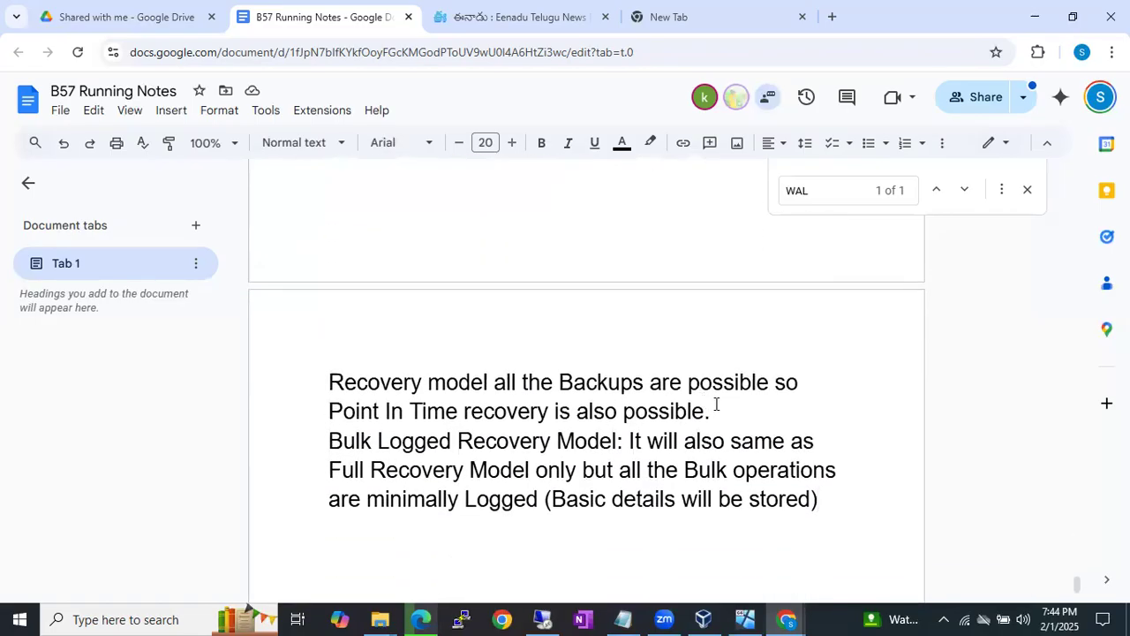
text(Log Fi)
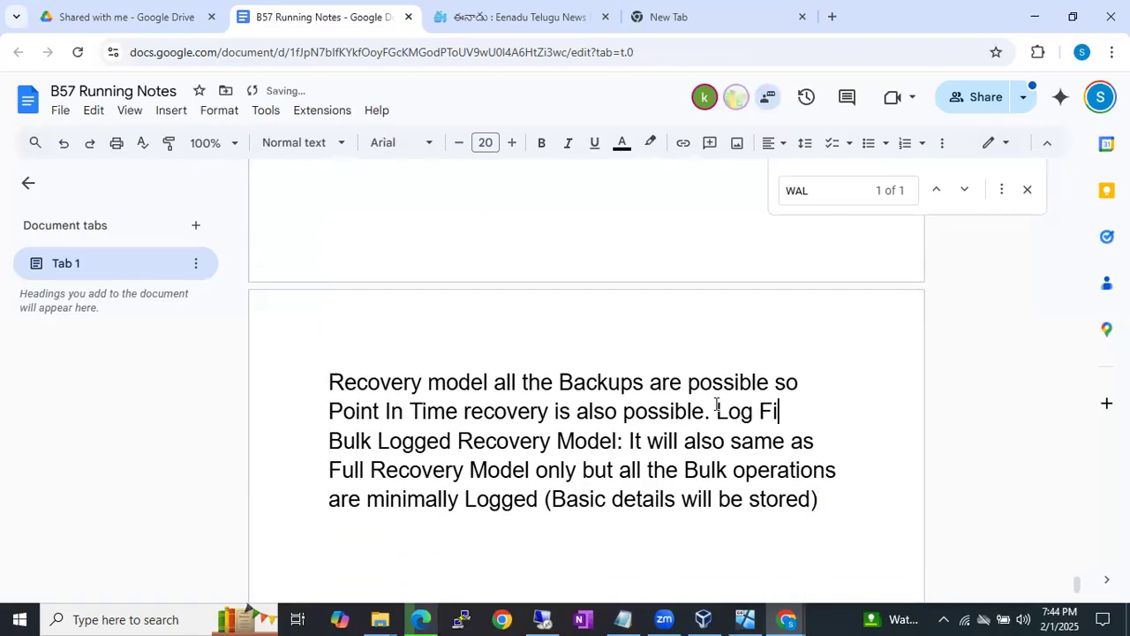
text(le wont be trunce)
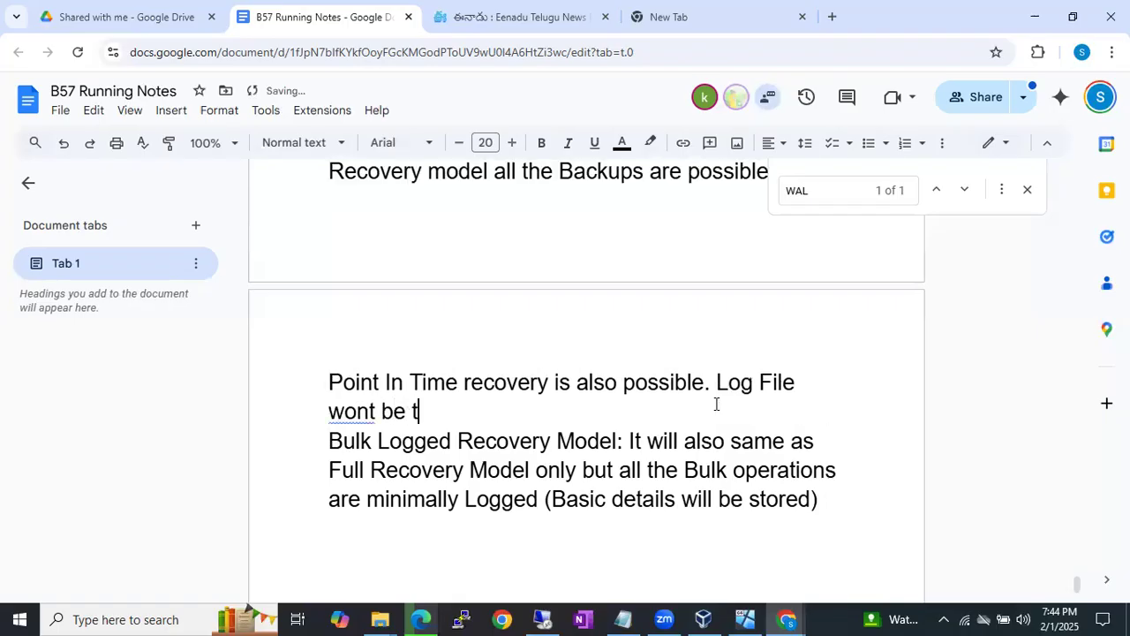
key(BackSpace)
text(ta)
key(BackSpace)
key(BackSpace)
text(at)
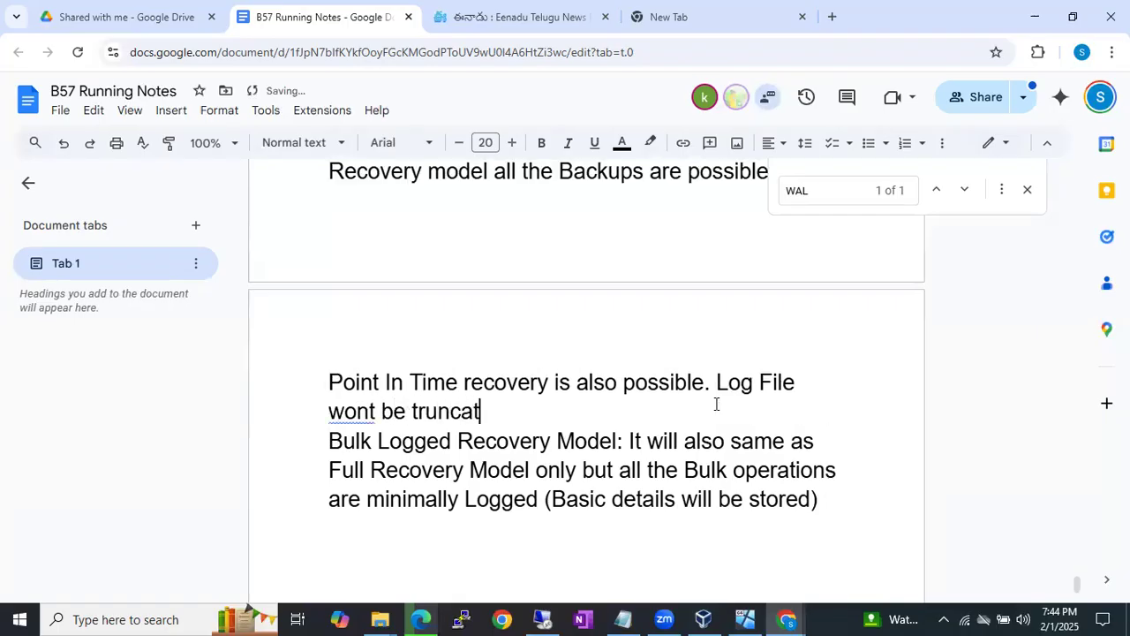
text(ed autom)
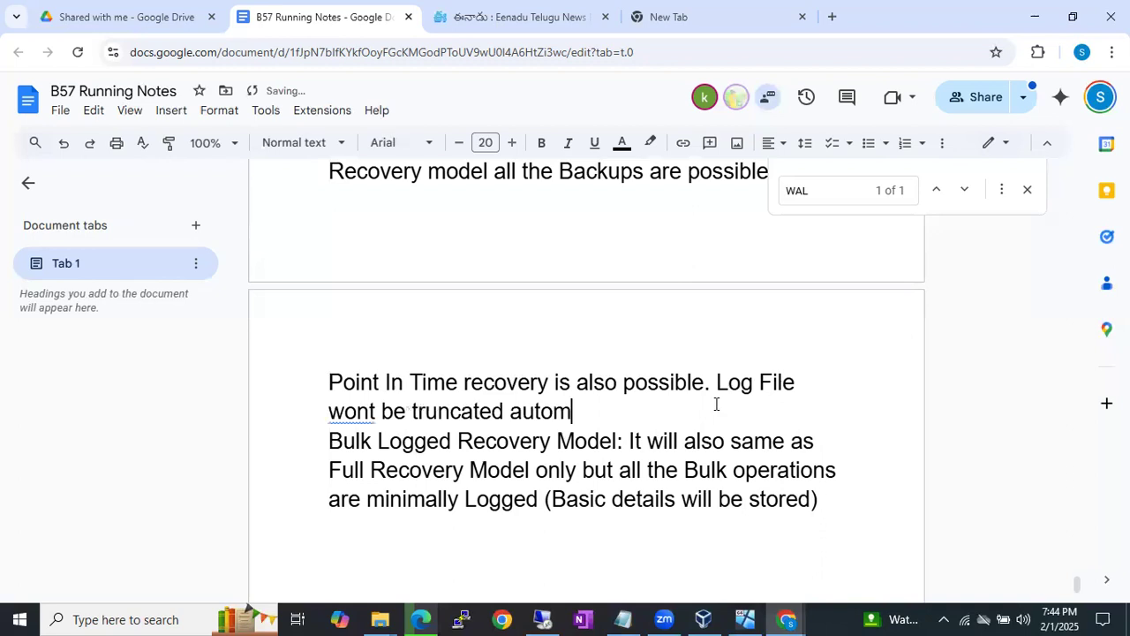
text(atically.)
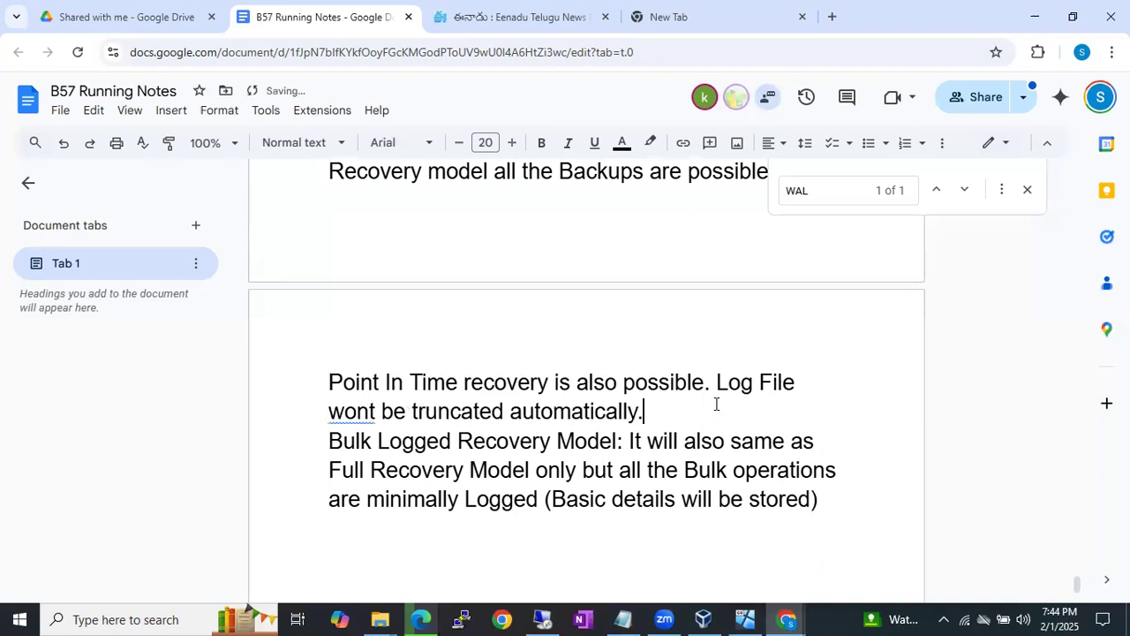
Separate the Full Recovery Model paragraph from the Bulk Logged Recovery Model paragraph with one blank line.
key(Return)
key(Return)
key(Return)
key(Delete)
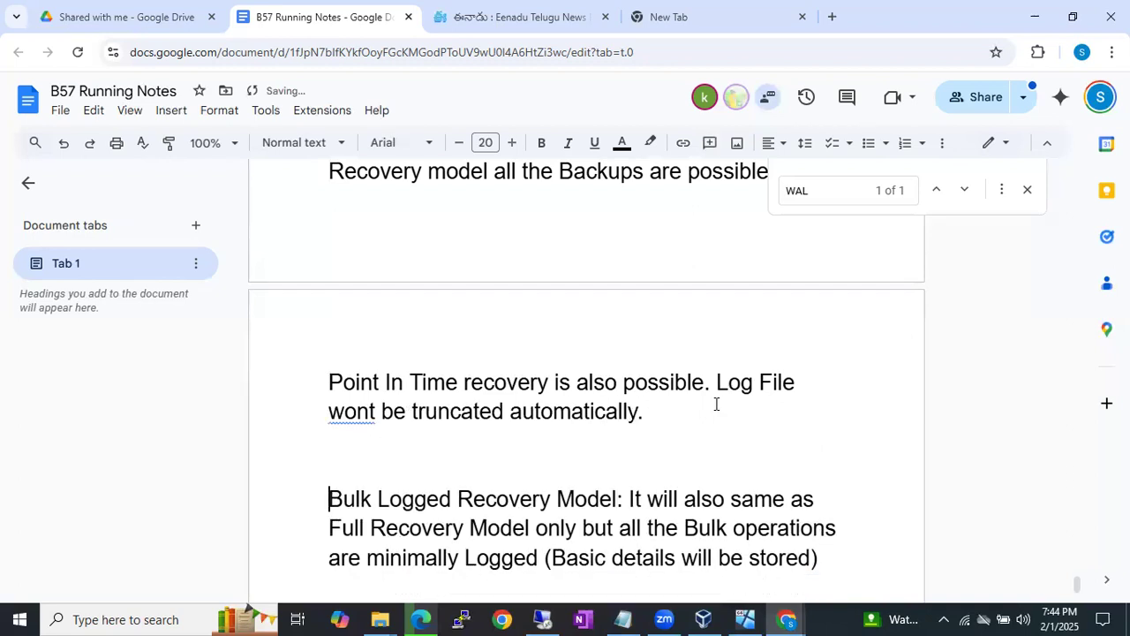
key(Up)
key(Delete)
End the Bulk Logged sentence with a period and add "All the Backups are possible for normal transactions." after it.
click(832, 527)
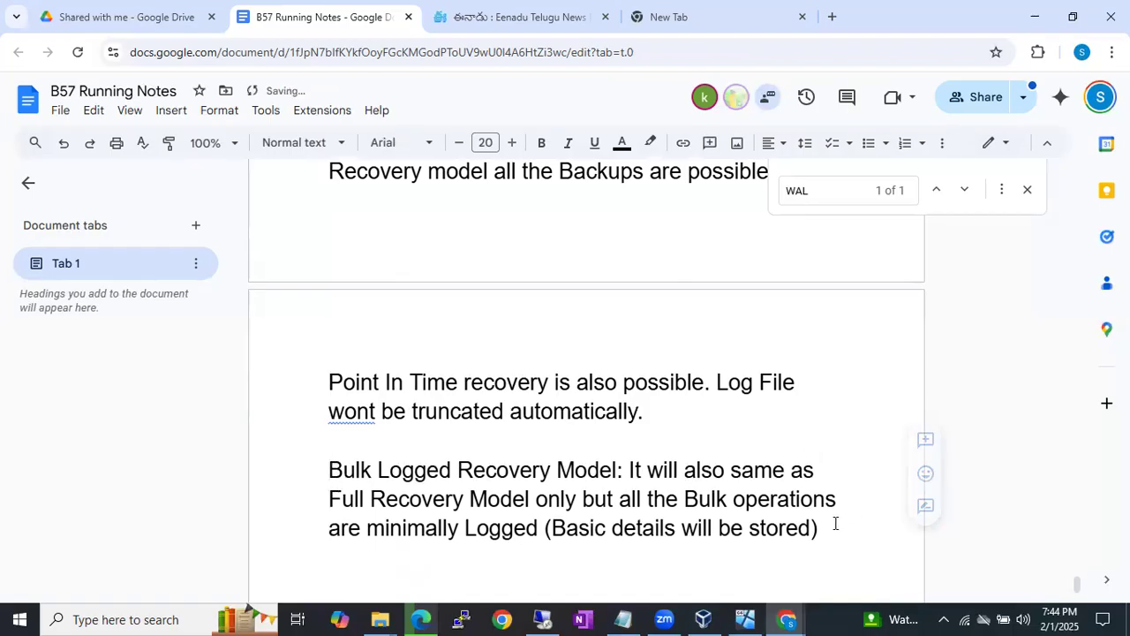
text(.)
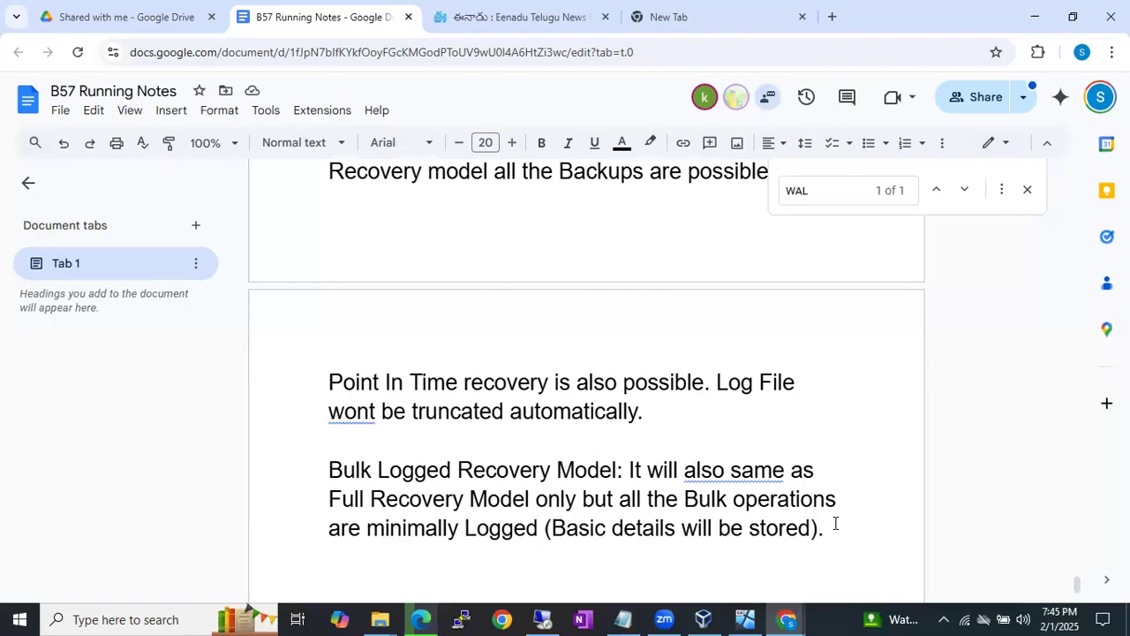
text(All the)
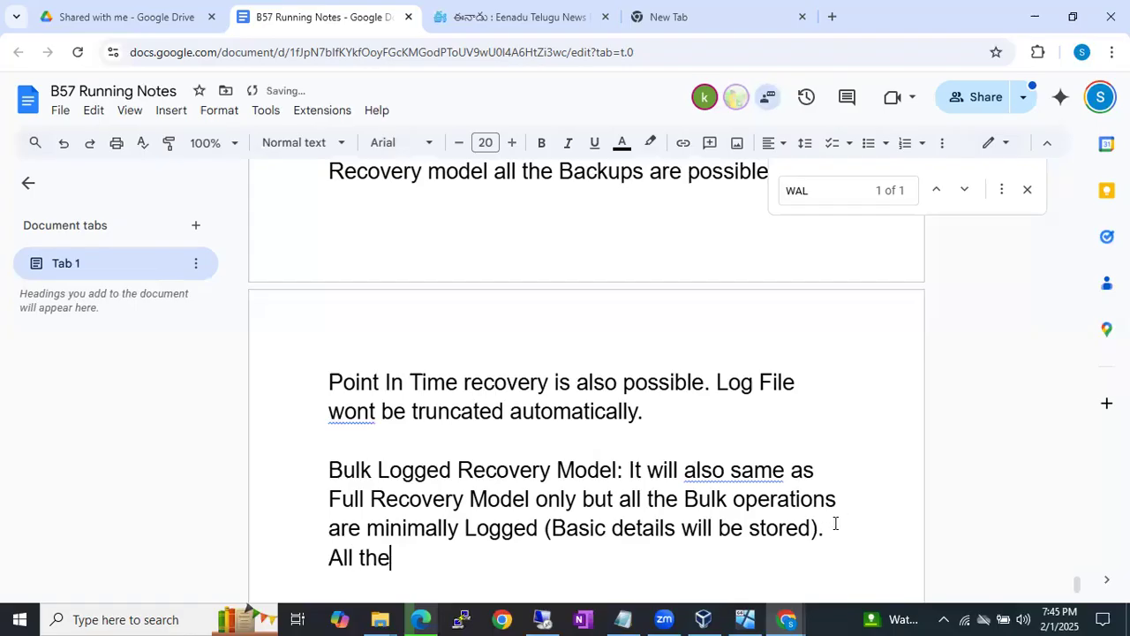
text( Backups are pos)
key(BackSpace)
key(BackSpace)
text(s are possible)
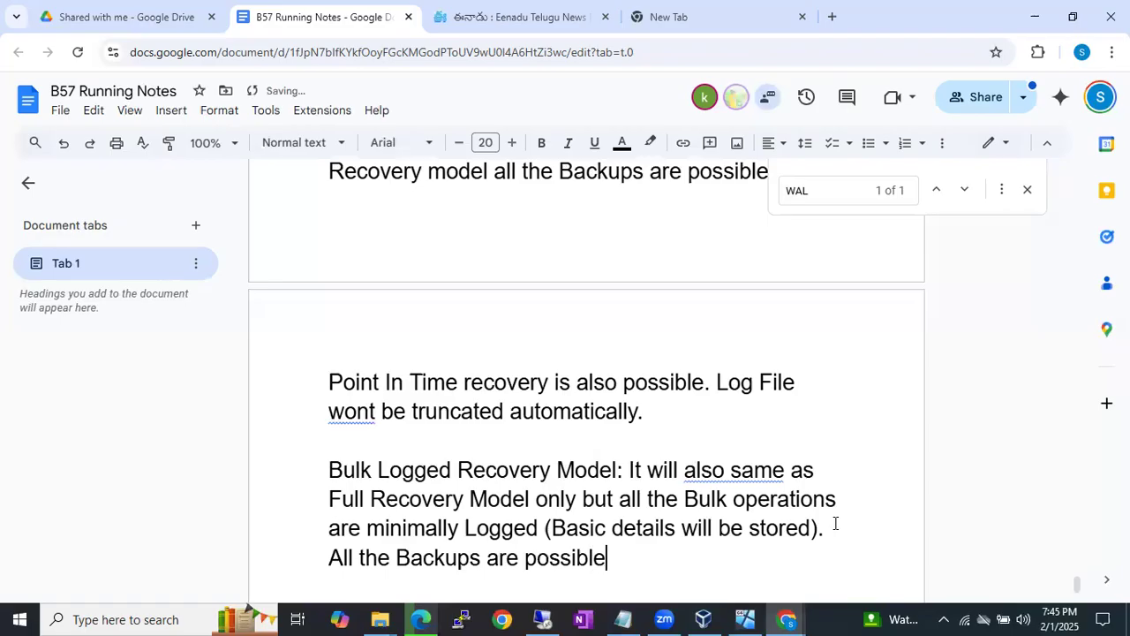
text( for normal t)
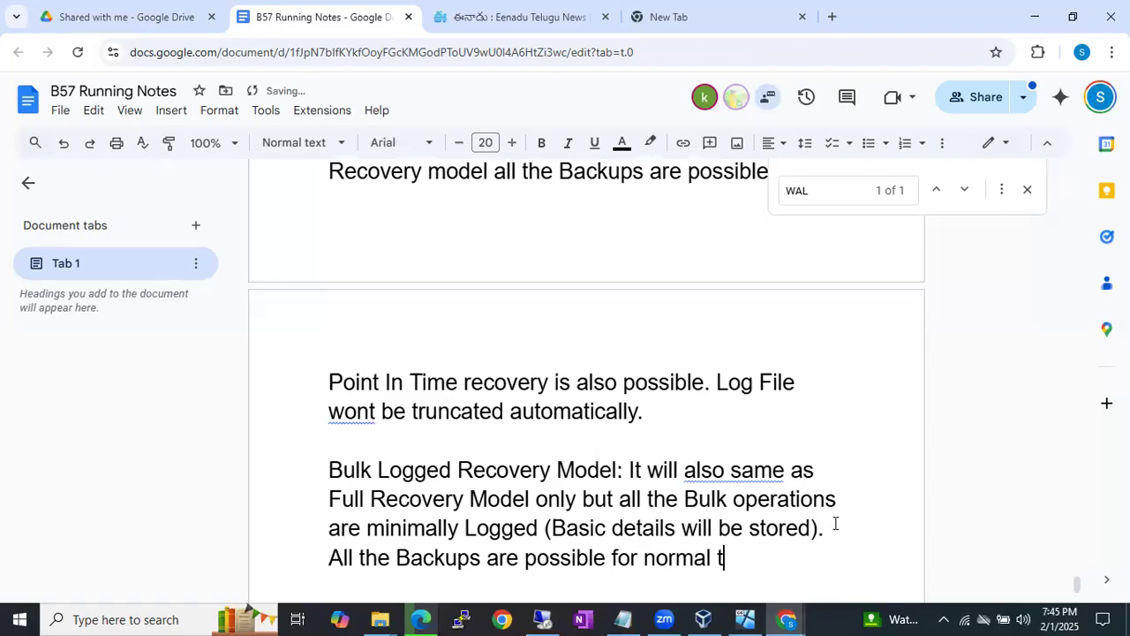
text(ranscaions.)
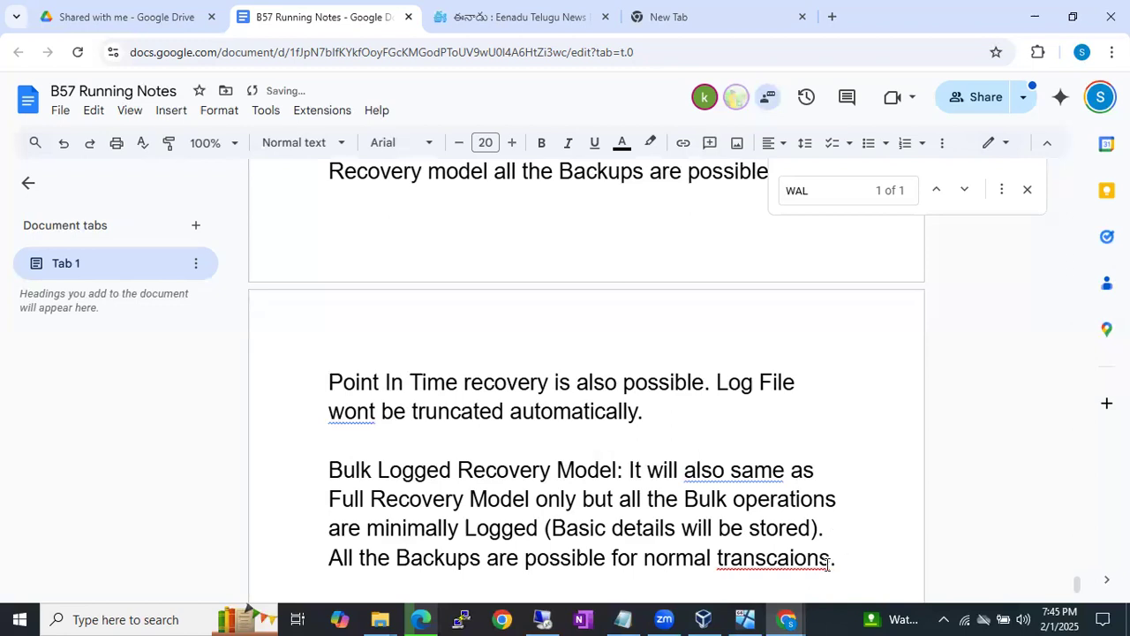
click(761, 553)
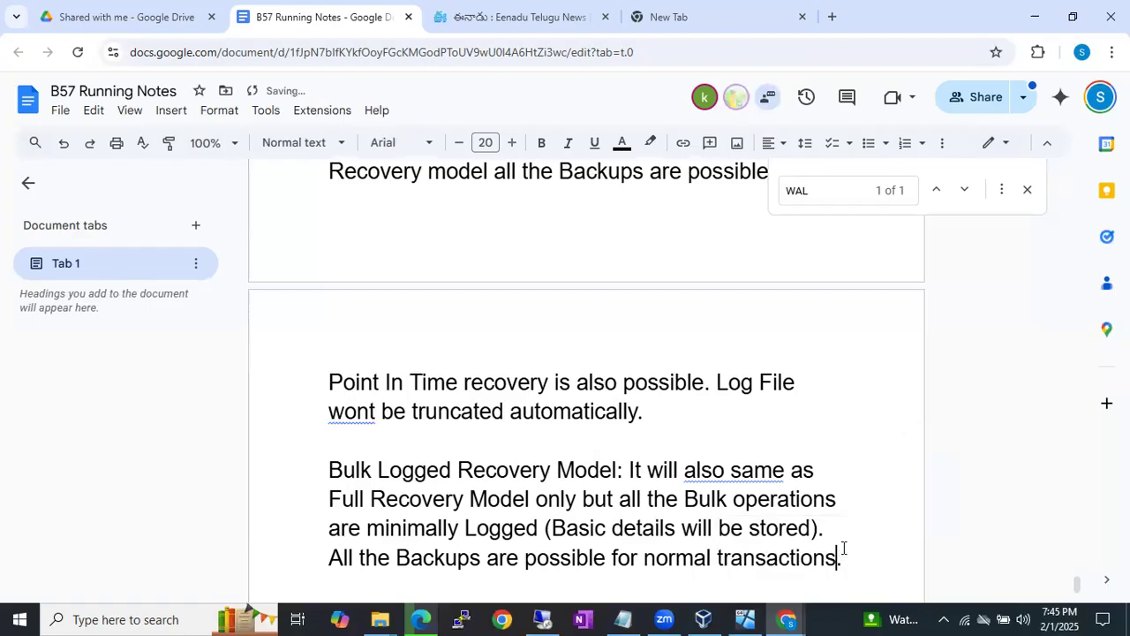
Add "Point in Time Recovery is possible in the Bulk Logged recovery model." below the normal transactions sentence.
key(Return)
text(Point in Teime)
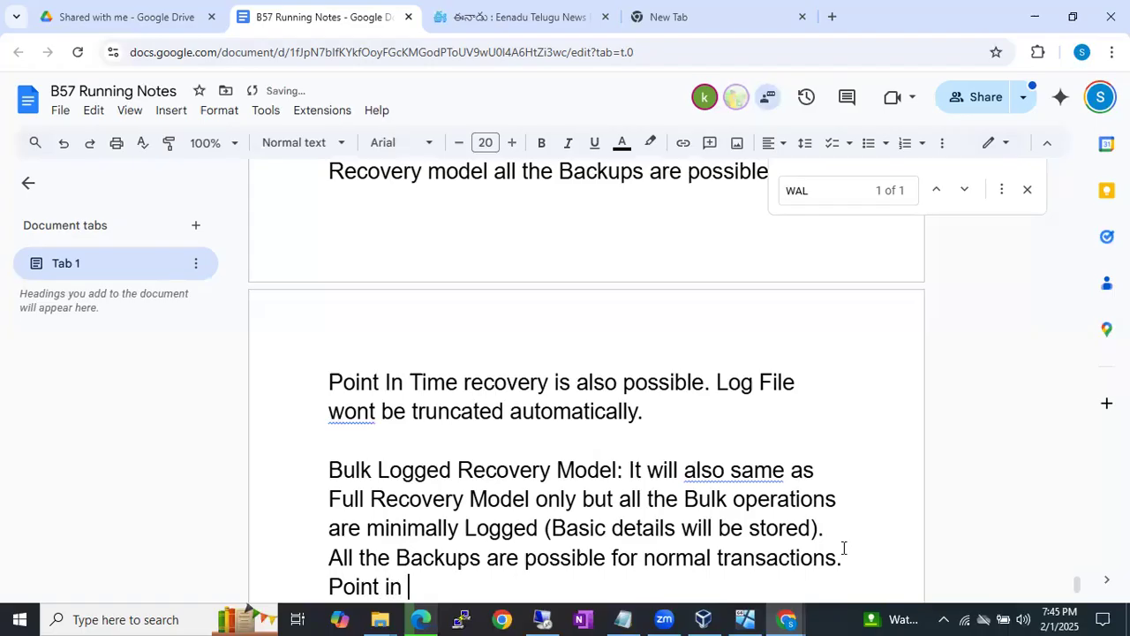
key(BackSpace)
key(BackSpace)
key(BackSpace)
text(ime Recovery is)
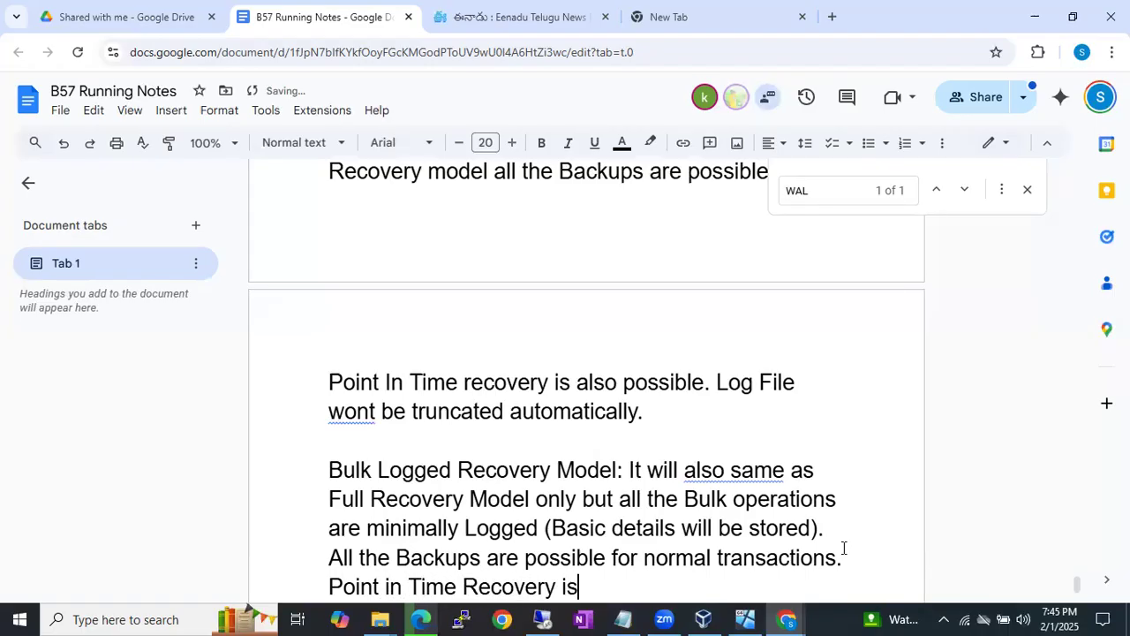
text( possible in the Buo)
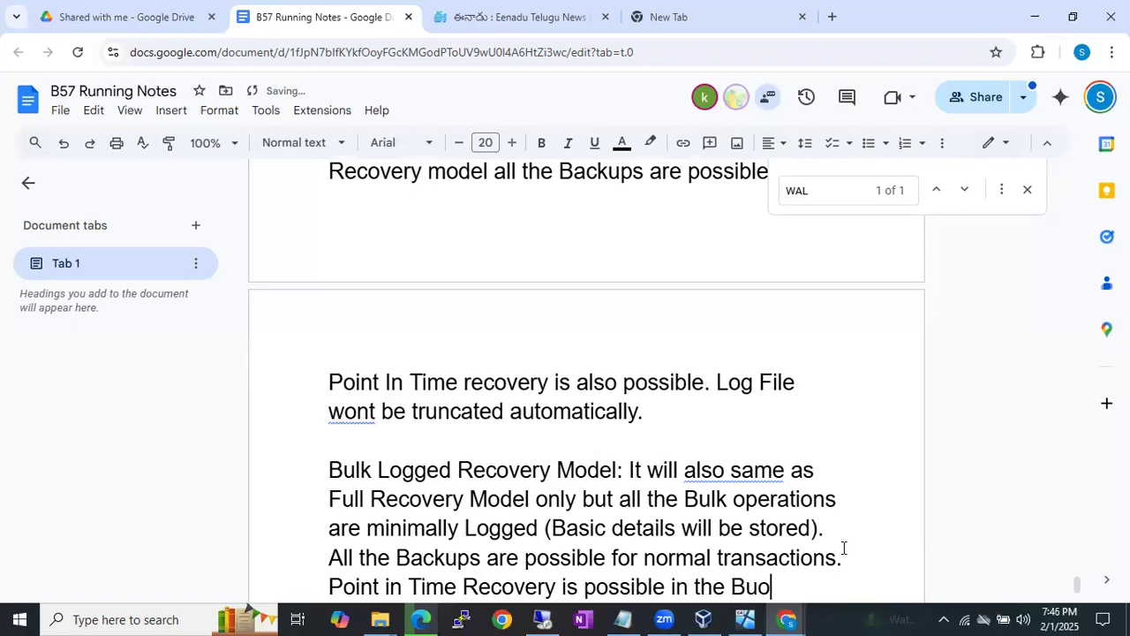
key(BackSpace)
text(lk )
text(Logged reocve)
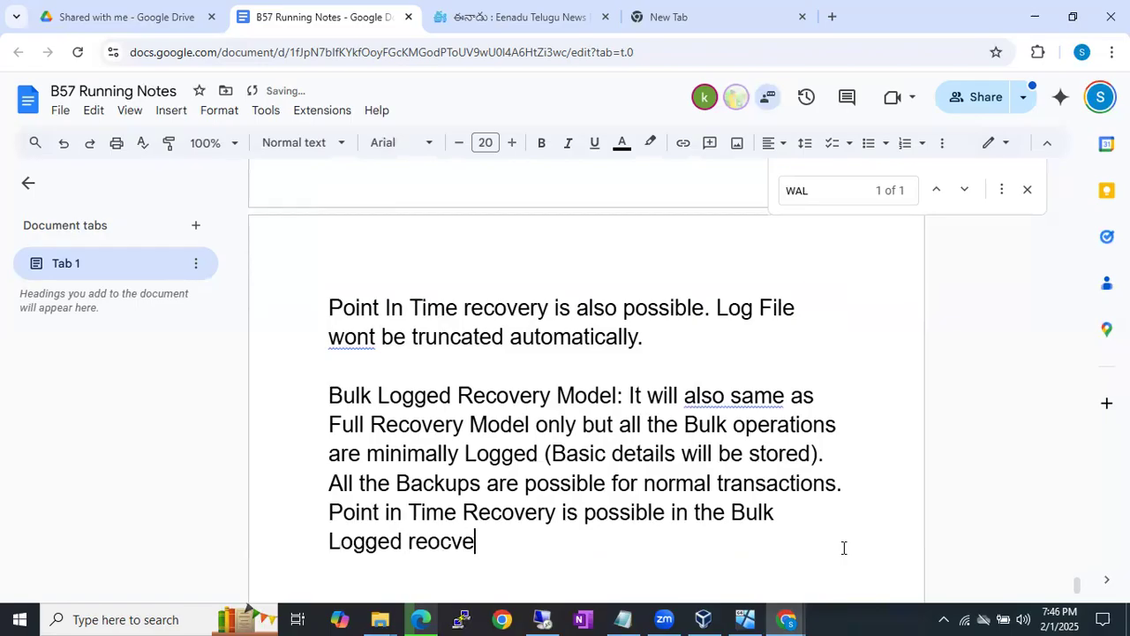
key(BackSpace)
key(BackSpace)
key(BackSpace)
key(BackSpace)
text(covery model.)
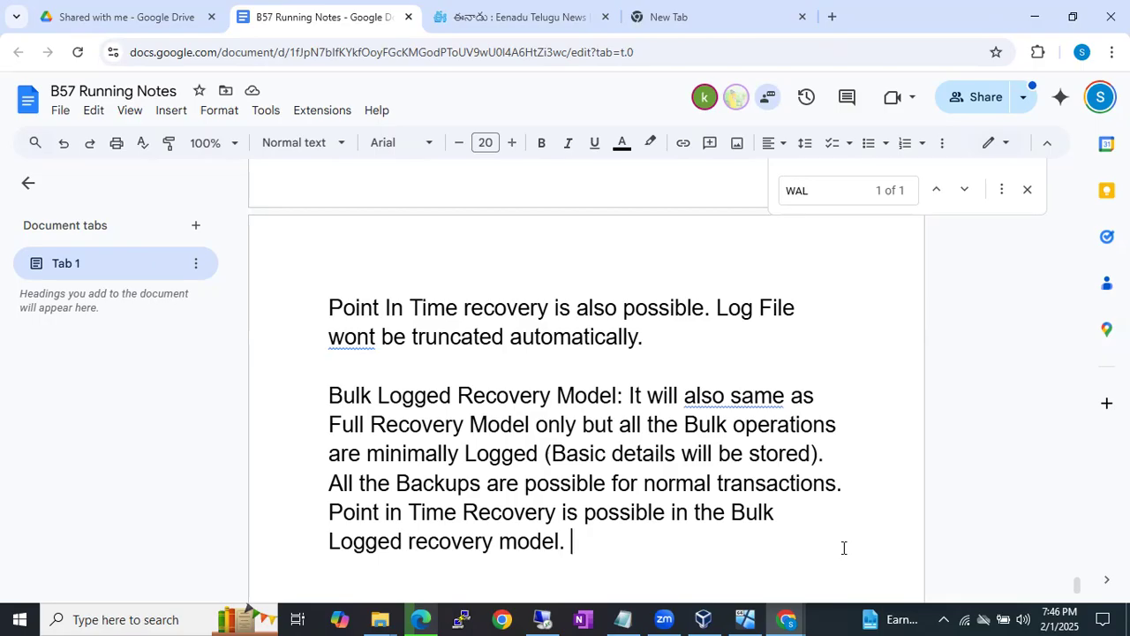
Continue the Bulk Logged paragraph with "So we cant take the Log Backup when we are inserting Bulk operations.".
text(So)
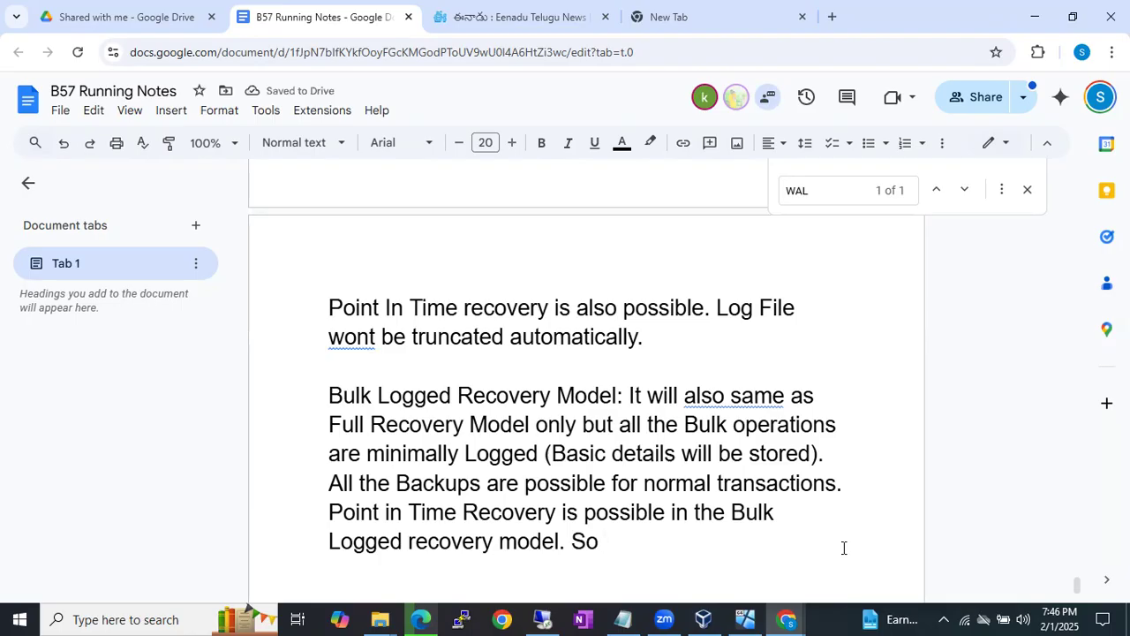
text(we cant take the Log Backp)
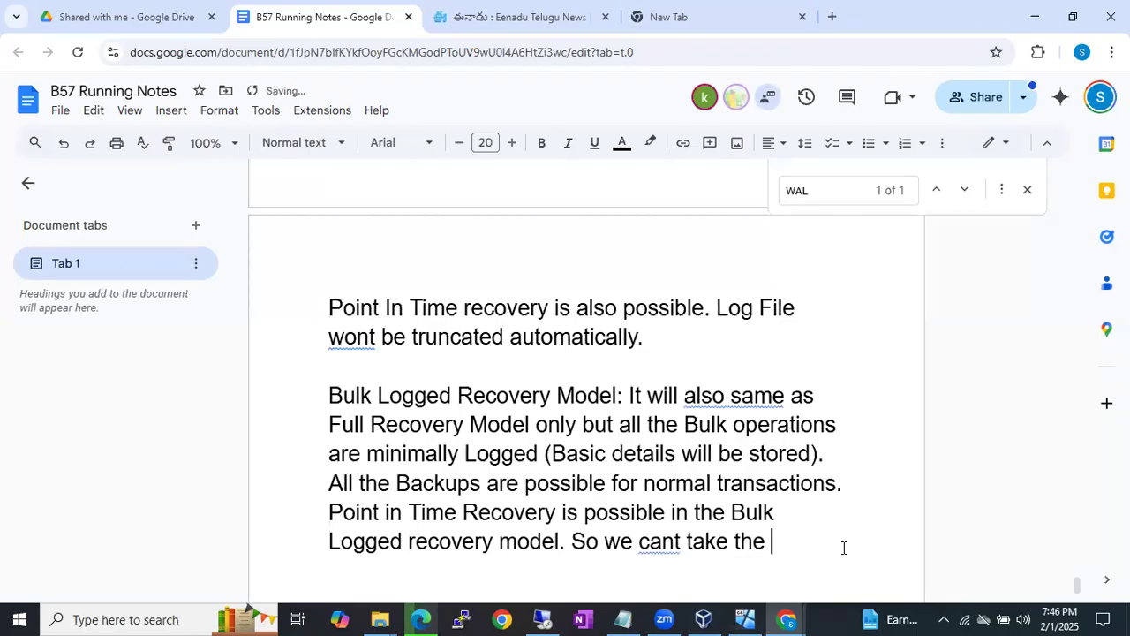
key(BackSpace)
key(BackSpace)
text(kup when )
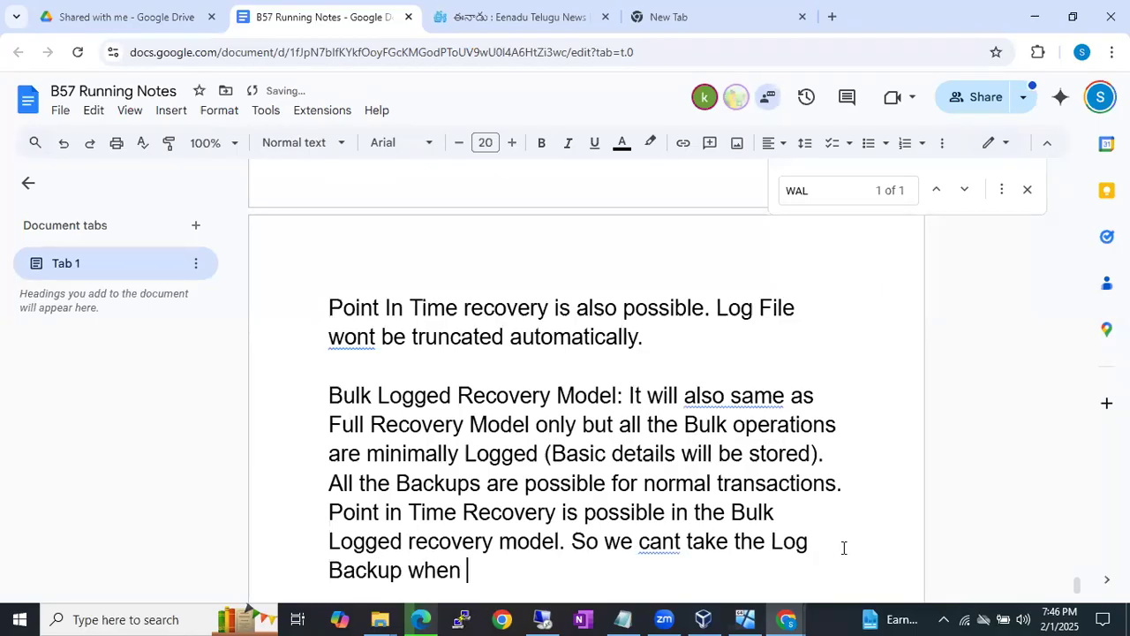
text(we are in)
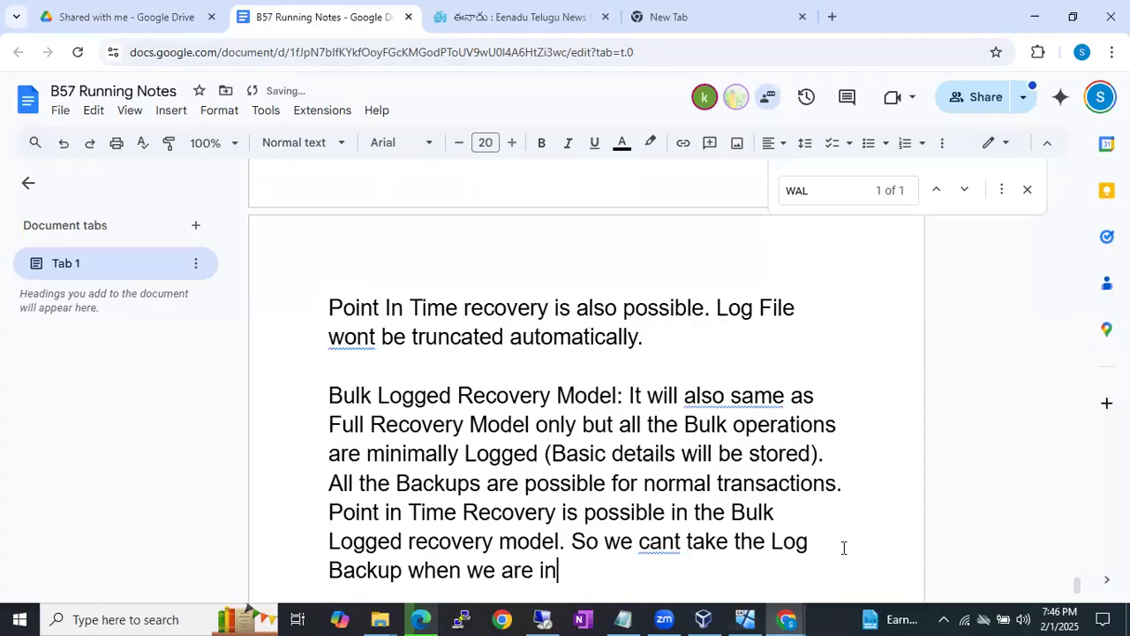
text(serting Bul)
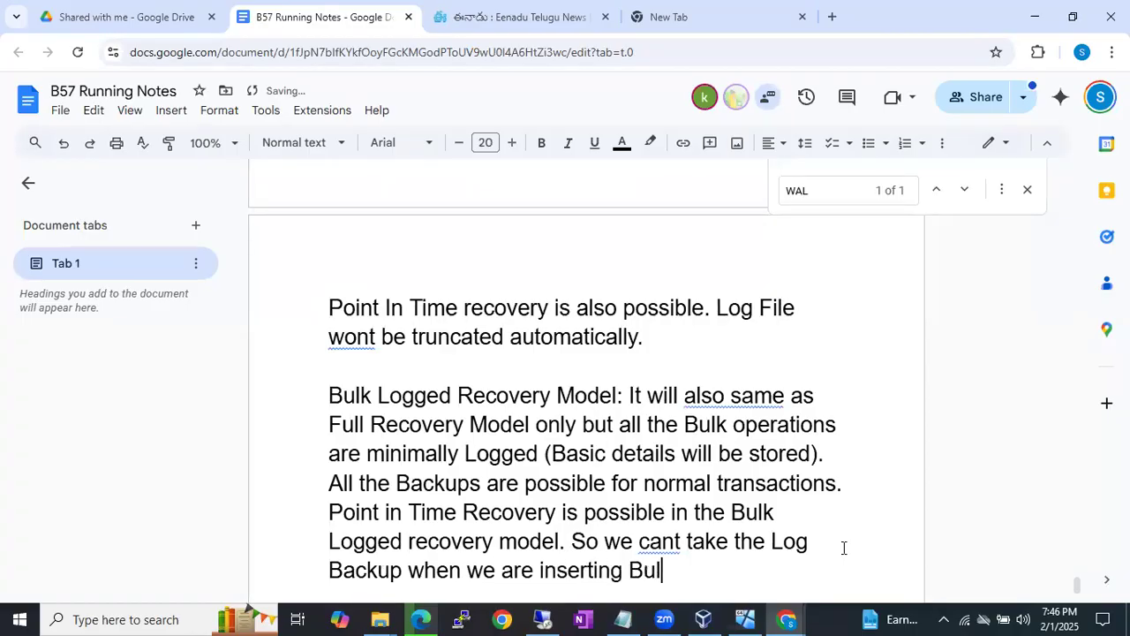
text(k operations.)
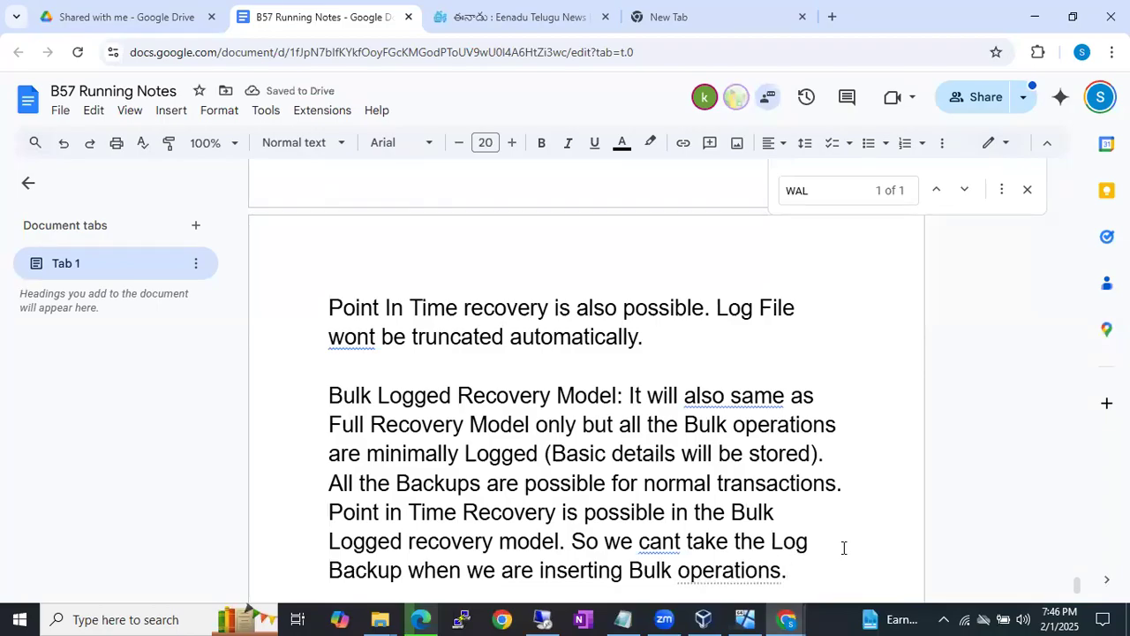
Close the Bulk Logged paragraph with "PITR is not possible if we are inserting Bulk Operations.".
text(PITR is not possi)
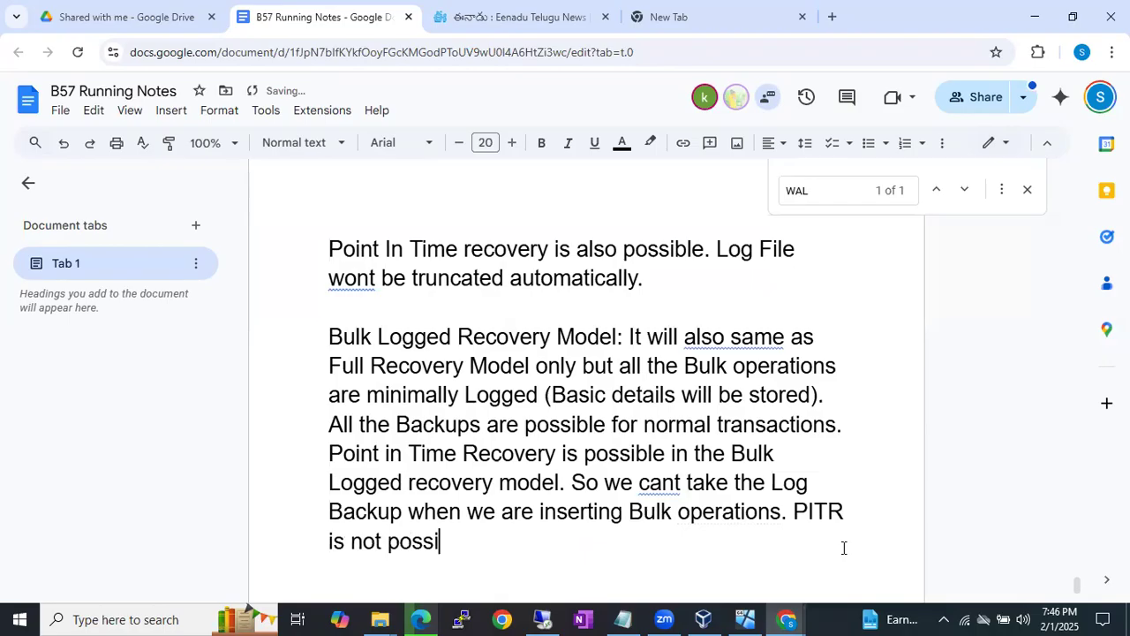
key(BackSpace)
text(ible if we are inserting Bulk Operations.)
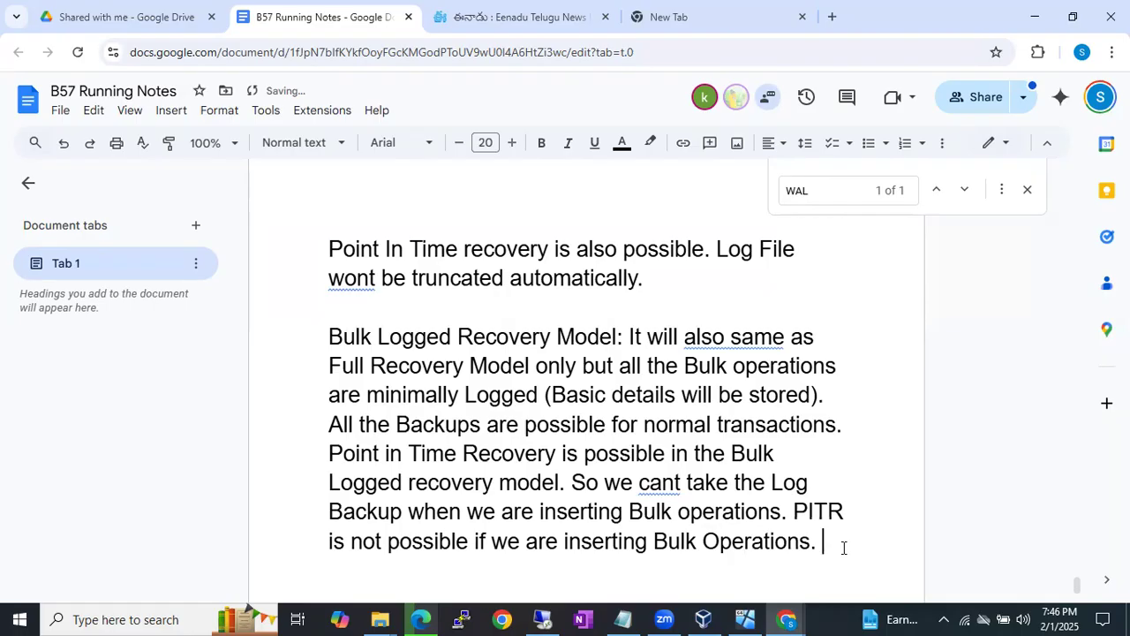
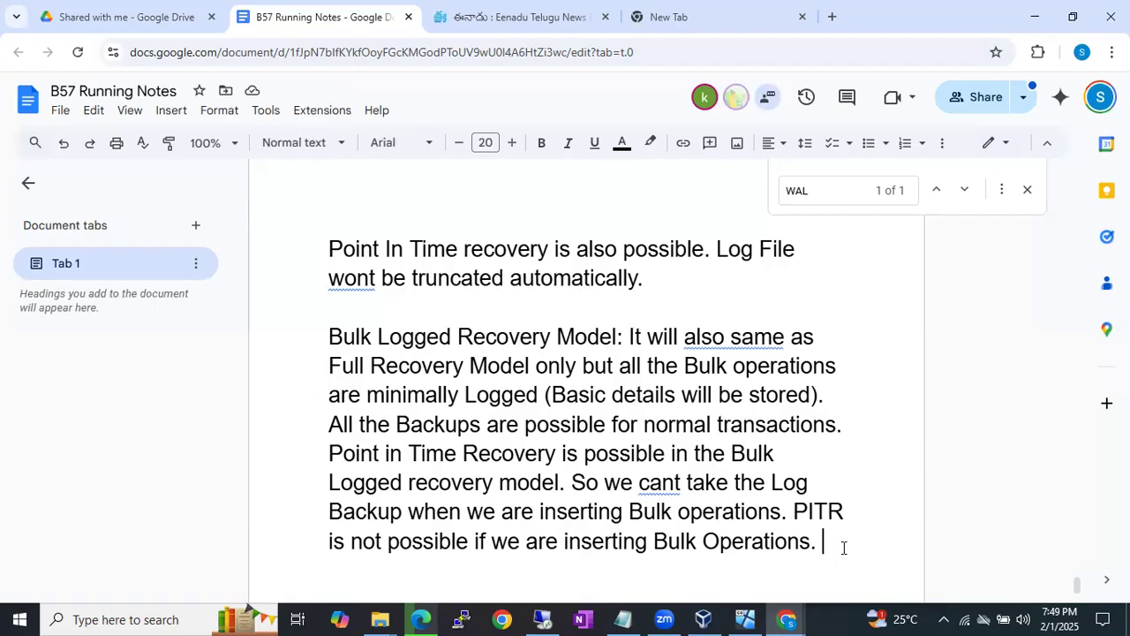
Add the heading "Simple Recovery Model:" one blank line below the Bulk Logged paragraph.
key(Return)
key(Return)
text(Si)
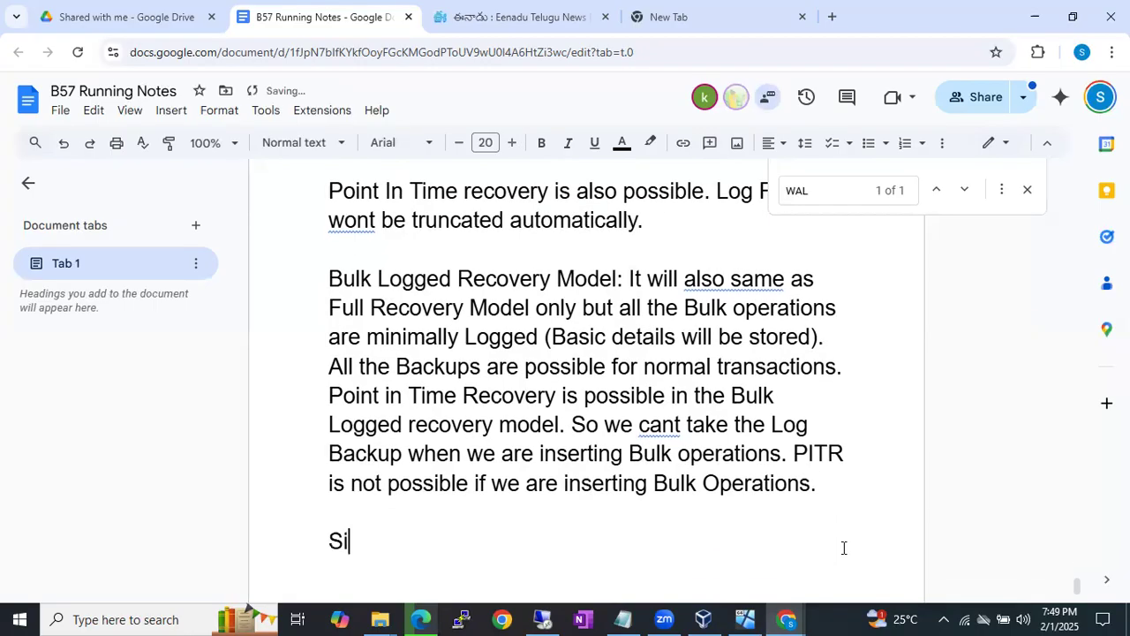
text(mple Recovery Model)
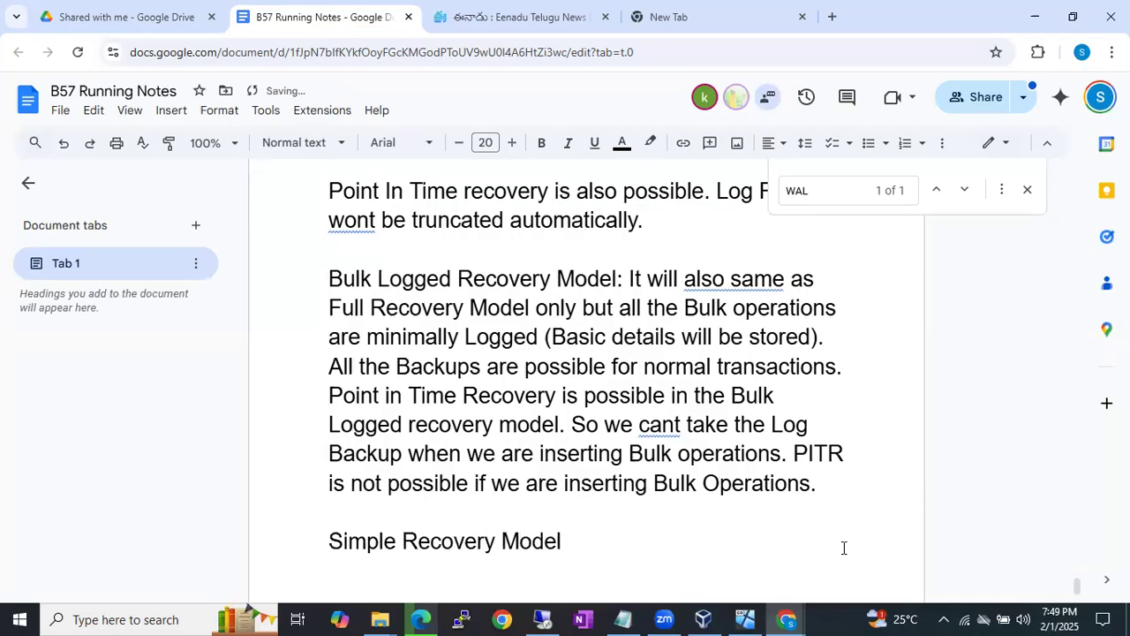
text(:)
Start the description under the Simple Recovery Model heading with "It will also work same as Full recovery".
key(Return)
text(It will al)
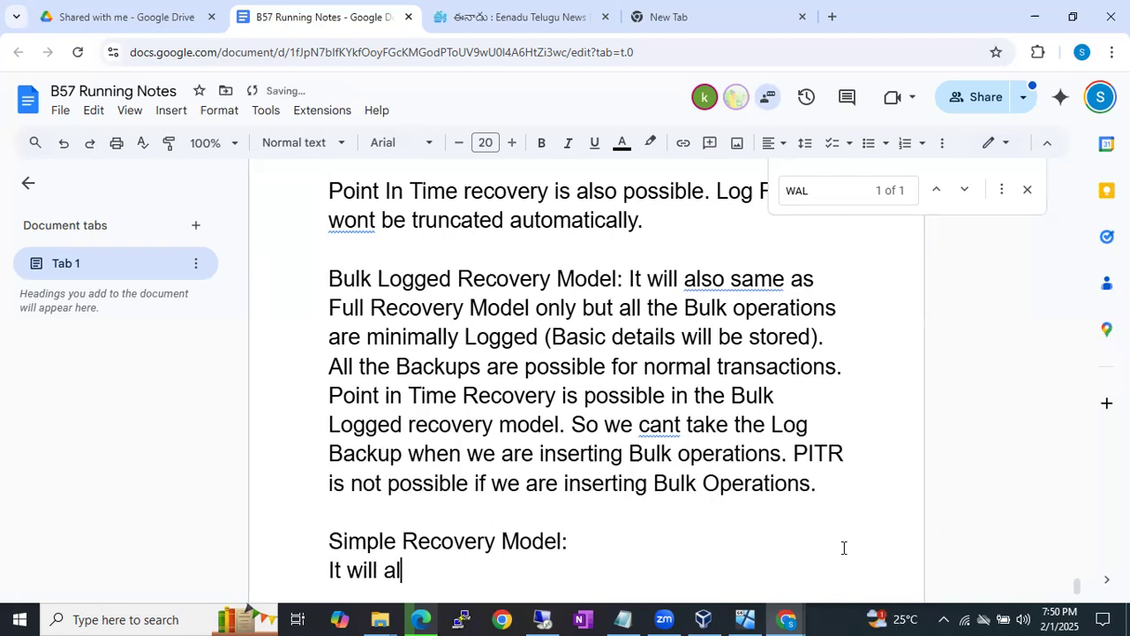
text(so work same)
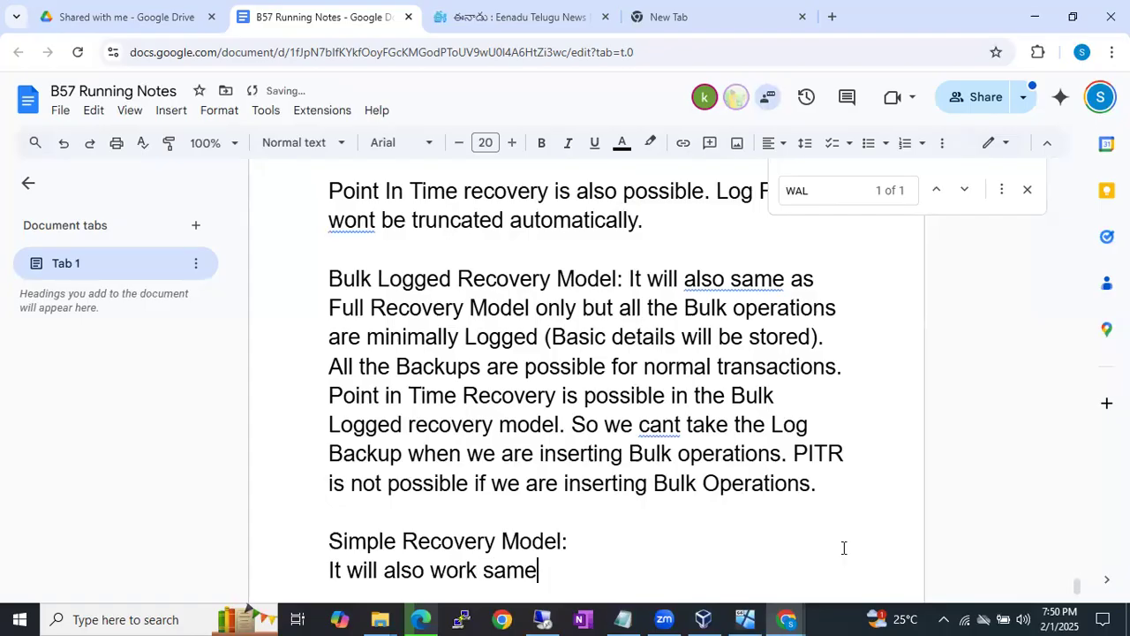
text( as Full Model)
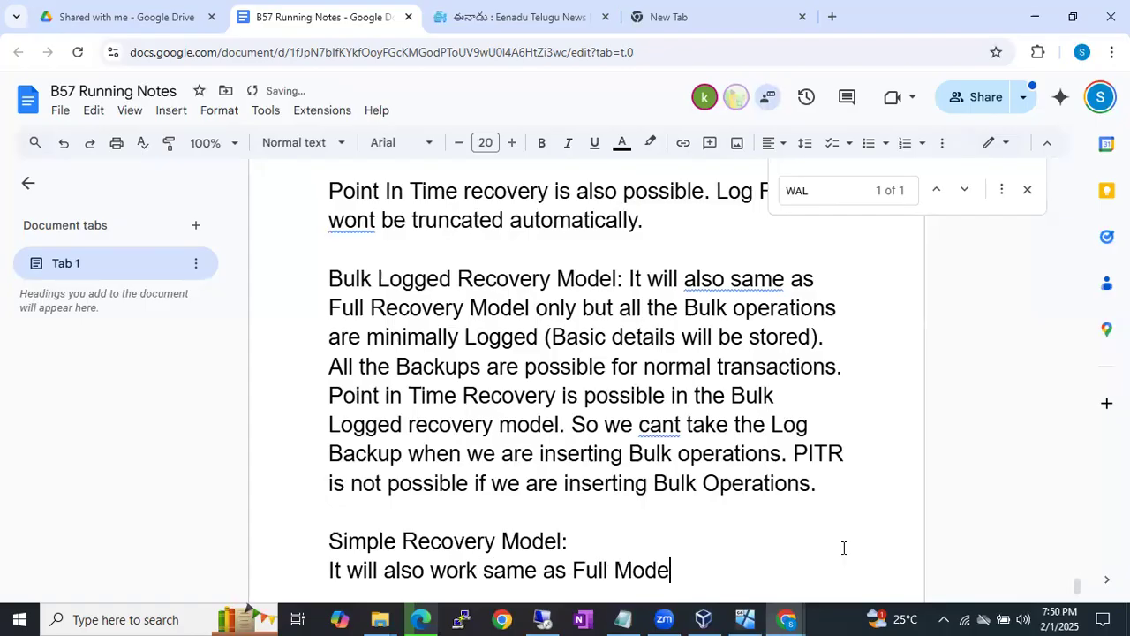
key(BackSpace)
key(BackSpace)
key(BackSpace)
key(BackSpace)
key(BackSpace)
key(BackSpace)
text(re)
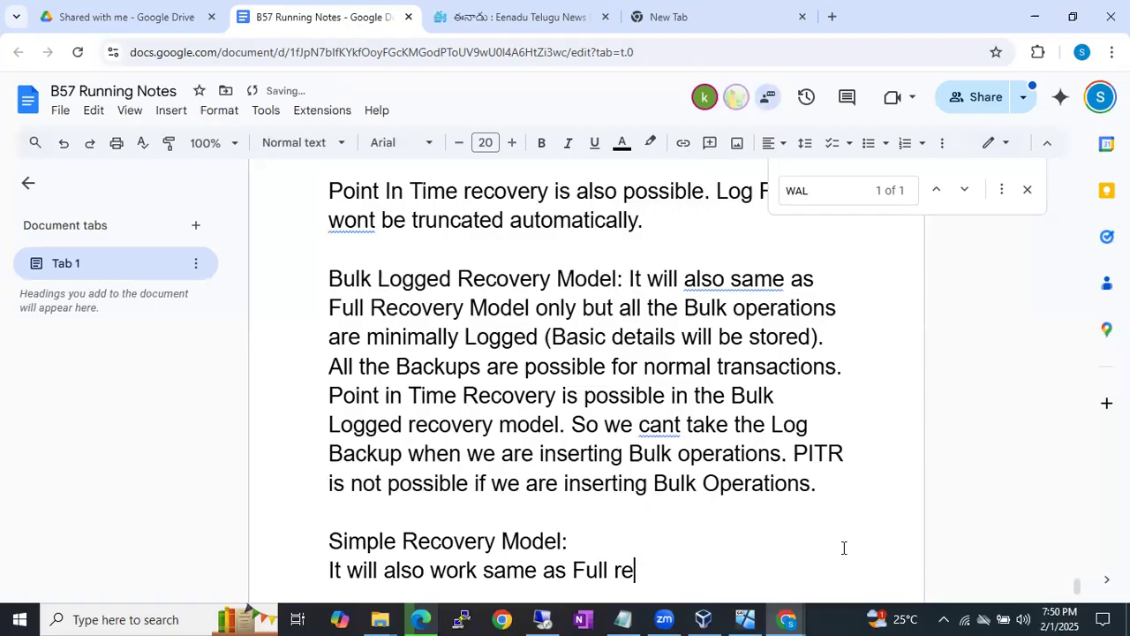
text(covery)
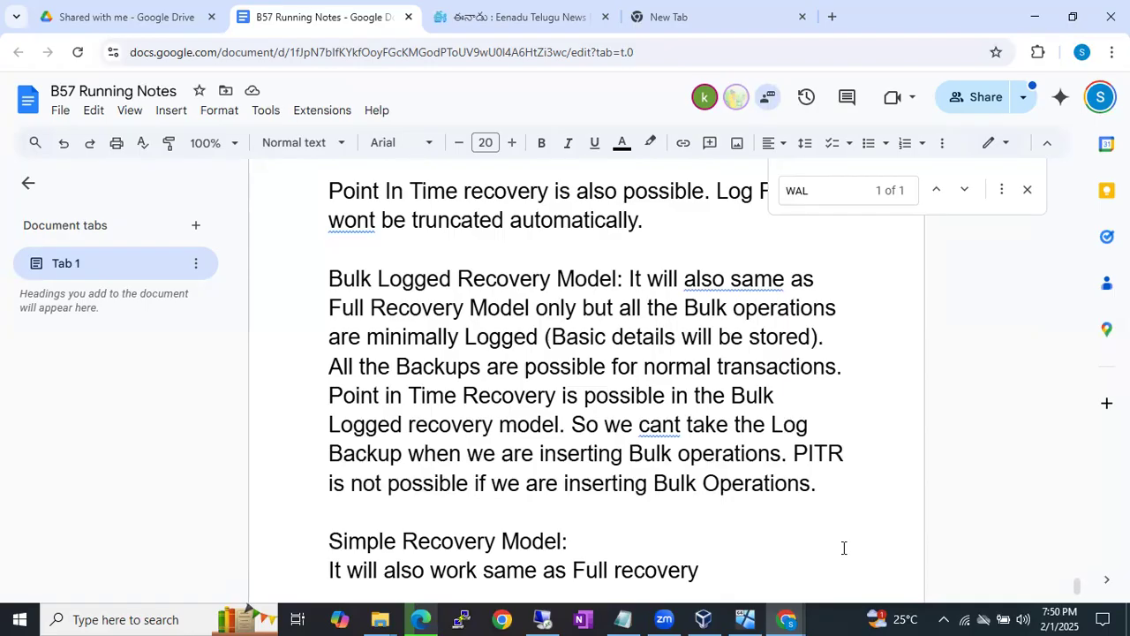
Complete the Simple Recovery Model sentence with "but the log file will be truncated automatically.".
text(but )
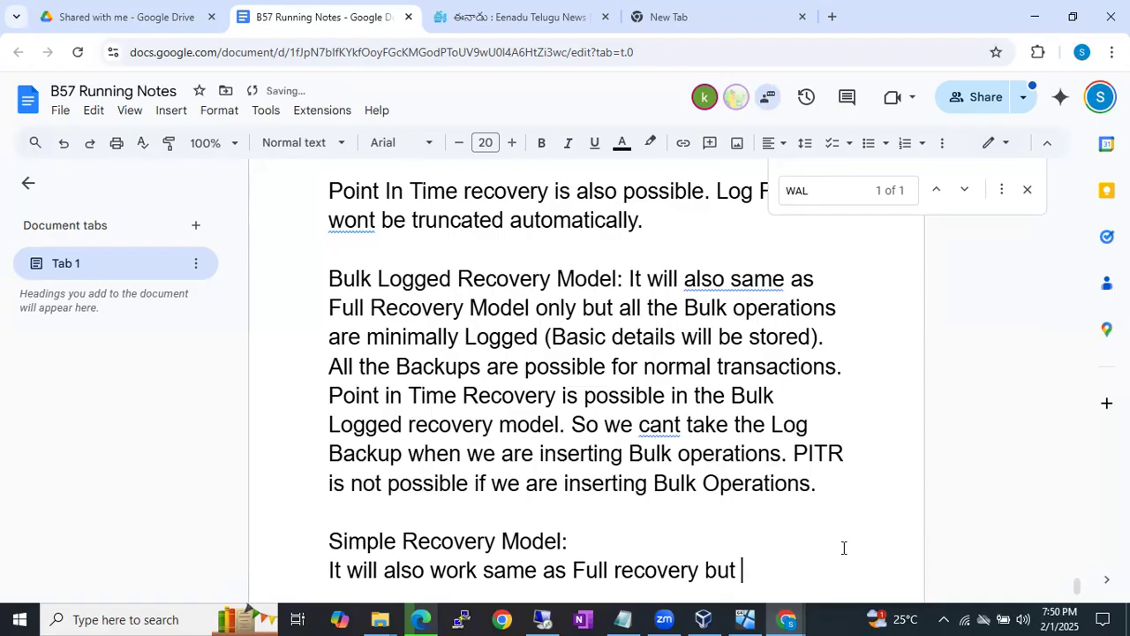
text(the log file will b)
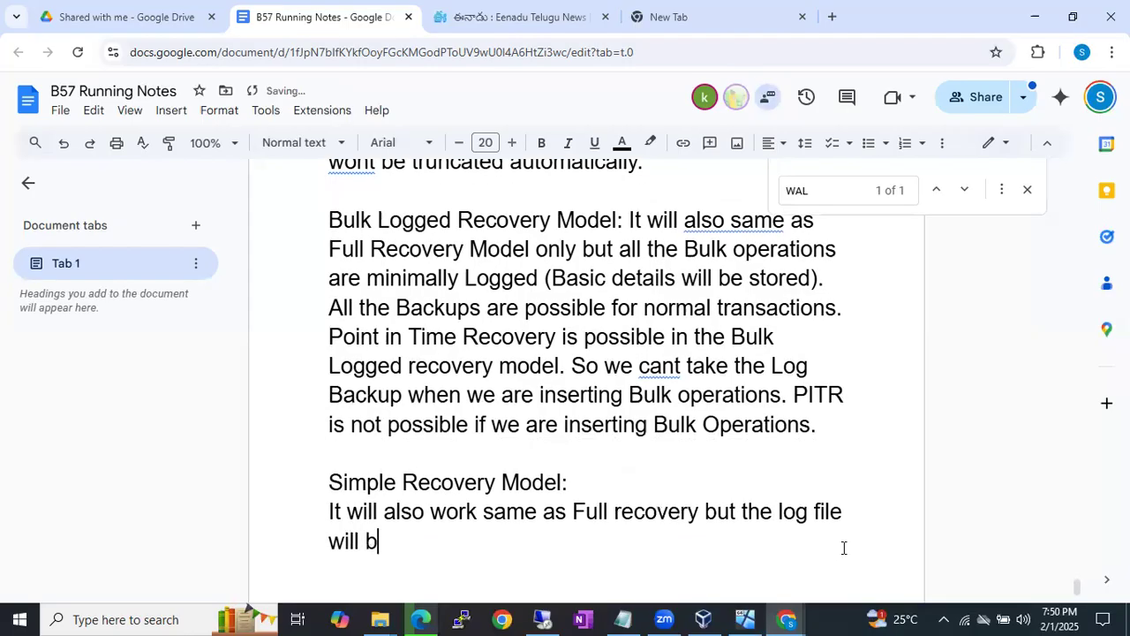
text(e truncated aut)
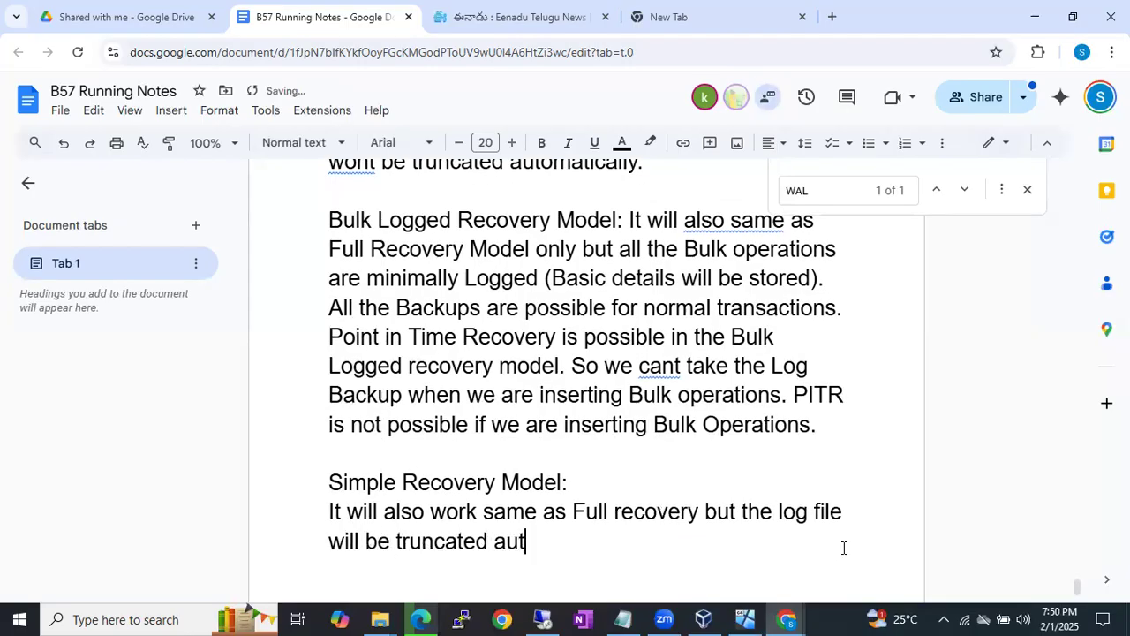
text(omatically .)
key(BackSpace)
key(BackSpace)
text(.)
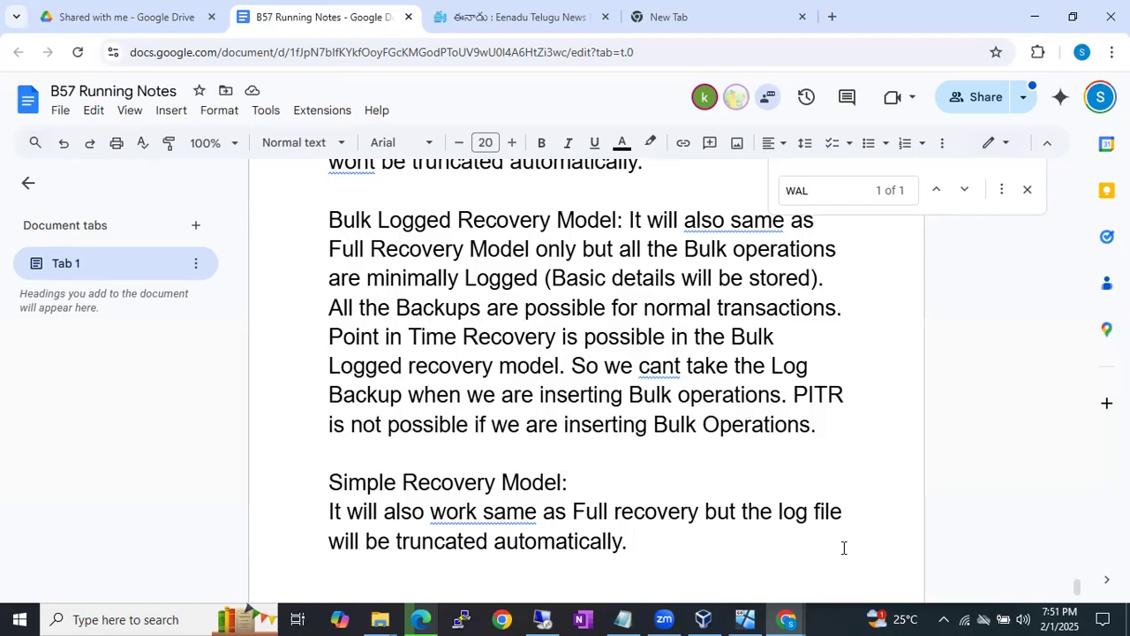
Continue the Simple Recovery Model paragraph with "Every 1min. The Log file will be truncated so we cant take the log backups".
text(Every )
text(1min. the Lo)
text(g file will be t)
text(runcated)
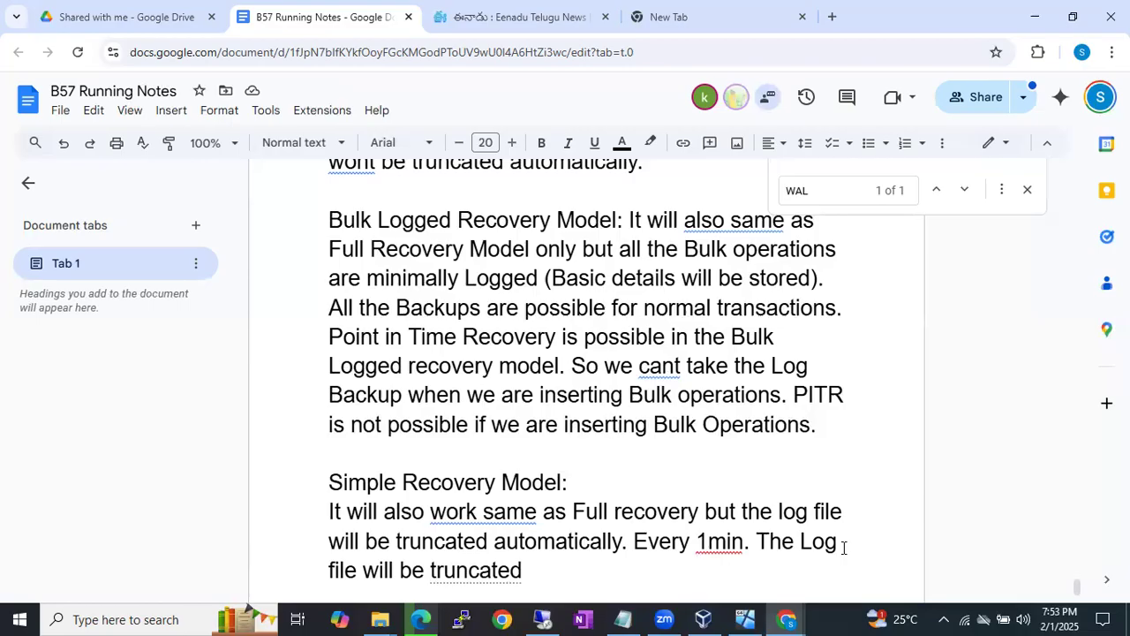
text(so we cant tak)
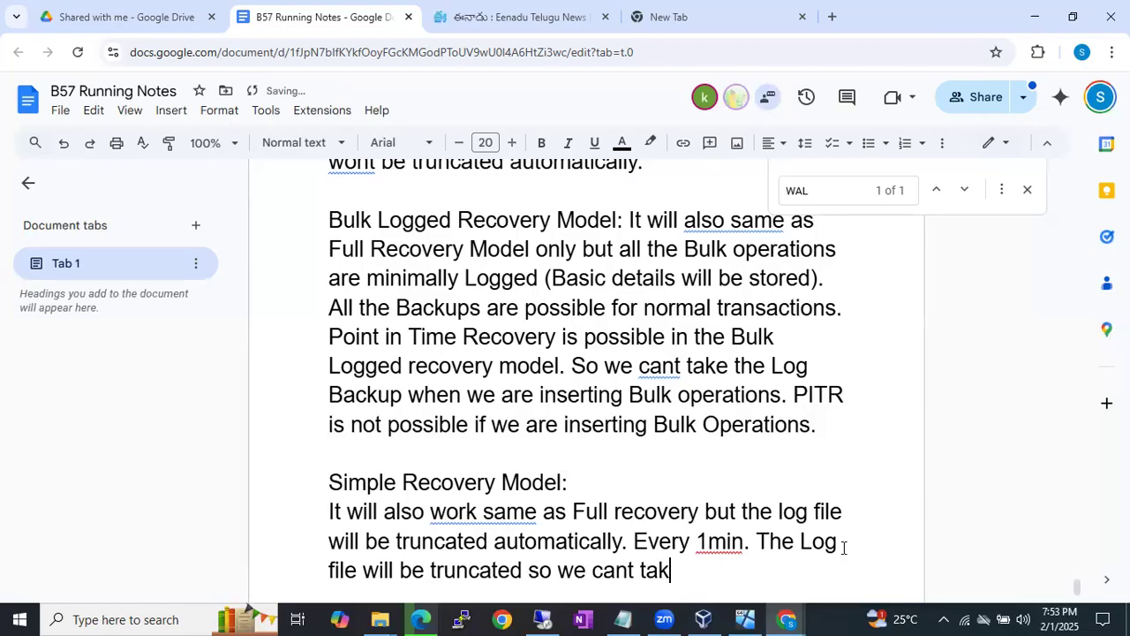
text(e the log backups)
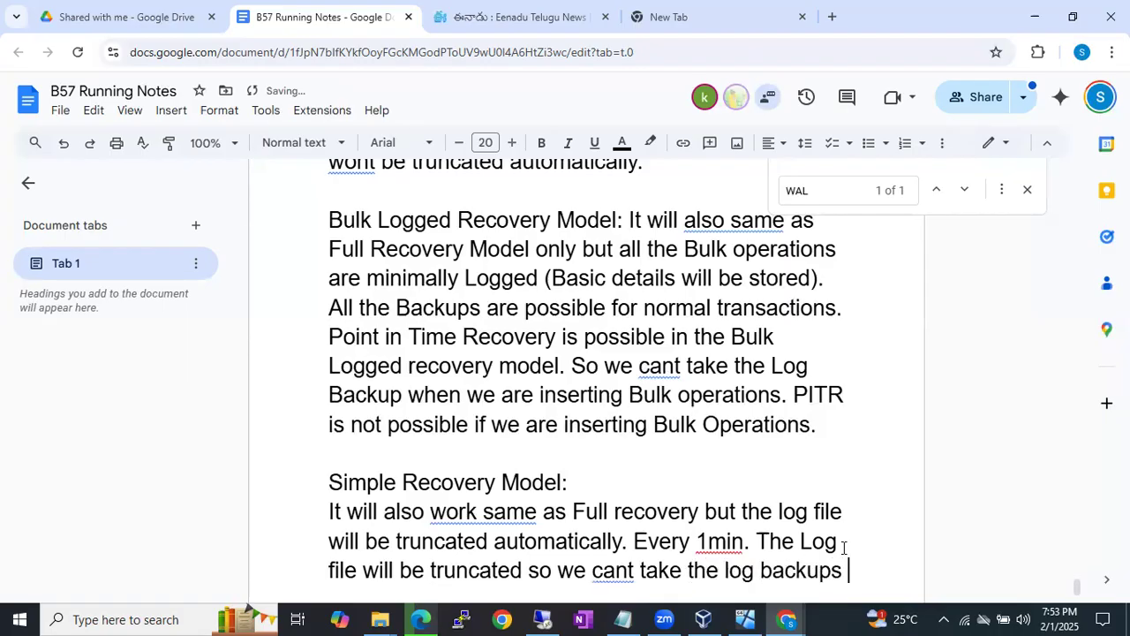
Finish the log backups sentence under Simple Recovery Model with "so we cant achieve the PITR.".
text( we)
key(BackSpace)
key(BackSpace)
key(BackSpace)
text(so we cant achieve the )
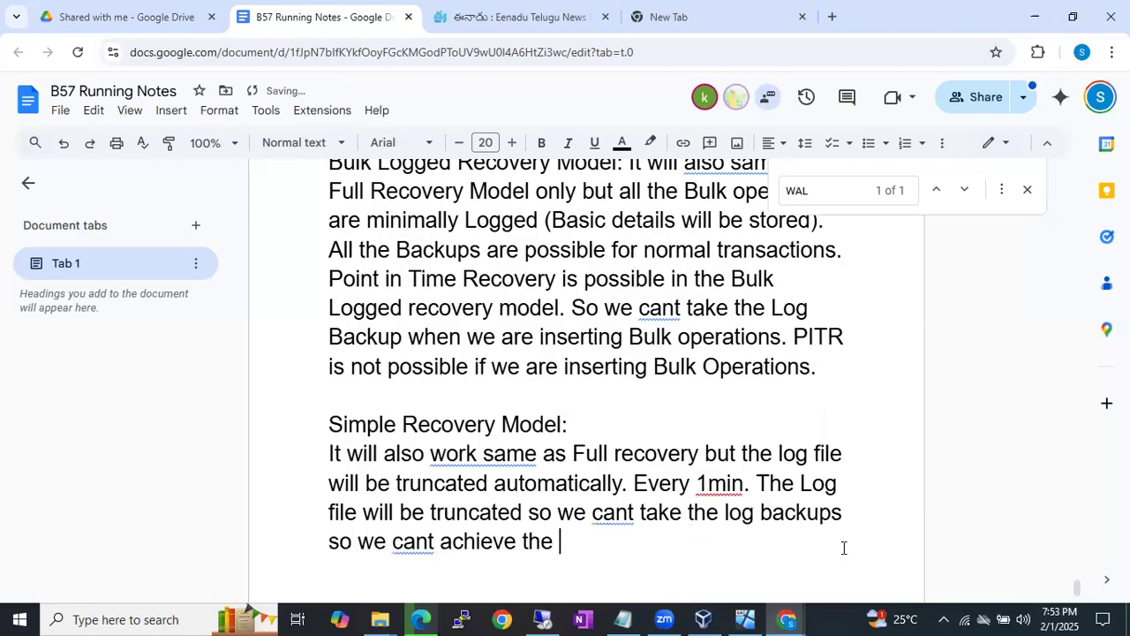
text(PITR.)
key(Return)
key(BackSpace)
Start another sentence in the Simple Recovery Model paragraph with "As data loss will be there in this recovery model so its".
text(This)
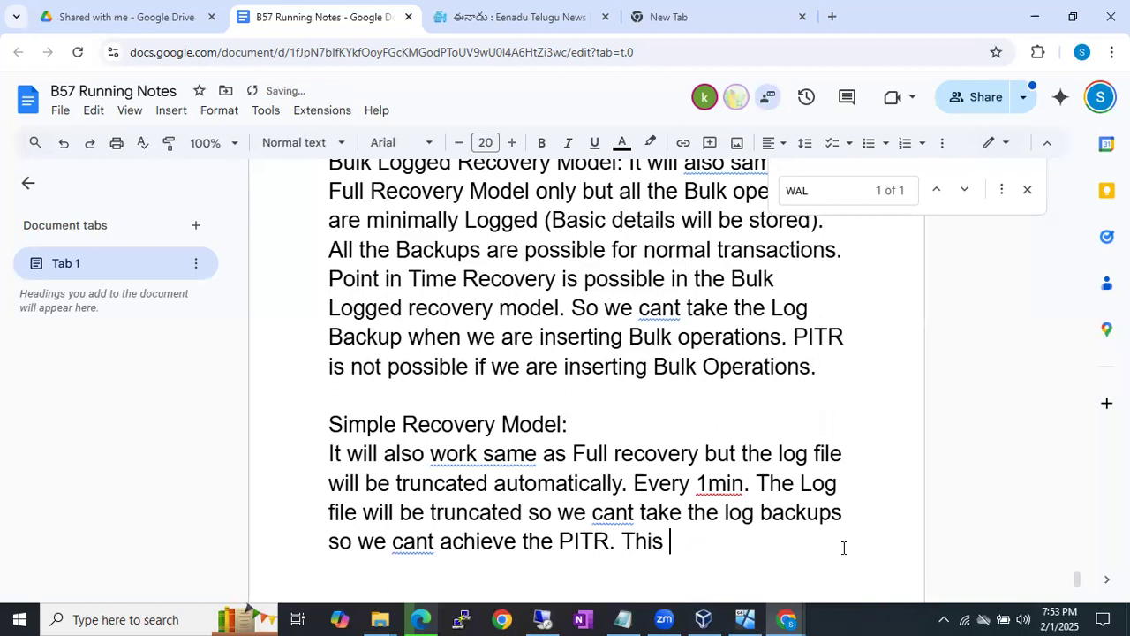
key(BackSpace)
key(BackSpace)
key(BackSpace)
key(BackSpace)
key(BackSpace)
text(As data loss will be there )
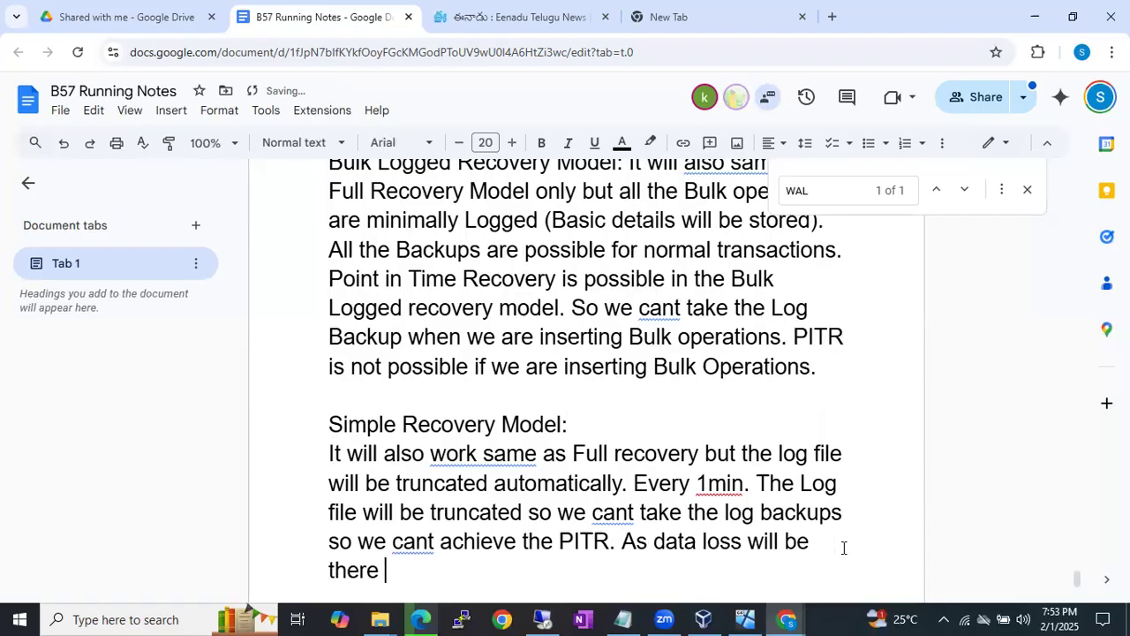
text(in this recovery )
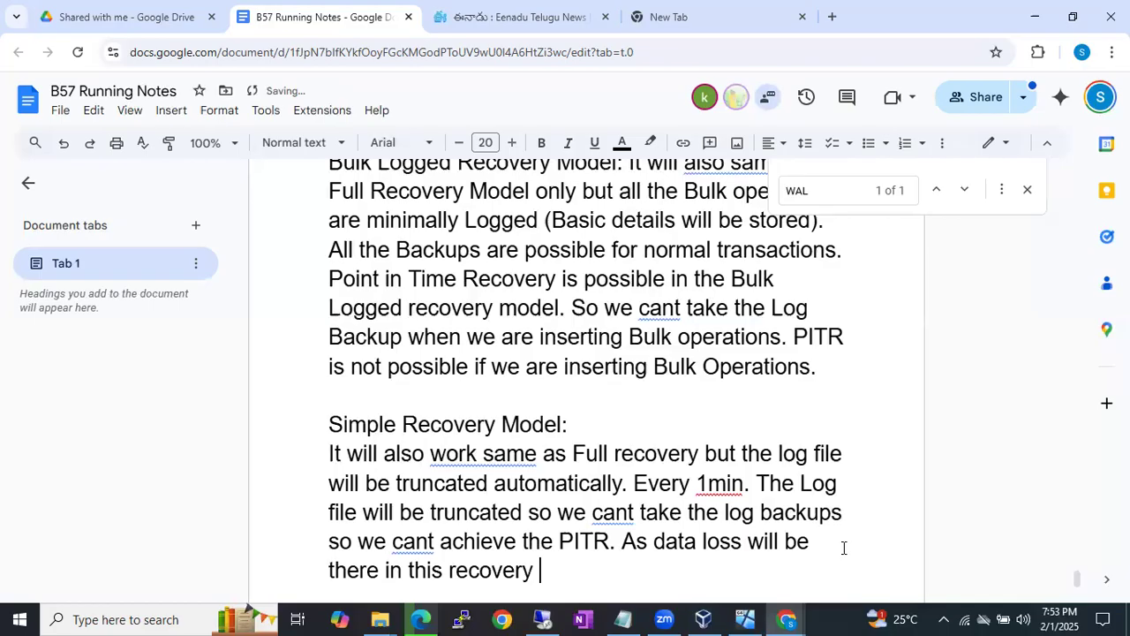
text(model so its re)
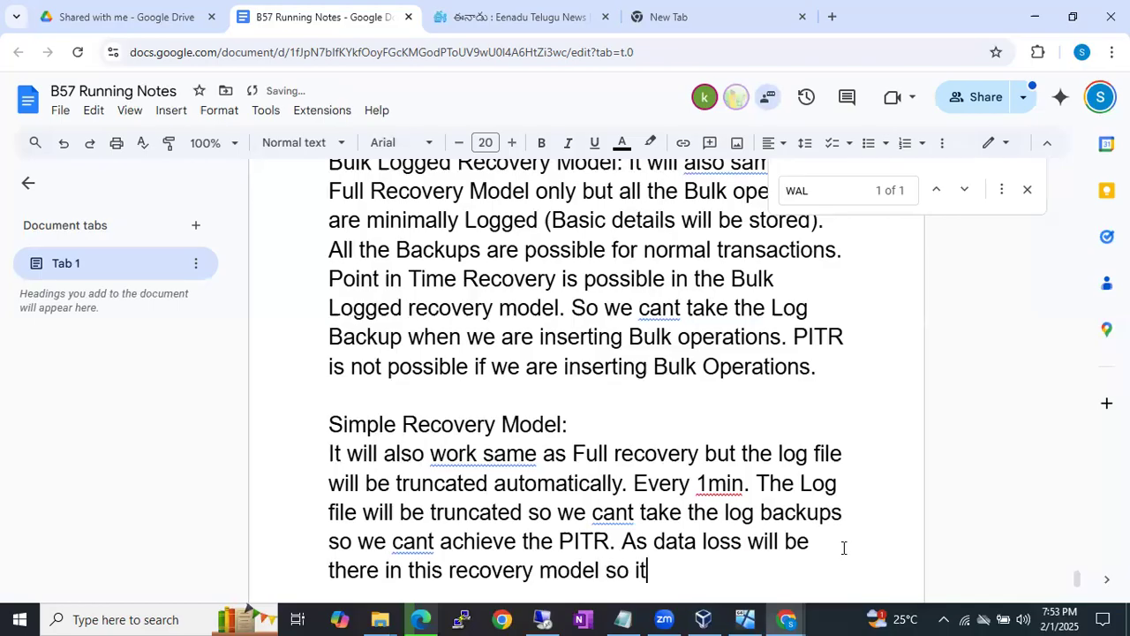
Complete the data loss sentence with "not recommended to use this recovery model on the production." and start a new line.
key(BackSpace)
key(BackSpace)
text(not re)
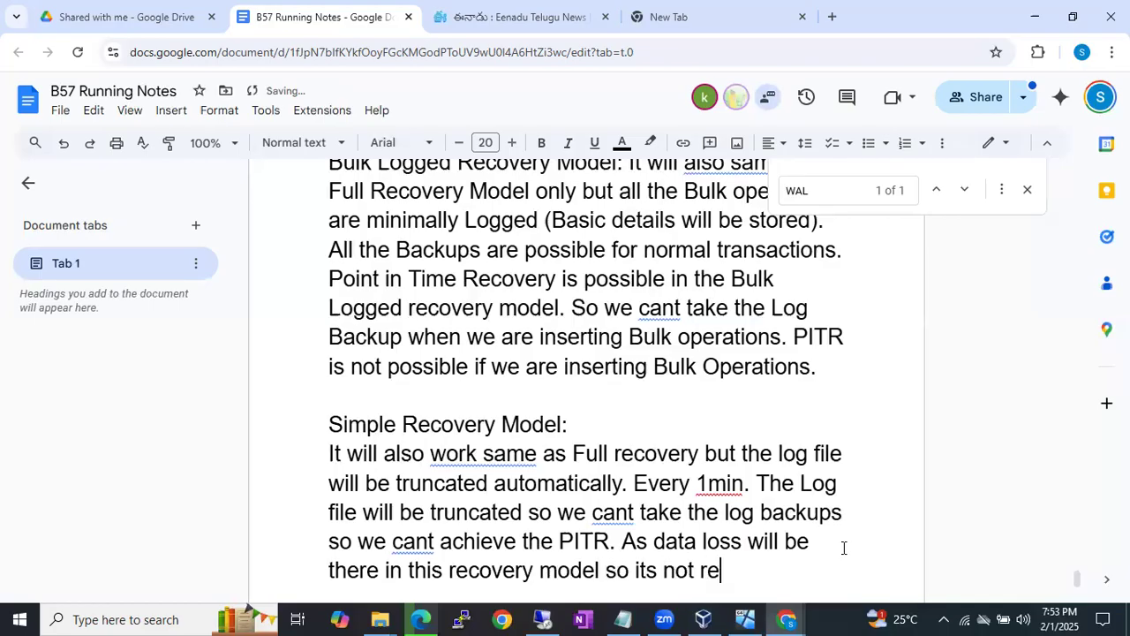
text(commend)
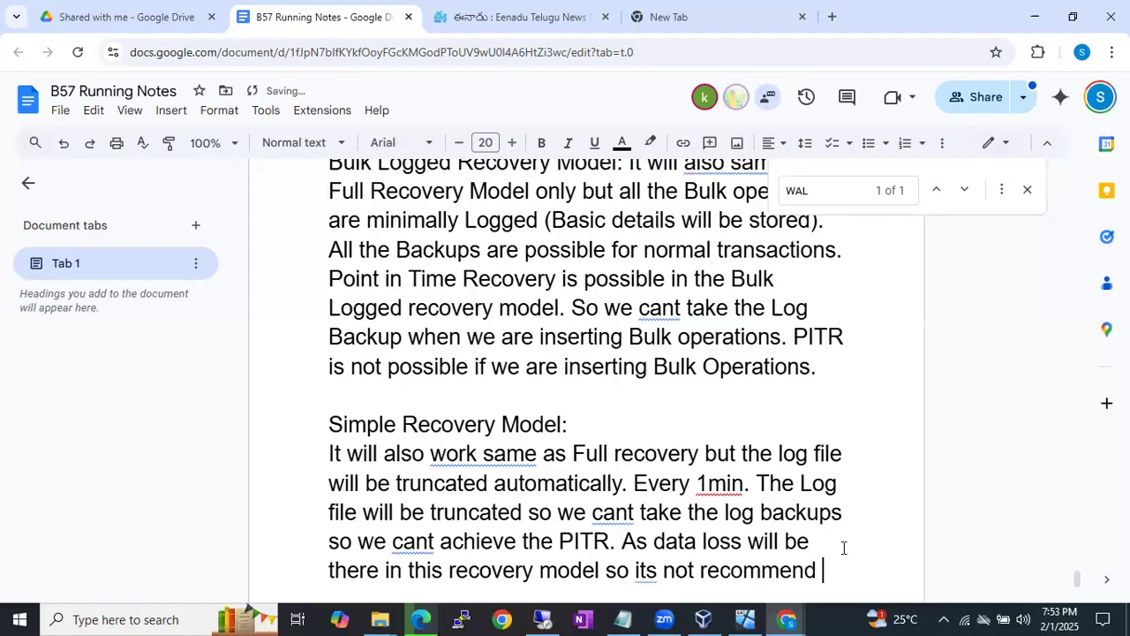
key(BackSpace)
text(ed to u)
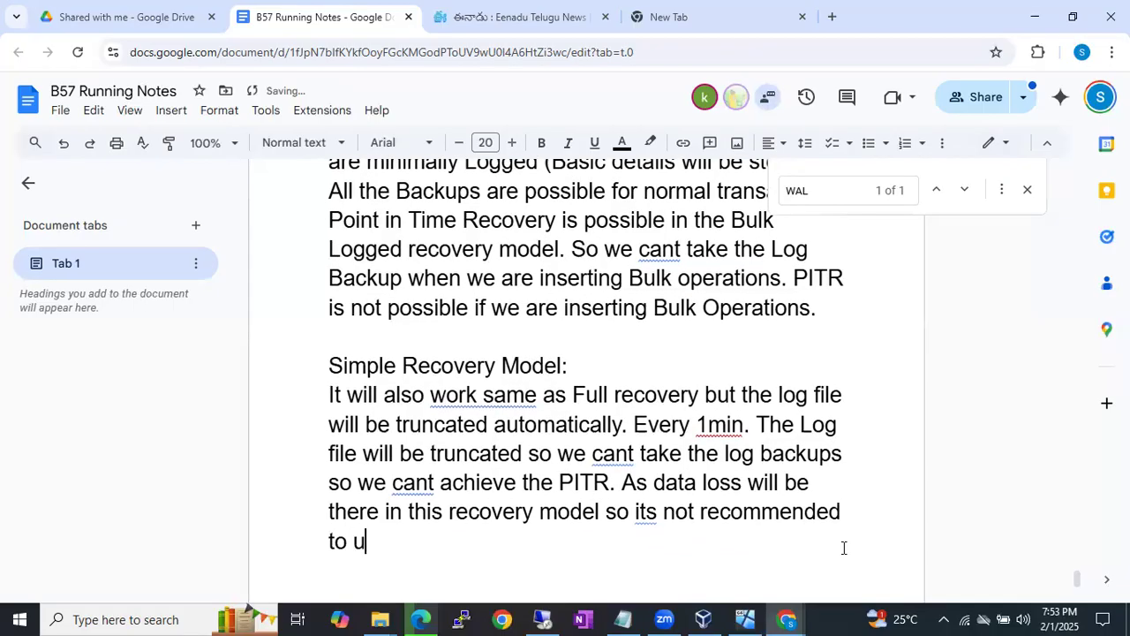
text(se this recovery m)
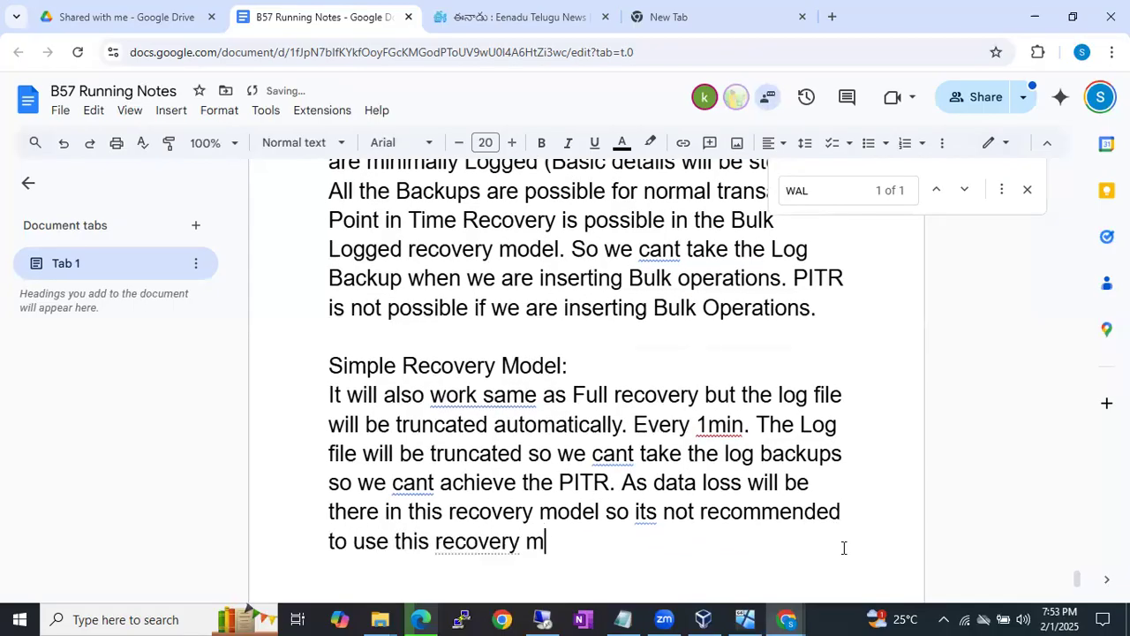
text(odel on the prod)
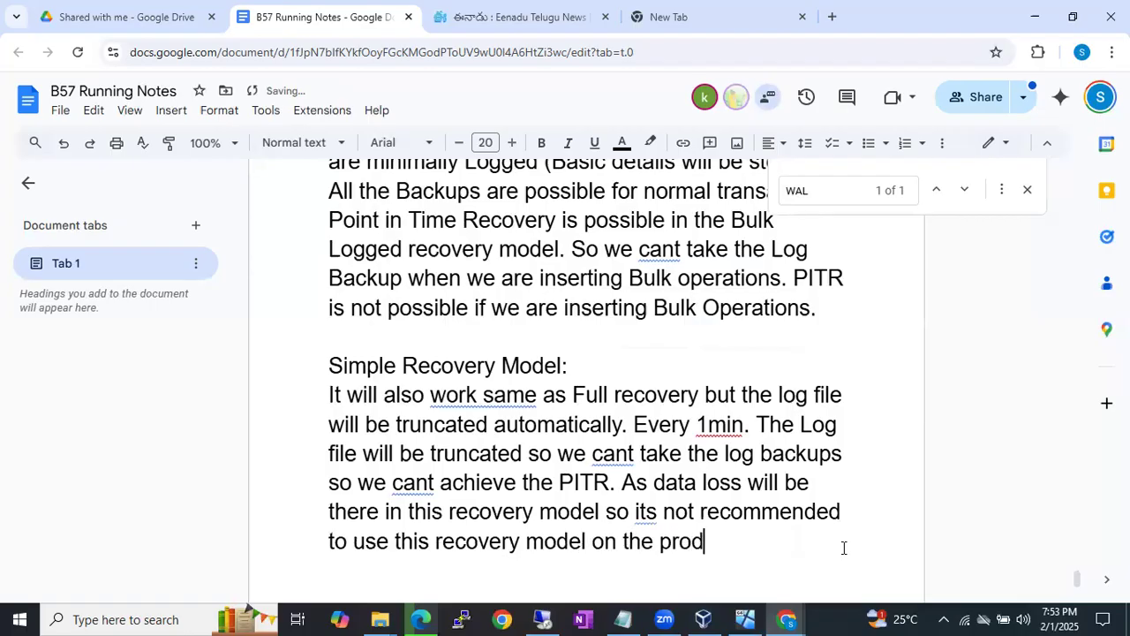
text(uction.)
key(Return)
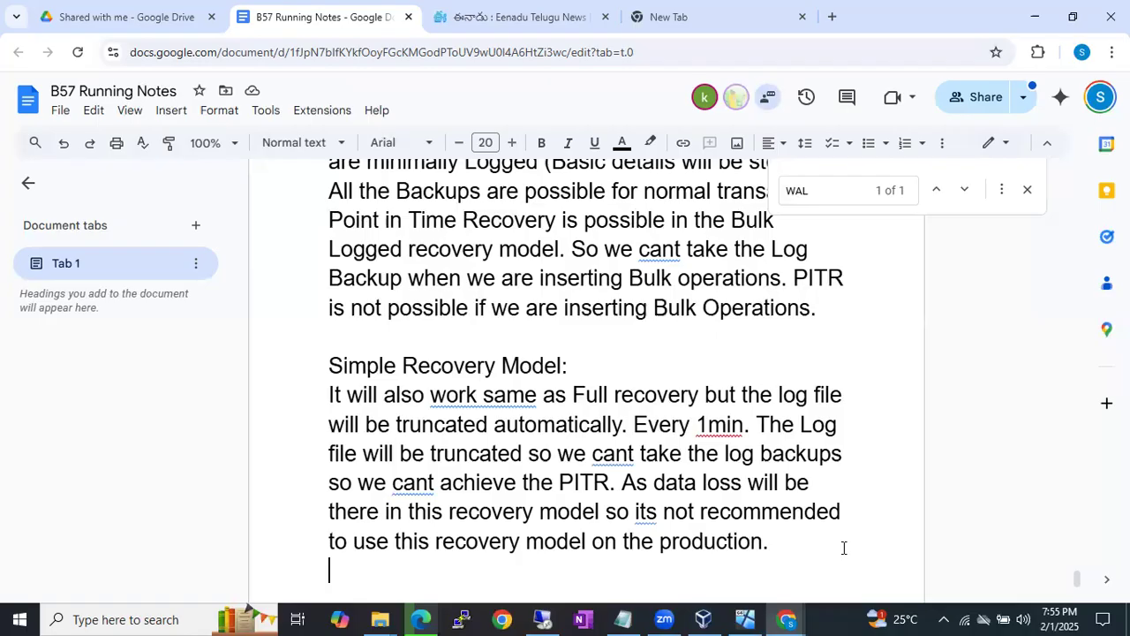
Add the heading "Pseudo Simple Recovery Model" one blank line below the Simple Recovery Model paragraph.
key(Return)
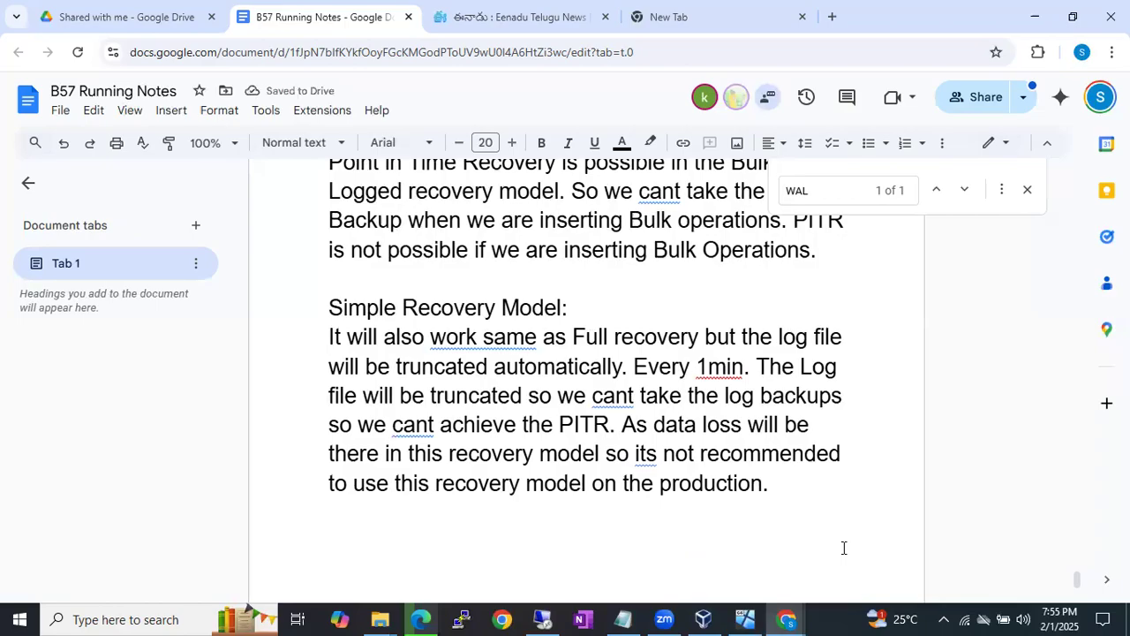
text(Pseudo )
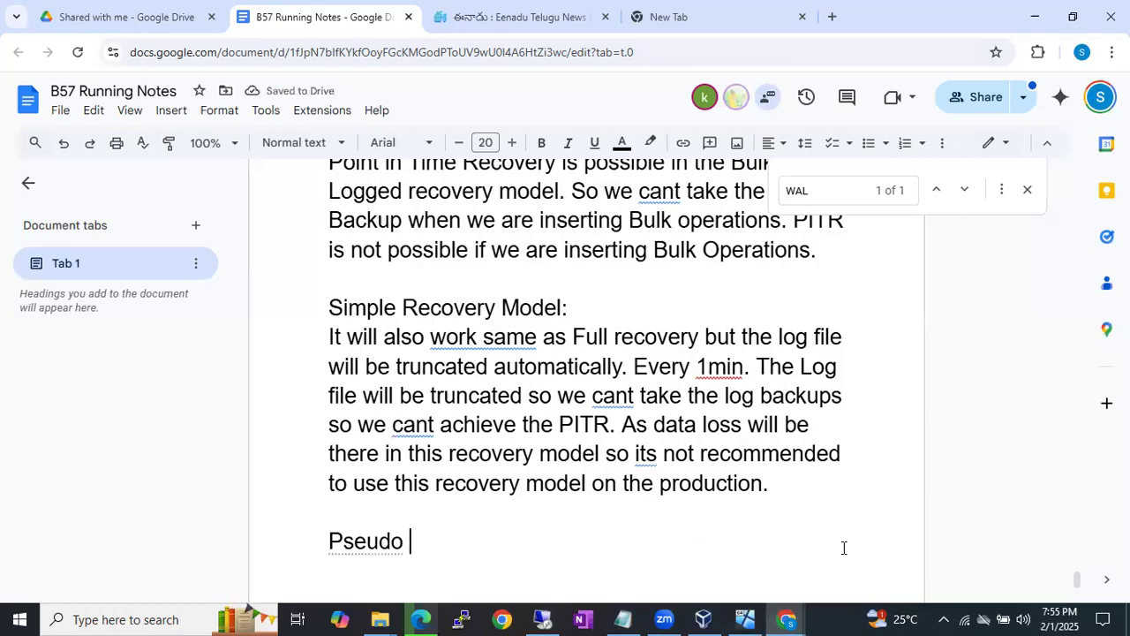
text(Sime)
key(BackSpace)
key(BackSpace)
text(ple Re)
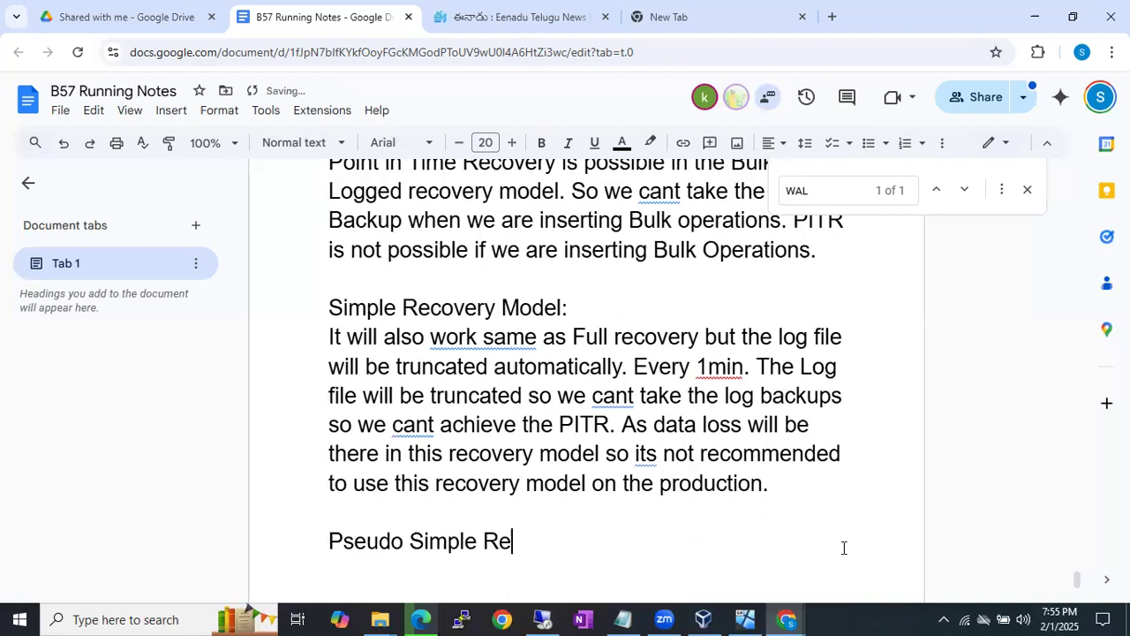
text(covery Model)
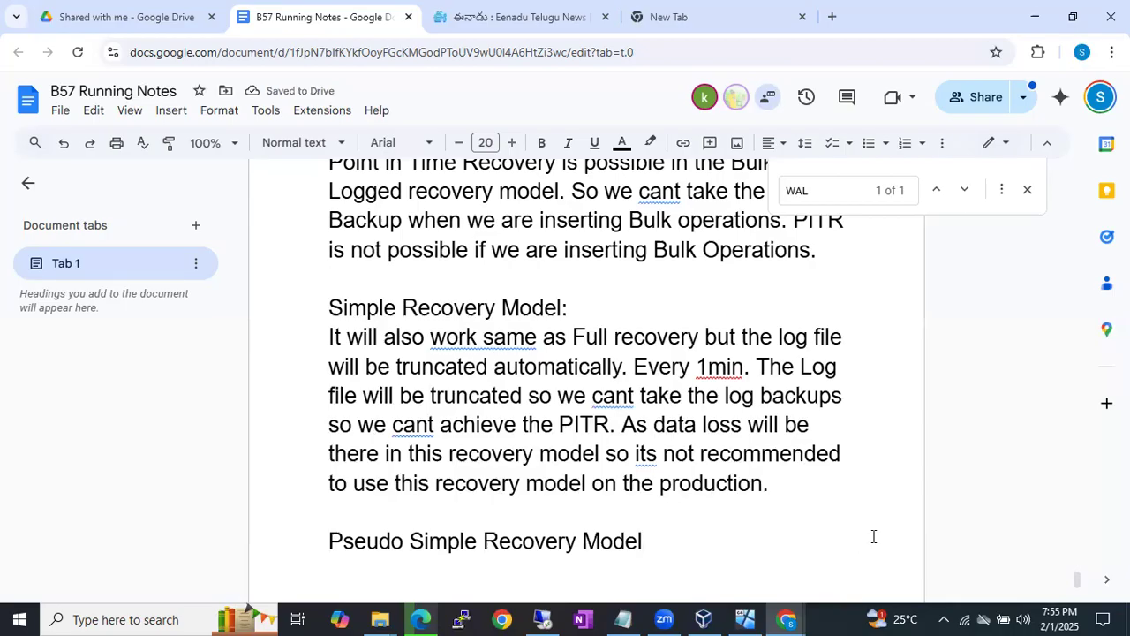
Insert a line above the Pseudo Simple Recovery Model heading reading "Whenever you change the recovery model we have to take".
key(Return)
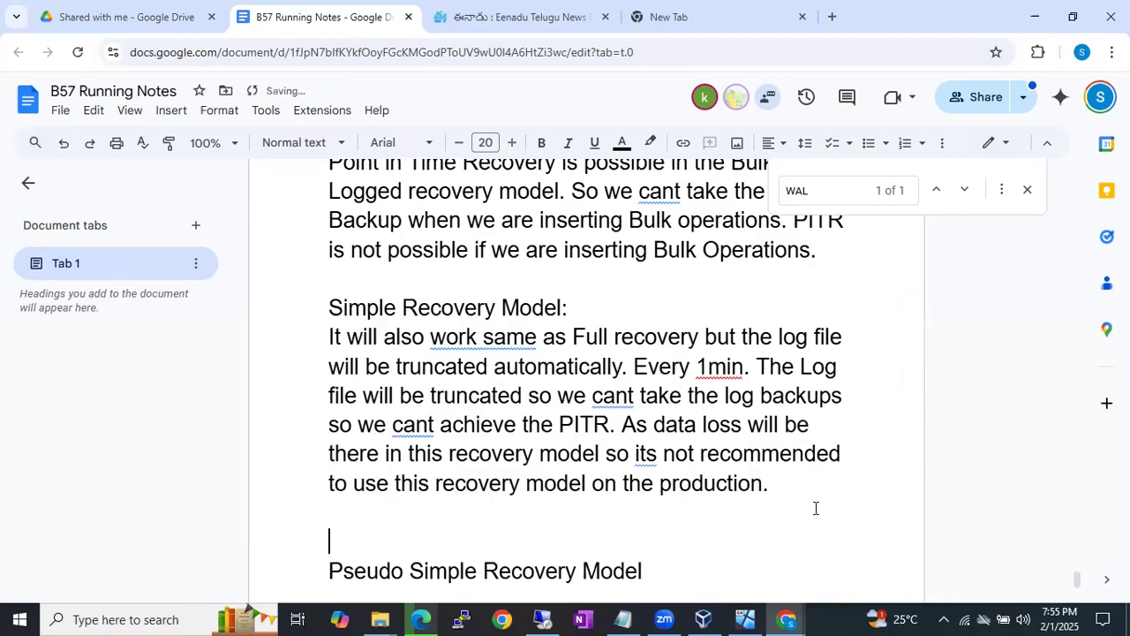
text(When)
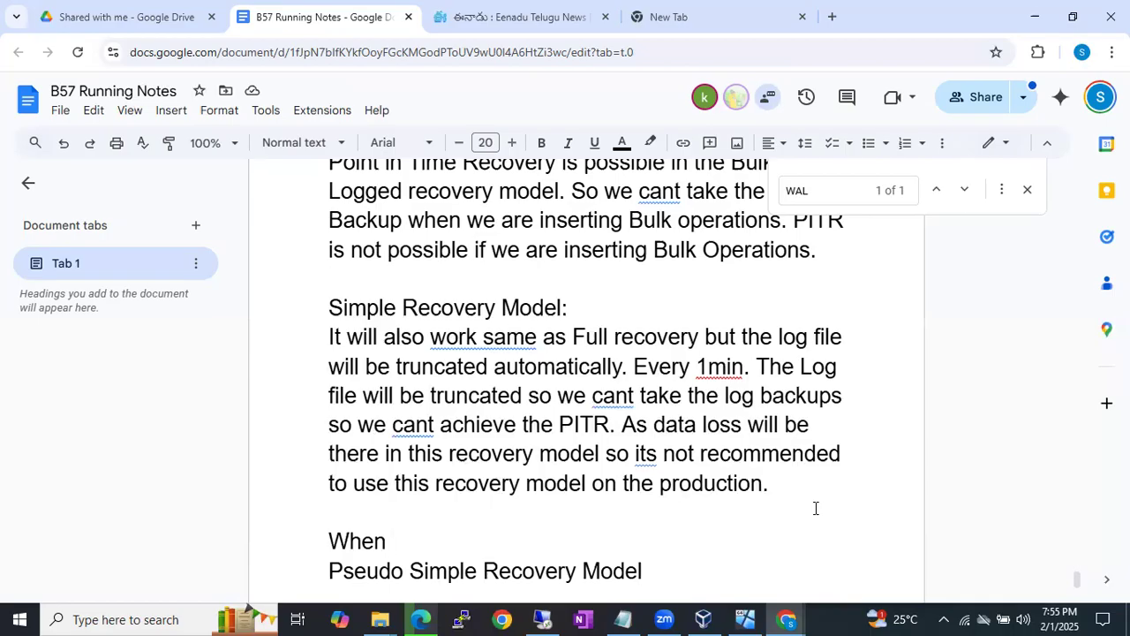
key(BackSpace)
text(ever you change the recovery model )
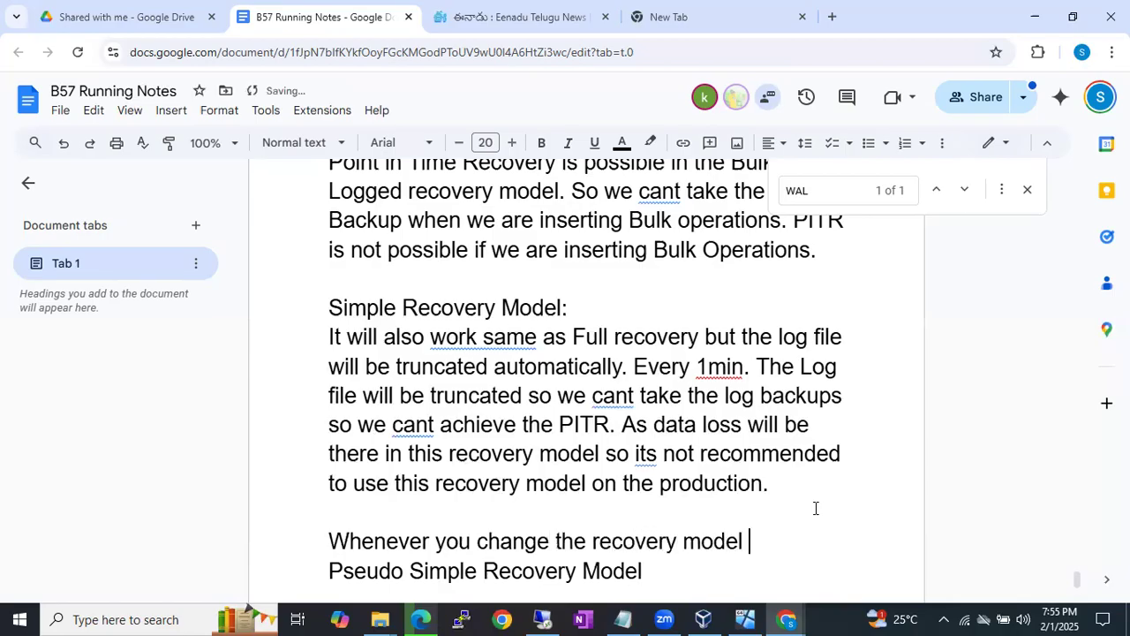
text(we have to take)
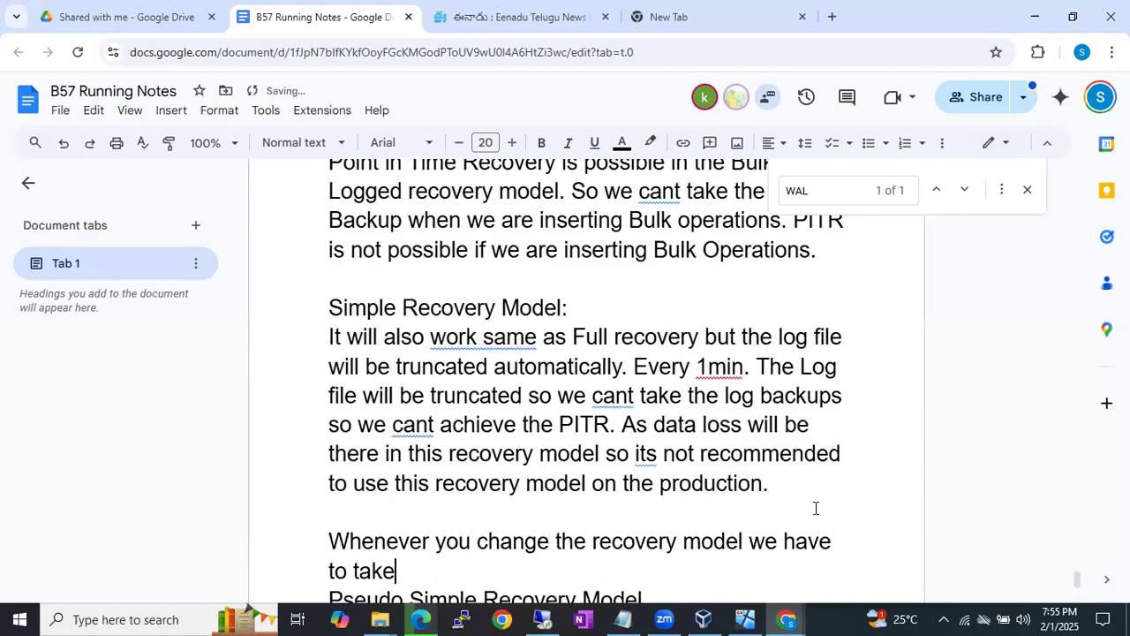
Complete that sentence with "the Full Backup then only new recovery model will be applied." and leave a blank line before the heading.
text( the Full Backu)
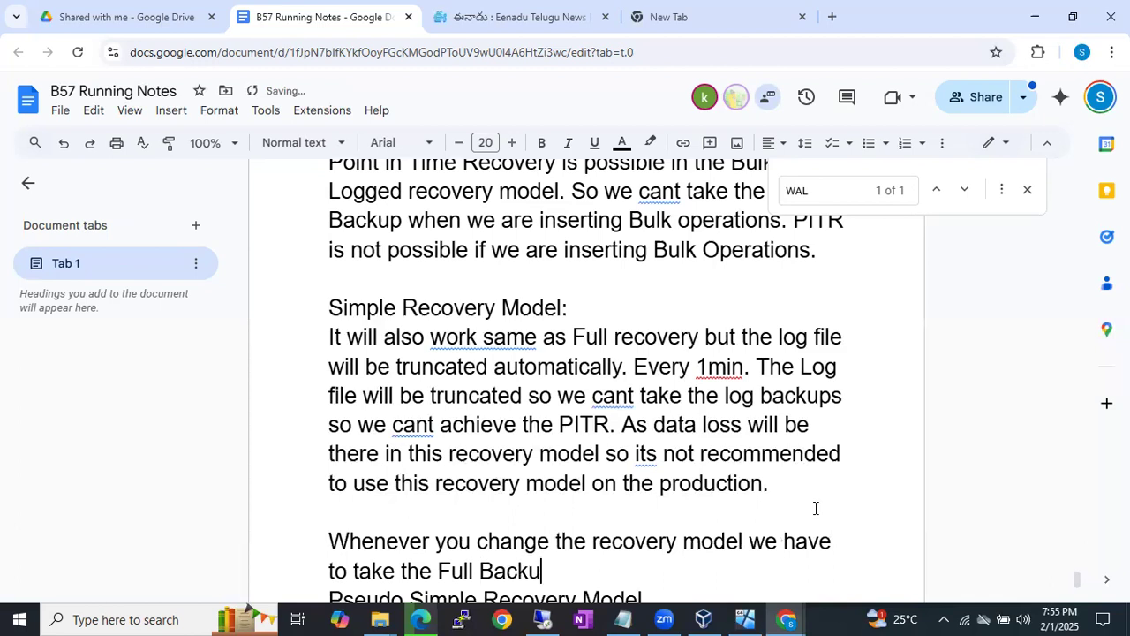
text(p then on)
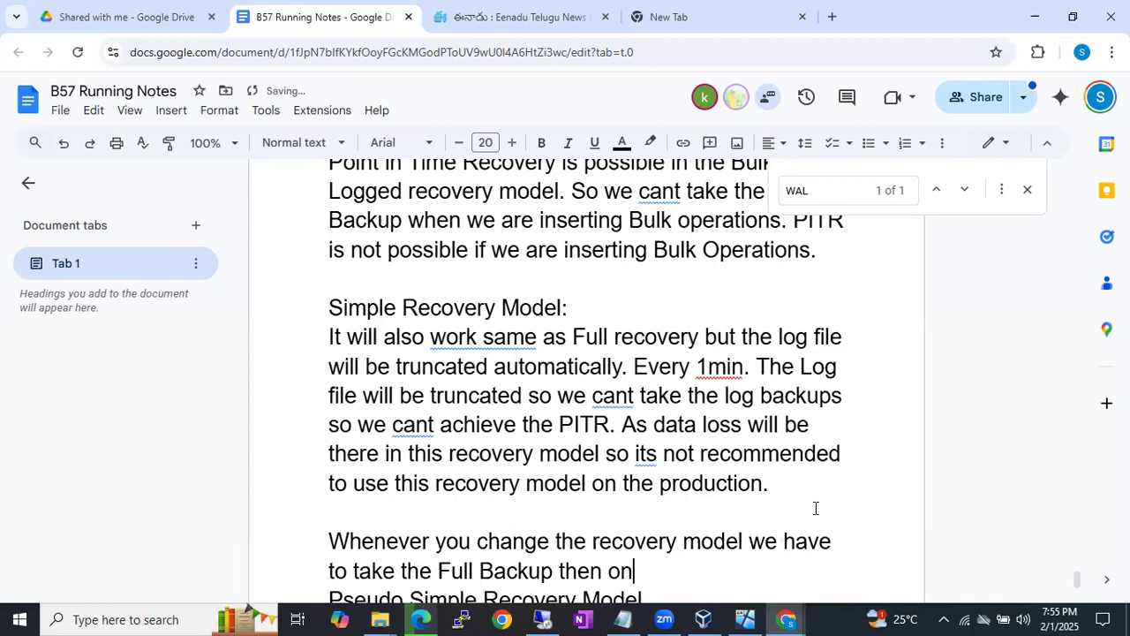
text(ly new recovery )
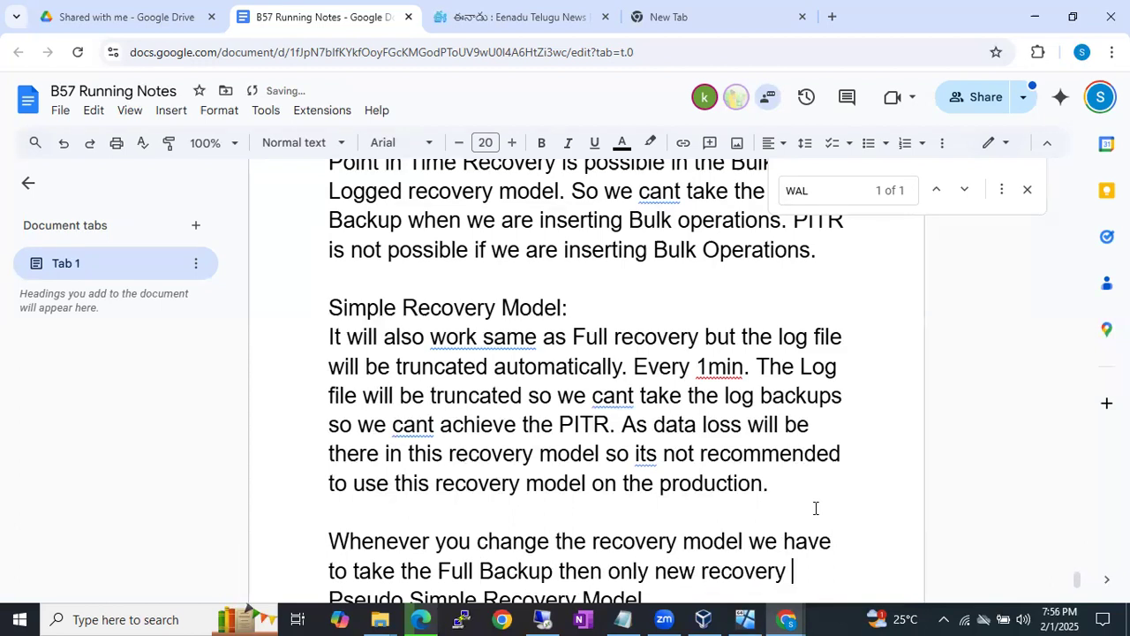
text(model will be ap)
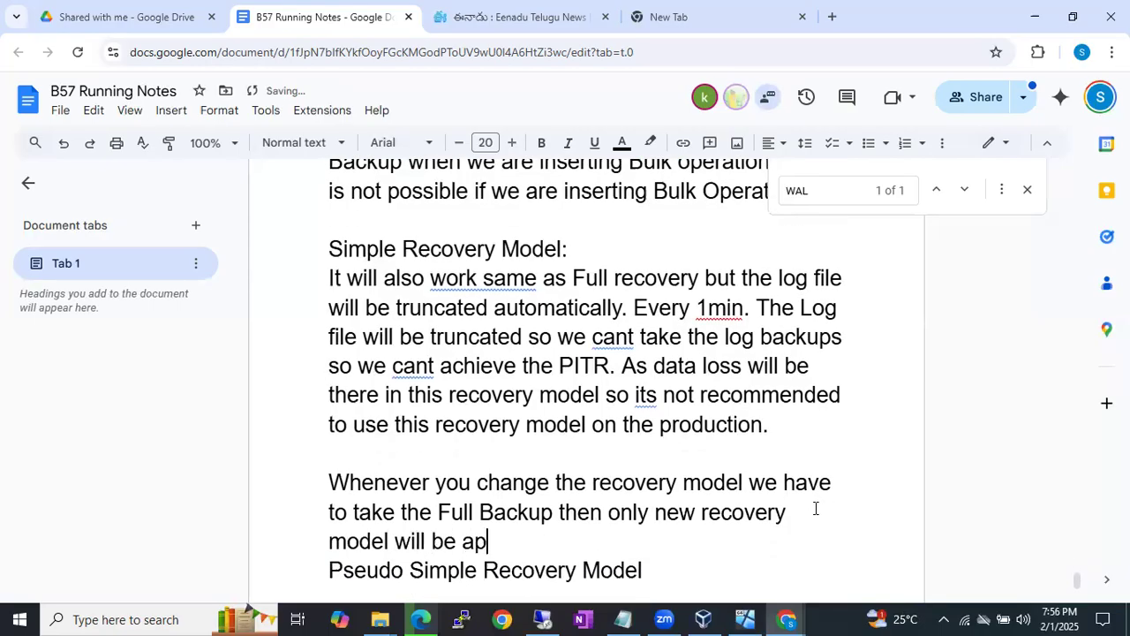
text(plied.)
key(Return)
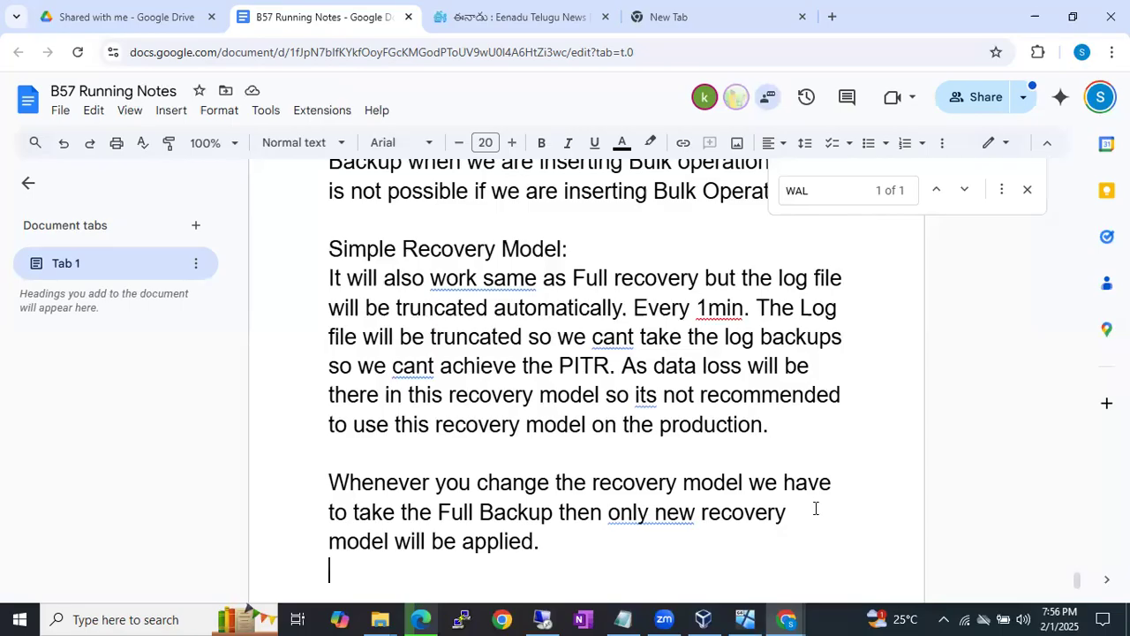
Switch to SQL Server Management Studio and change the Amazon database's recovery model to Bulk-logged, applying the change.
click(560, 616)
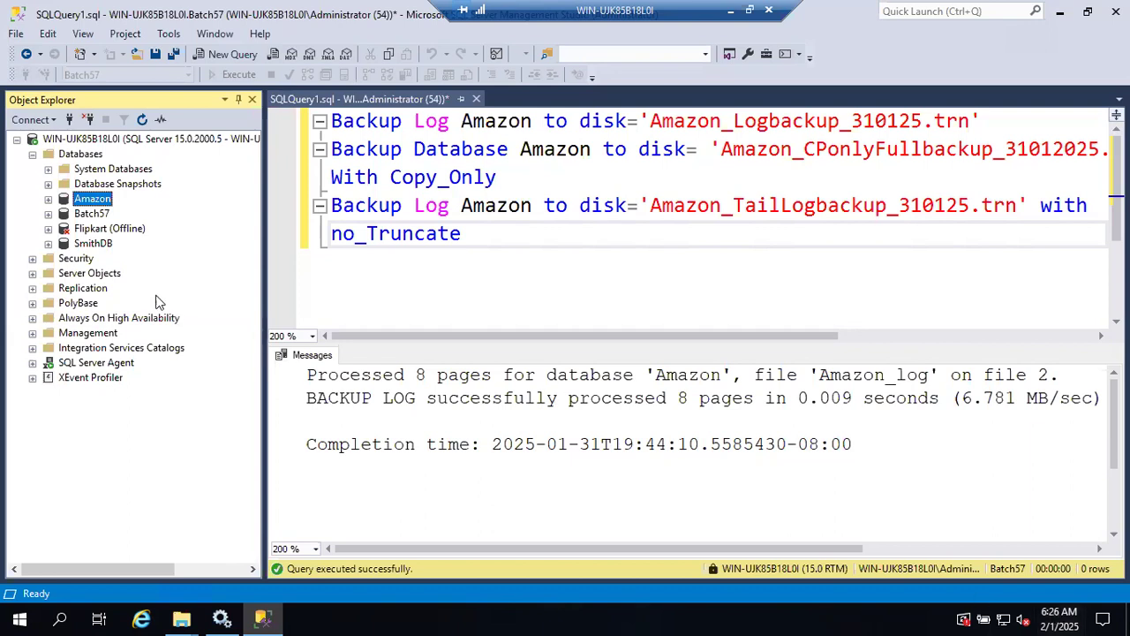
right_click(89, 203)
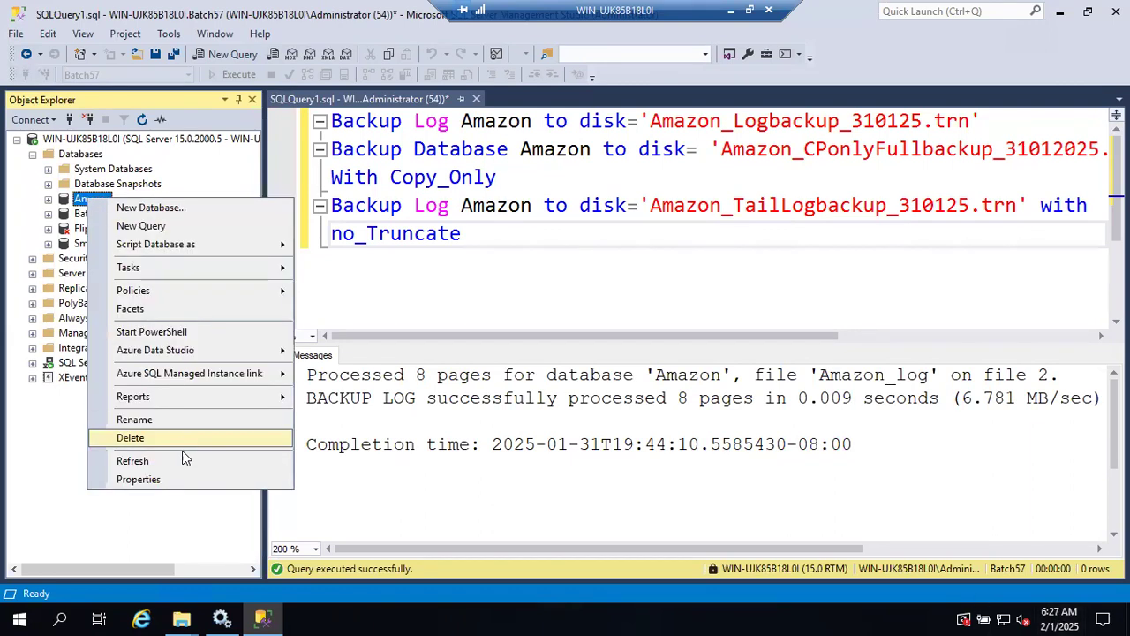
click(182, 480)
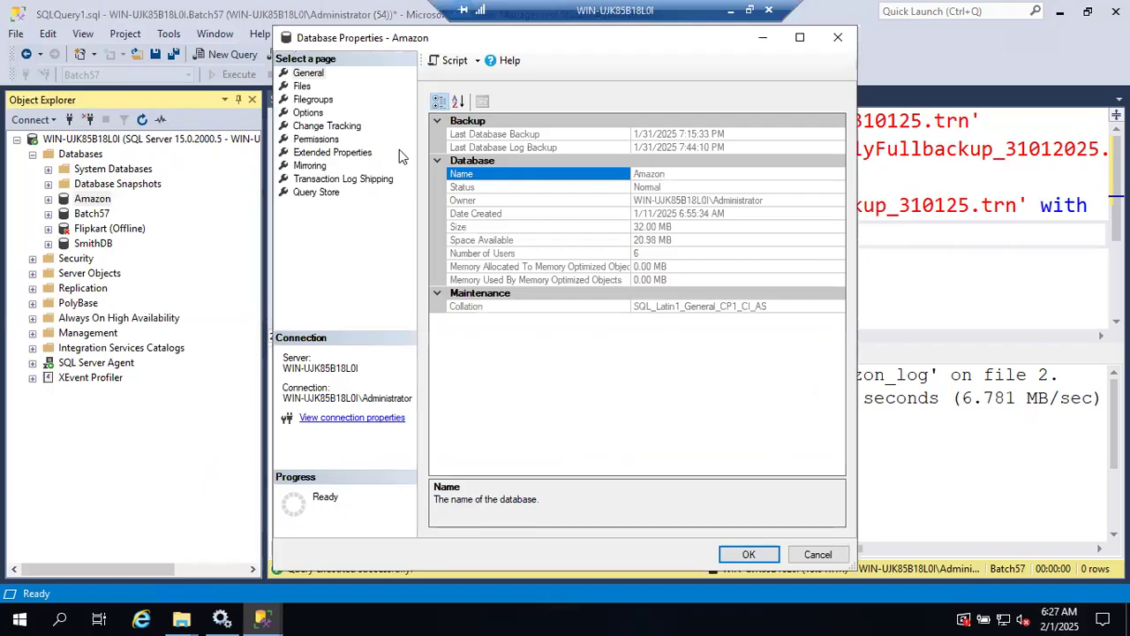
click(304, 113)
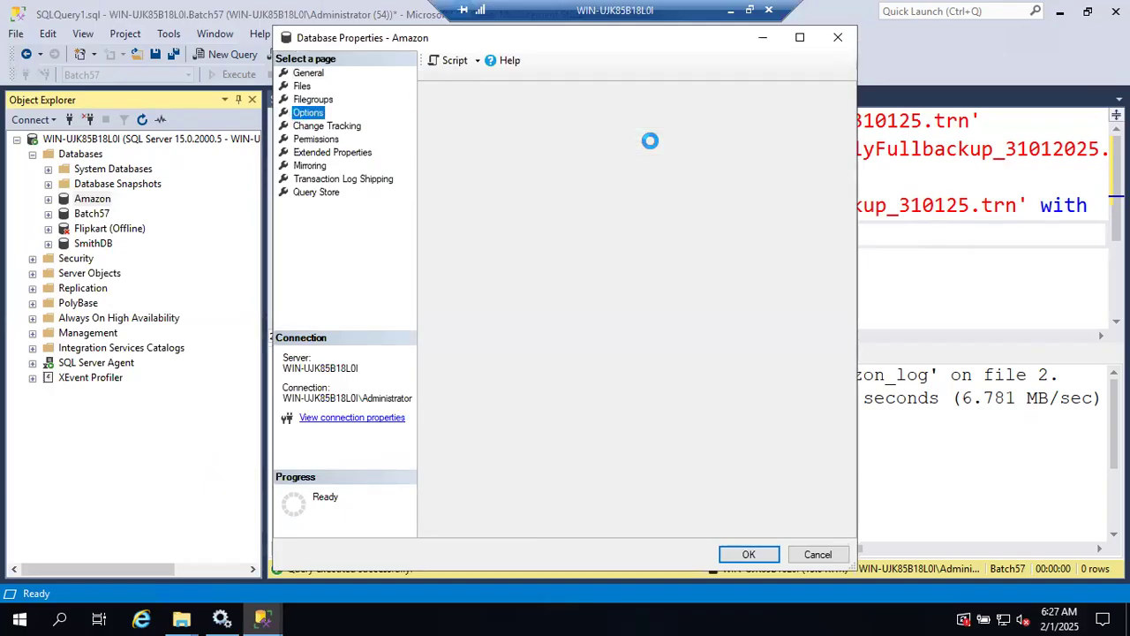
click(602, 121)
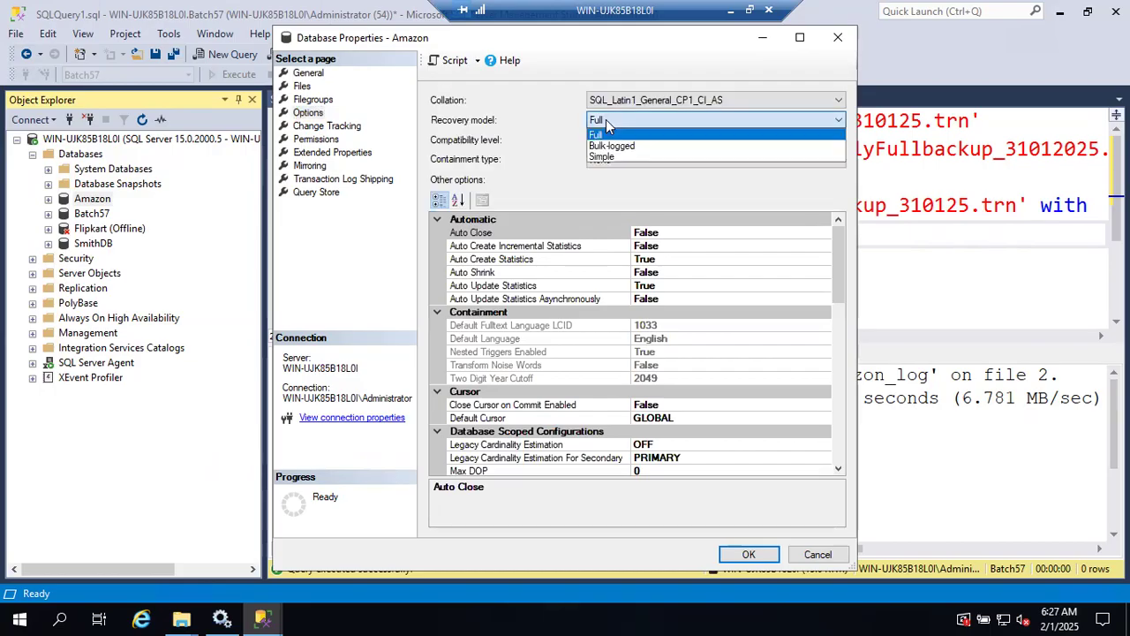
click(605, 148)
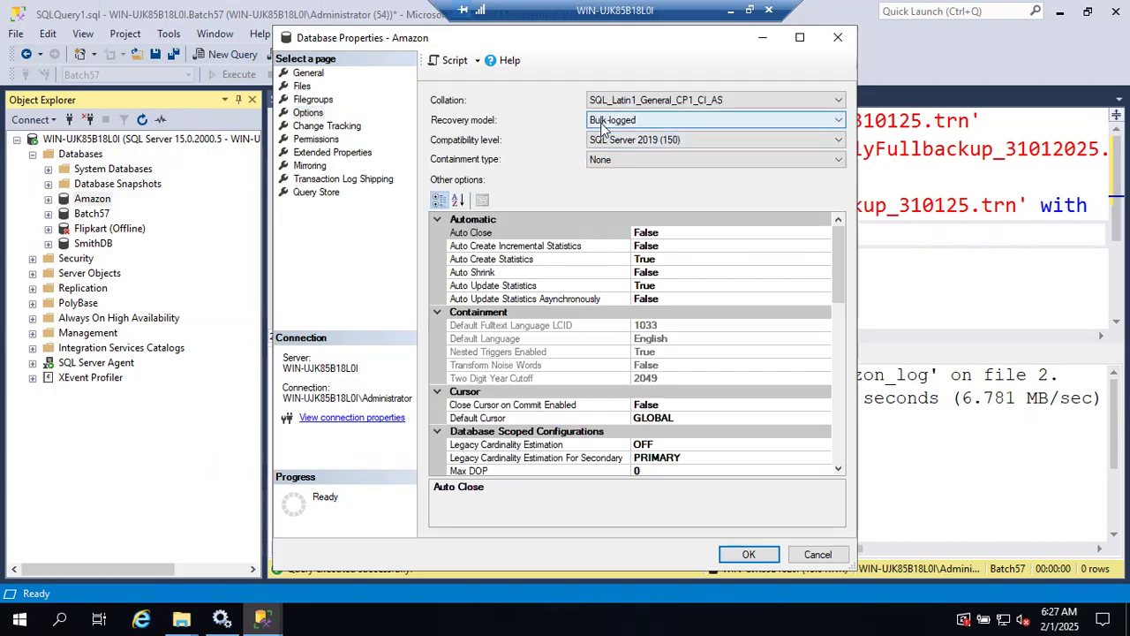
click(606, 121)
click(609, 146)
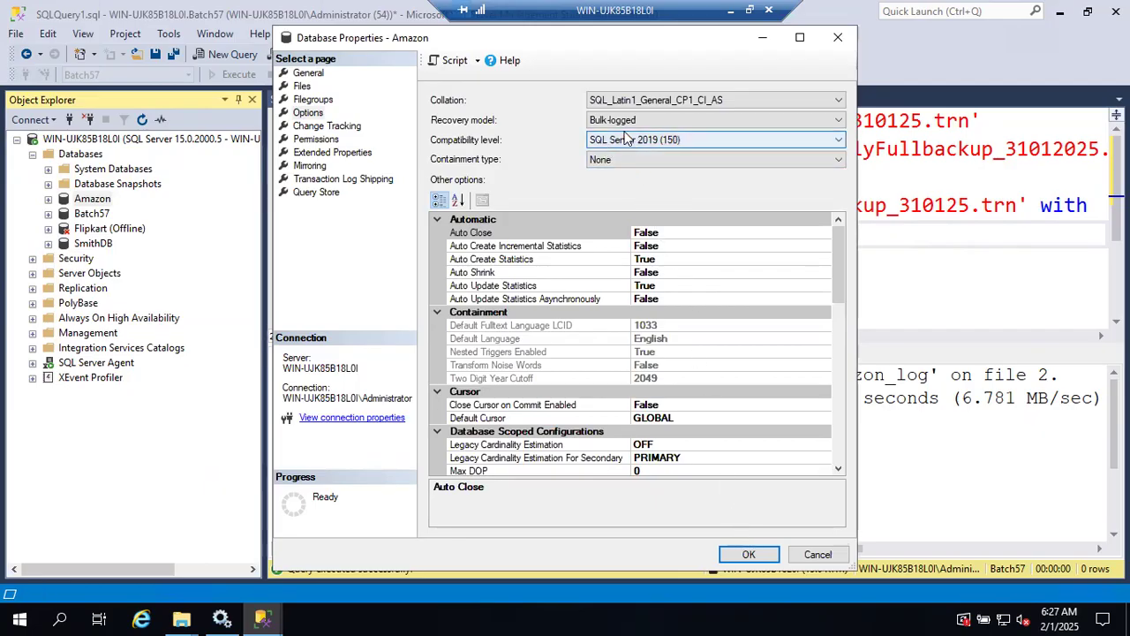
click(748, 555)
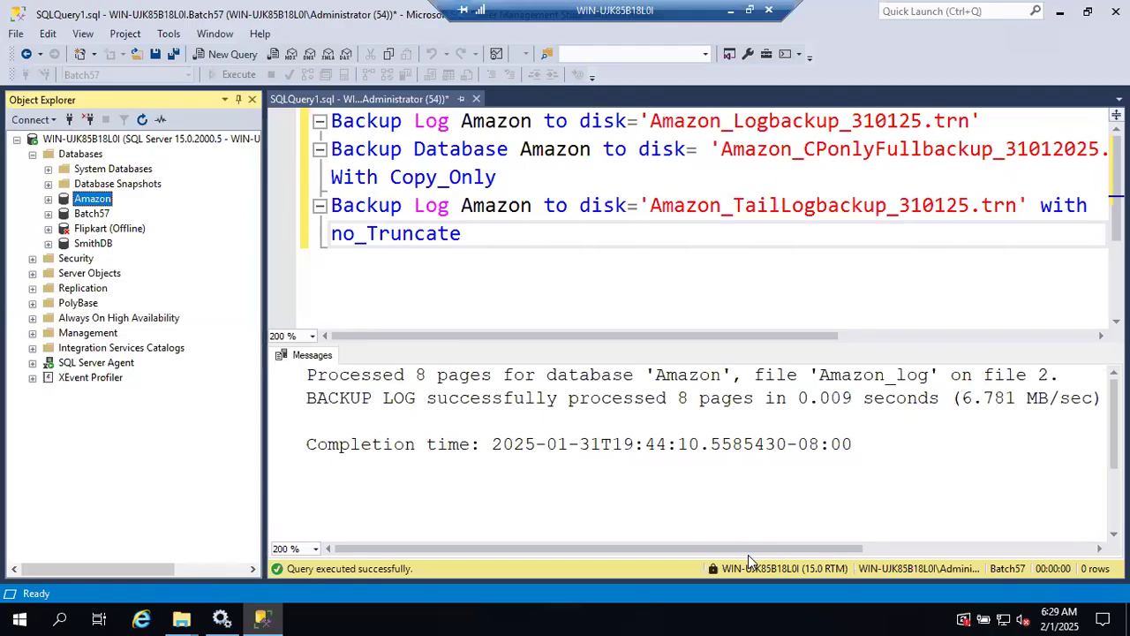
Check the recovery model in the Amazon database's property options and close the properties without making changes.
right_click(90, 202)
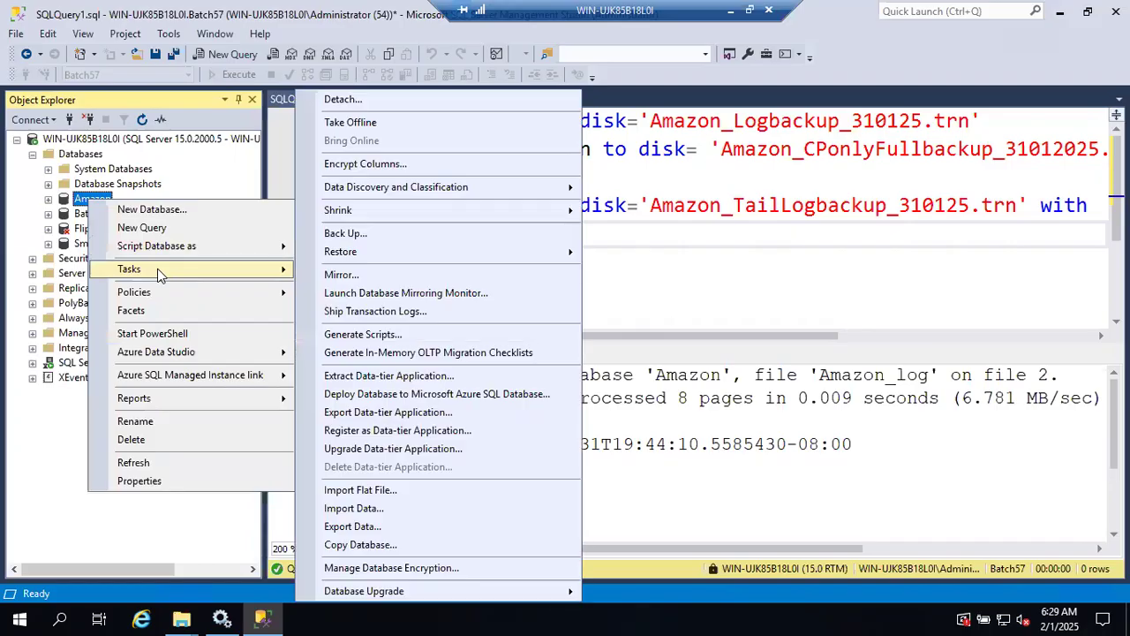
click(145, 482)
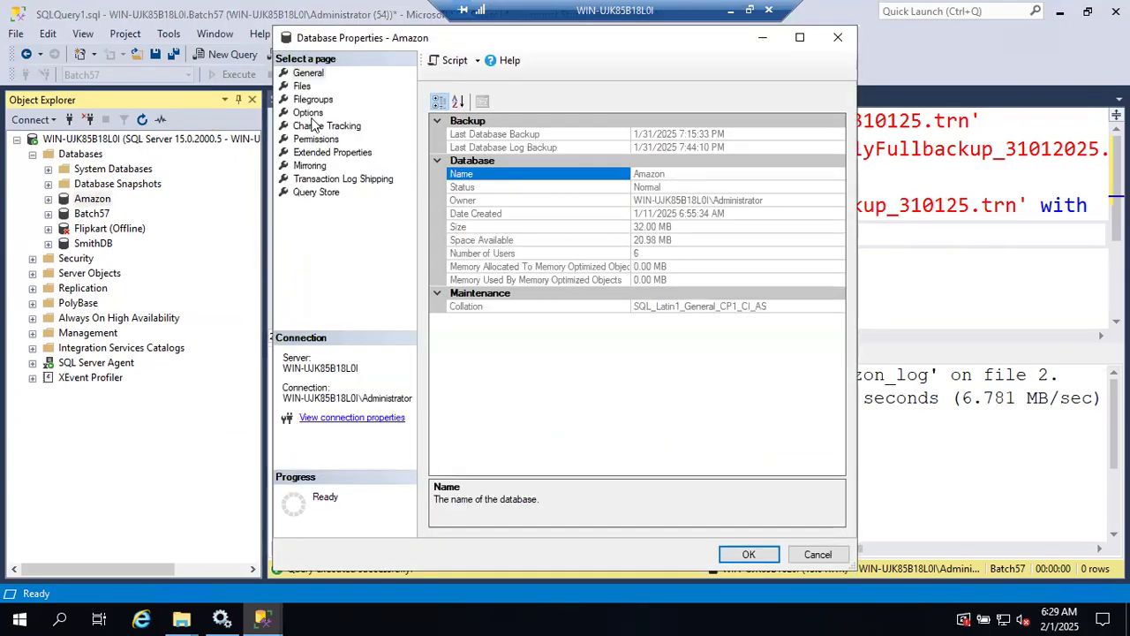
click(306, 114)
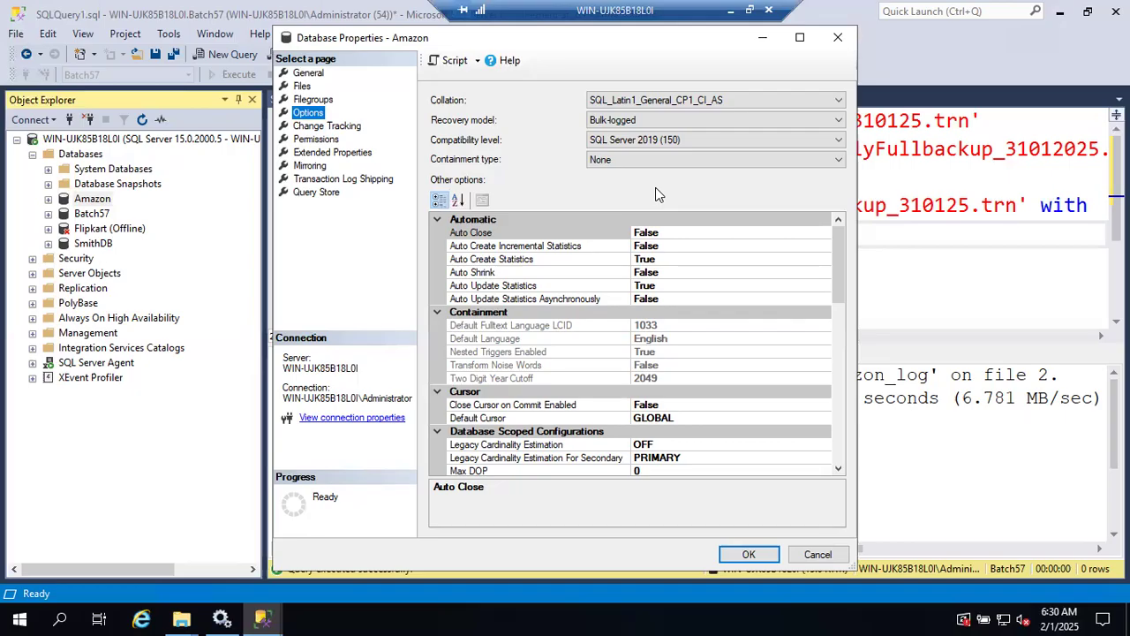
click(817, 553)
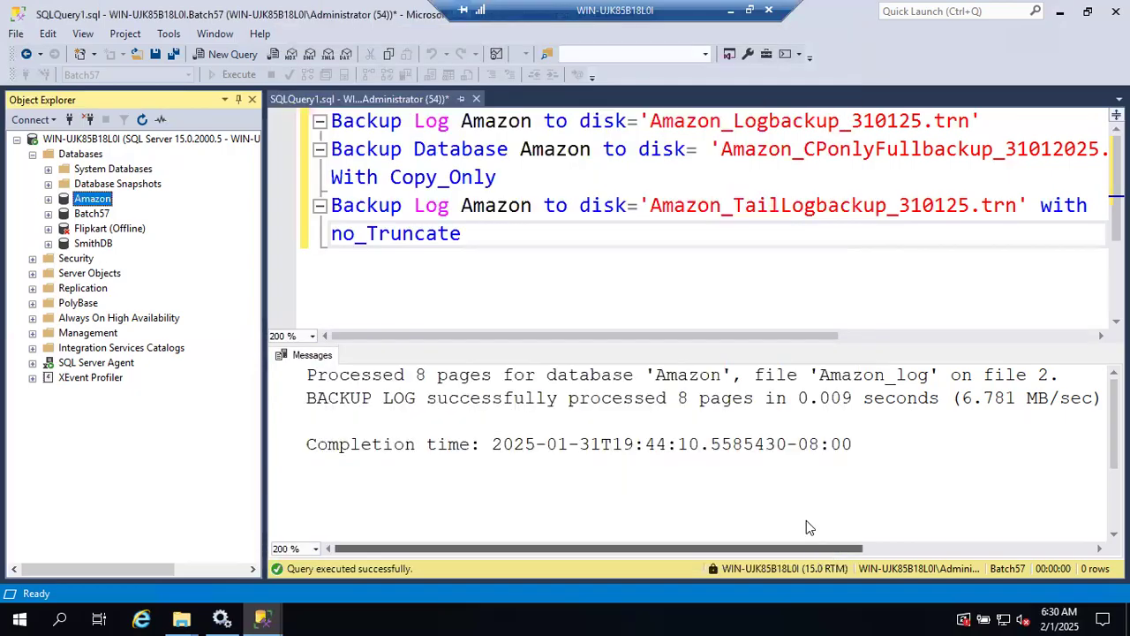
Switch to the Google Docs notes and begin a paragraph under Pseudo Simple Recovery Model with "When you change the recovery model from any to any".
click(729, 11)
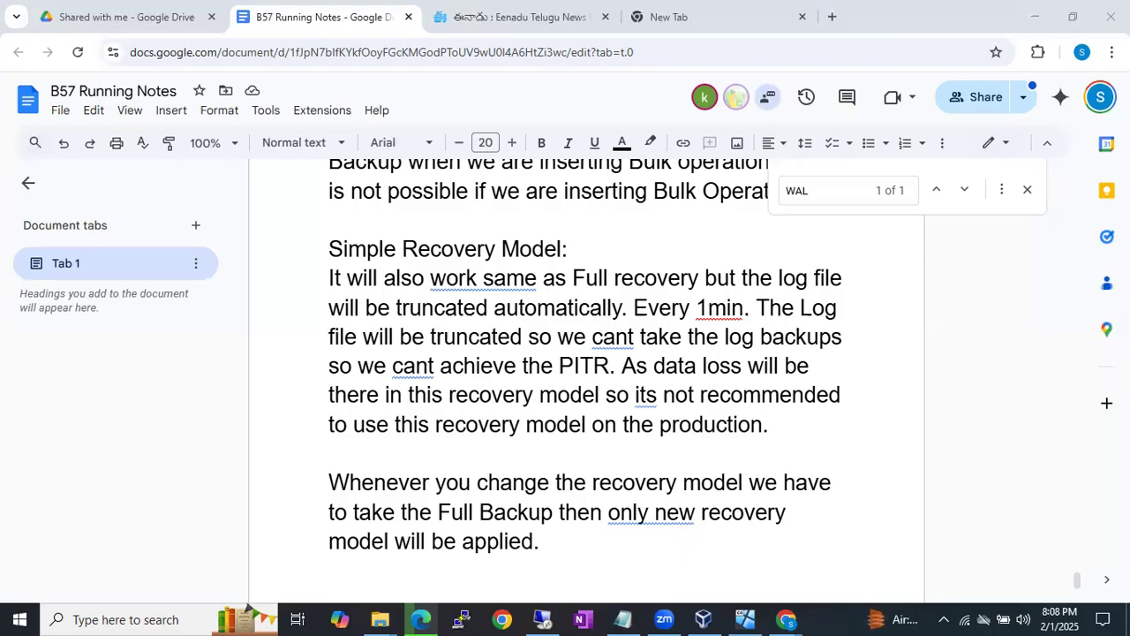
click(541, 618)
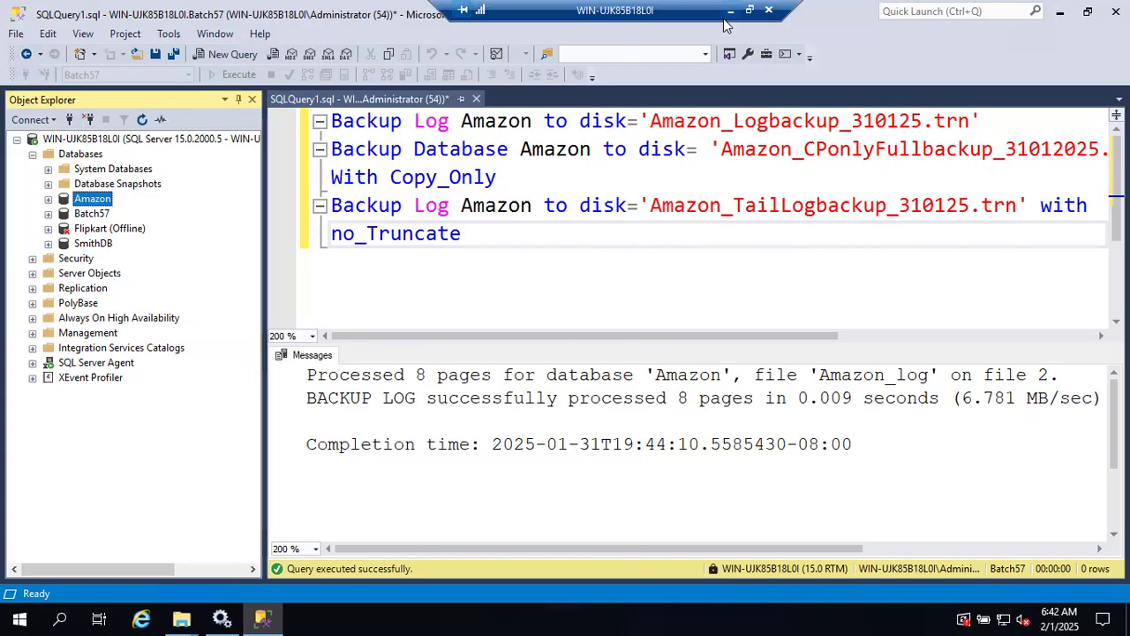
click(729, 11)
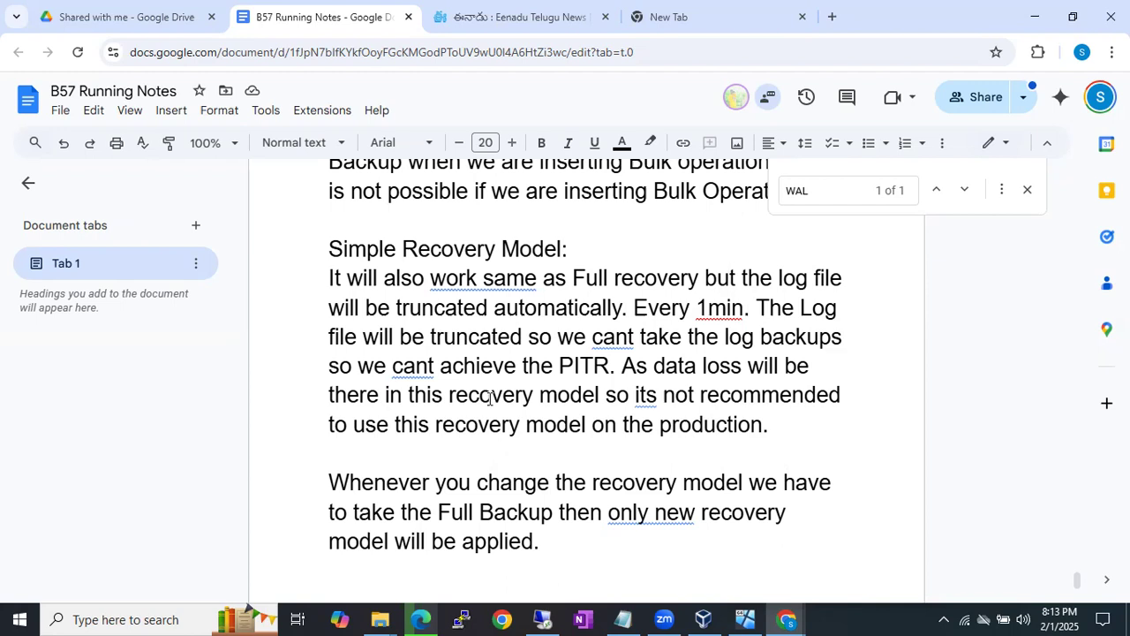
scroll(563, 483, down, 2)
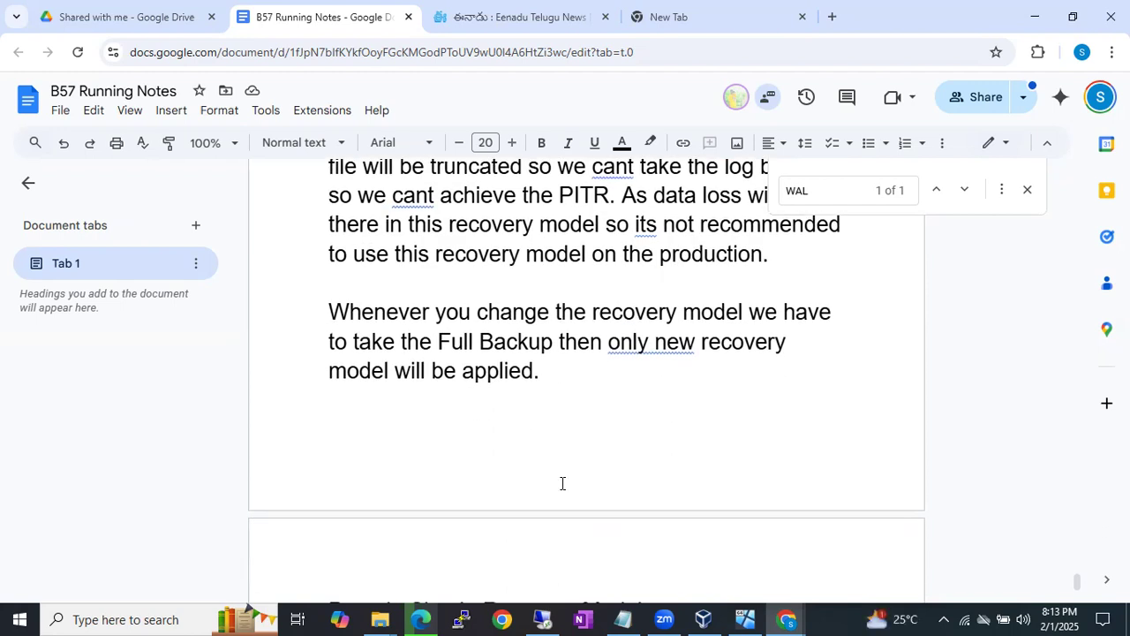
scroll(563, 483, down, 3)
click(624, 434)
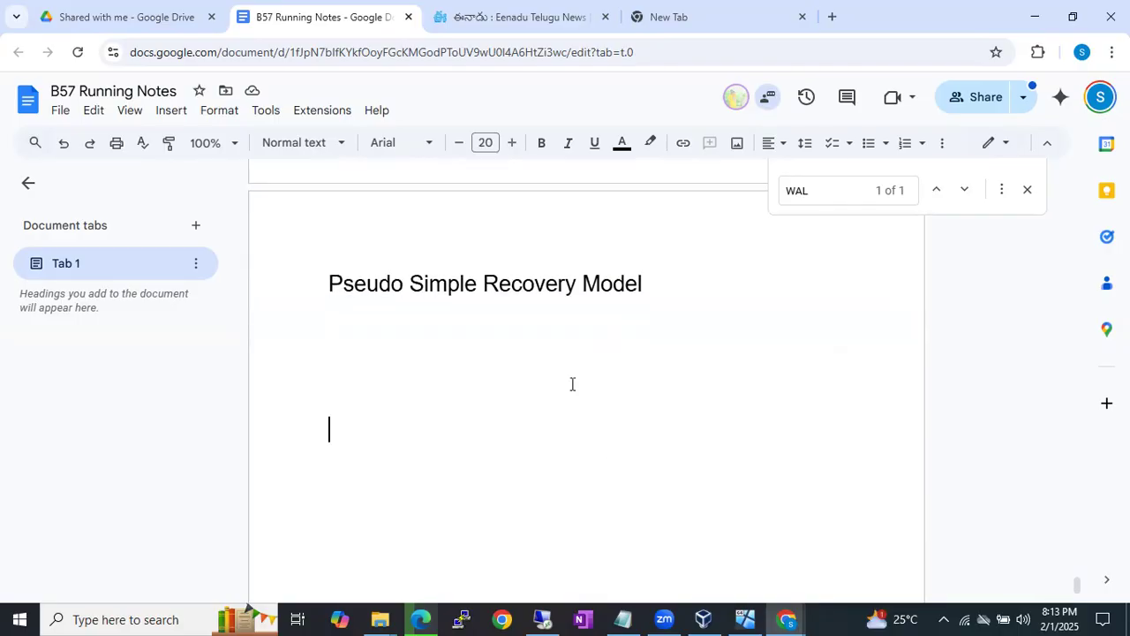
key(Up)
key(Up)
key(Up)
text(S)
key(BackSpace)
text(W)
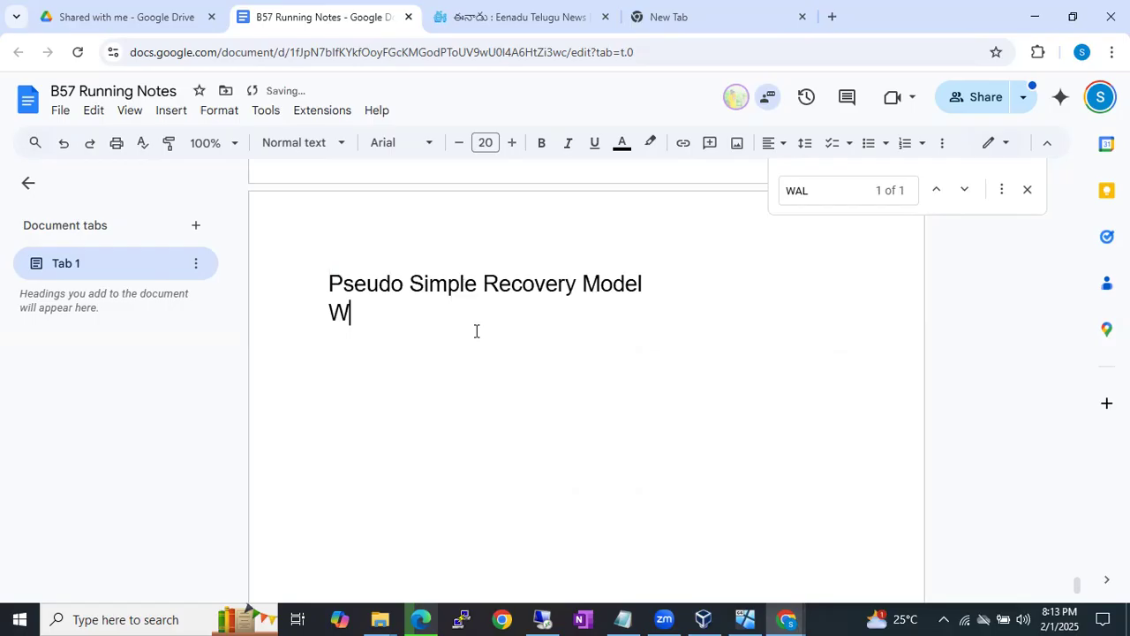
text(hen yo)
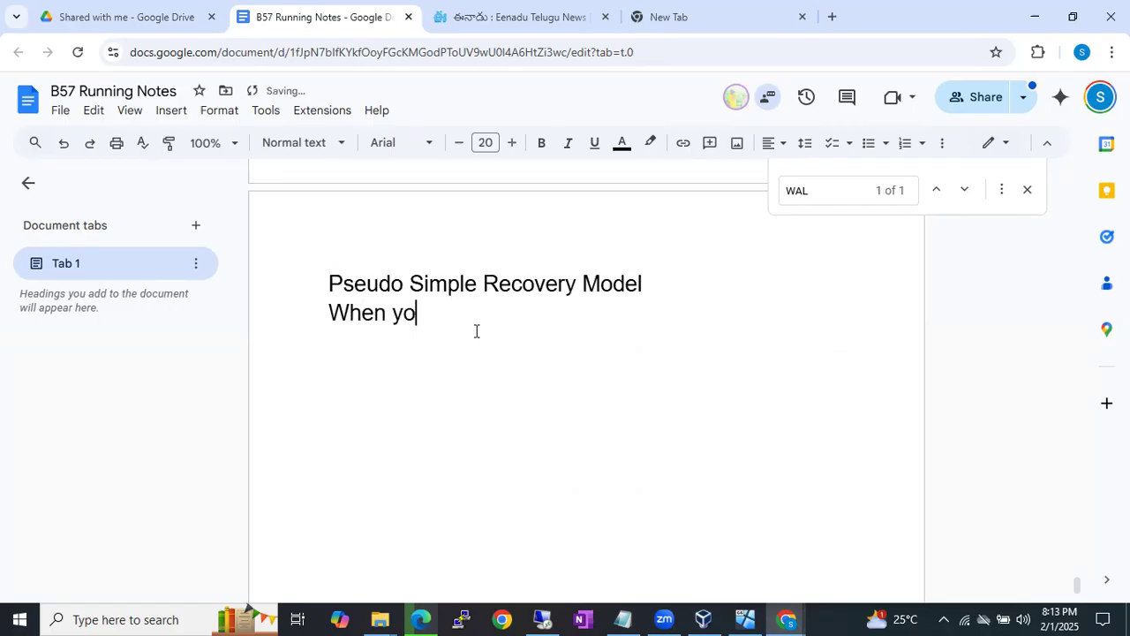
text(u change the recovery)
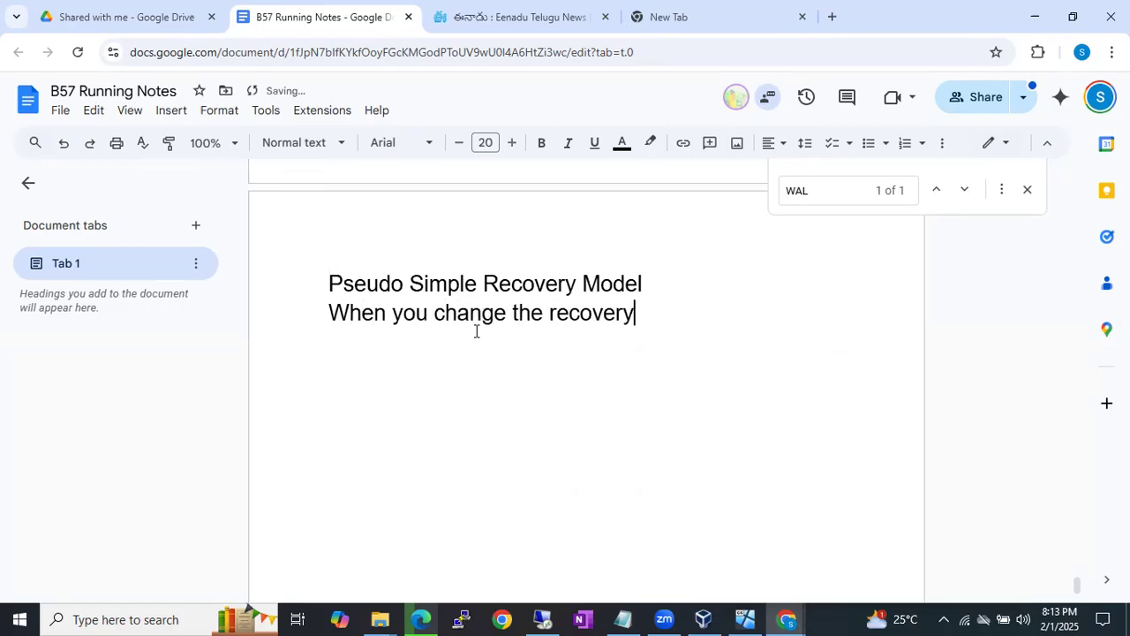
text( model from )
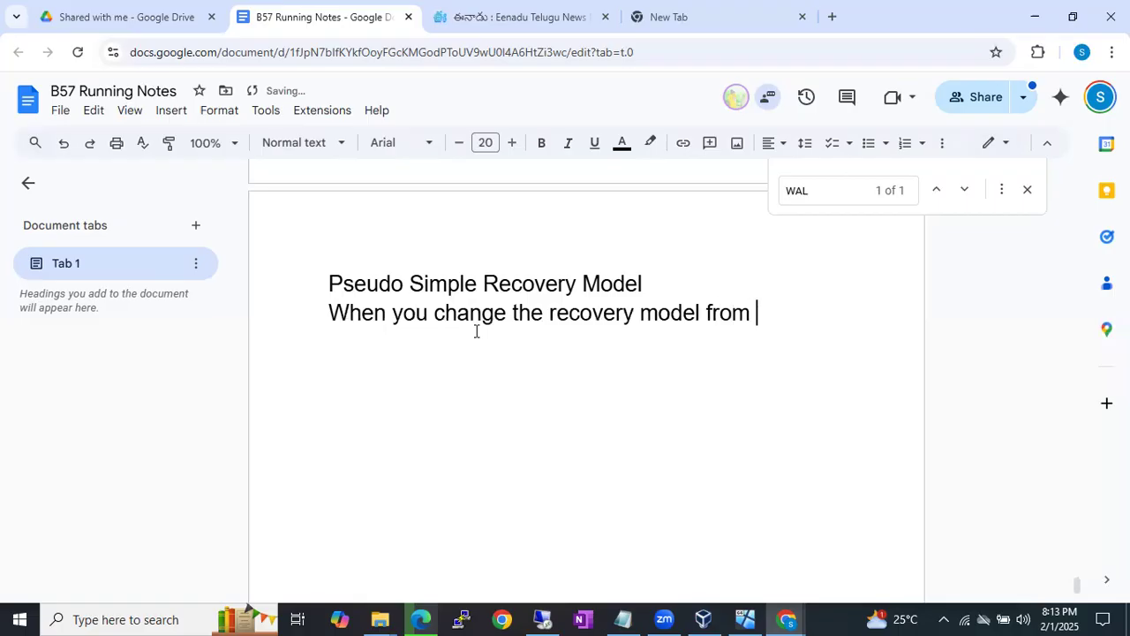
text(any to any)
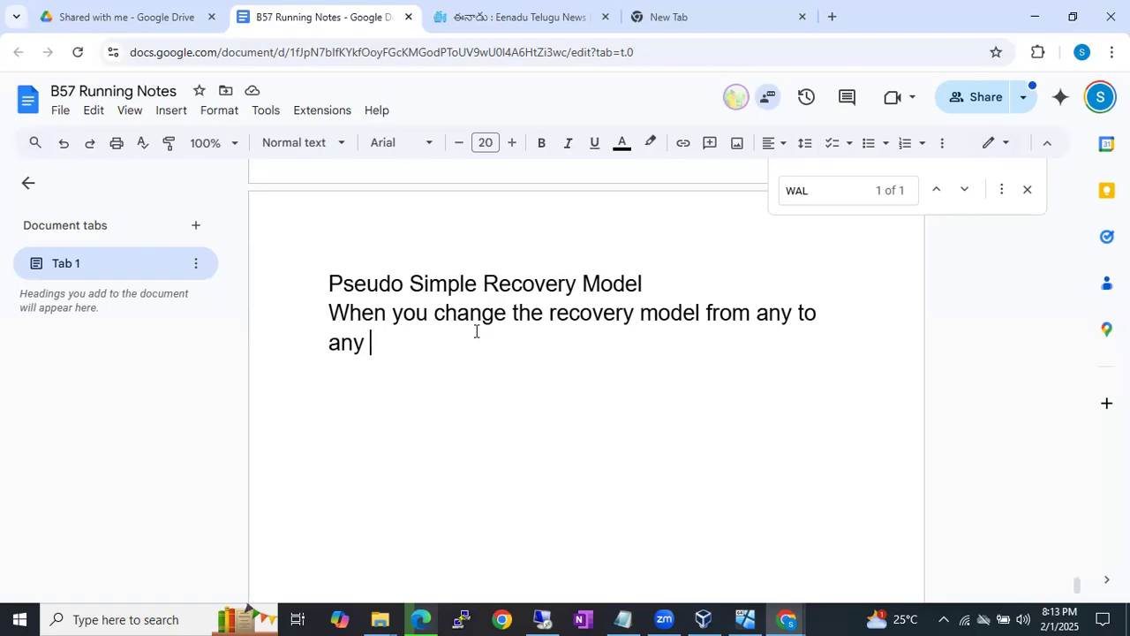
Continue the sentence with "you have to take the full backup immediately otherwise it will behave like its in old recovery model".
text(you have to take the full bakcup immediately otherwise it will behave like its in old reco)
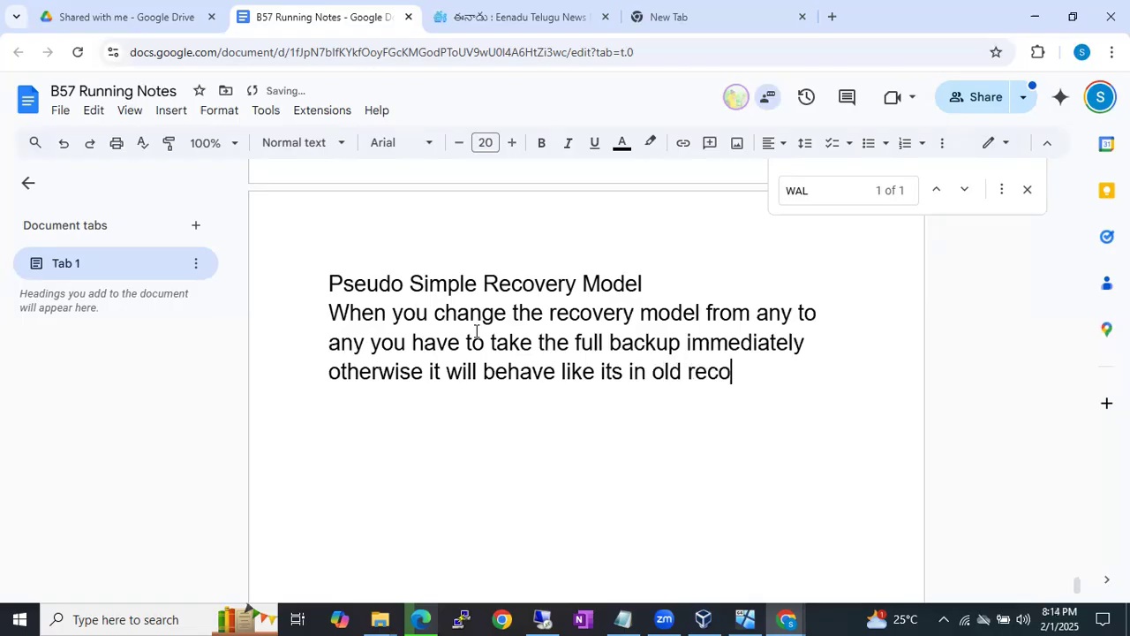
text(vye rmod)
key(BackSpace)
key(BackSpace)
key(BackSpace)
key(BackSpace)
key(BackSpace)
text(y)
key(BackSpace)
key(BackSpace)
key(BackSpace)
key(BackSpace)
text(very model da)
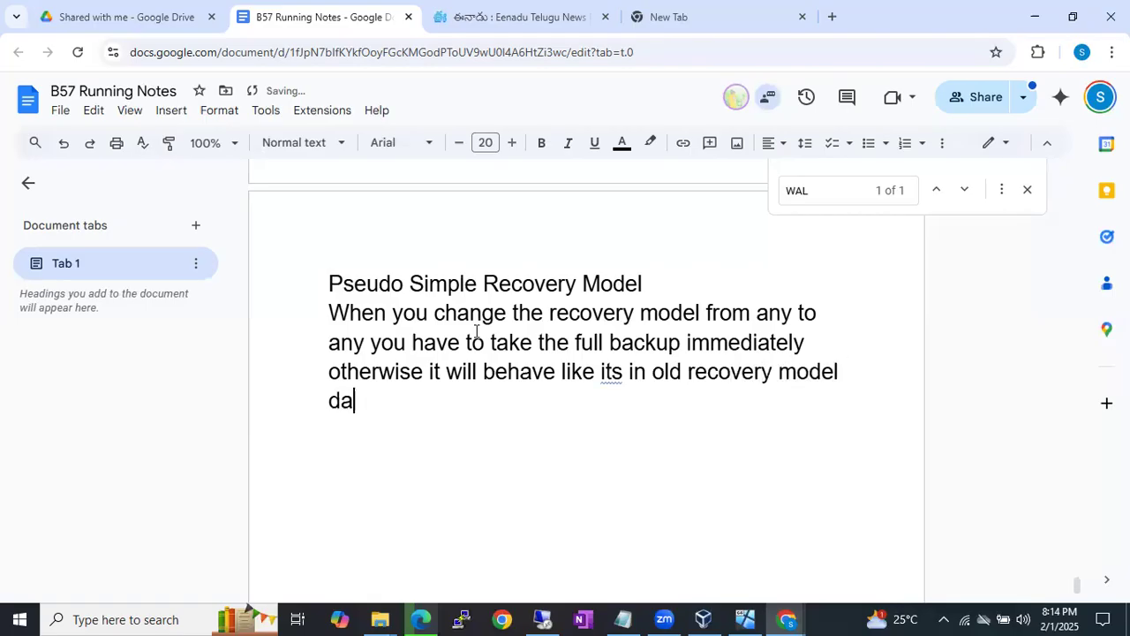
Finish the paragraph with "database only. This state is called Pseudo simple recovery model", correcting the misspelled word database.
text(tabaes only)
key(BackSpace)
text(. This state is called Pseudo s)
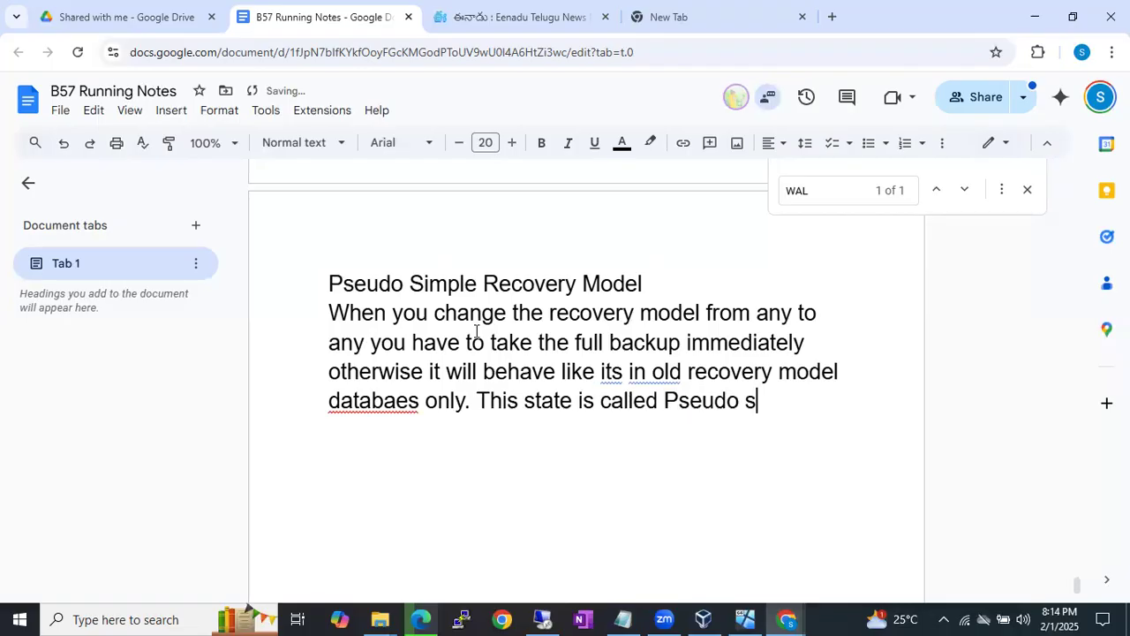
text(imple recovery mod)
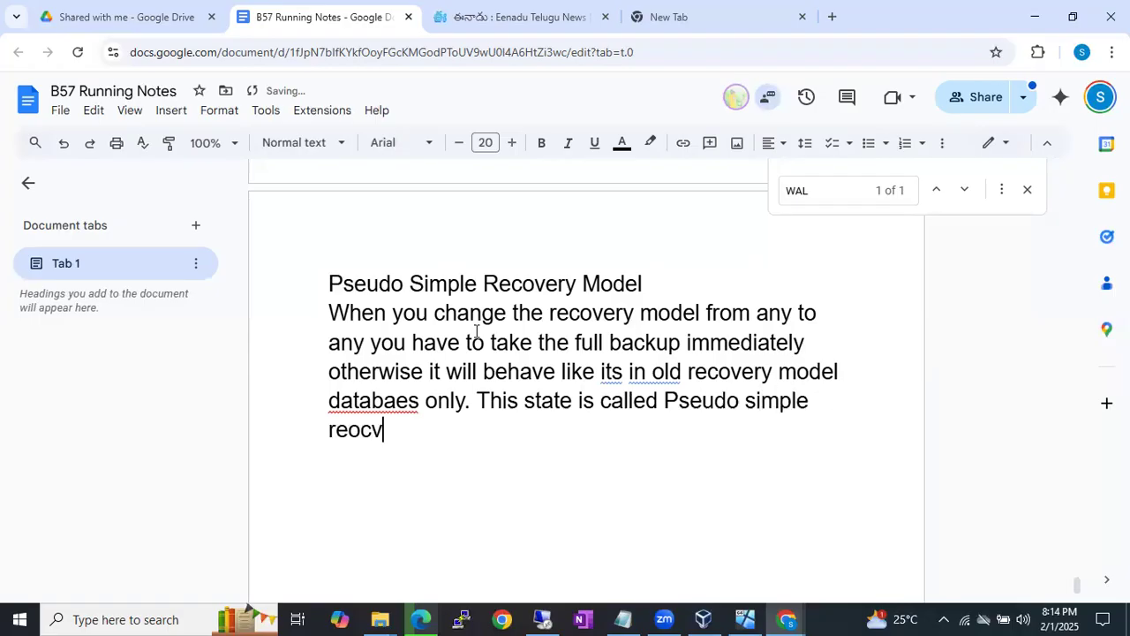
text(el)
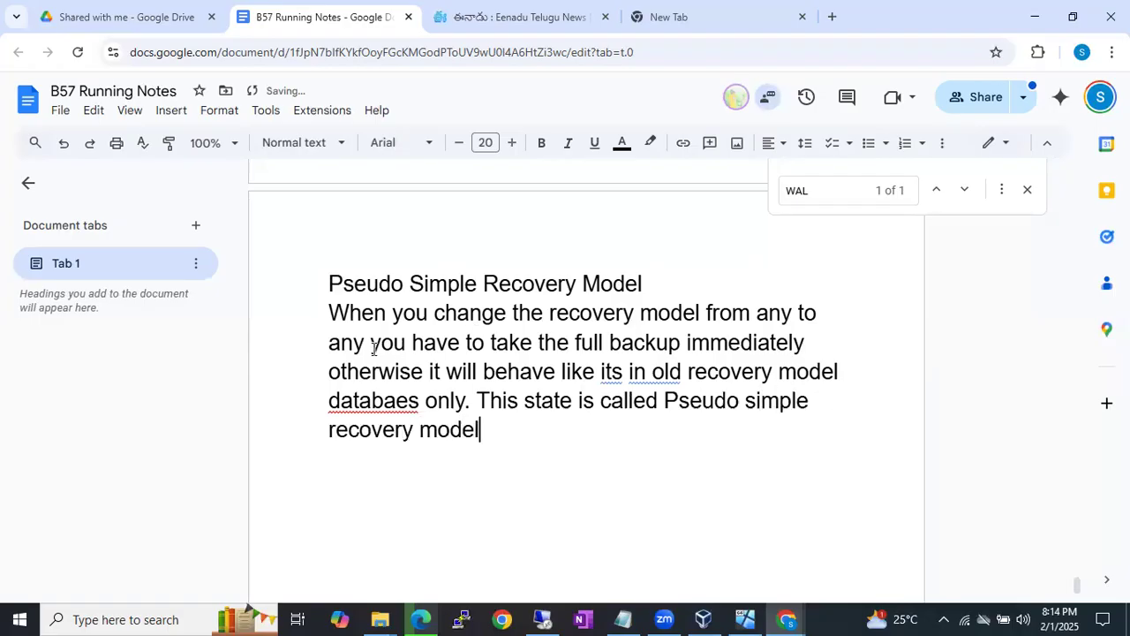
click(354, 401)
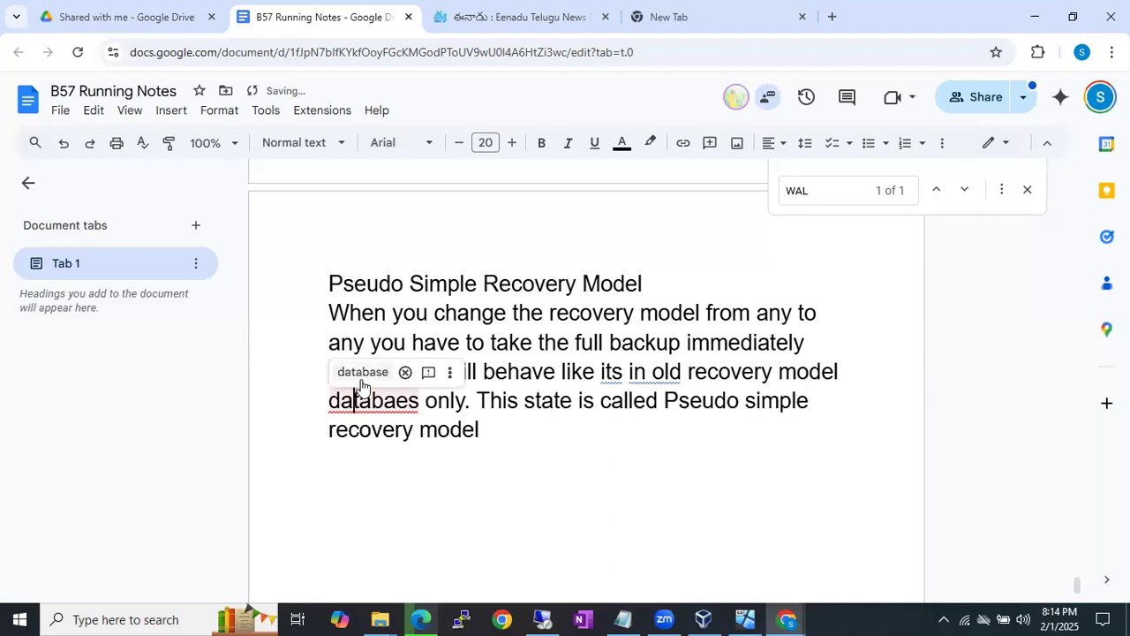
click(365, 373)
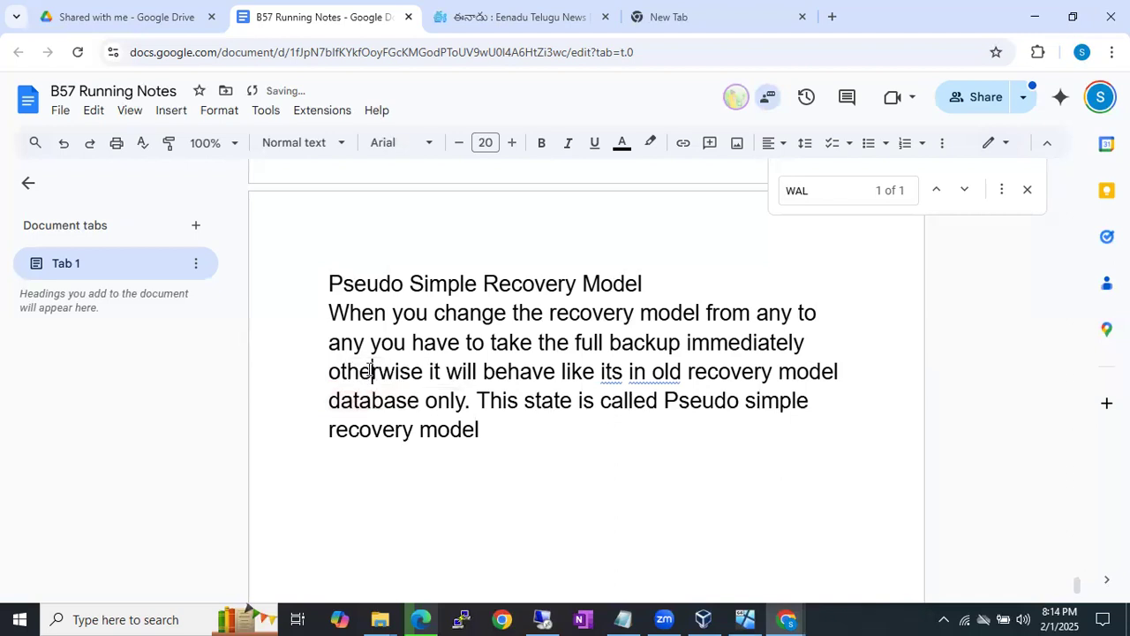
Add the heading "REstoring A Database:" one blank line below the Pseudo Simple Recovery Model paragraph and start a new line under it.
click(497, 465)
key(Return)
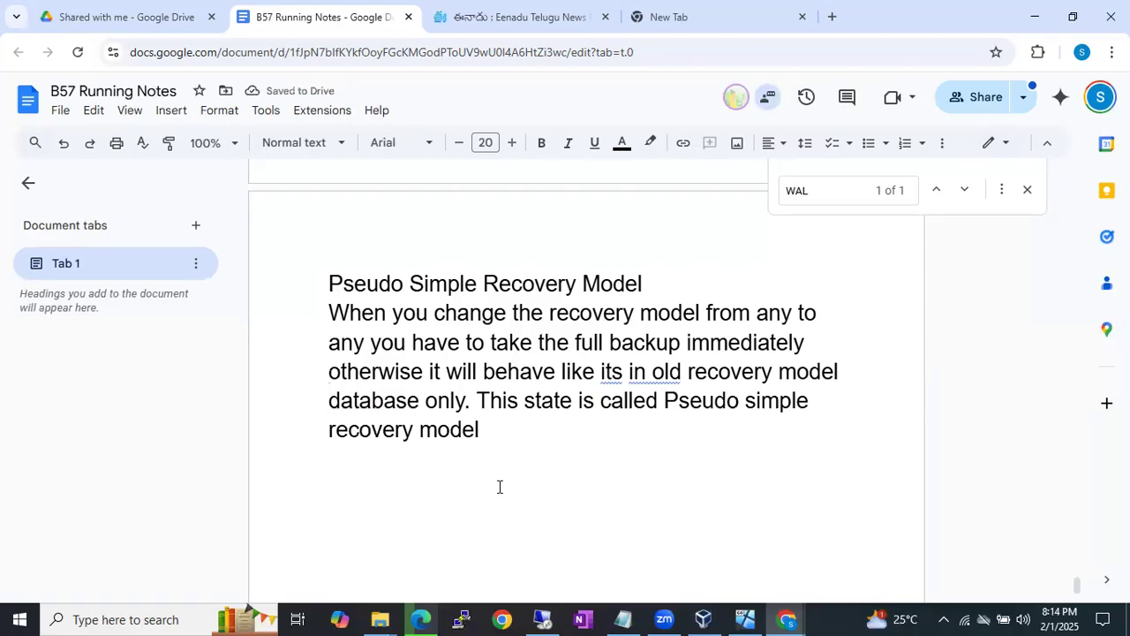
text(RE)
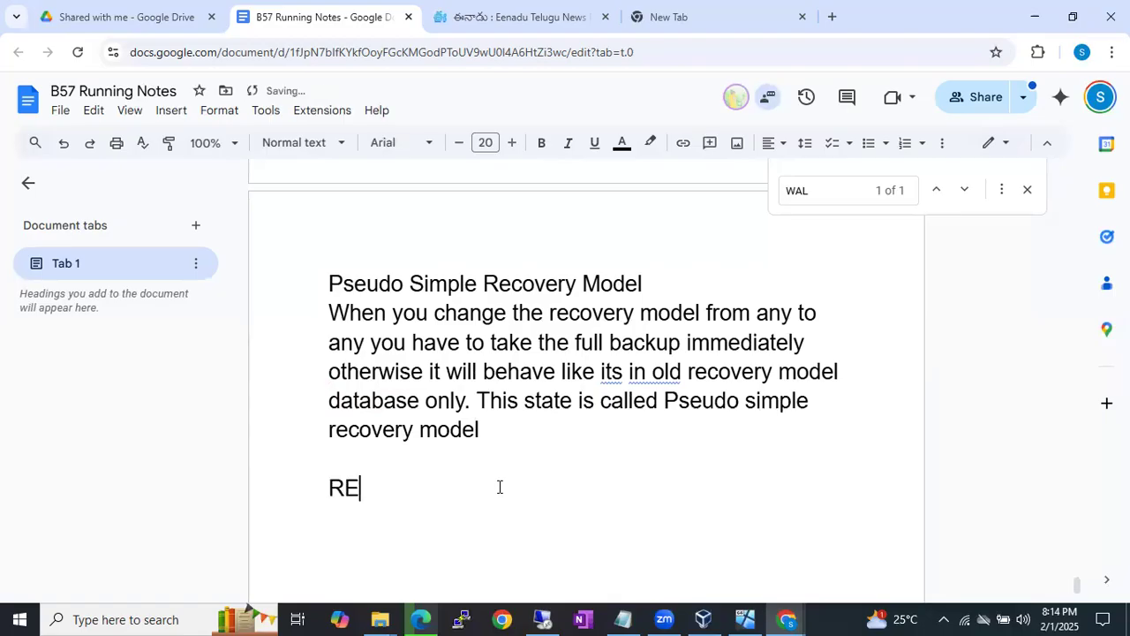
text(storing )
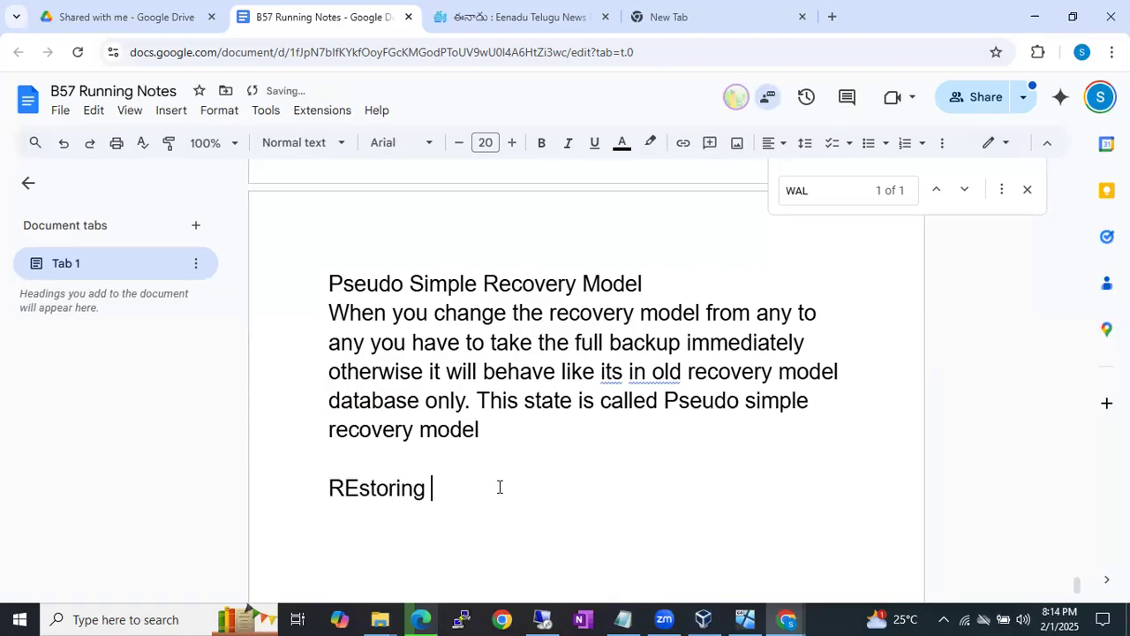
text(A Database)
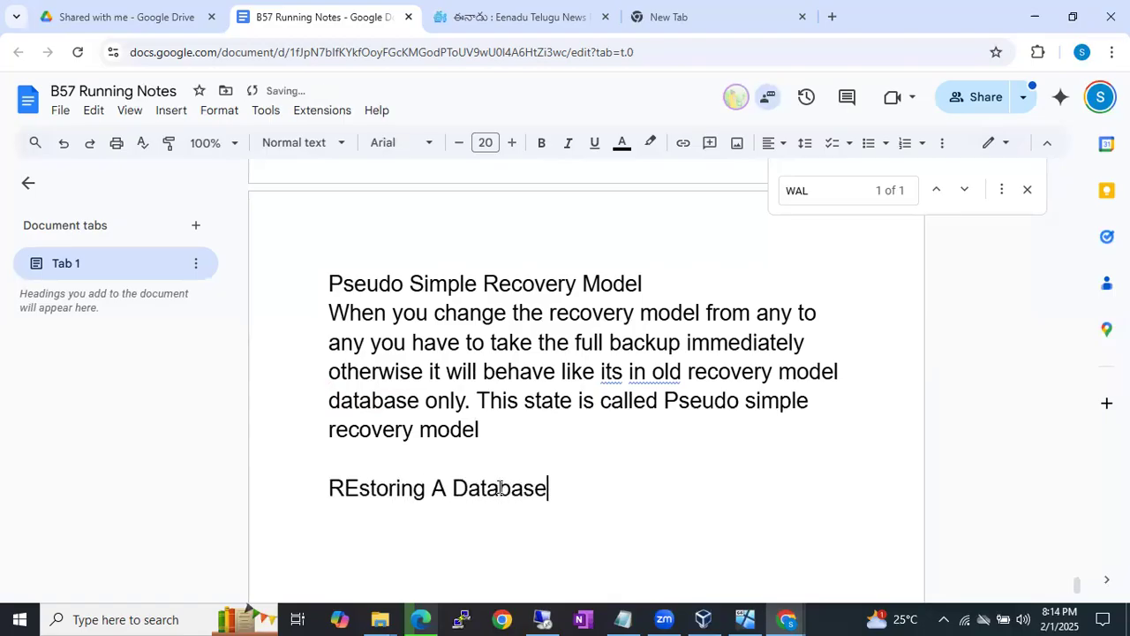
text(:)
key(Return)
Switch to SQL Server Management Studio and add three copies of the Backup Database Amazon line below the tail log backup statement, after a blank line.
click(545, 618)
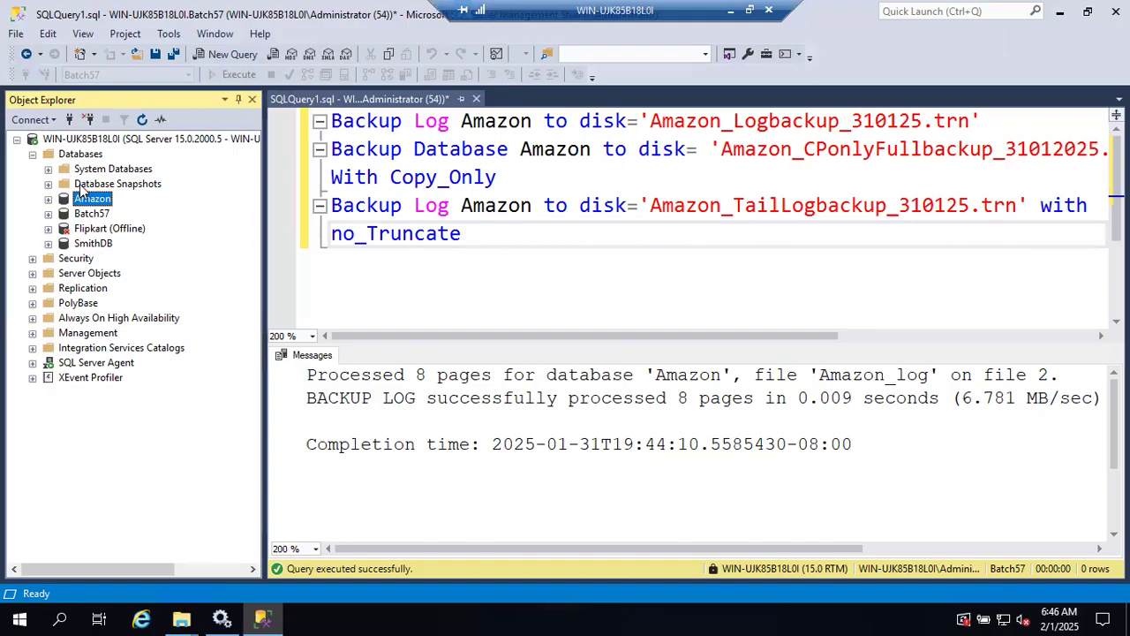
click(543, 276)
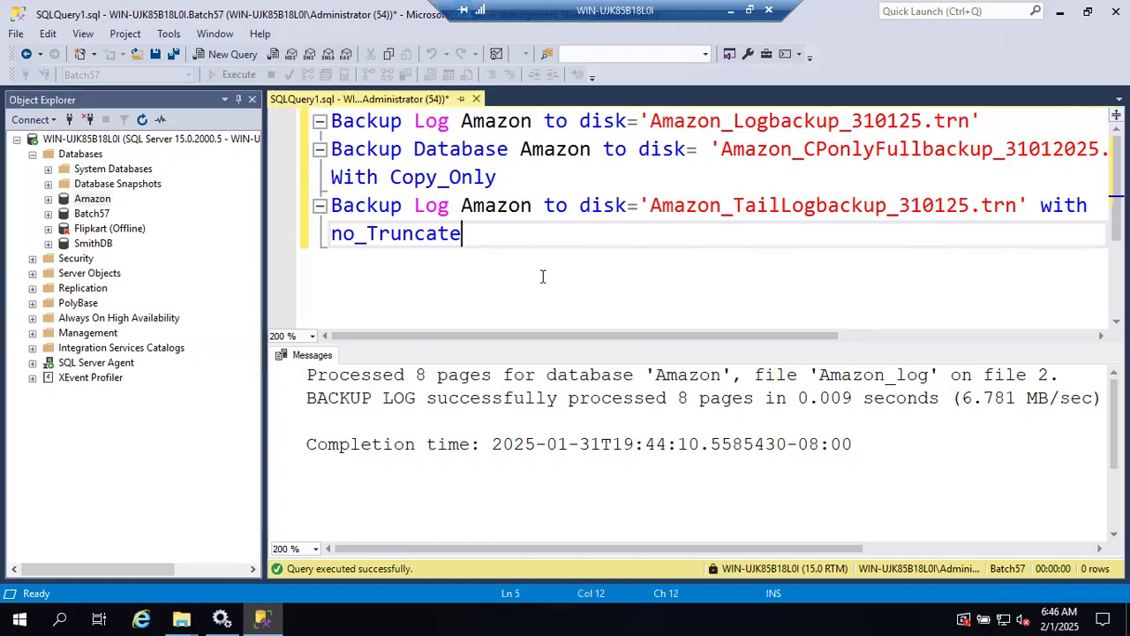
key(Return)
key(Return)
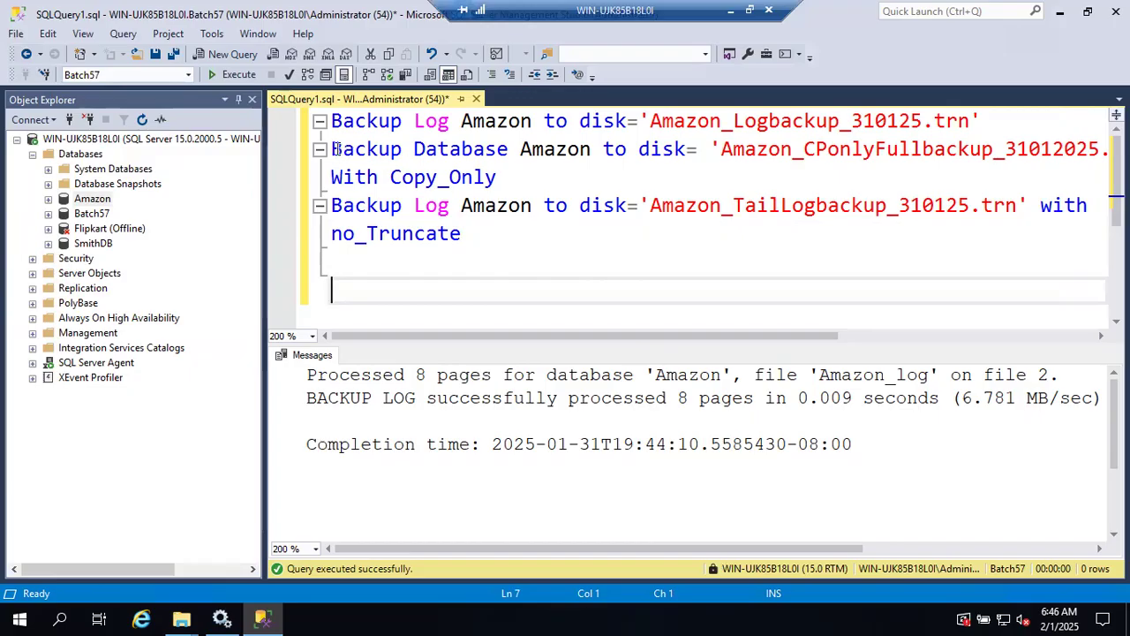
drag(333, 150, 404, 150)
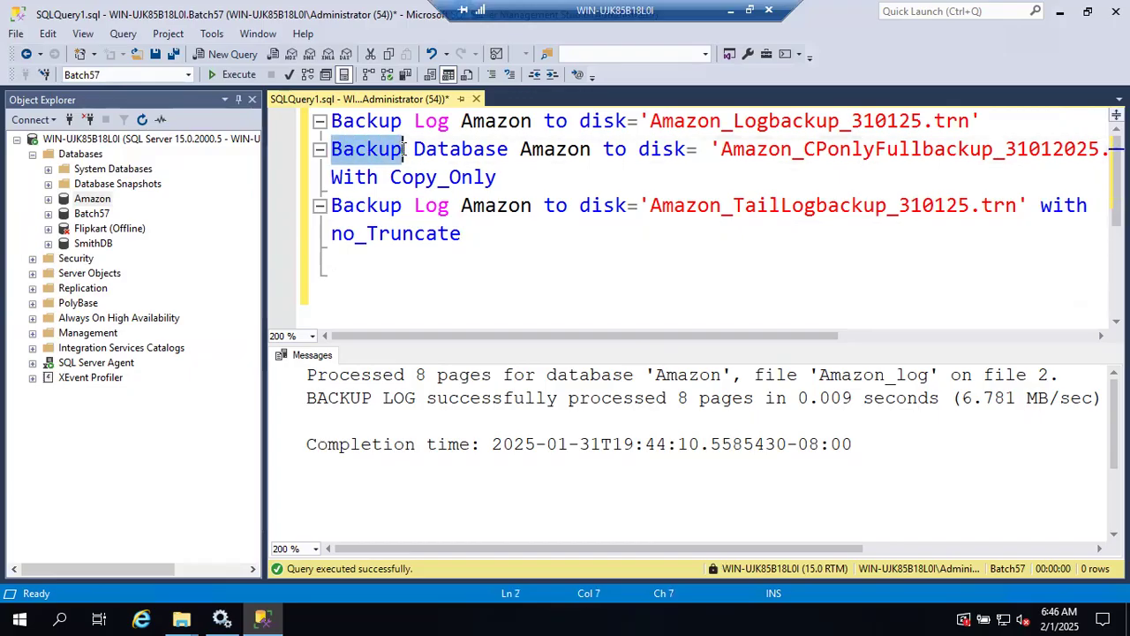
triple_click(354, 152)
key(ctrl+c)
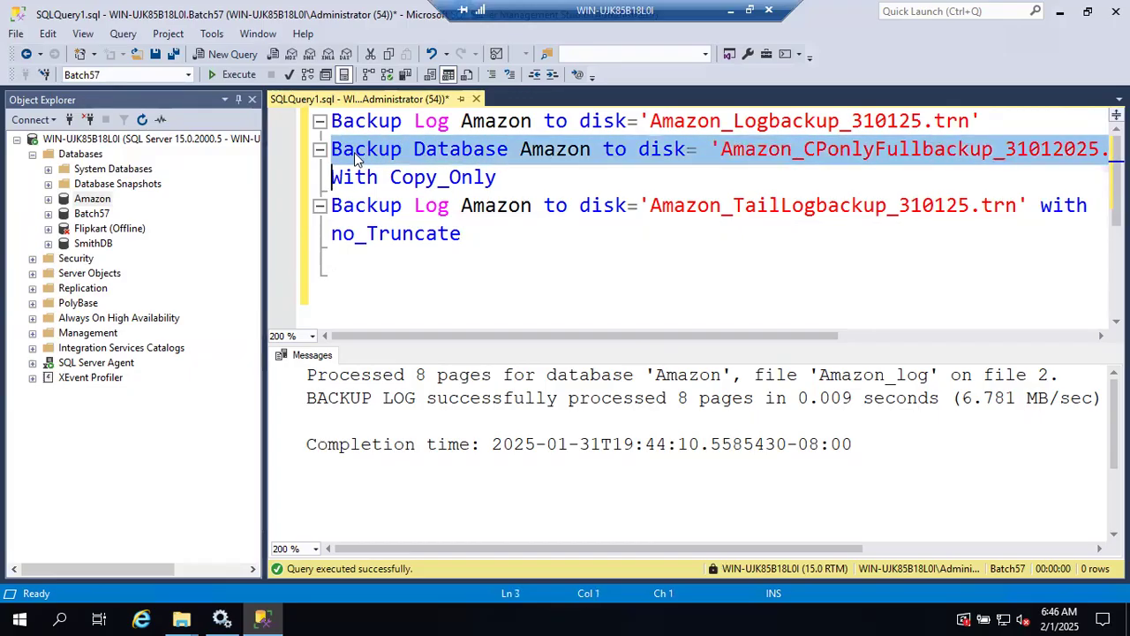
click(361, 291)
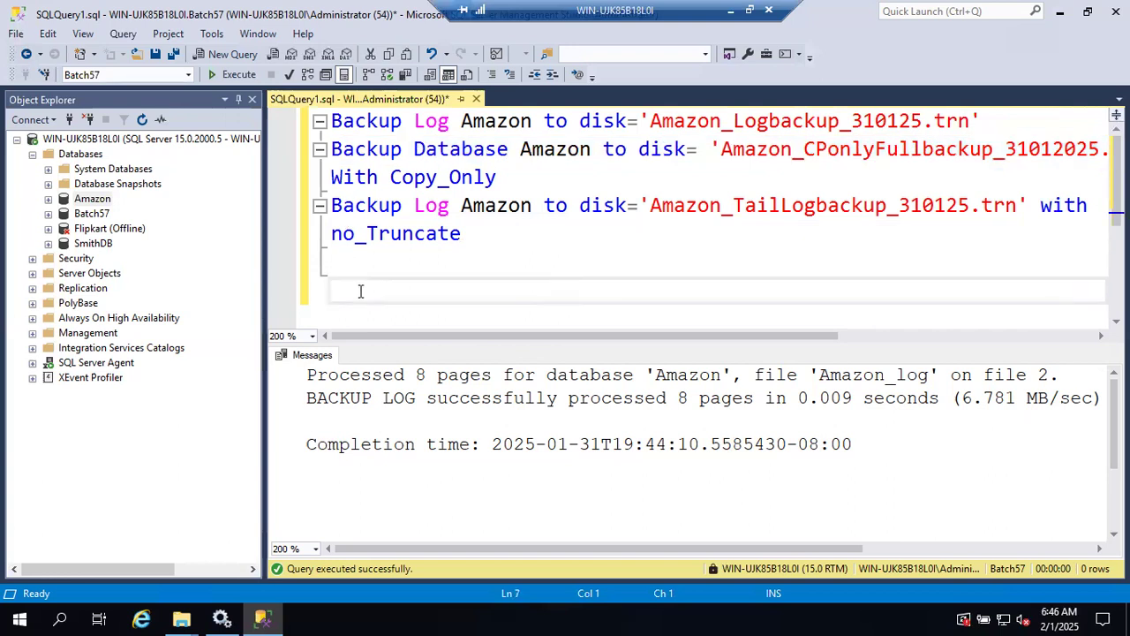
text(Backup Database Amazon to disk= 'Amazon_CPonlyFullbackup_31012025.bak')
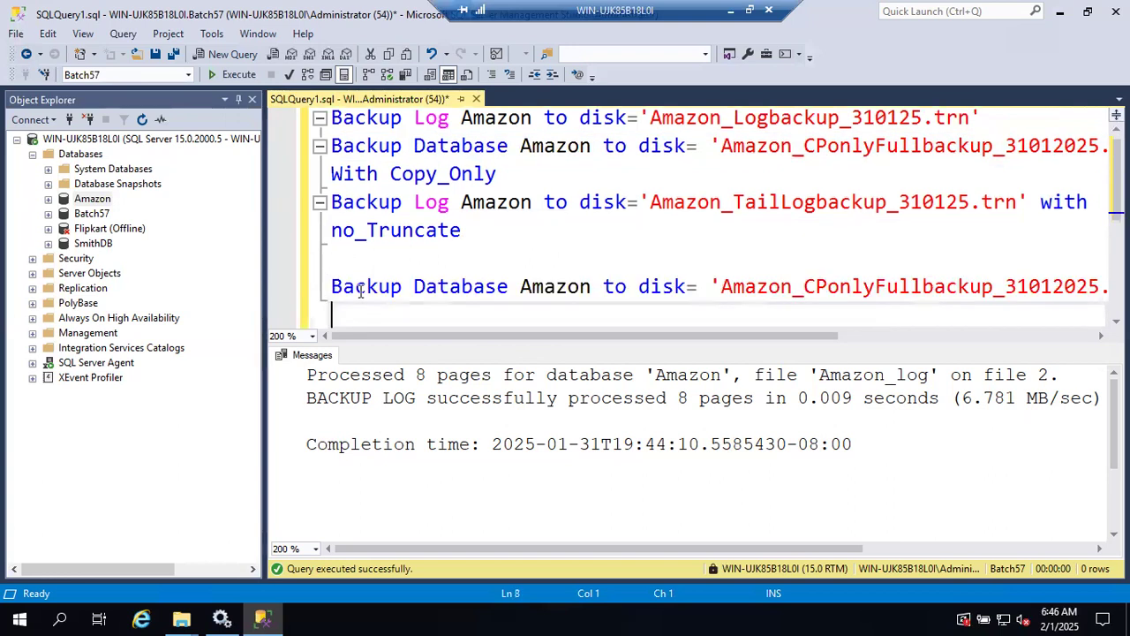
key(ctrl+v)
key(ctrl+v)
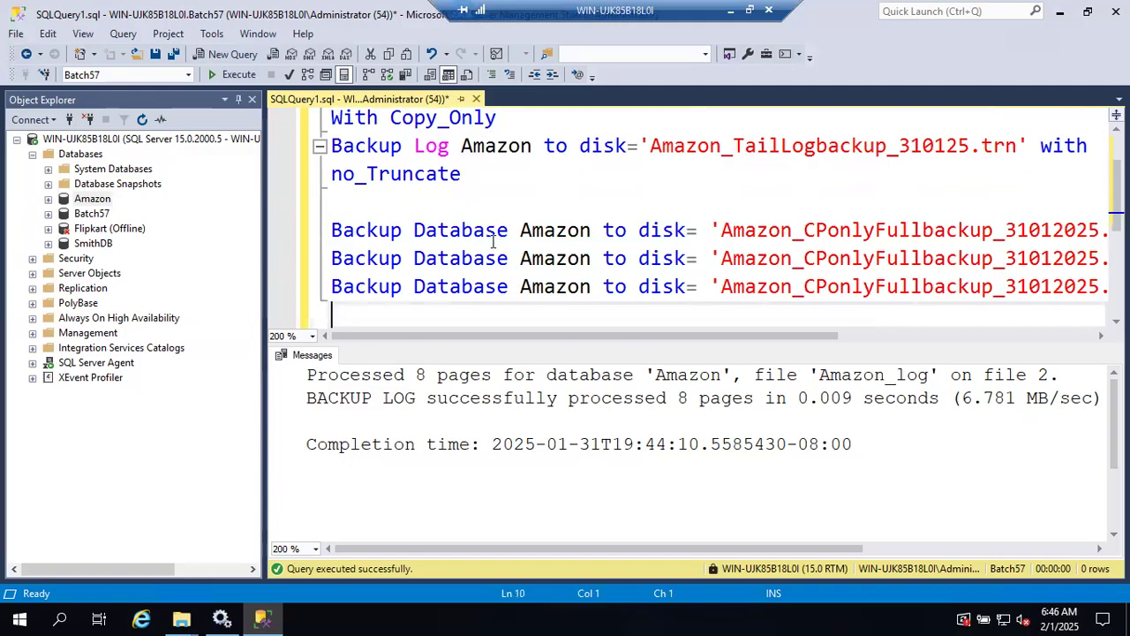
Remove "CPonly" from the first copied statement's backup file name, making it Amazon_Fullbackup_31012025.bak.
scroll(584, 262, right, 2)
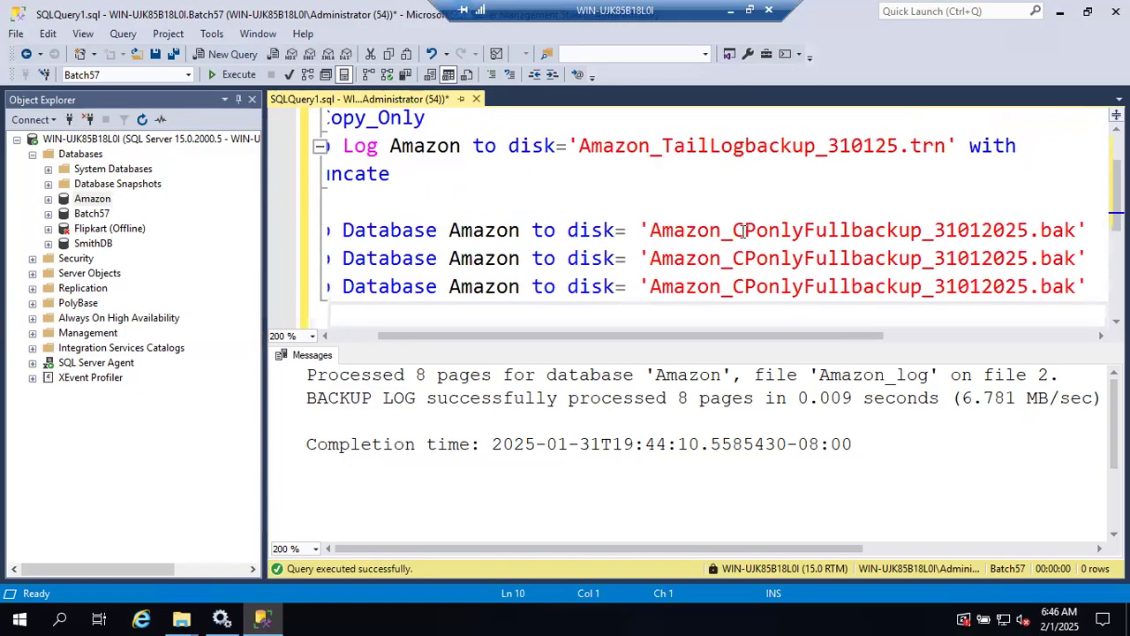
drag(733, 230, 805, 230)
key(BackSpace)
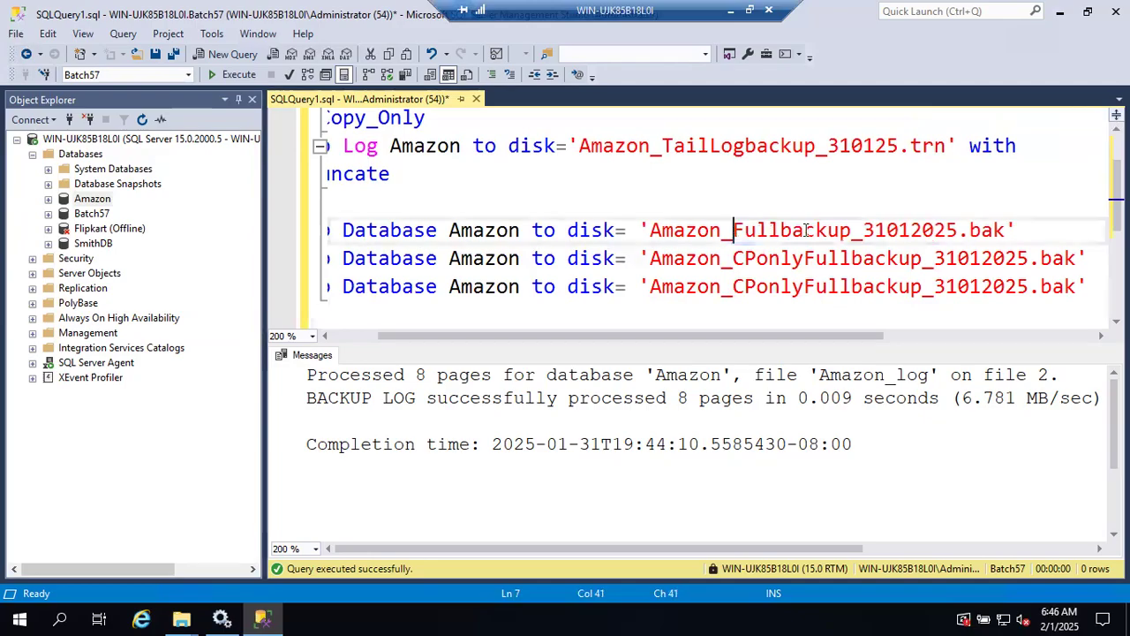
Change the date in the first copied statement's backup file name to 01022025, making it Amazon_Fullbackup_01022025.bak.
click(1029, 226)
drag(864, 231, 959, 237)
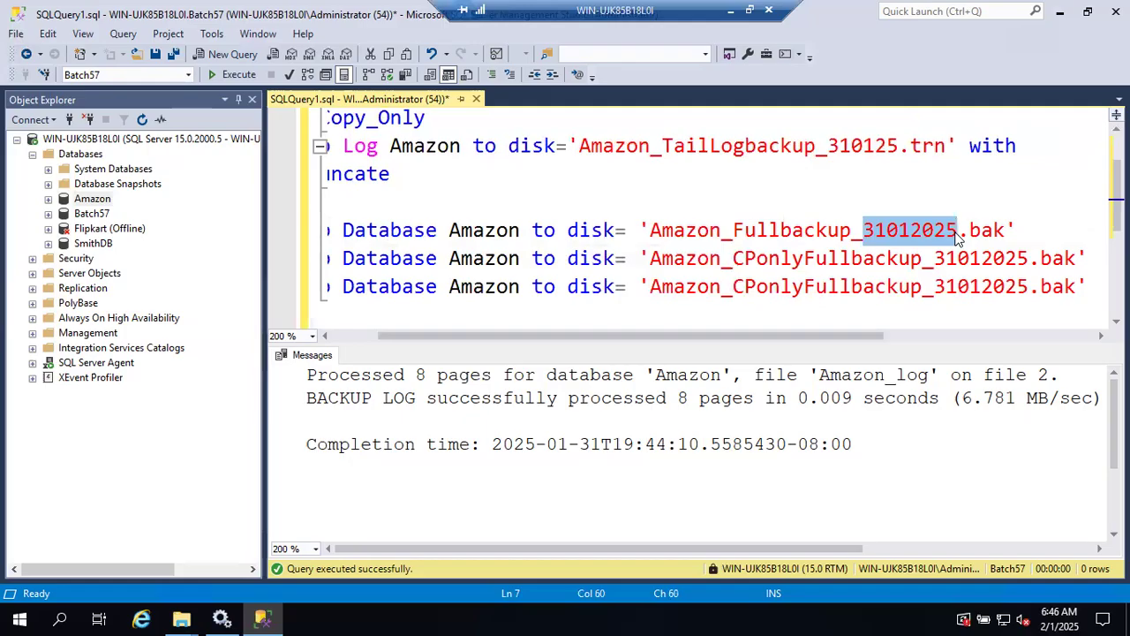
text(-)
key(BackSpace)
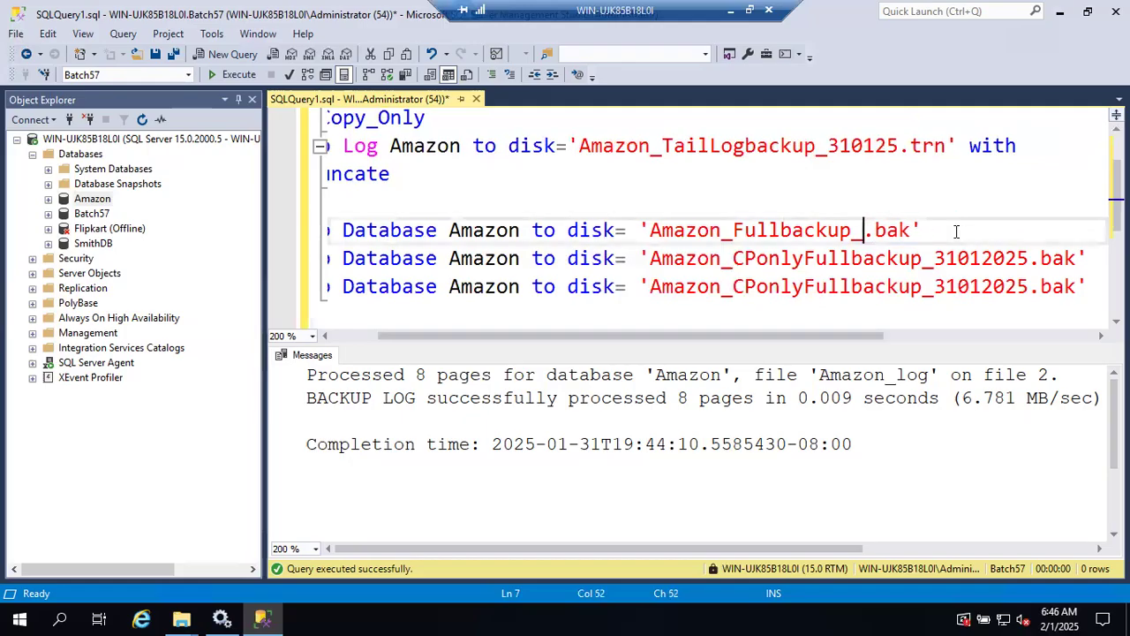
text(01)
text(022)
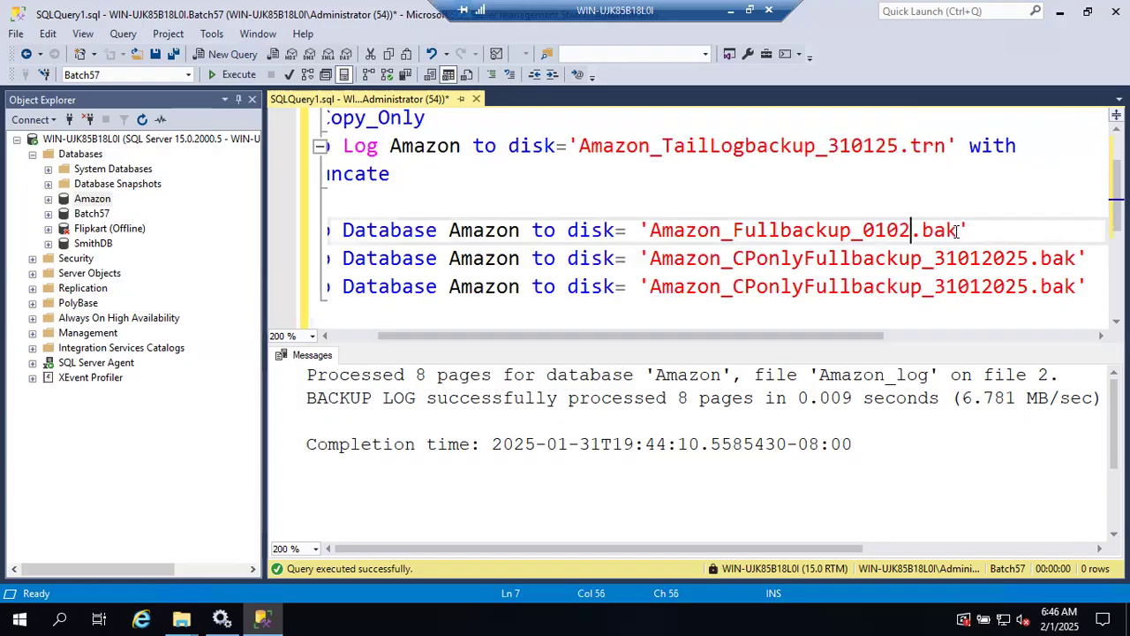
text(02)
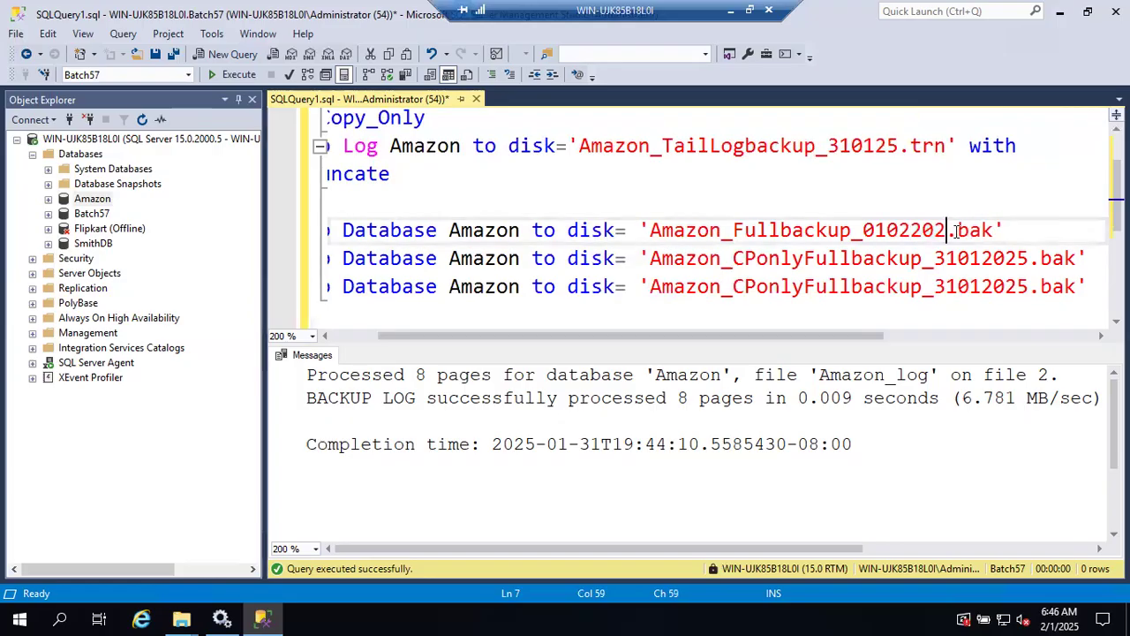
text(5)
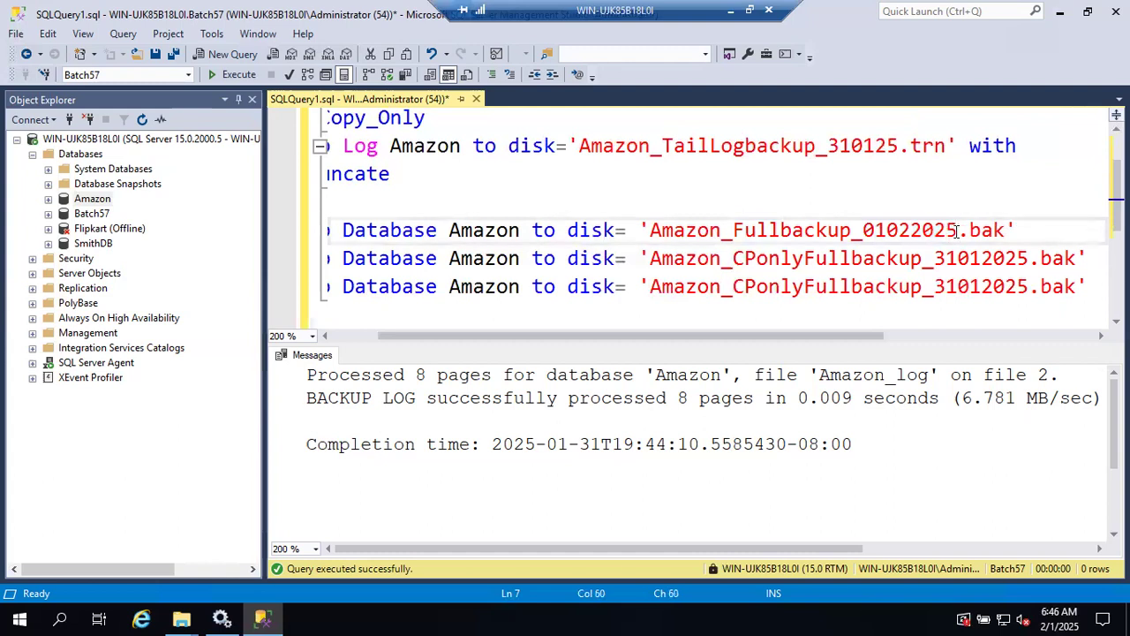
scroll(572, 256, left, 3)
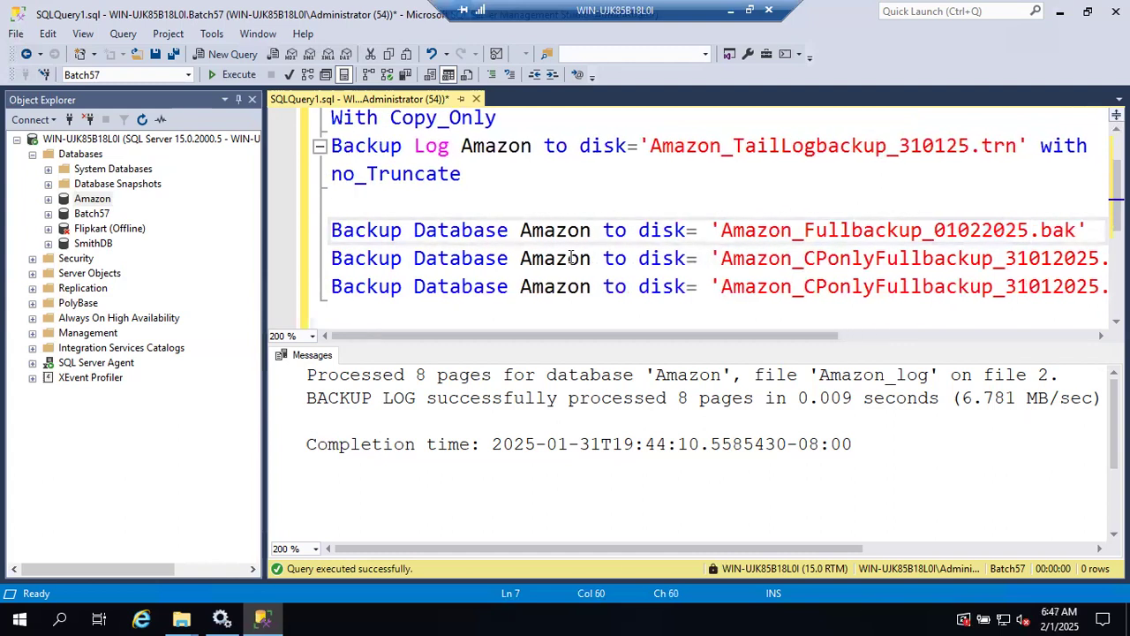
Rename the backup file in the second copied statement to Amazon_Diffbackup_01022025.bak, reusing the date from the full backup line.
scroll(694, 255, right, 1)
scroll(694, 255, right, 2)
click(686, 256)
drag(686, 256, 799, 258)
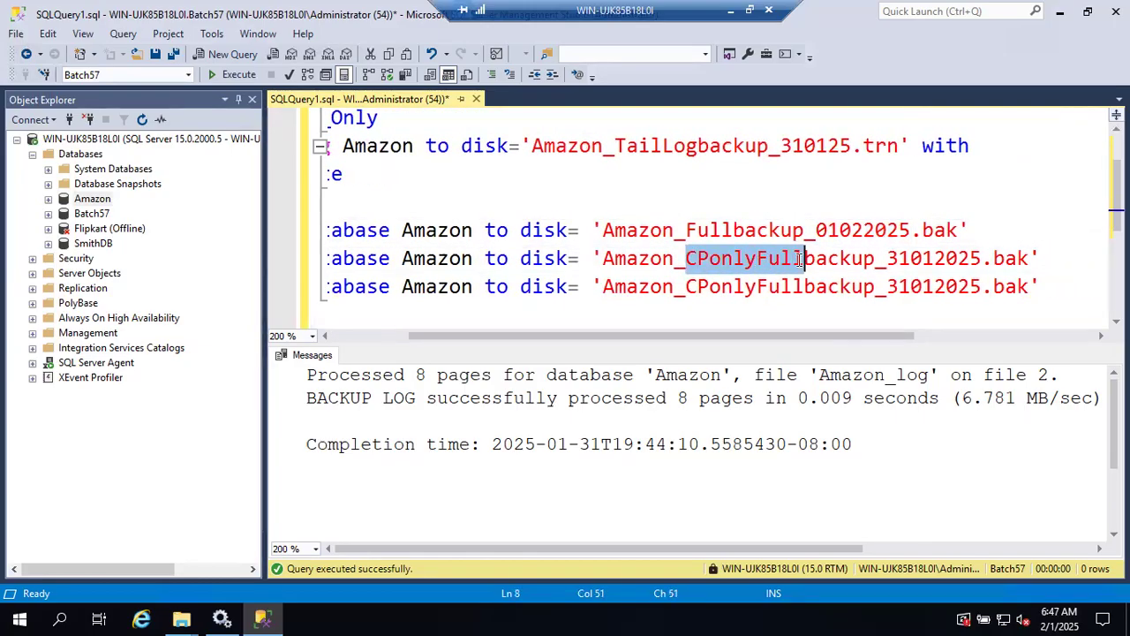
text(Diff)
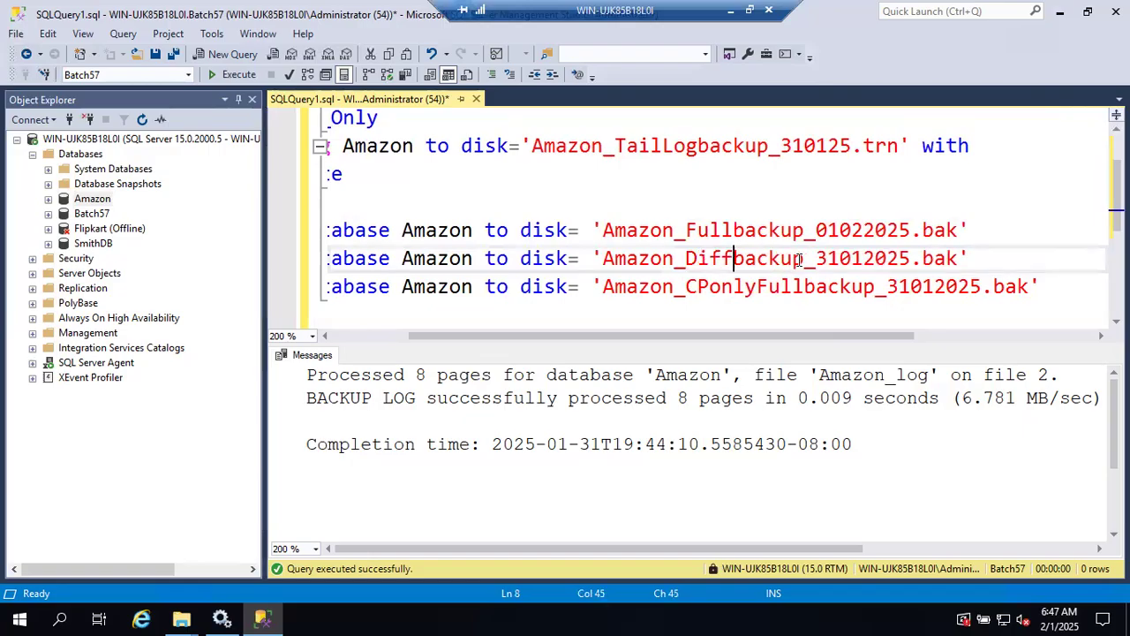
drag(816, 230, 910, 231)
key(ctrl+c)
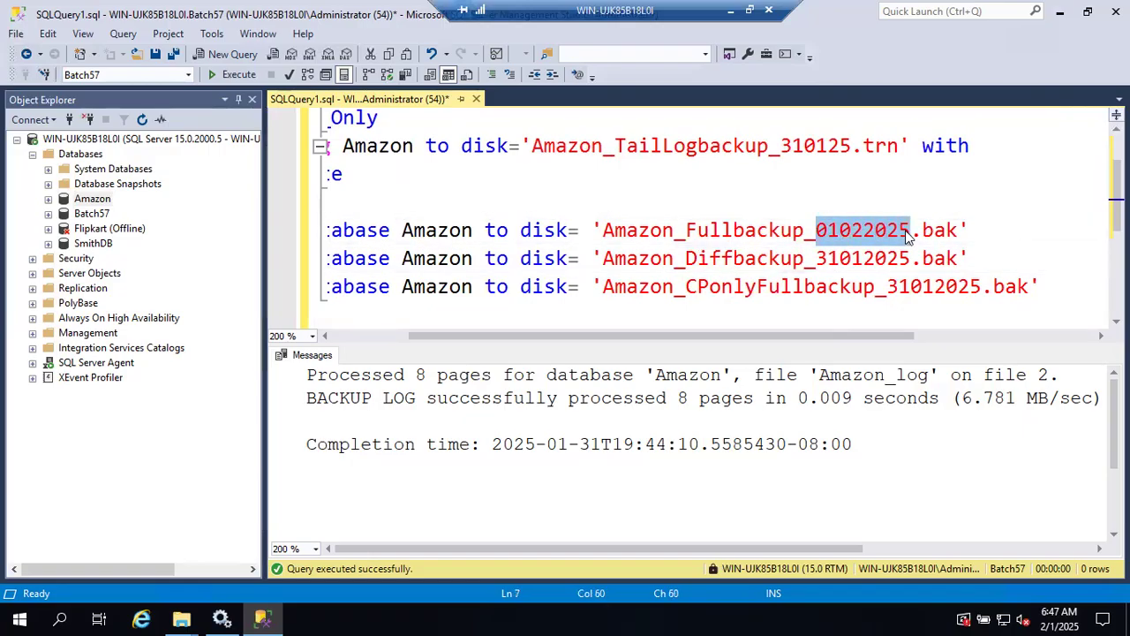
drag(817, 258, 910, 258)
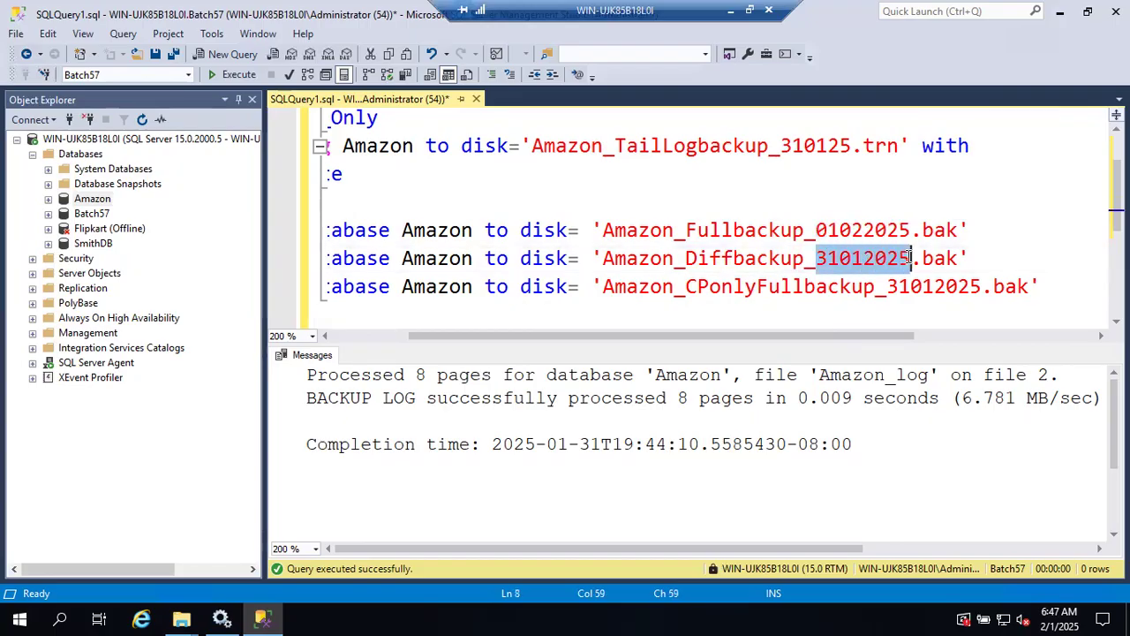
key(ctrl+v)
Append "with Differential" to the end of the Amazon_Diffbackup_01022025.bak statement.
click(988, 252)
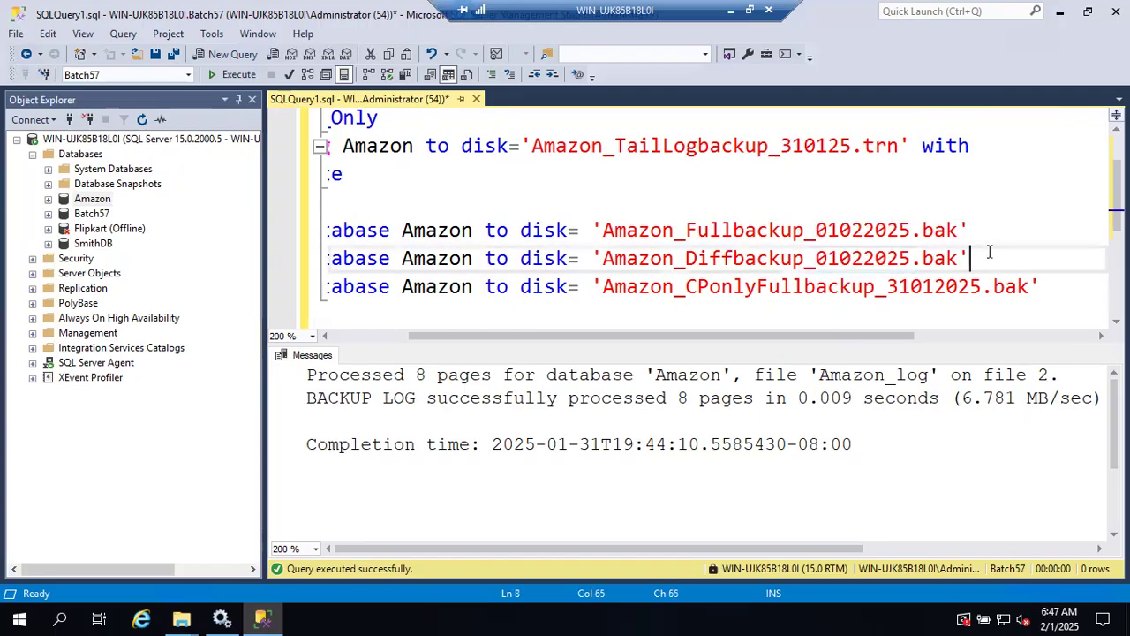
text(with Differ)
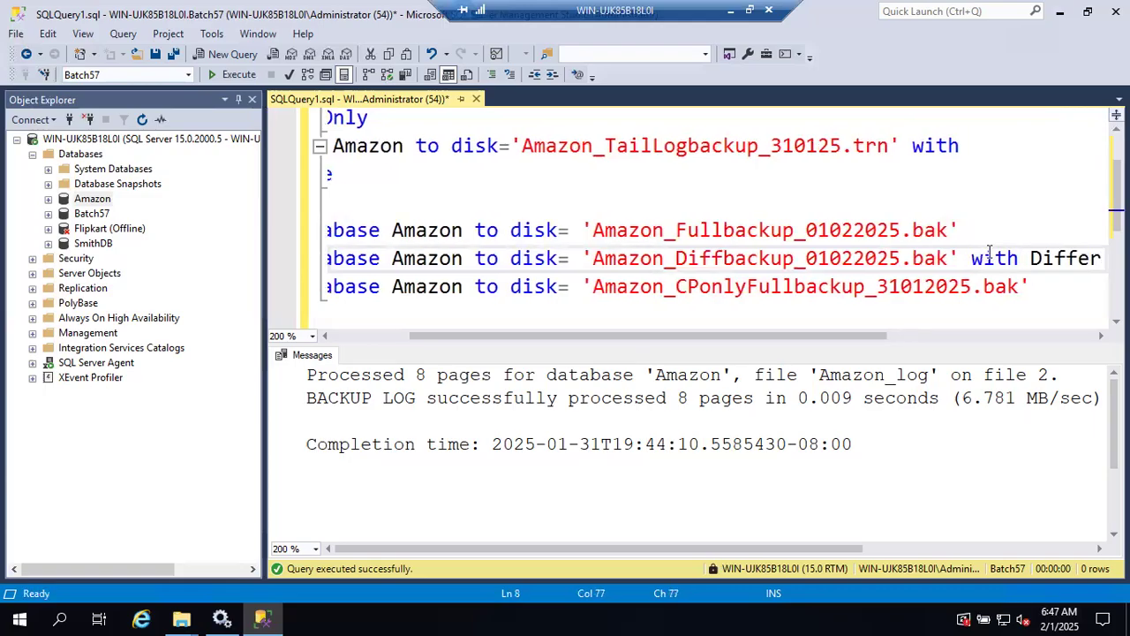
text(e)
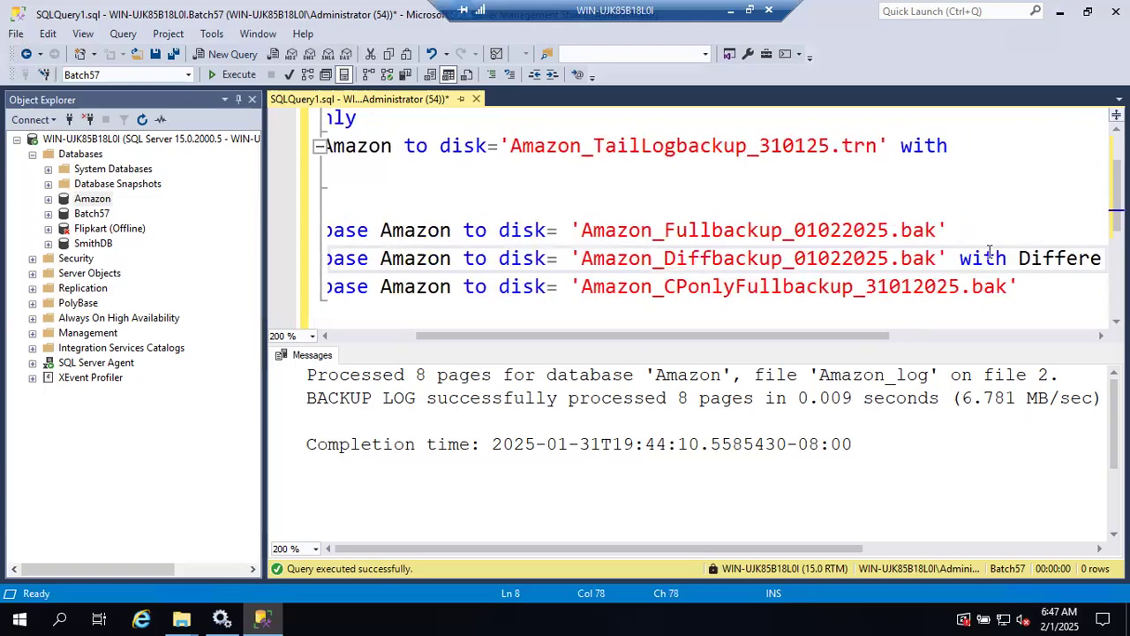
text(nntial)
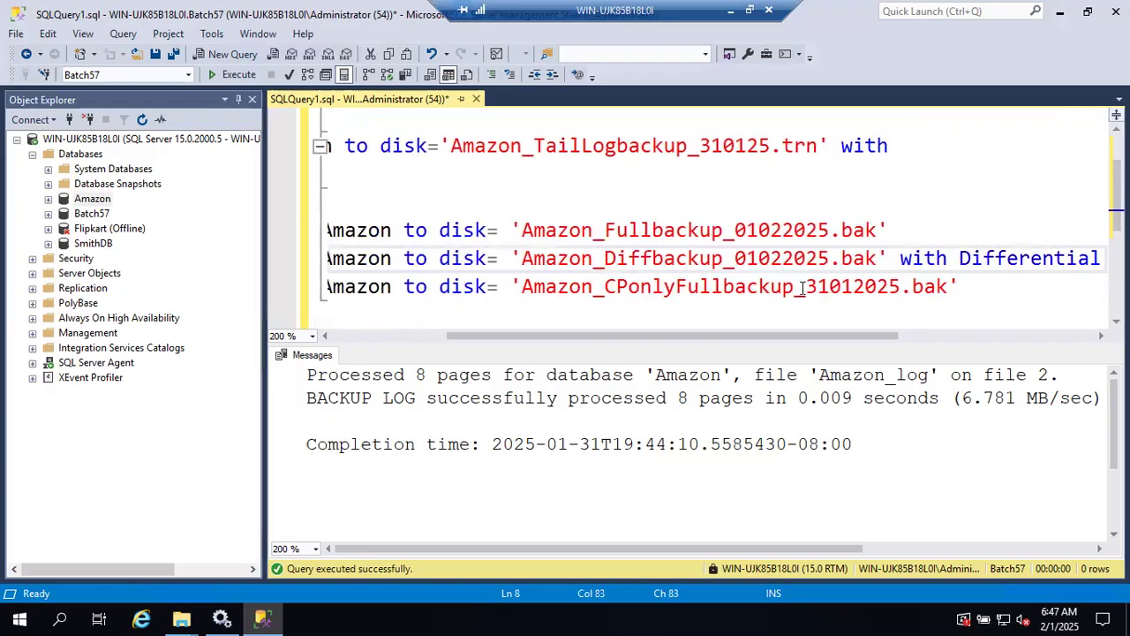
Change the third copied statement to Backup Log and replace "CPonlyFull" with "Log" in its file name.
scroll(802, 289, left, 5)
double_click(423, 284)
text(Log)
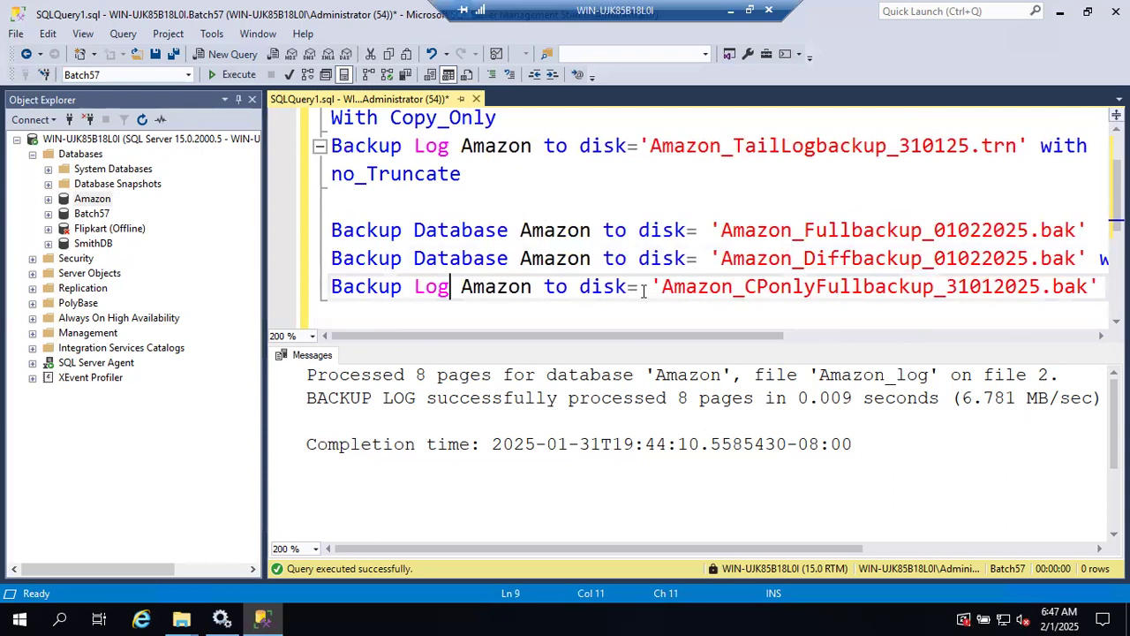
scroll(706, 294, right, 1)
drag(719, 295, 844, 279)
text(Log)
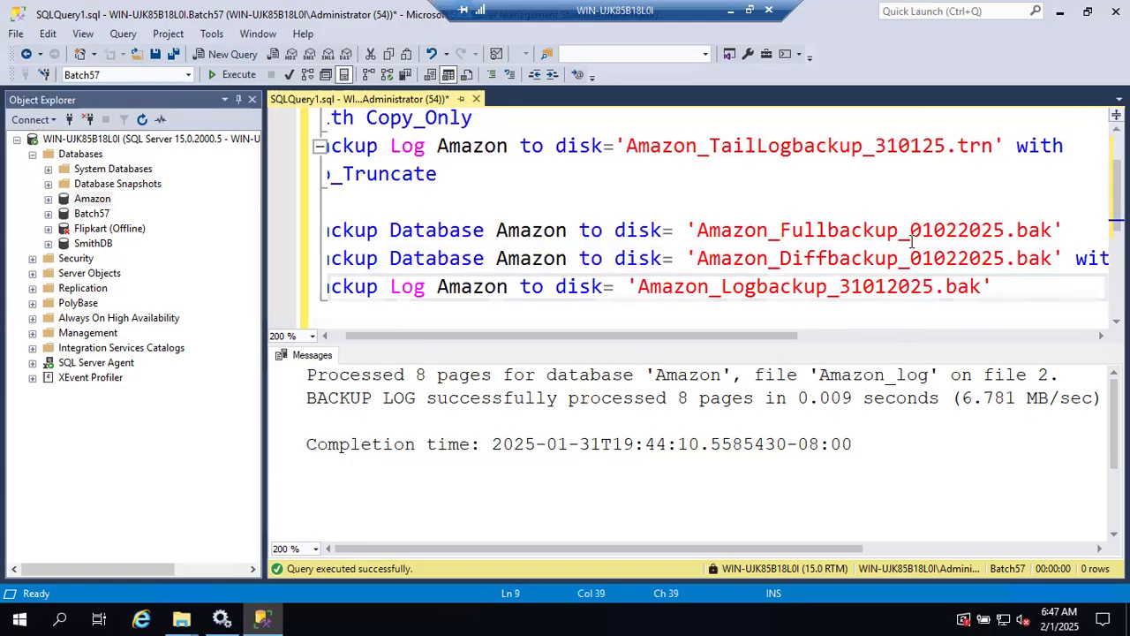
Set the log backup file's date to 01022025 and its extension to trn, and start a new line below.
drag(839, 287, 934, 285)
text(v)
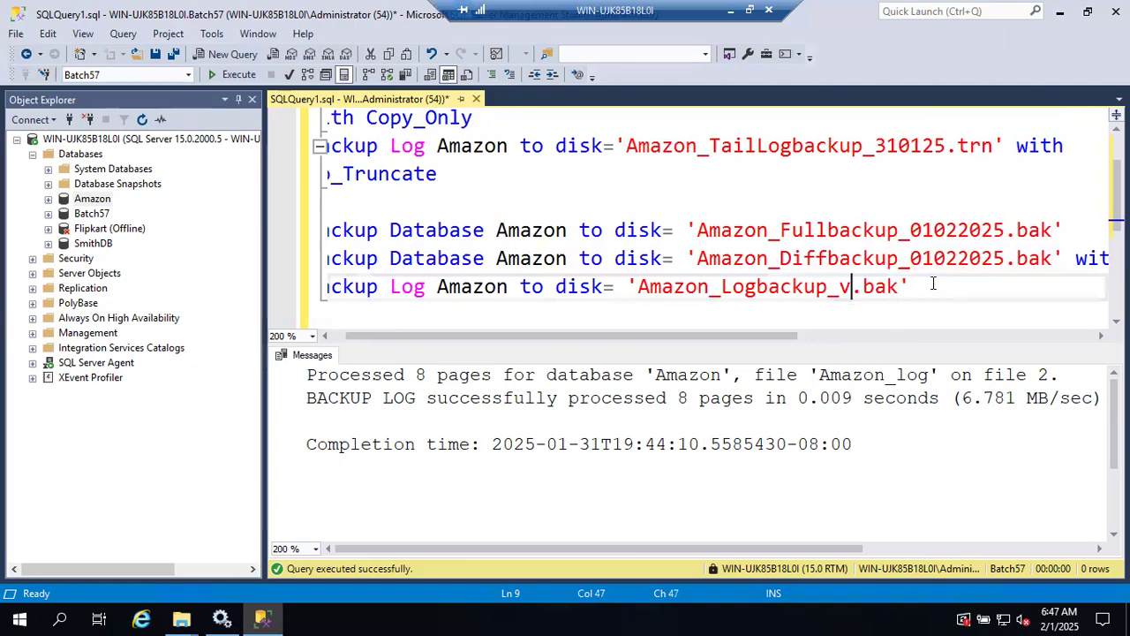
key(BackSpace)
key(ctrl+v)
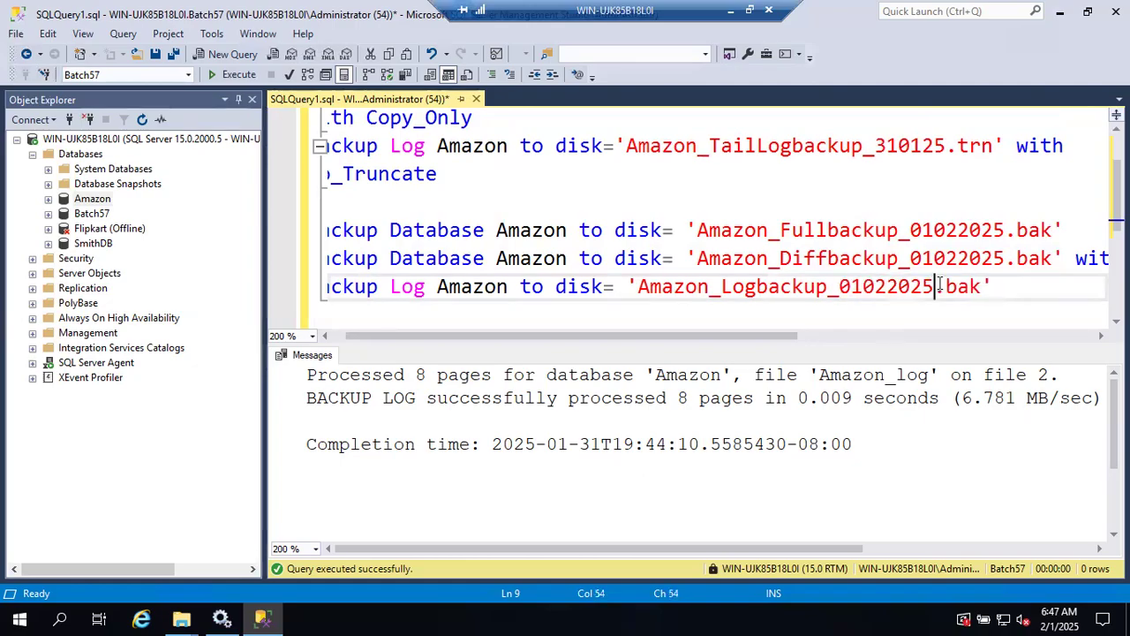
double_click(961, 288)
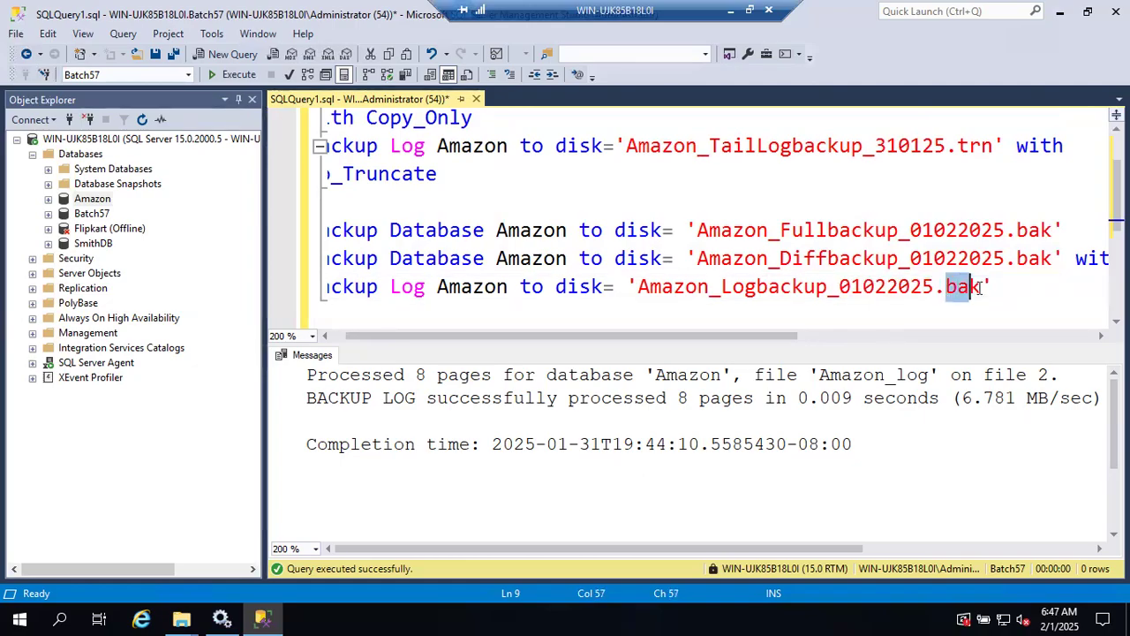
text(trn)
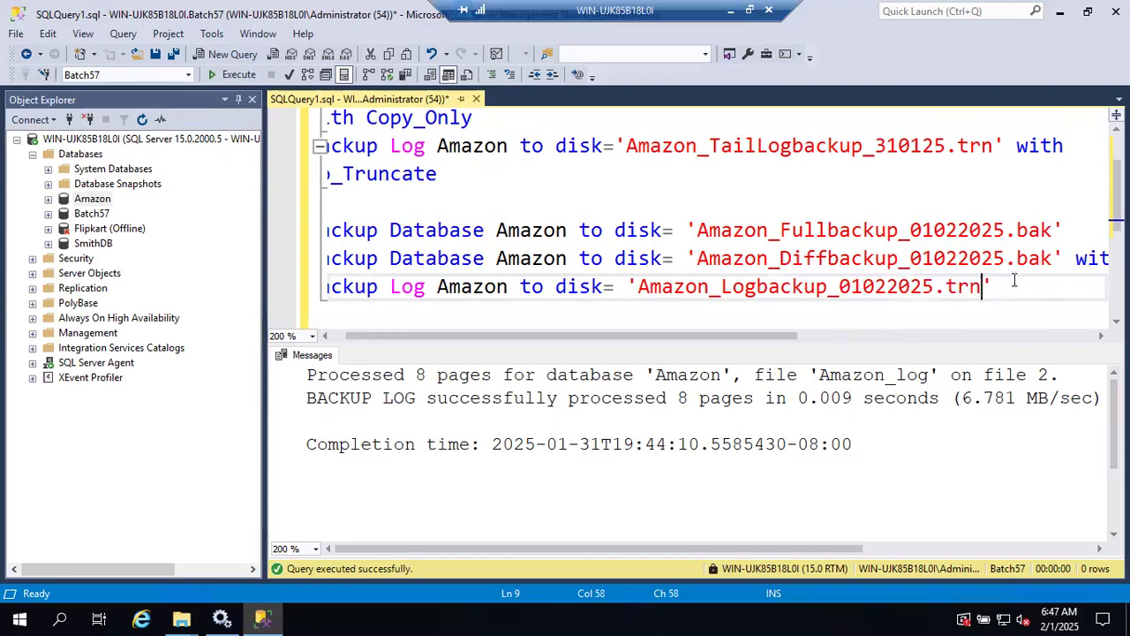
key(Return)
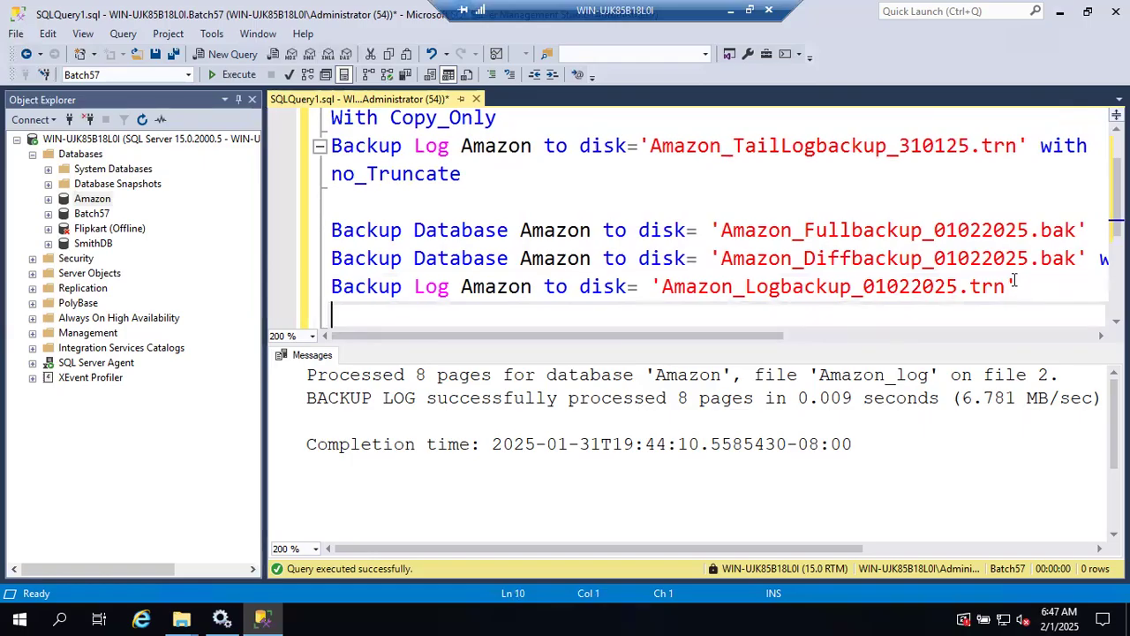
scroll(1014, 280, right, 1)
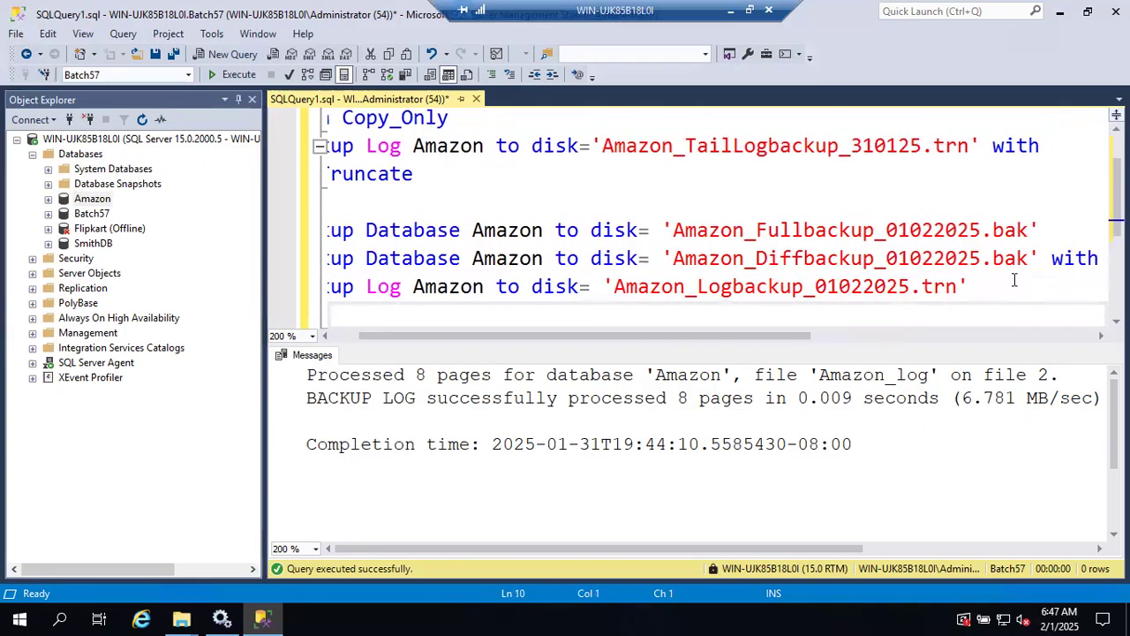
scroll(1015, 280, left, 1)
scroll(1014, 279, right, 1)
scroll(1015, 280, right, 2)
scroll(1015, 280, left, 2)
scroll(1014, 279, right, 2)
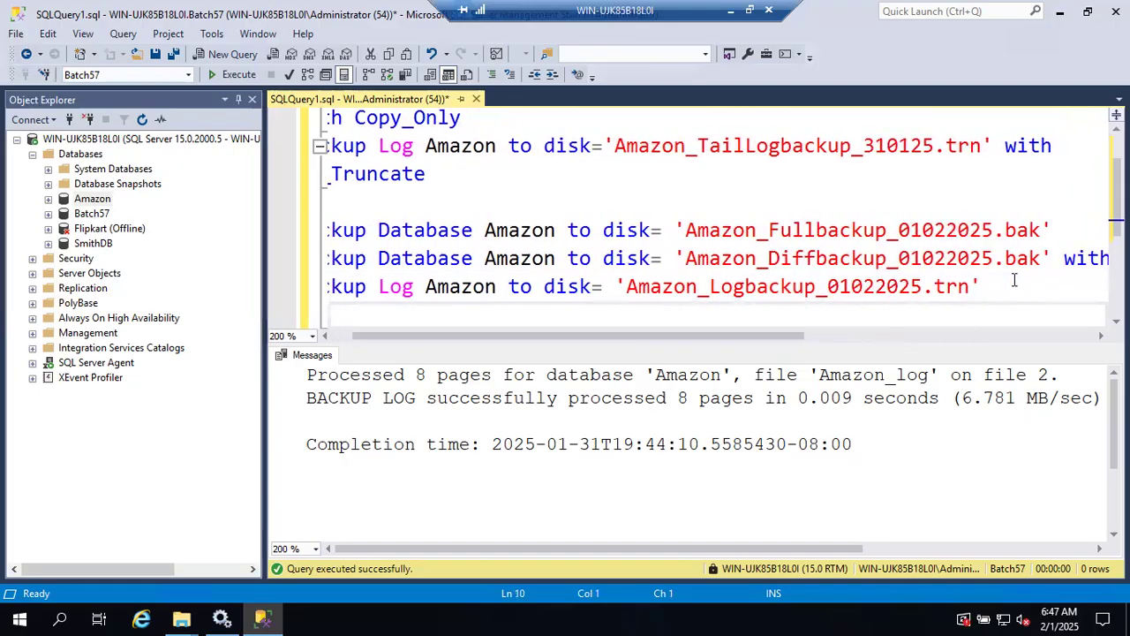
scroll(1015, 280, left, 2)
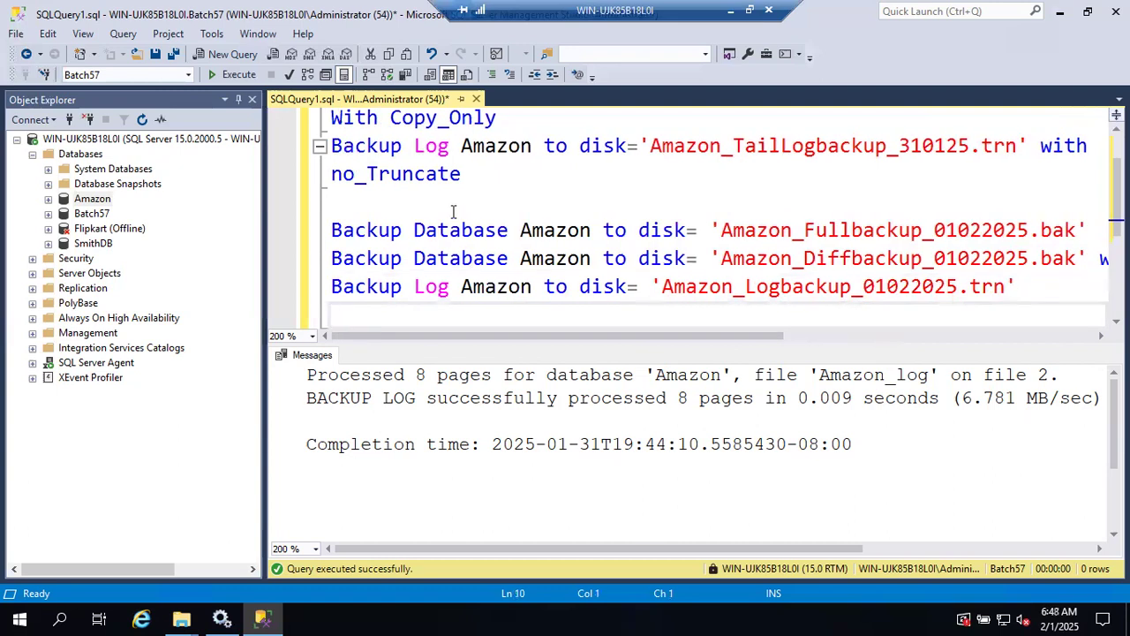
Run the new Amazon full, differential and log backup statements one at a time, and add a blank line below them.
click(316, 241)
key(F5)
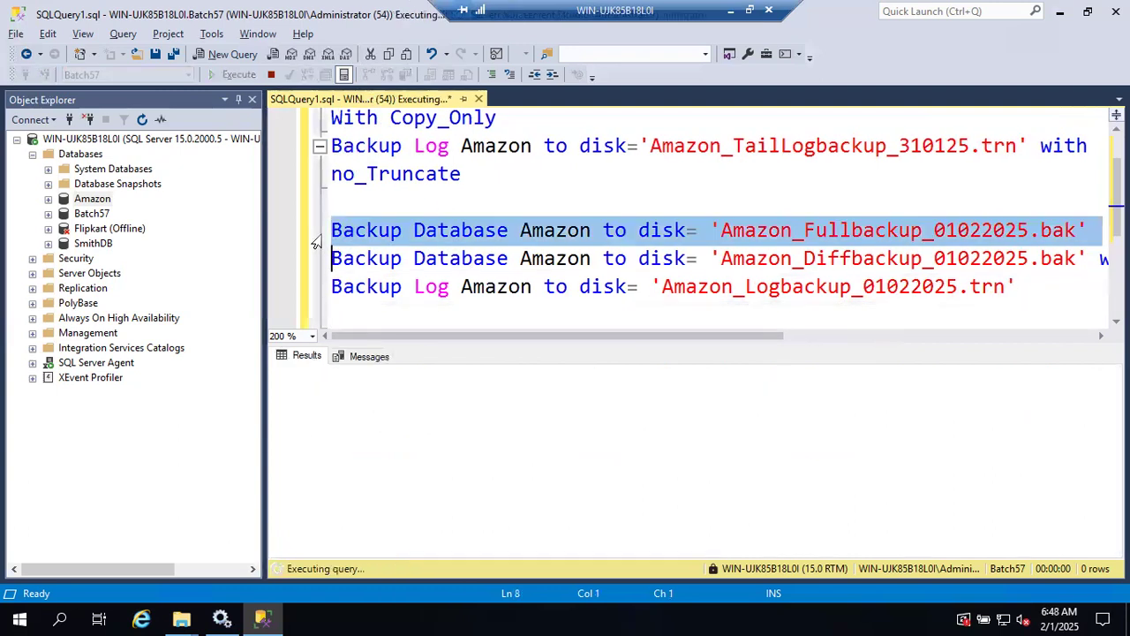
click(316, 265)
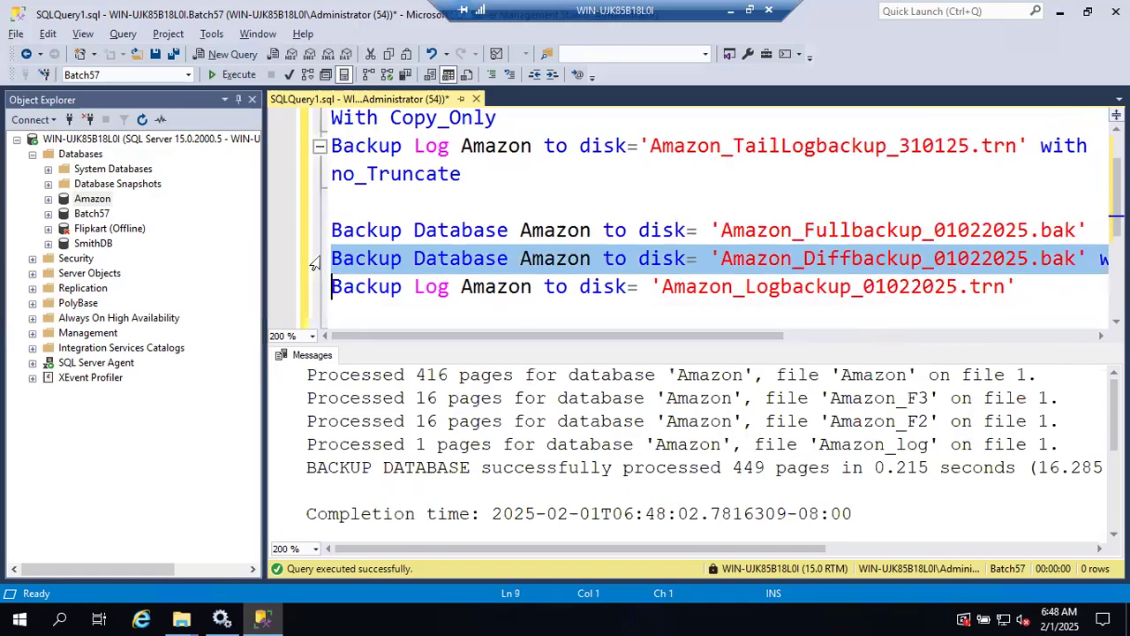
key(F5)
click(316, 286)
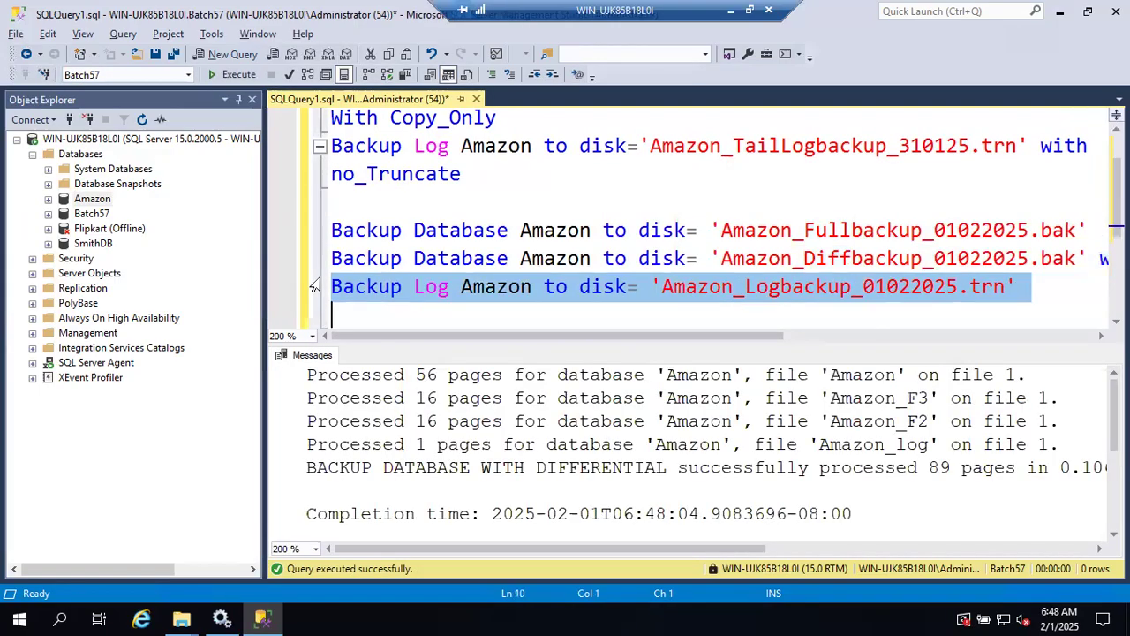
key(F5)
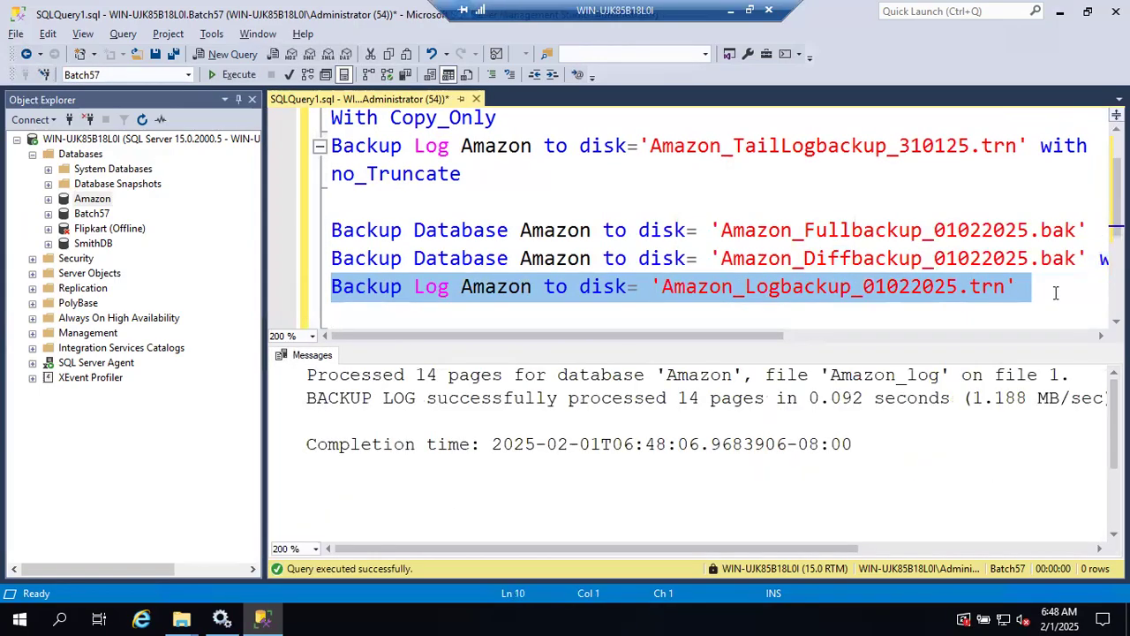
click(1055, 293)
key(Return)
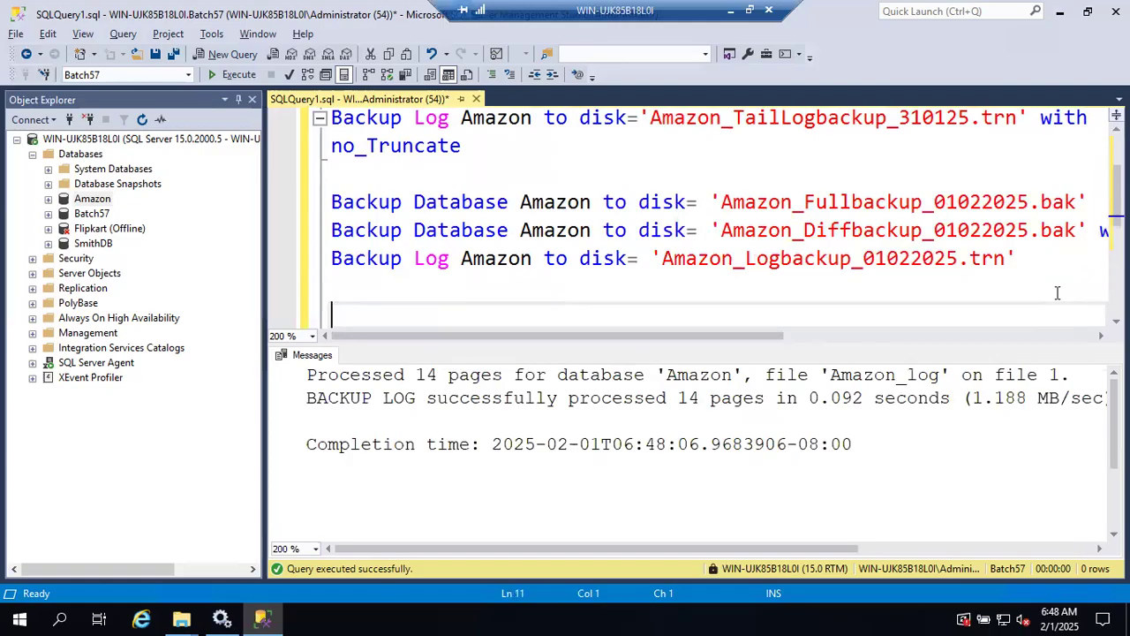
Start a database restore from the server's Databases folder and set the restore source to Device.
click(89, 155)
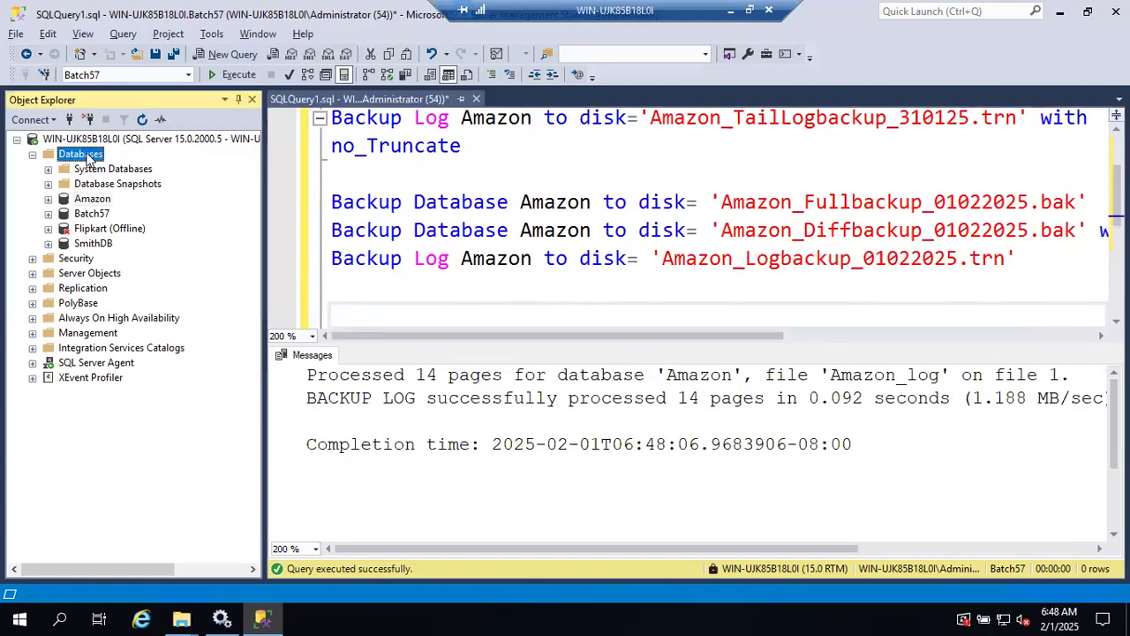
right_click(89, 155)
click(125, 205)
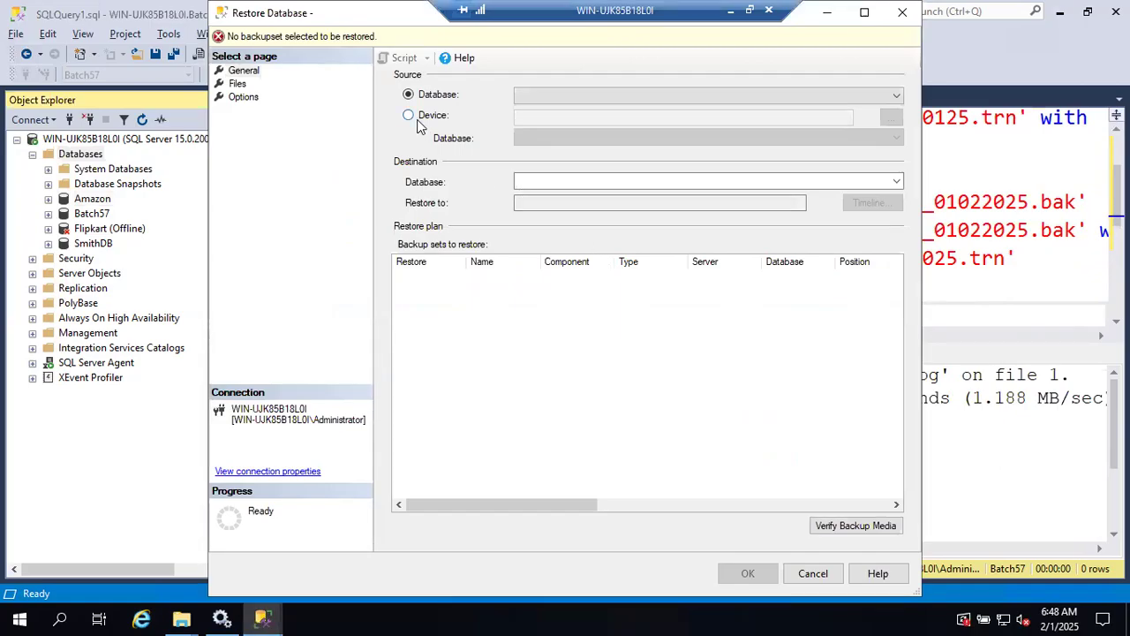
click(410, 115)
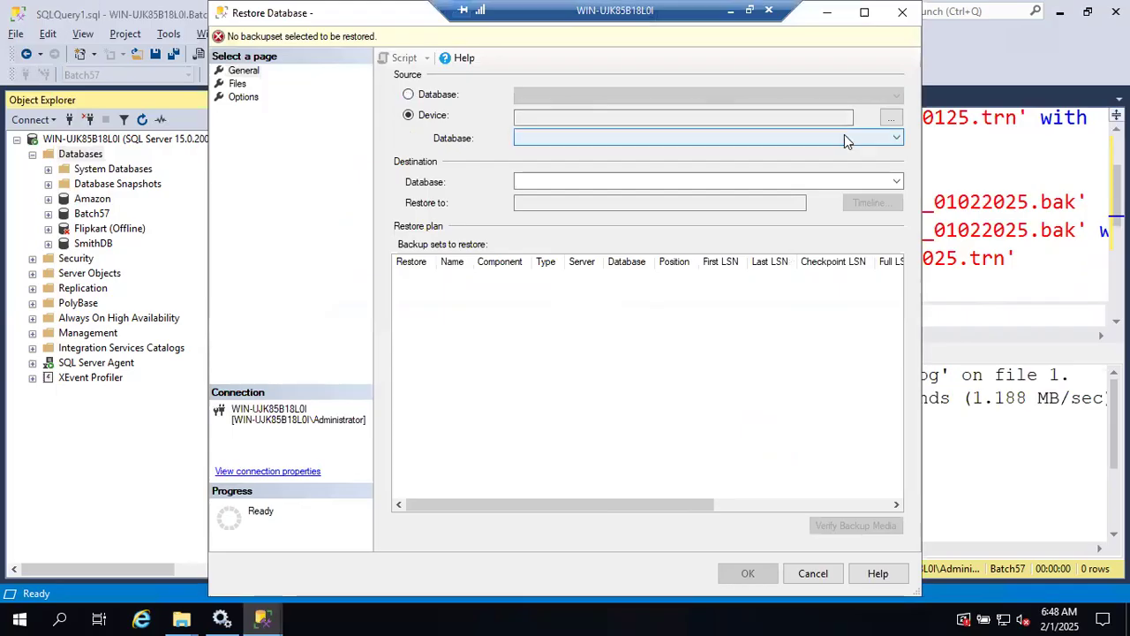
Add Amazon_Fullbackup_01022025.bak from the Backup folder as the restore's backup media.
click(890, 117)
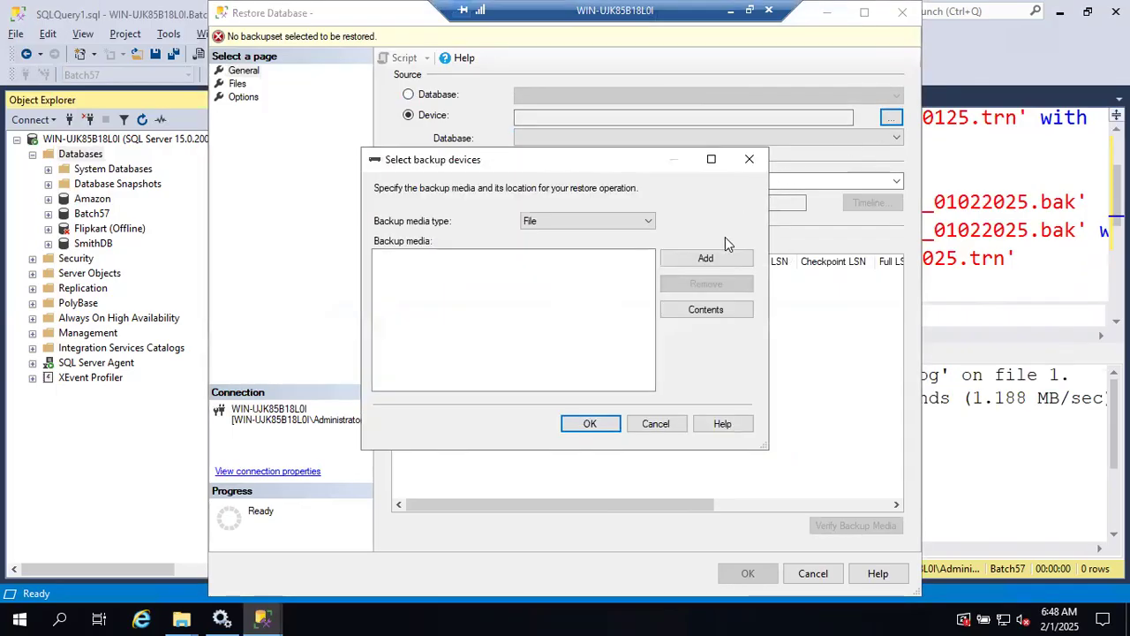
click(714, 255)
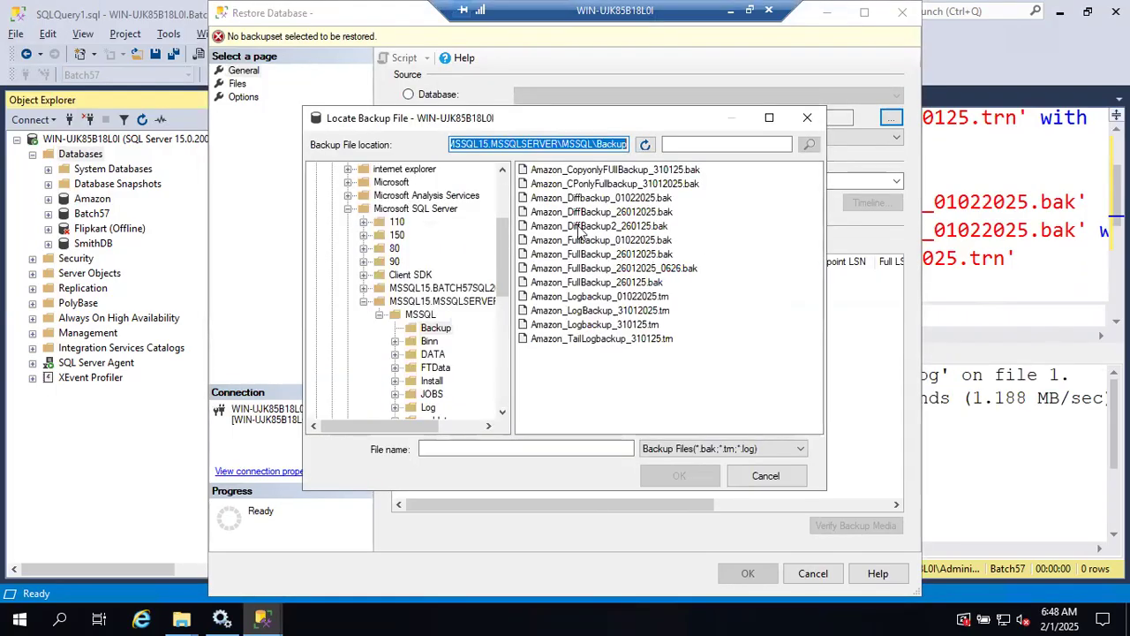
click(622, 299)
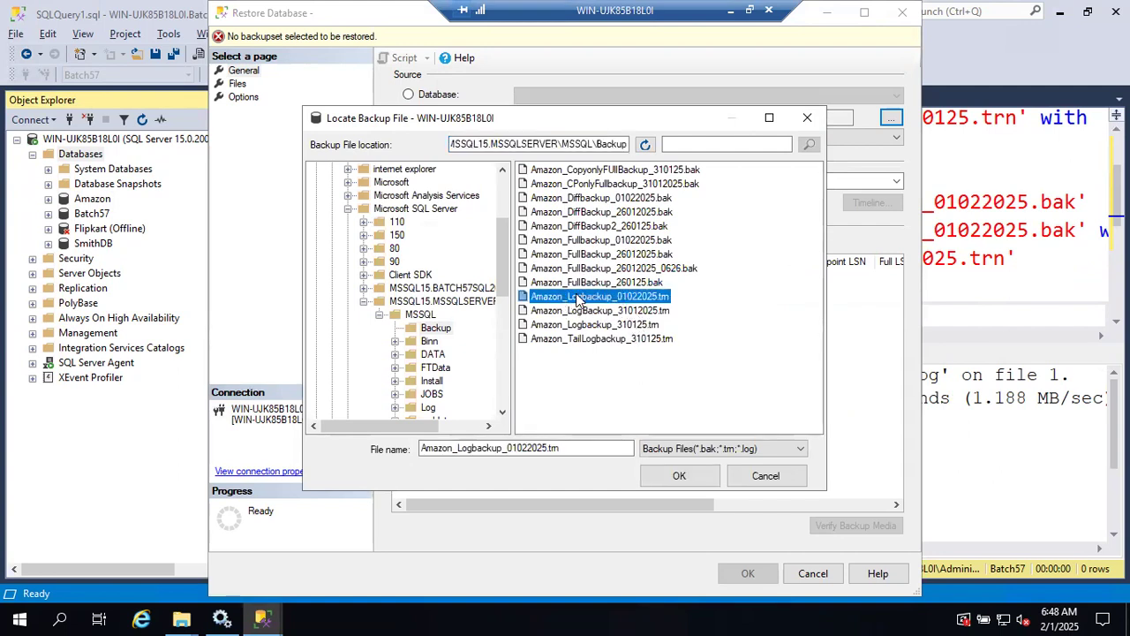
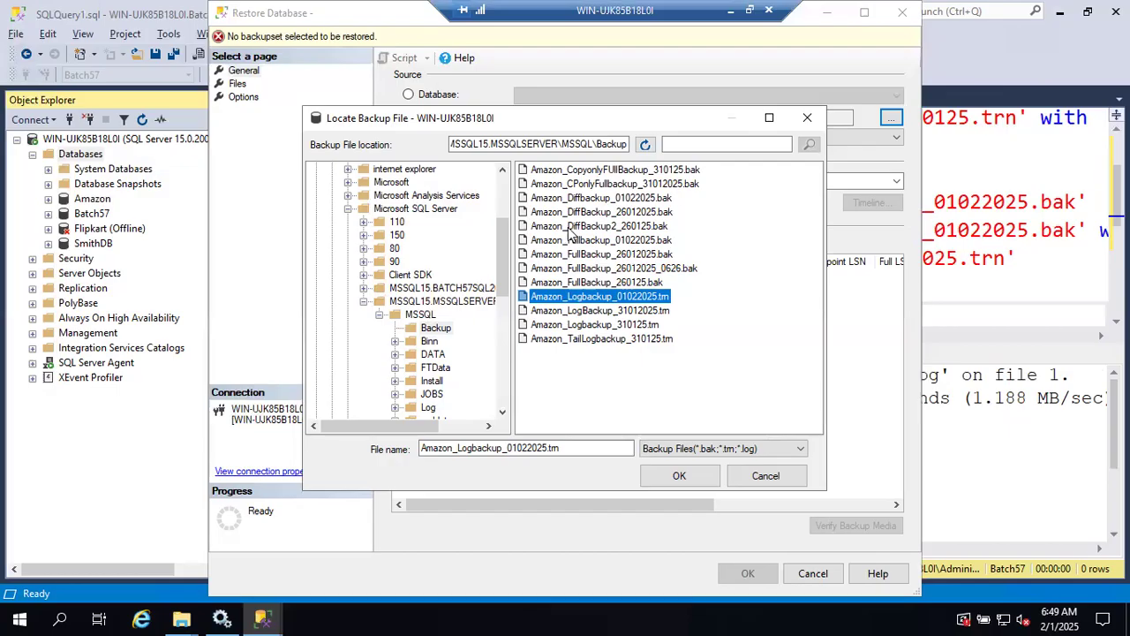
click(548, 253)
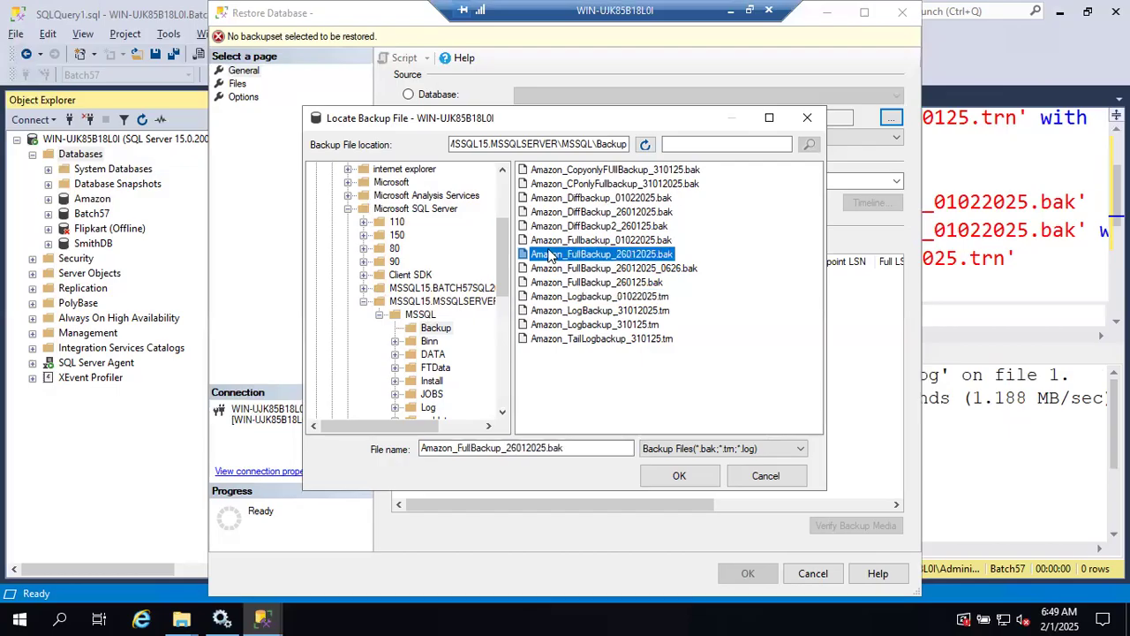
click(553, 241)
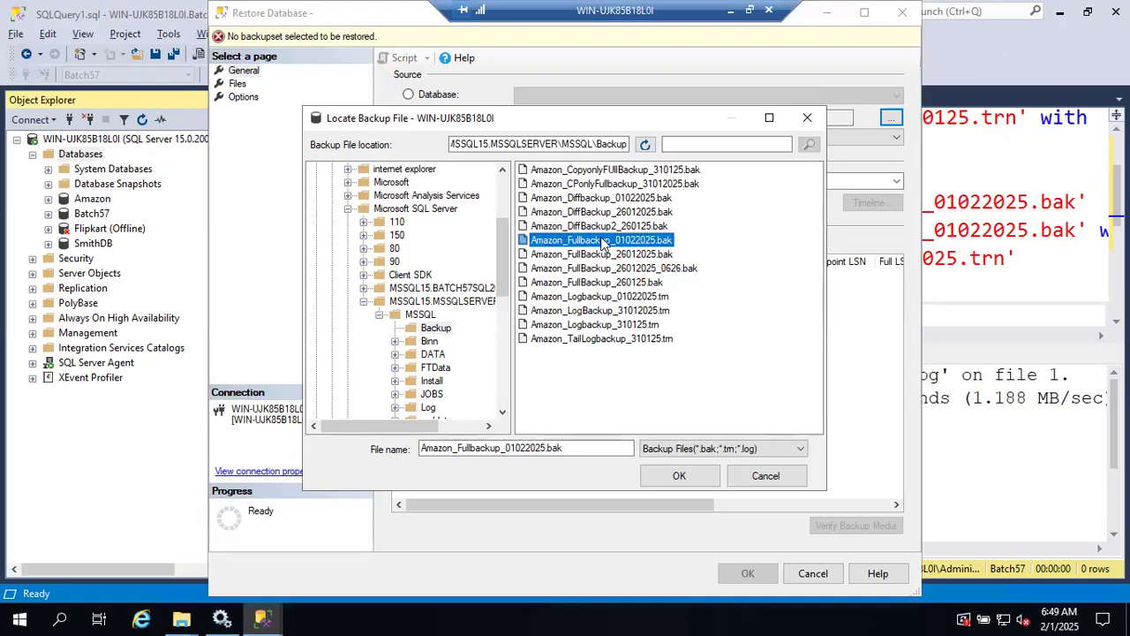
double_click(603, 241)
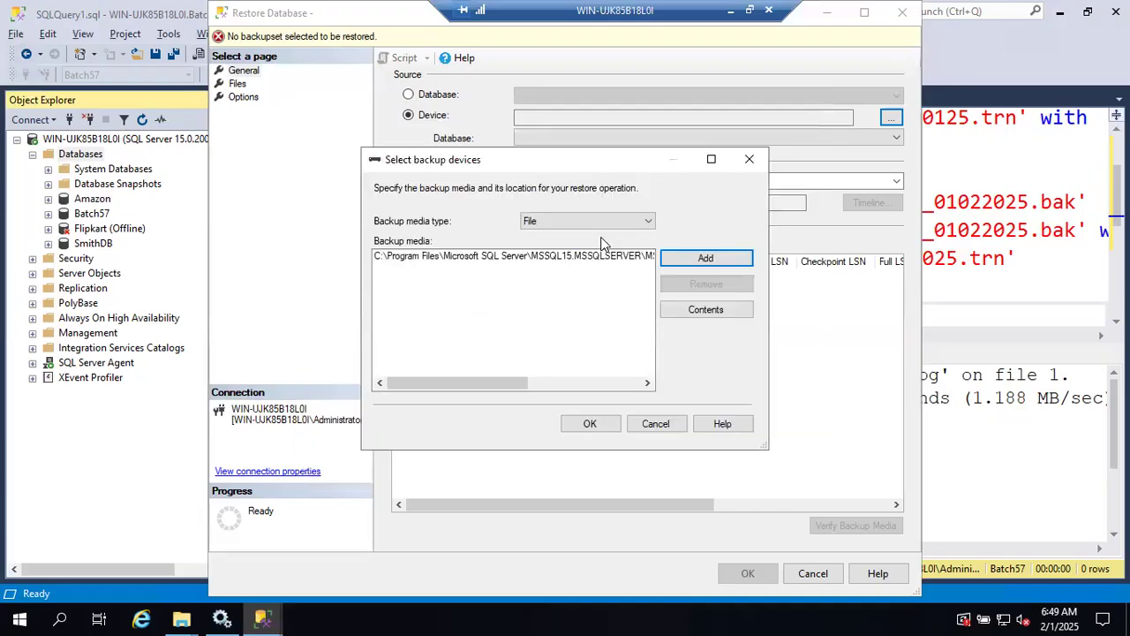
Inspect the media details and backup sets contained in the added full backup file.
click(552, 256)
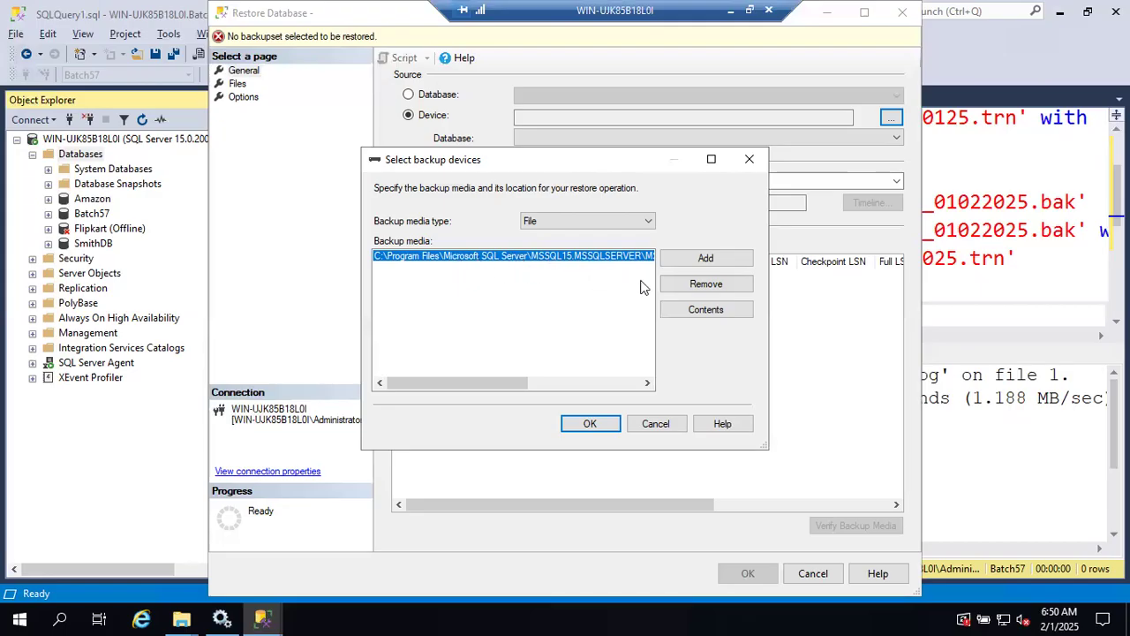
click(669, 309)
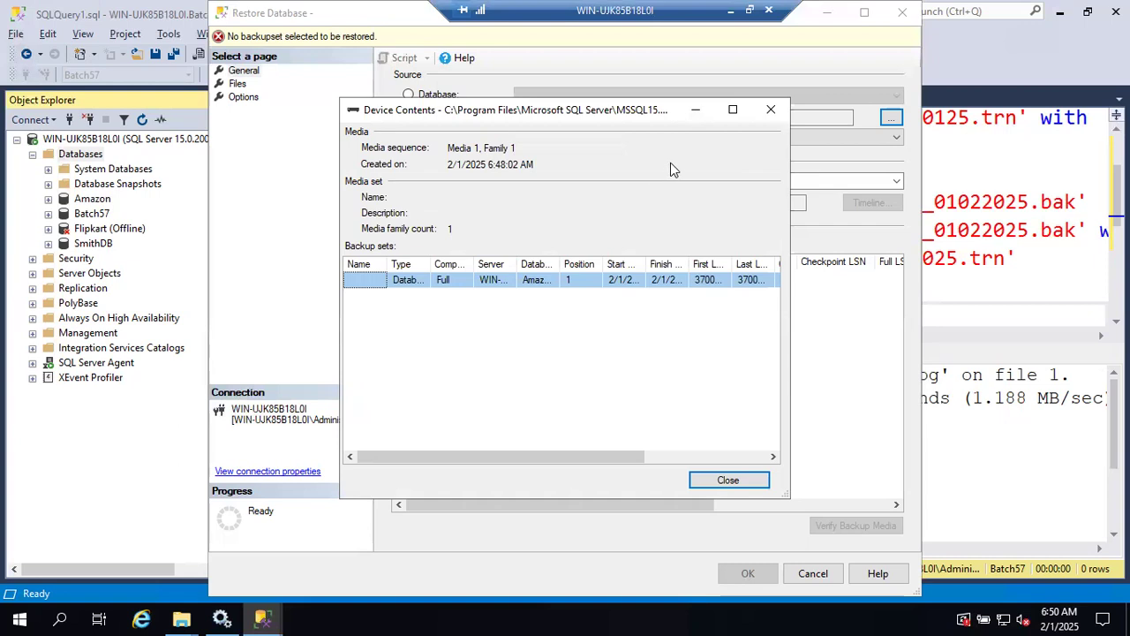
click(732, 110)
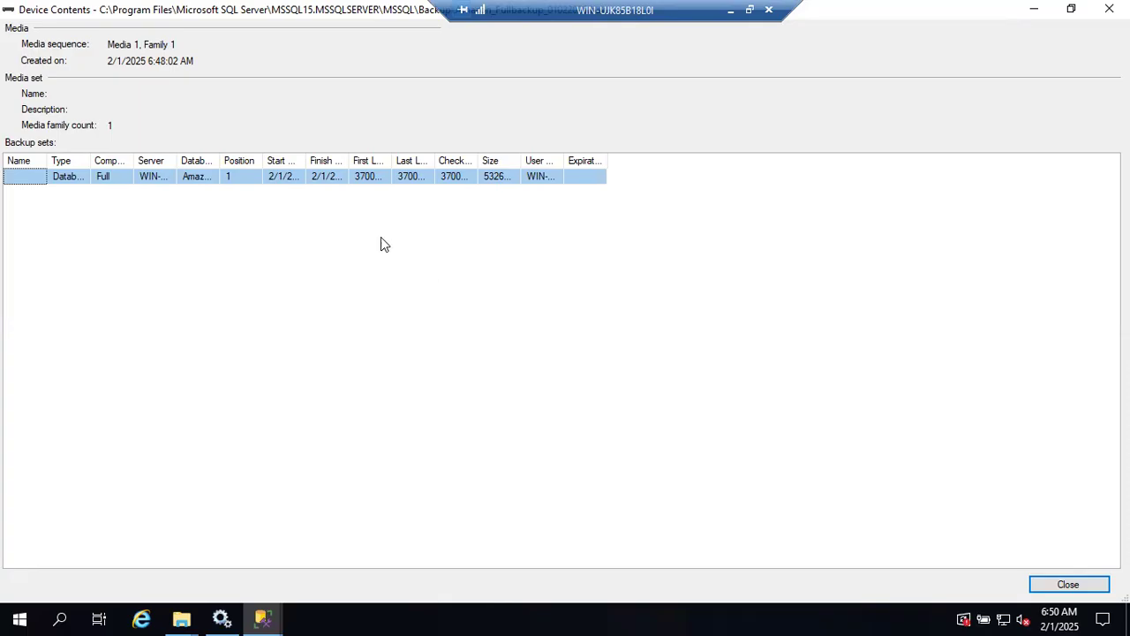
click(1065, 584)
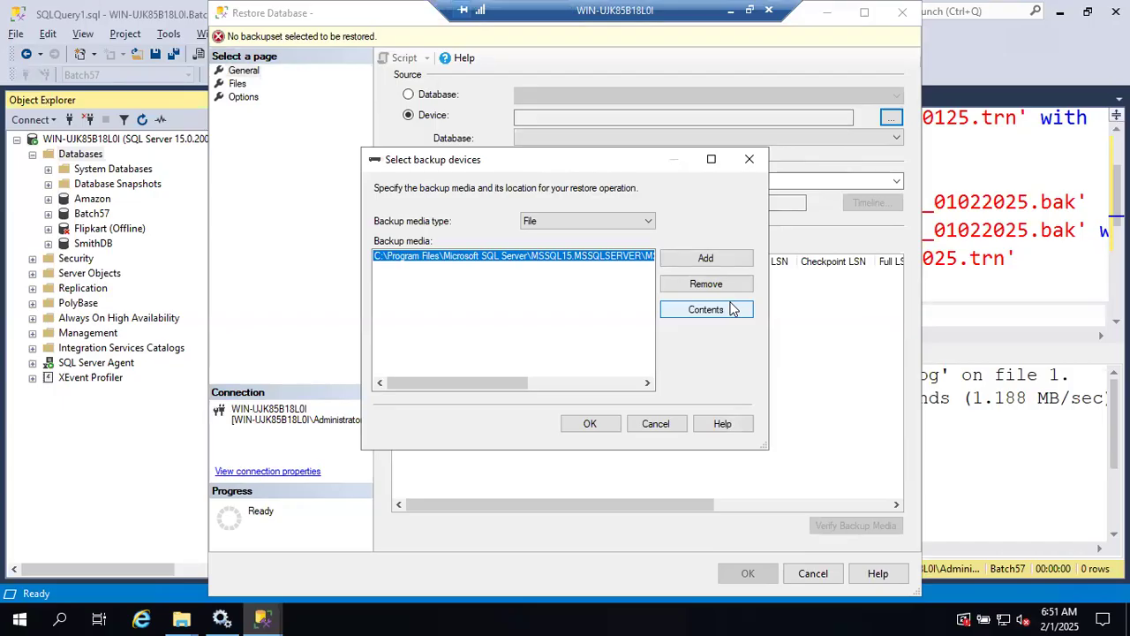
Accept the full backup file as the restore device with media type File, and review the backup set details in the restore plan.
click(526, 222)
click(536, 237)
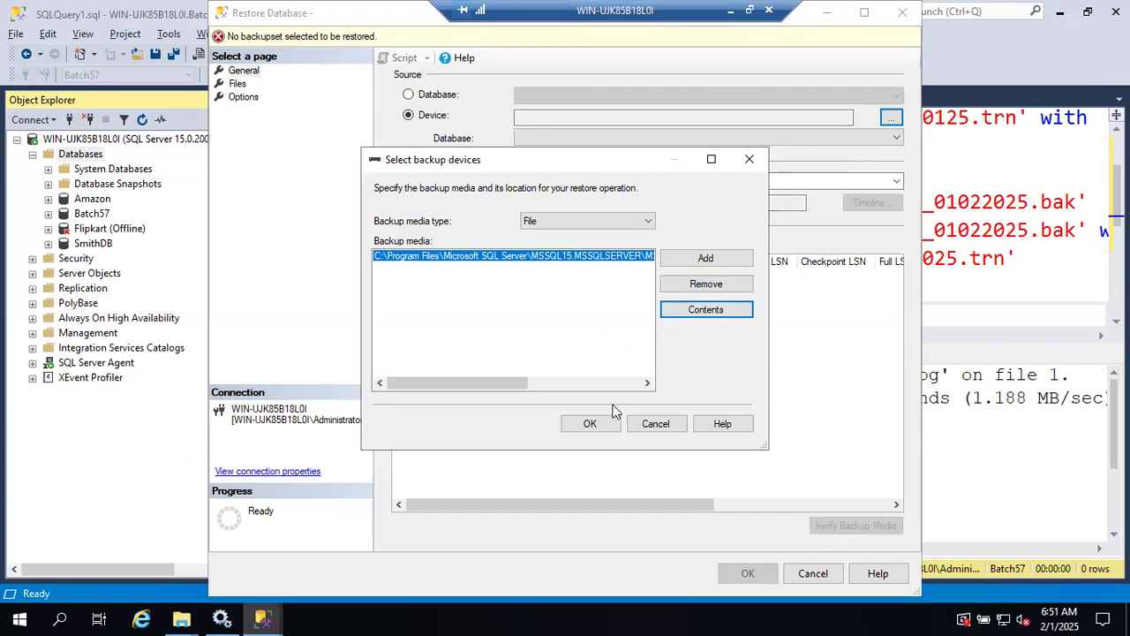
click(590, 424)
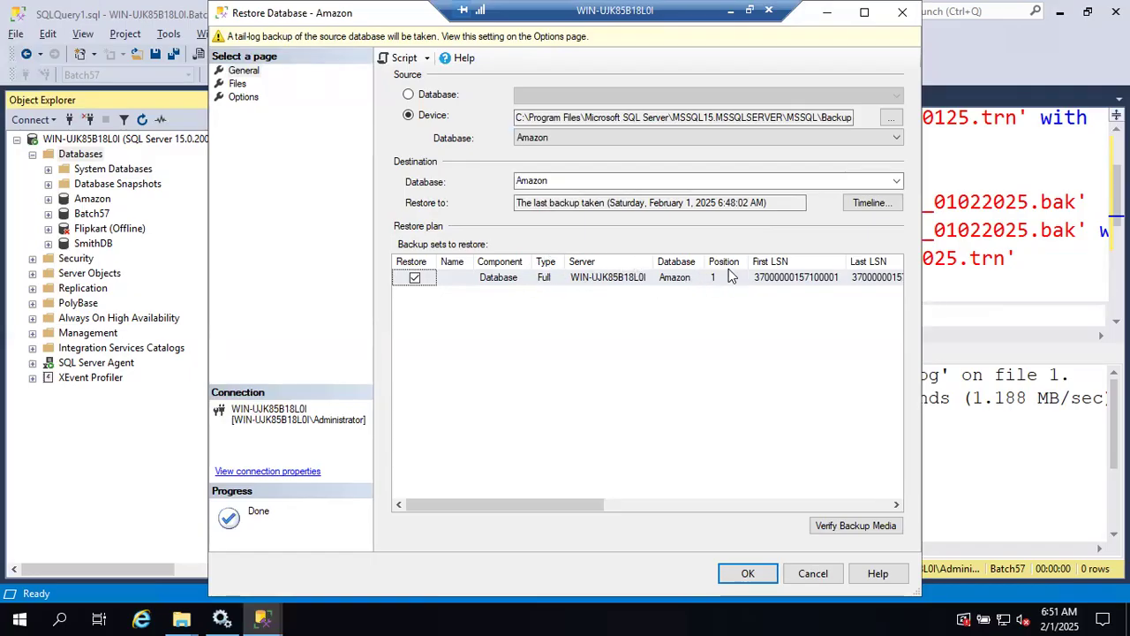
drag(597, 505, 799, 504)
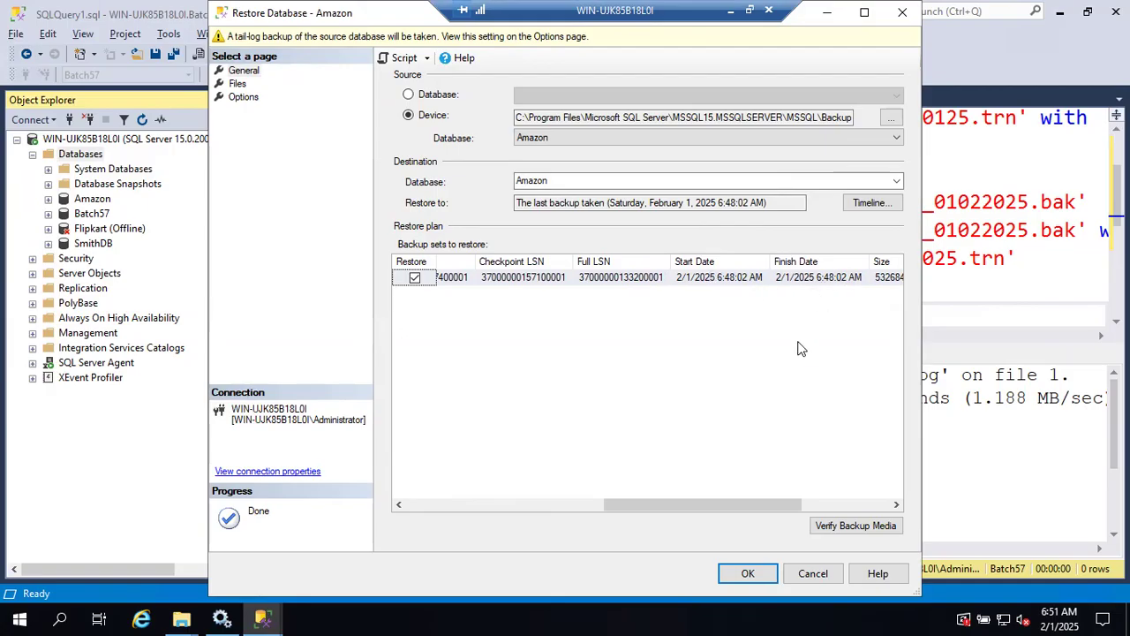
drag(764, 503, 457, 482)
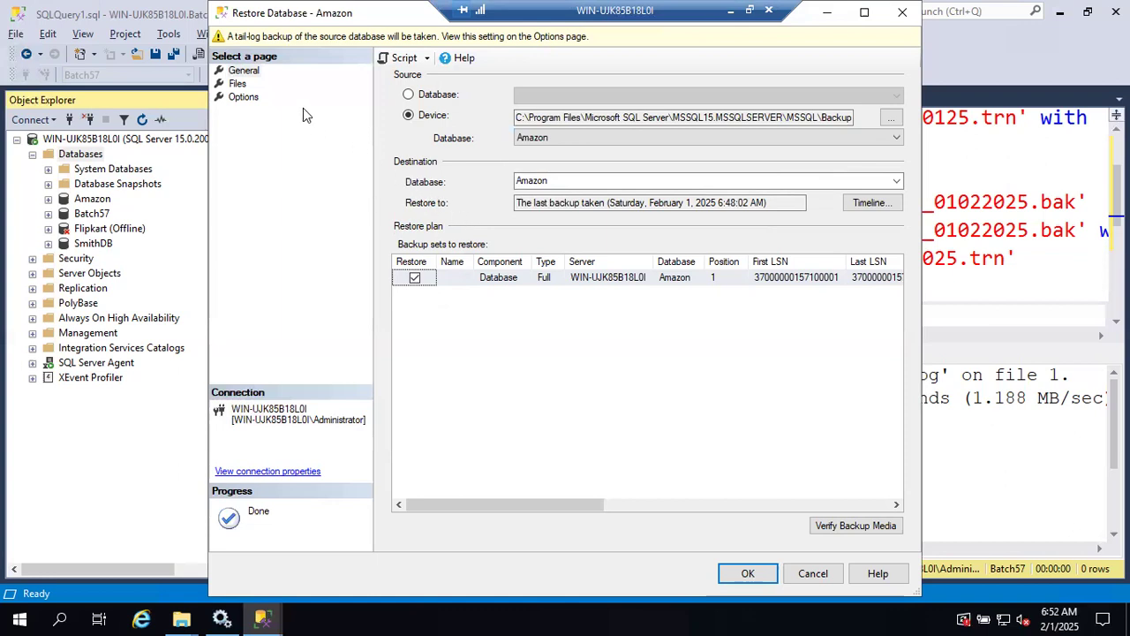
Examine the original and Restore As paths of the Amazon data and log files, widening both columns to show the full paths.
click(236, 82)
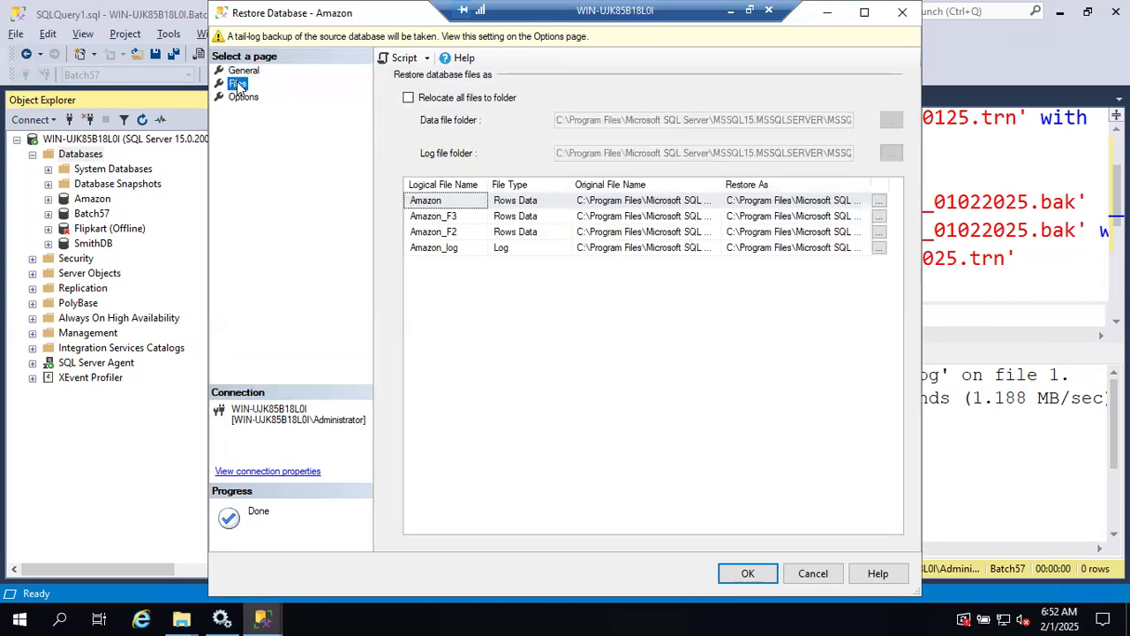
click(864, 12)
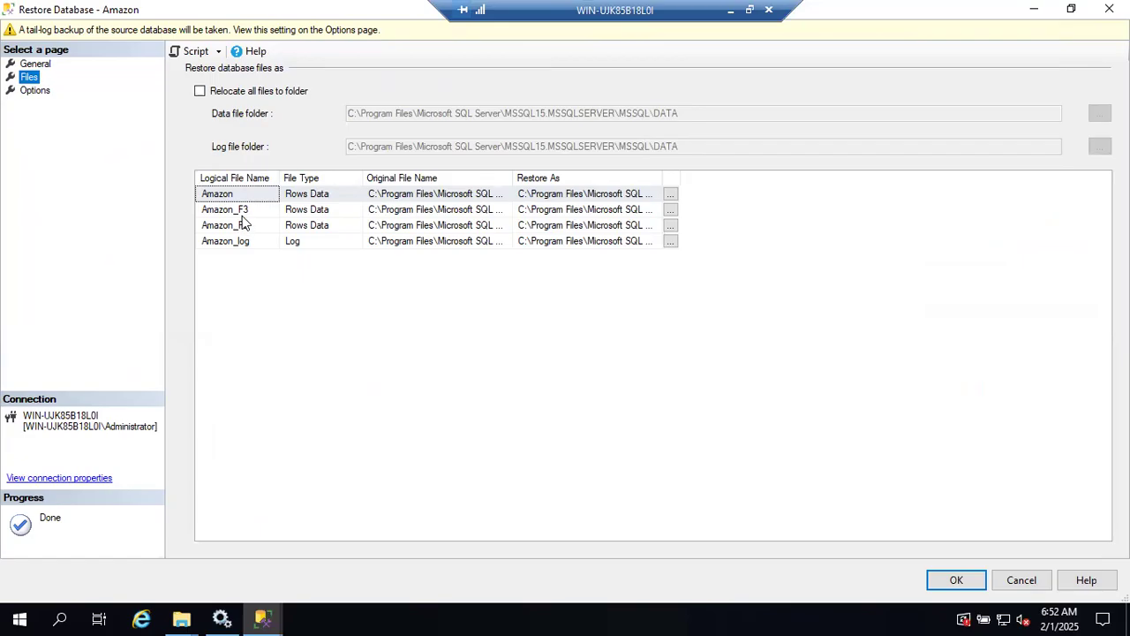
drag(514, 174, 764, 173)
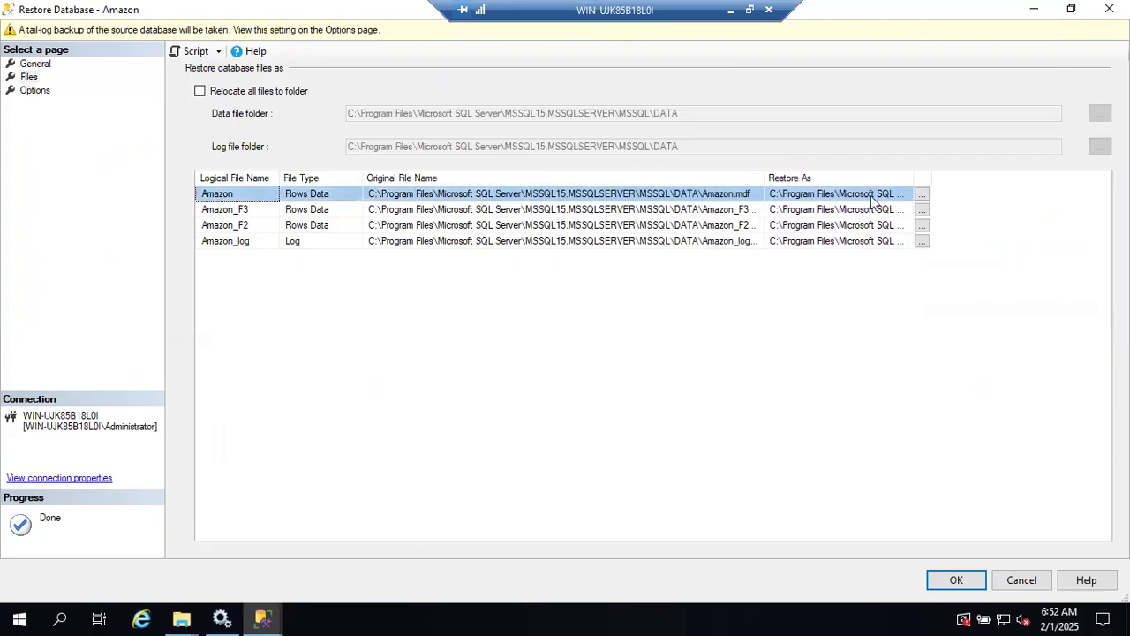
double_click(915, 179)
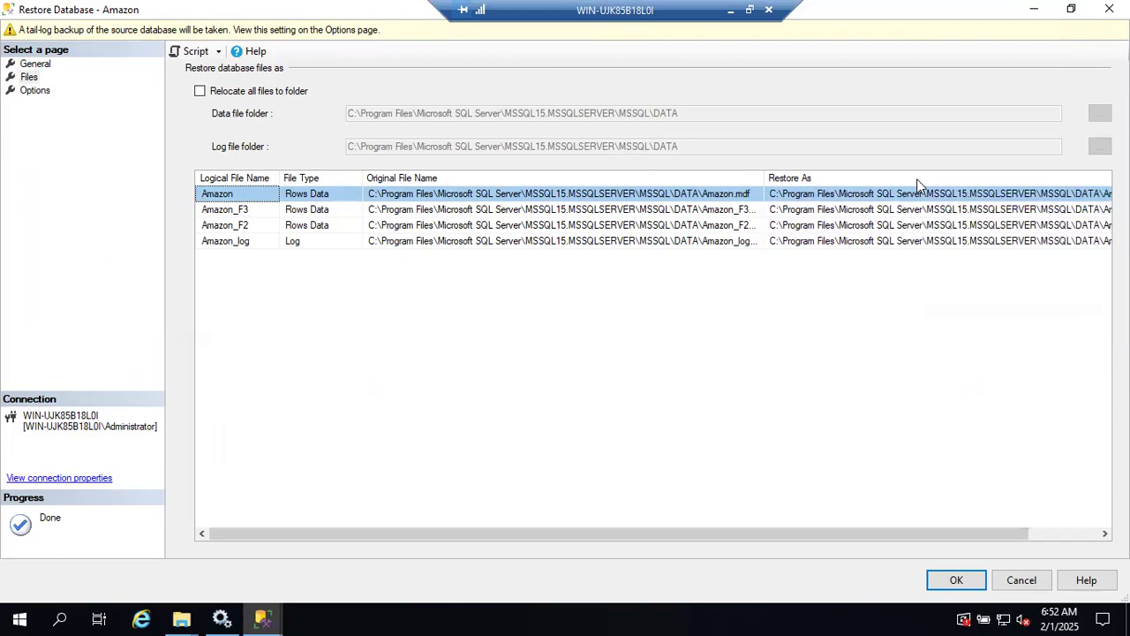
double_click(763, 177)
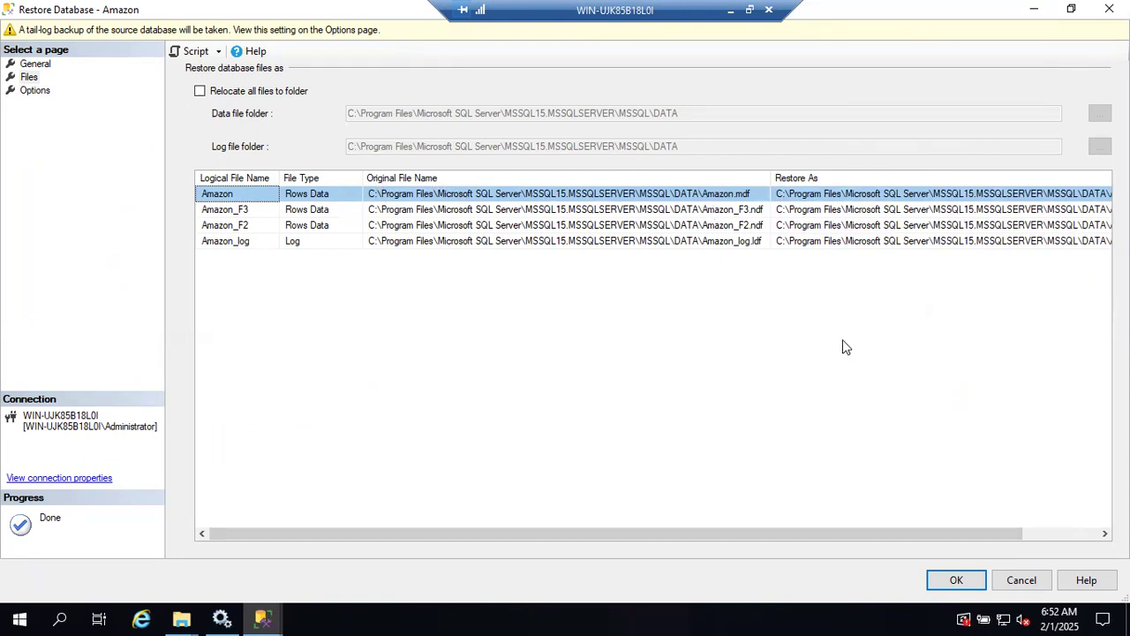
scroll(843, 346, right, 3)
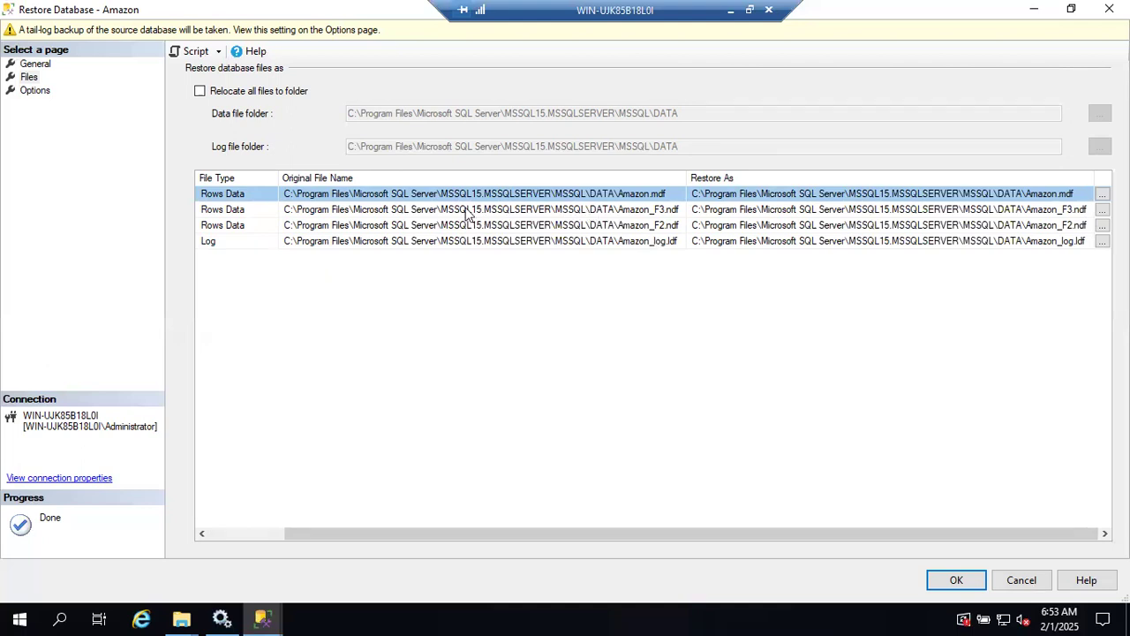
click(262, 618)
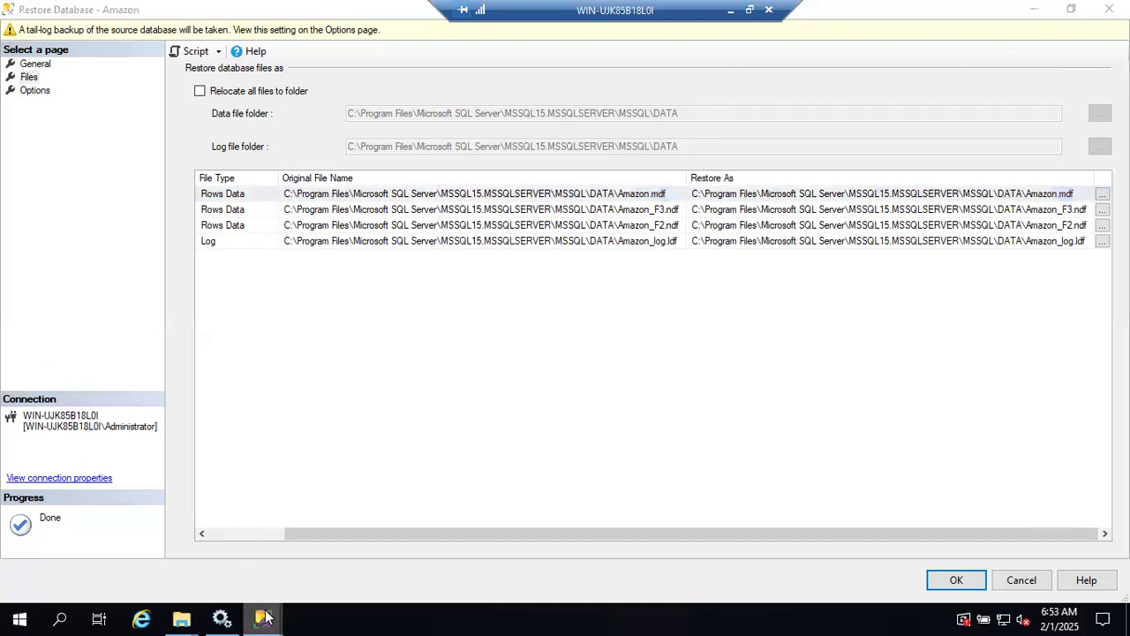
click(173, 573)
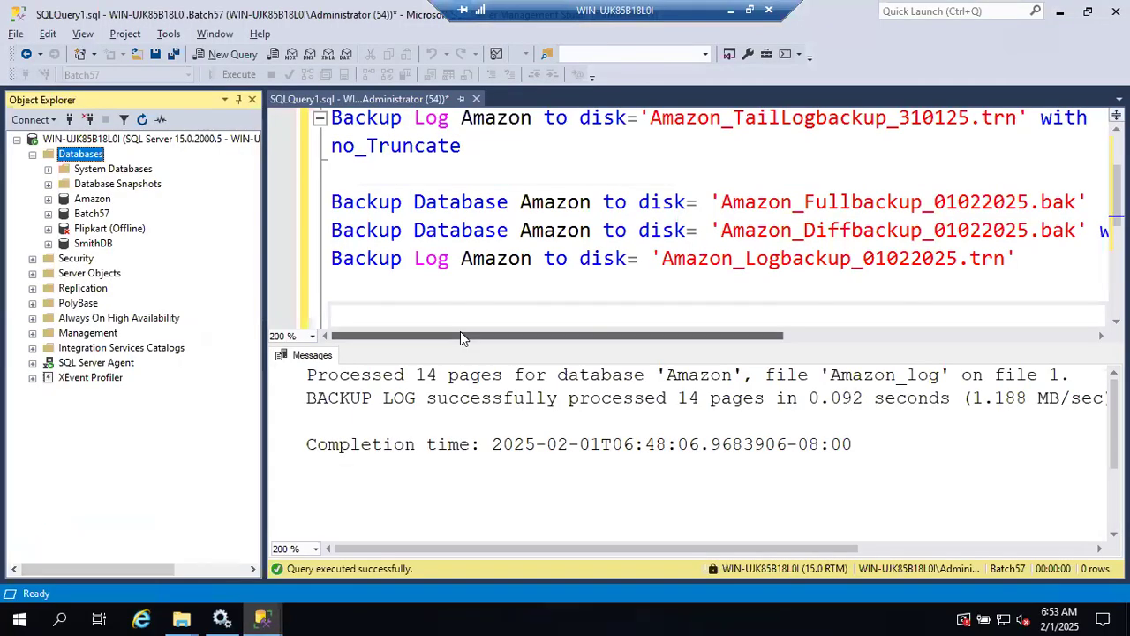
click(1060, 10)
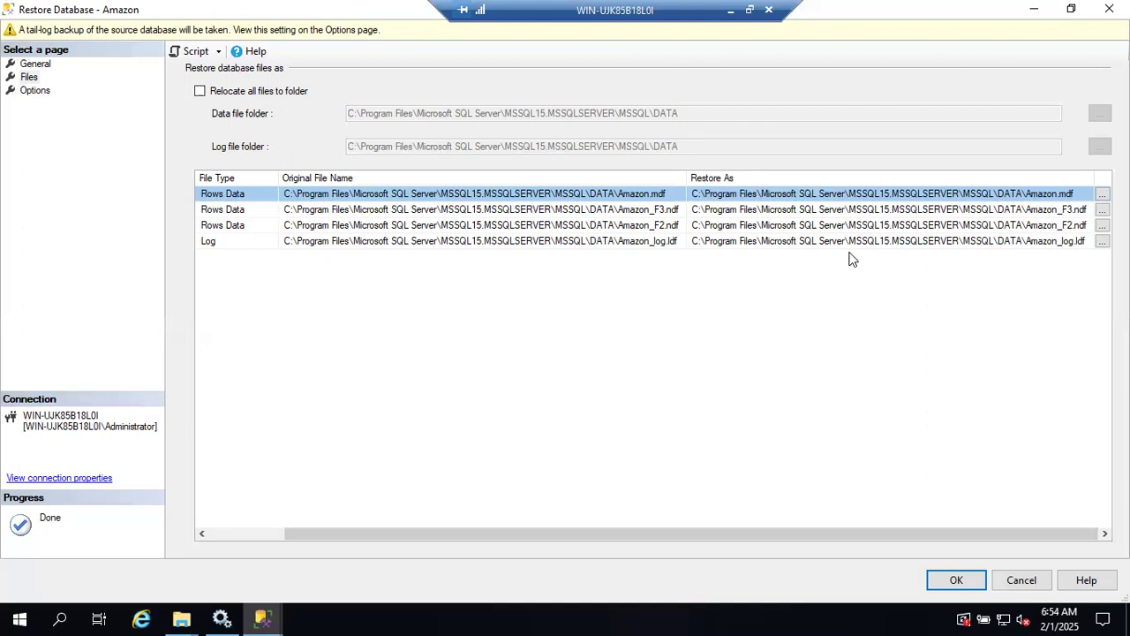
Set the restore to overwrite the existing database without a tail-log backup, keeping the recovery state at RESTORE WITH RECOVERY.
click(34, 91)
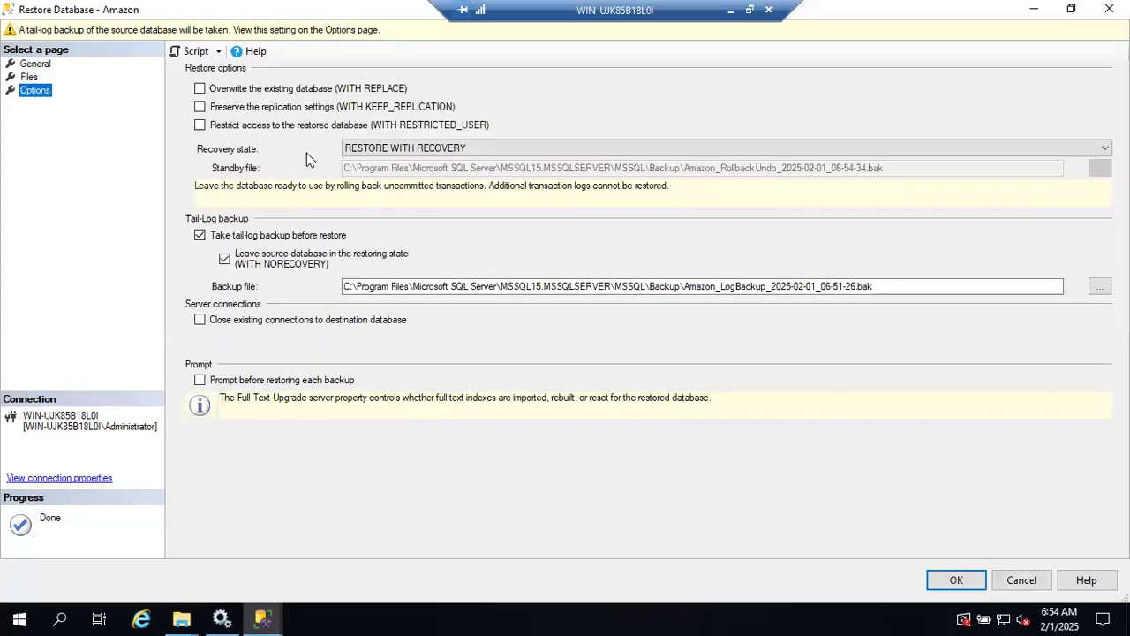
click(200, 89)
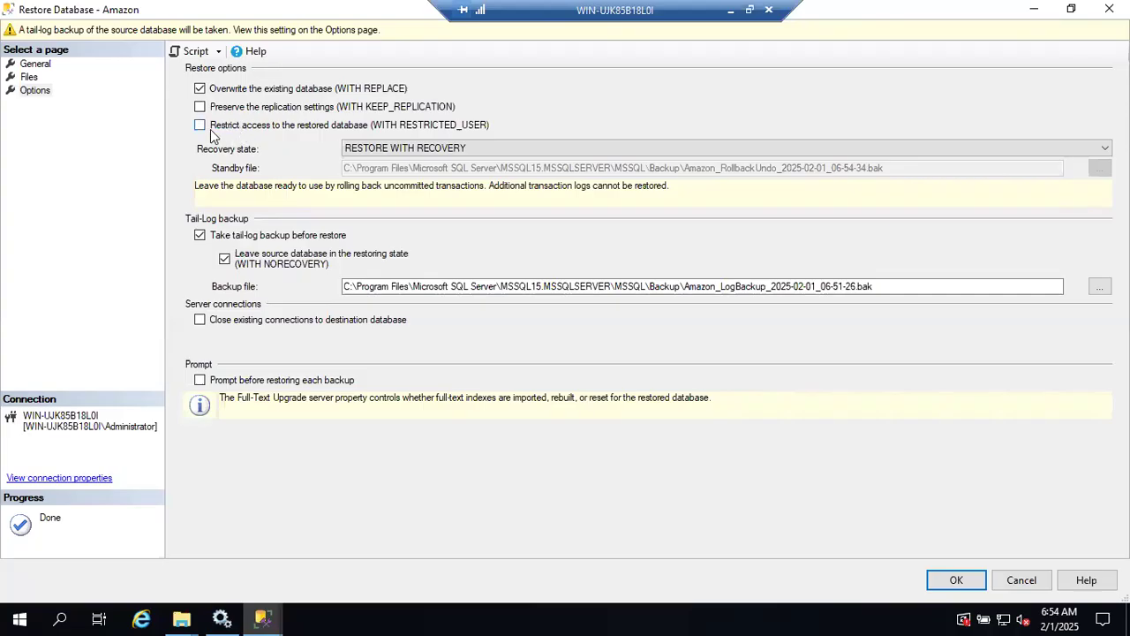
click(199, 236)
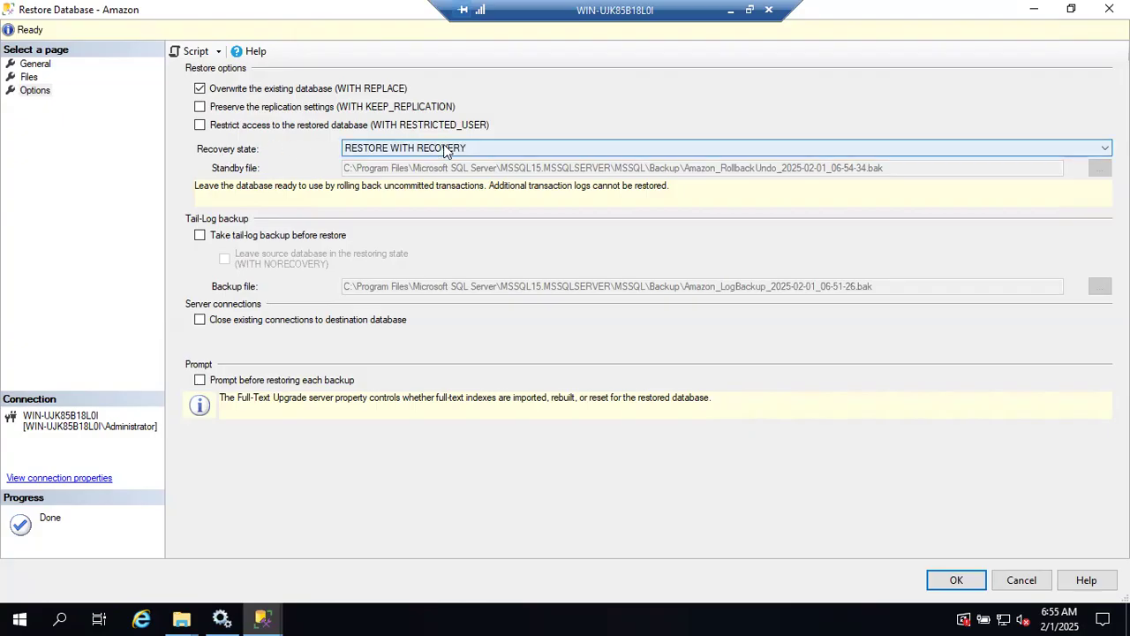
click(395, 150)
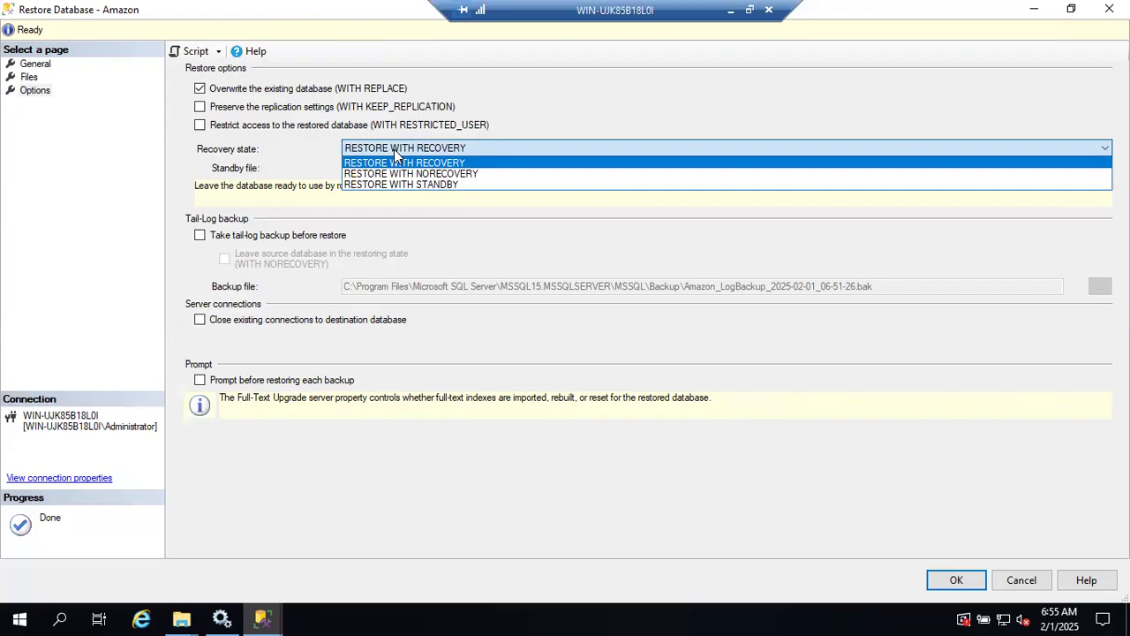
click(395, 155)
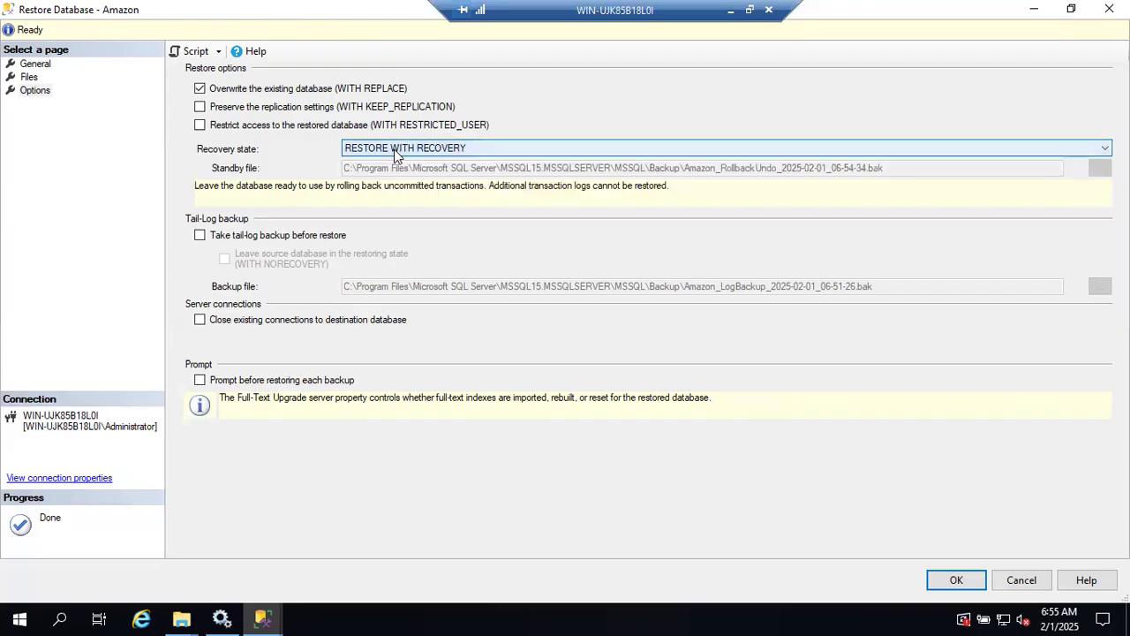
Switch to Notepad and write "Break for 15min.s" with "Record" on the line below.
click(729, 12)
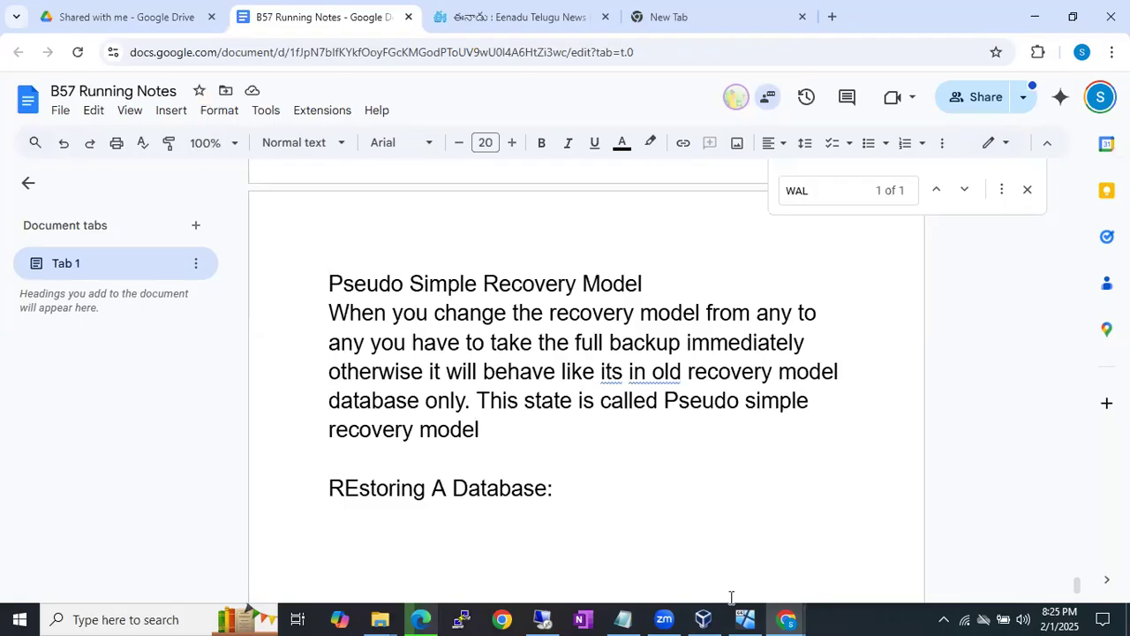
click(623, 619)
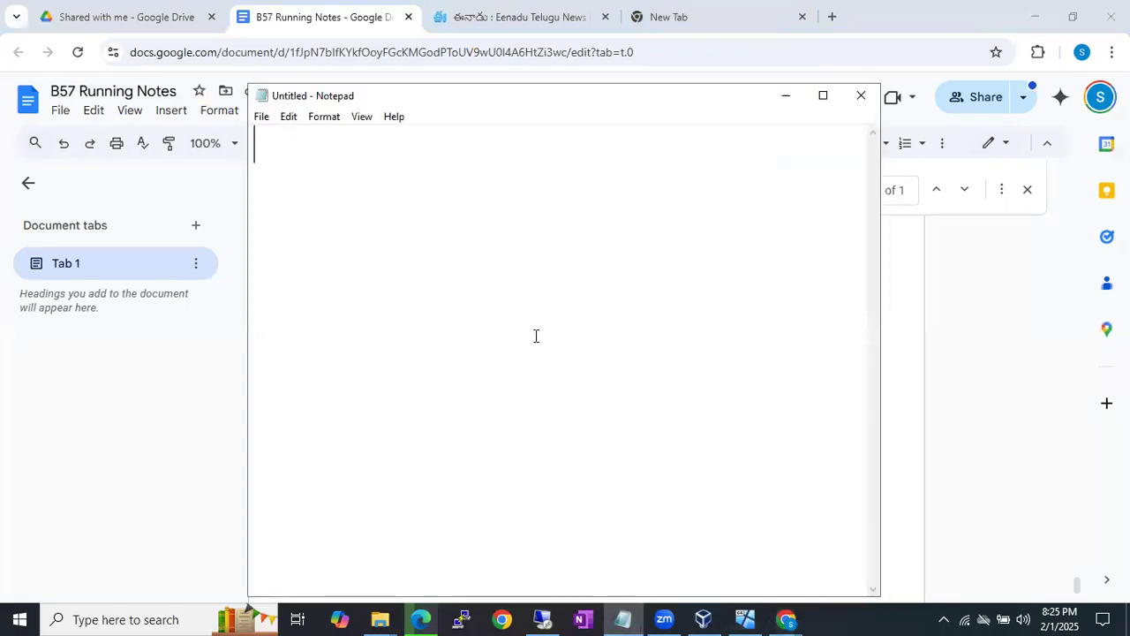
text(Break for 1)
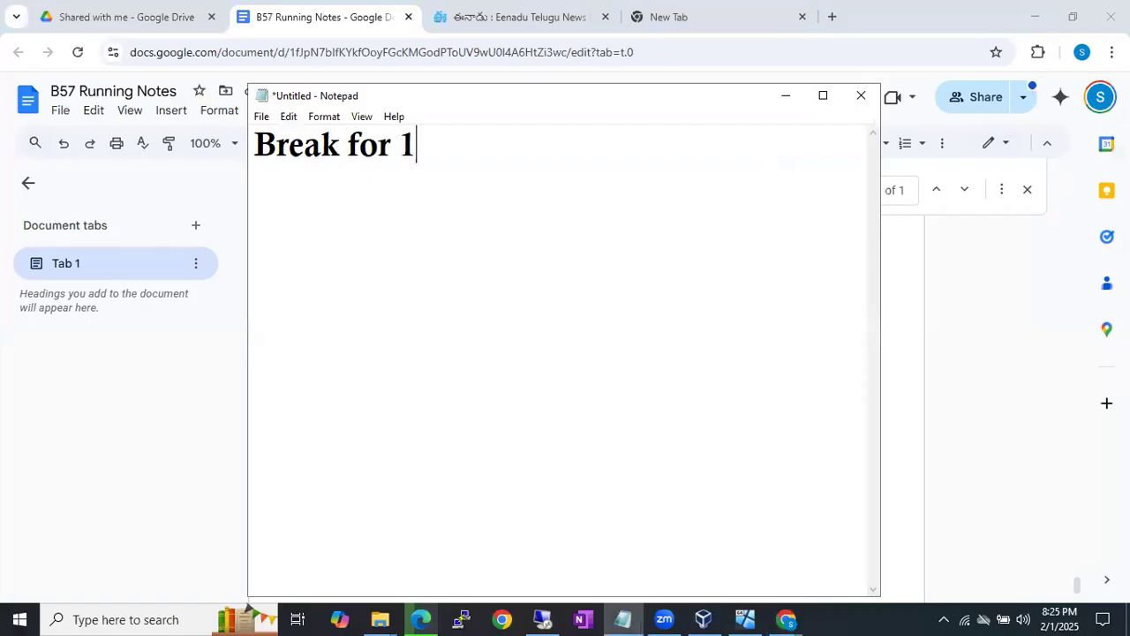
text(5min.s)
key(Return)
text(Record)
key(Return)
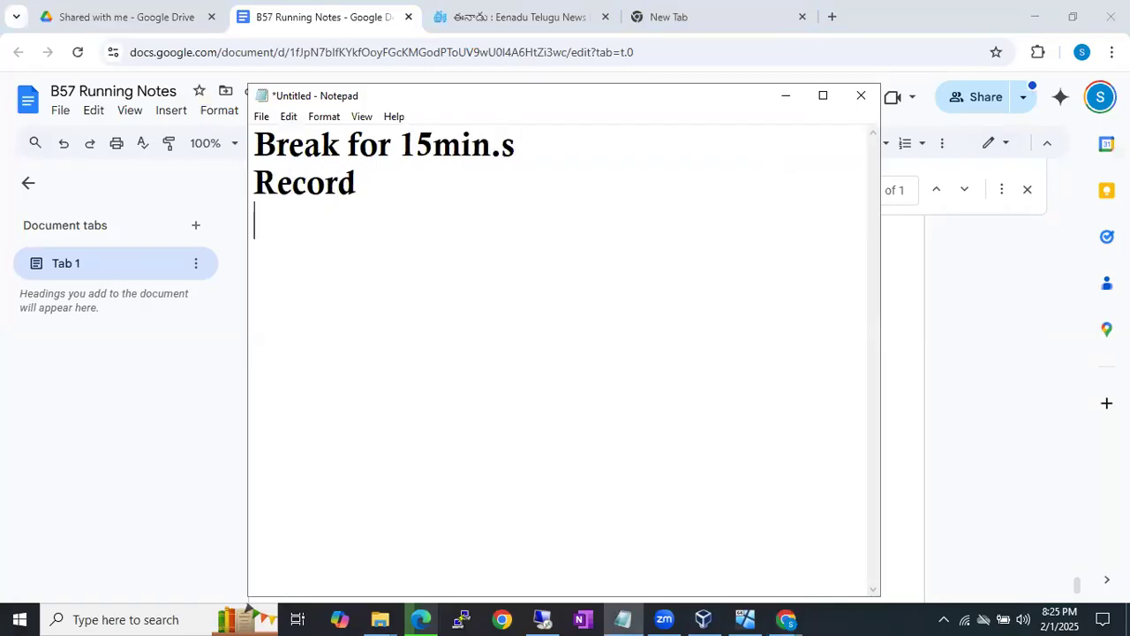
click(767, 94)
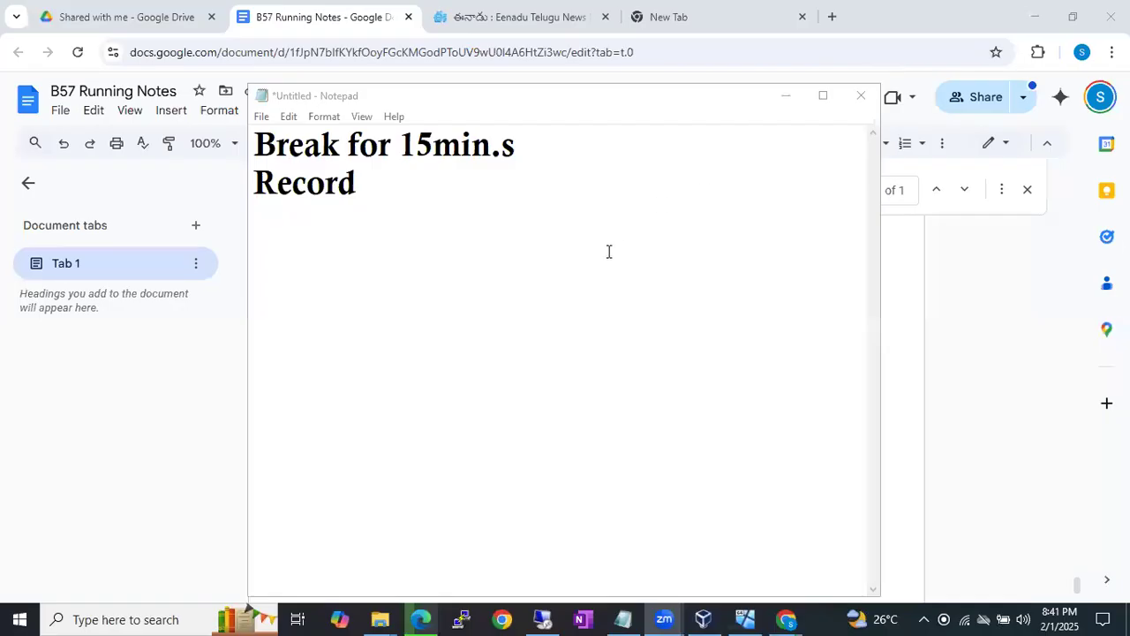
Delete all of the break notice text from the Notepad file.
click(609, 251)
key(ctrl+a)
key(BackSpace)
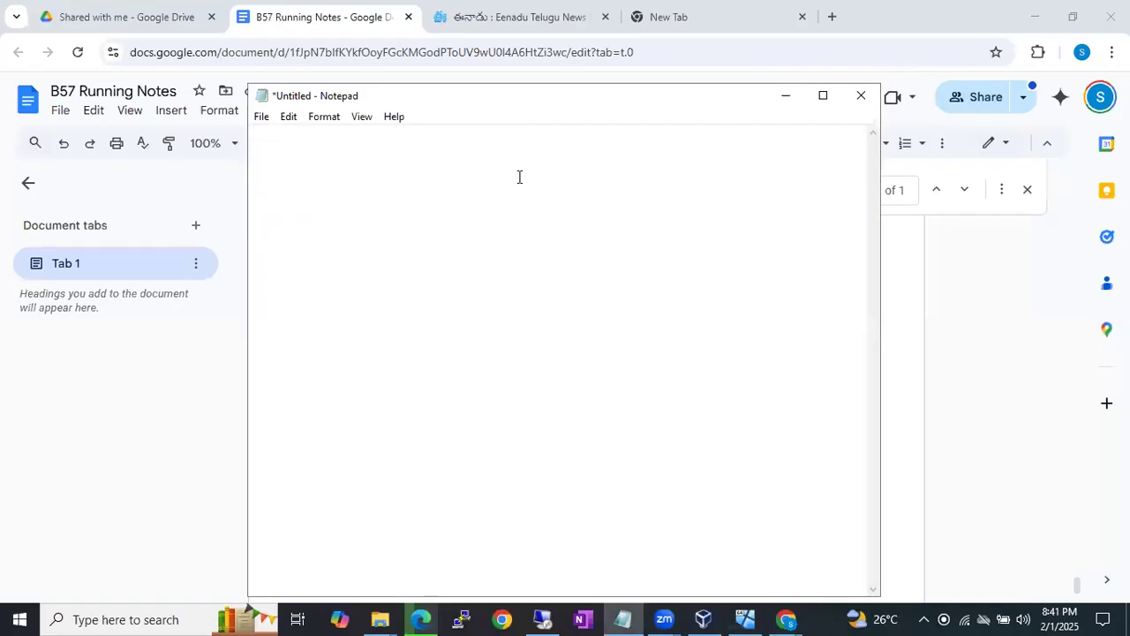
Return to the B57 Running Notes and add "Recovery State" and "There are 3 Recovery States in the Sql Server" below the "REstoring A Database:" heading.
click(783, 97)
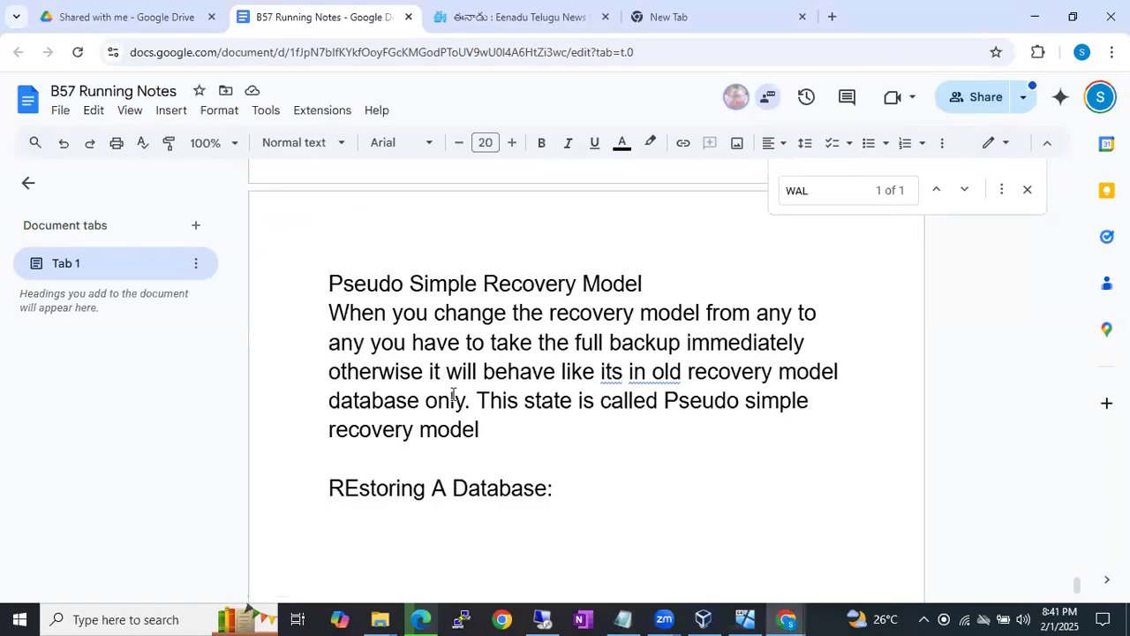
click(540, 617)
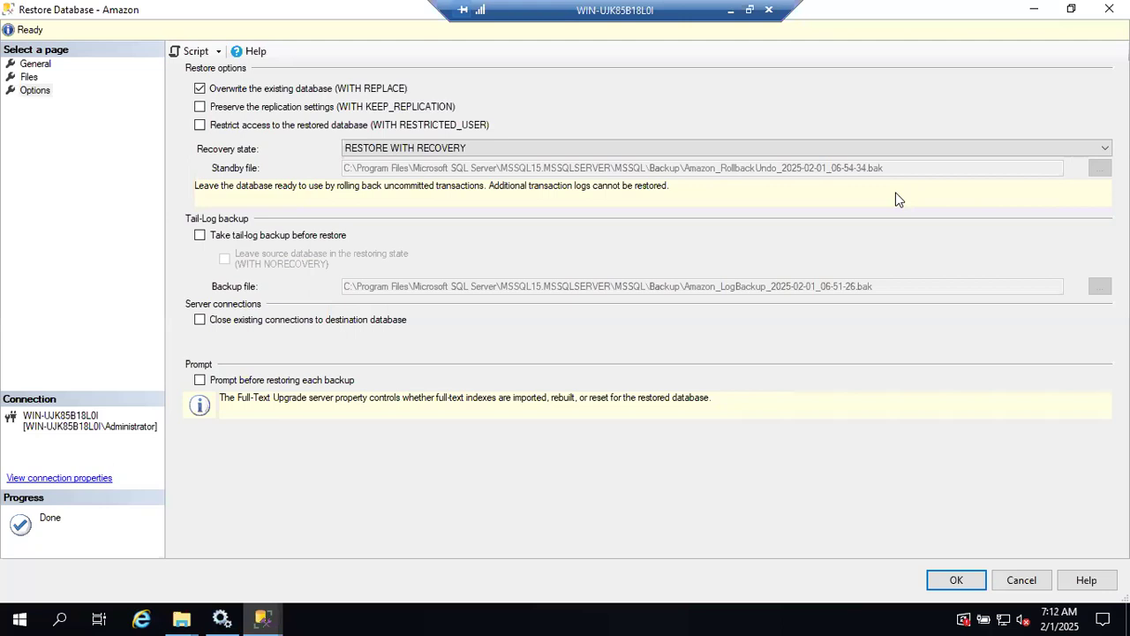
click(731, 11)
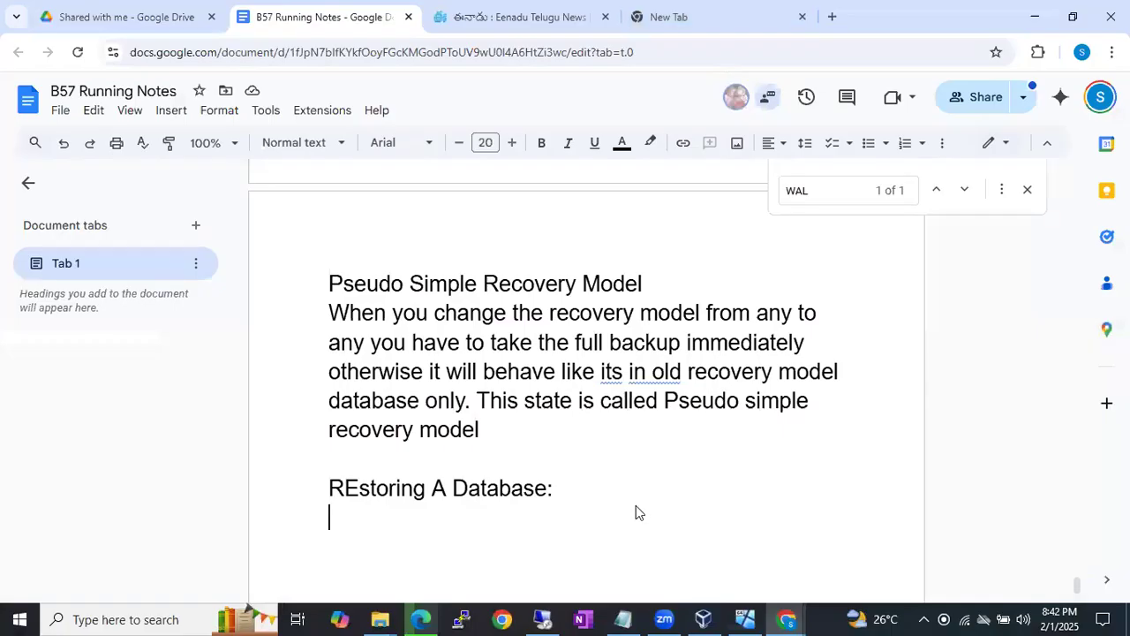
key(Return)
key(BackSpace)
text(Recv)
key(BackSpace)
text(overy State)
key(Return)
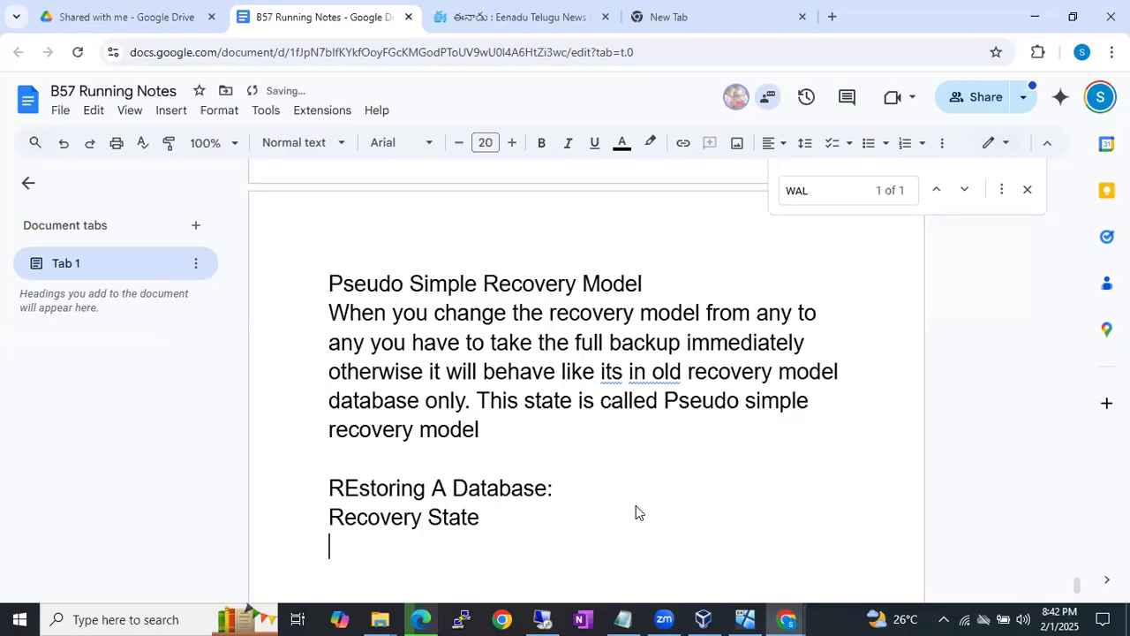
text(There are 3 Reco)
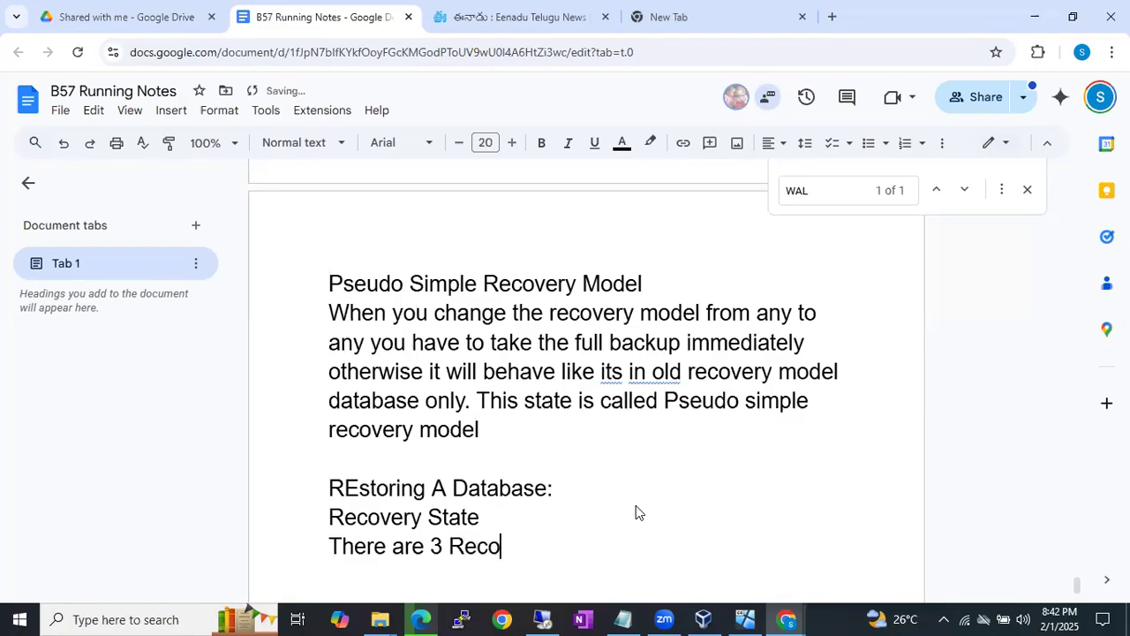
text(very States)
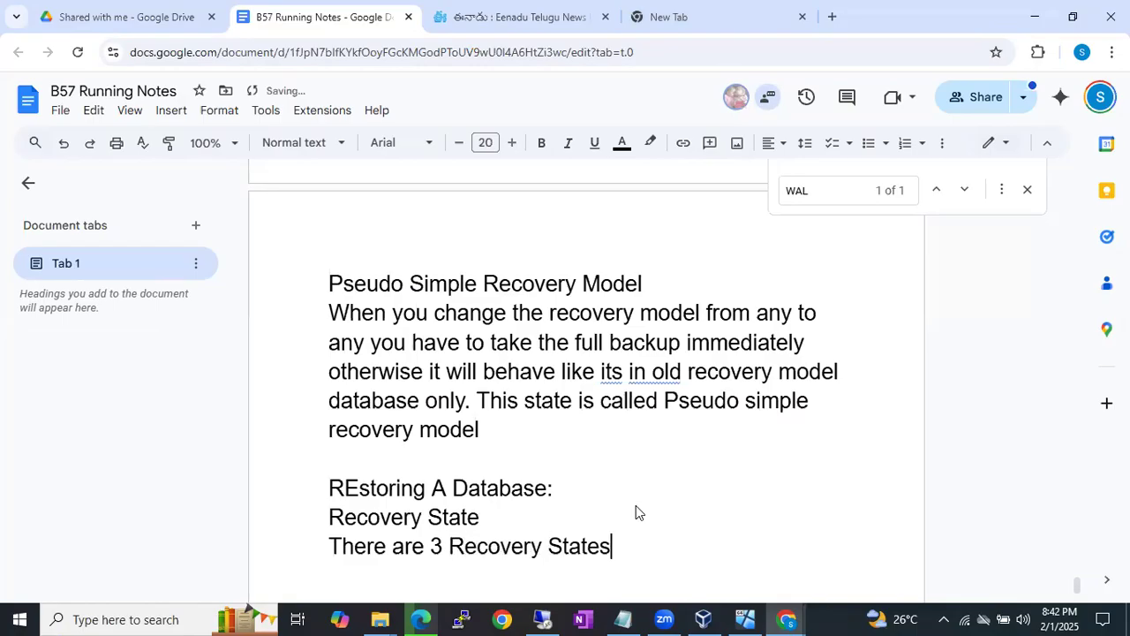
text( in the Sql Server)
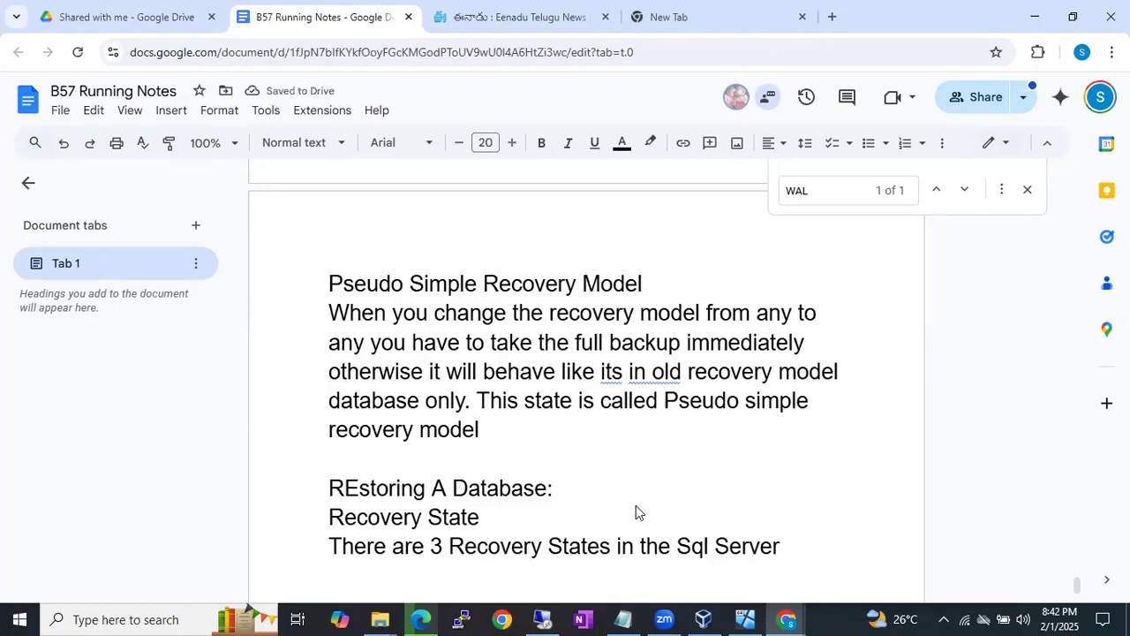
List the three recovery states on separate lines: "With Recovery", "With NO Recovery" and "With Stand By".
key(Return)
text(W)
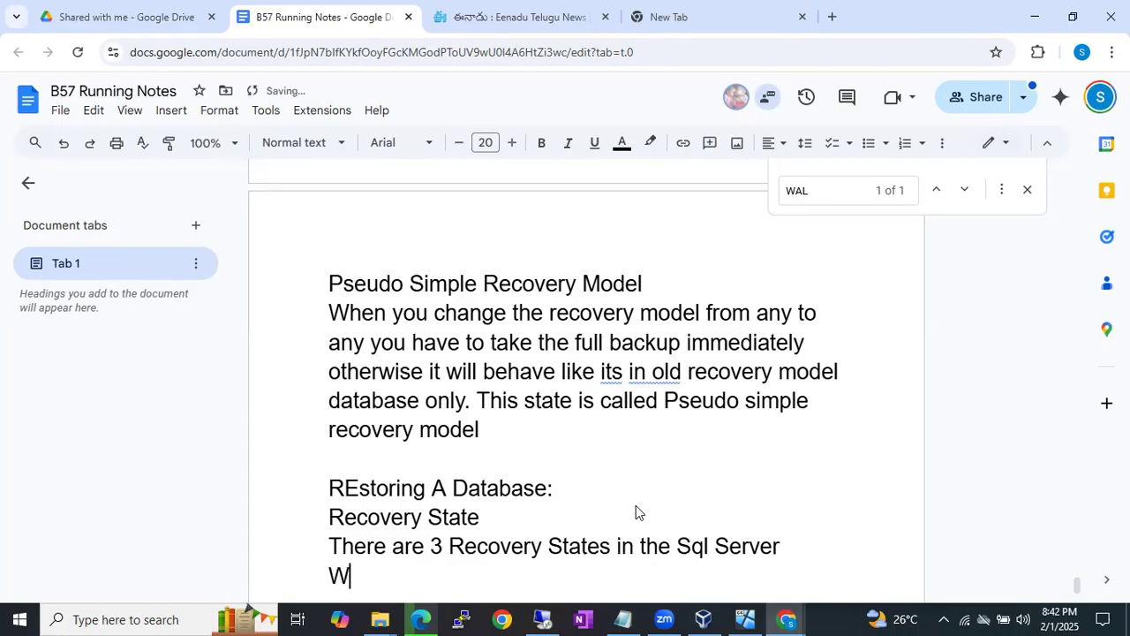
text(ith Recovery)
key(Return)
text(With NO Recovery)
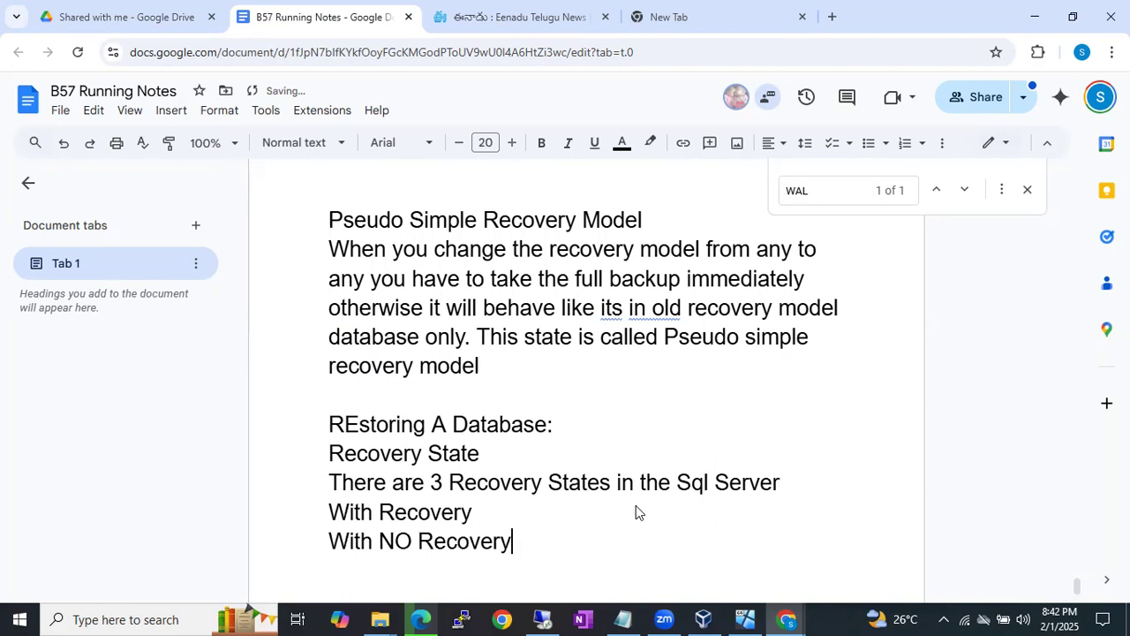
key(Return)
text(With Sta)
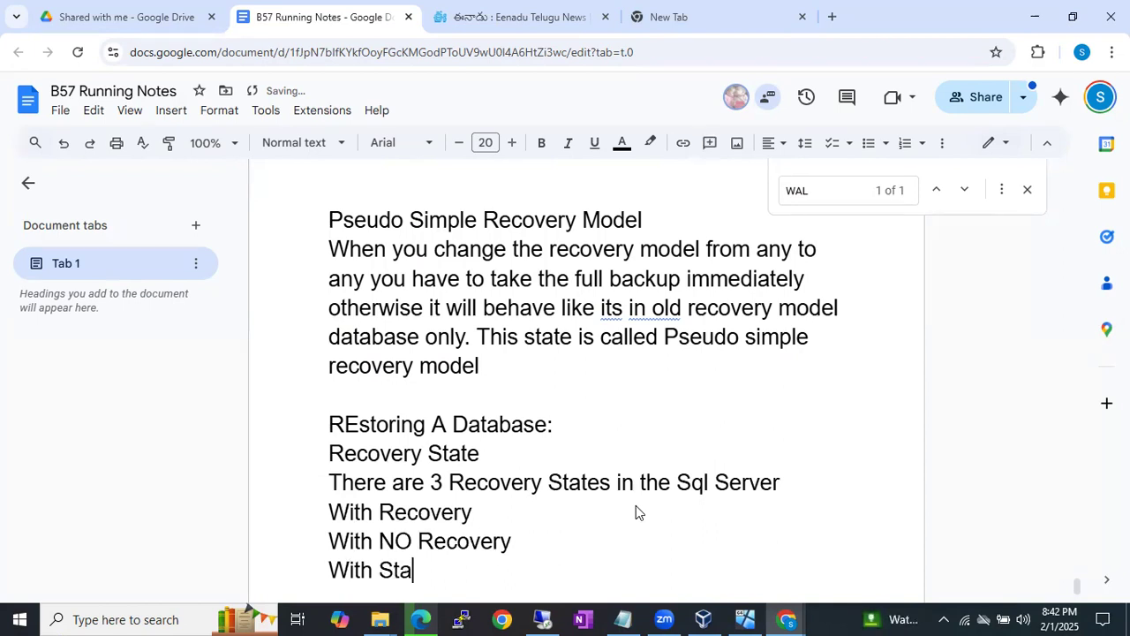
text(nd By)
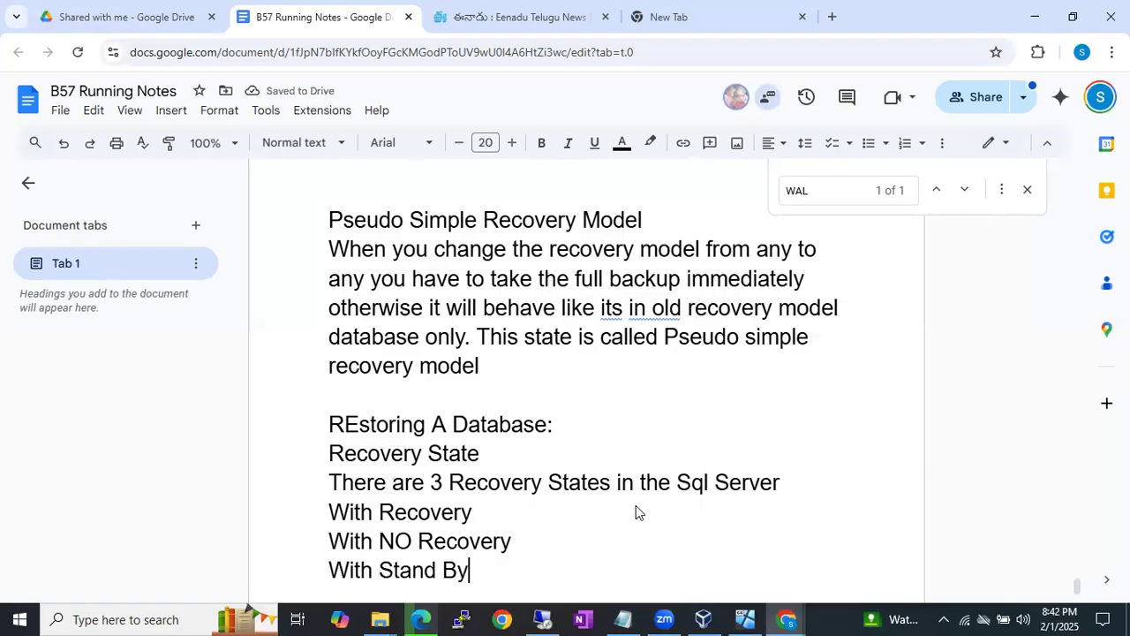
Explain "With Recovery:" below the list: choose it for the final backup; the database comes online and accessible but other backups cannot be restored.
key(Return)
key(Return)
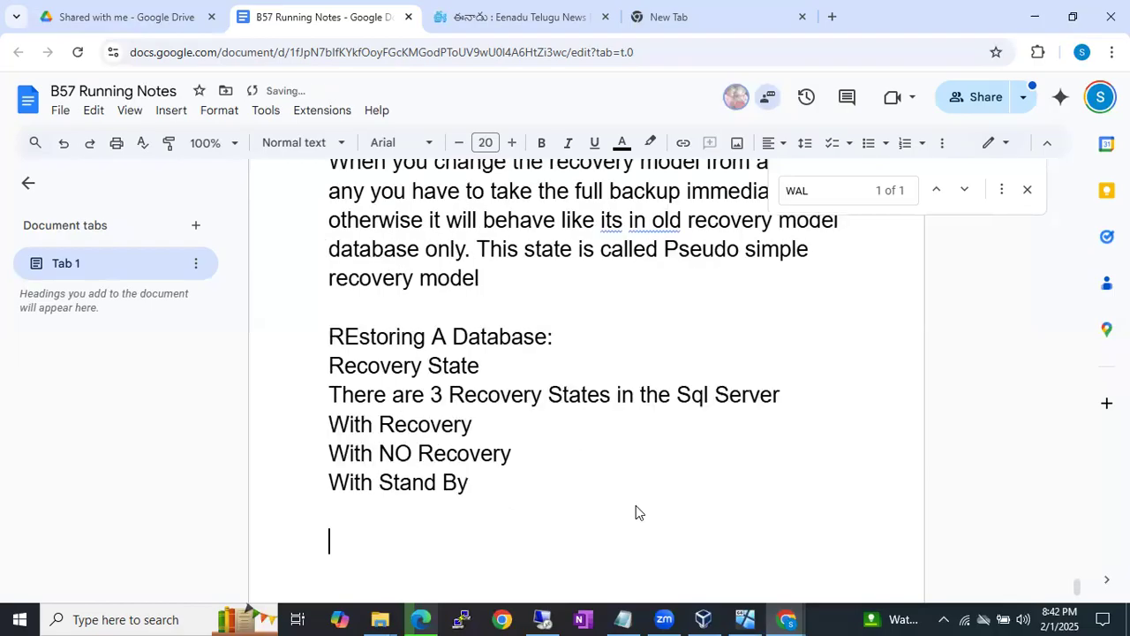
text(With Recovery: The)
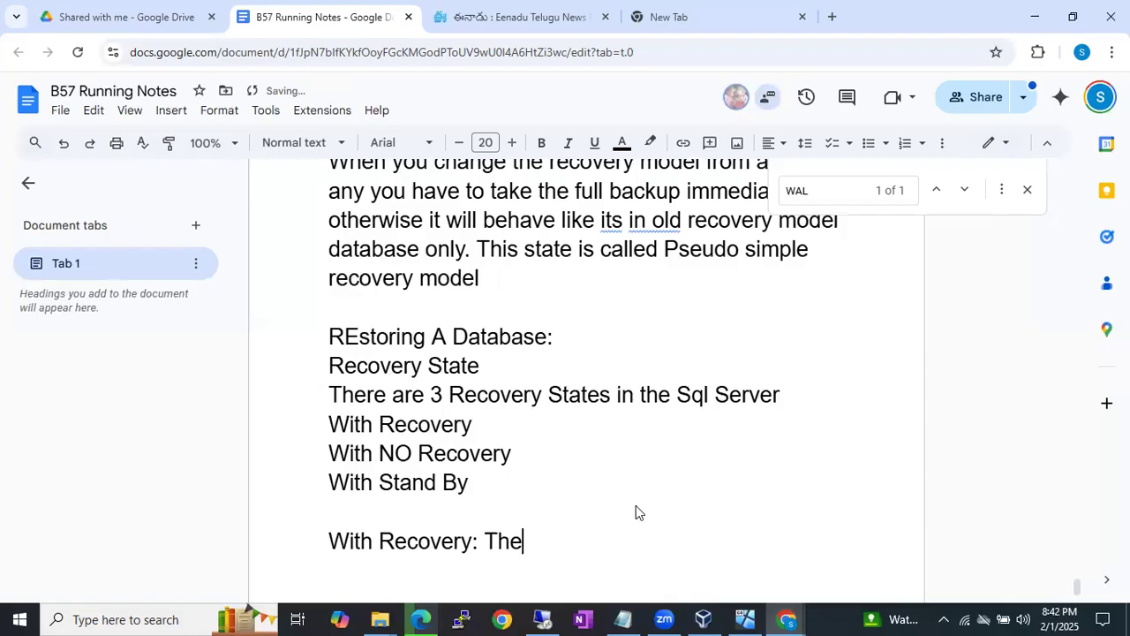
text(re are no ot)
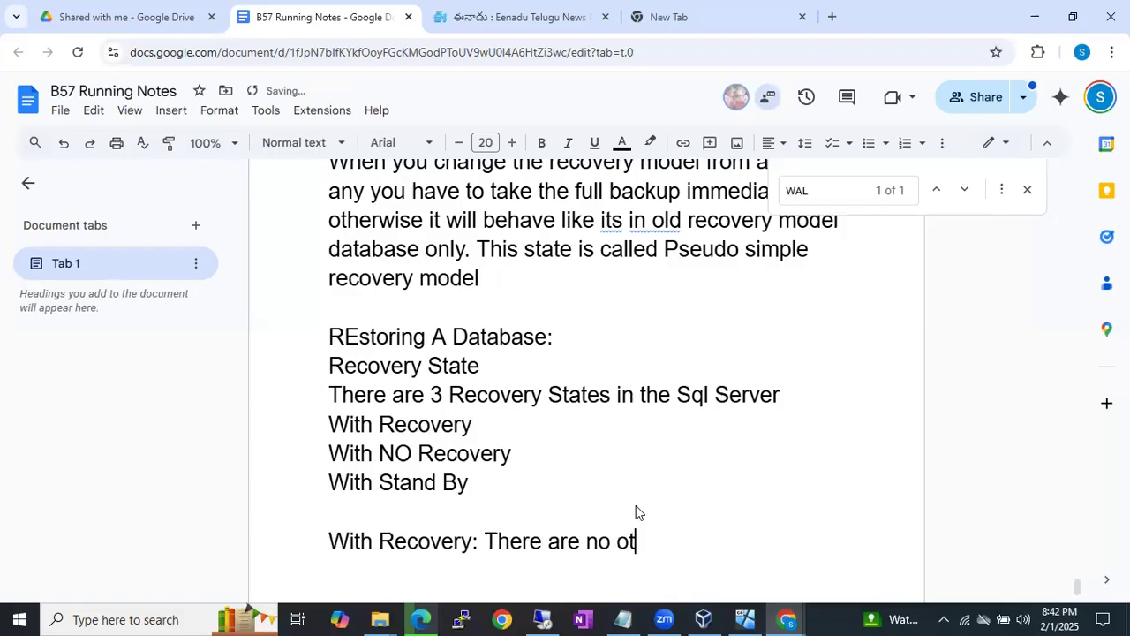
text(her backups to restore )
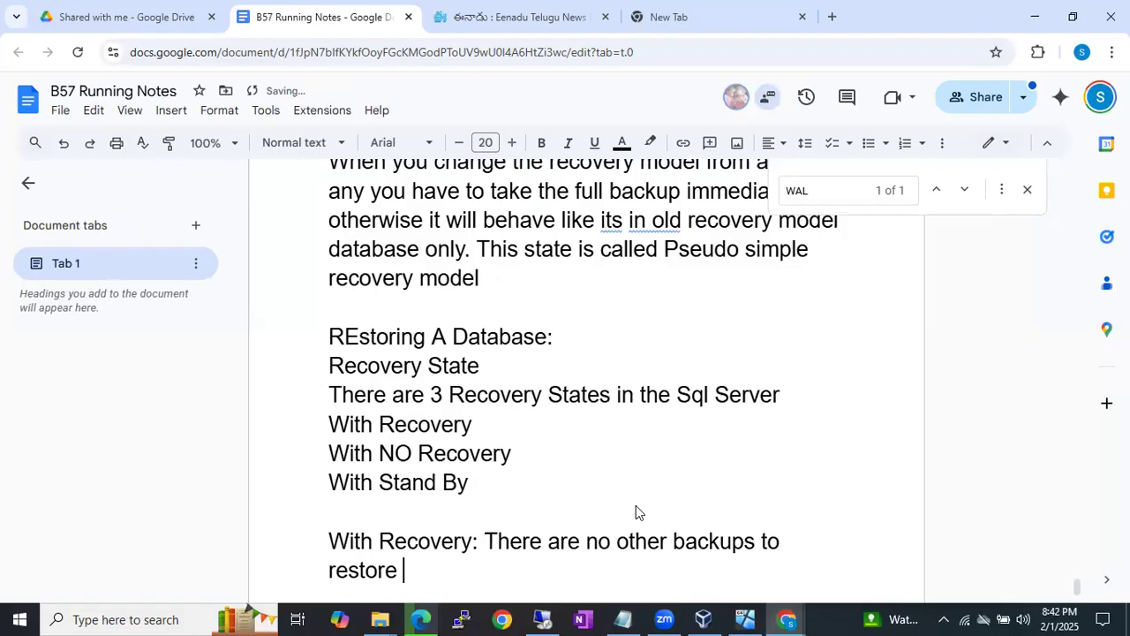
text(and that is the final Backup to Restore the)
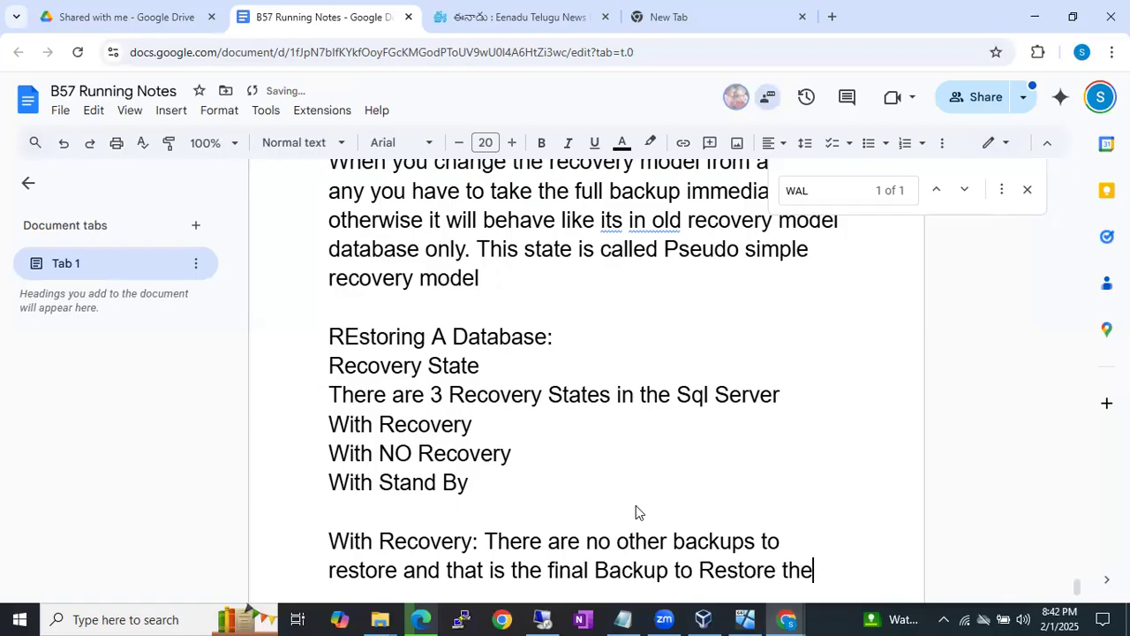
text(n always Choose With Recovery. When you c)
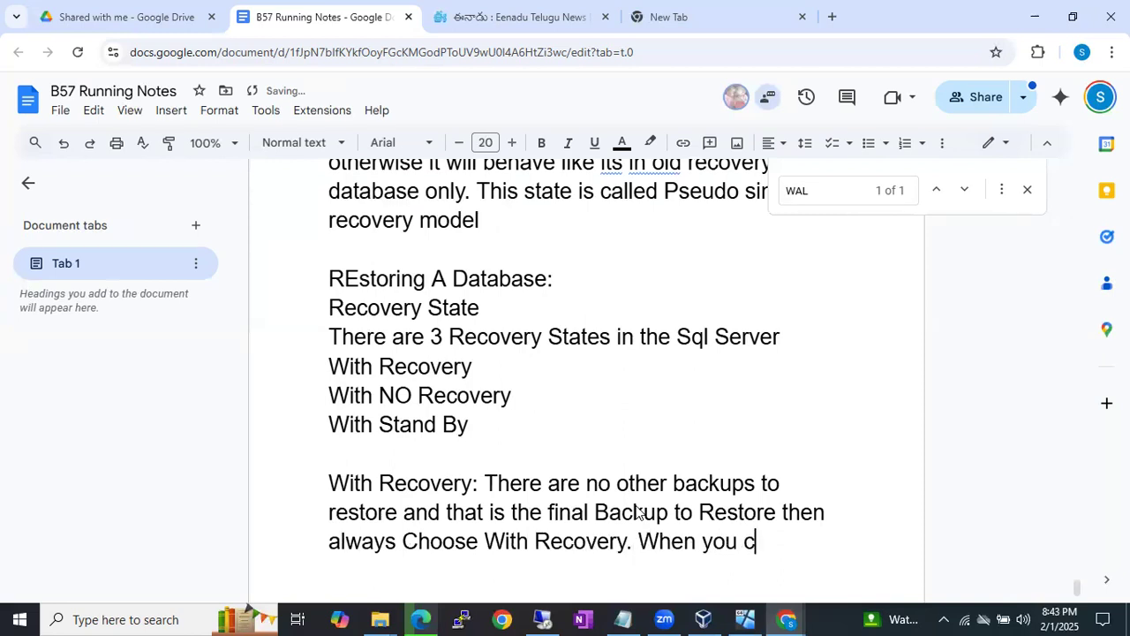
text(hoose with recovery the database will come to online state and accessible but you cant restore the other bakcups)
key(Return)
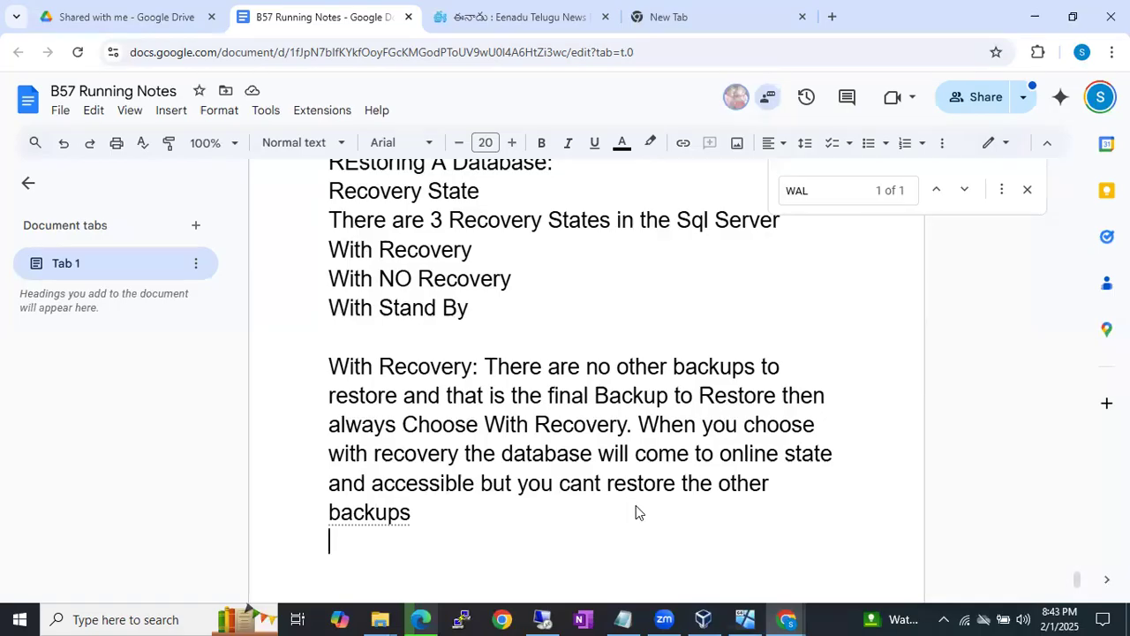
Review the recovery state options in the Restore Database window and compare them with the notes' sentence about the database coming to online state.
click(545, 617)
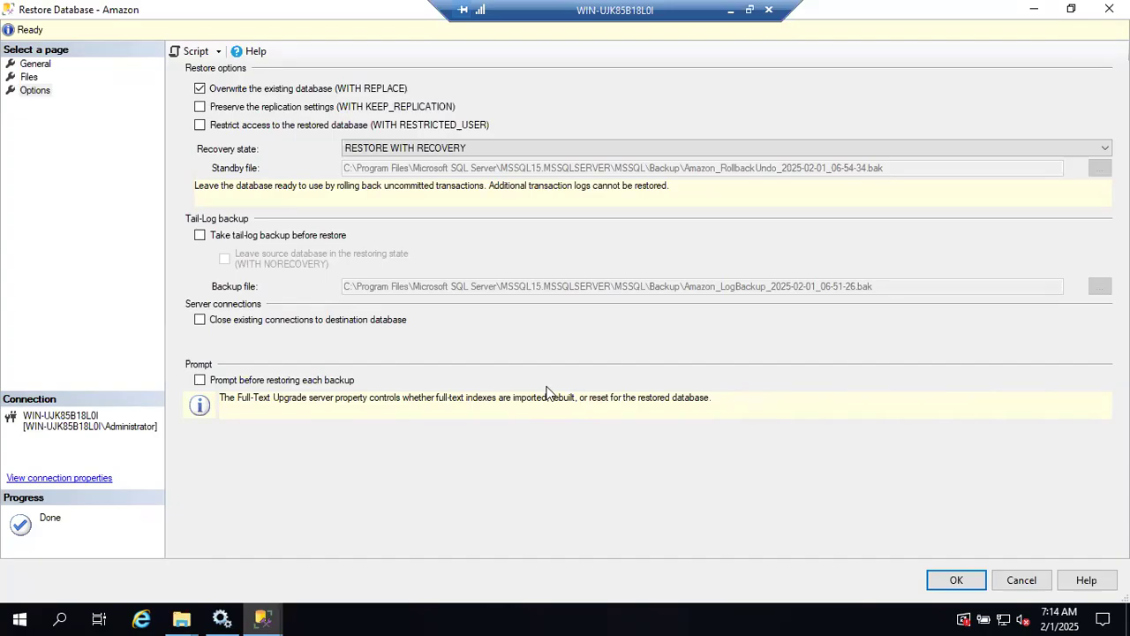
click(729, 26)
click(643, 416)
drag(643, 416, 739, 454)
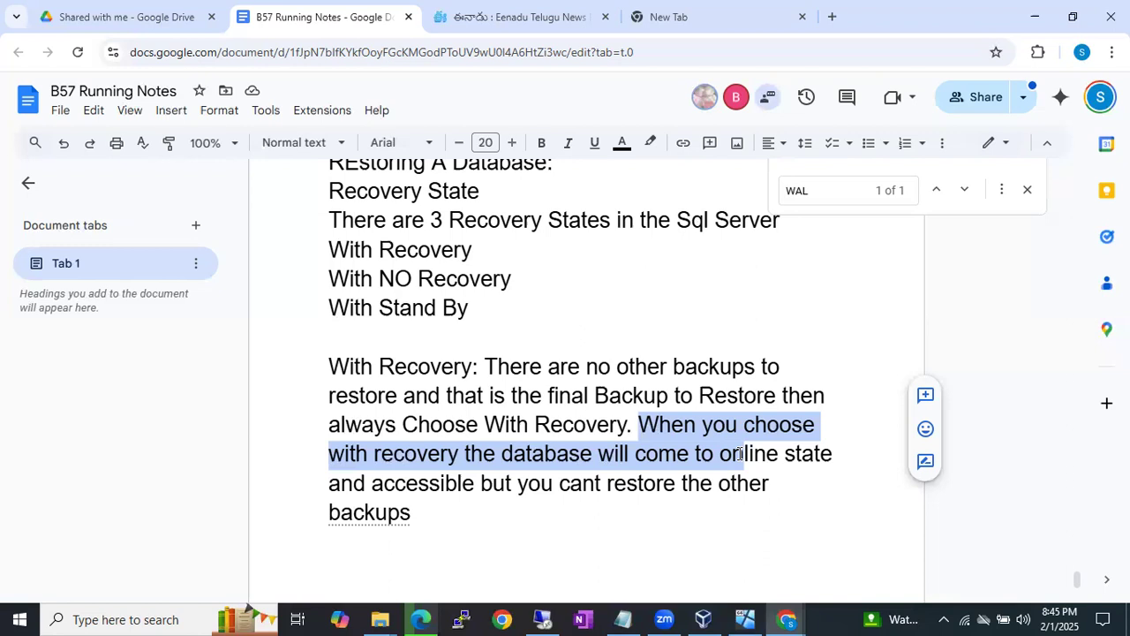
Add a new paragraph reading "With NO Recovery: When there are other backups to restore then always choose with No Recovery".
click(531, 534)
key(Return)
text(With NO Recovery: When a)
key(BackSpace)
text(there )
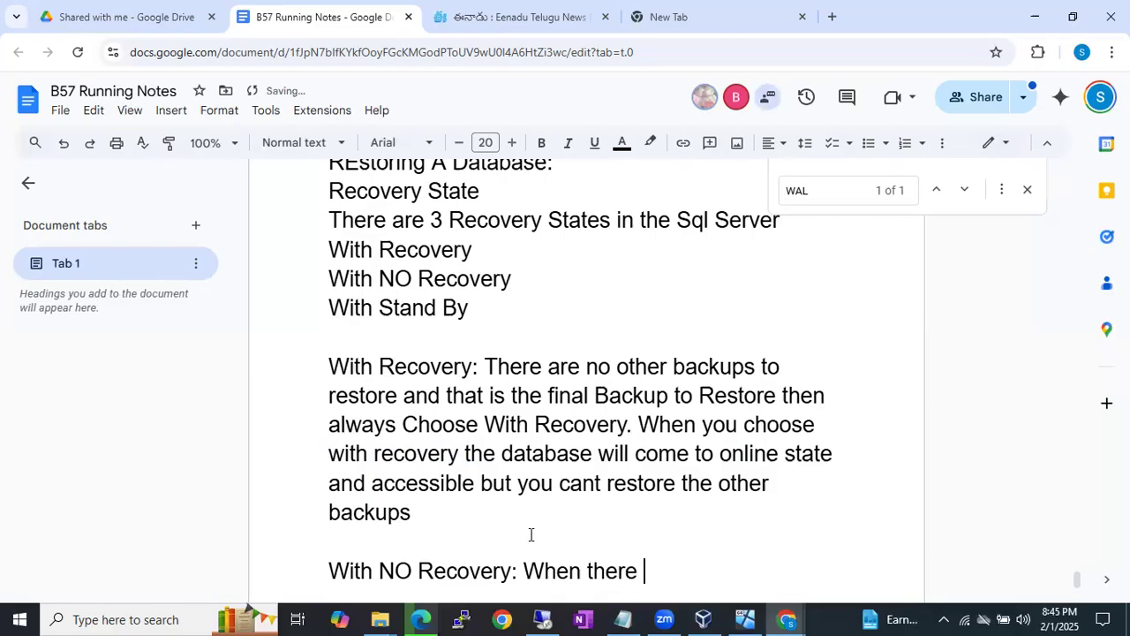
text(are other backu)
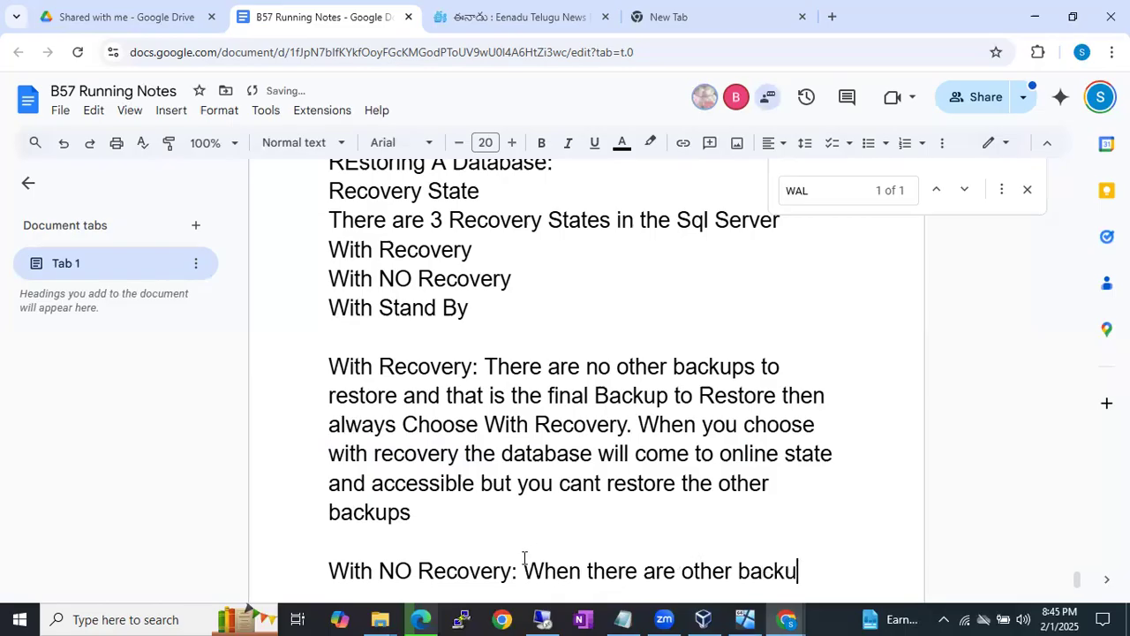
text(ps to restore )
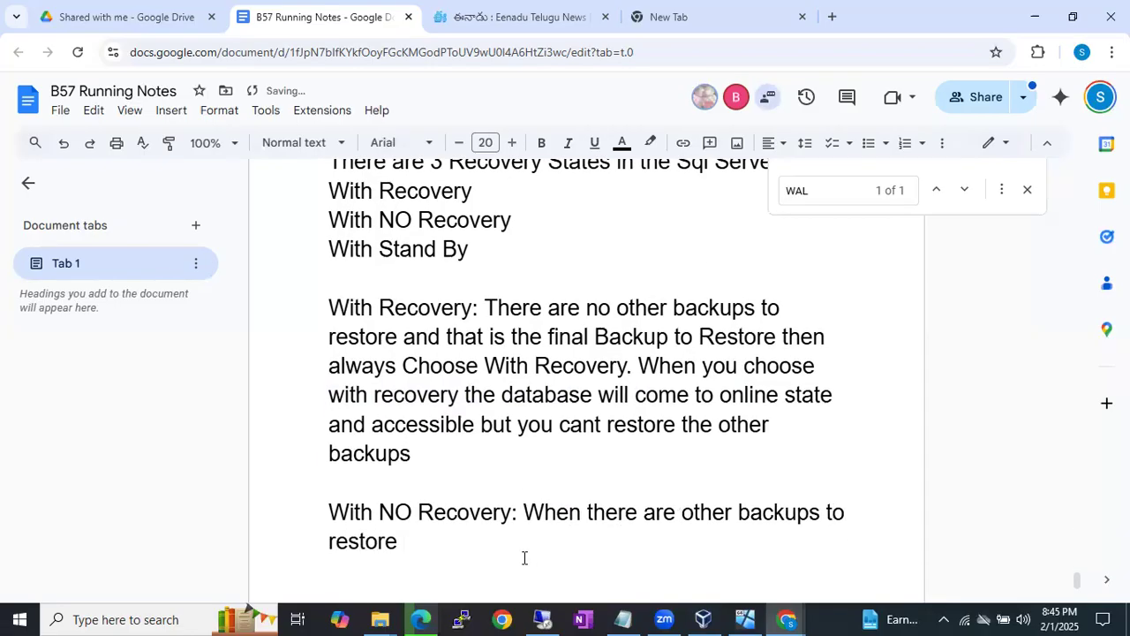
text(then always ch)
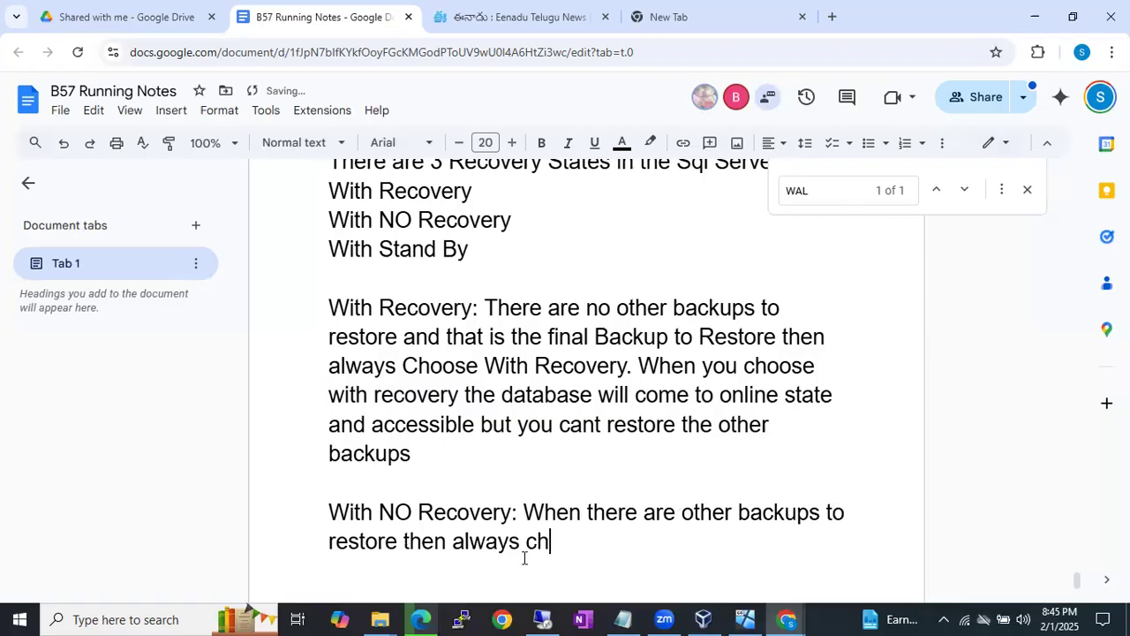
text(oose with No Recovery)
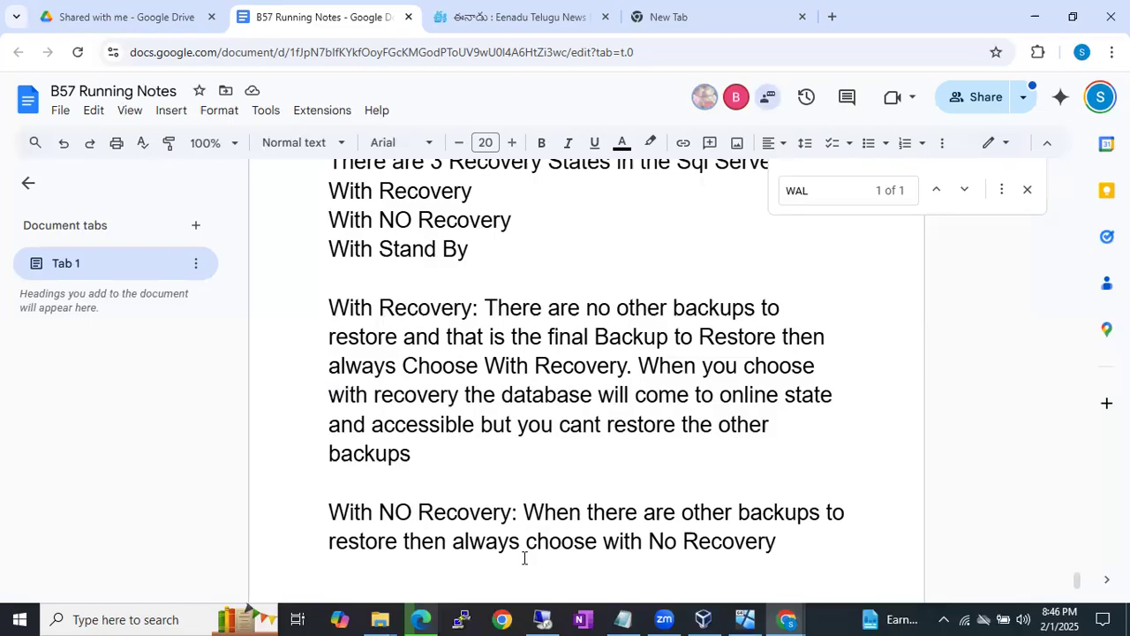
Continue the With NO Recovery paragraph with the sentence "When you use with NO Recovery the DB will be in Restoring State".
key(BackSpace)
text(>)
key(BackSpace)
key(BackSpace)
text(. When you use )
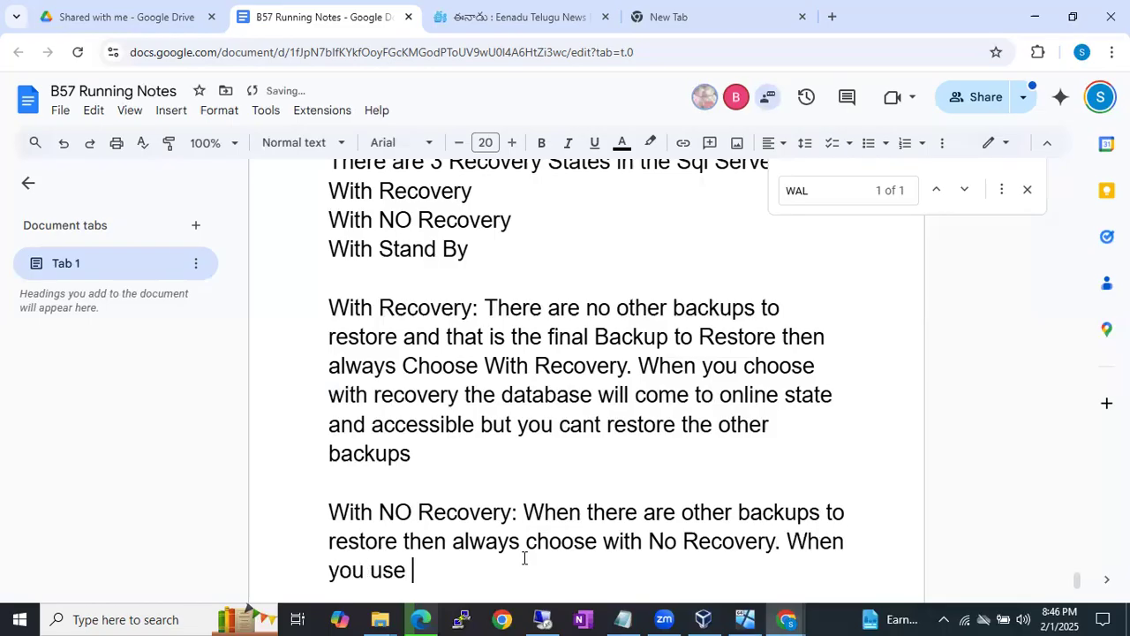
text(with NO Rec)
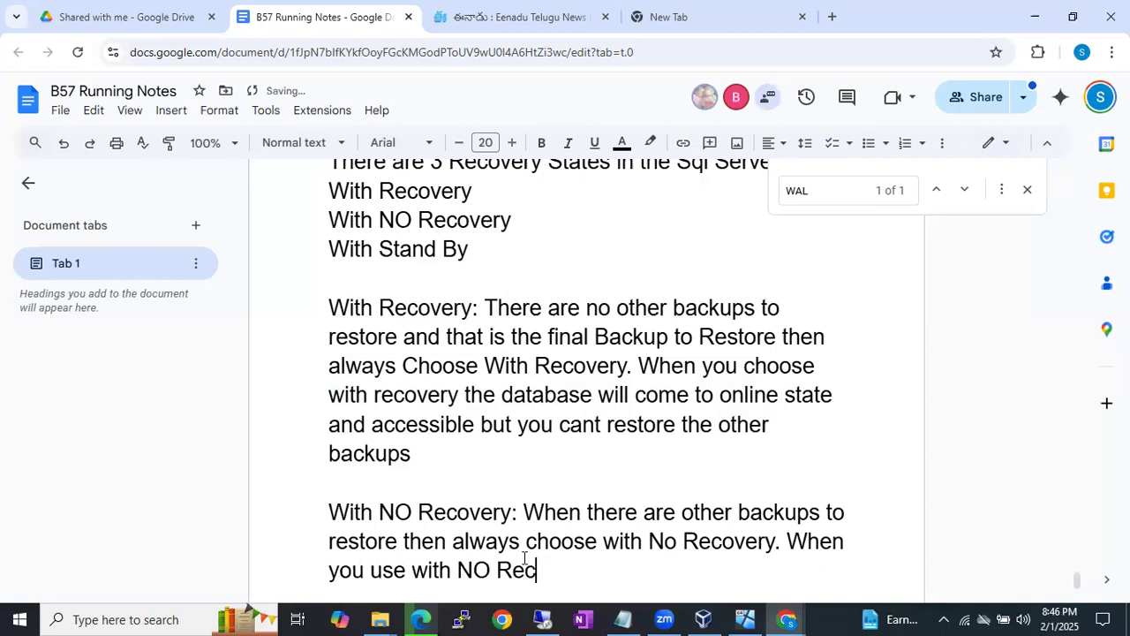
text(overy the DB wi)
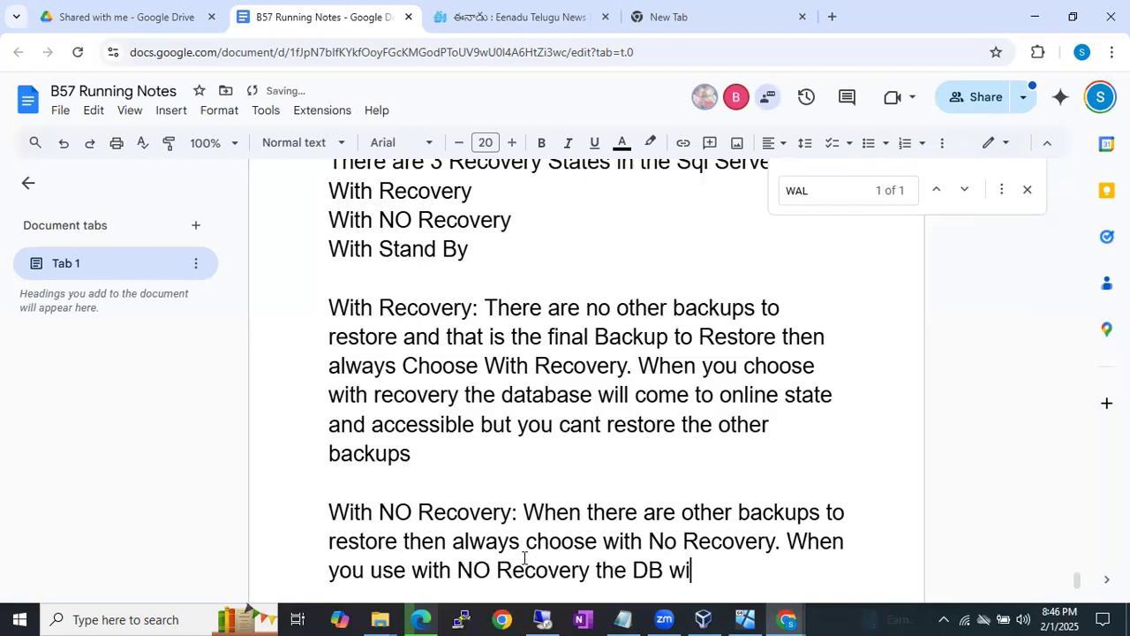
text(ll be in Restr)
key(BackSpace)
text(oring State)
Finish the With NO Recovery paragraph with "If its in restore we can restore other backups but DB is not accessible.".
text(. If )
text(its in rest)
text(ore )
text(we can)
text(ore )
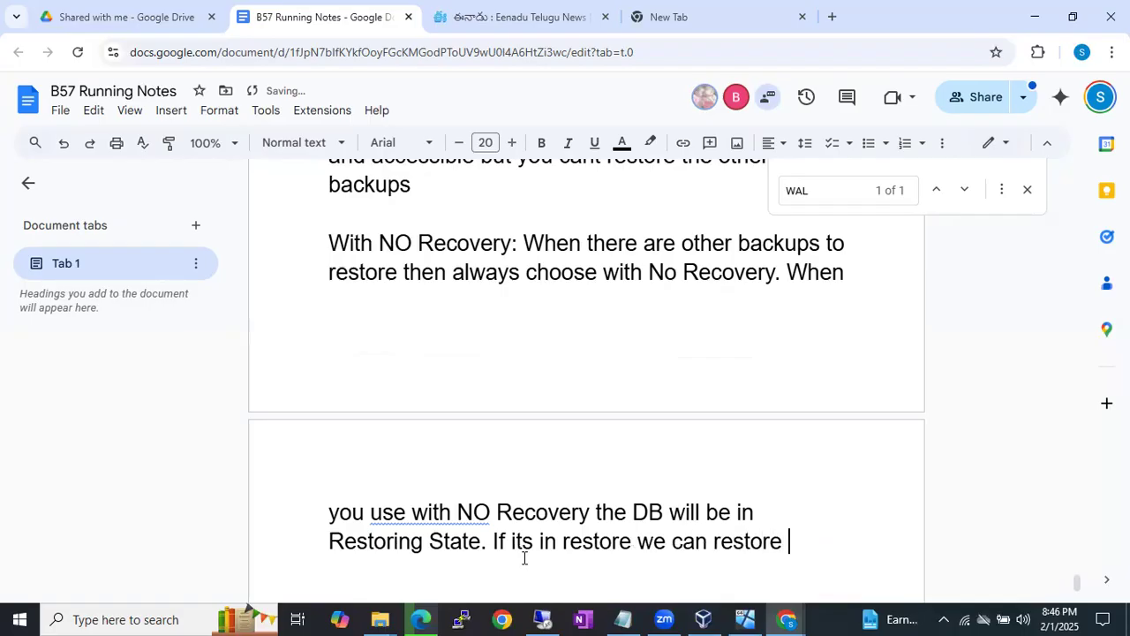
text(other bakcups)
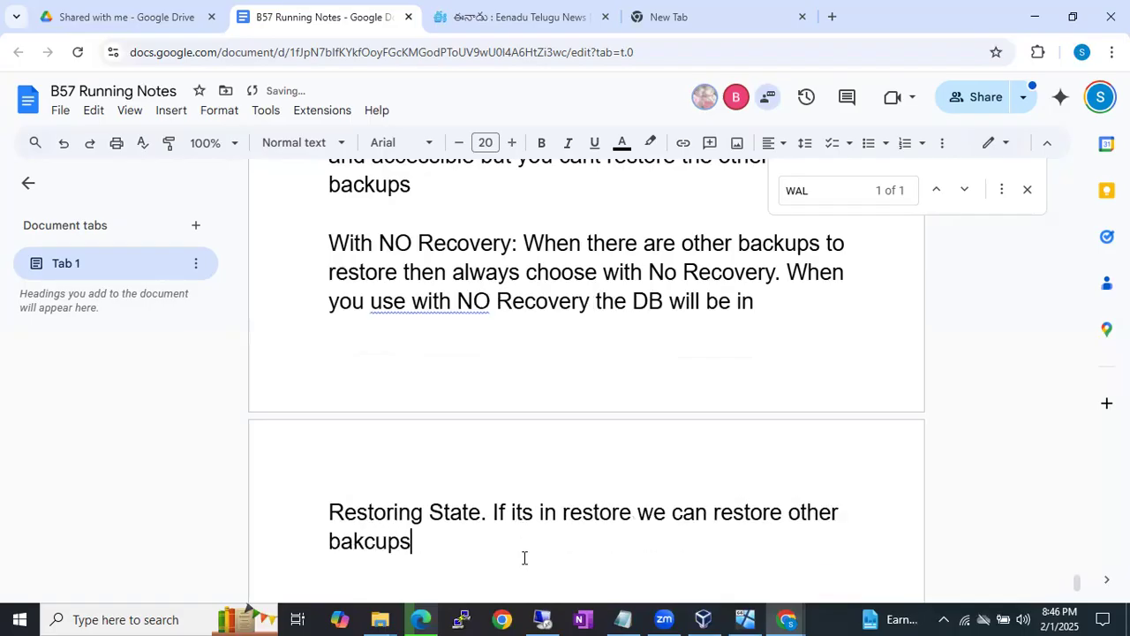
text( but DB is not abb)
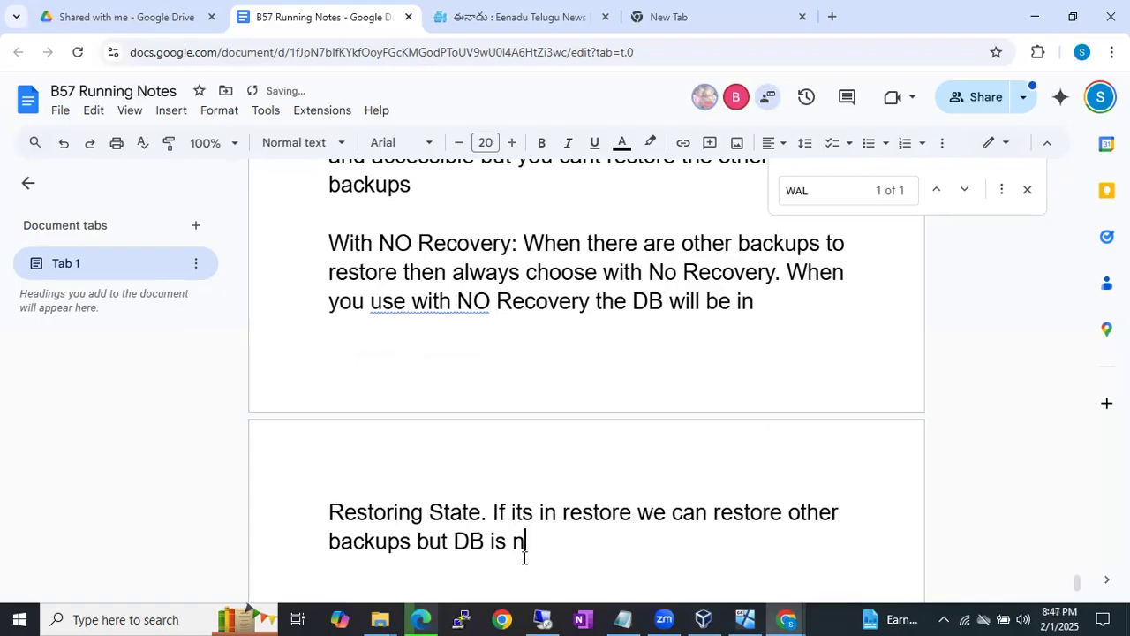
key(BackSpace)
key(BackSpace)
text(ccesible)
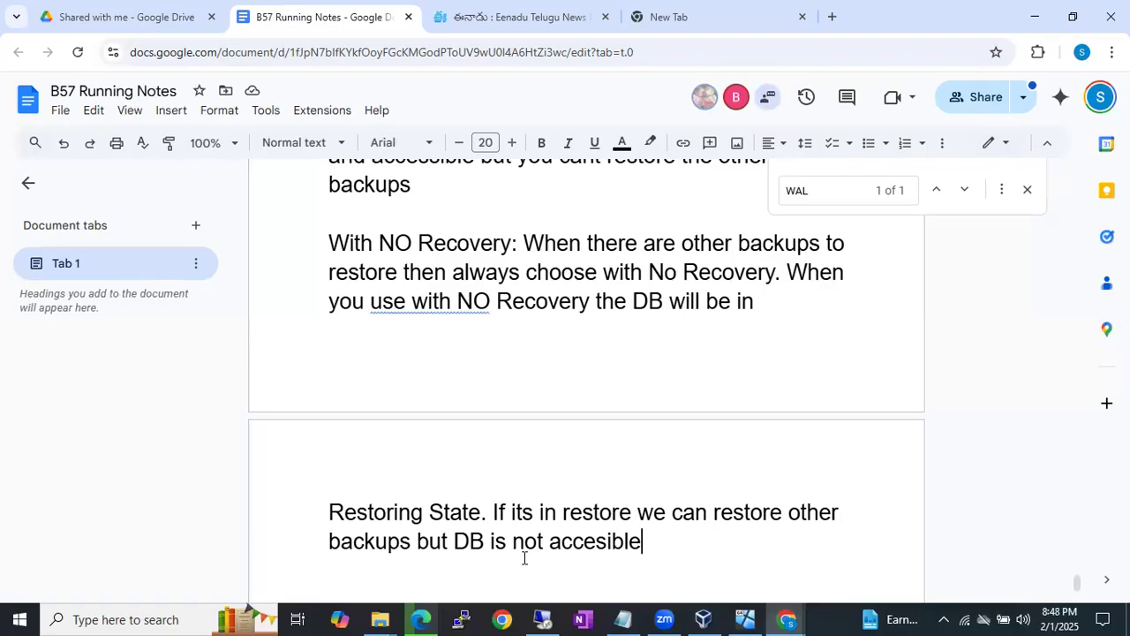
key(BackSpace)
key(BackSpace)
key(BackSpace)
key(BackSpace)
text(sible.)
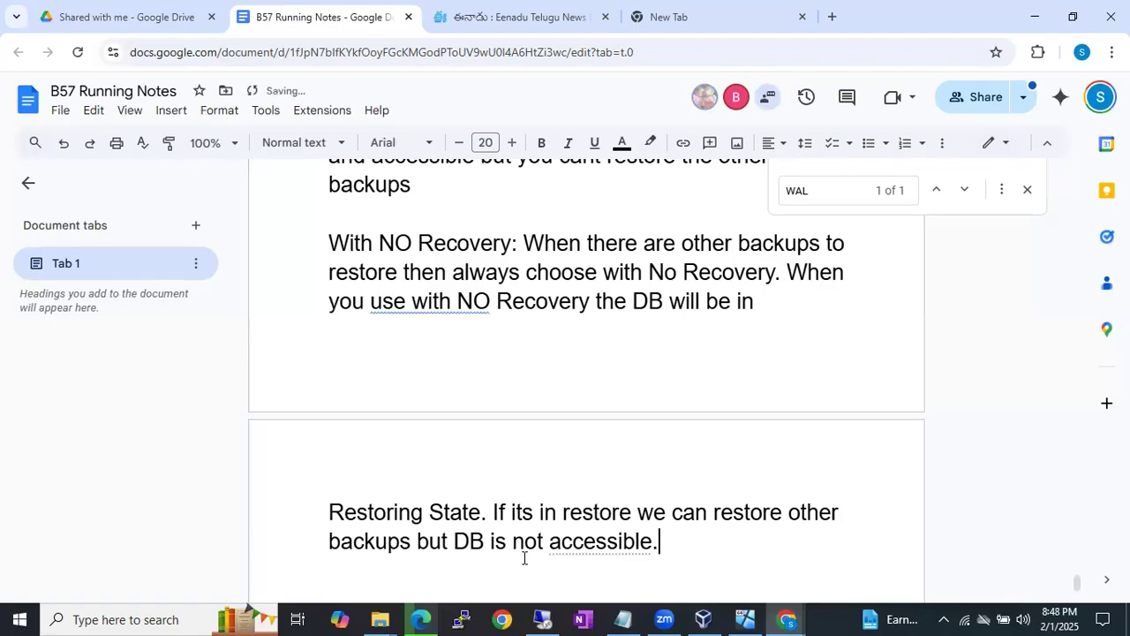
Add a new paragraph reading "Stand By: combination of with recovery and with No Recovery is called stand by State".
key(Return)
text(Stand By)
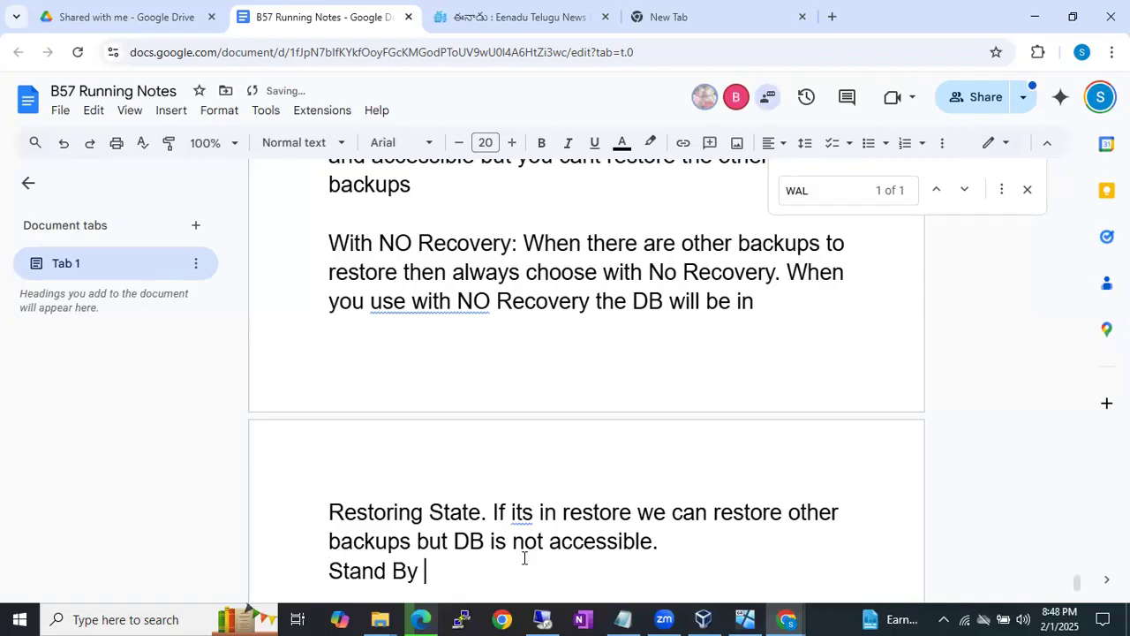
key(BackSpace)
text(: combinati)
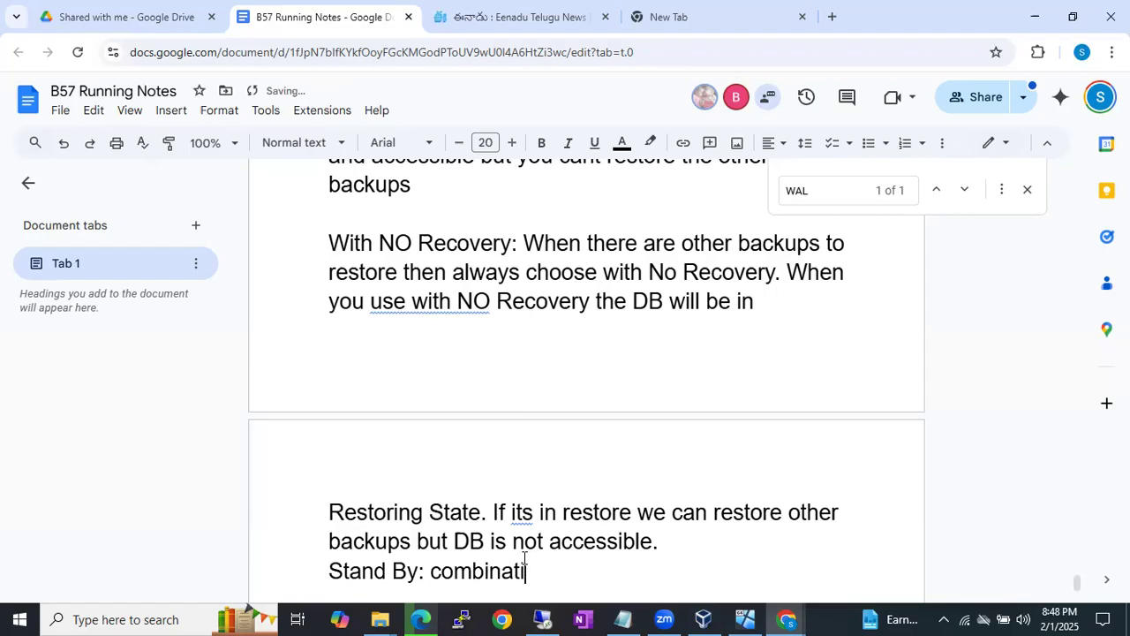
text(on of with r)
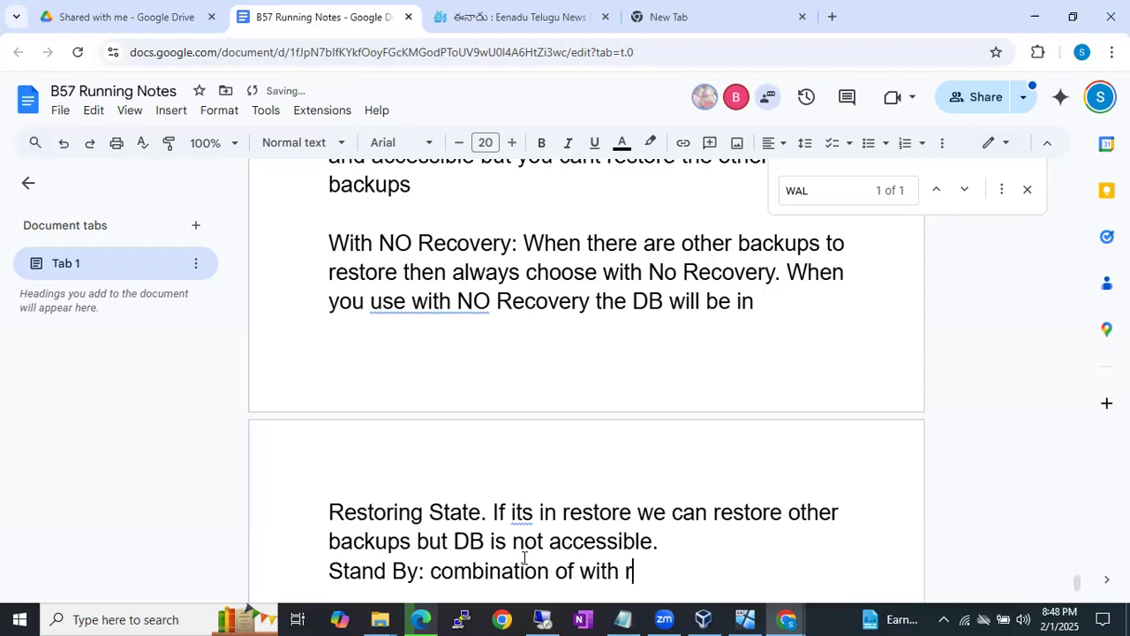
text(ecovery and)
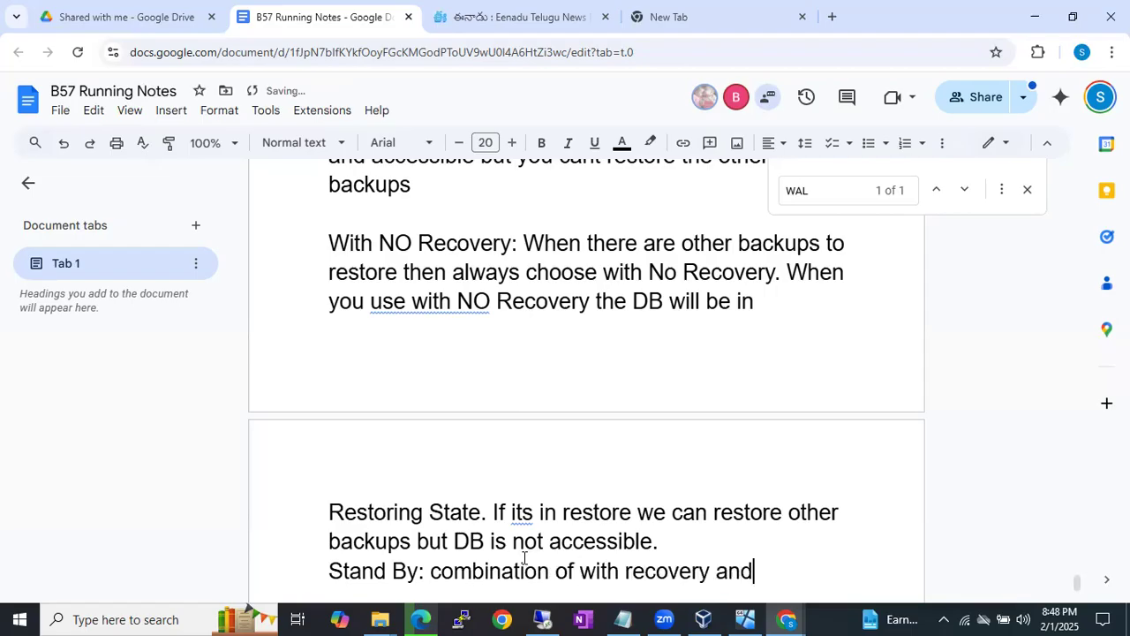
text( with Nore)
key(BackSpace)
key(BackSpace)
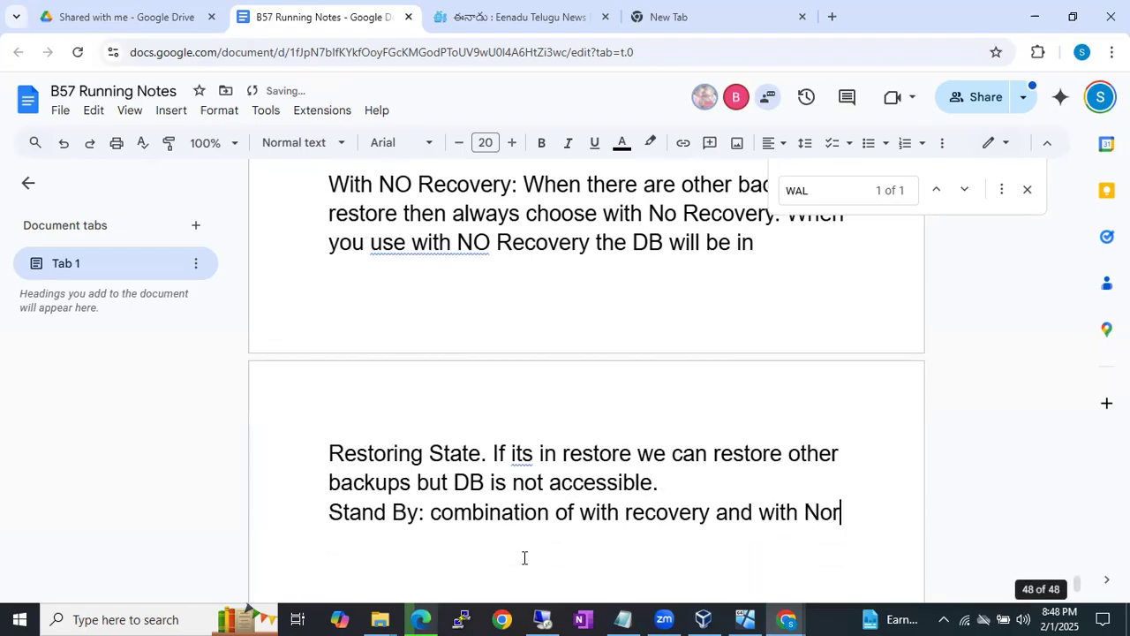
key(BackSpace)
key(BackSpace)
text(Recovery )
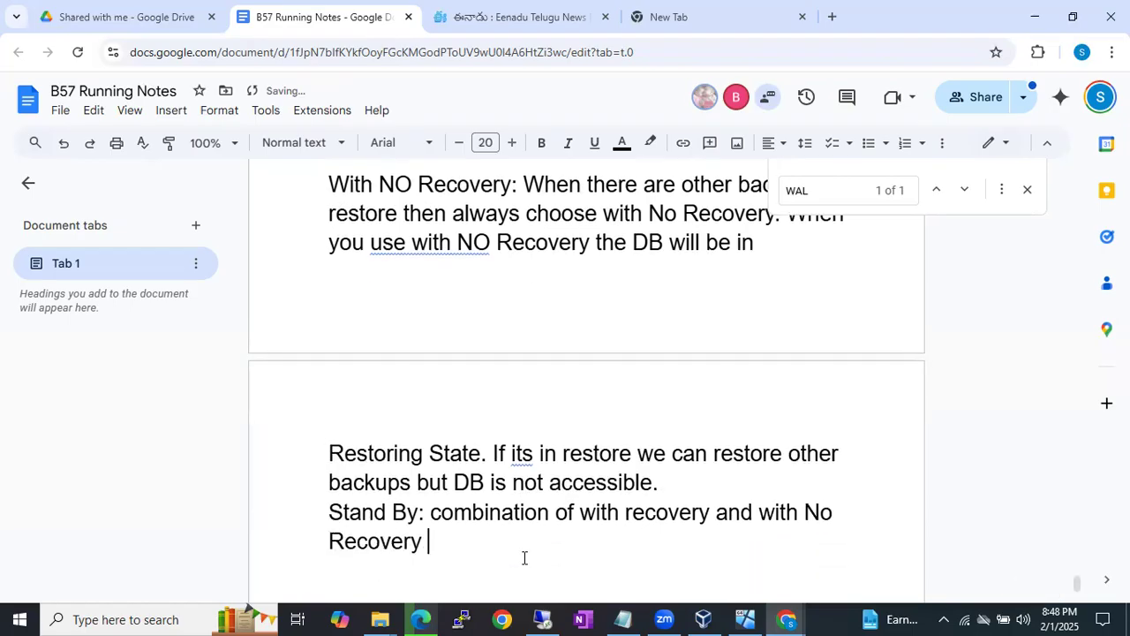
text(is called s)
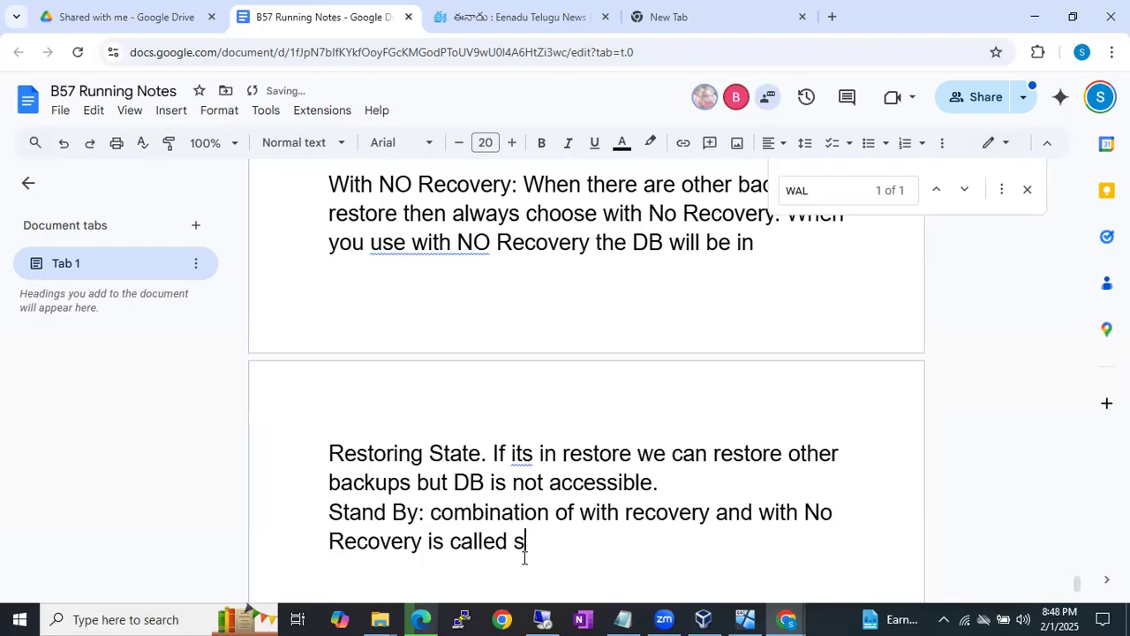
text(tand by )
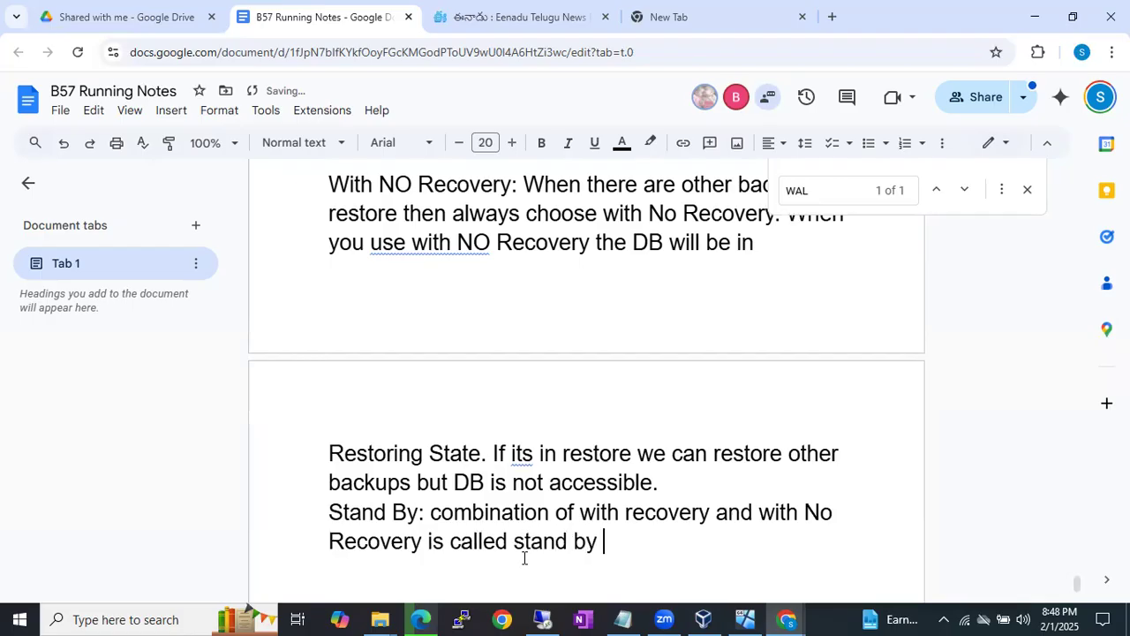
text(State)
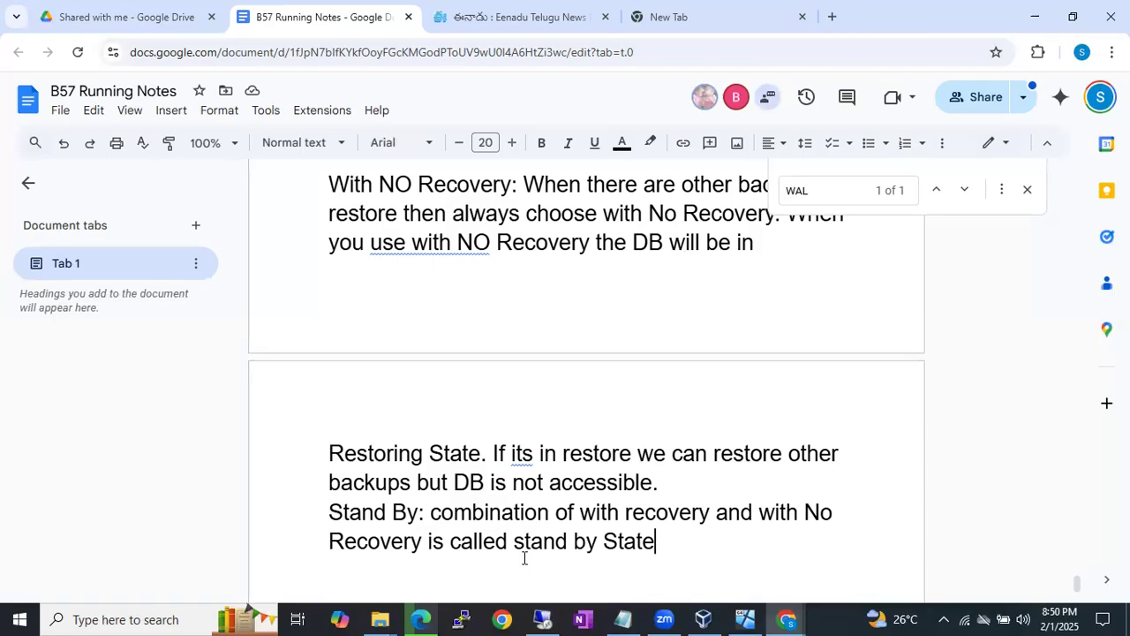
text(but it wi)
key(BackSpace)
key(BackSpace)
key(BackSpace)
key(BackSpace)
key(BackSpace)
key(BackSpace)
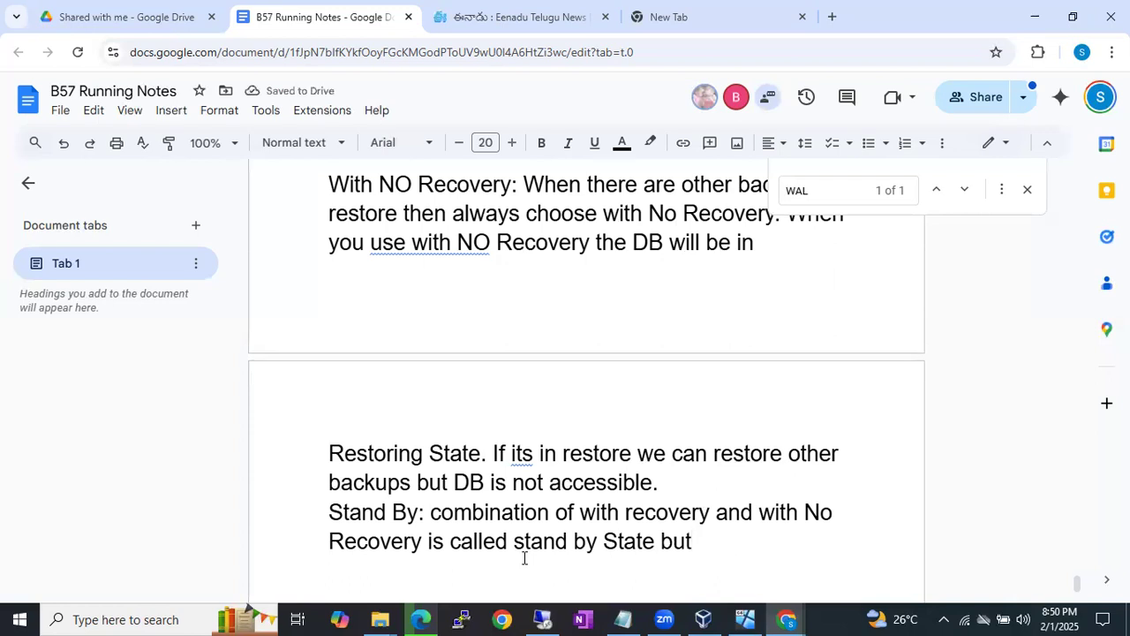
key(BackSpace)
key(BackSpace)
key(BackSpace)
key(BackSpace)
Continue the Stand By paragraph with ". Here we can restore the successive backups and we can even read the data from the database(Only Read operations)".
text(.)
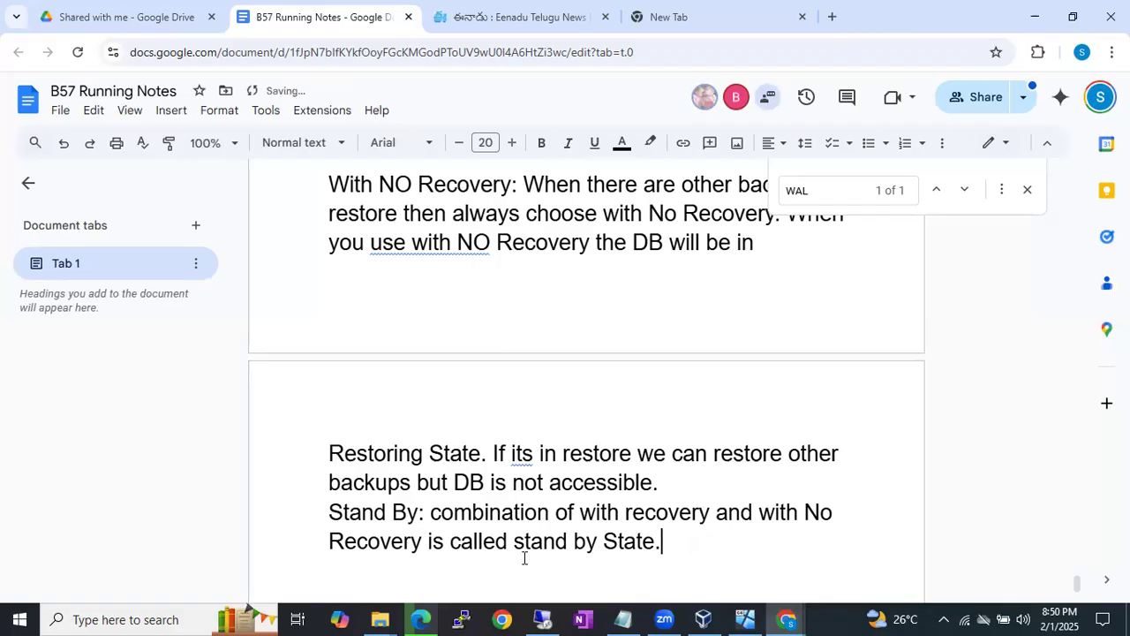
text( Here we can res)
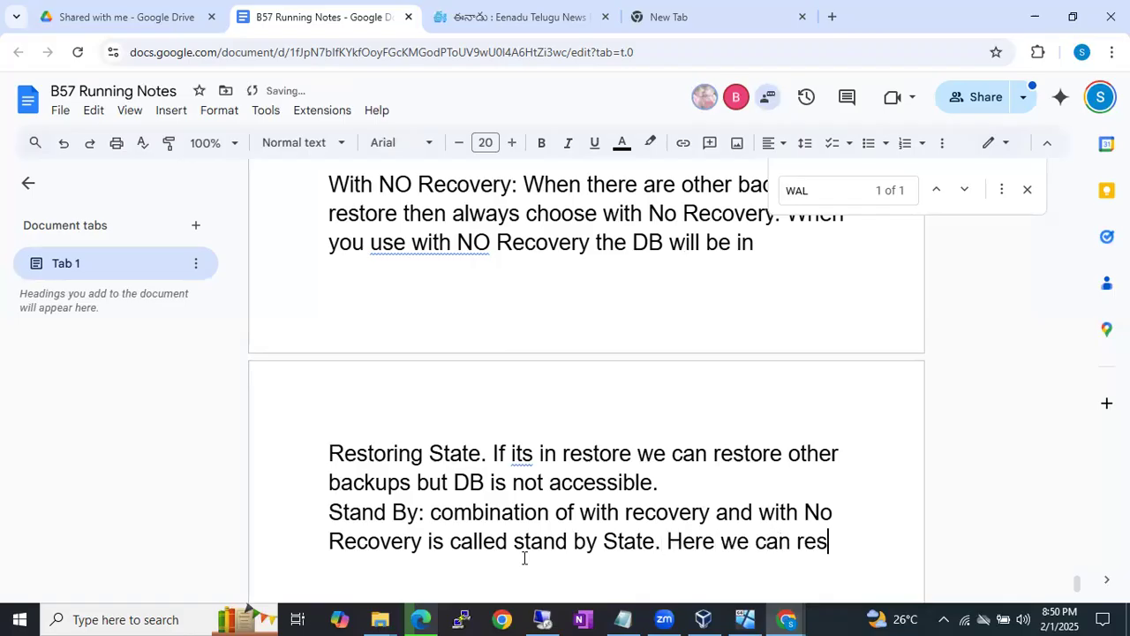
text(tore the successive backups an)
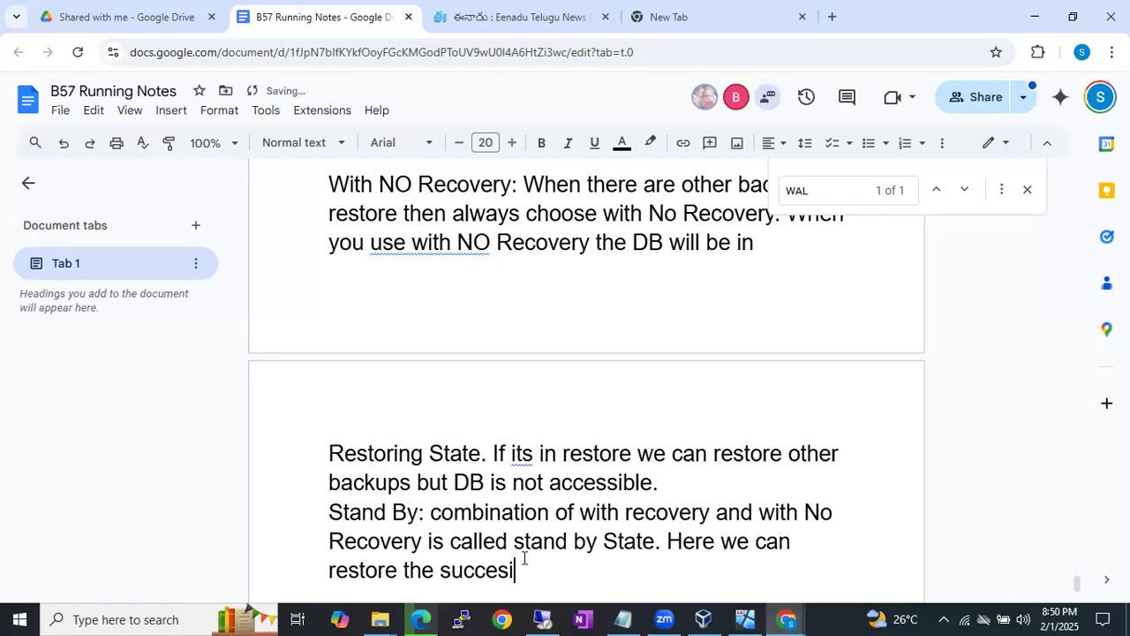
text(d we can eve)
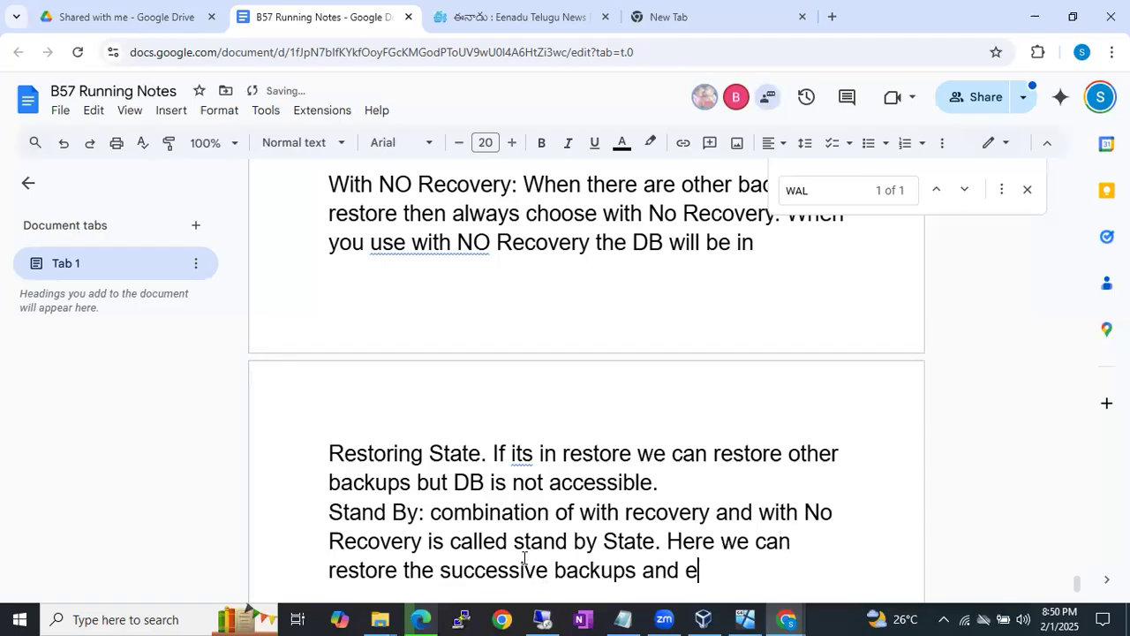
text(n )
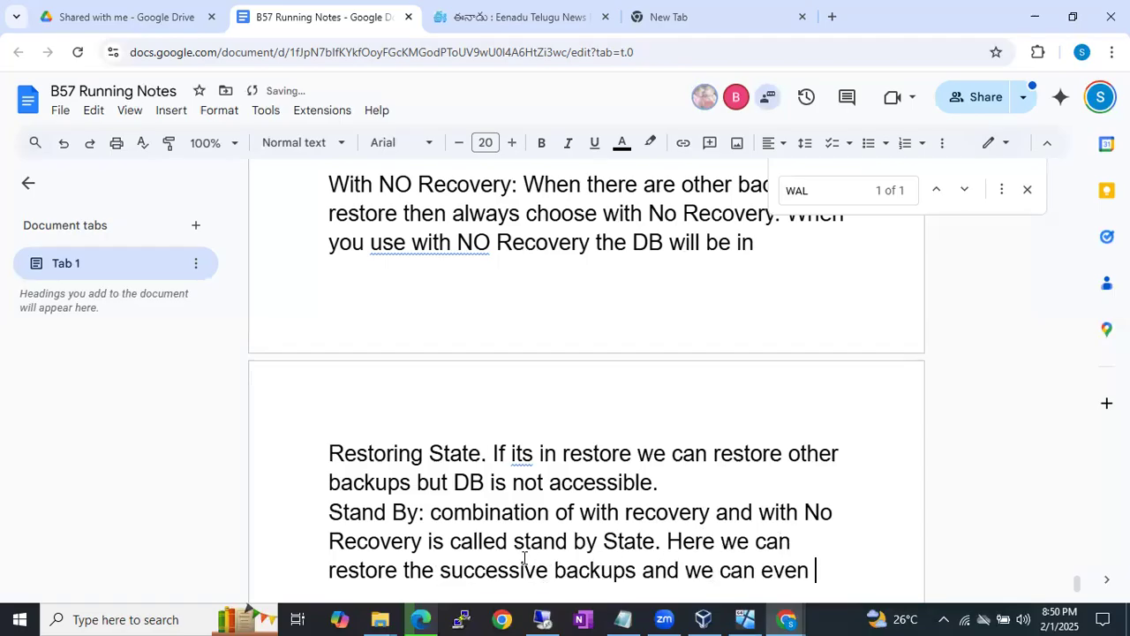
text(read the data fro)
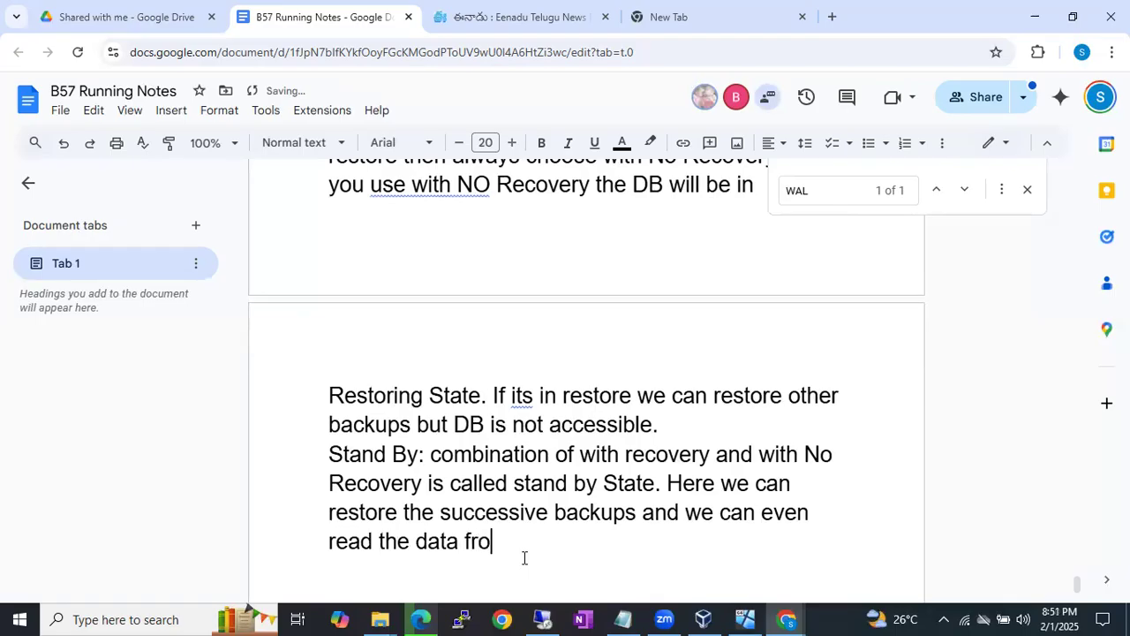
text(m the database(Only Read )
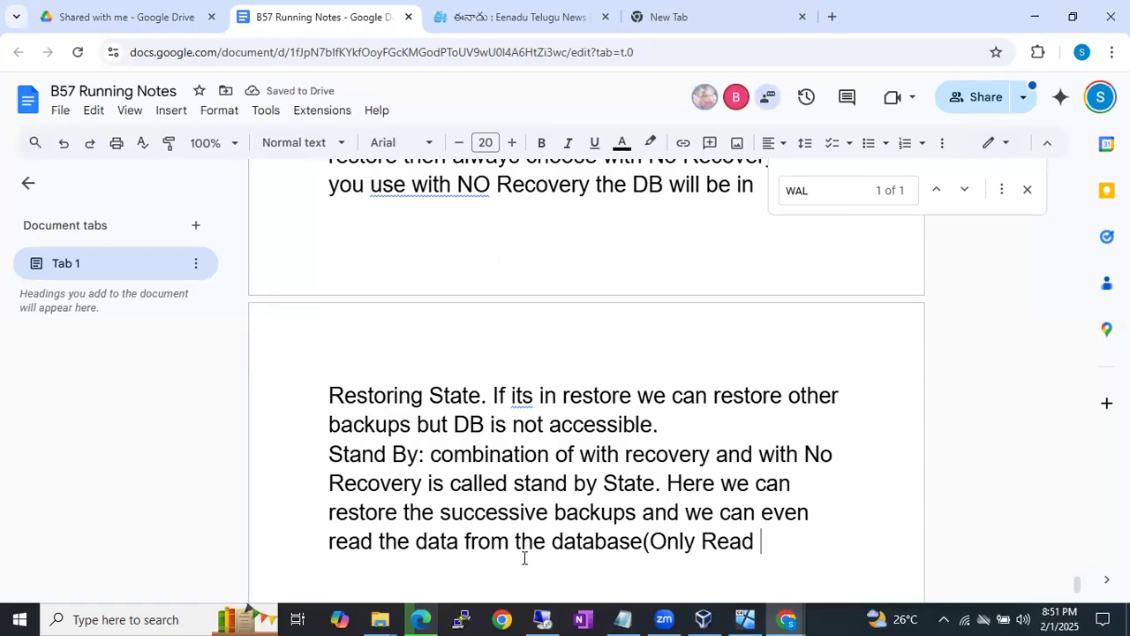
text(operations))
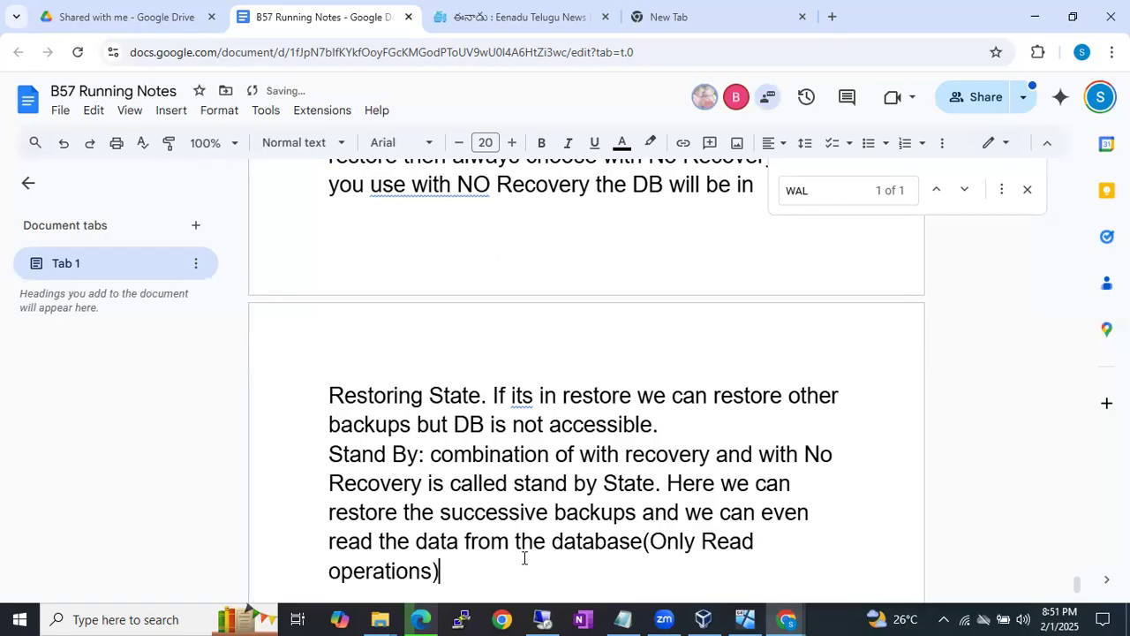
key(Return)
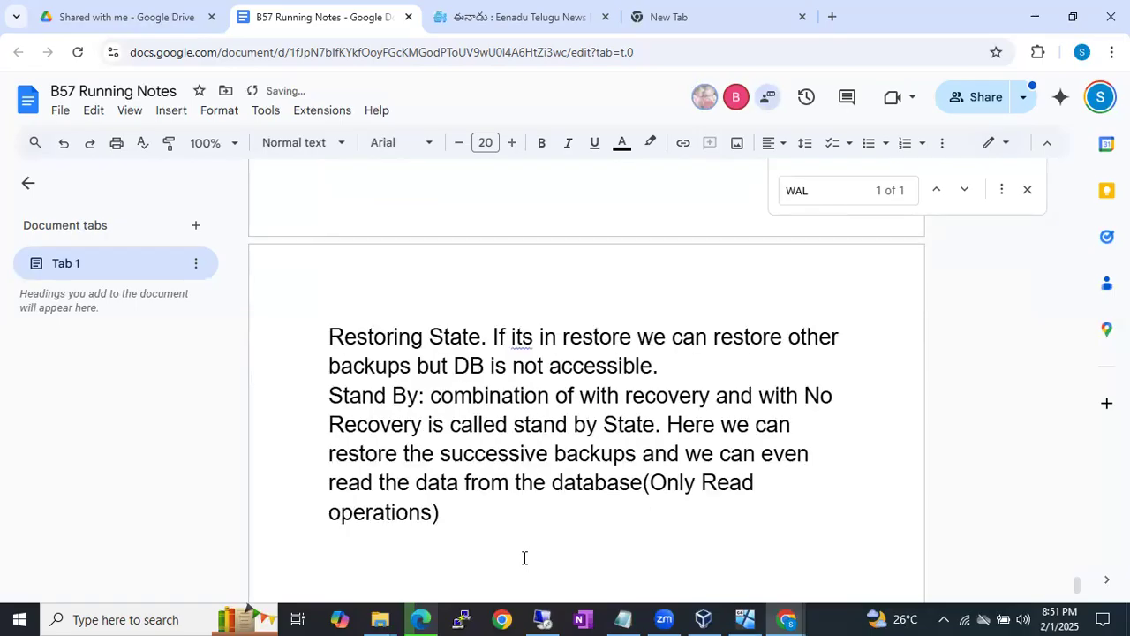
click(543, 618)
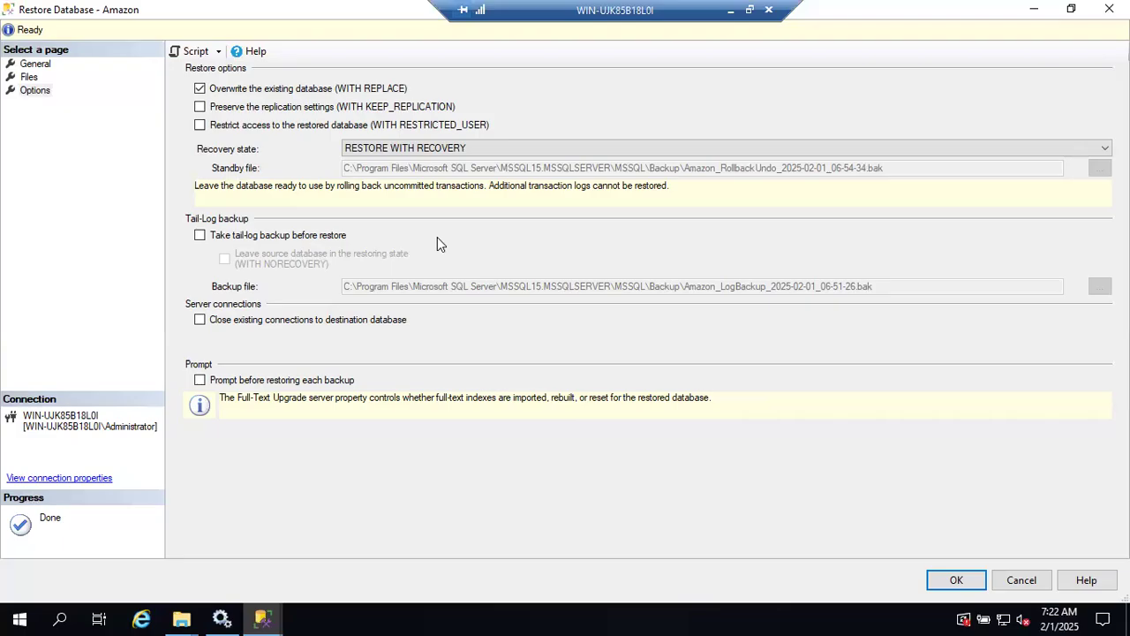
click(731, 9)
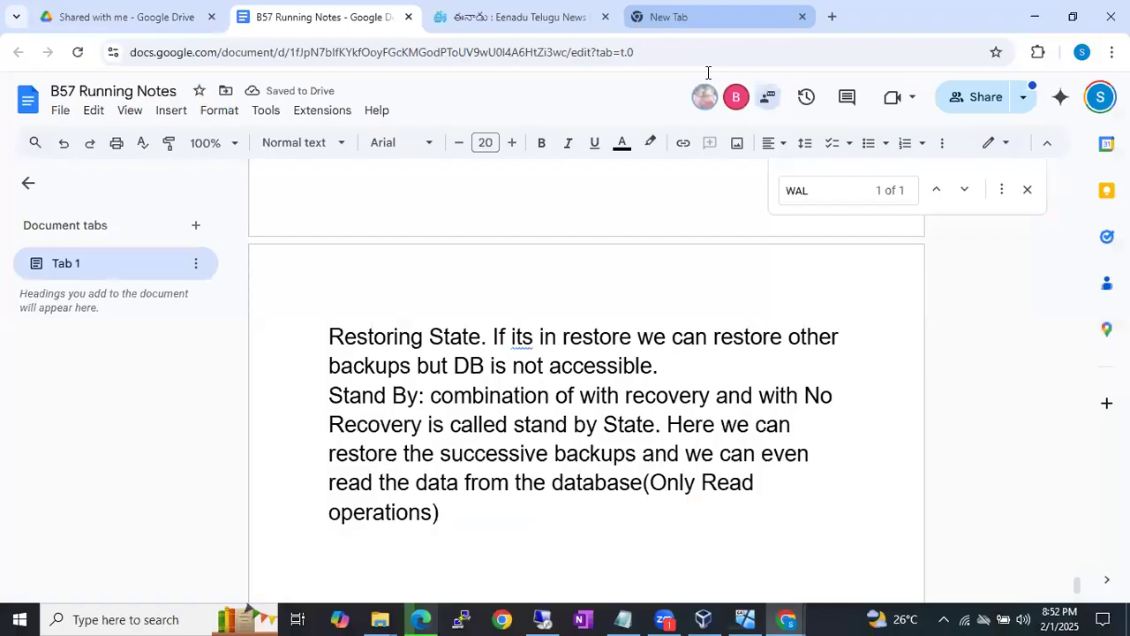
scroll(665, 310, up, 4)
scroll(665, 311, down, 1)
scroll(664, 311, up, 2)
scroll(665, 311, up, 3)
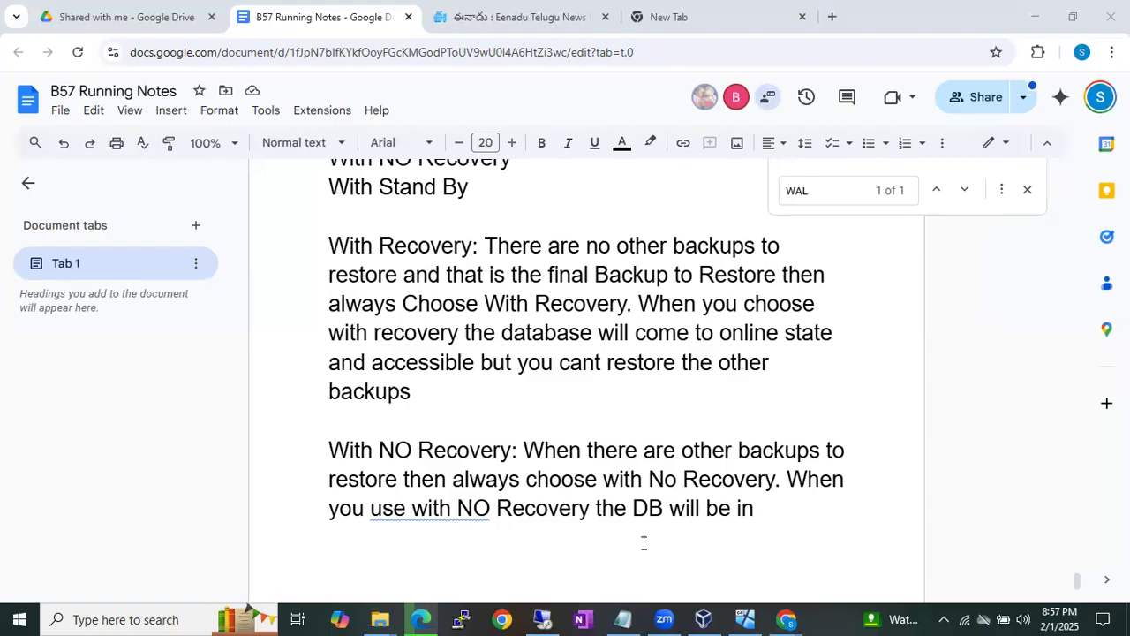
Switch to the Restore Database window in SSMS and set the recovery state to RESTORE WITH NORECOVERY.
click(543, 618)
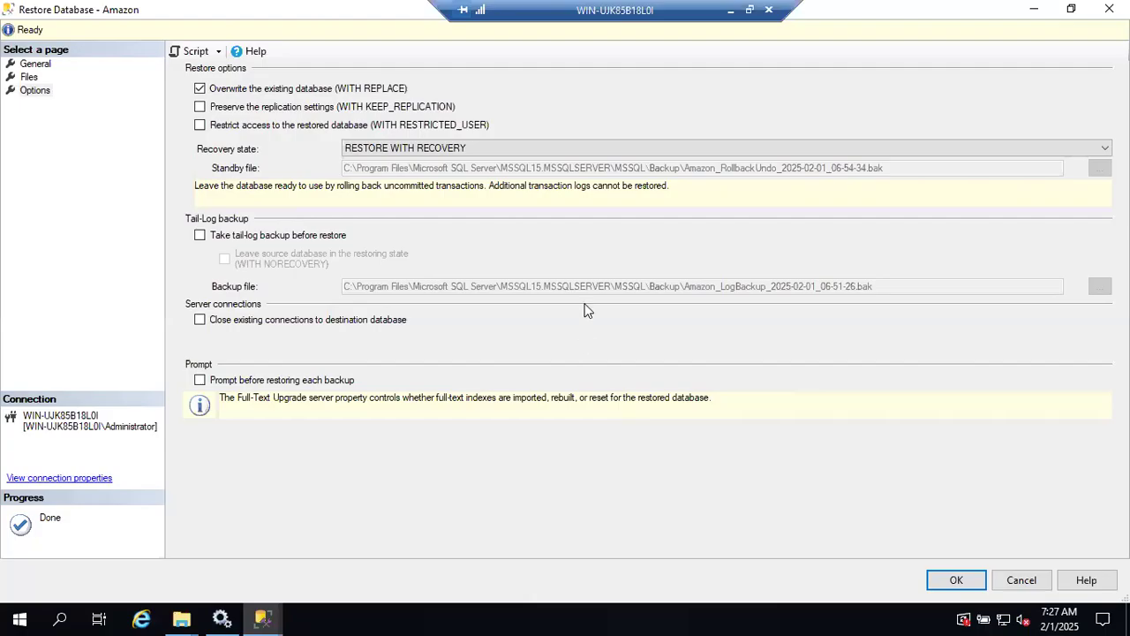
click(505, 148)
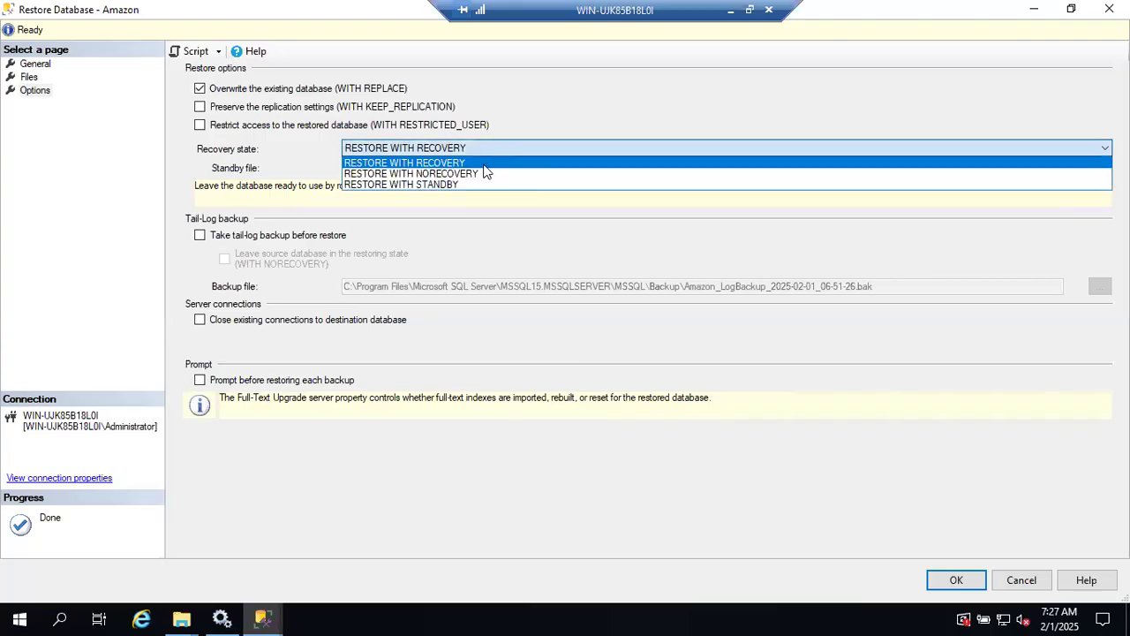
click(474, 175)
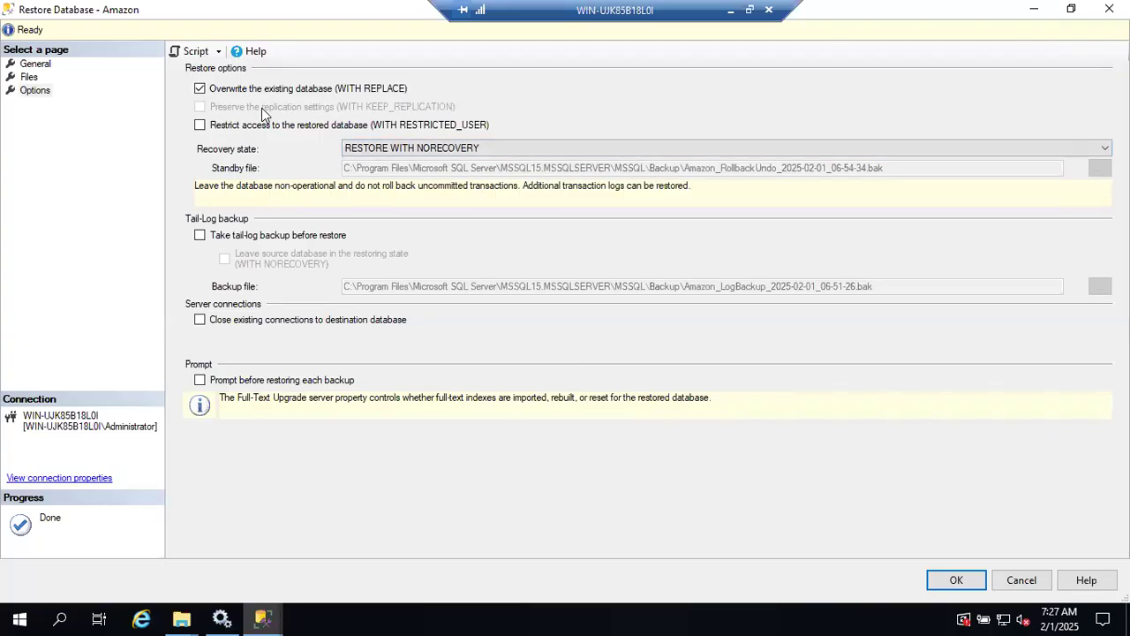
Set the restore's destination database name to Amazon_Sat.
click(35, 64)
click(356, 176)
click(347, 174)
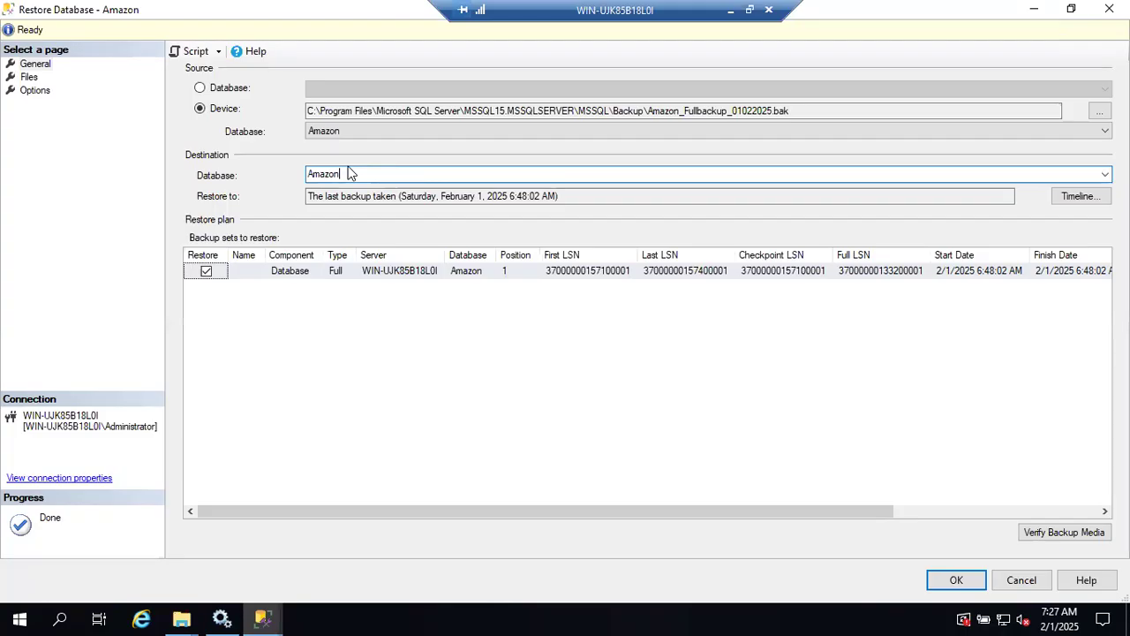
text(_Sat)
Check the Restore As file paths and the recovery state, and run the restore of Amazon_Sat.
click(44, 79)
click(37, 79)
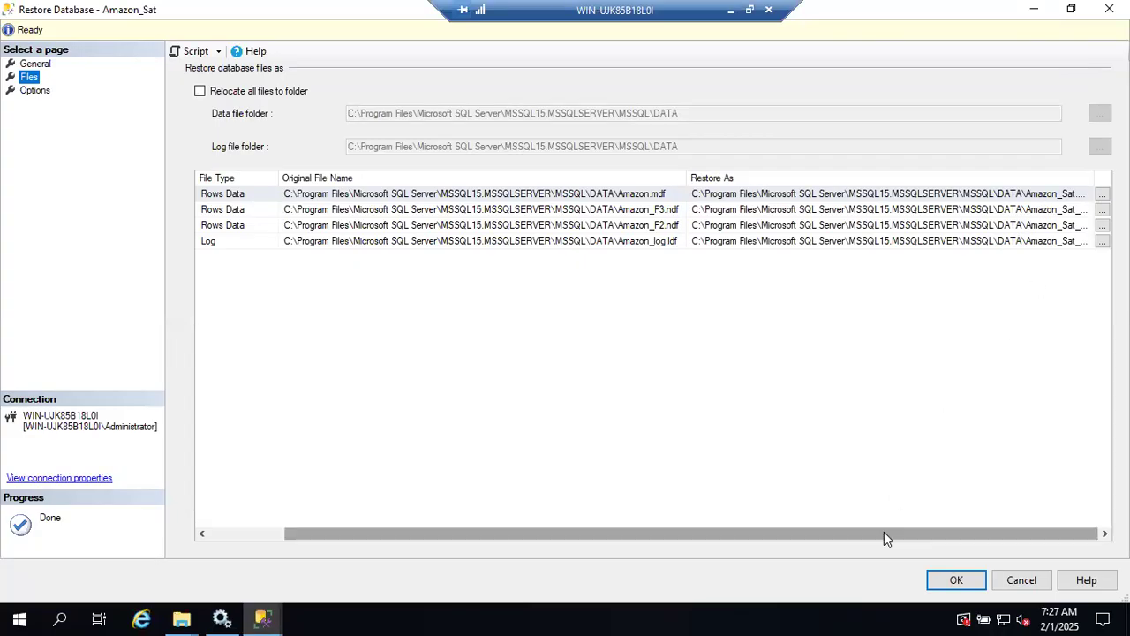
double_click(1092, 181)
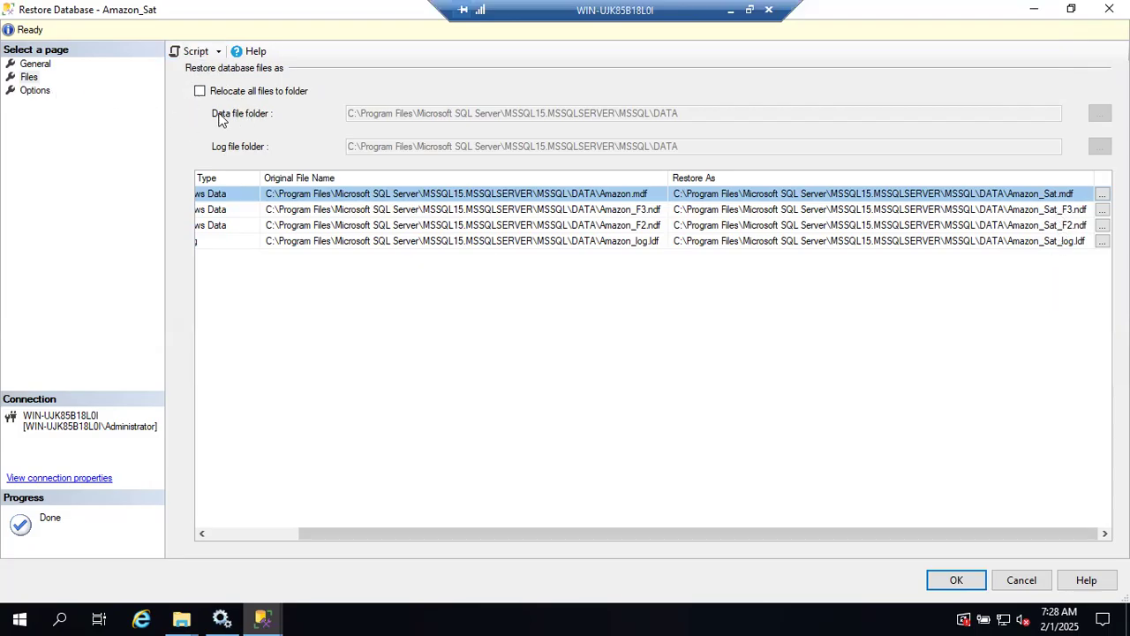
click(35, 91)
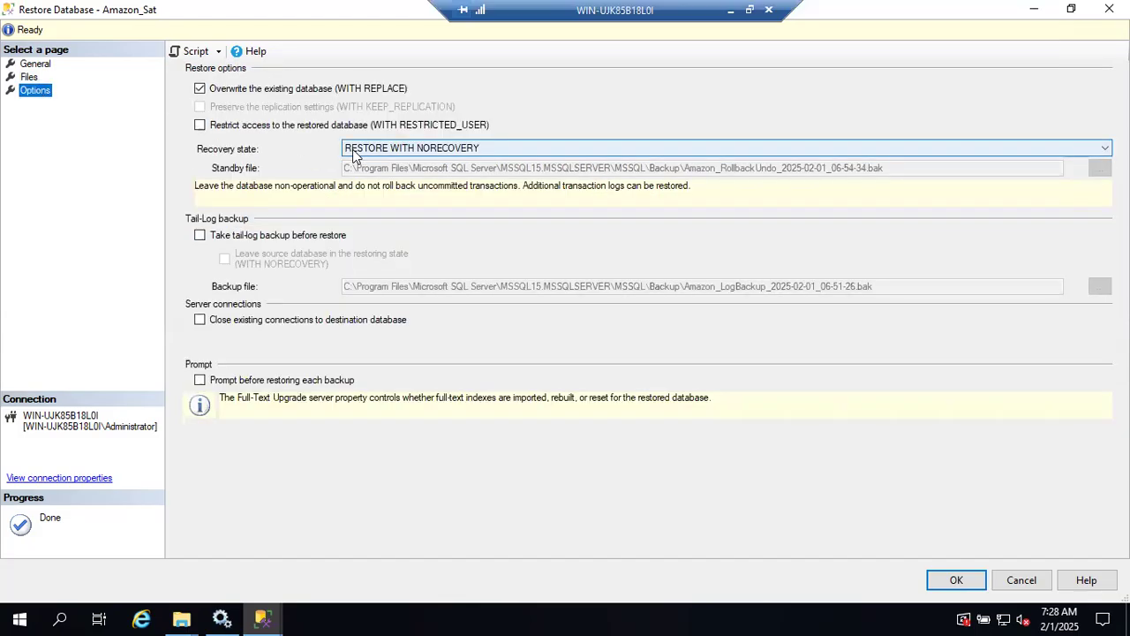
click(944, 580)
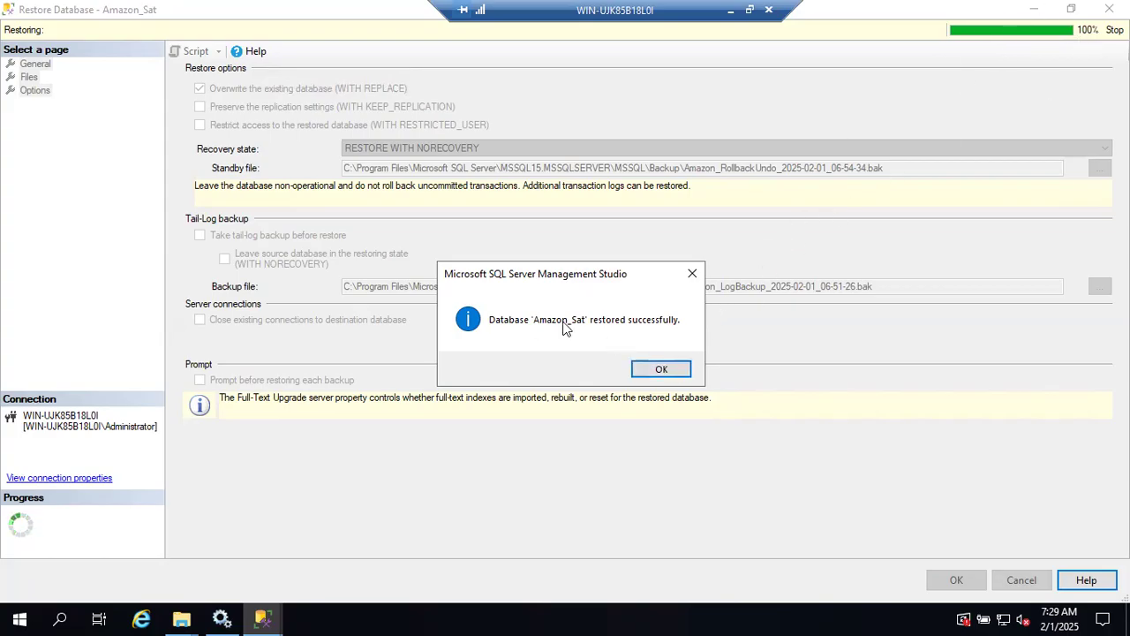
click(661, 369)
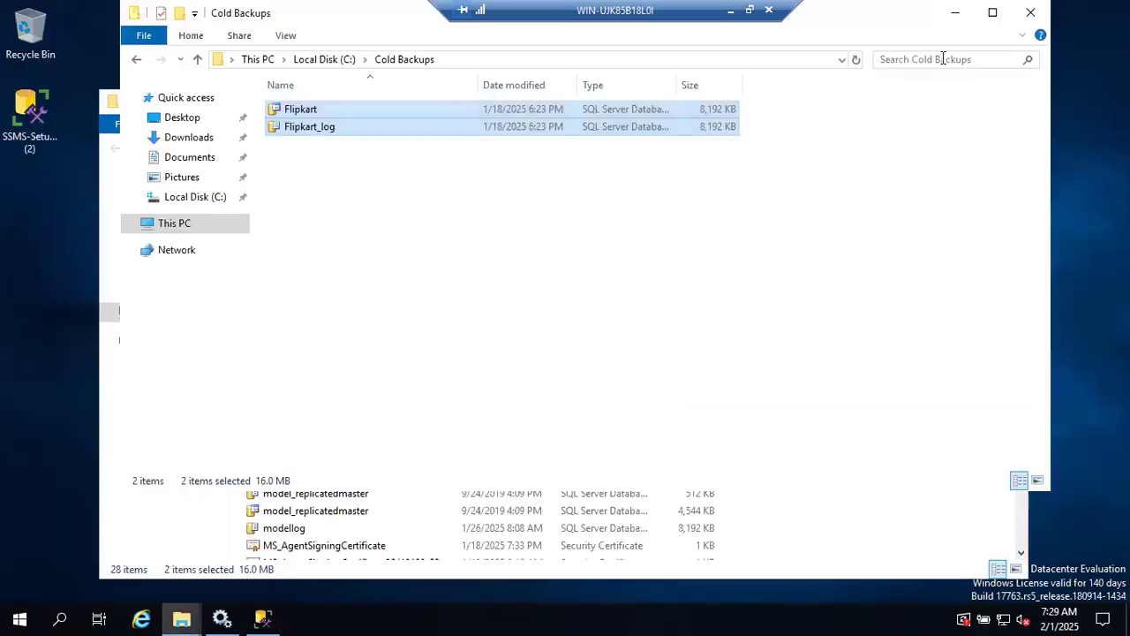
Clear the Cold Backups folder window away, return to the SSMS main window and refresh the Databases list in Object Explorer.
click(954, 13)
click(262, 618)
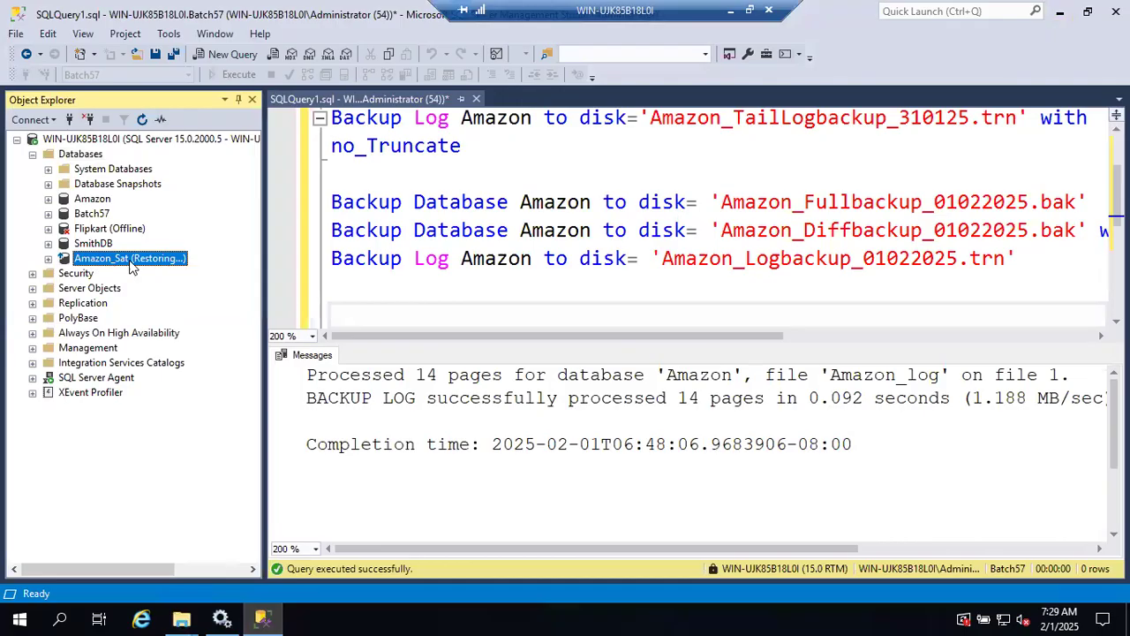
click(88, 155)
click(142, 119)
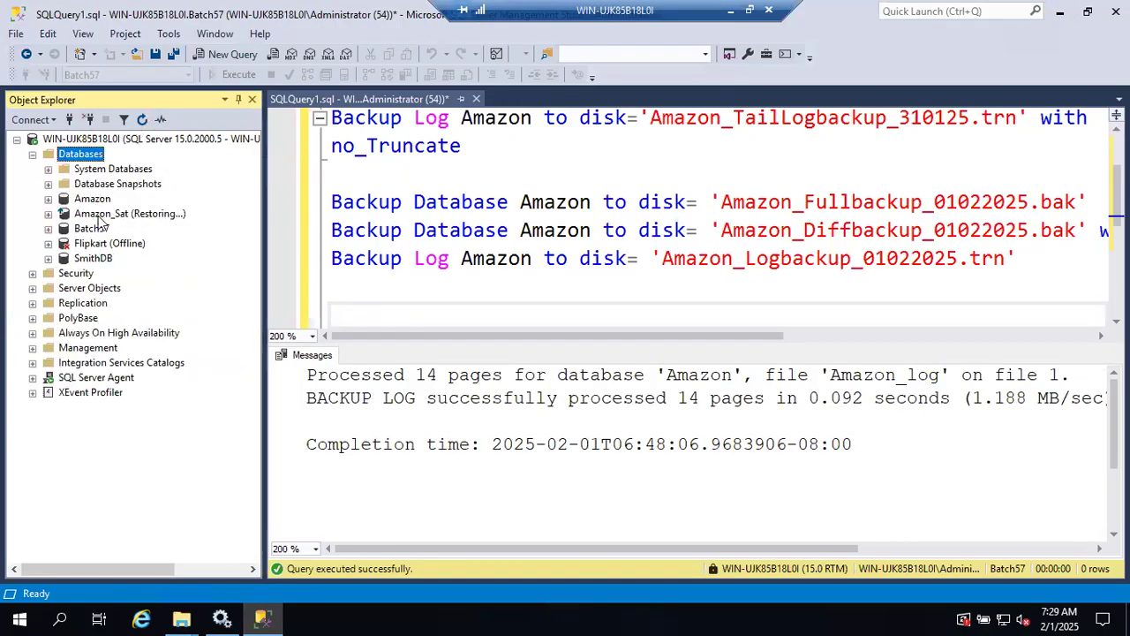
Try to expand the Amazon_Sat database to view its contents, and refresh the object tree.
click(98, 215)
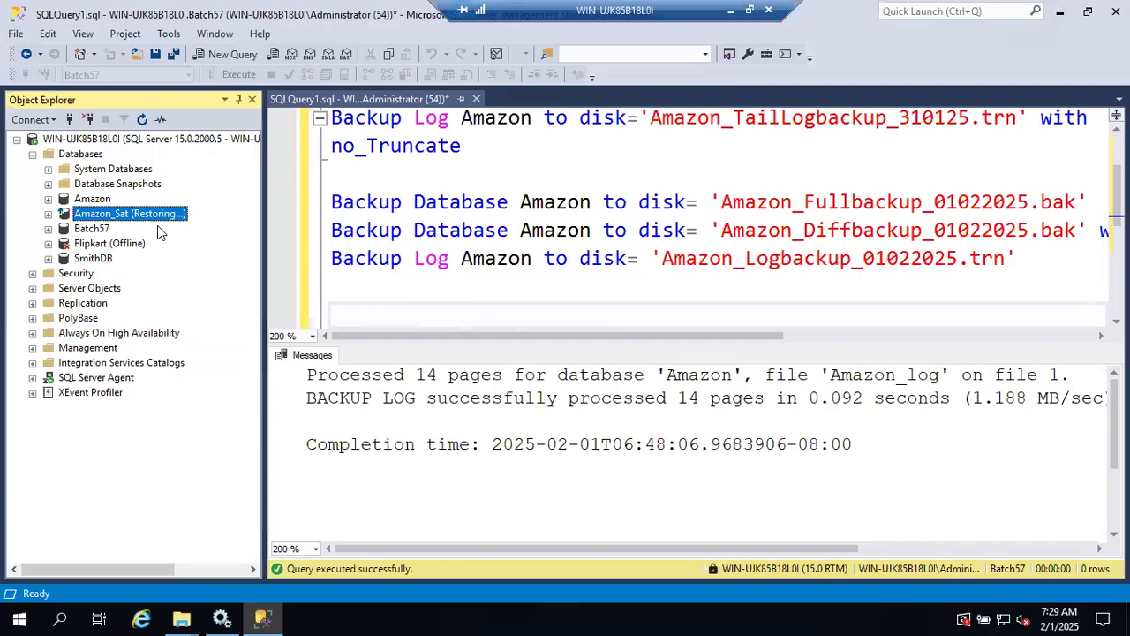
click(48, 213)
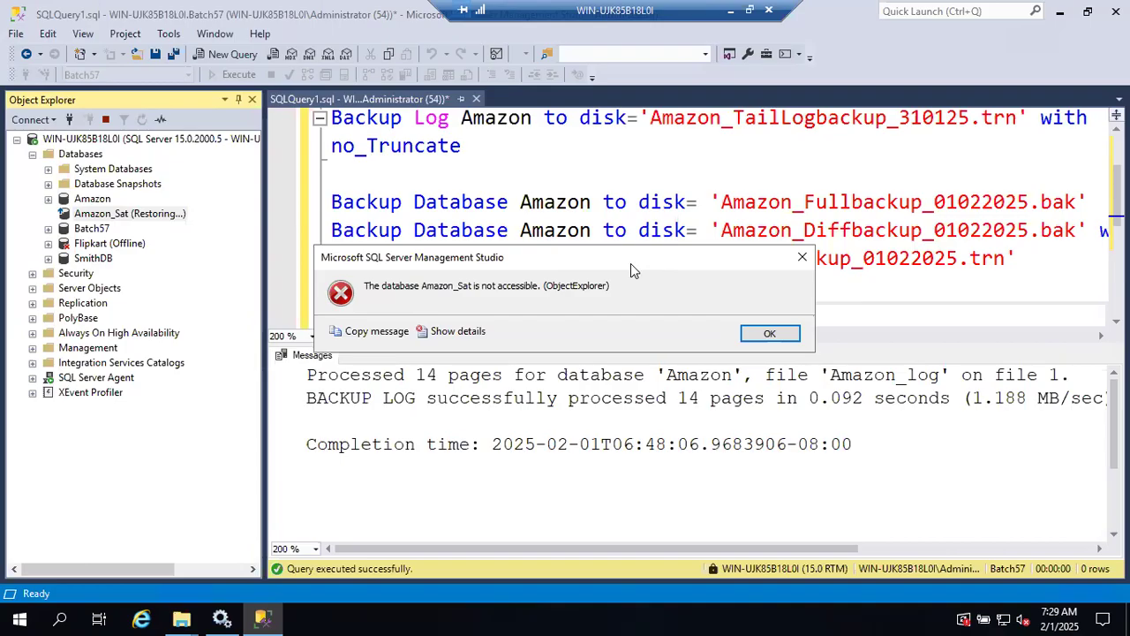
click(782, 333)
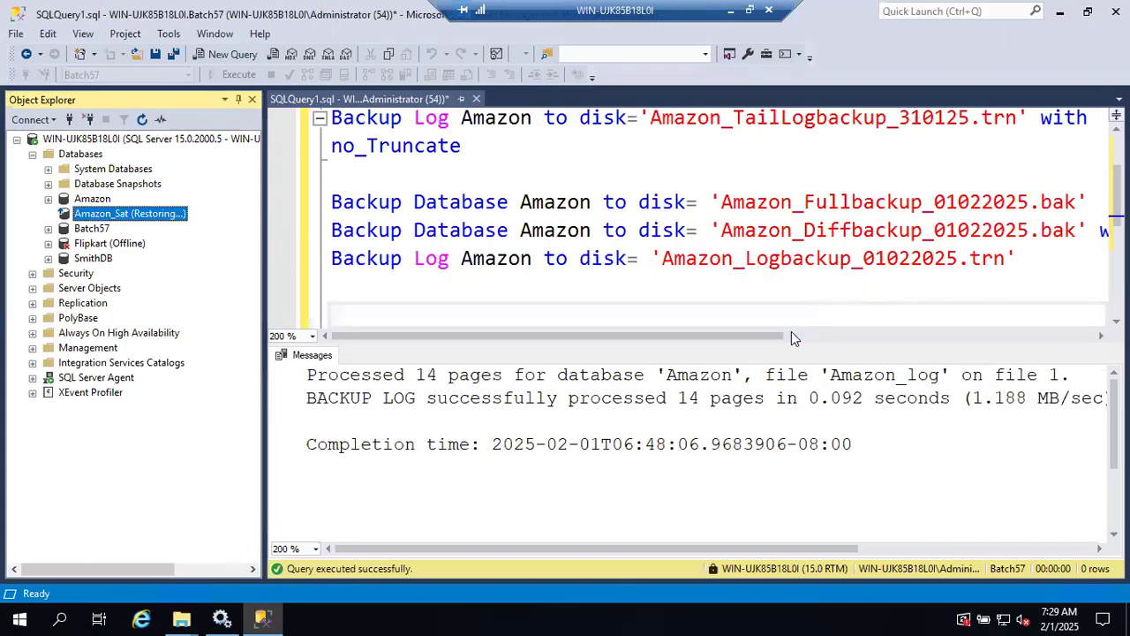
click(145, 120)
Start a database restore for Amazon_Sat, using the backup file Amazon_Diffbackup_01022025.bak as the device source.
right_click(97, 216)
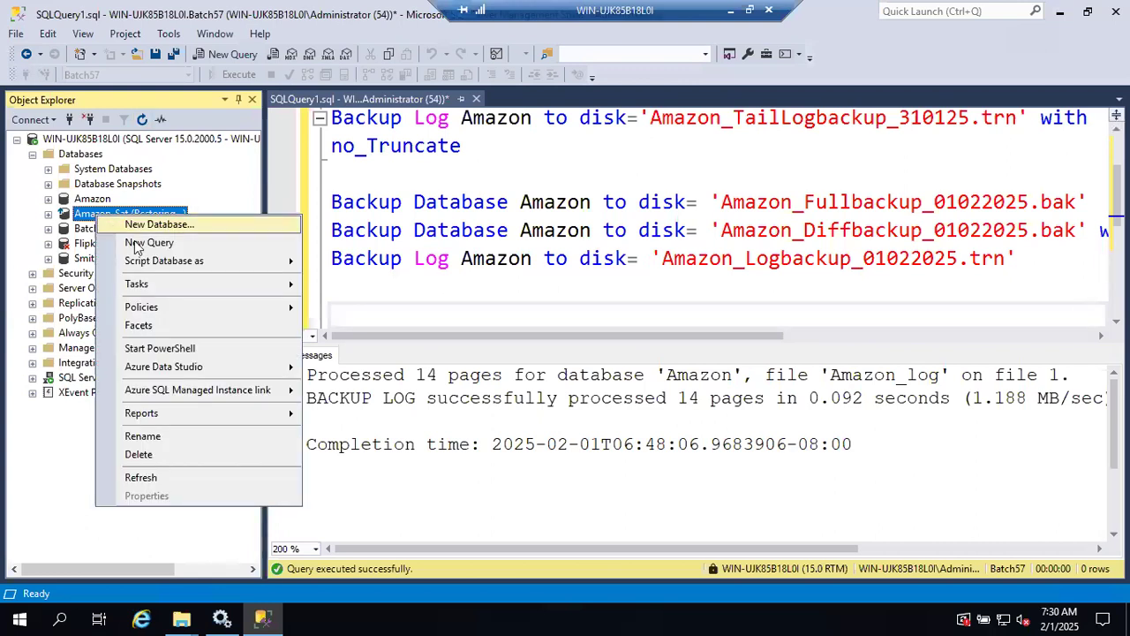
mouse_move(159, 283)
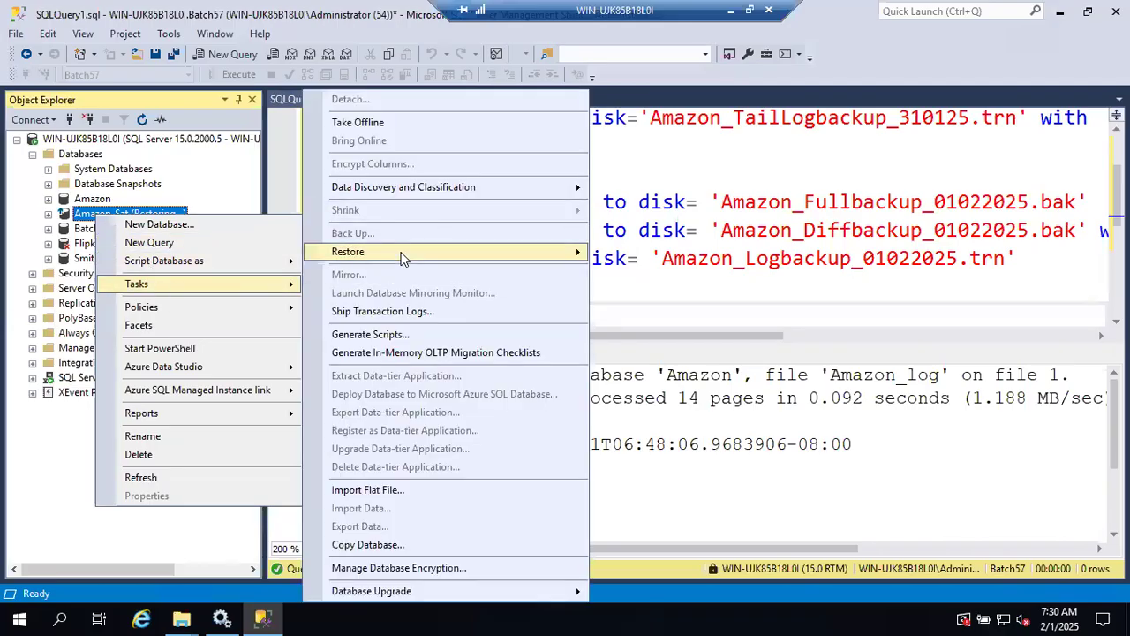
mouse_move(403, 254)
click(616, 254)
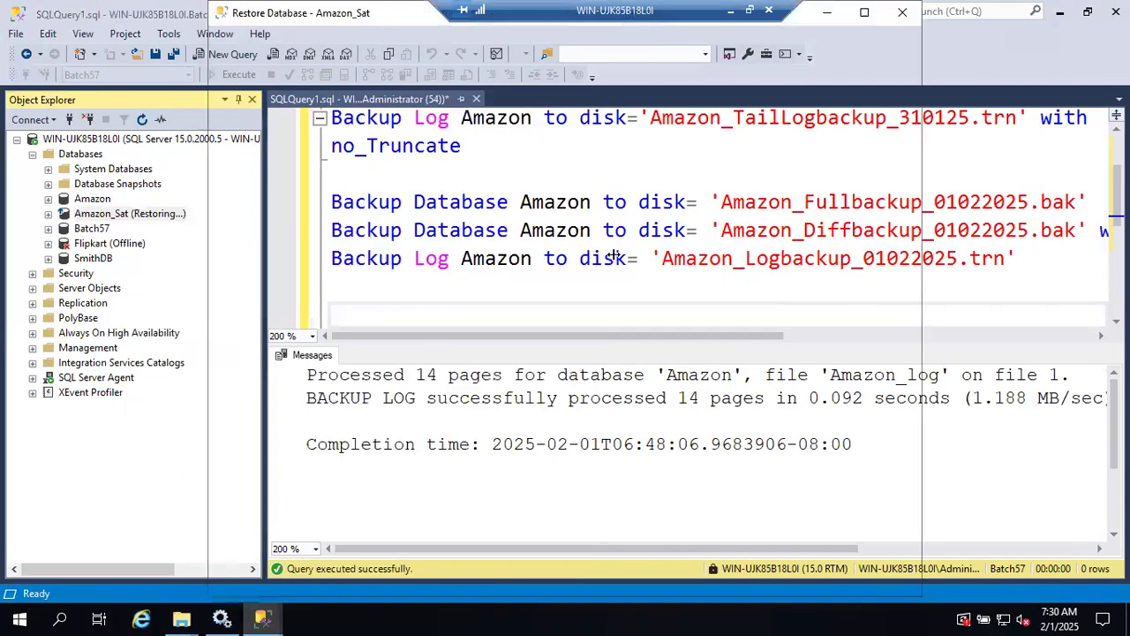
click(433, 119)
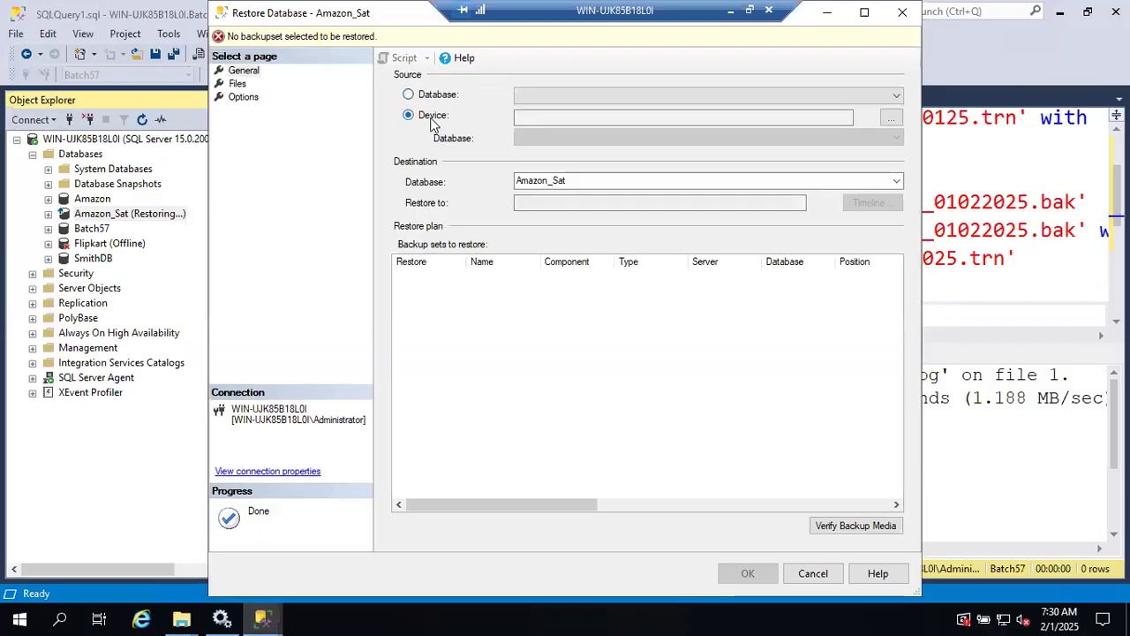
click(889, 117)
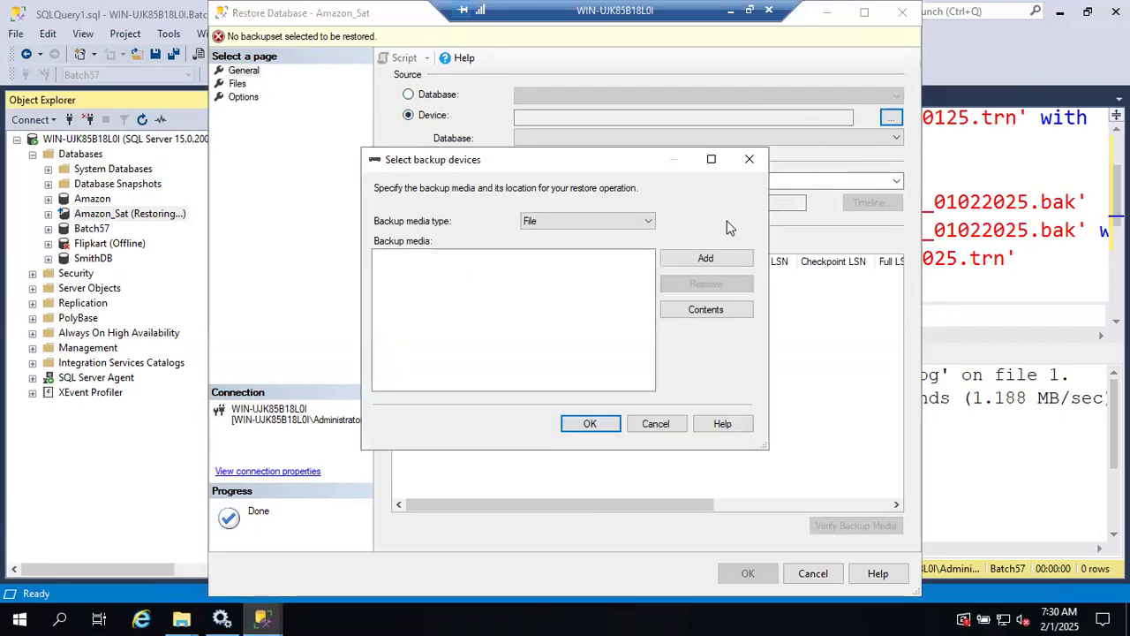
click(714, 255)
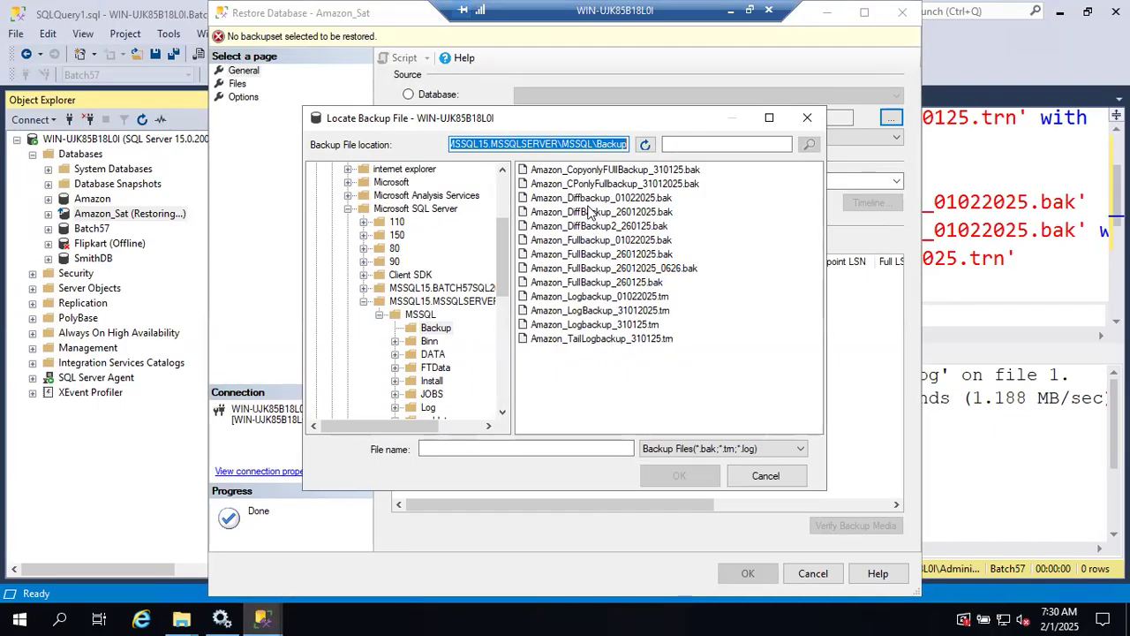
click(594, 200)
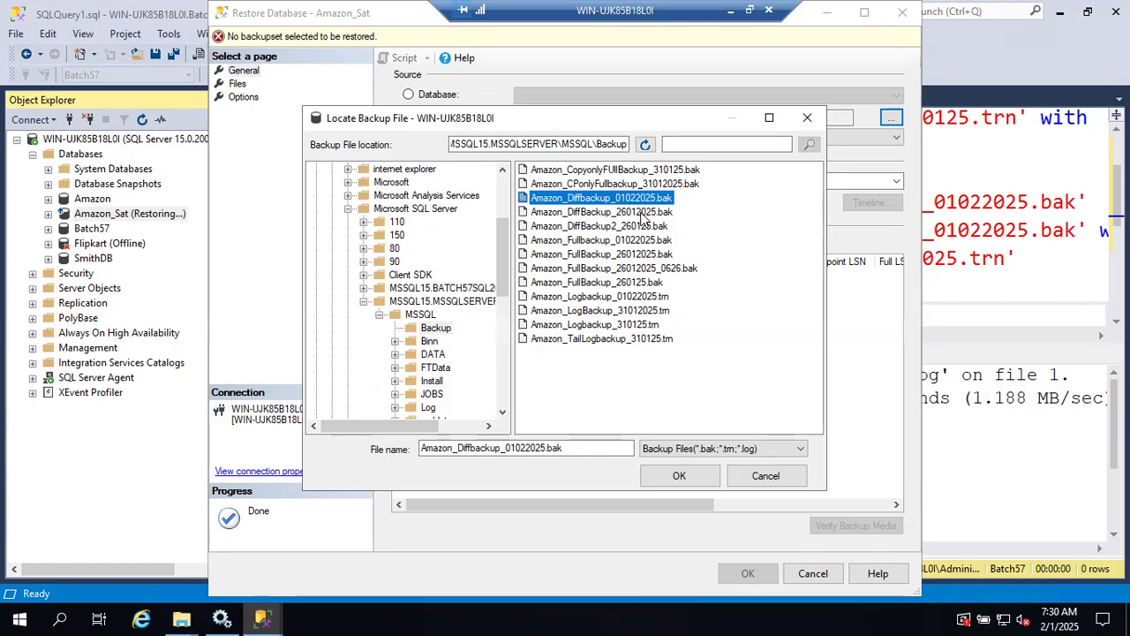
double_click(548, 202)
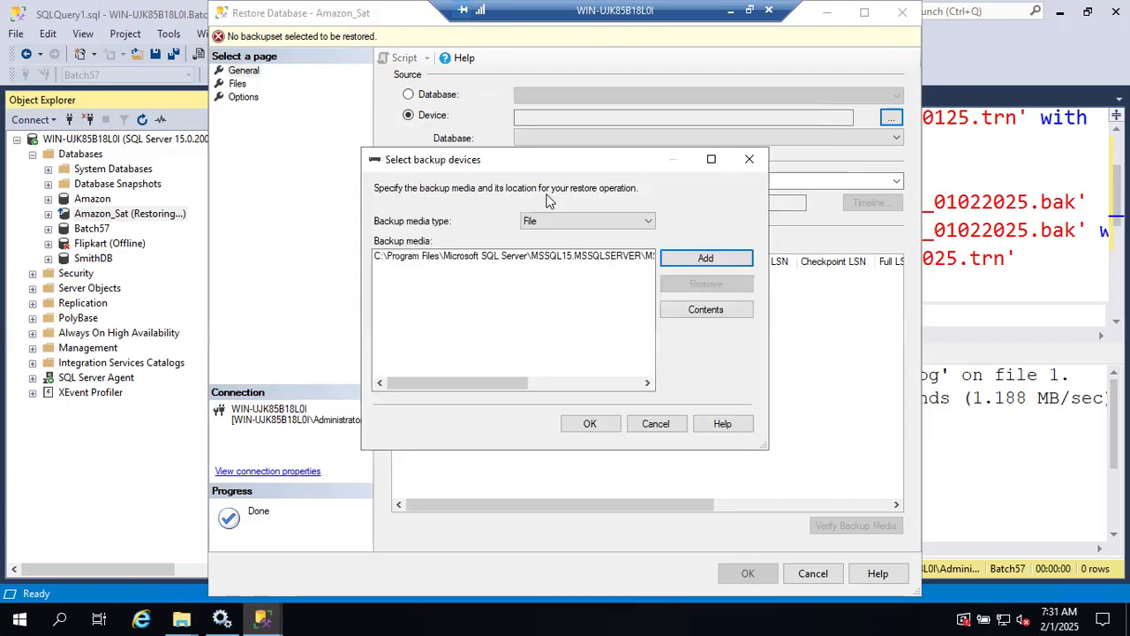
click(591, 424)
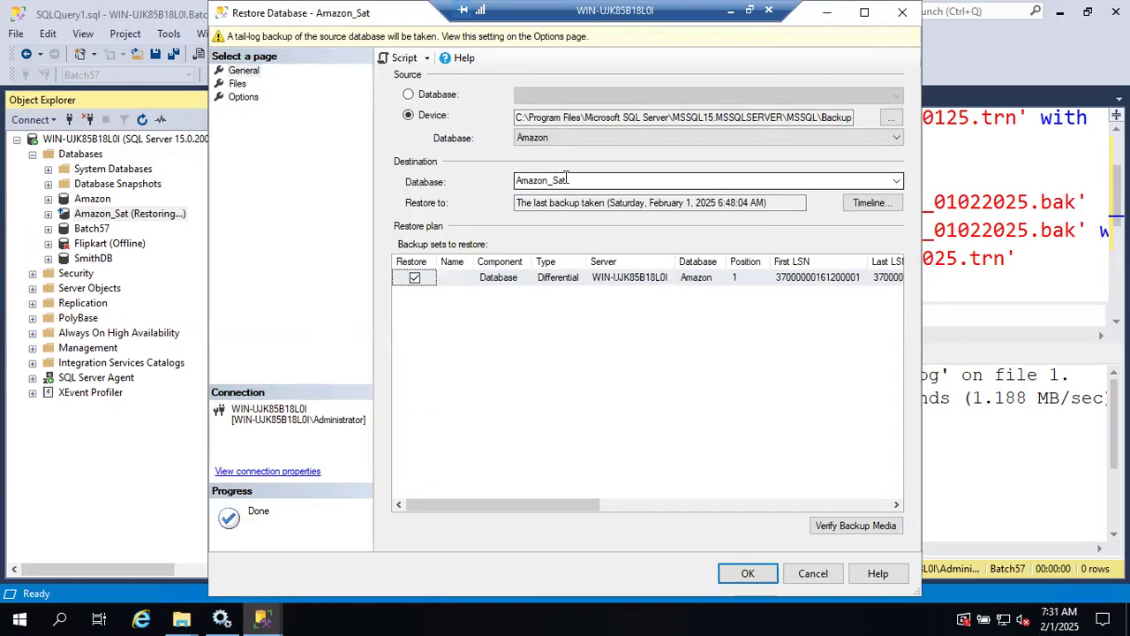
Restore the differential backup to Amazon_Sat using RESTORE WITH NORECOVERY and without taking a tail-log backup.
double_click(570, 181)
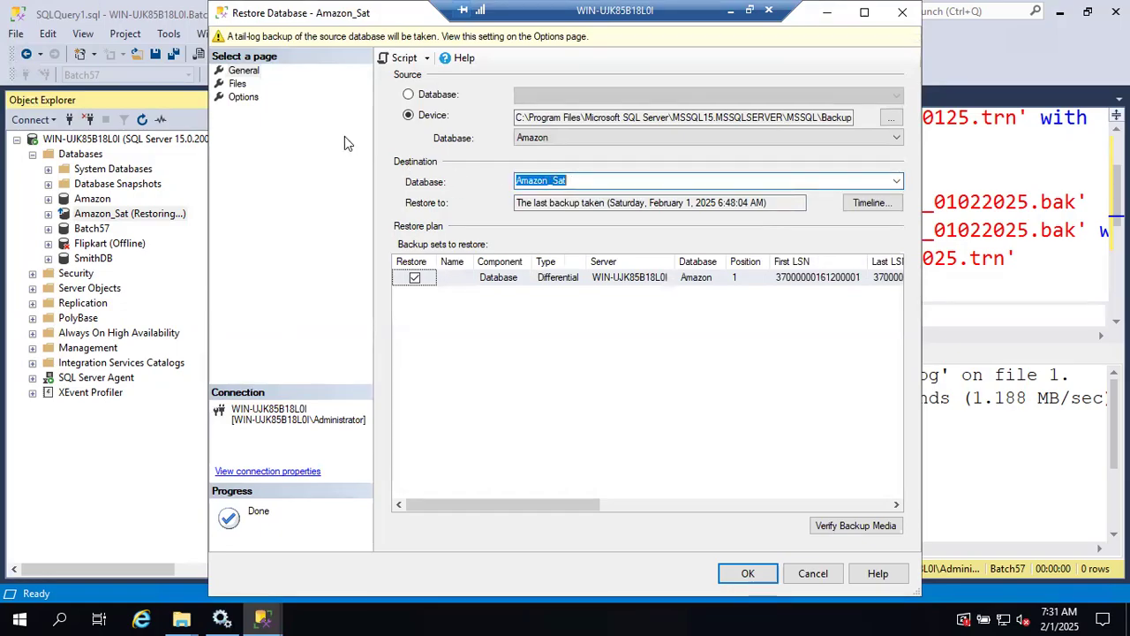
click(238, 84)
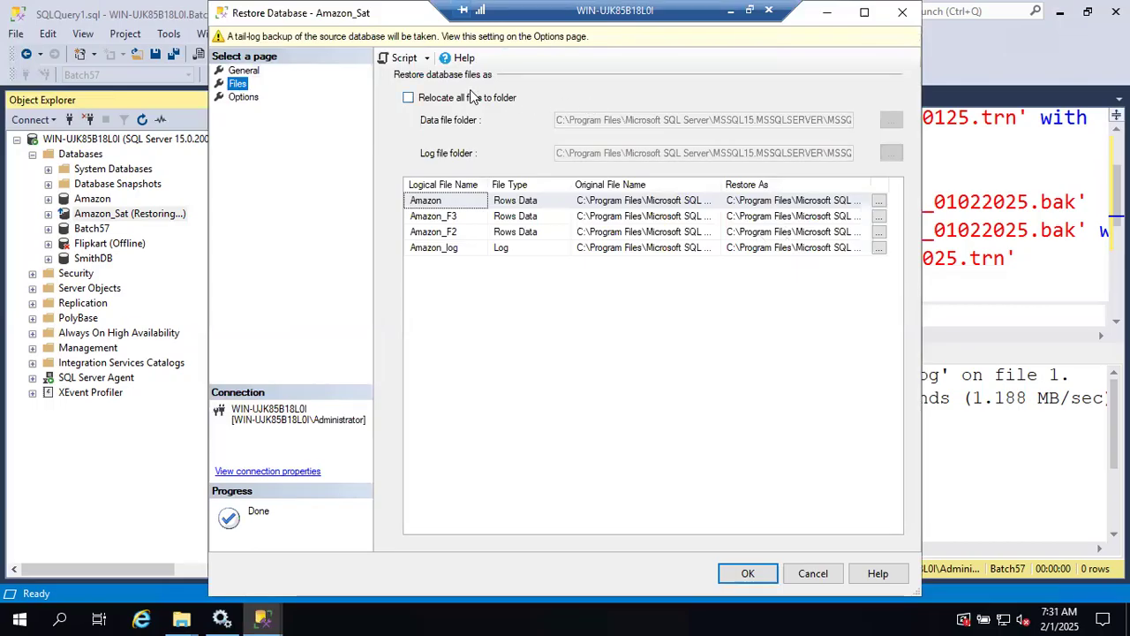
click(250, 100)
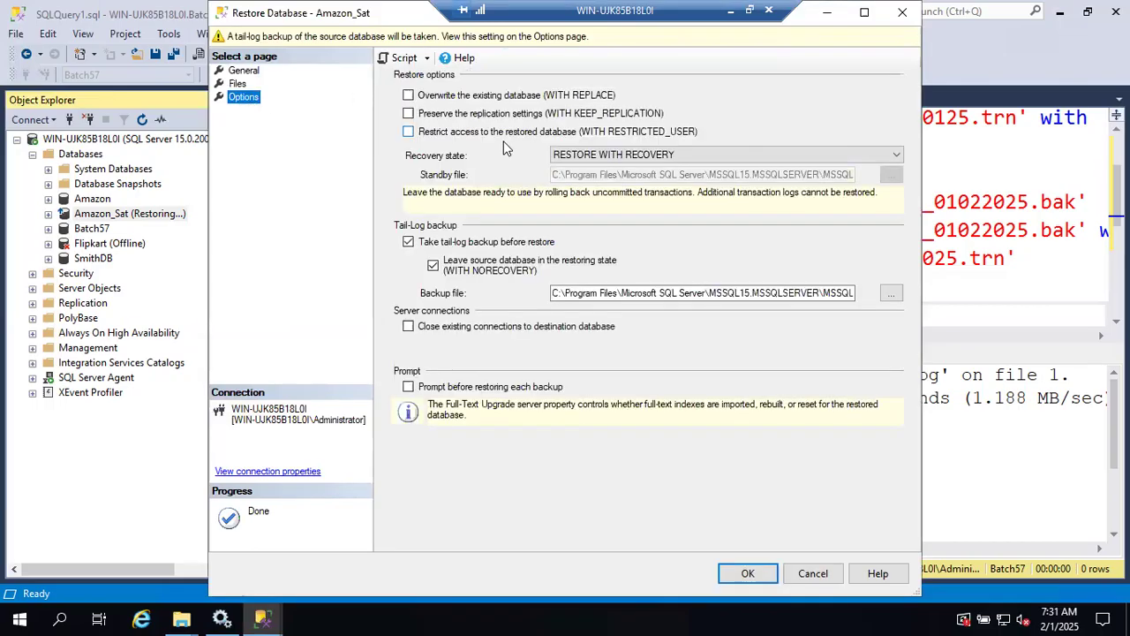
click(408, 241)
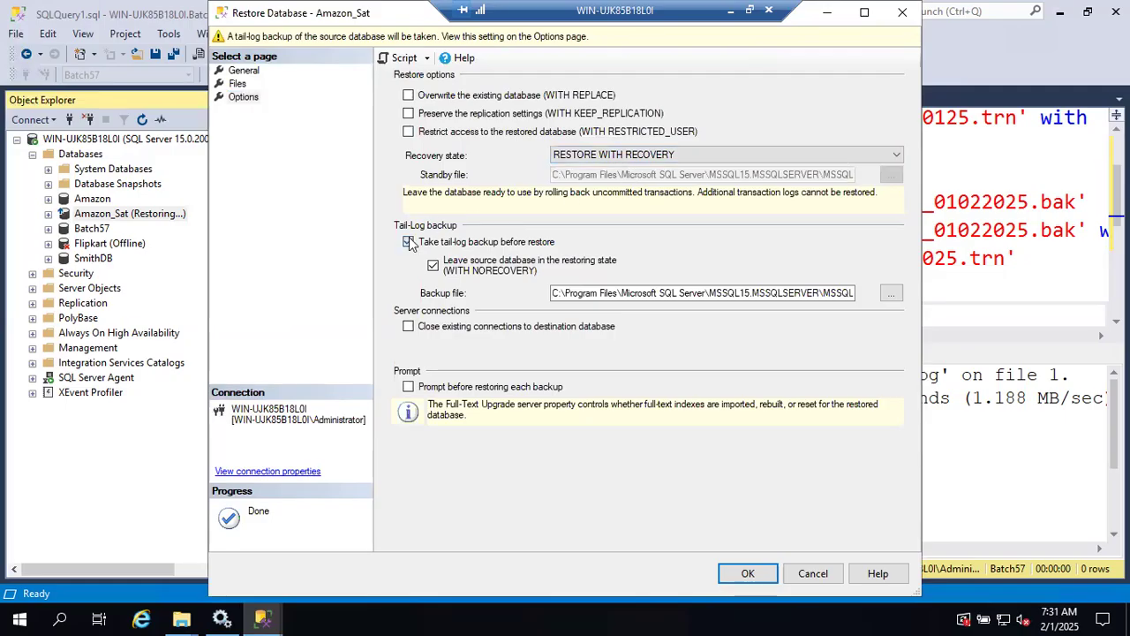
click(693, 157)
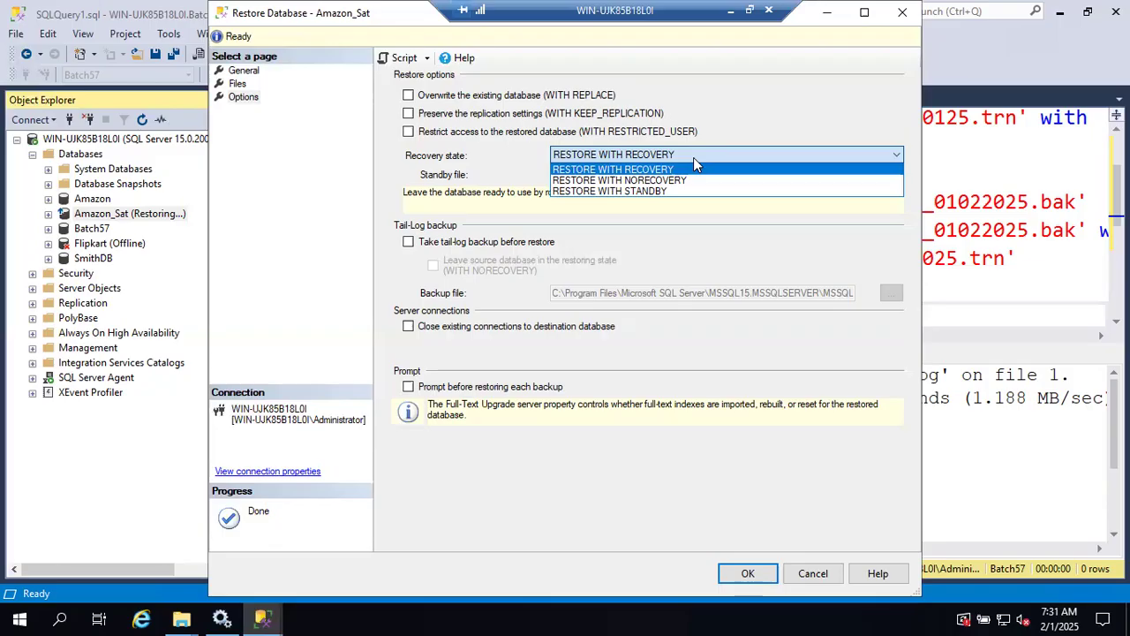
click(689, 181)
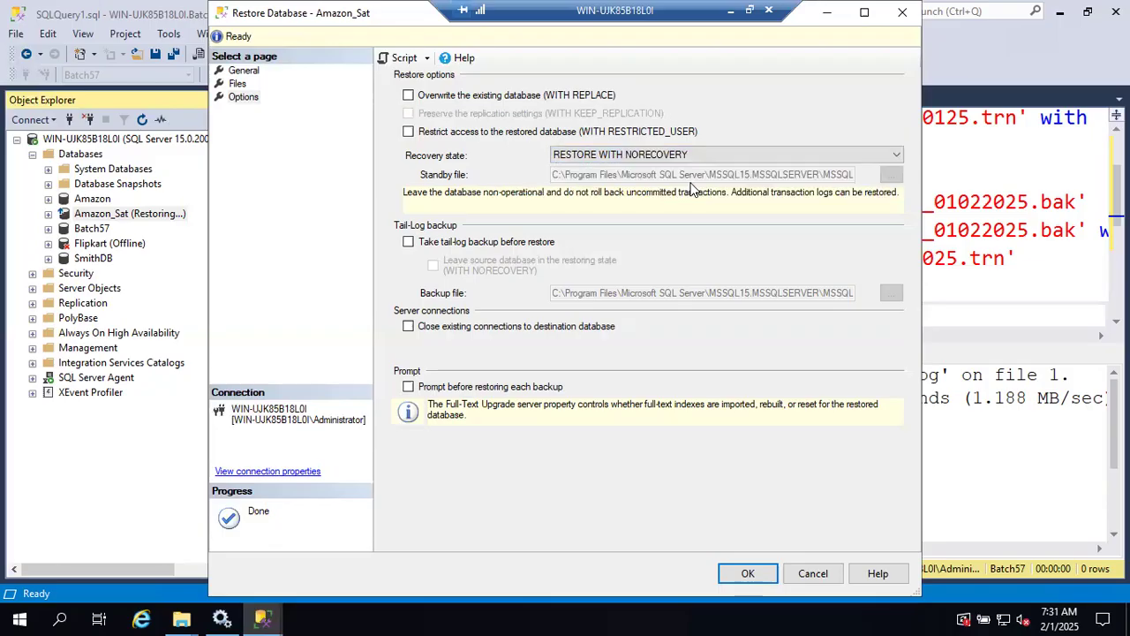
click(764, 573)
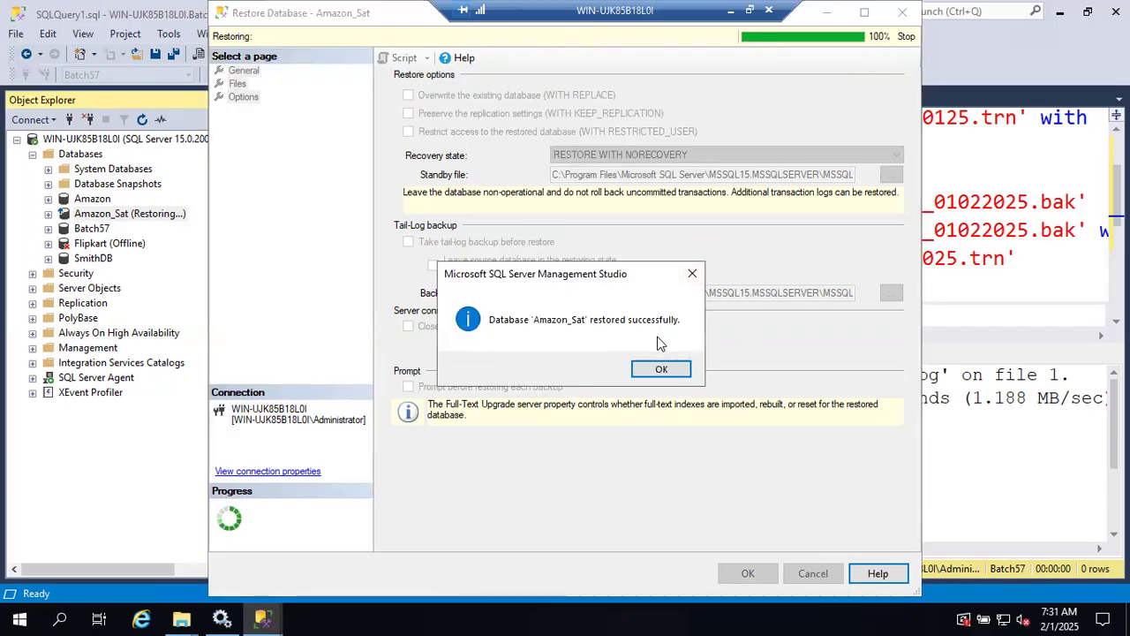
click(660, 368)
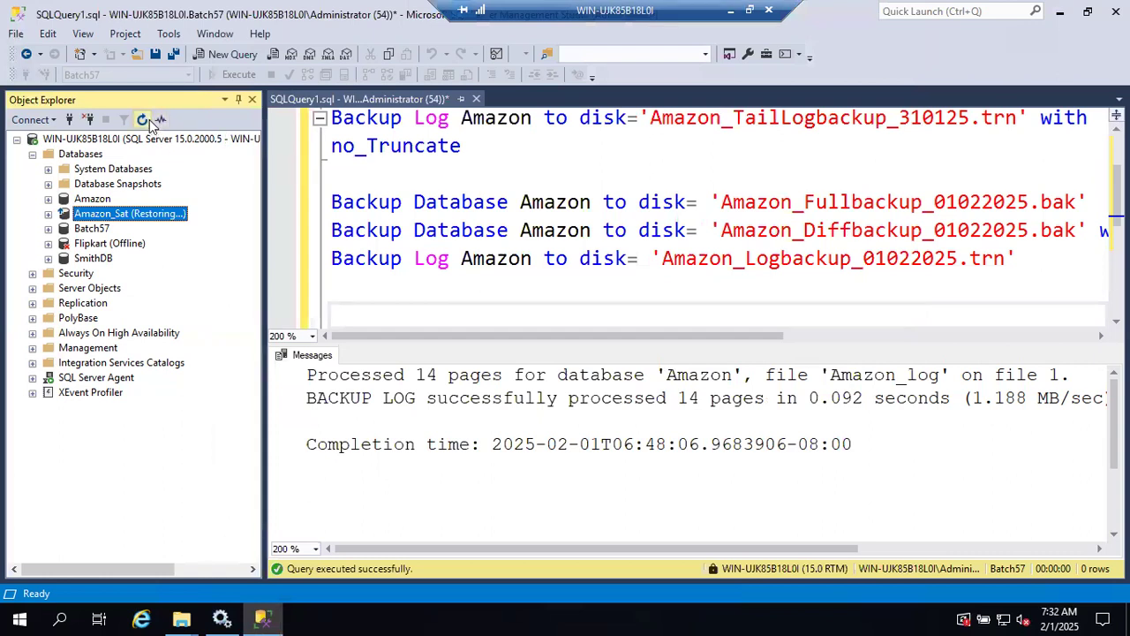
Start a transaction log restore for Amazon_Sat, using the backup file Amazon_Logbackup_01022025.trn as the device source.
right_click(104, 218)
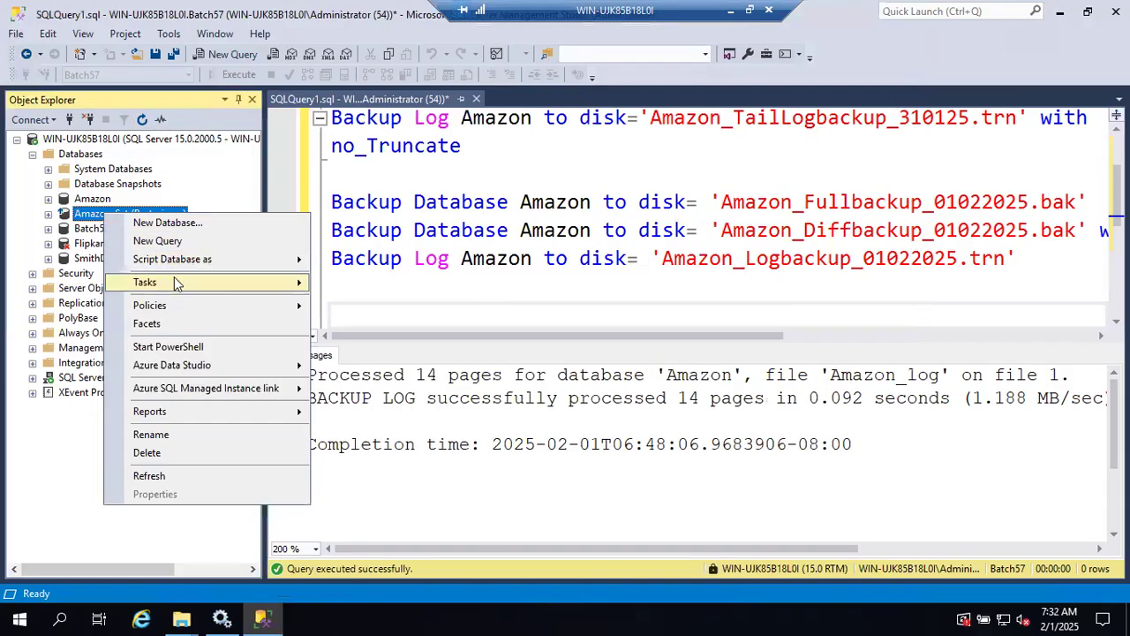
mouse_move(174, 276)
mouse_move(522, 250)
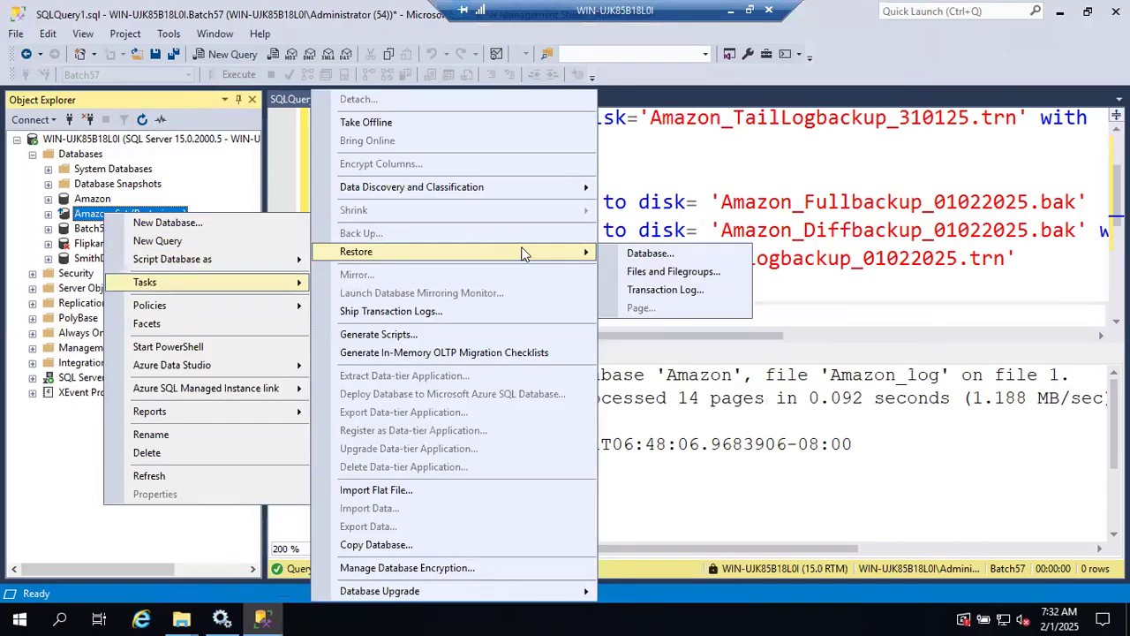
click(651, 291)
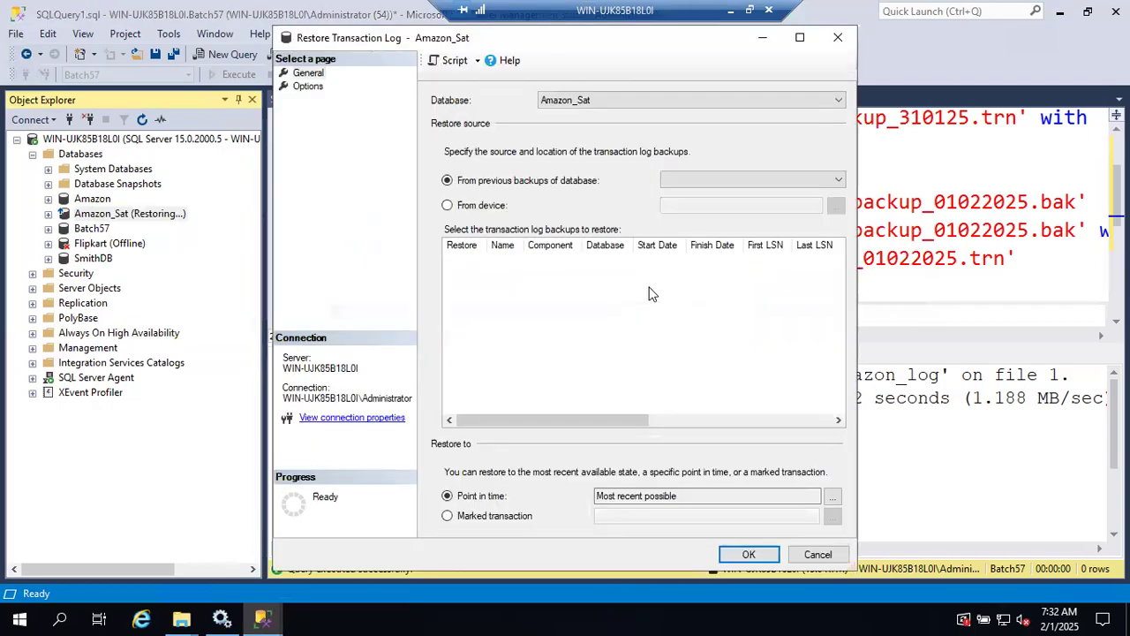
click(448, 205)
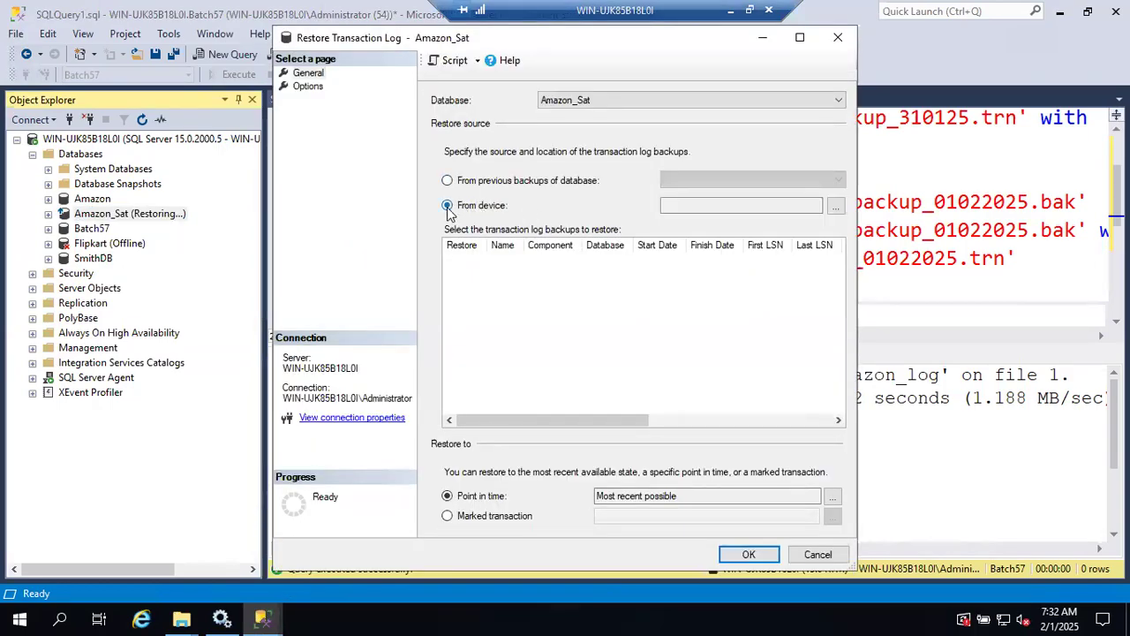
click(839, 208)
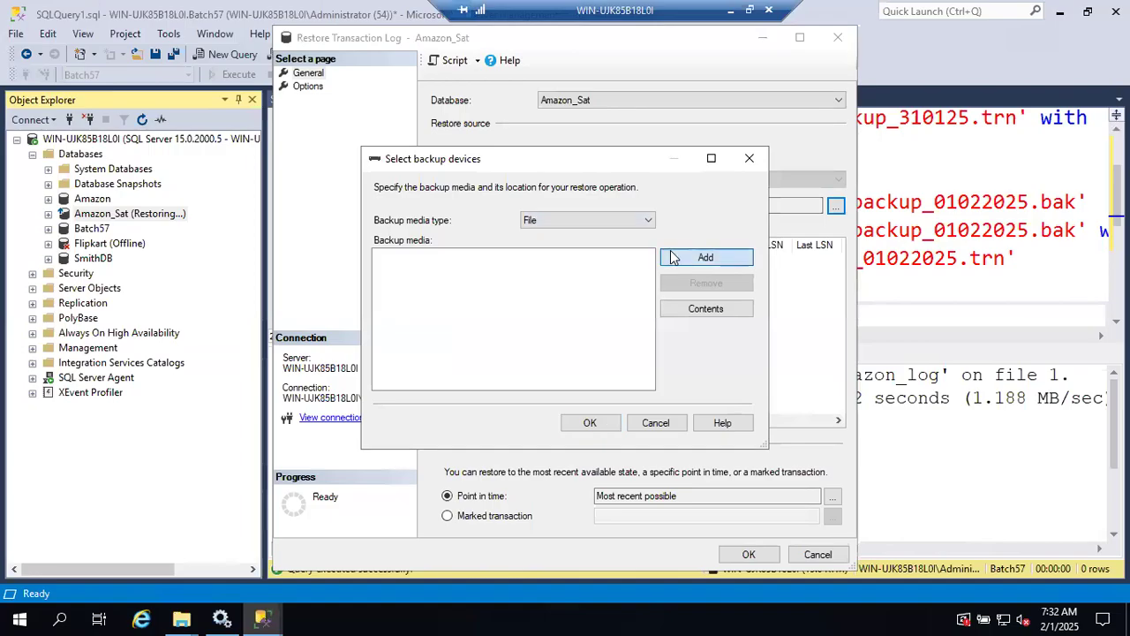
click(705, 257)
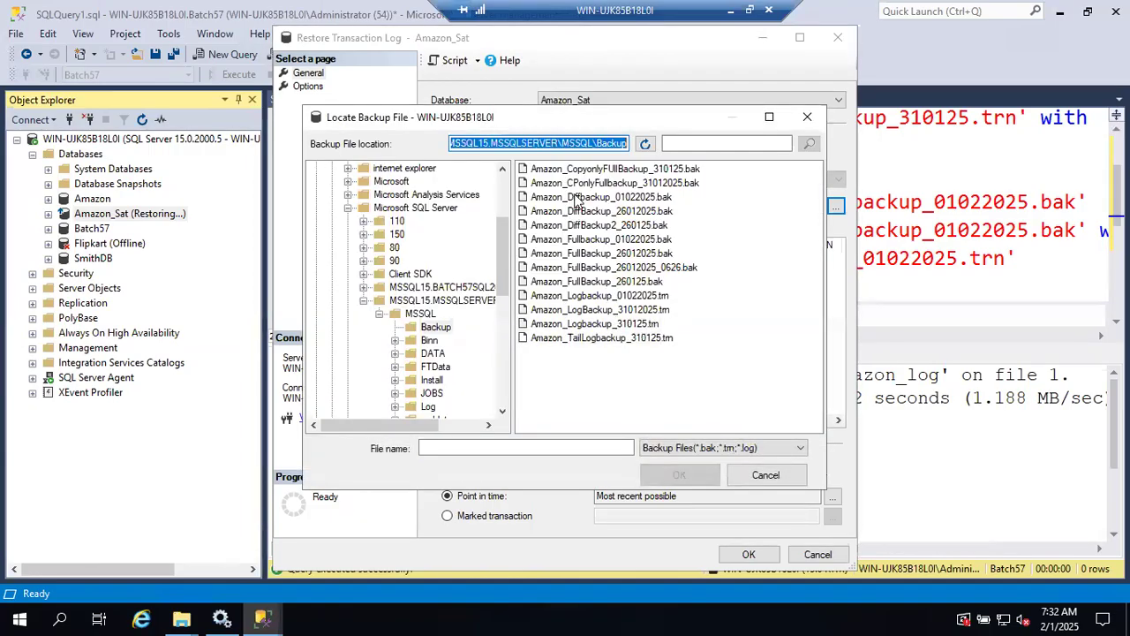
click(581, 339)
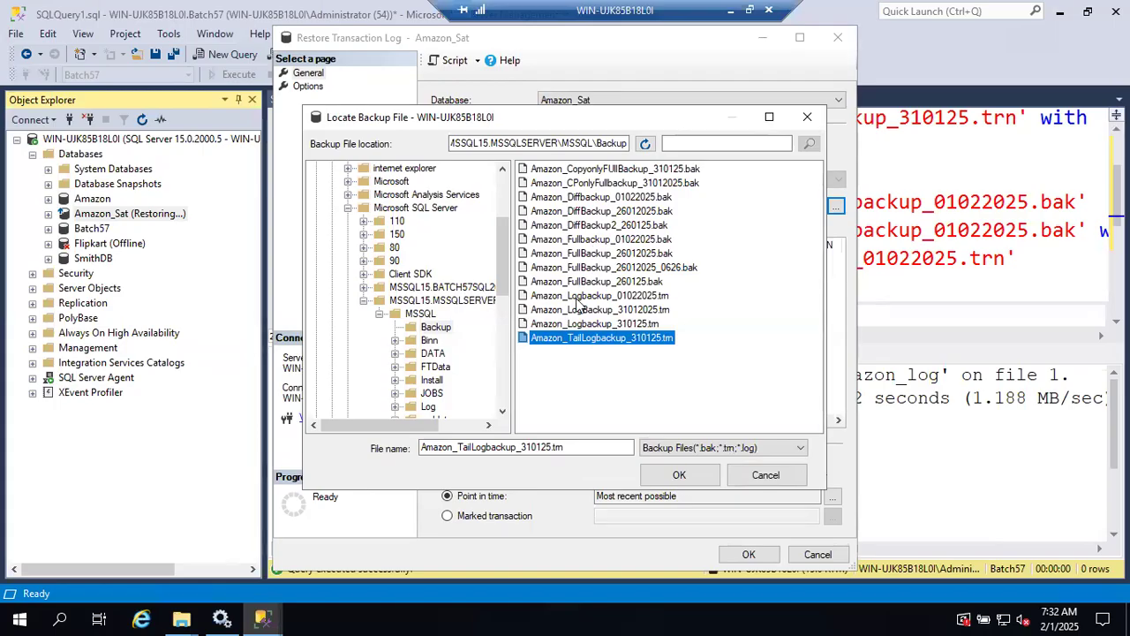
click(580, 324)
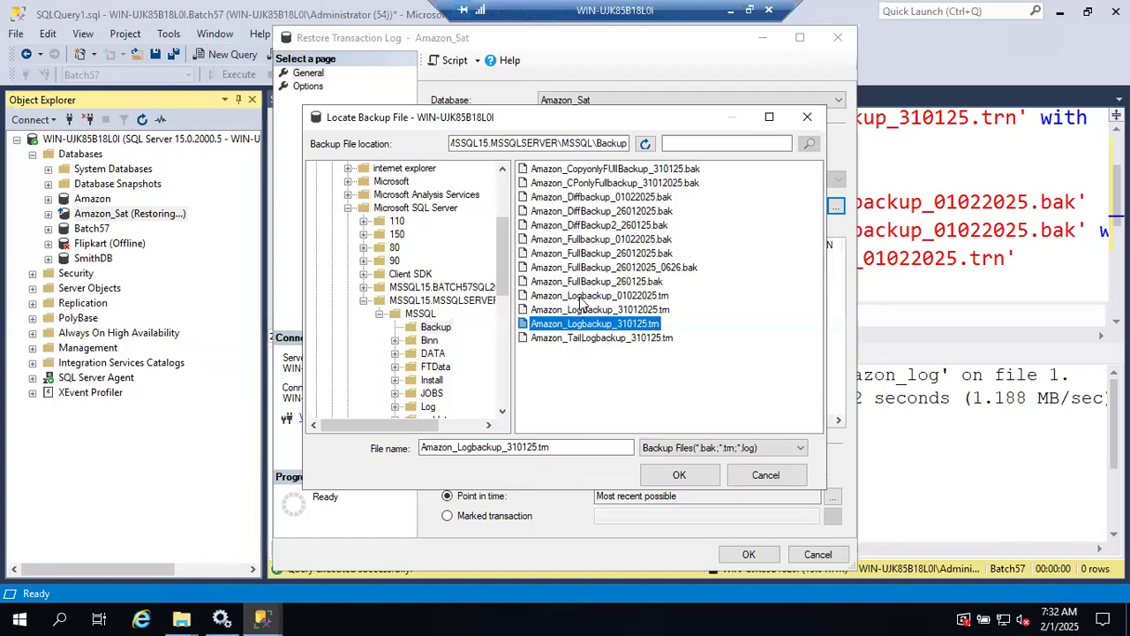
click(580, 297)
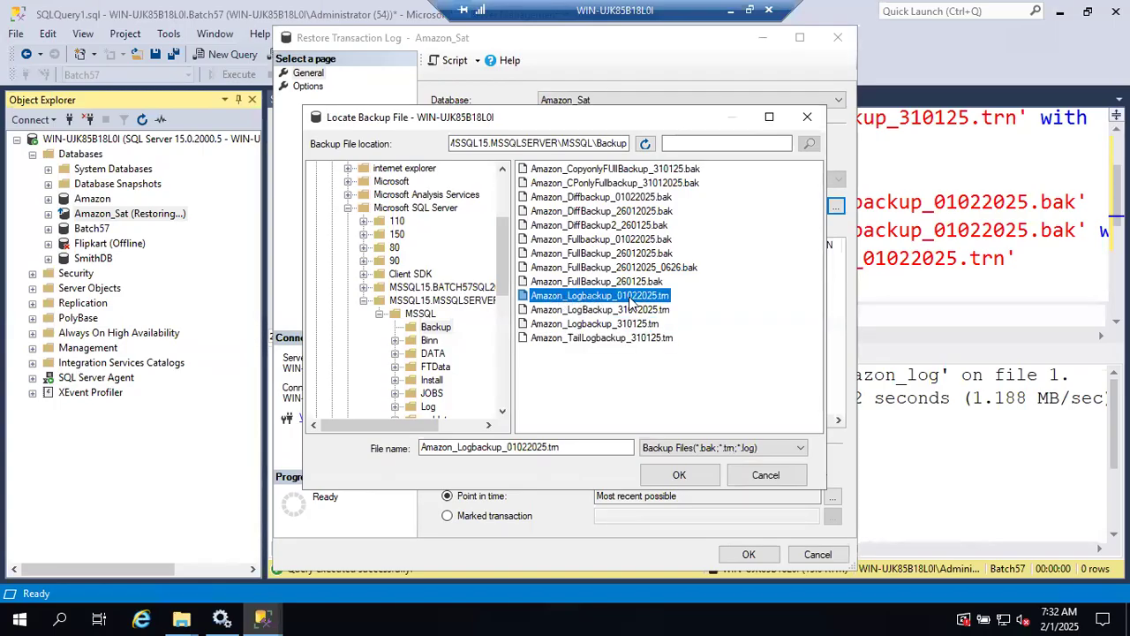
double_click(596, 298)
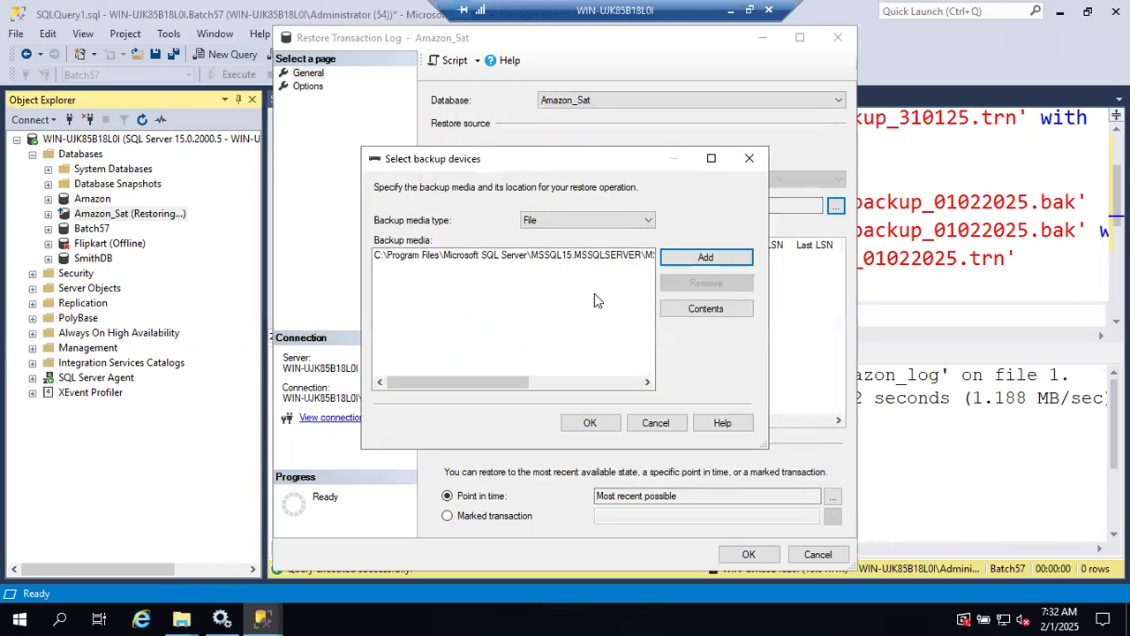
click(592, 423)
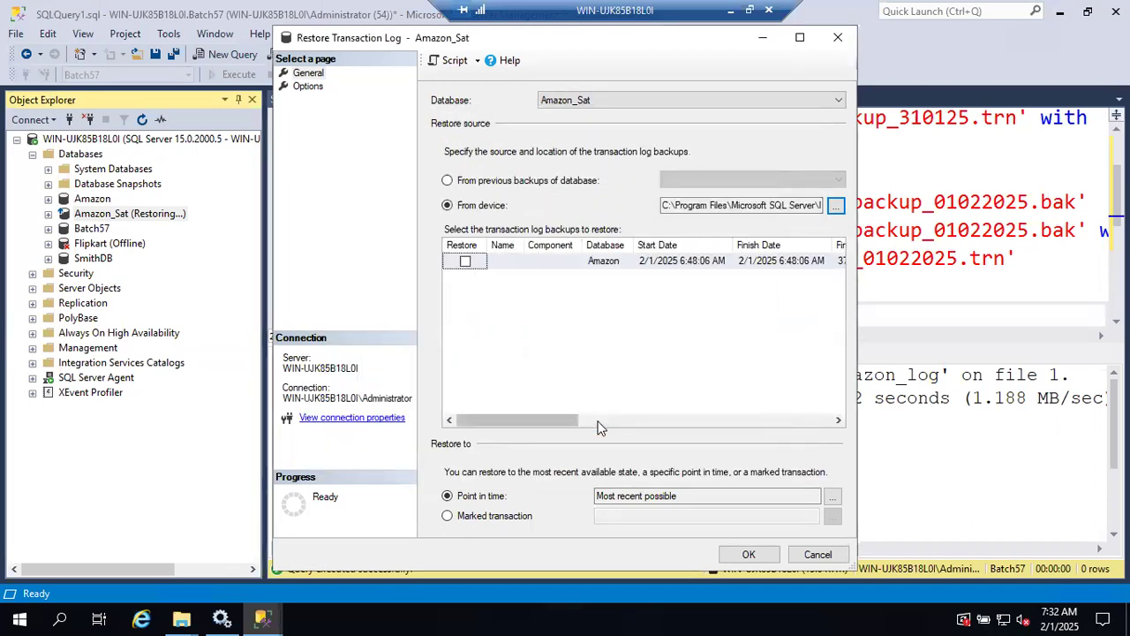
Mark the listed transaction log backup for restore and restore it to Amazon_Sat using RESTORE WITH RECOVERY.
click(799, 37)
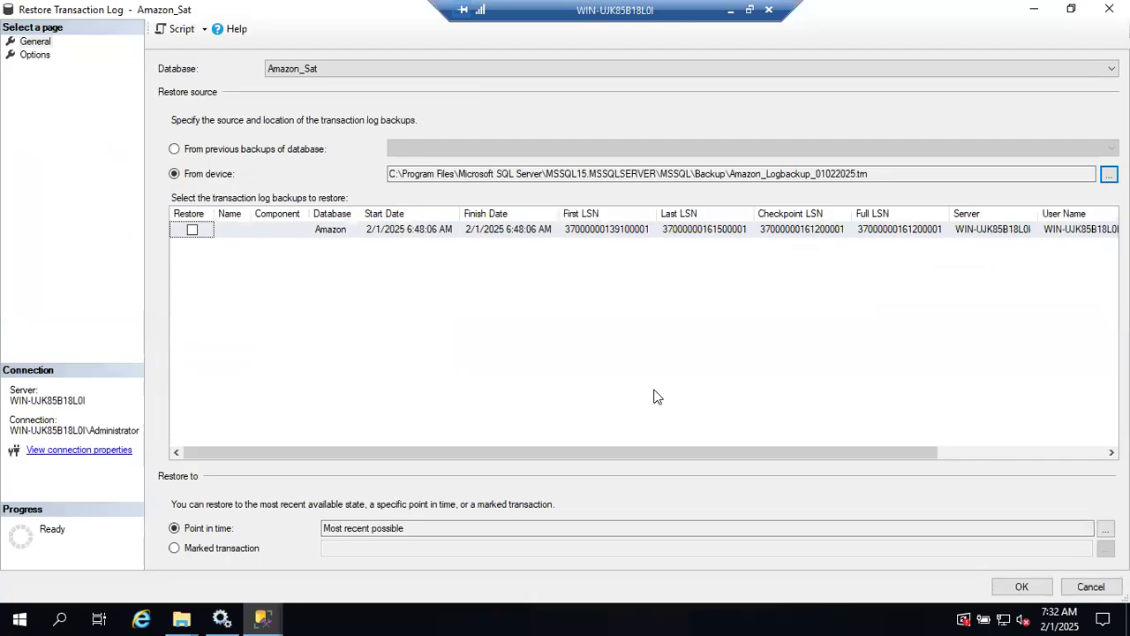
click(193, 231)
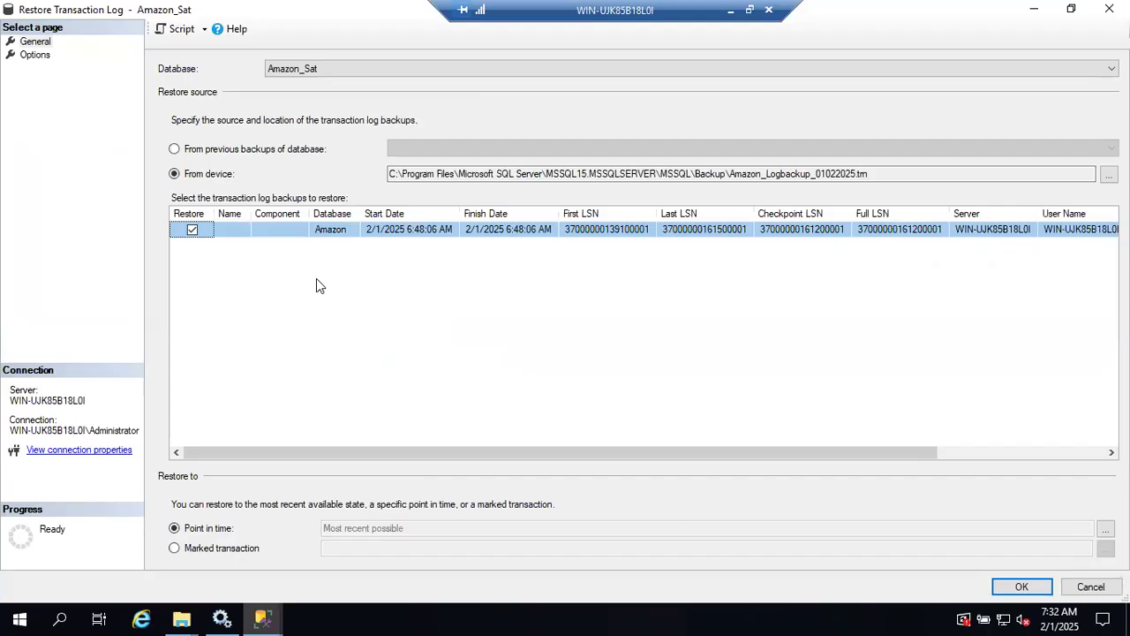
click(39, 56)
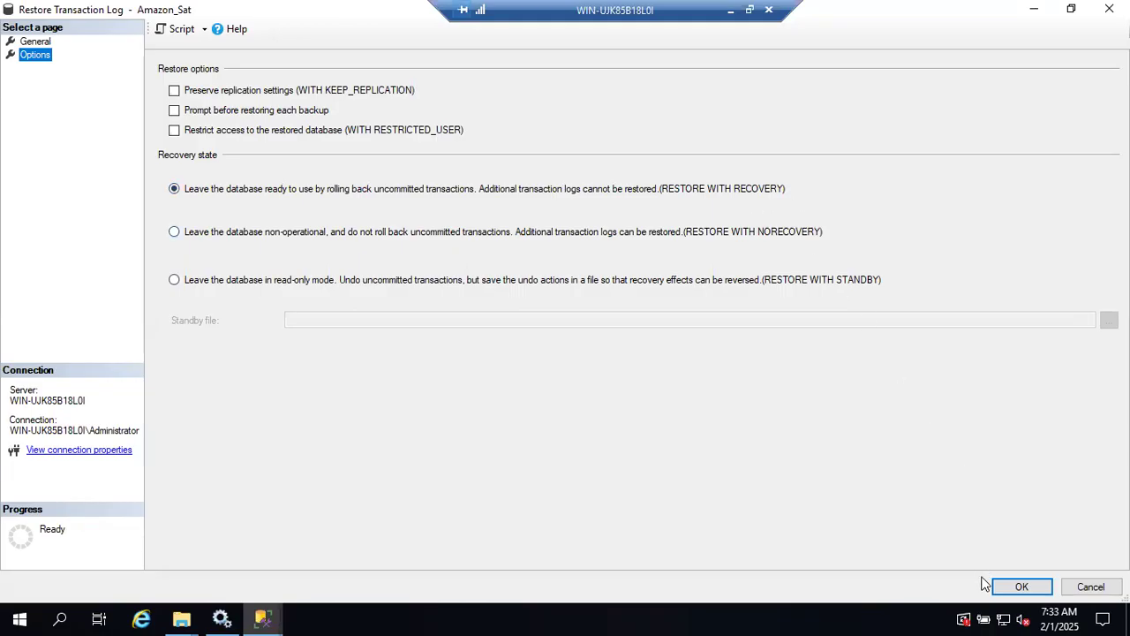
click(1014, 587)
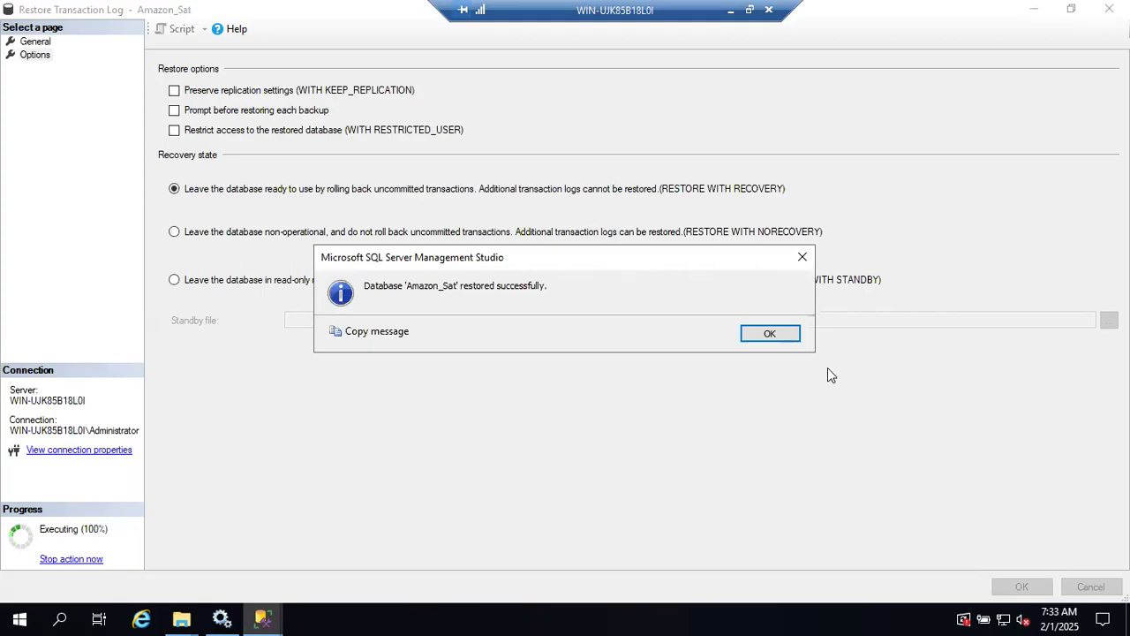
Examine the tables and the security users of the restored Amazon_Sat database.
click(781, 332)
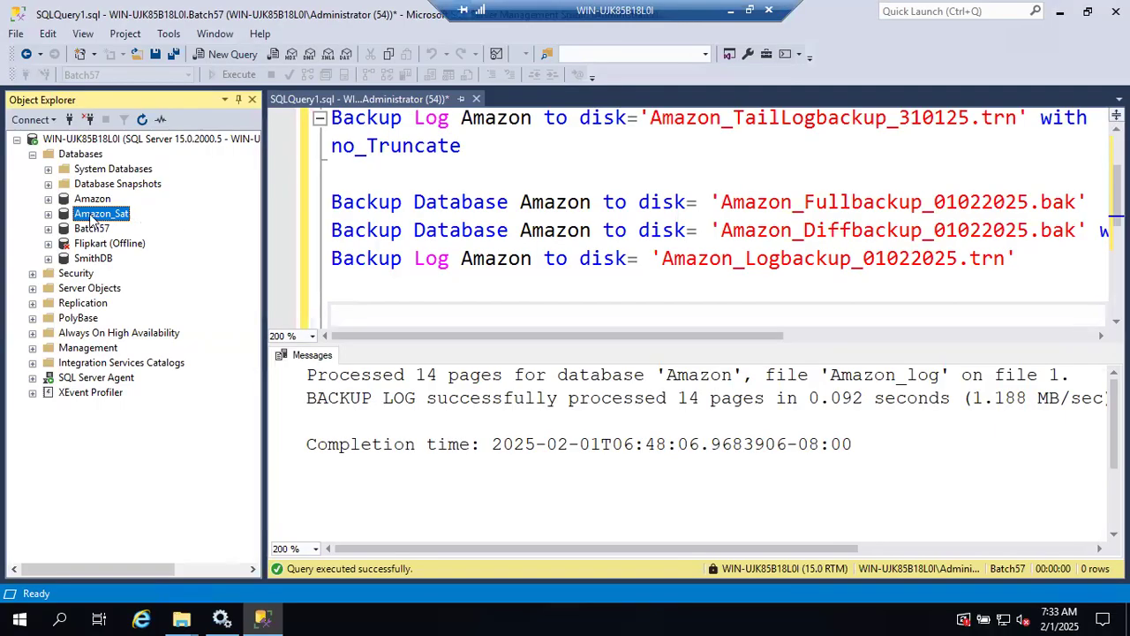
click(48, 214)
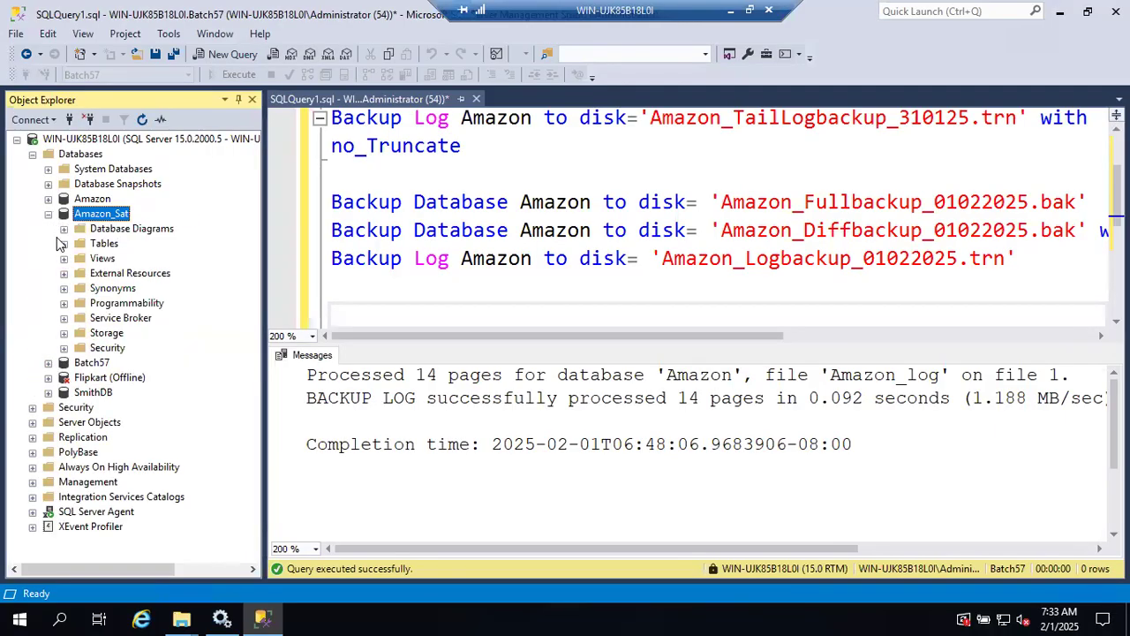
click(64, 244)
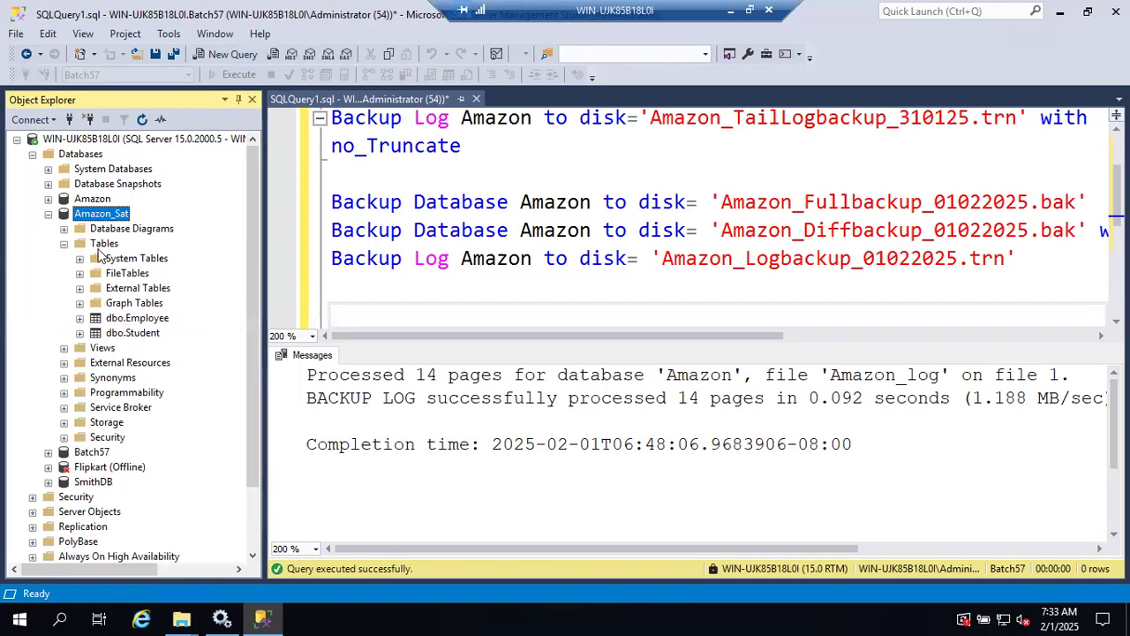
click(89, 200)
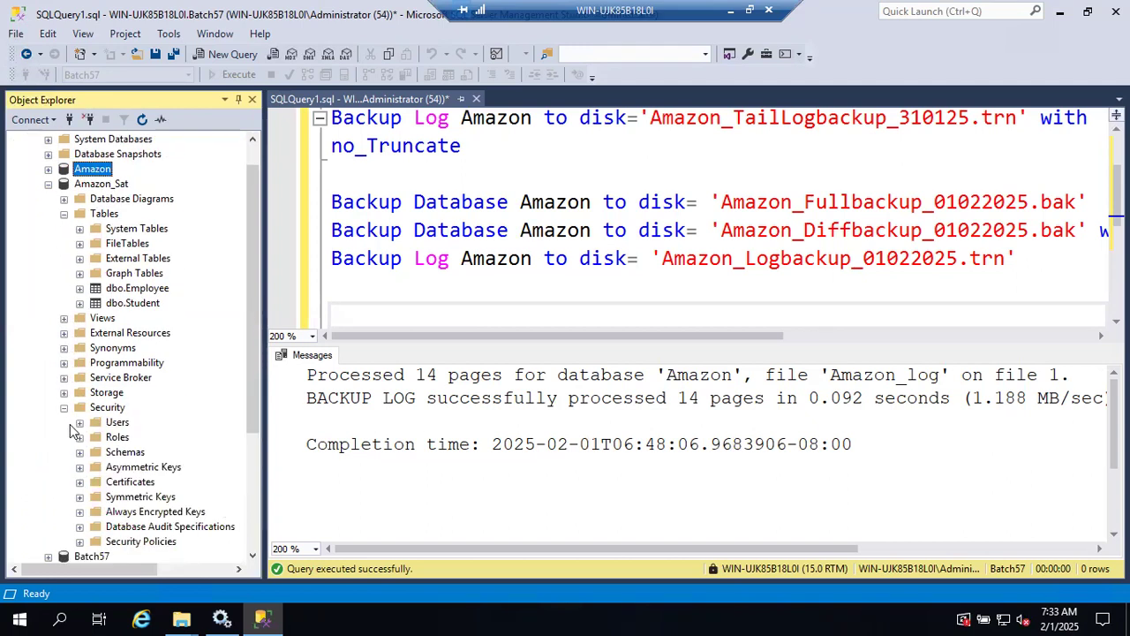
click(79, 422)
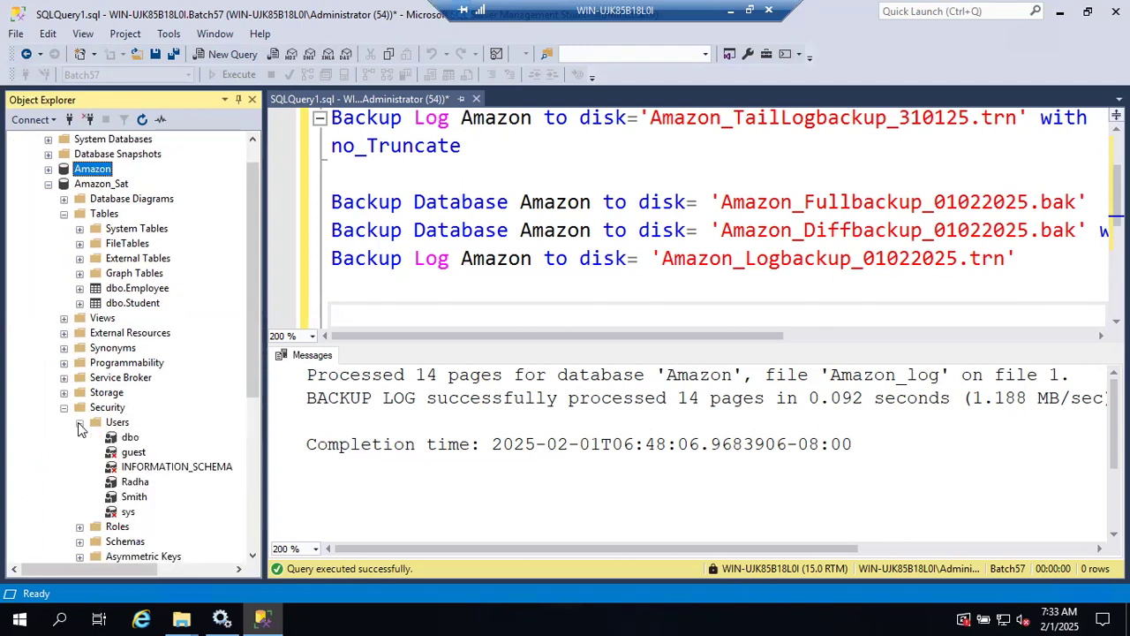
click(137, 482)
click(139, 498)
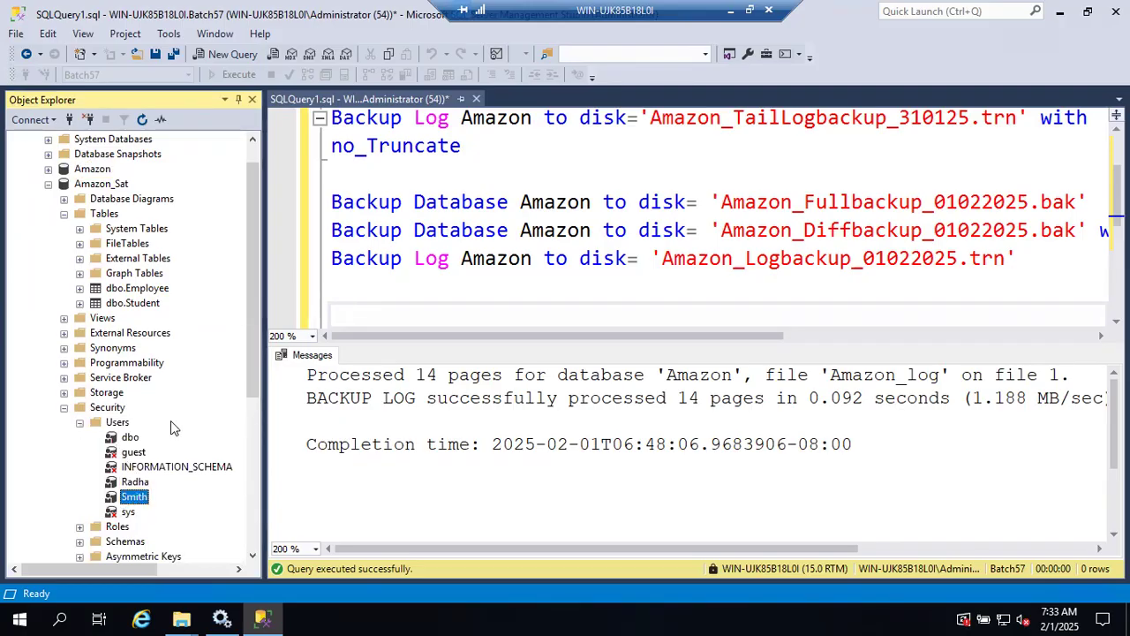
click(103, 171)
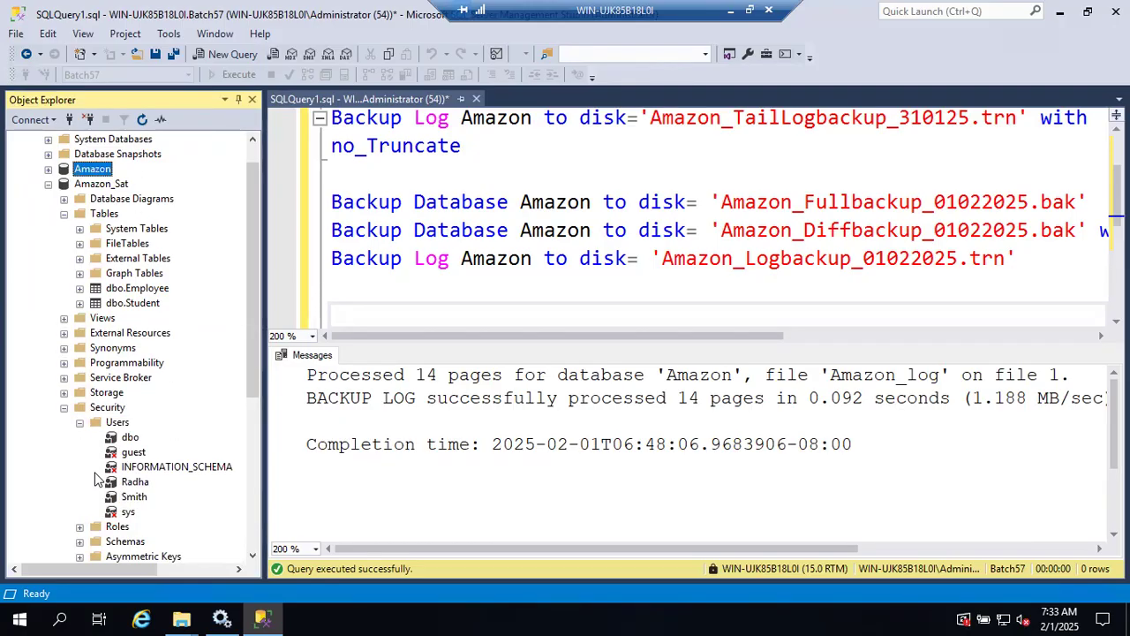
click(65, 215)
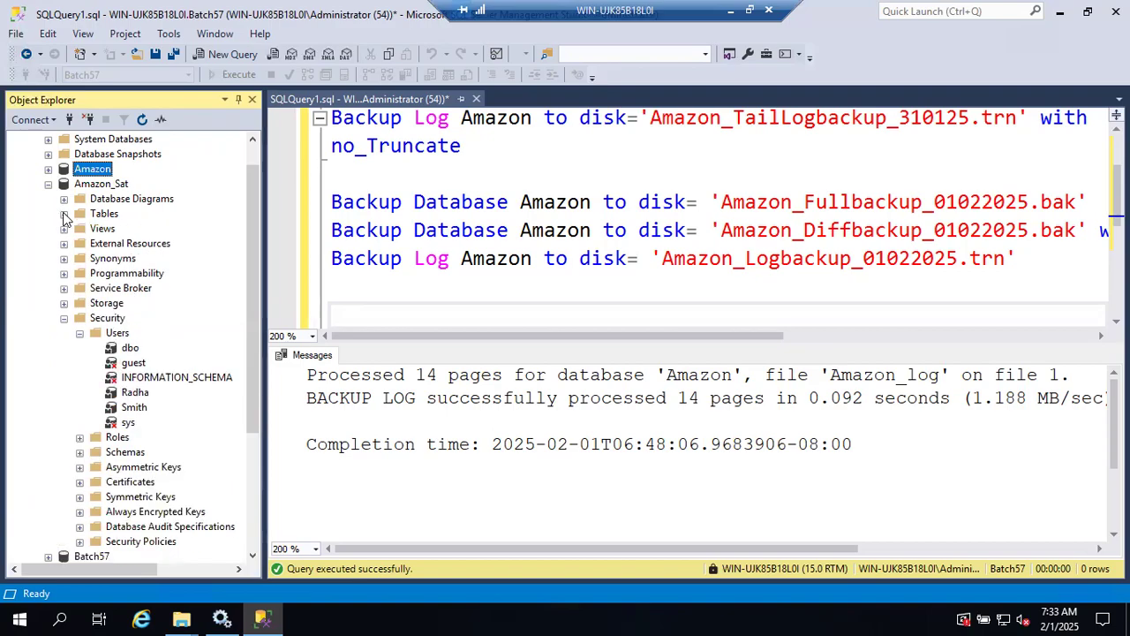
click(66, 322)
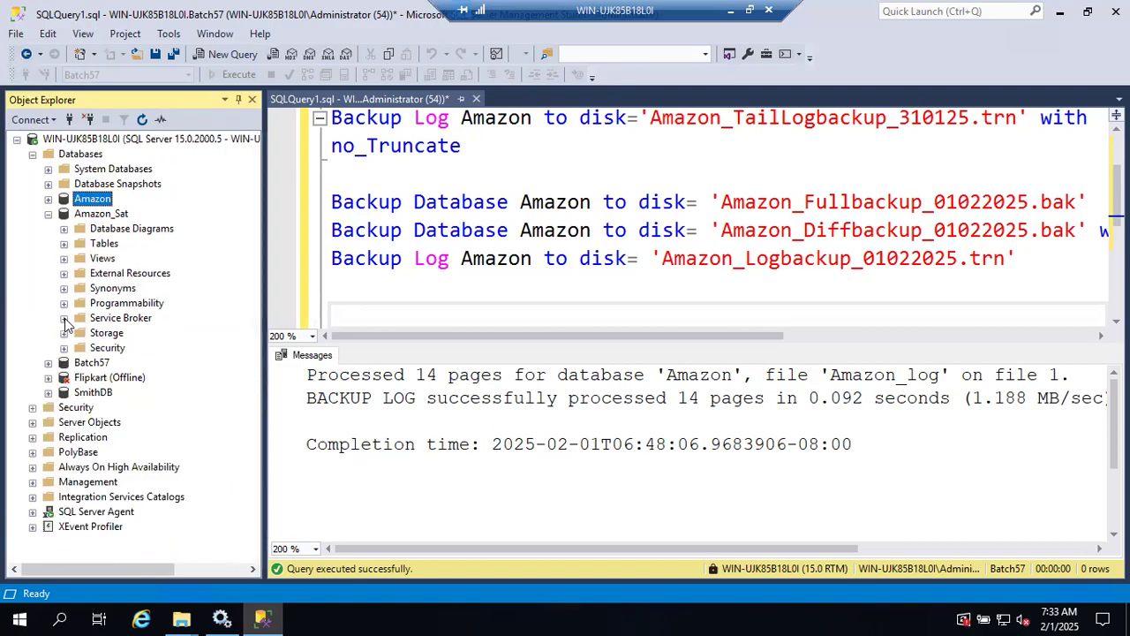
click(48, 214)
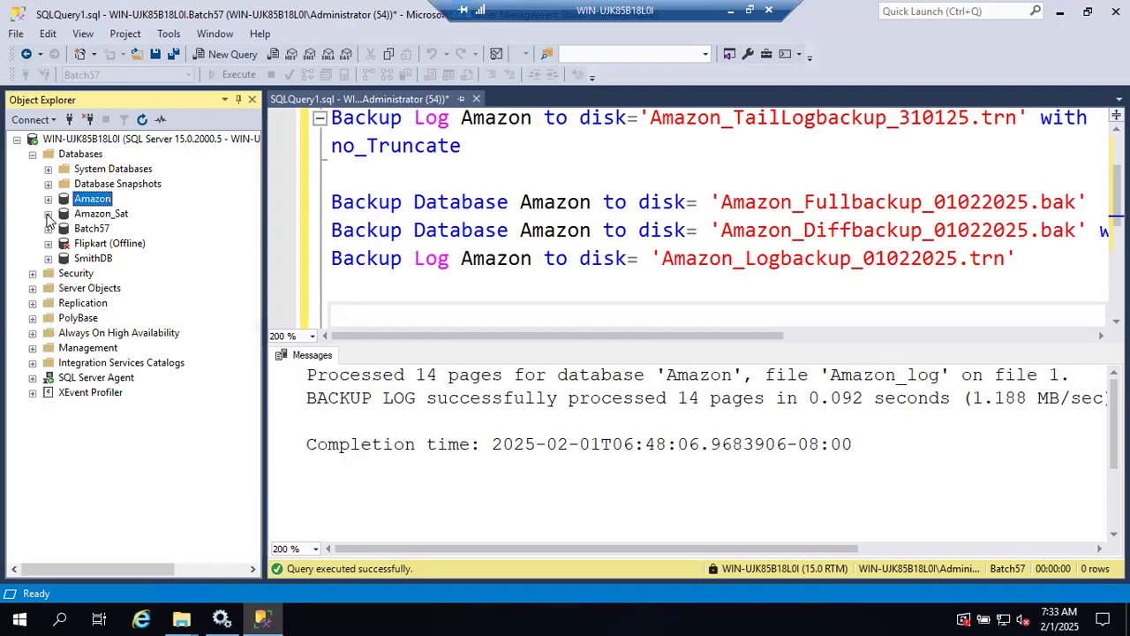
Start a database restore from device with Amazon_Fullbackup_01022025.bak, Amazon_Diffbackup_01022025.bak and Amazon_Logbackup_01022025.trn as the backup media.
right_click(78, 156)
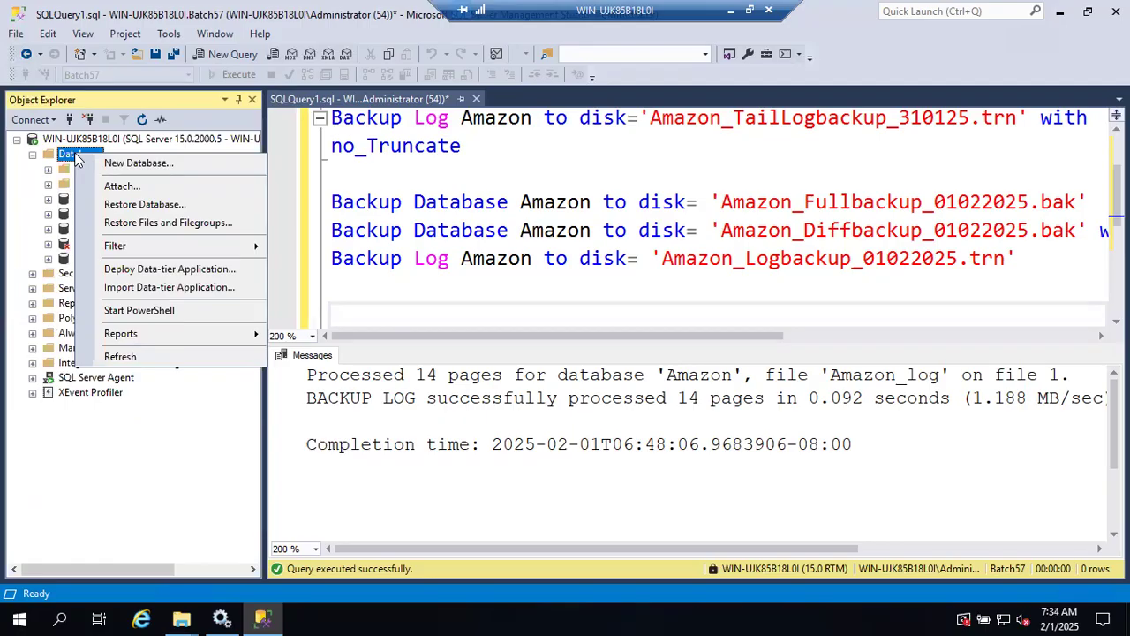
click(137, 205)
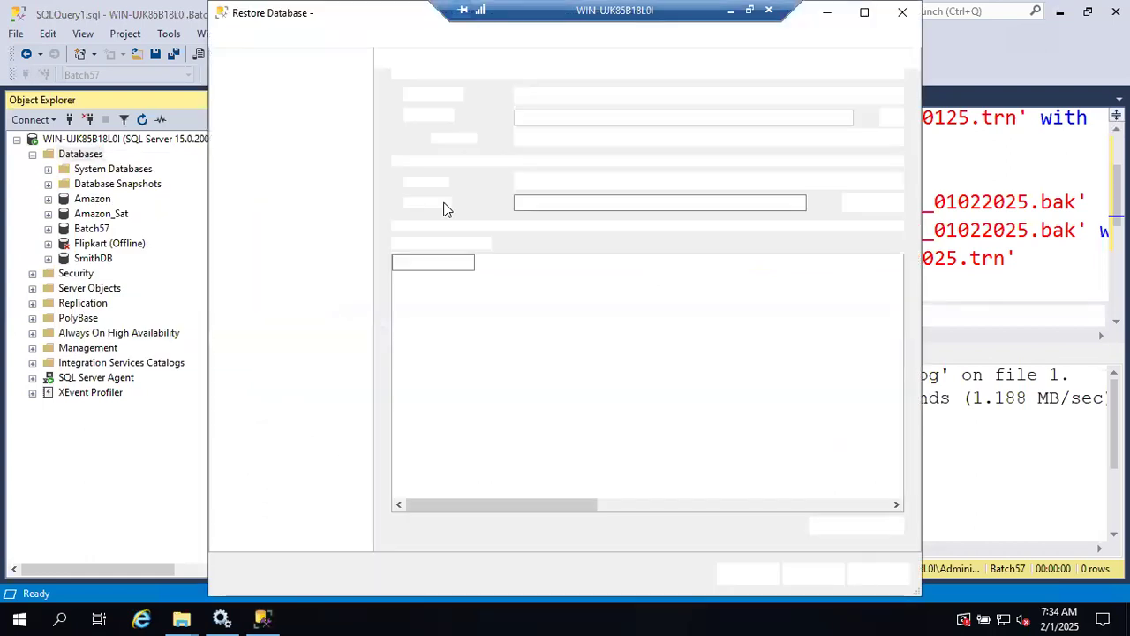
click(409, 116)
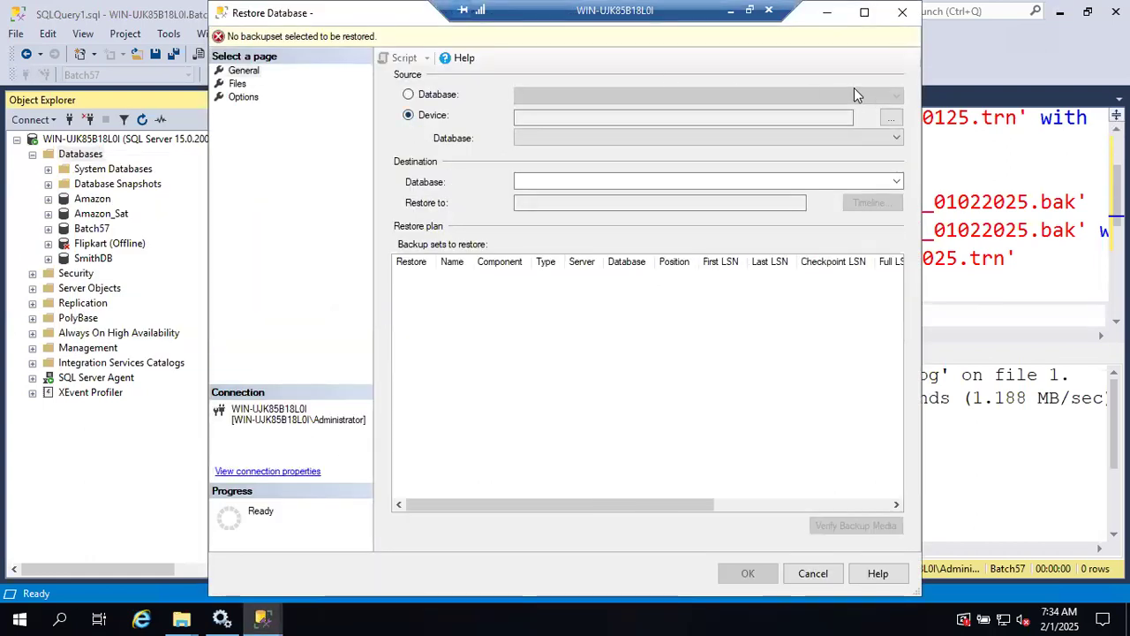
click(891, 122)
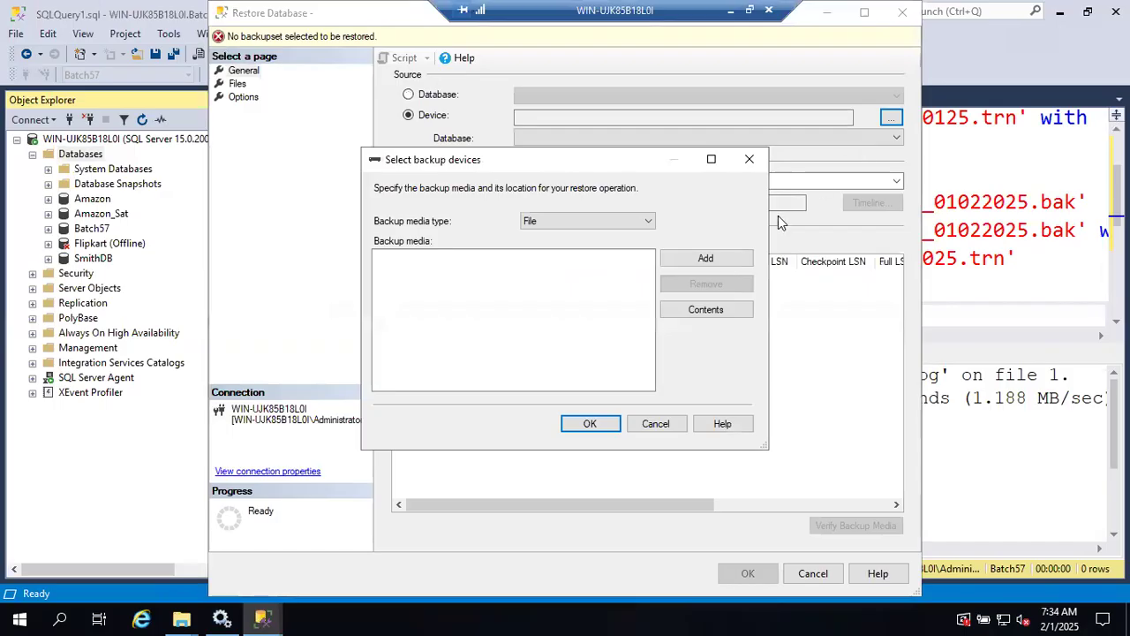
click(732, 257)
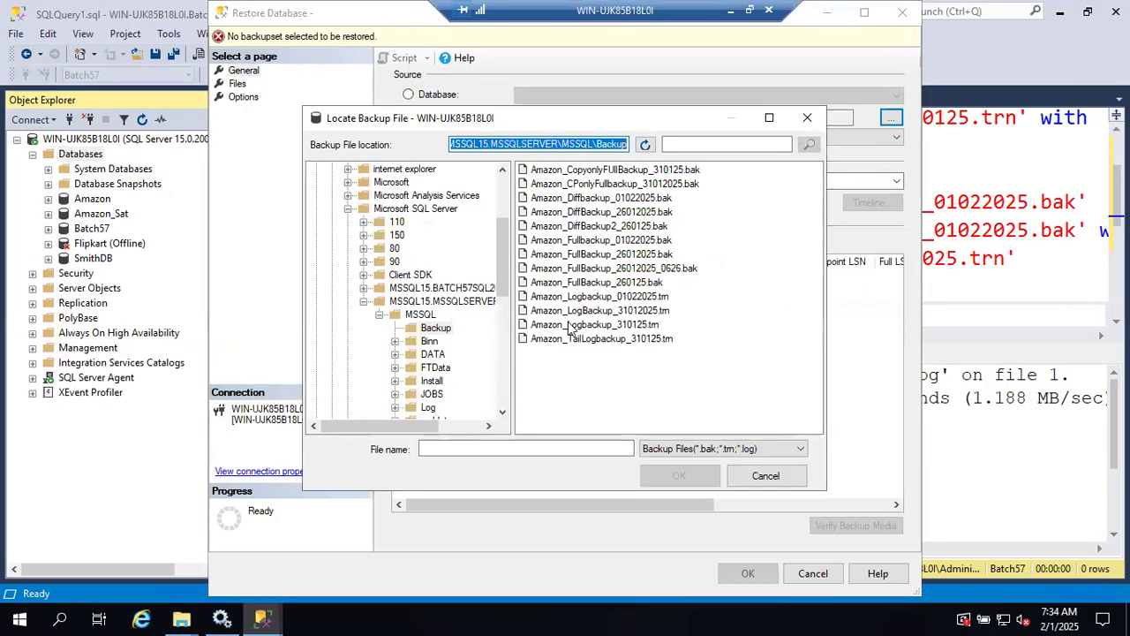
click(573, 282)
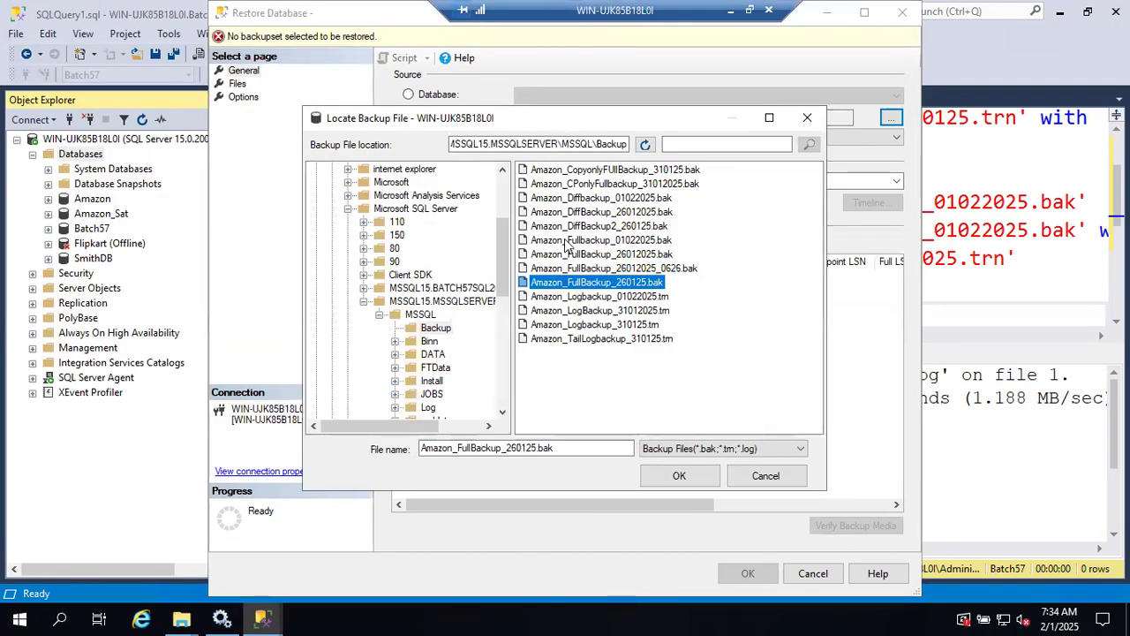
click(566, 241)
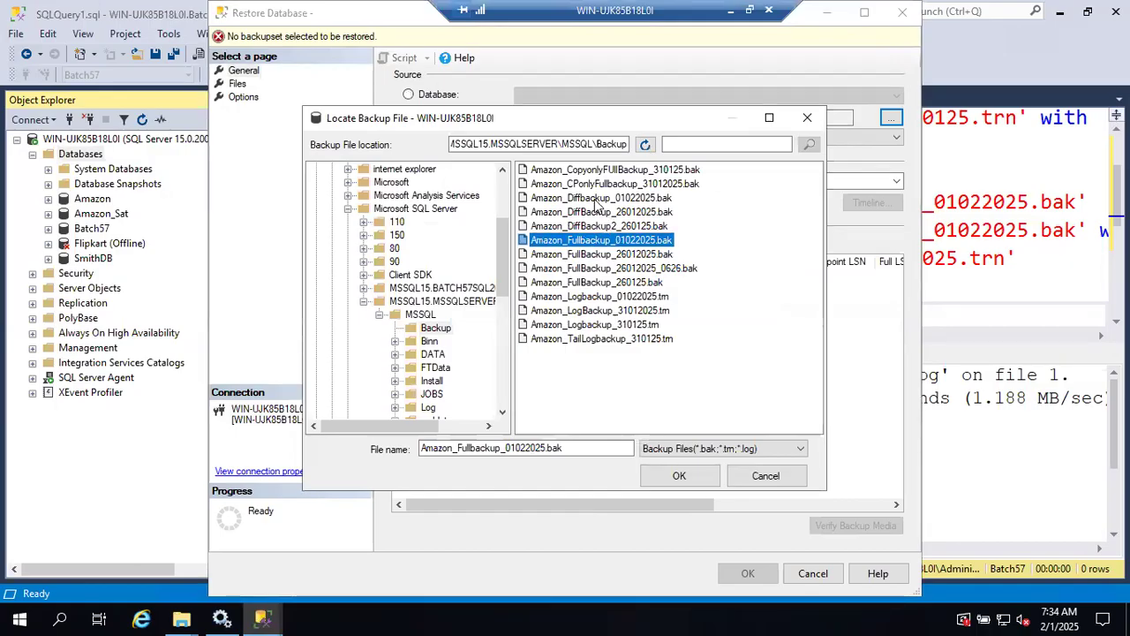
ctrl+click(597, 202)
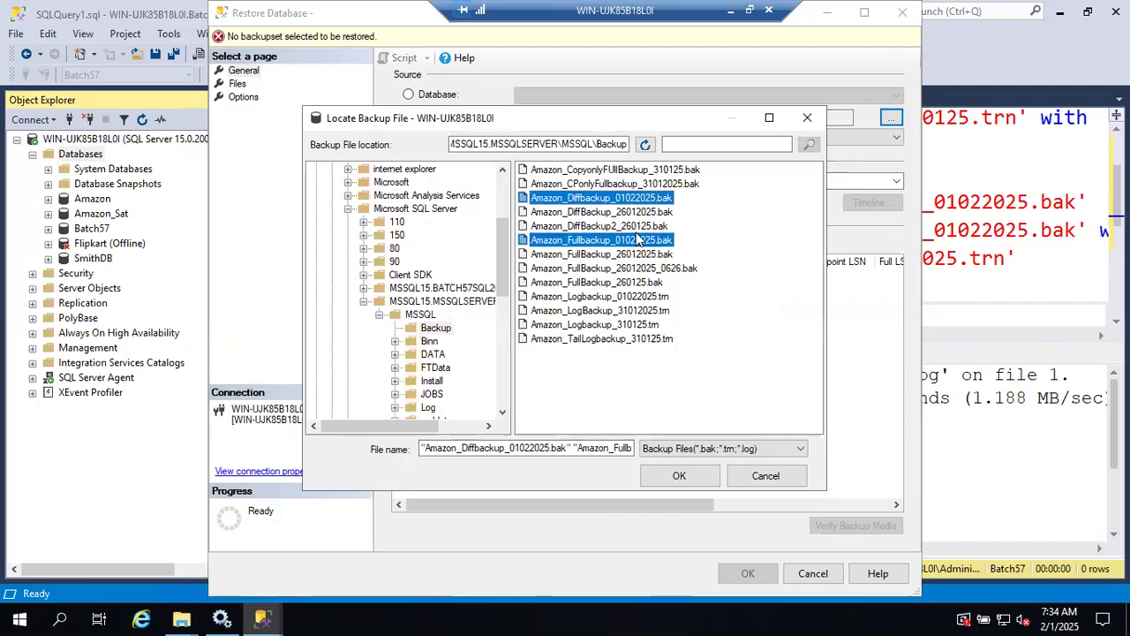
ctrl+click(615, 298)
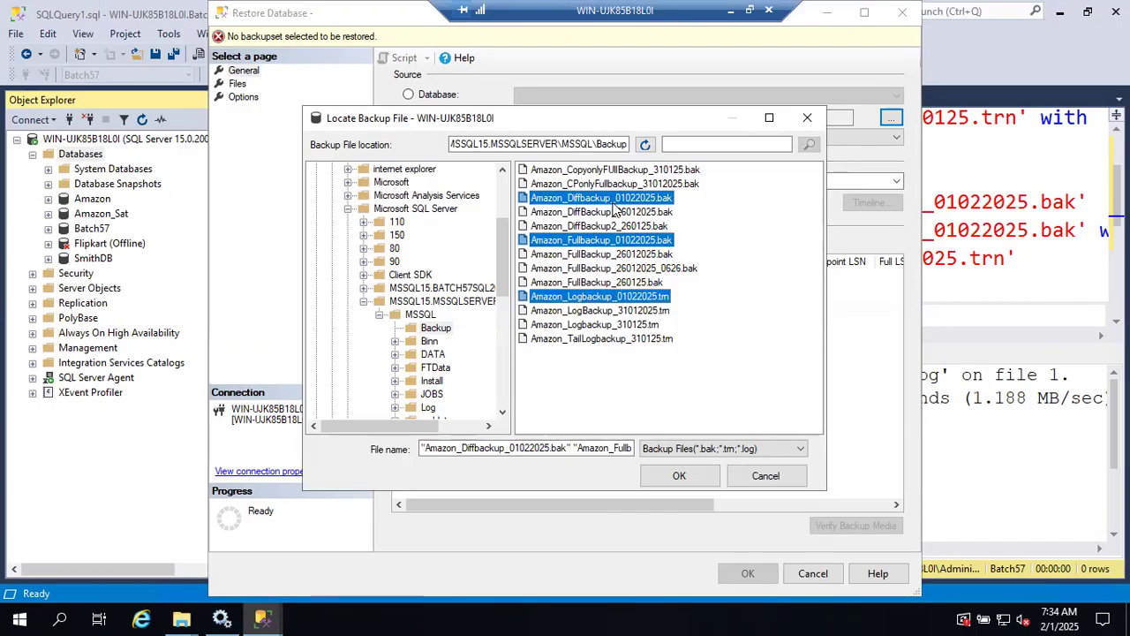
click(678, 477)
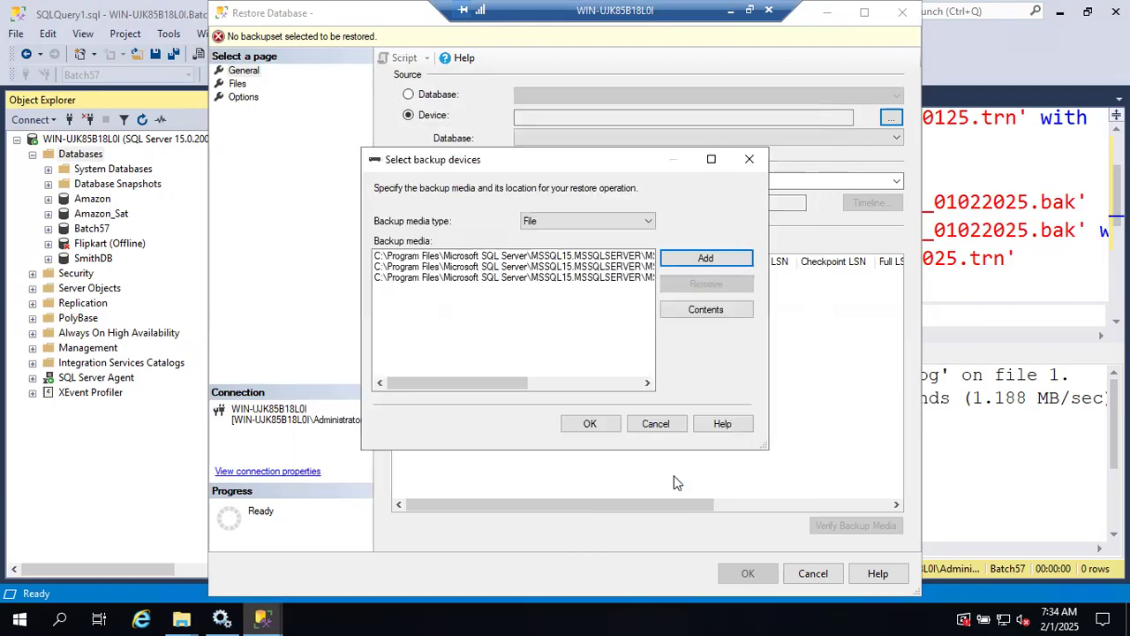
click(573, 257)
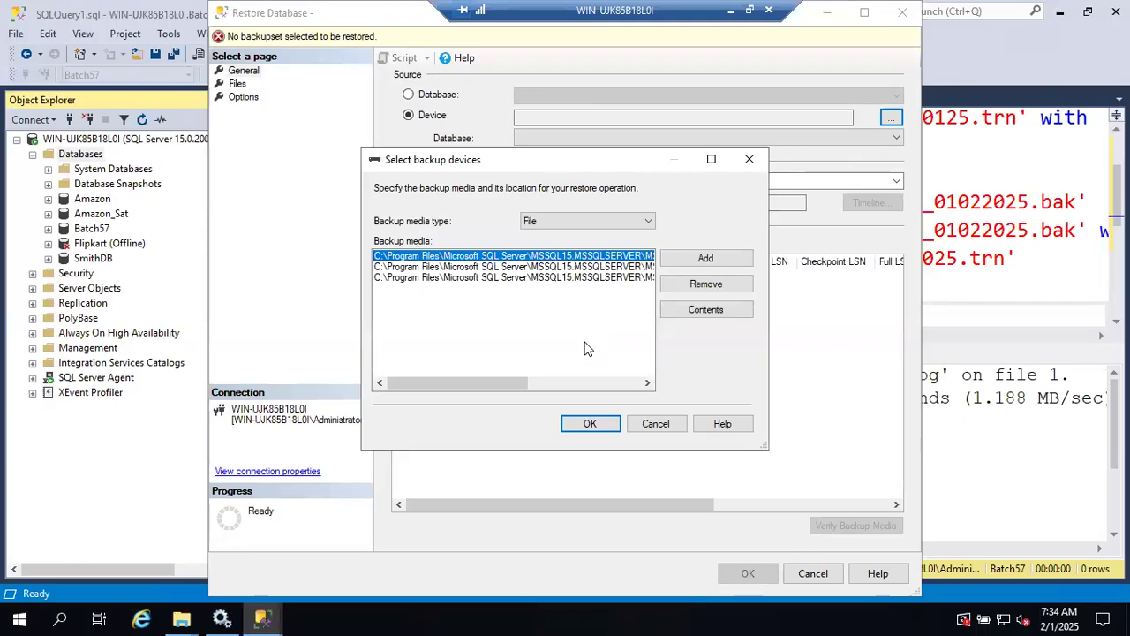
click(587, 424)
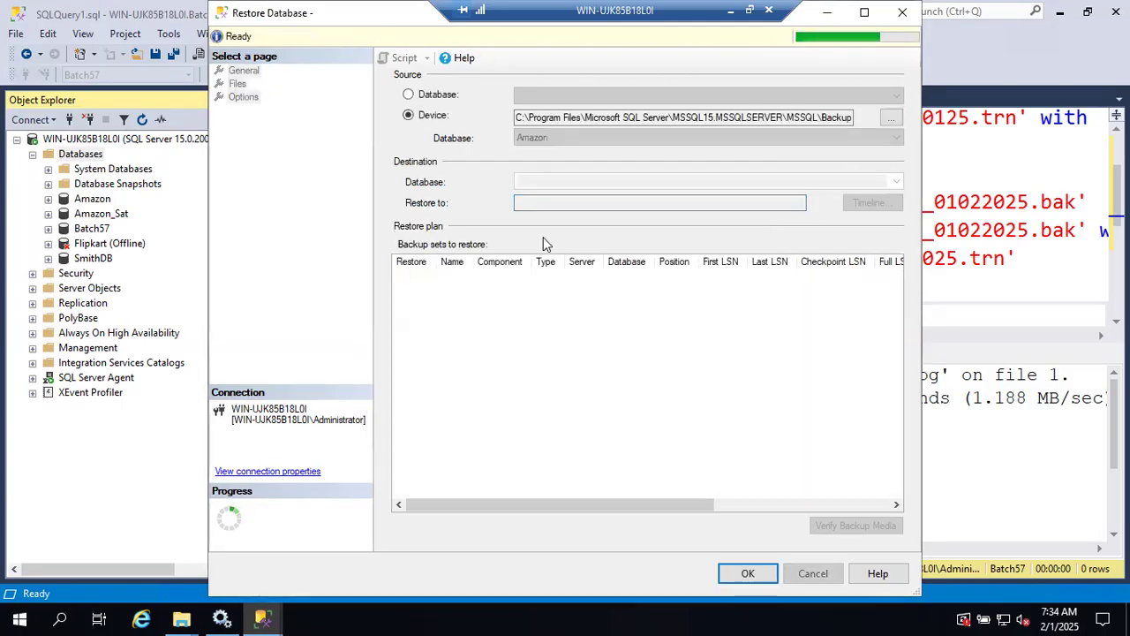
Set the destination database of the restore to Amazon_0102.
click(562, 180)
click(561, 179)
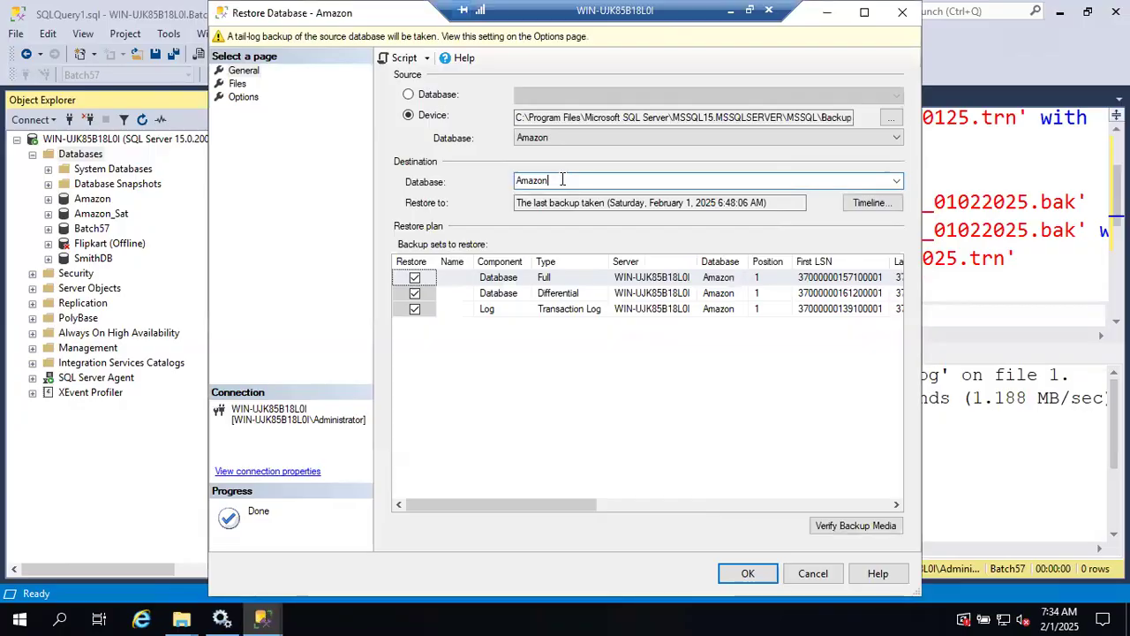
text(_0102)
Review the full original and restore-as paths of the data and log files for the Amazon_0102 restore.
click(239, 84)
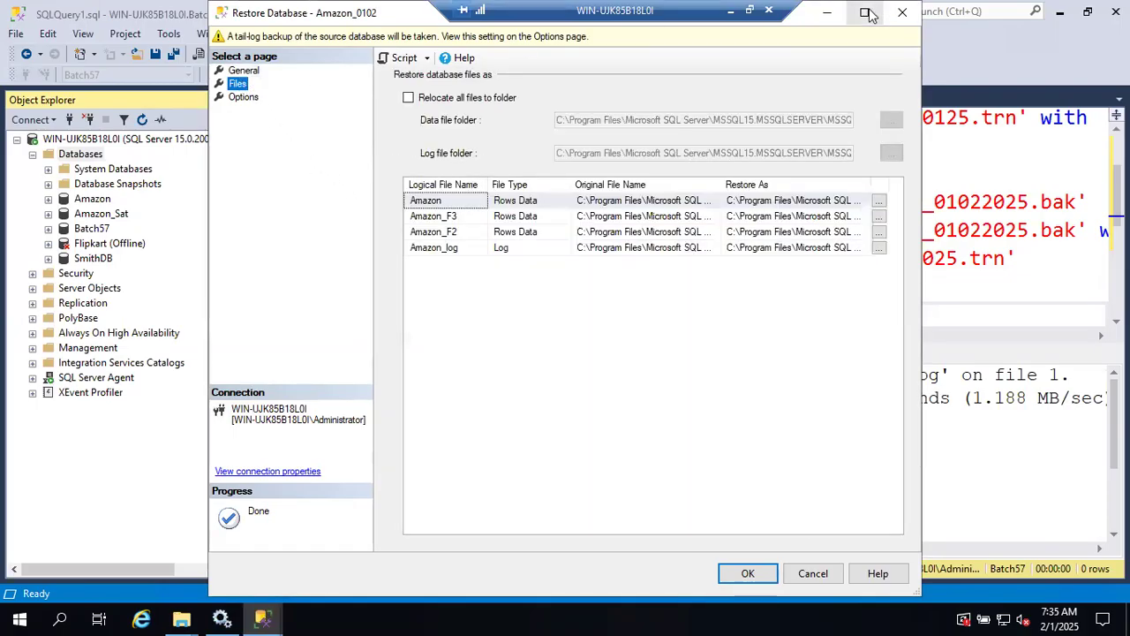
click(866, 12)
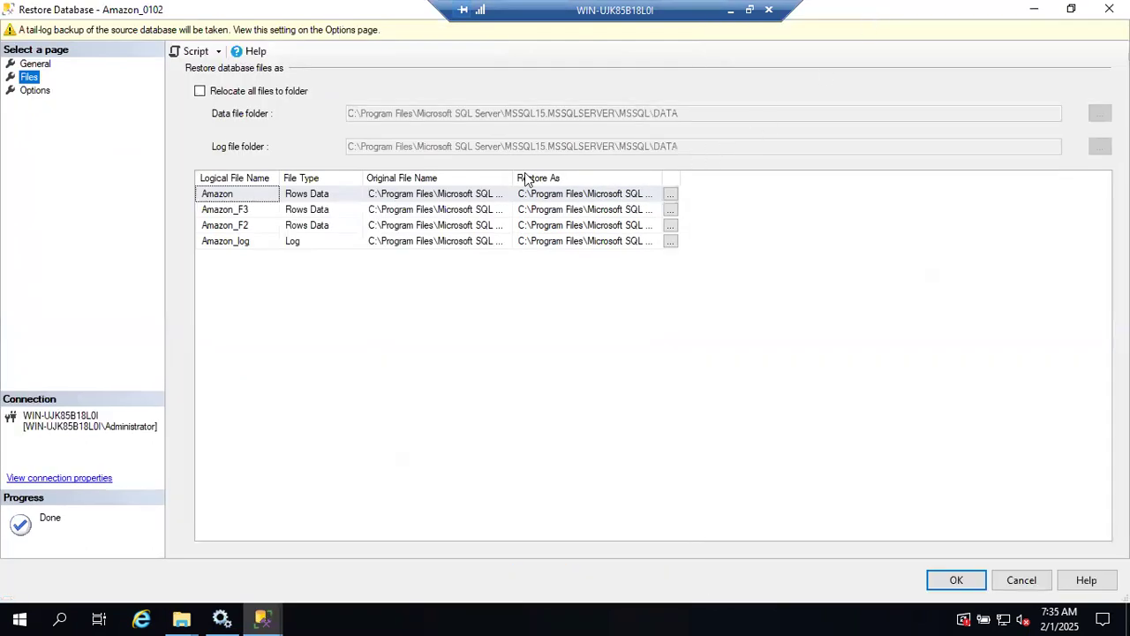
double_click(513, 178)
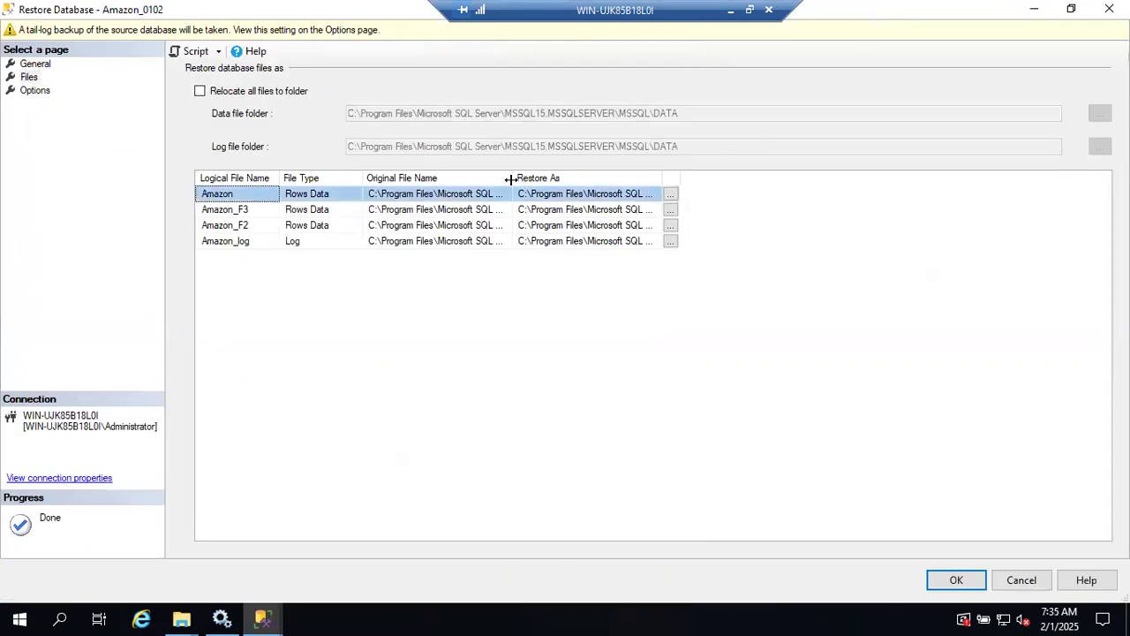
double_click(920, 171)
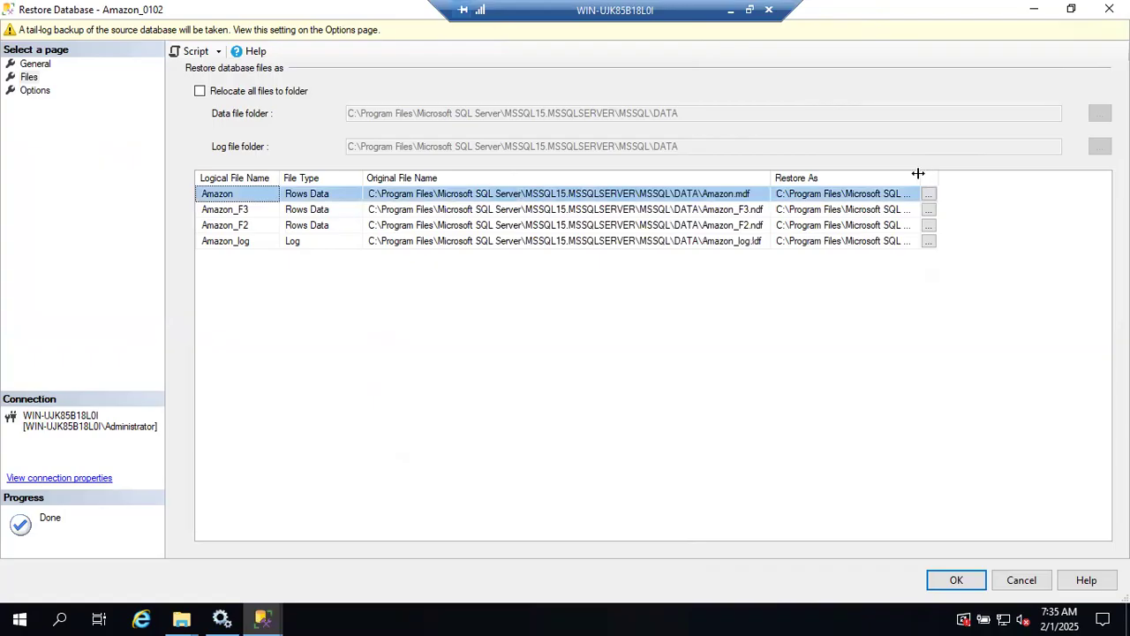
scroll(916, 332, down, 2)
scroll(918, 334, right, 1)
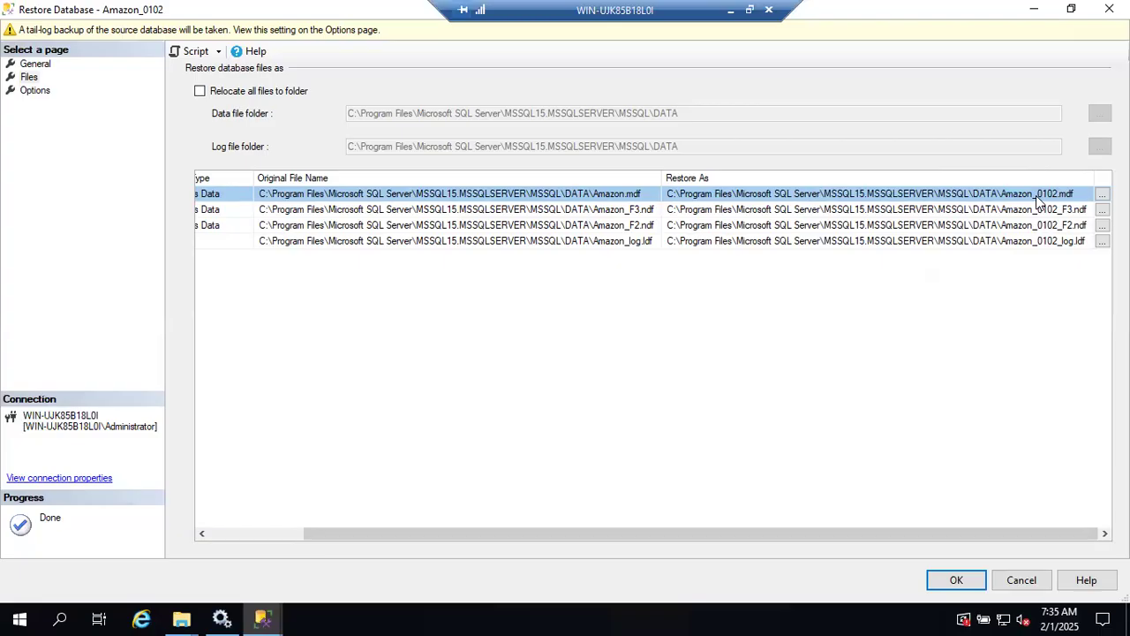
scroll(862, 358, left, 2)
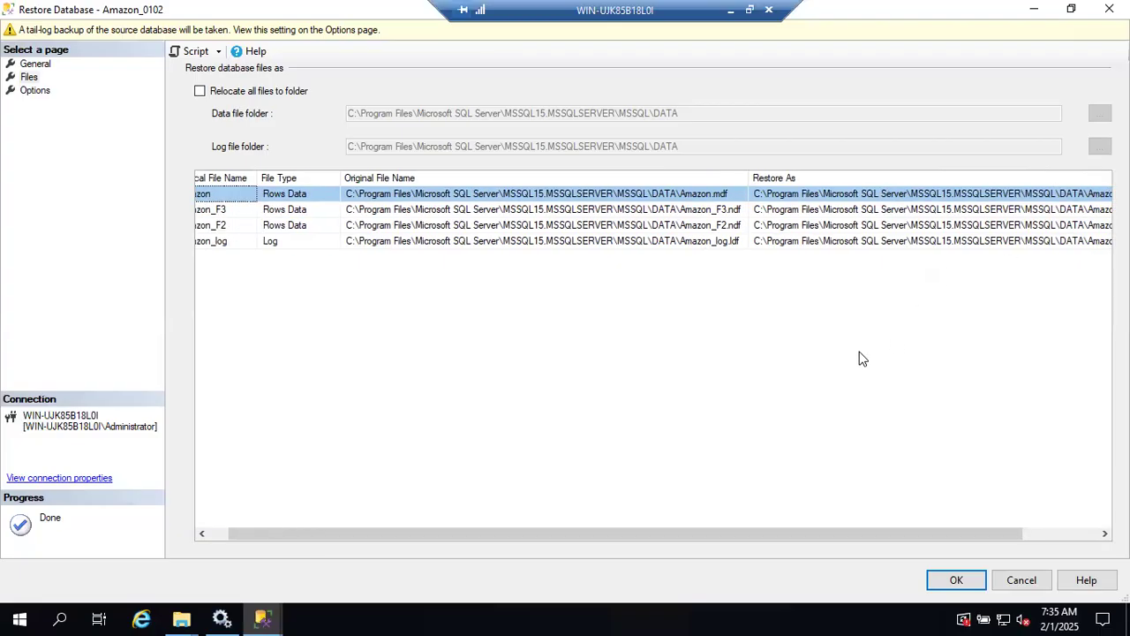
scroll(862, 357, left, 1)
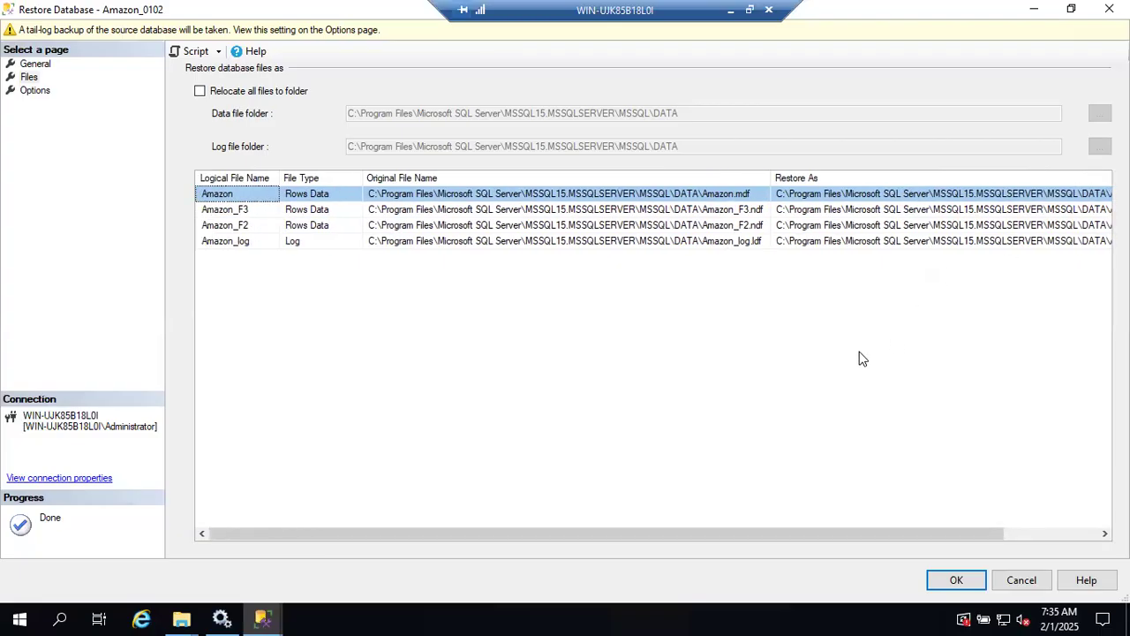
Restore the Amazon_0102 database using RESTORE WITH RECOVERY and without taking a tail-log backup.
click(29, 93)
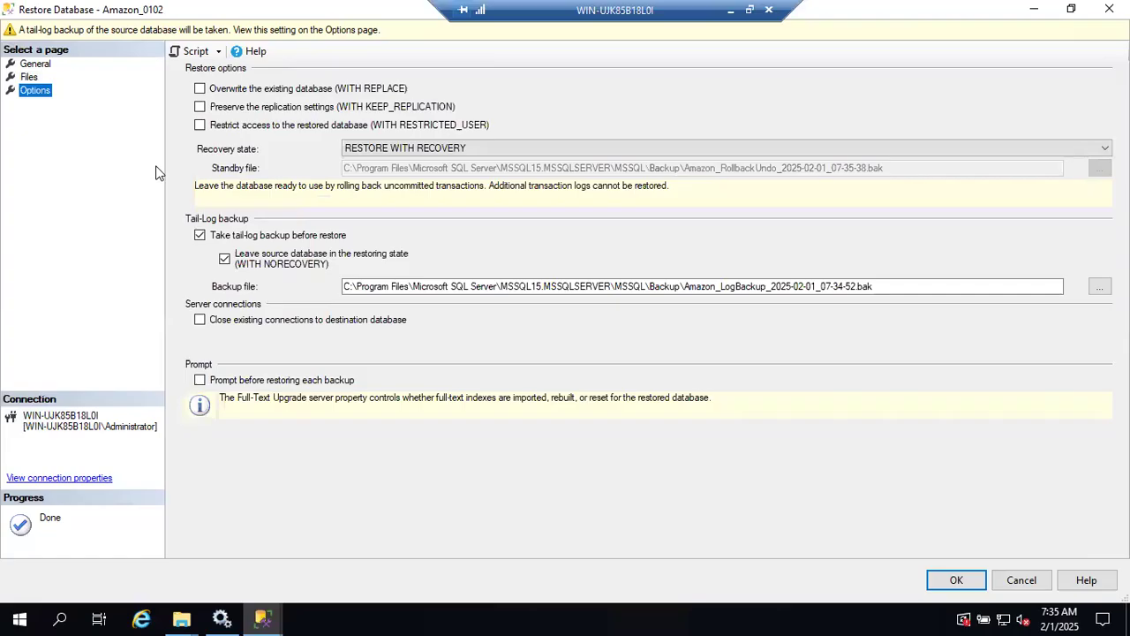
click(200, 235)
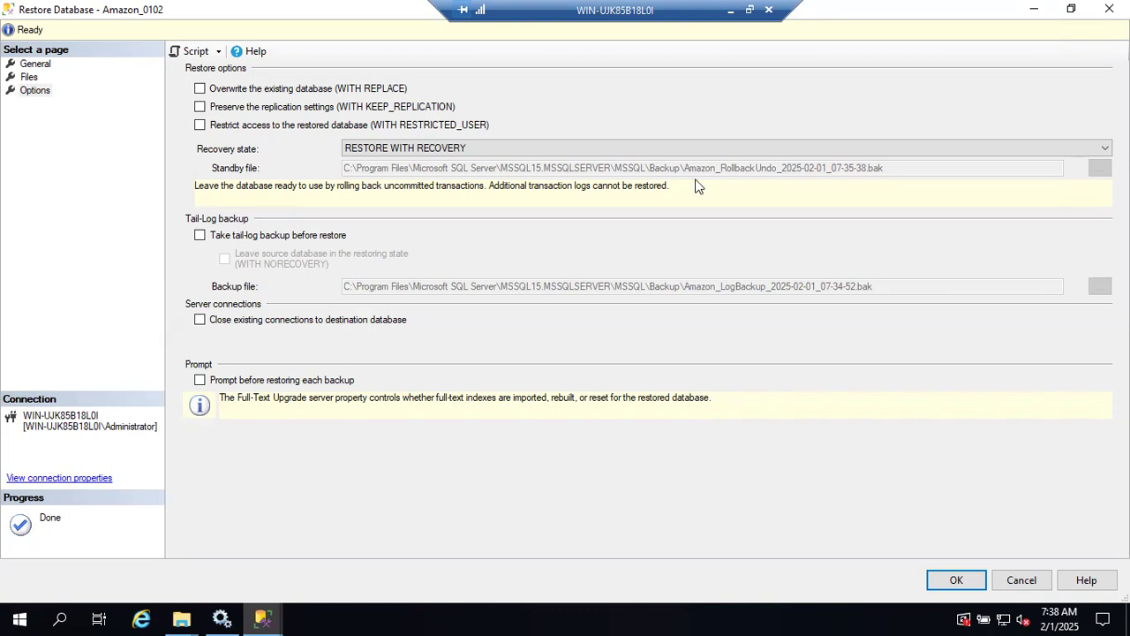
click(671, 148)
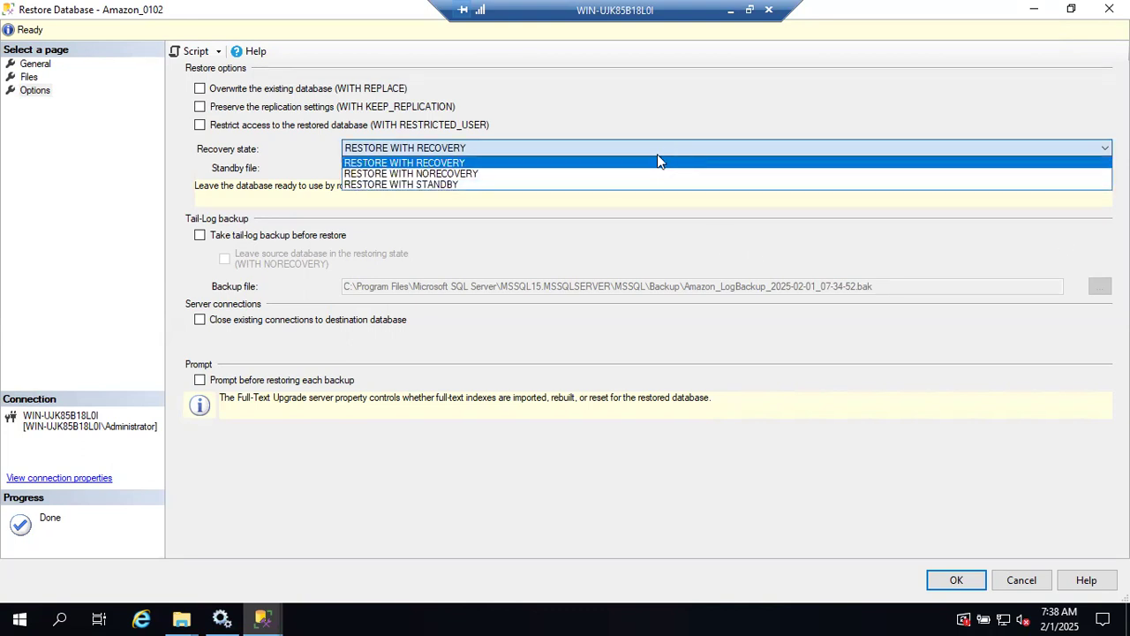
click(589, 168)
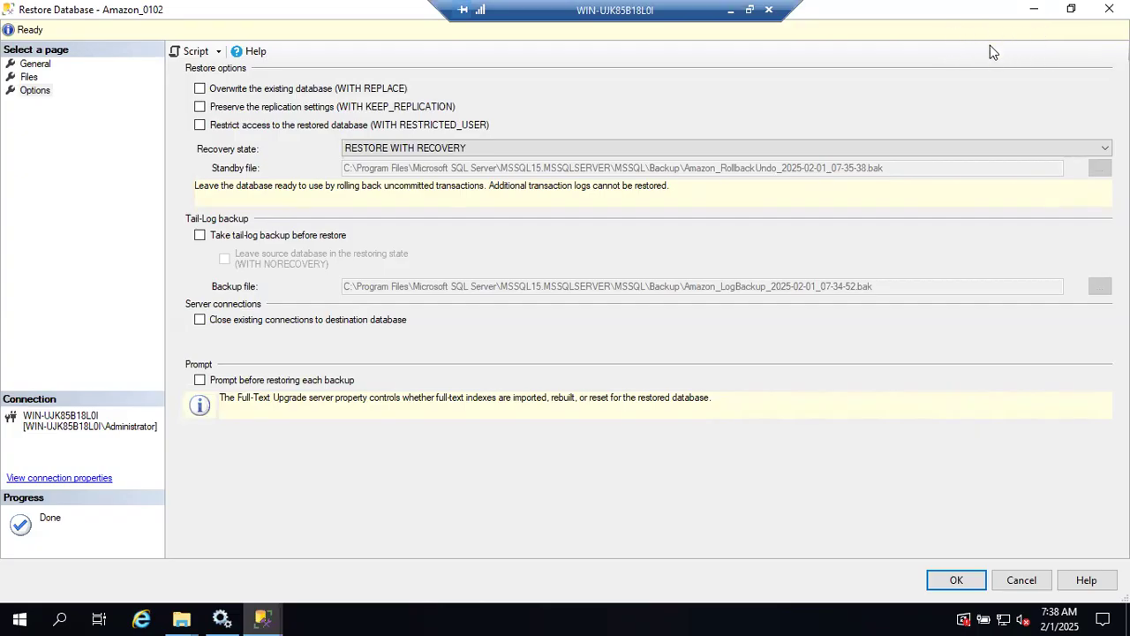
click(950, 579)
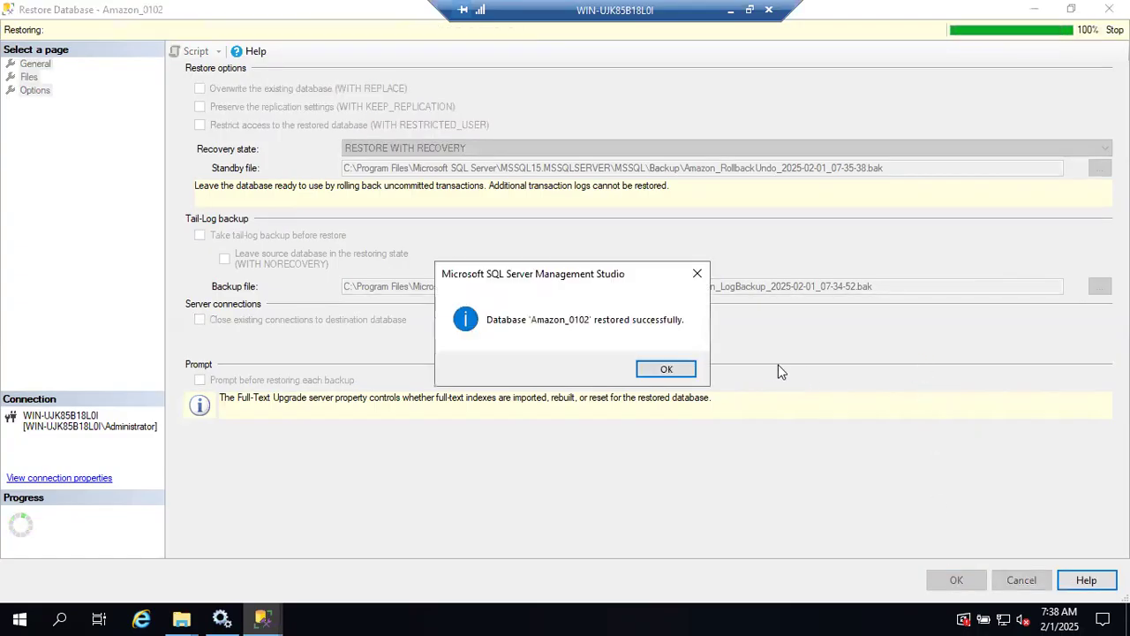
Check the tables in the restored Amazon_0102 database.
click(666, 369)
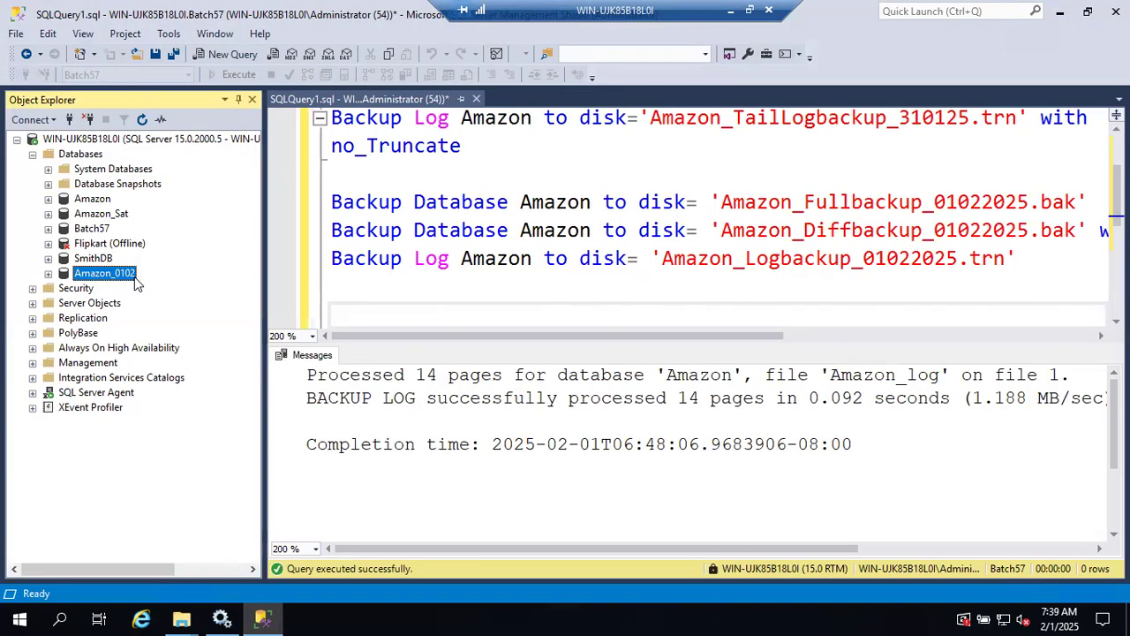
click(47, 273)
click(64, 302)
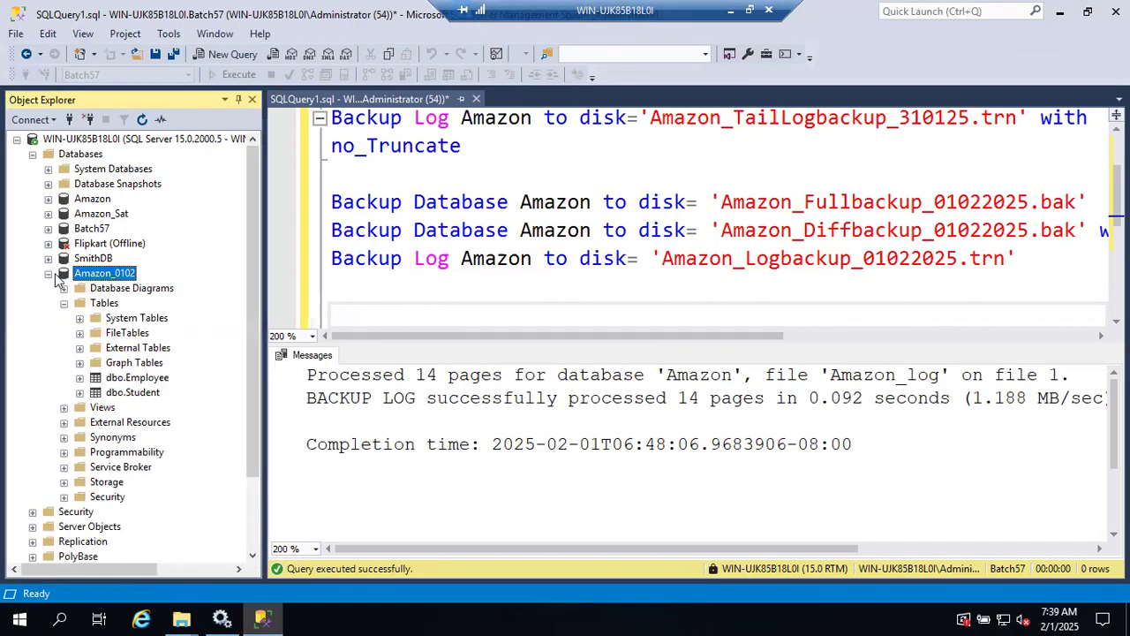
click(48, 274)
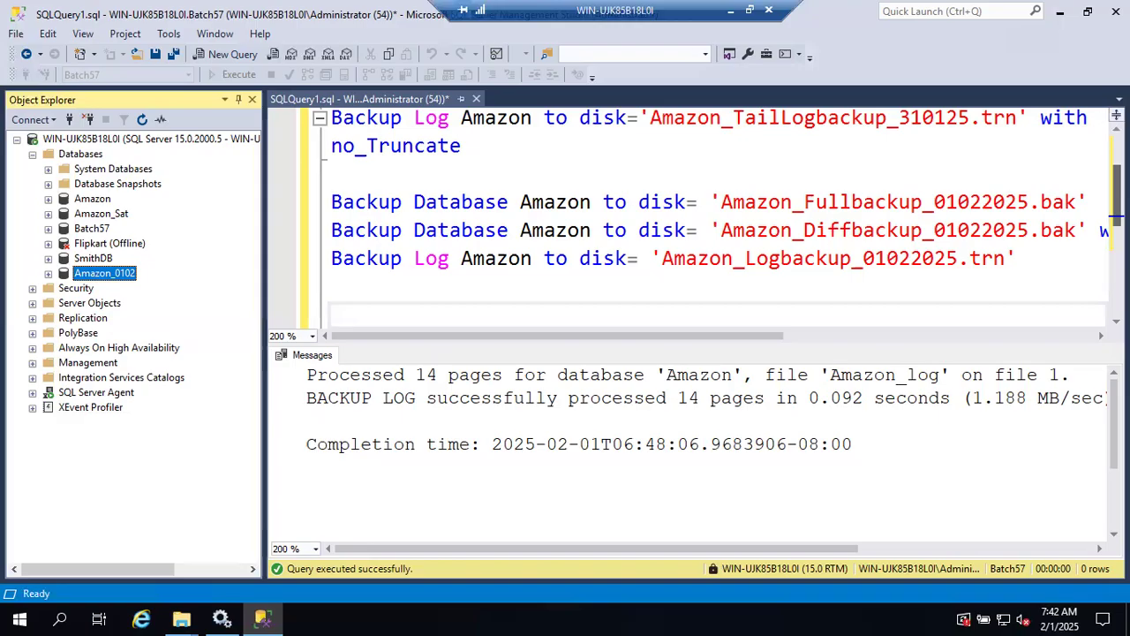
right_click(72, 155)
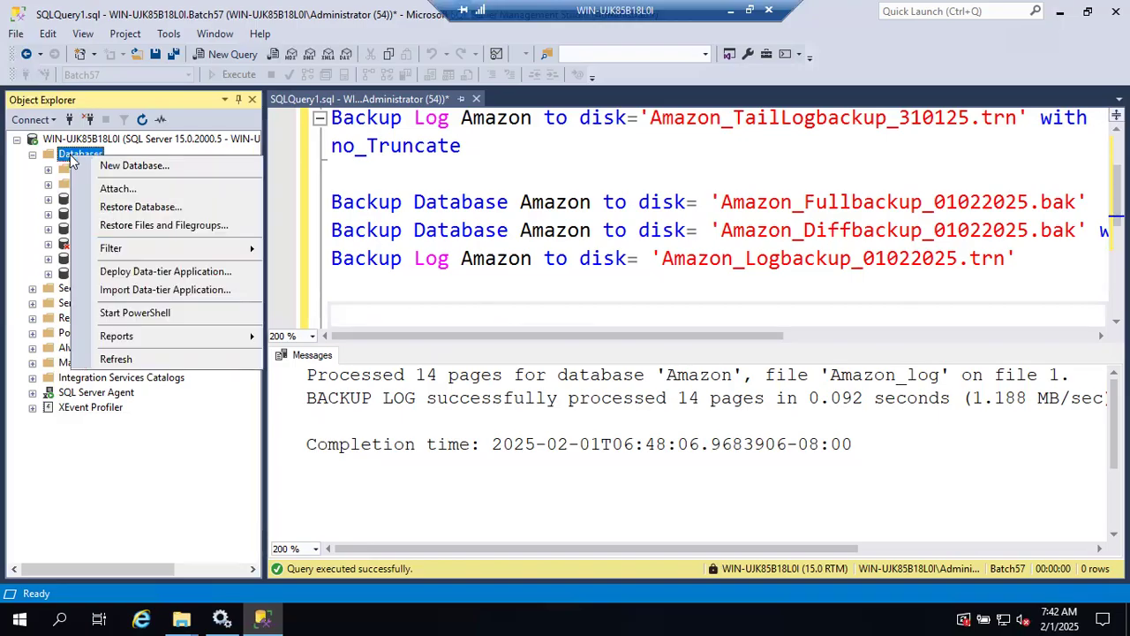
click(128, 209)
click(408, 116)
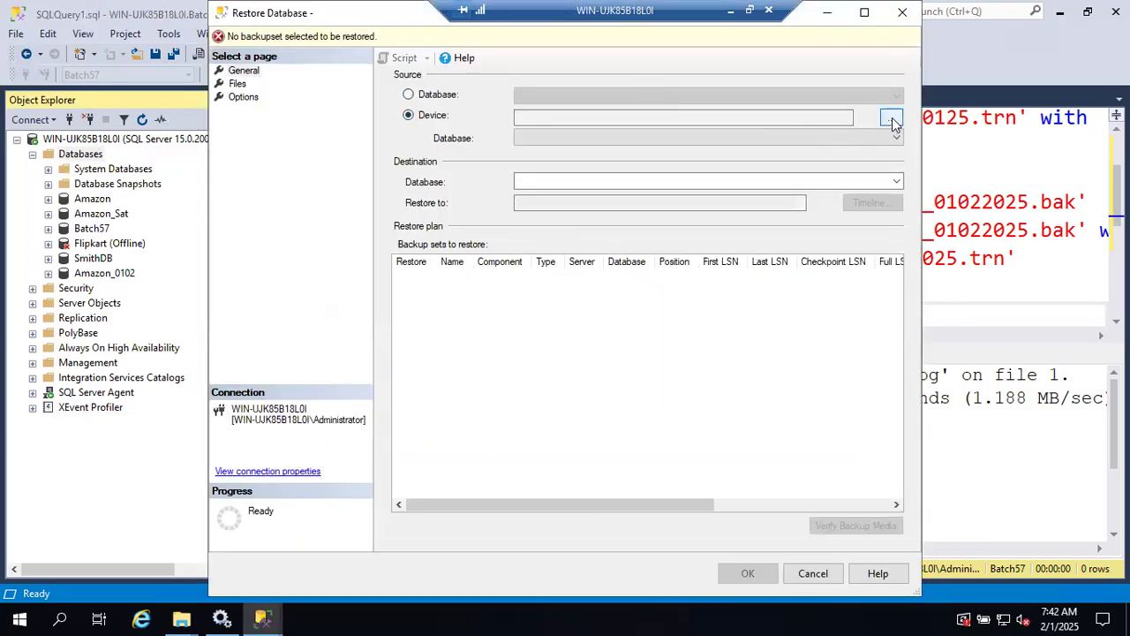
click(891, 117)
click(707, 255)
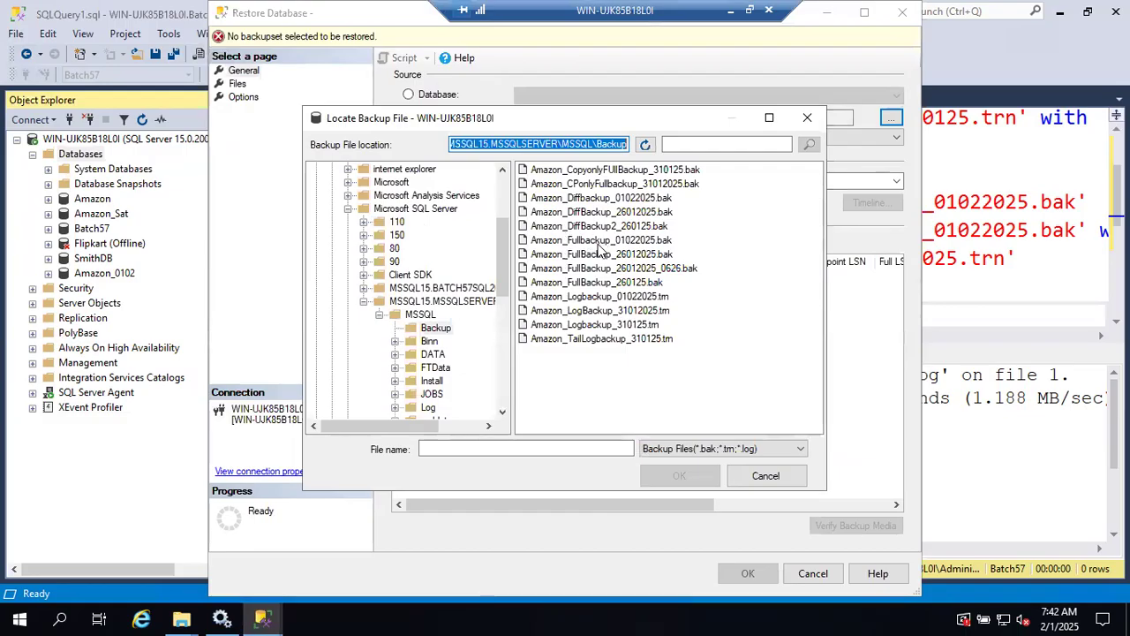
click(590, 242)
double_click(585, 245)
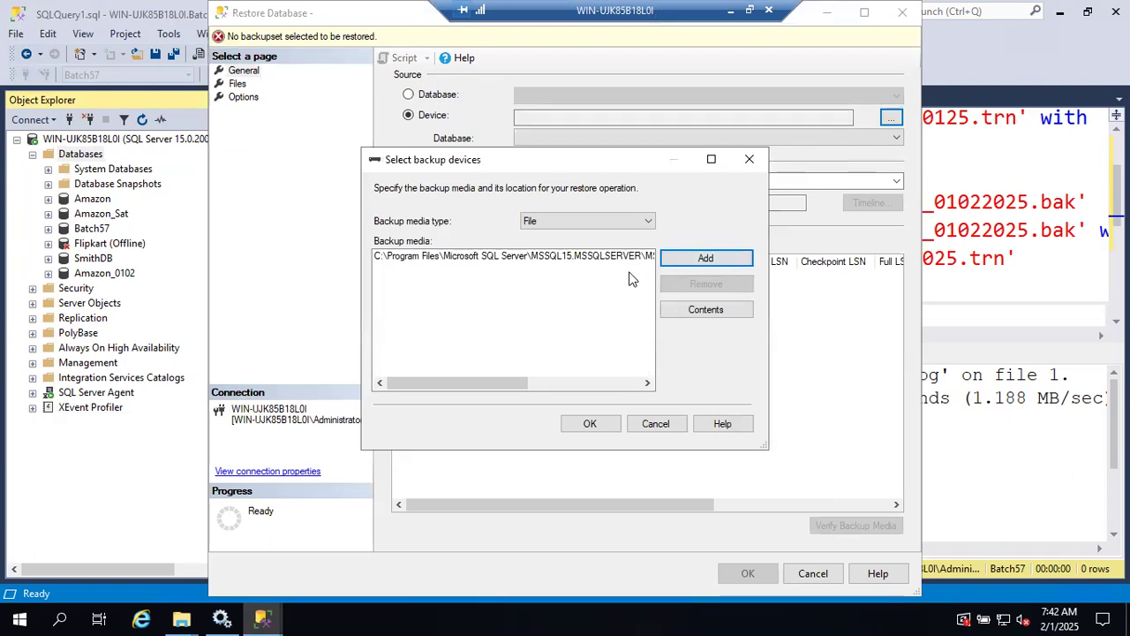
click(675, 263)
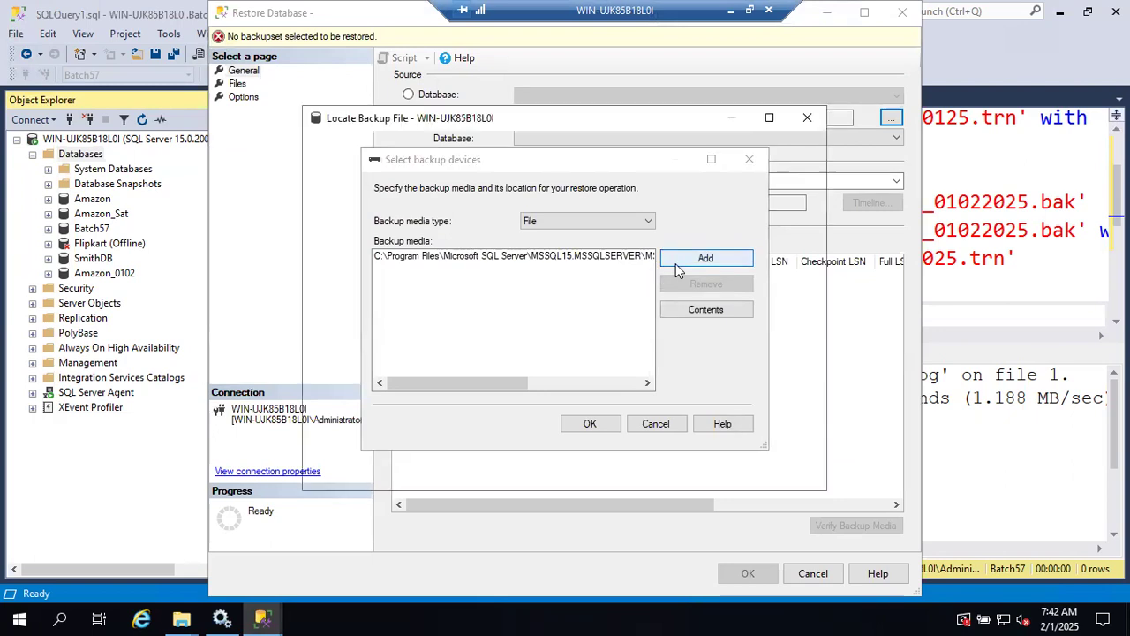
scroll(424, 270, up, 3)
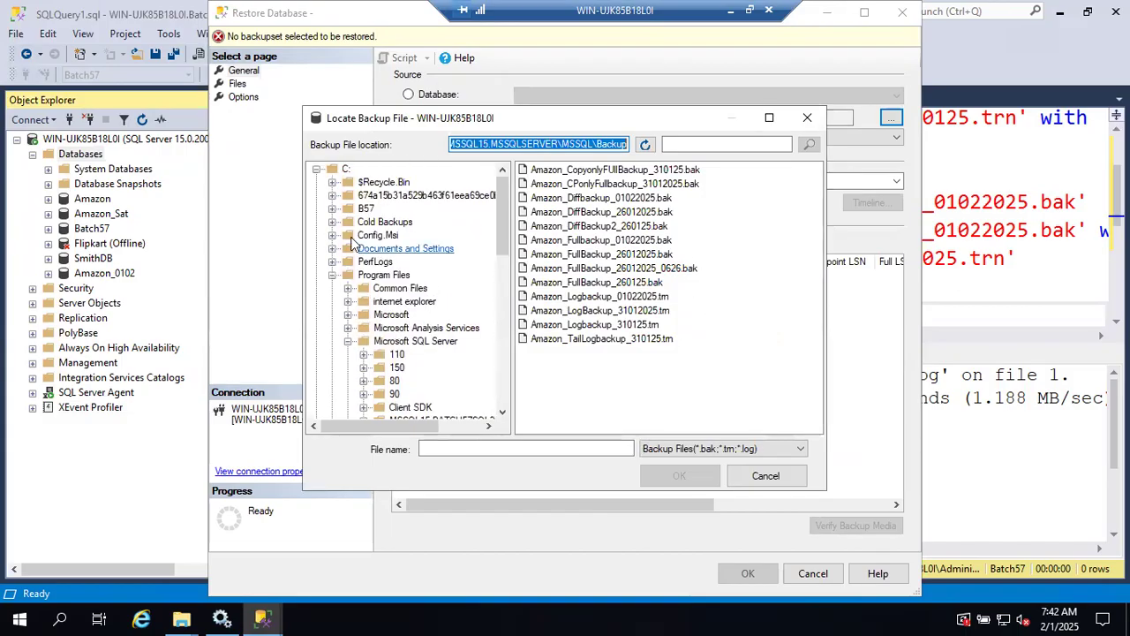
click(316, 168)
click(317, 183)
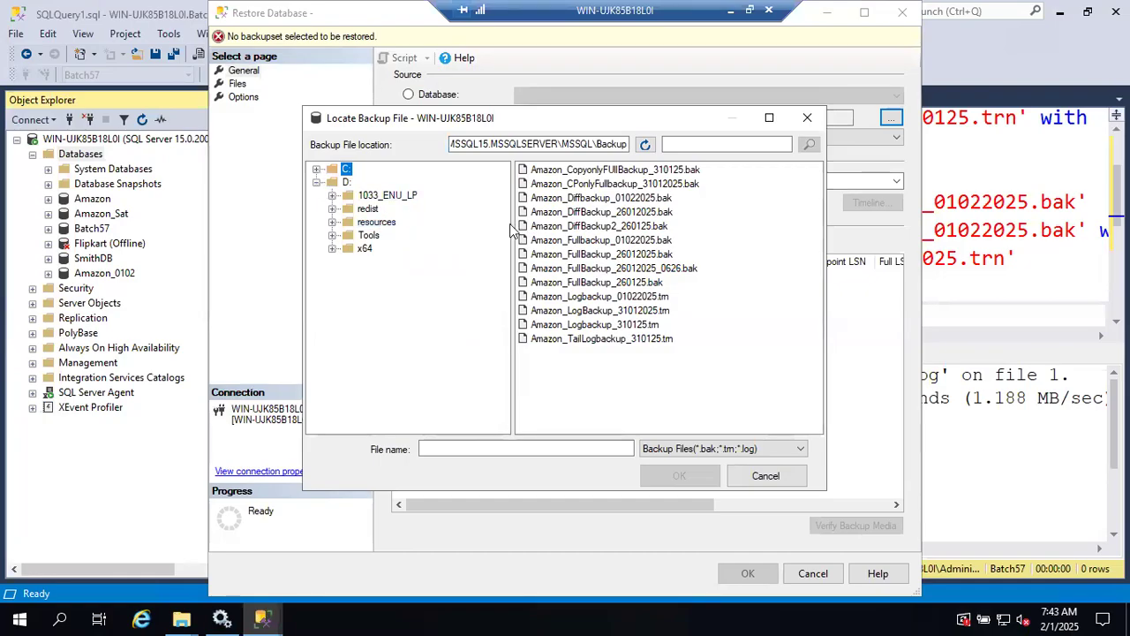
click(761, 478)
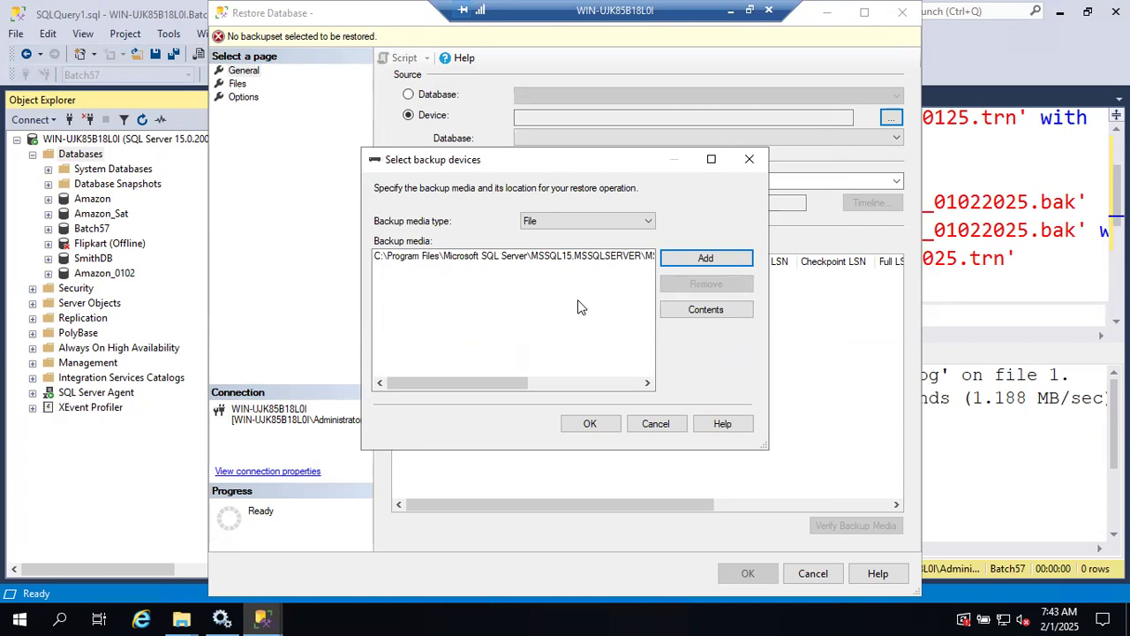
click(665, 429)
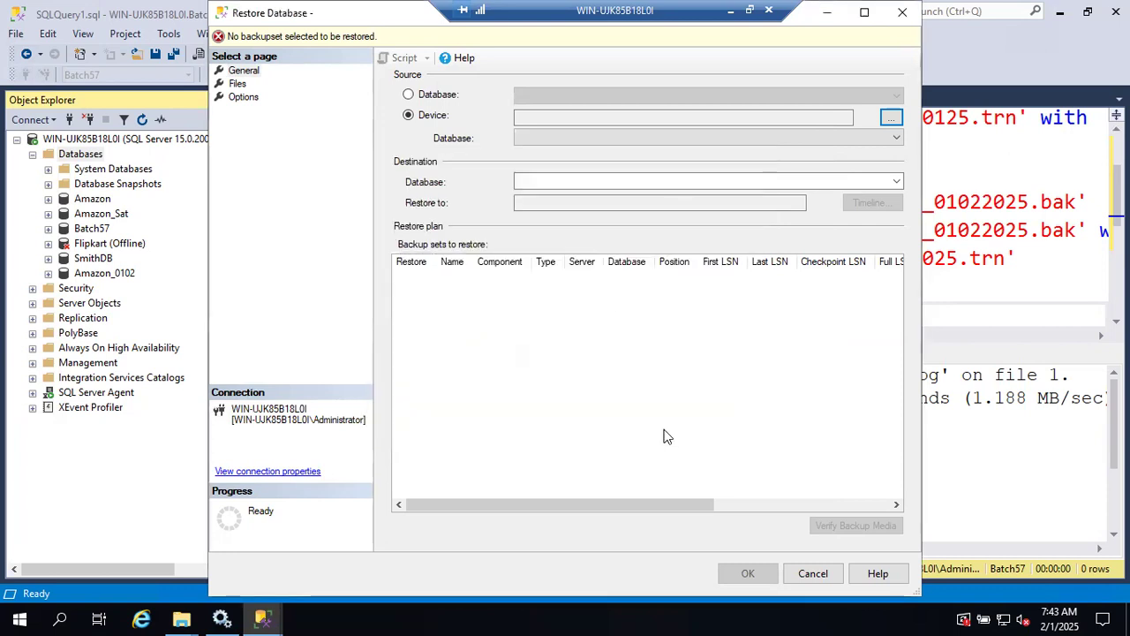
click(813, 573)
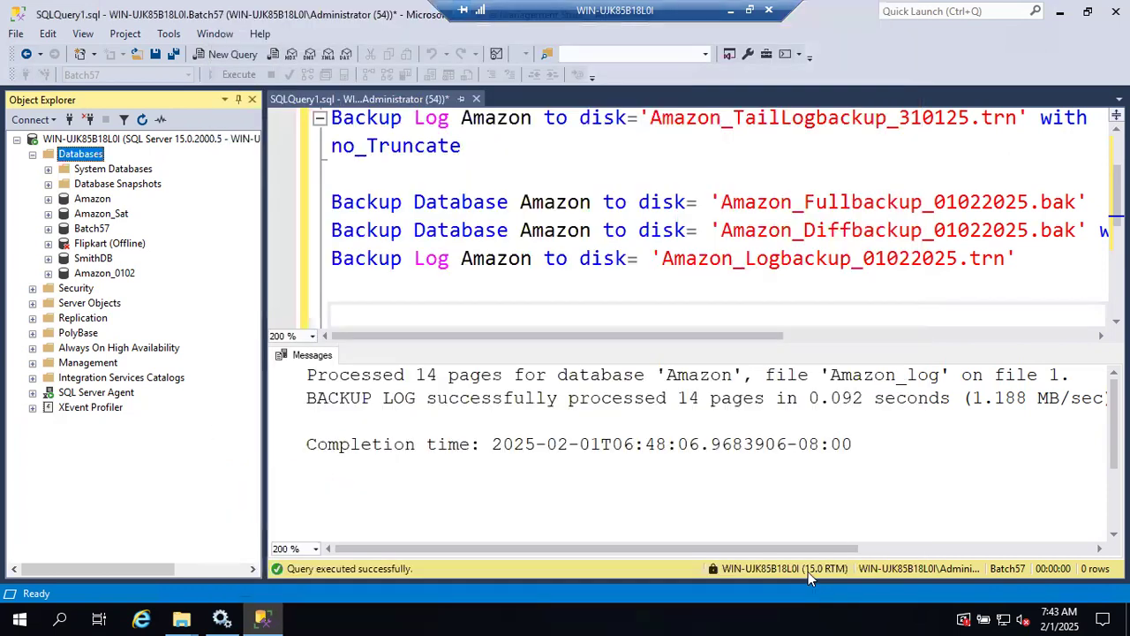
Refresh the databases list and start a restore from device using Amazon_Fullbackup_01022025.bak, Amazon_Diffbackup_01022025.bak and Amazon_Logbackup_01022025.trn as backup media.
click(140, 121)
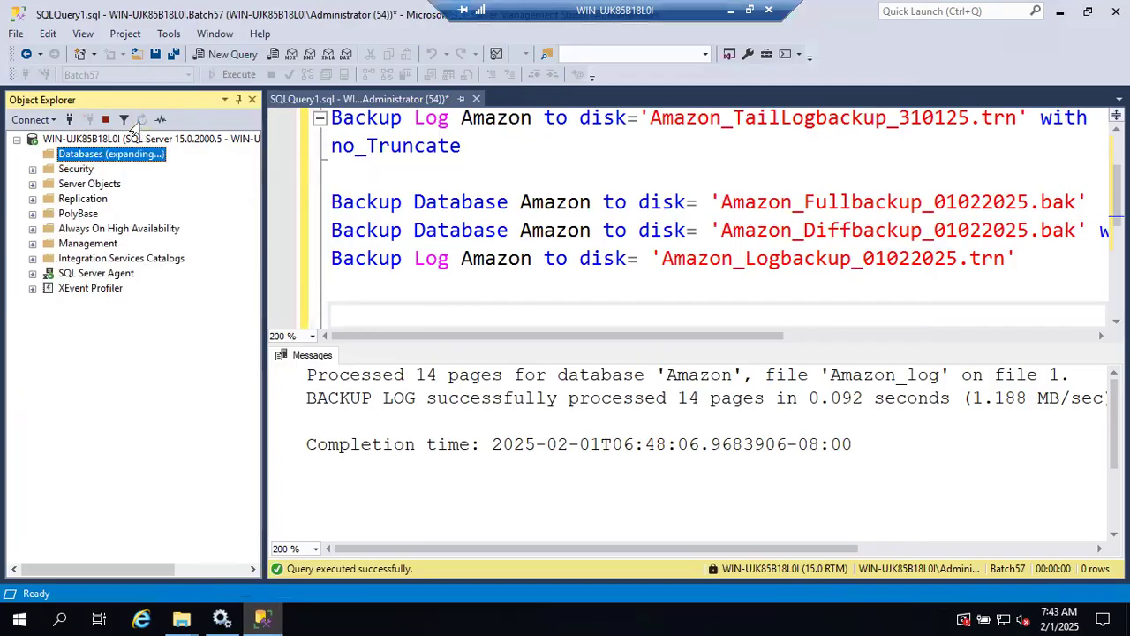
right_click(81, 156)
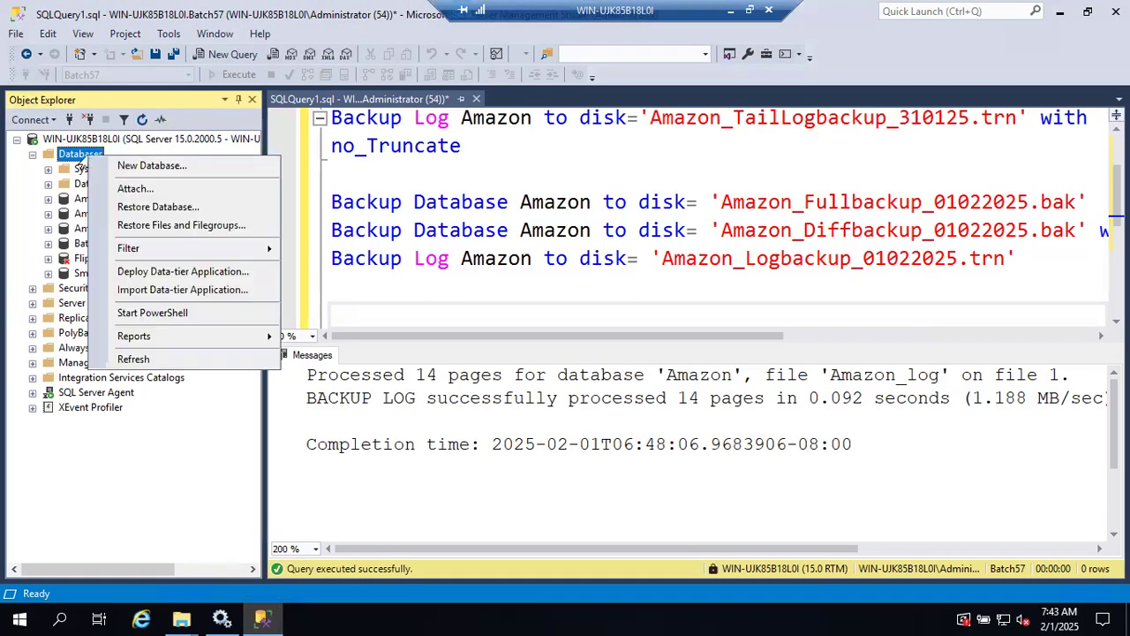
click(132, 207)
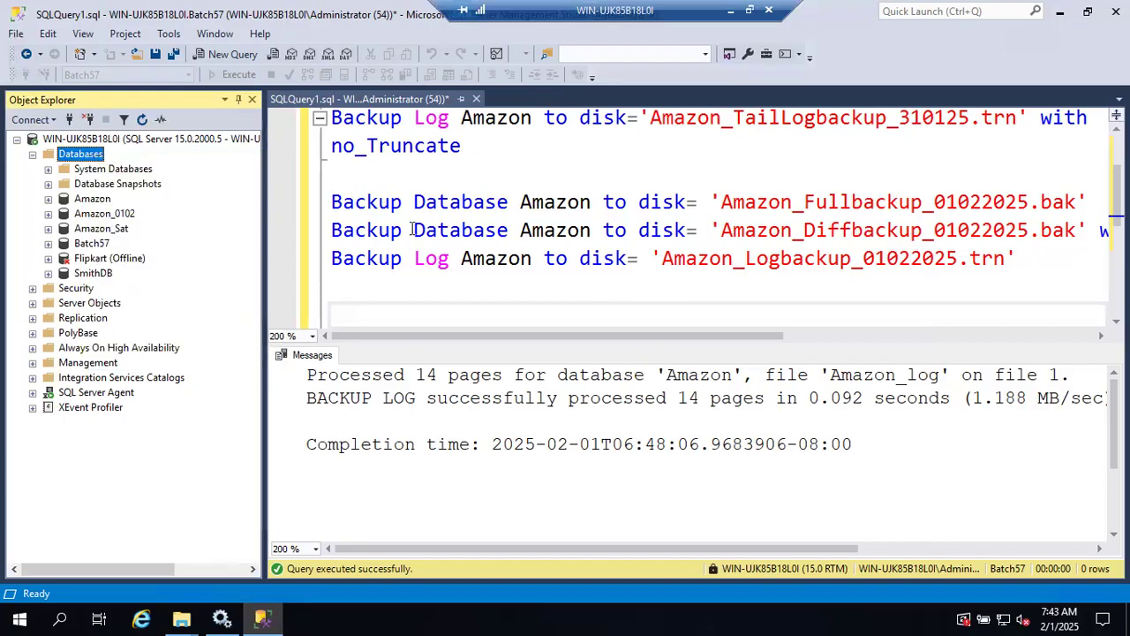
click(408, 114)
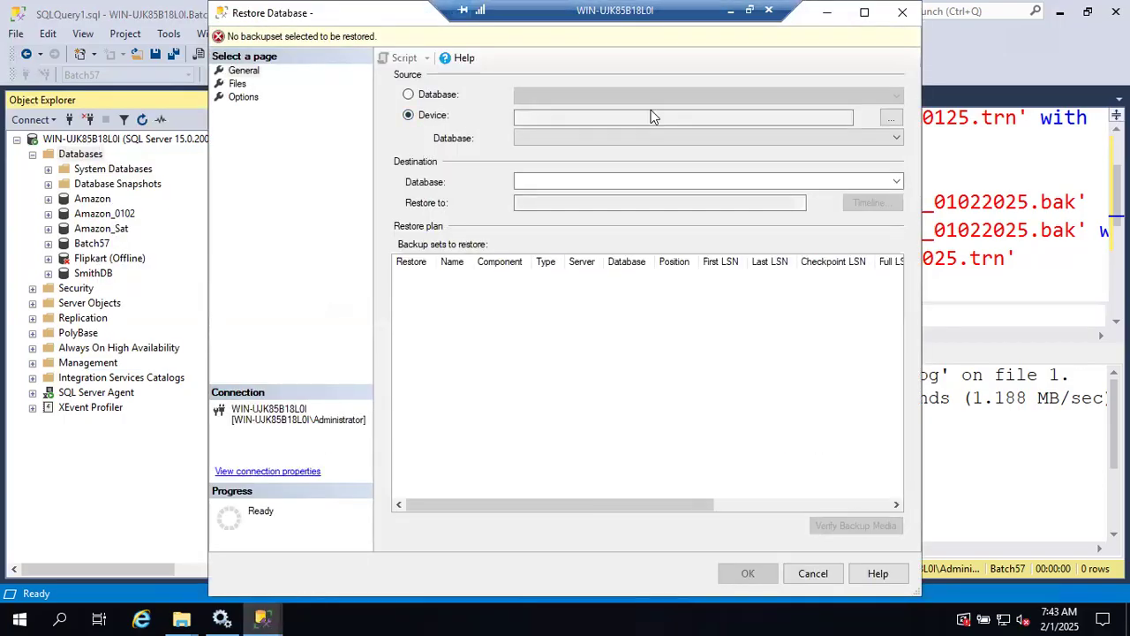
click(890, 118)
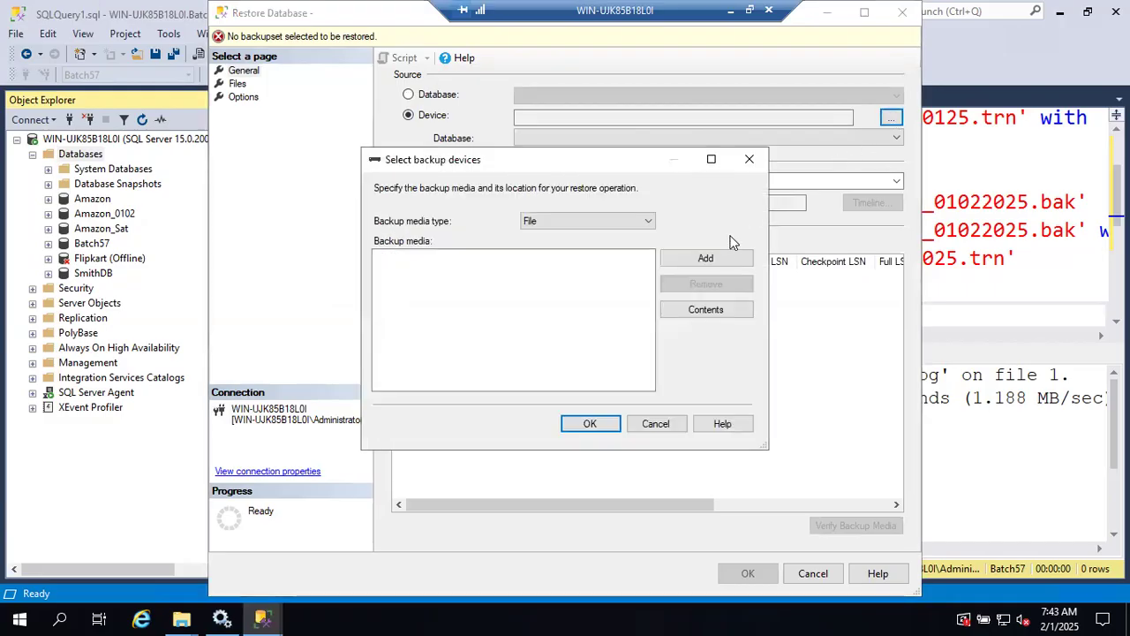
click(720, 260)
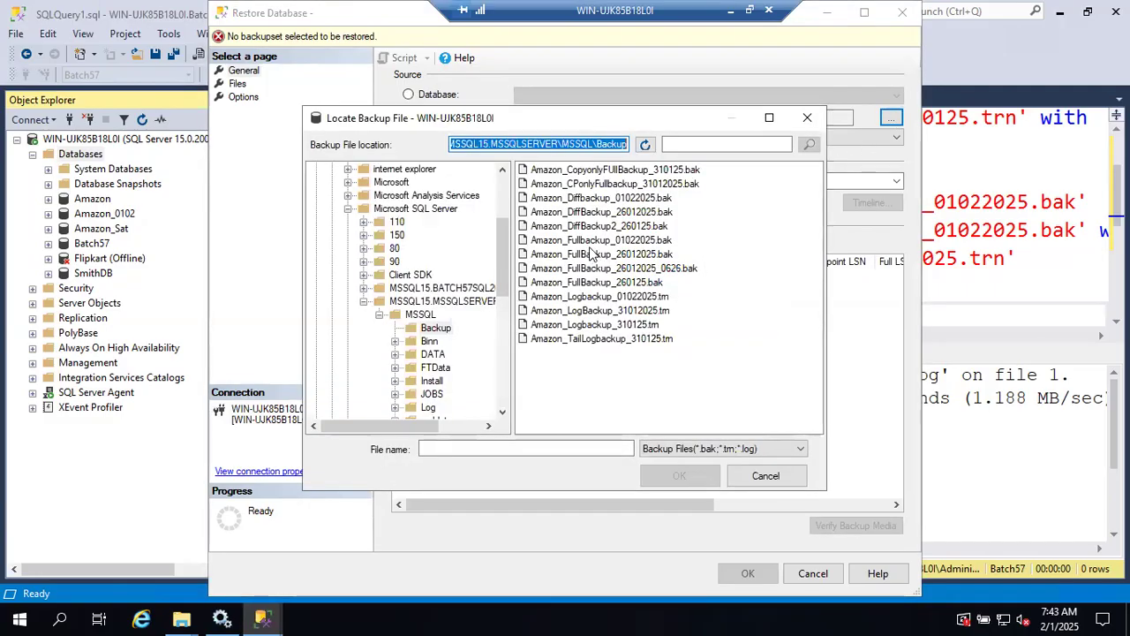
click(590, 240)
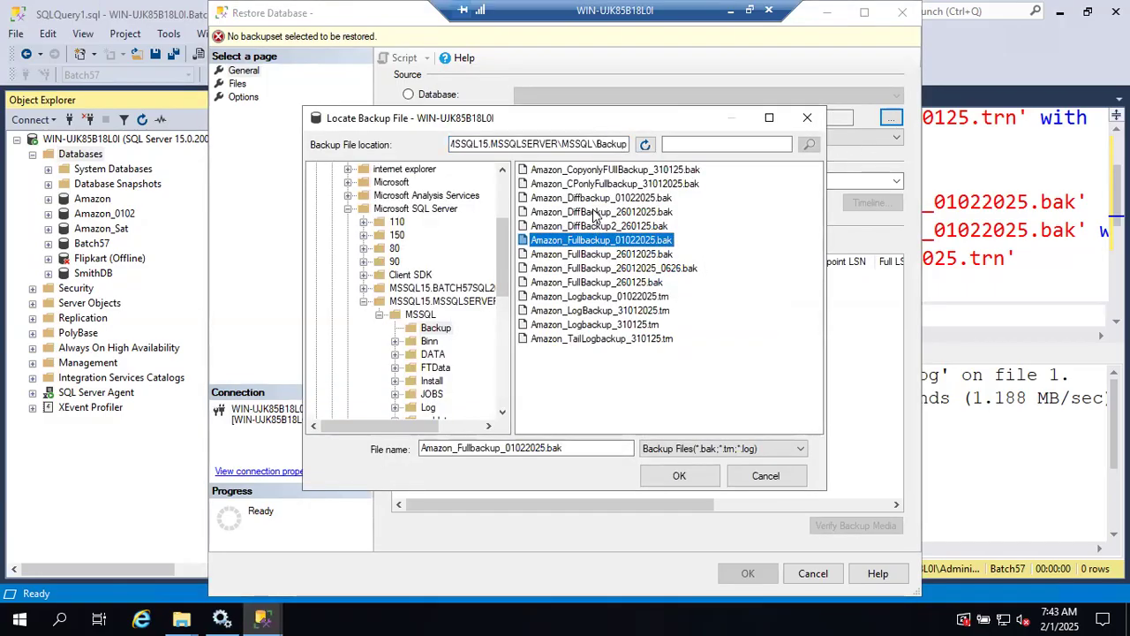
ctrl+click(596, 198)
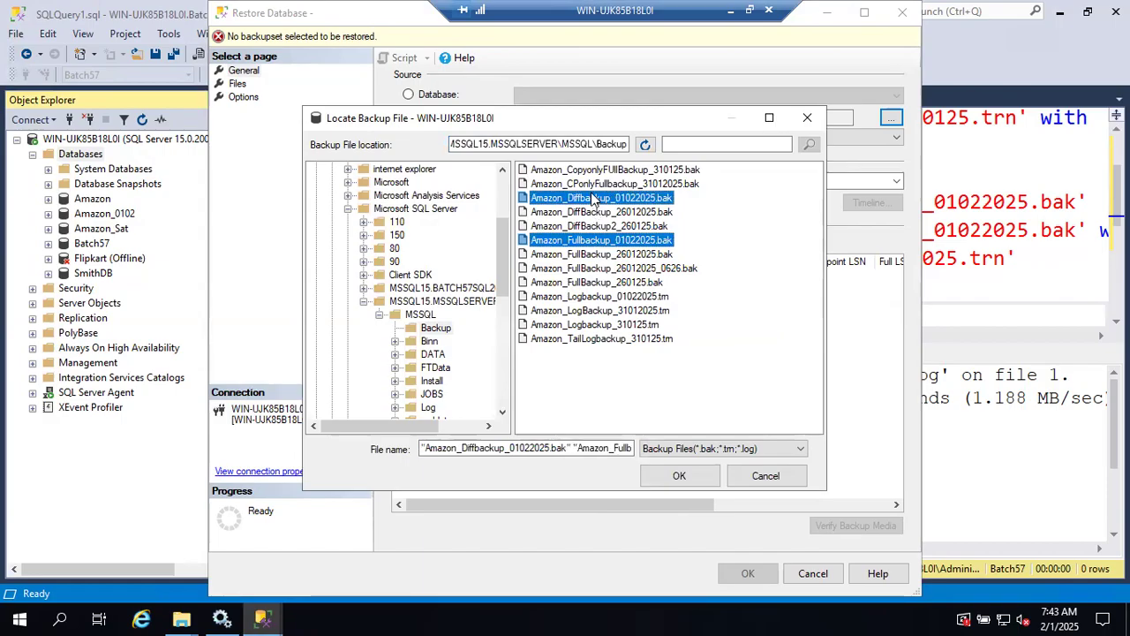
ctrl+click(578, 297)
click(676, 479)
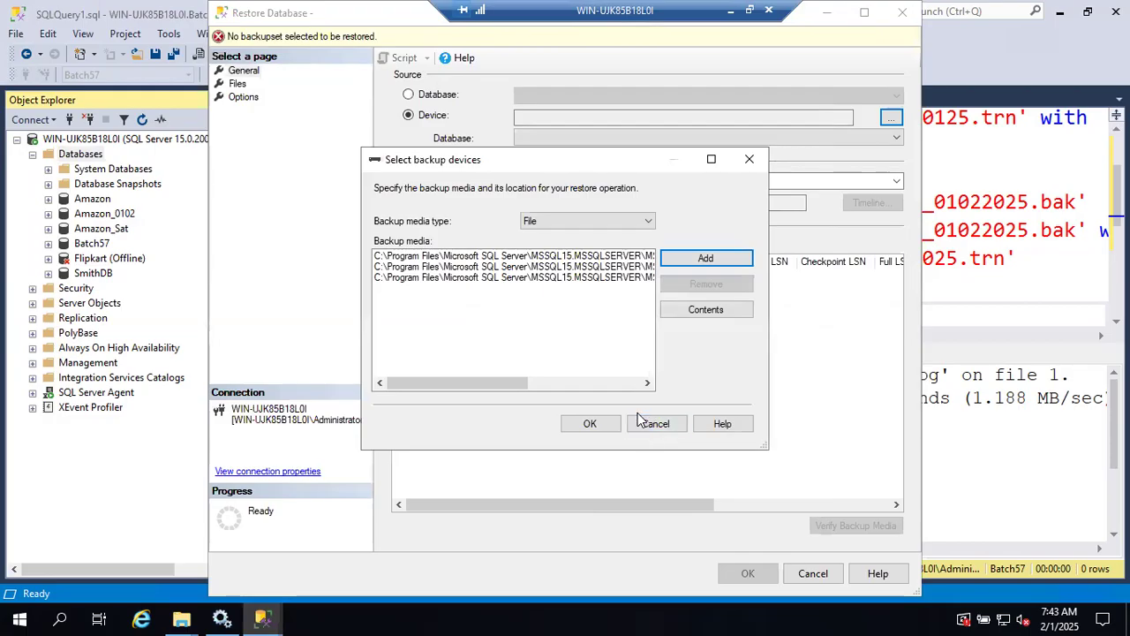
click(593, 423)
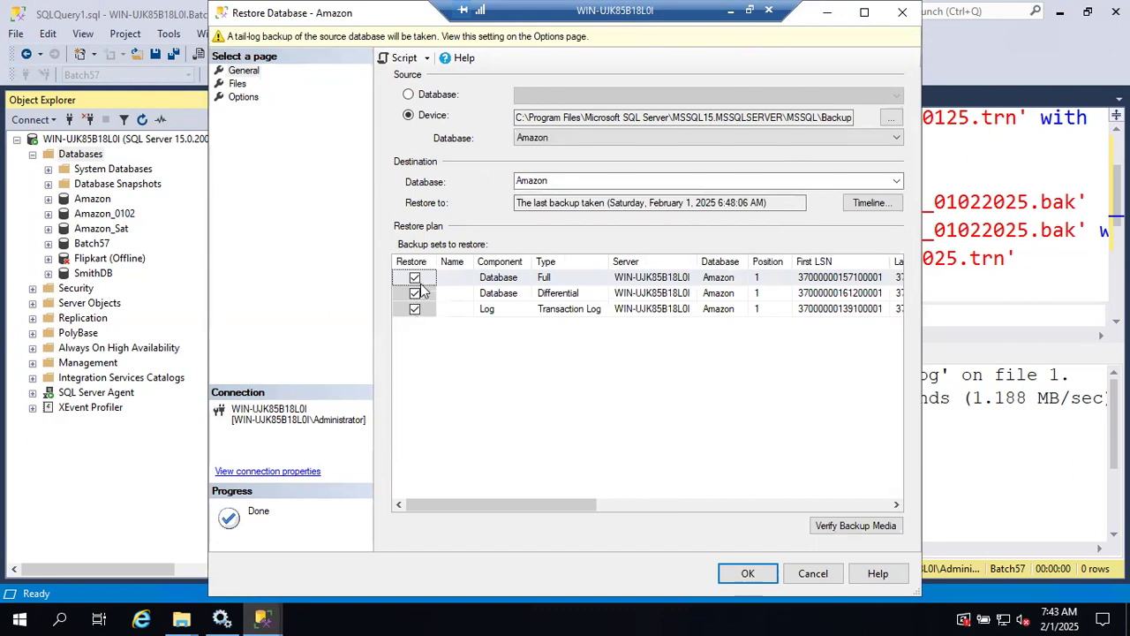
Review the full restore-as paths of the data and log files for the Amazon restore.
click(238, 83)
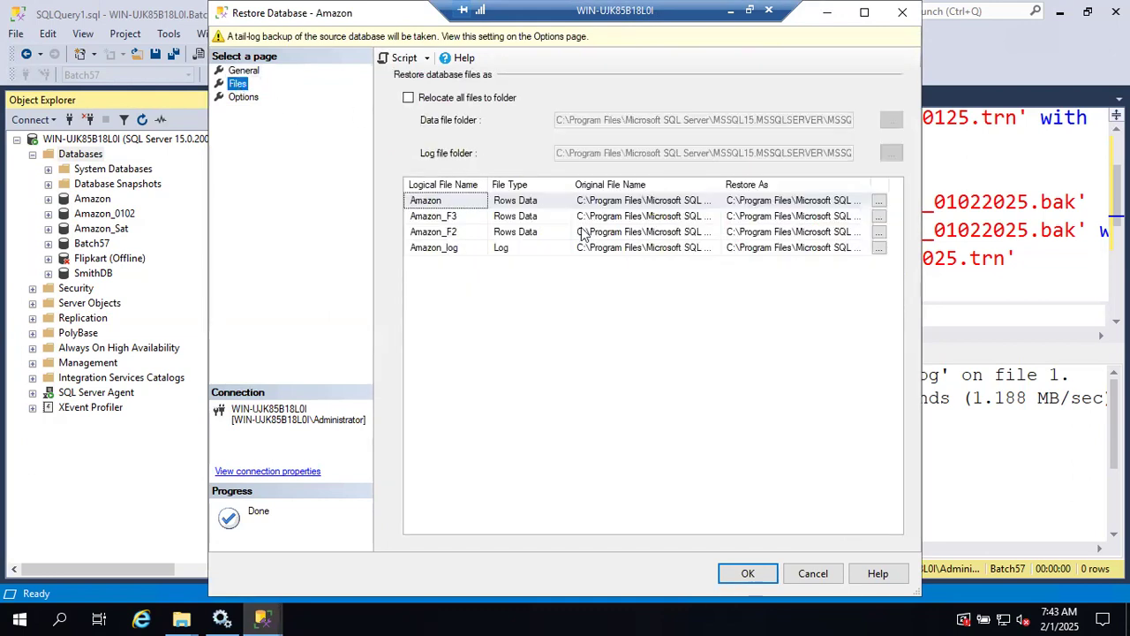
click(865, 13)
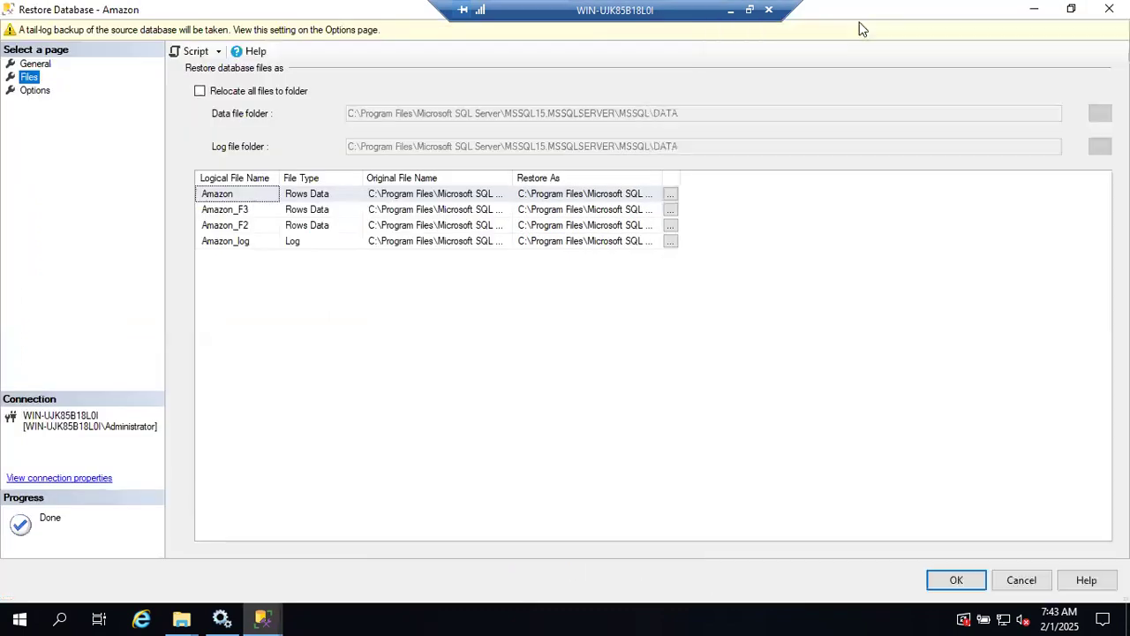
double_click(661, 176)
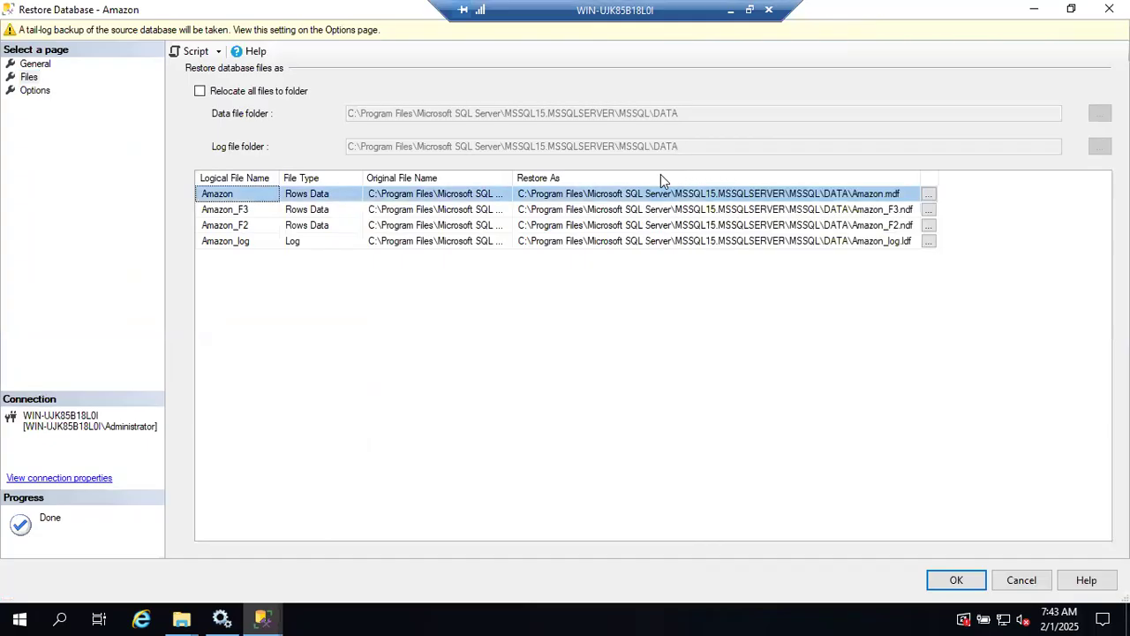
Set the Amazon restore to overwrite the existing database (WITH REPLACE) and turn off the tail-log backup before restore.
click(56, 96)
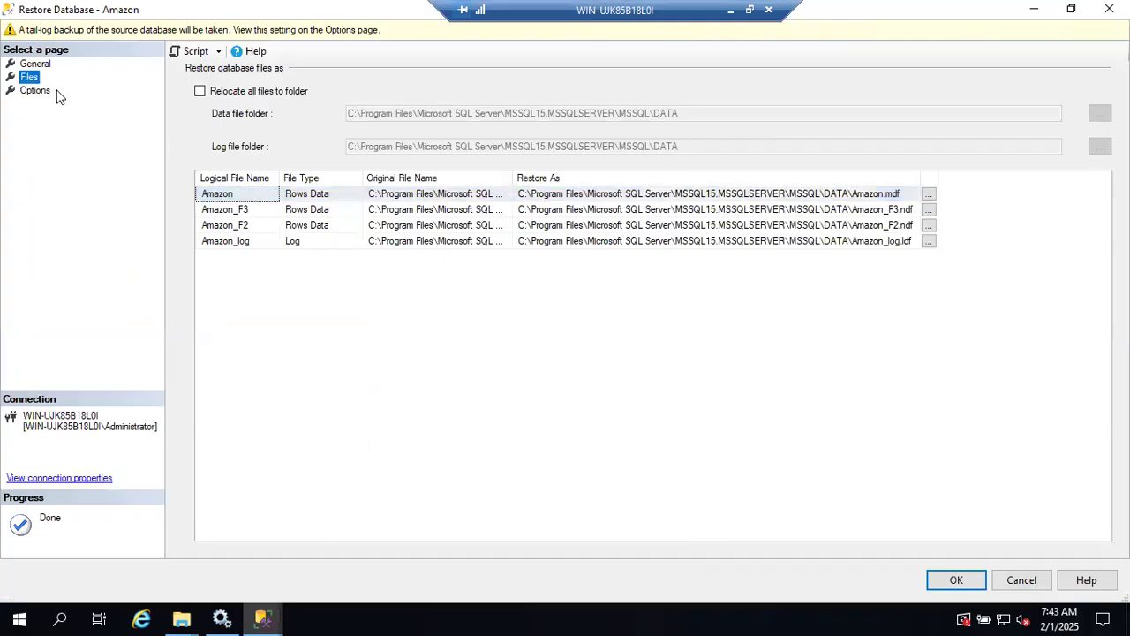
click(46, 96)
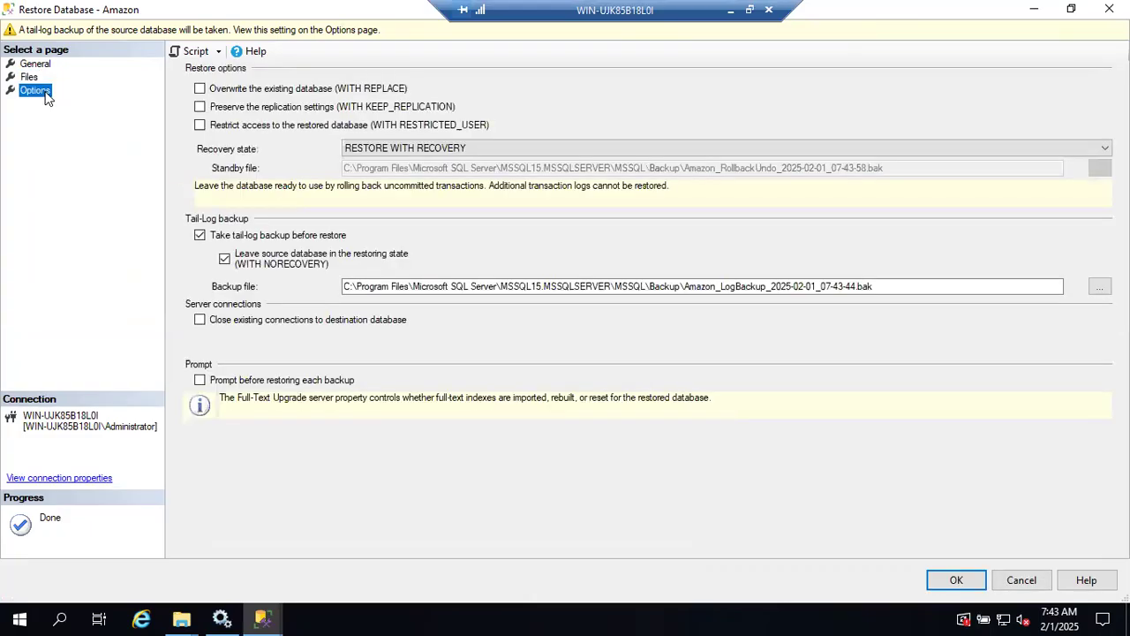
click(200, 90)
click(199, 236)
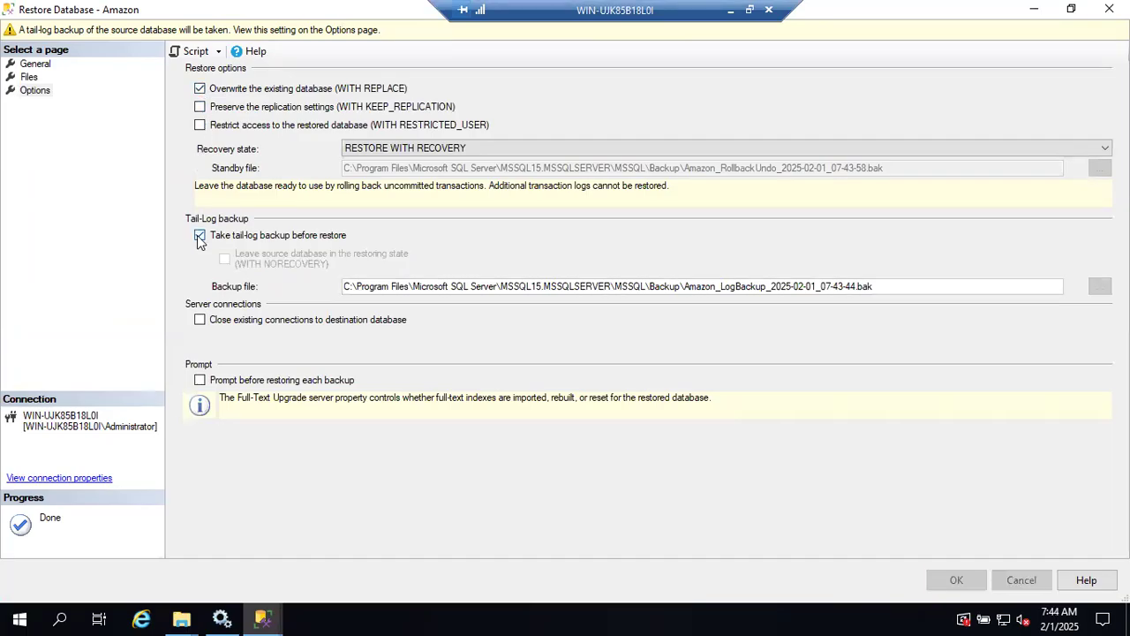
click(199, 236)
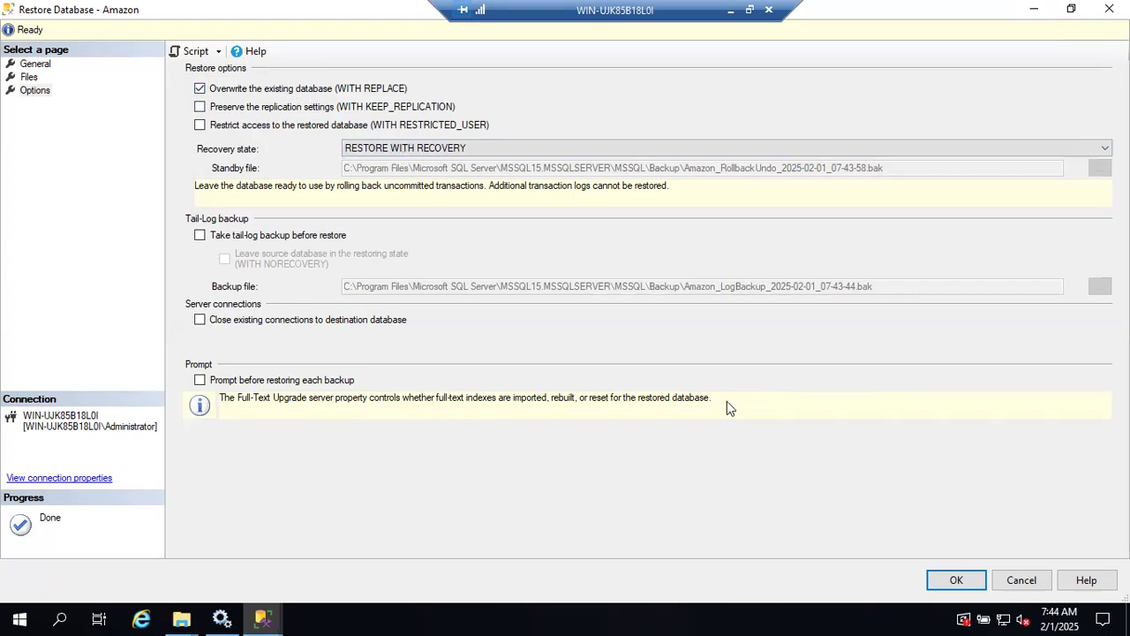
Set the recovery state to RESTORE WITH NORECOVERY and run the restore of the Amazon database.
click(593, 150)
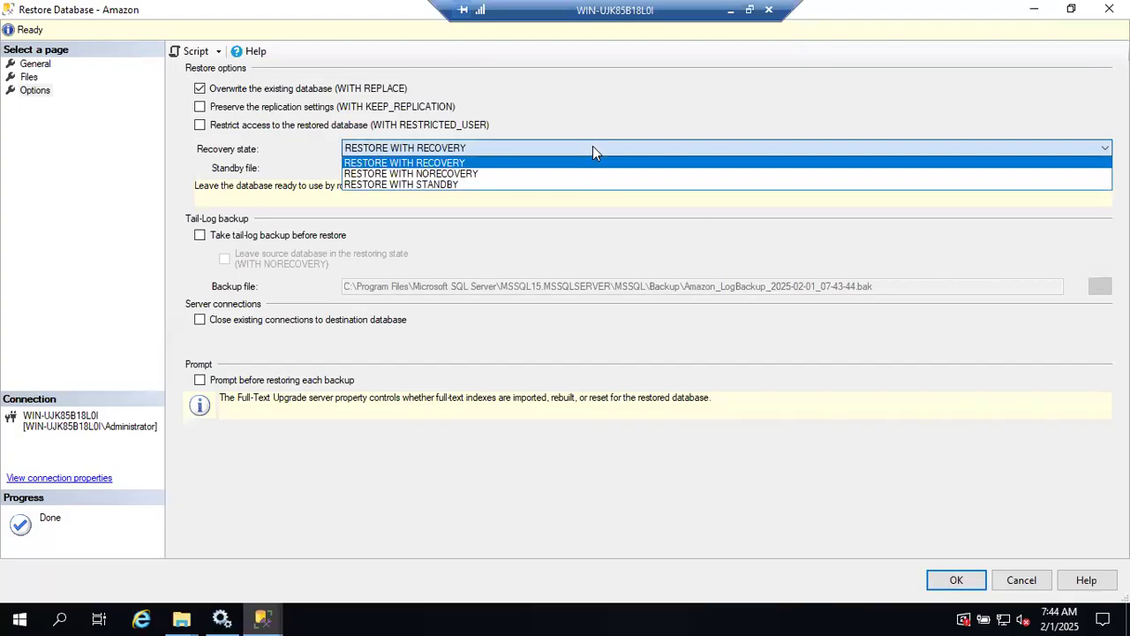
click(541, 131)
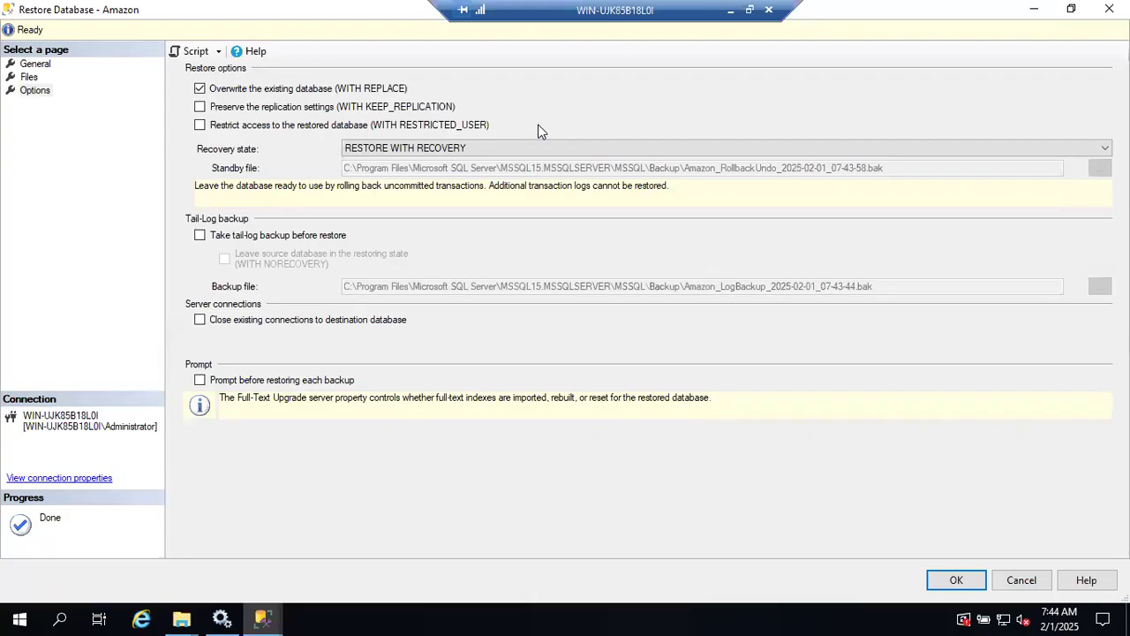
click(521, 152)
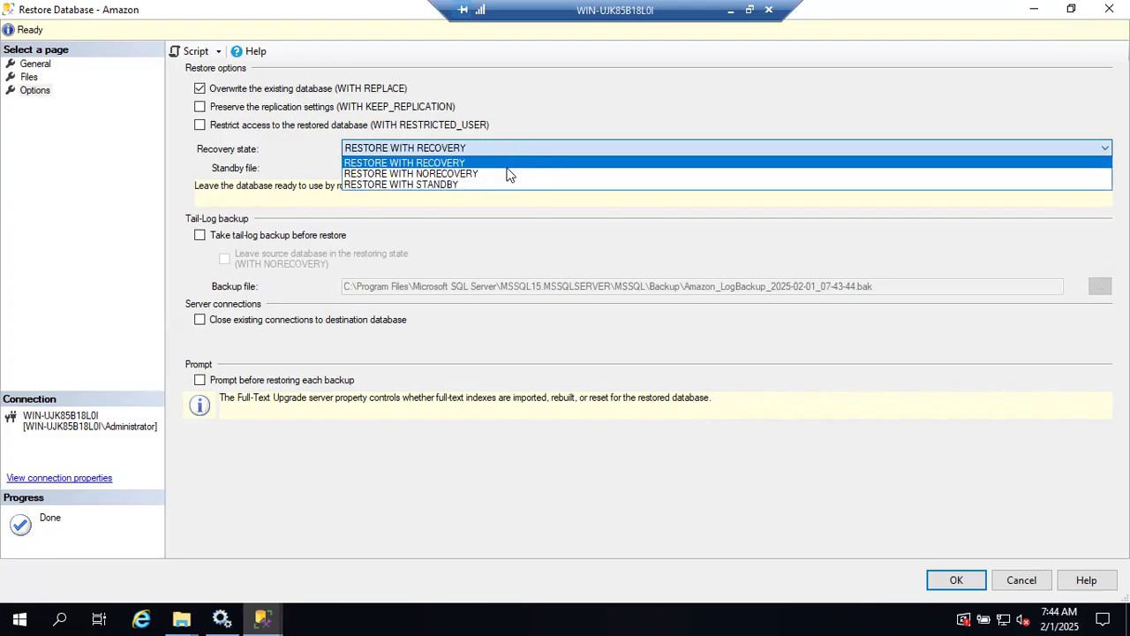
click(503, 173)
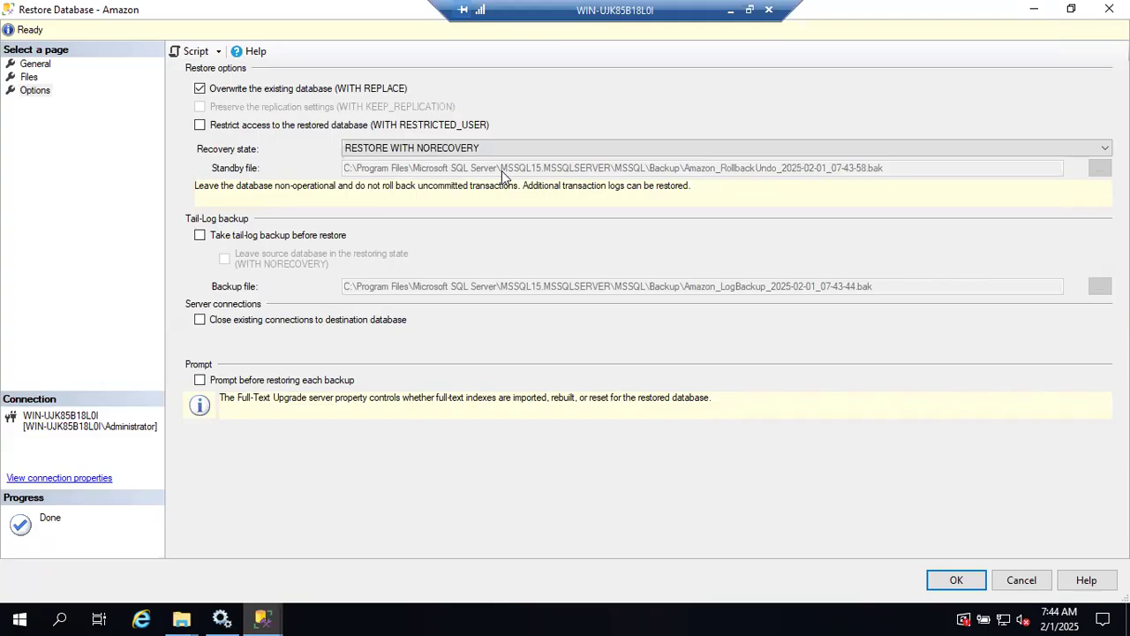
click(940, 573)
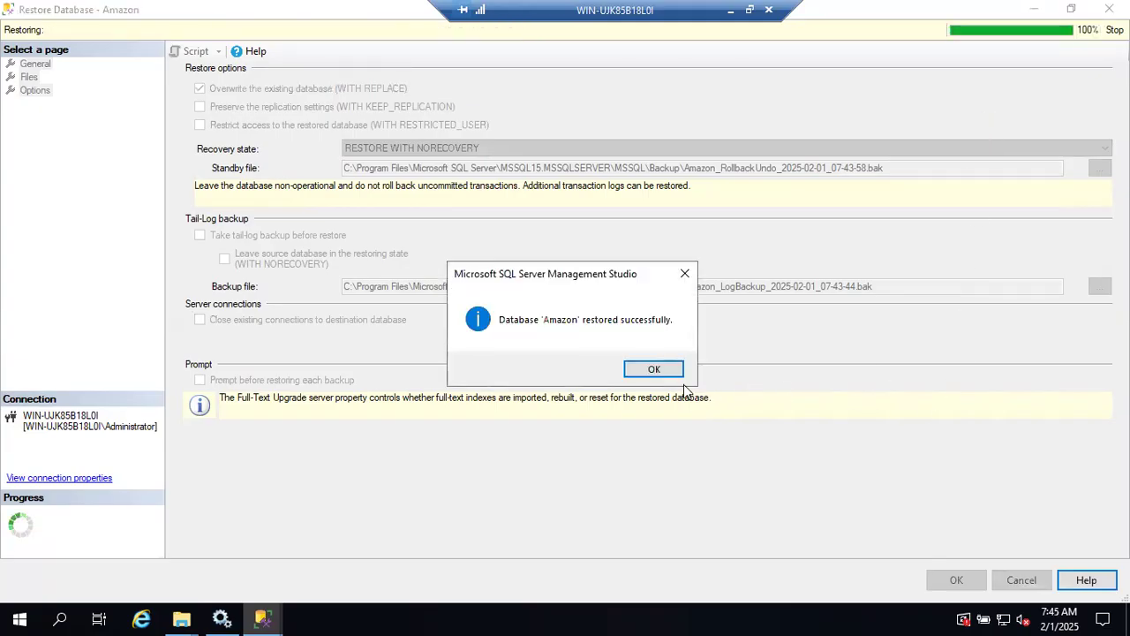
Acknowledge the completed Amazon restore and check the state of the Amazon database in the server's database list.
click(662, 369)
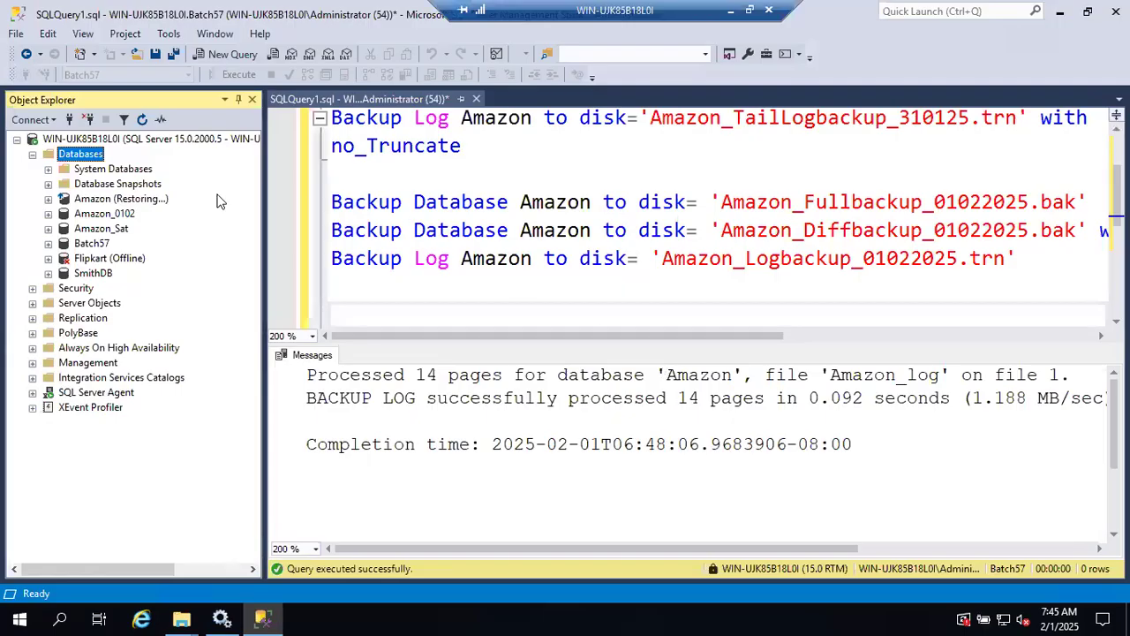
click(121, 200)
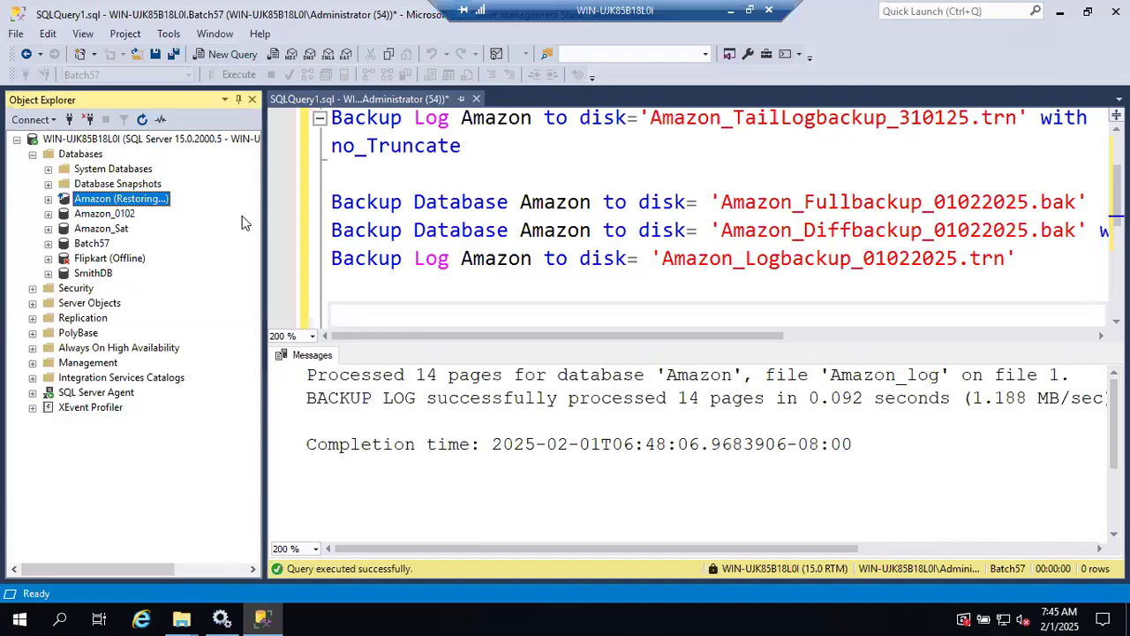
click(94, 140)
right_click(85, 155)
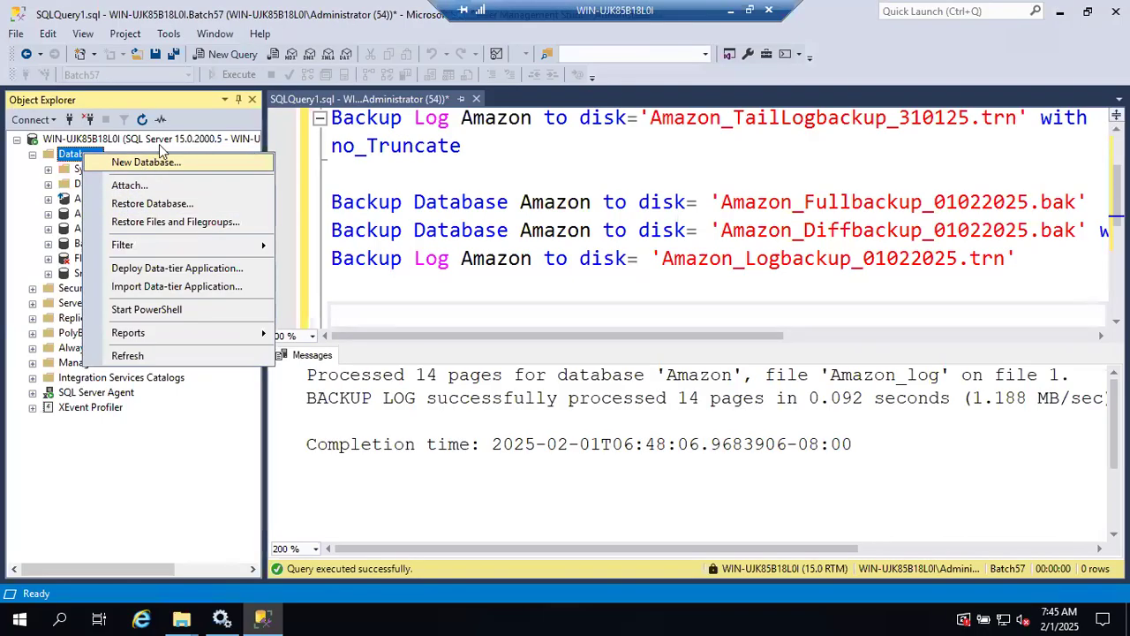
click(21, 213)
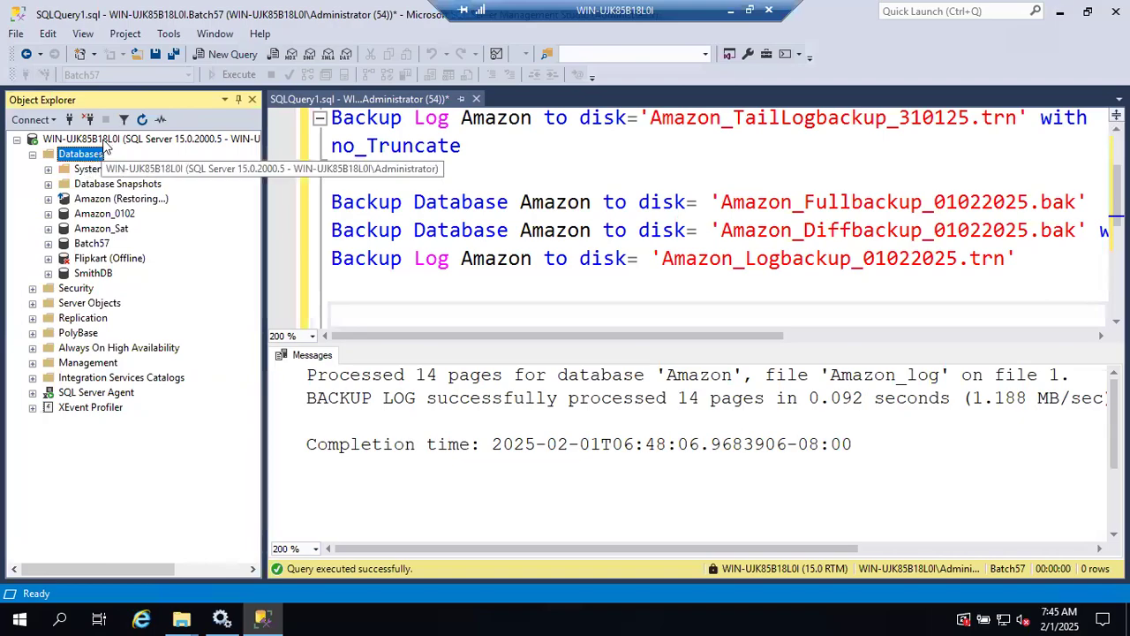
click(104, 141)
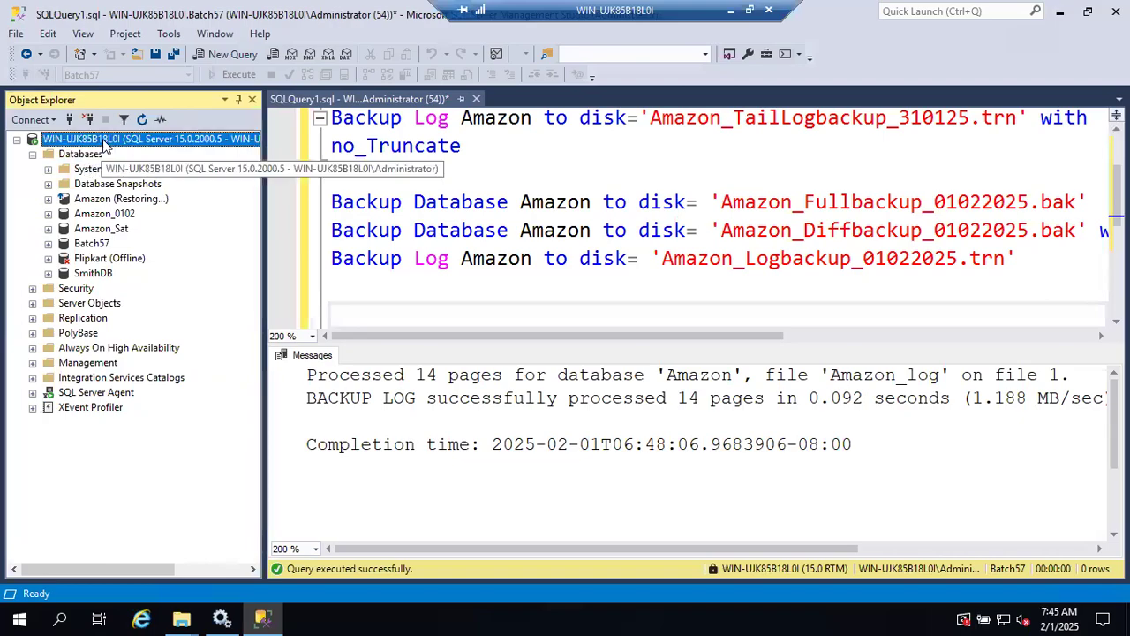
Add the statement "Restore database Amazon with recovery" to the query below the Amazon log backup statement.
click(1050, 262)
key(Return)
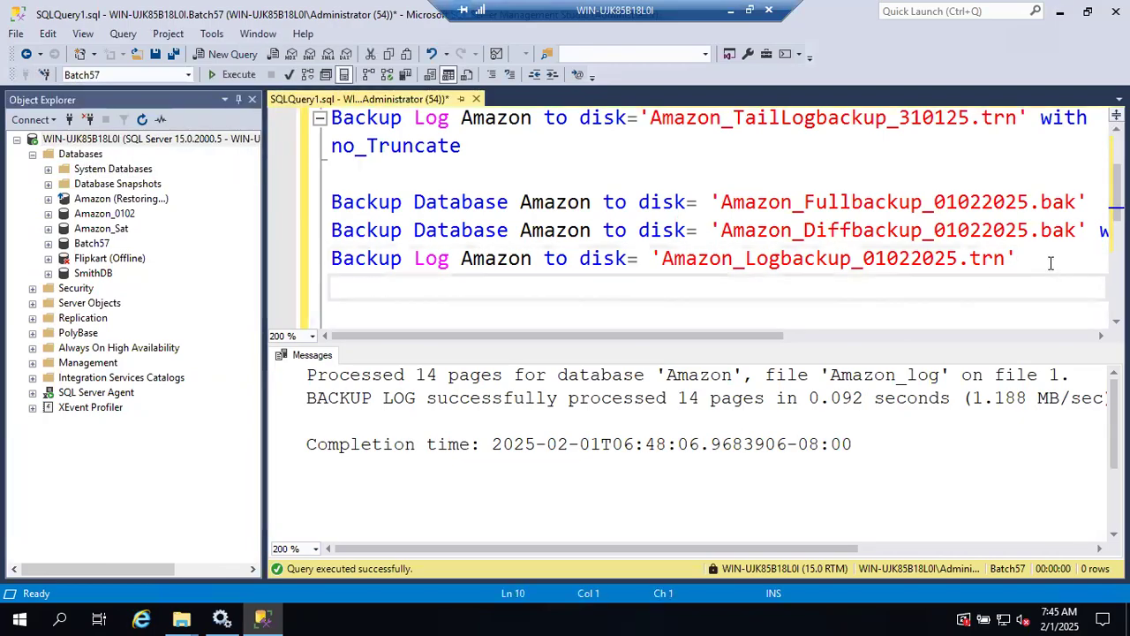
key(Return)
text(Rest)
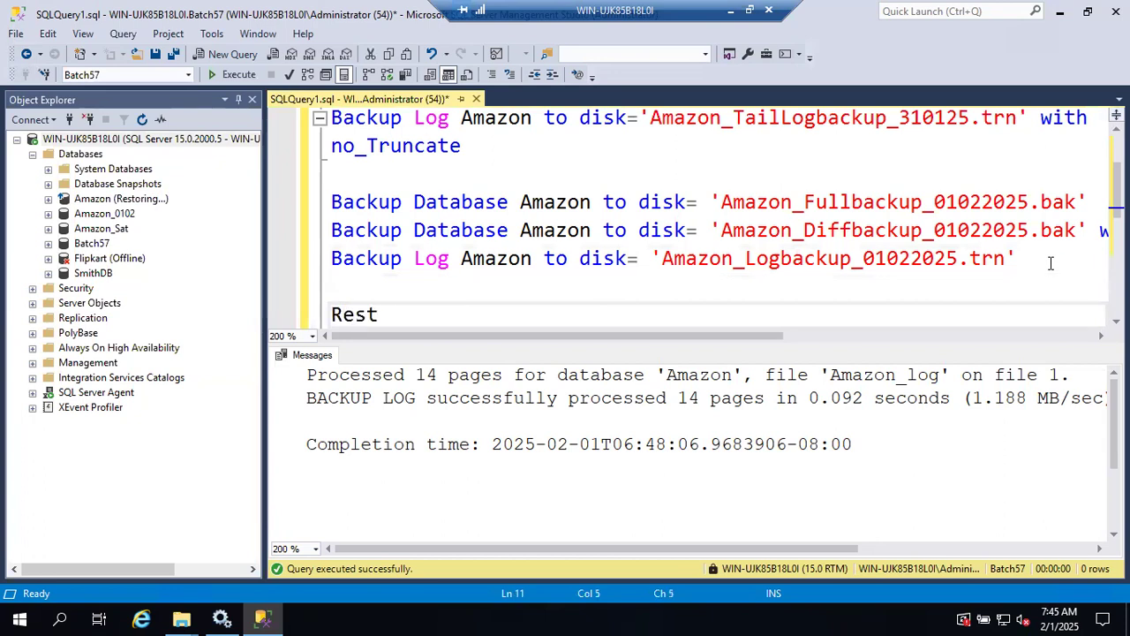
text(ore data)
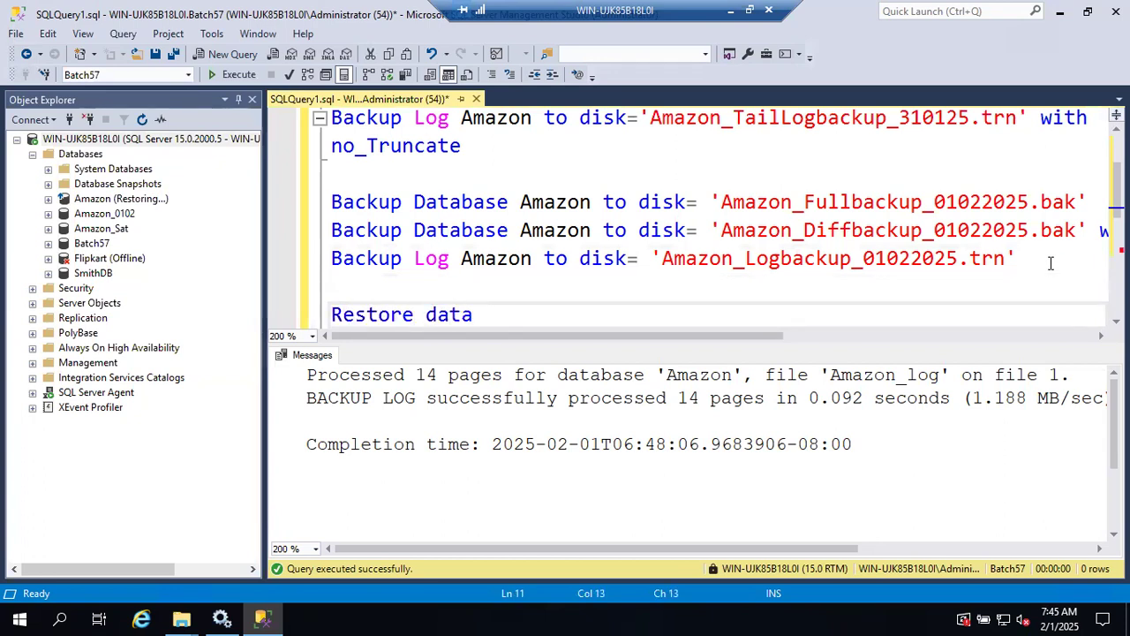
text(base Amazo)
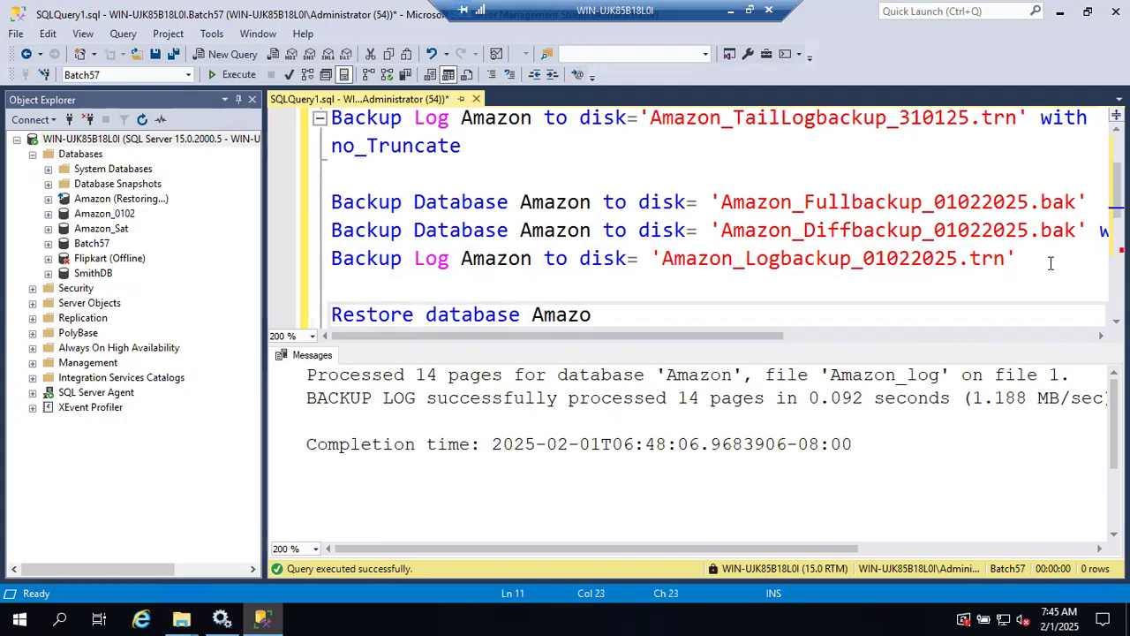
text(n with rec)
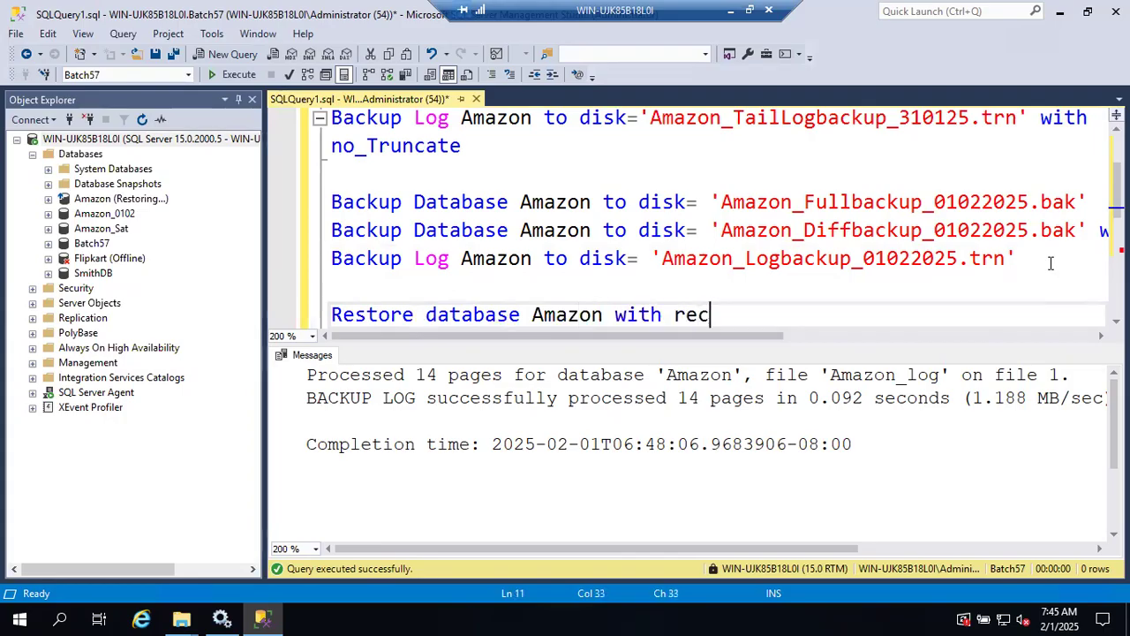
text(overy)
key(Return)
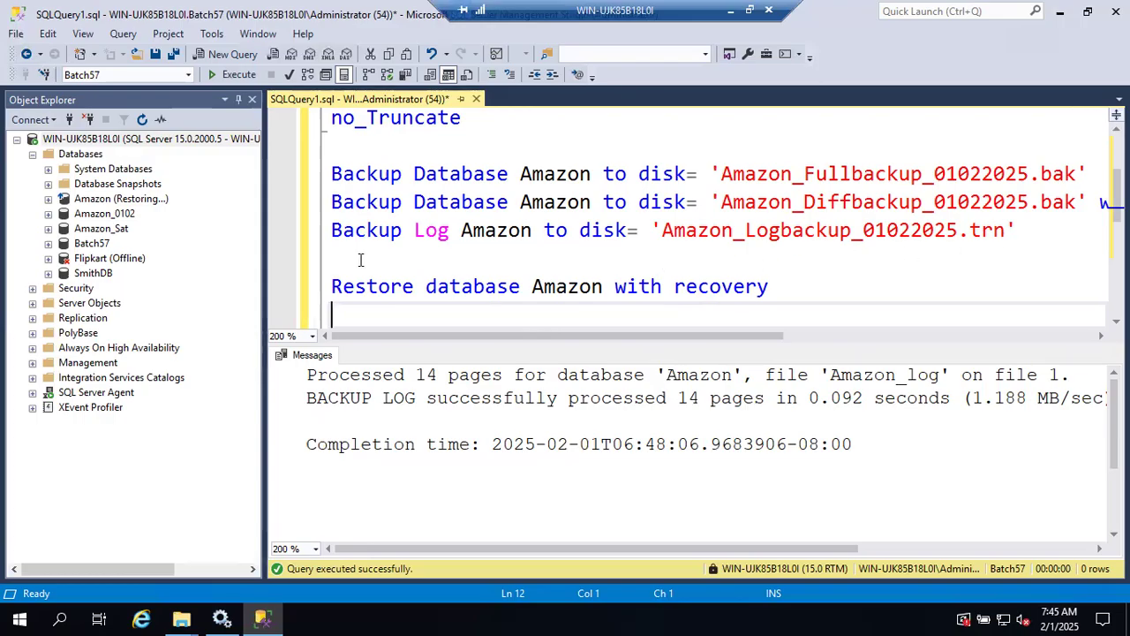
Execute only the "Restore database Amazon with recovery" statement and refresh the Amazon database entry.
click(304, 286)
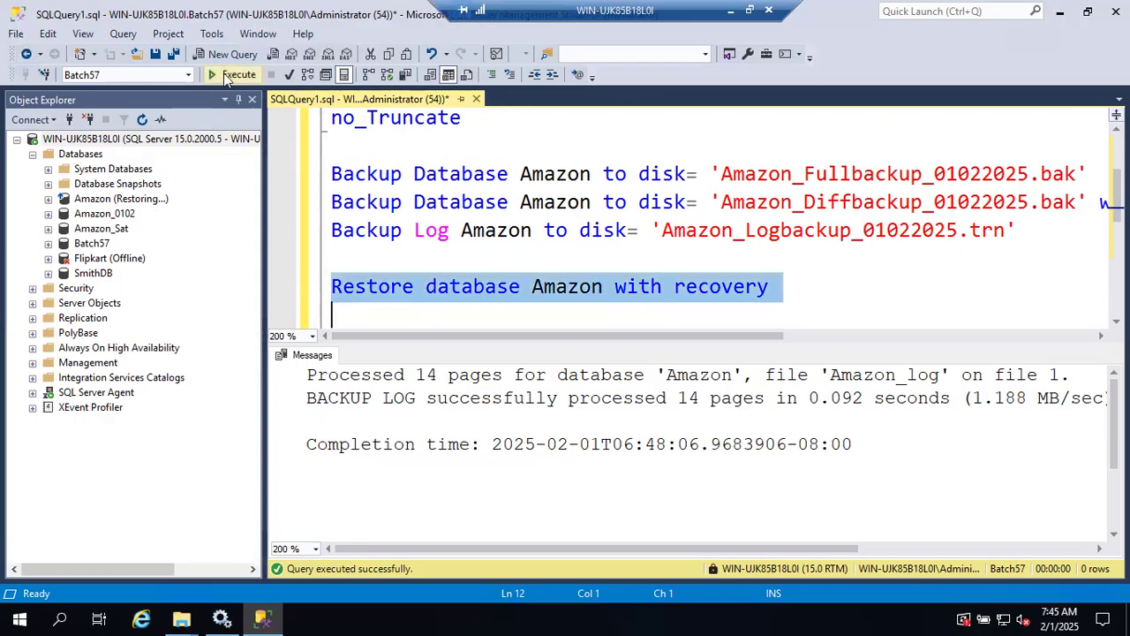
click(227, 75)
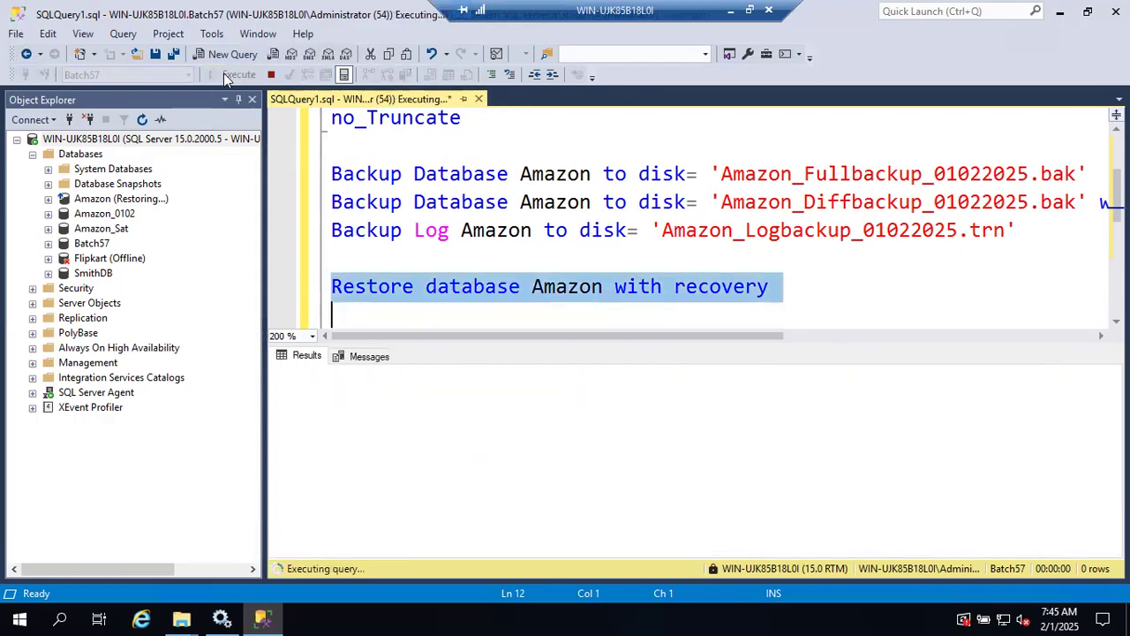
click(97, 201)
click(143, 120)
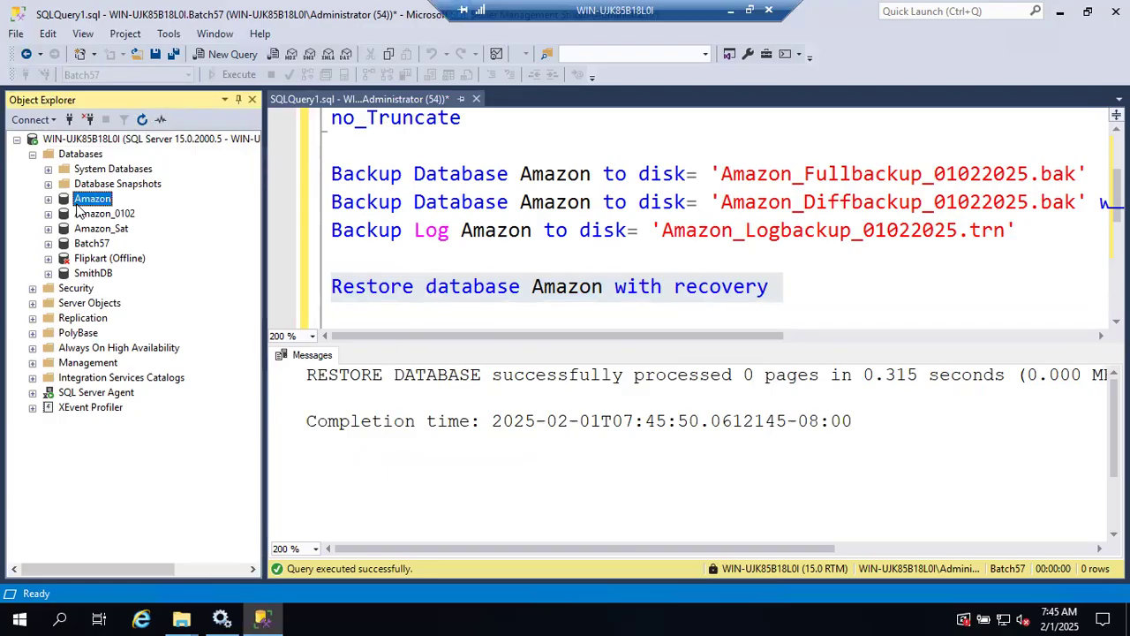
Highlight the recovery statement, then switch to the B57 Running Notes in Google Docs and review the With Recovery paragraph.
click(315, 295)
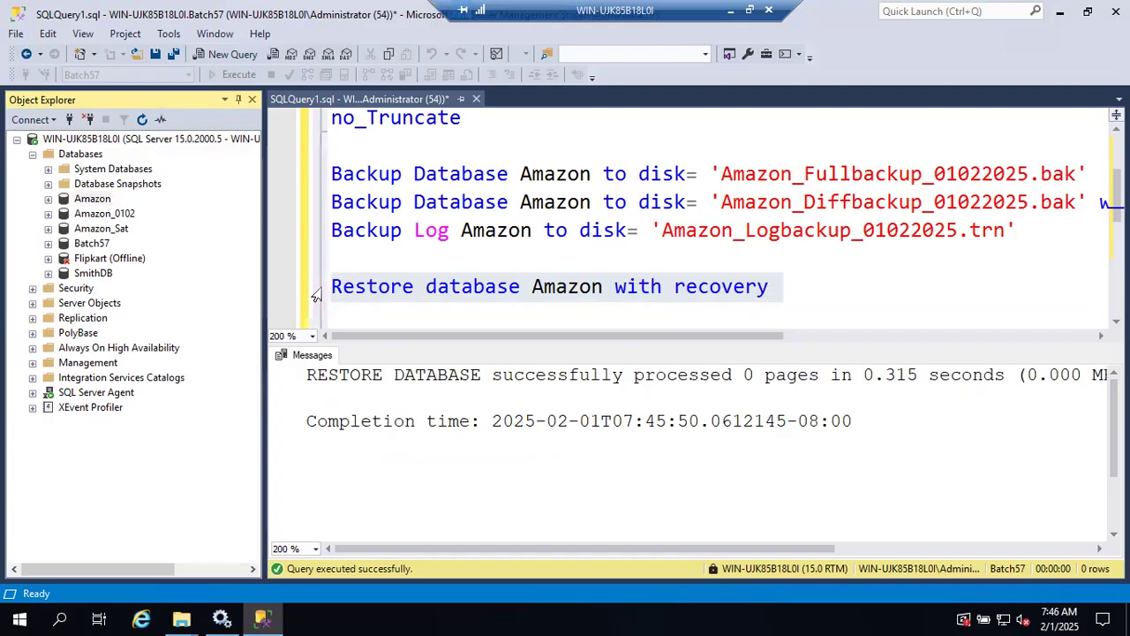
click(315, 295)
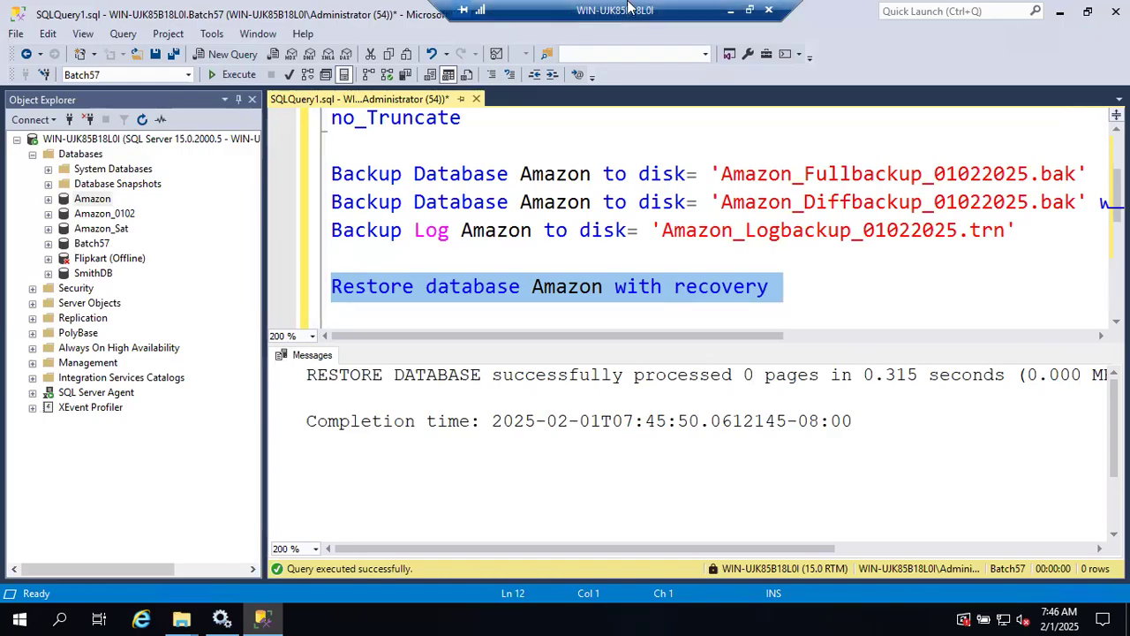
click(731, 13)
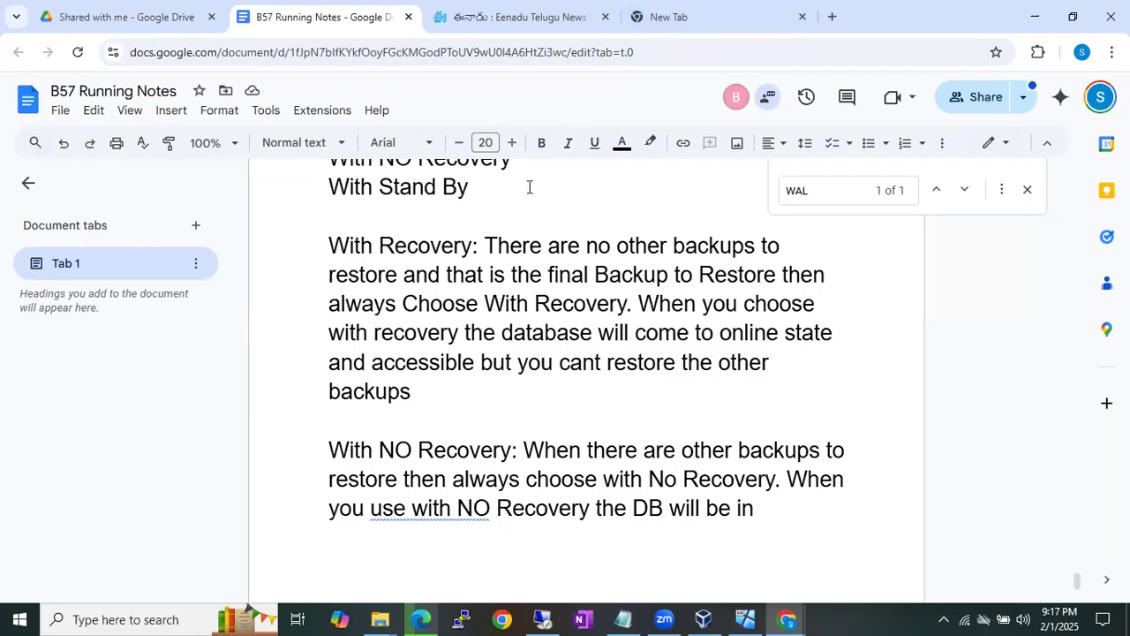
drag(362, 212, 640, 413)
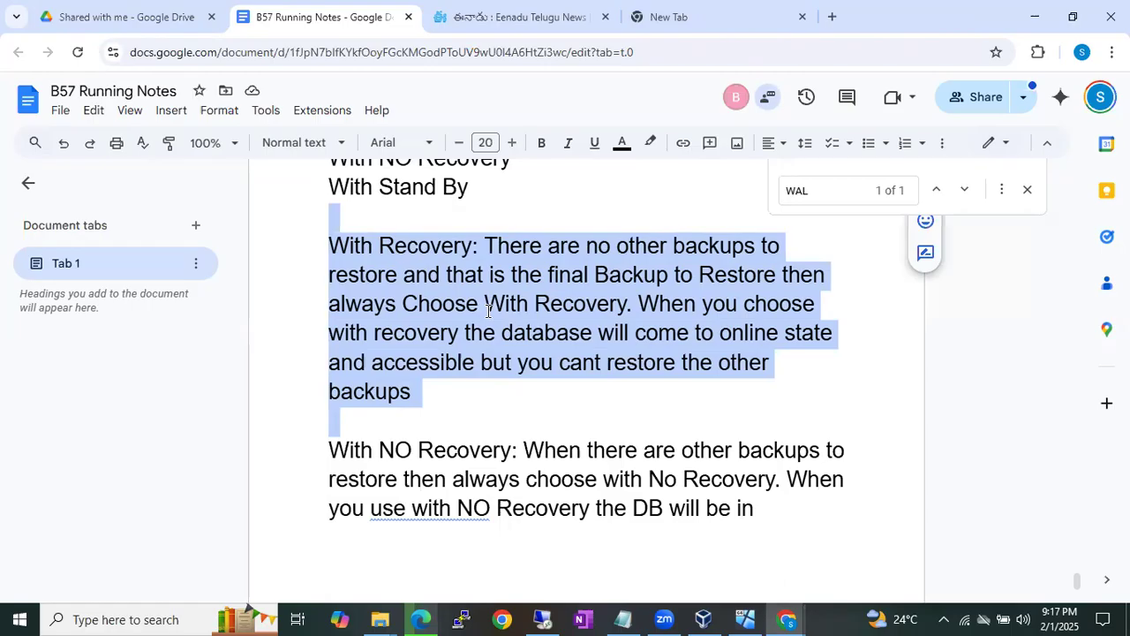
Switch back to SQL Server Management Studio and expand the system tables of the msdb database, widening the object tree.
click(545, 617)
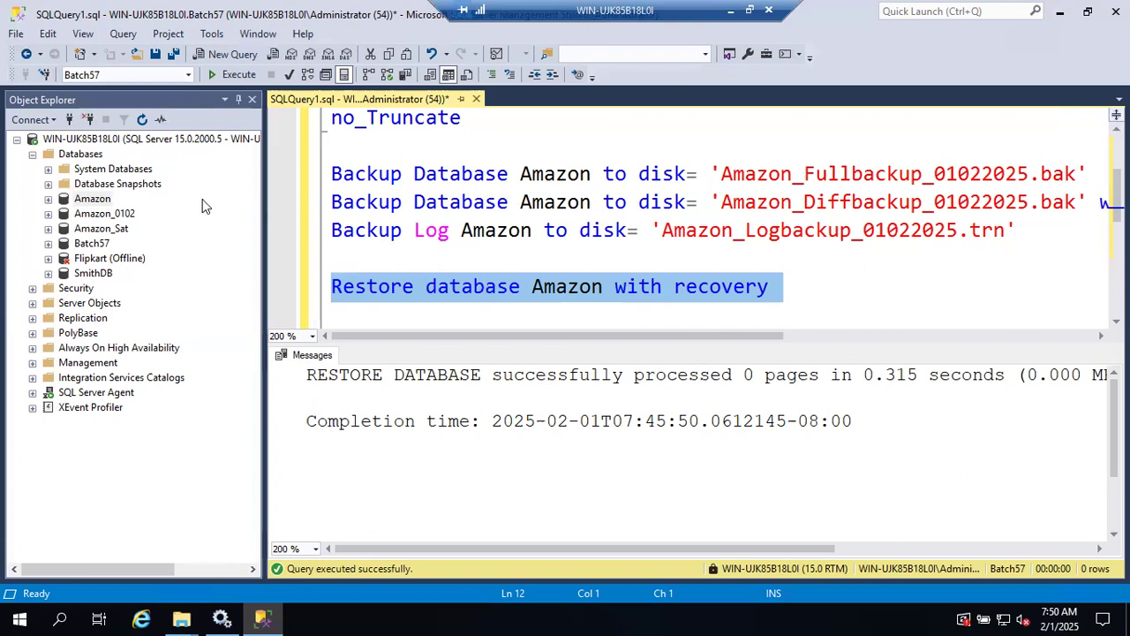
click(47, 168)
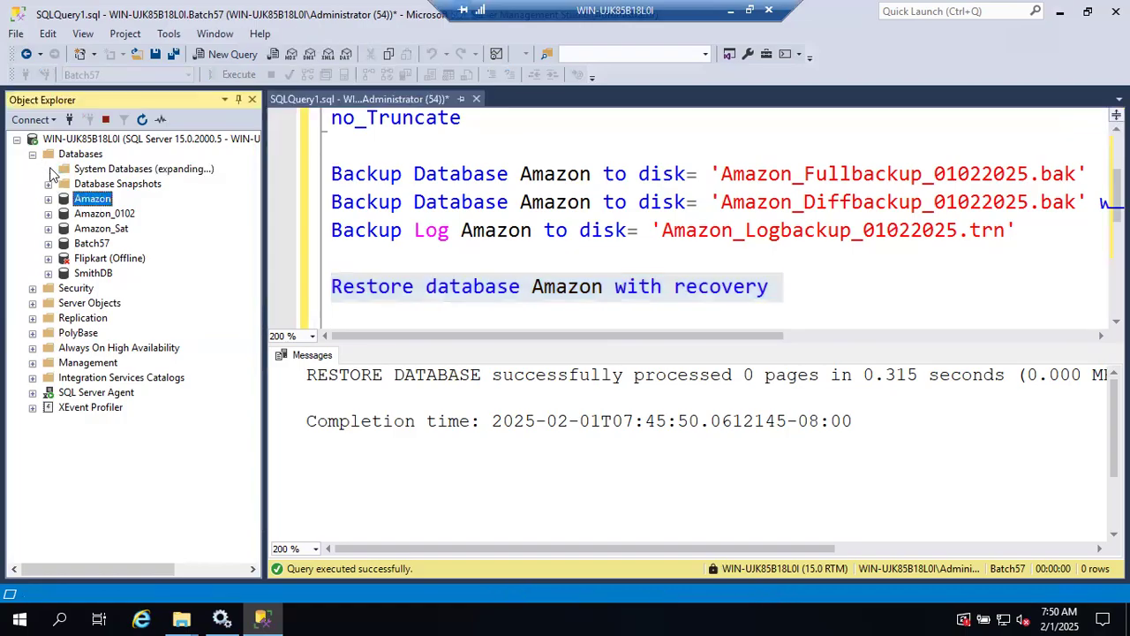
click(64, 214)
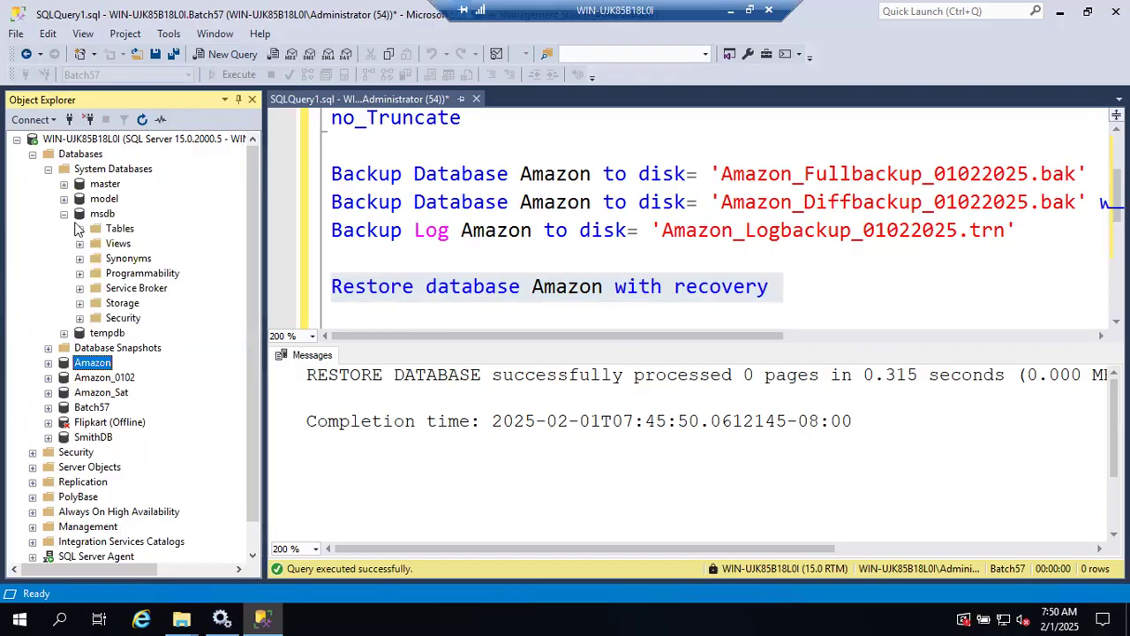
click(80, 229)
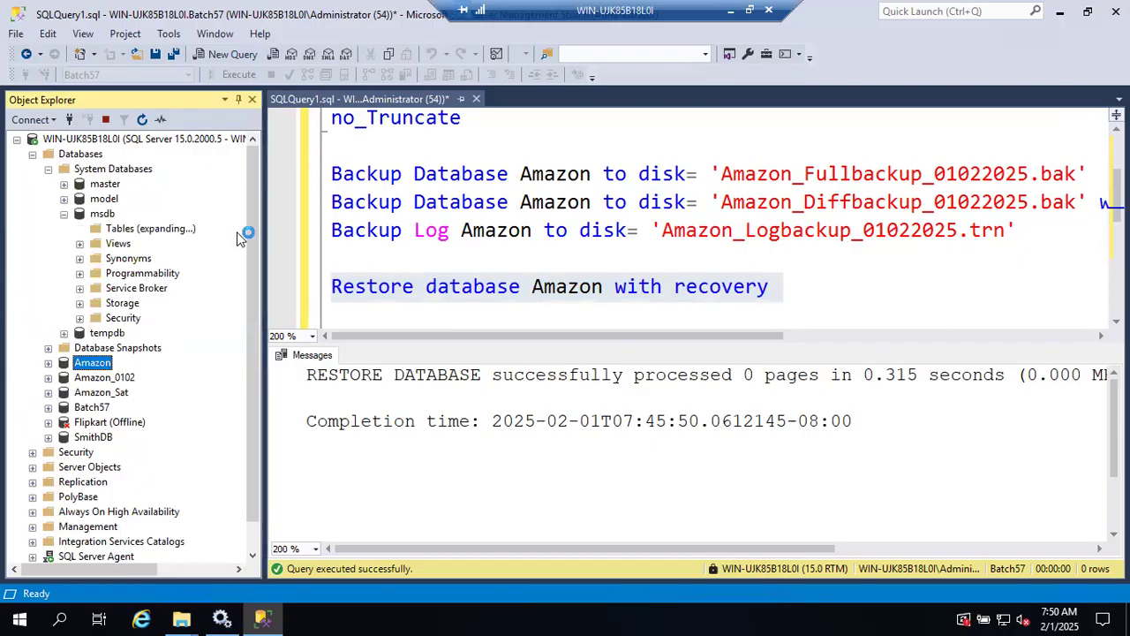
drag(264, 237, 327, 235)
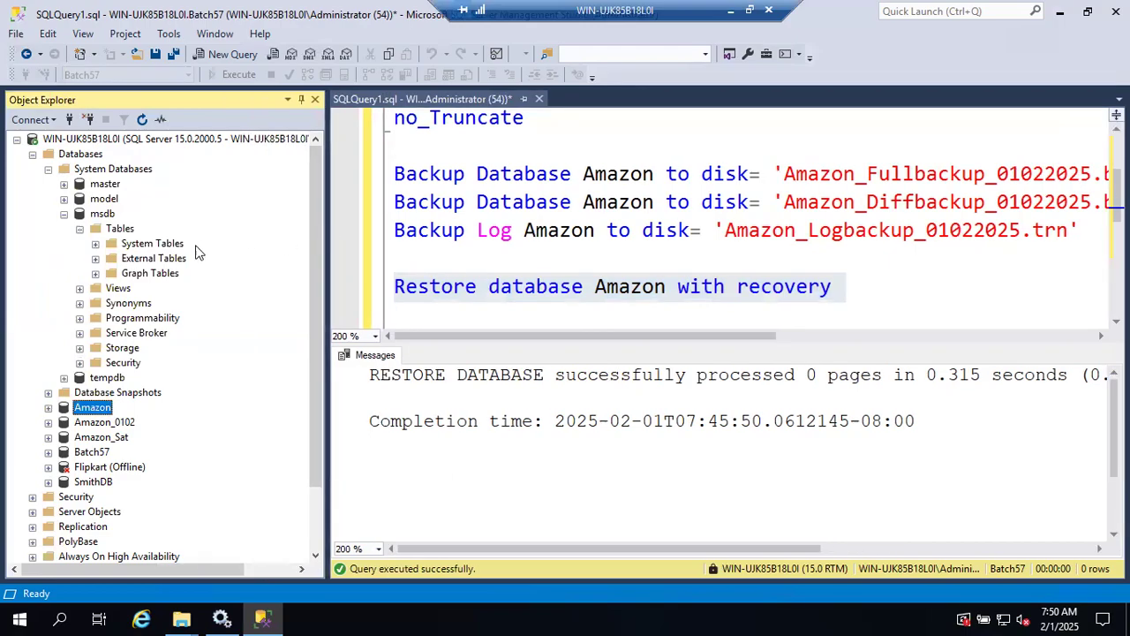
click(95, 243)
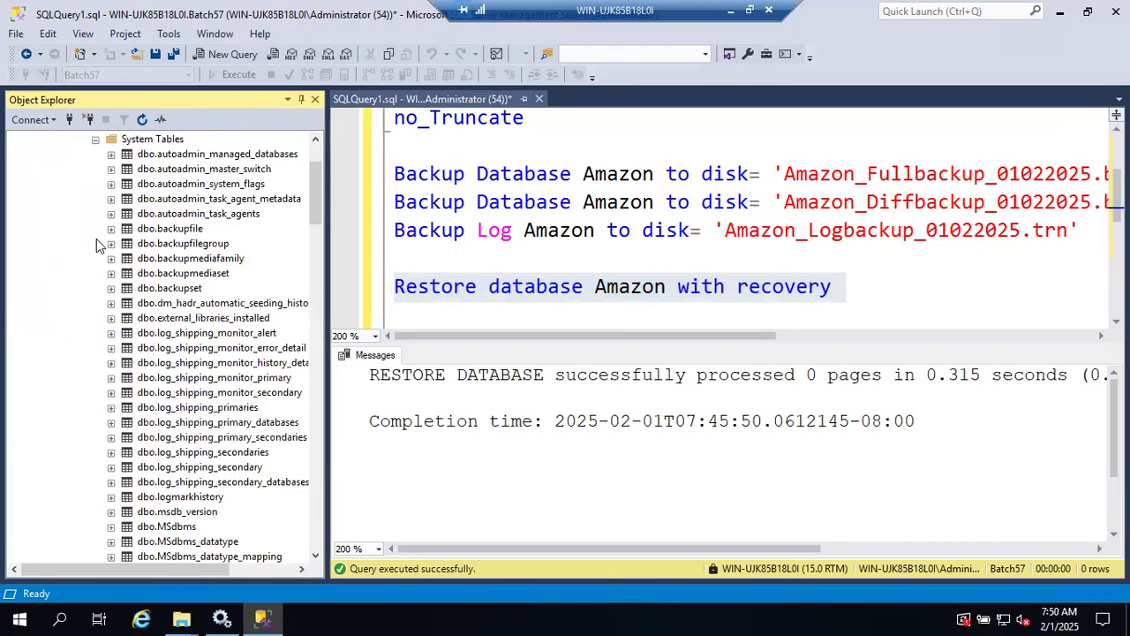
Go through the backup history tables in msdb, from dbo.backupfile to dbo.backupset.
click(163, 231)
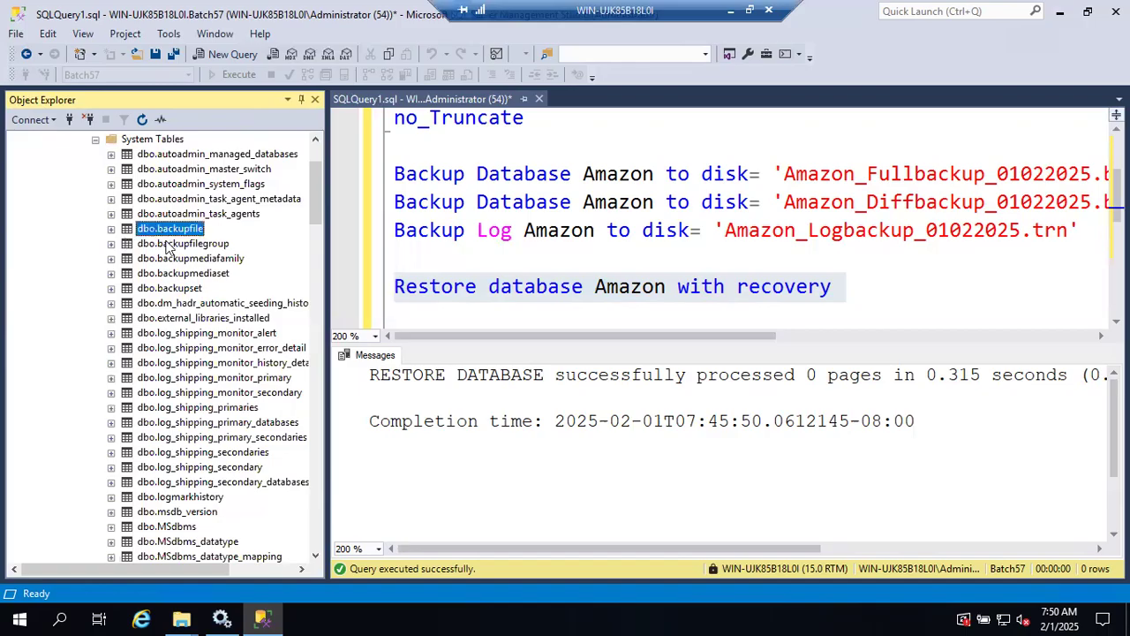
click(167, 243)
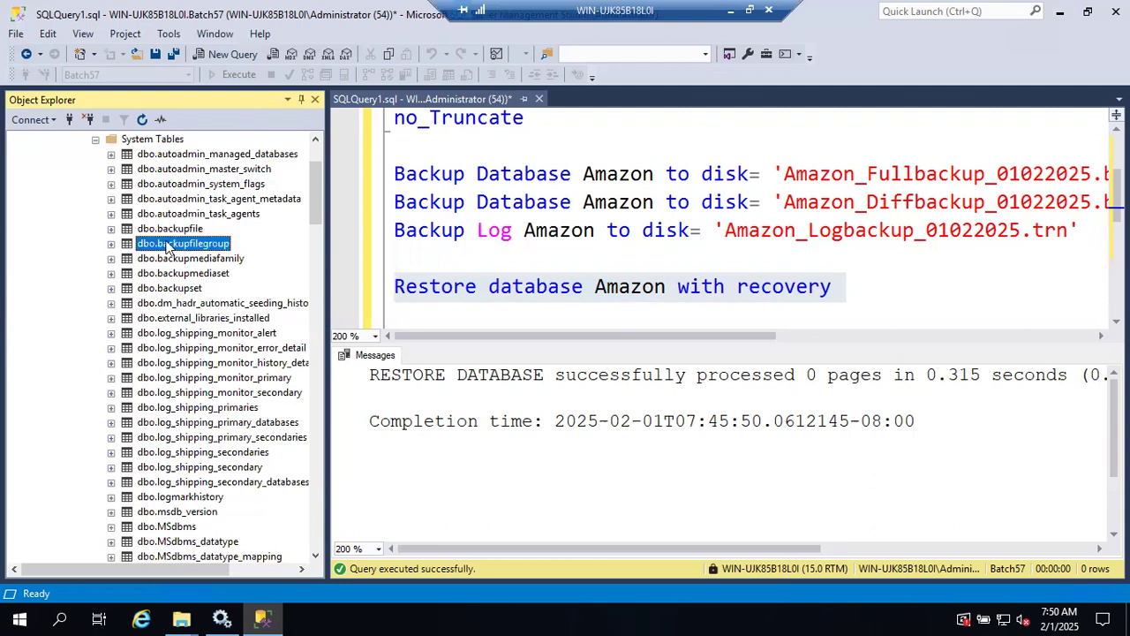
key(Down)
key(Down)
key(Down)
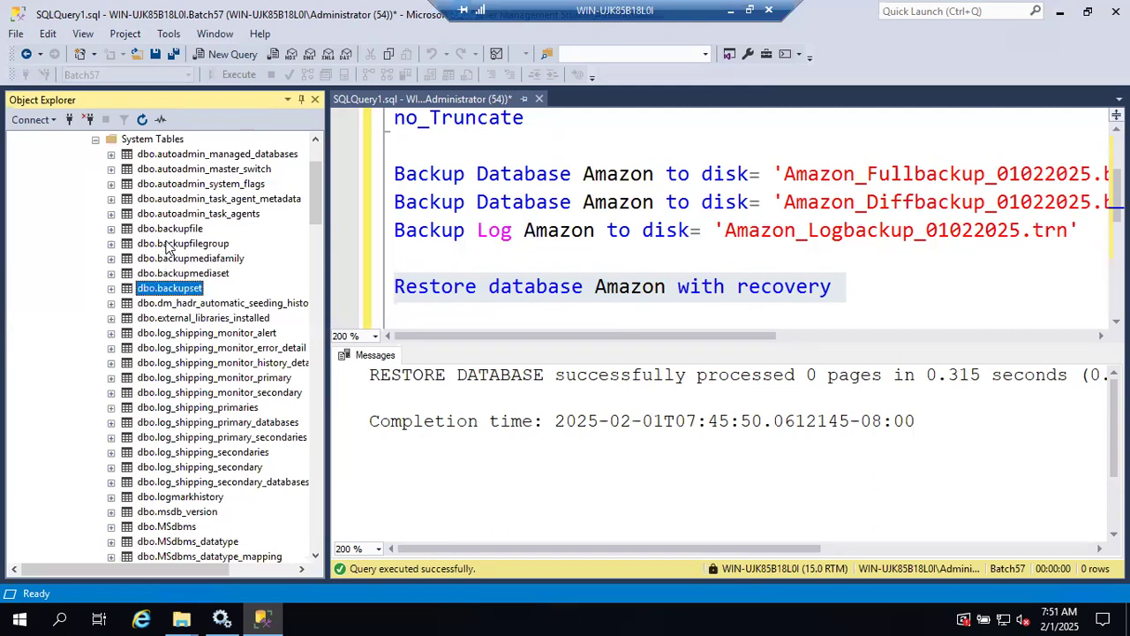
key(Up)
key(Up)
key(Up)
key(Up)
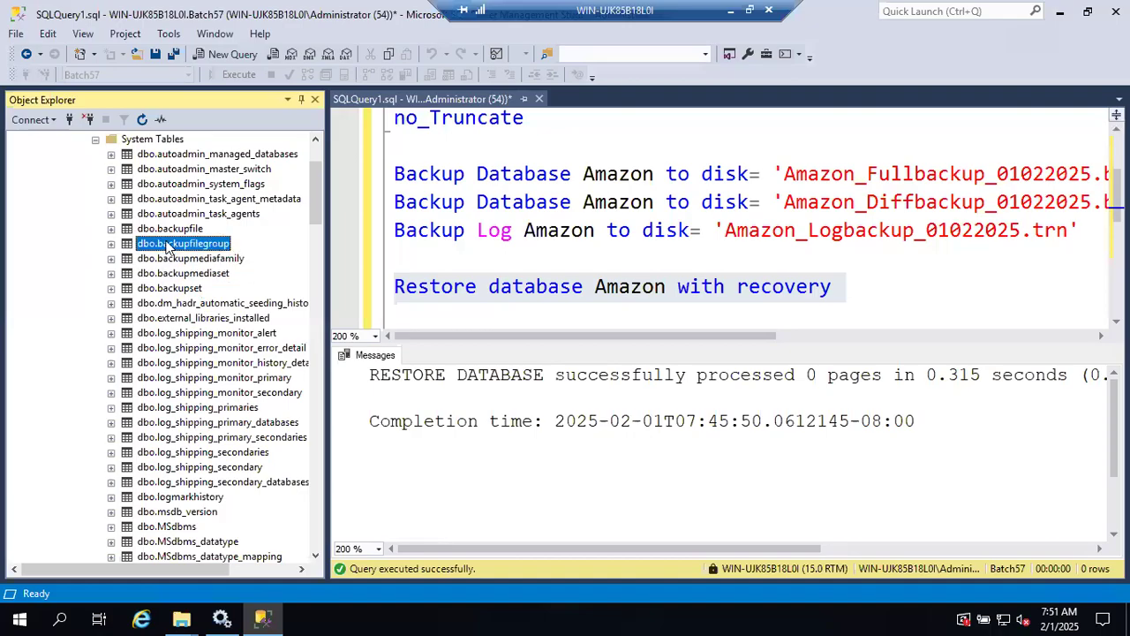
Query the top 1000 rows of dbo.backupfile and examine the file types, sizes, logical names and physical paths.
right_click(152, 234)
click(200, 279)
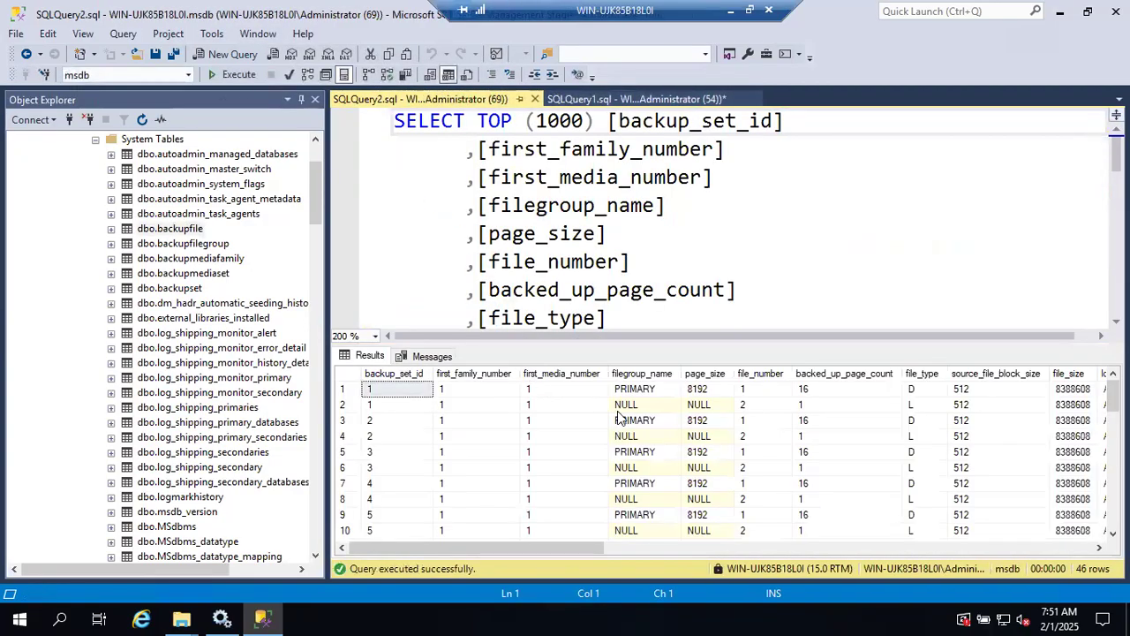
scroll(618, 410, right, 5)
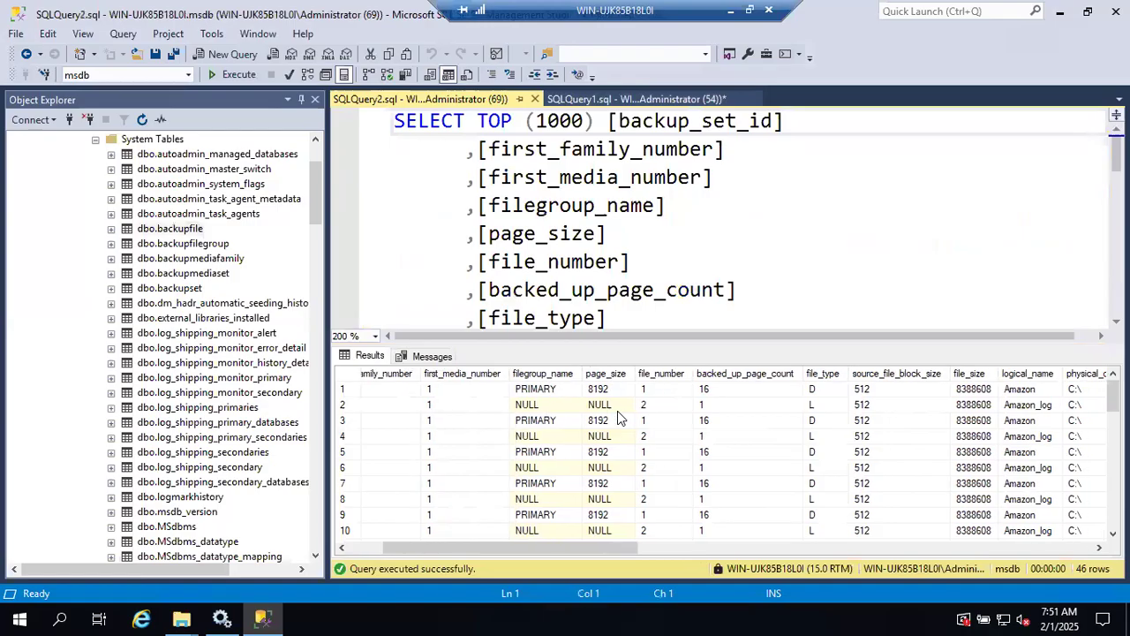
scroll(618, 411, right, 2)
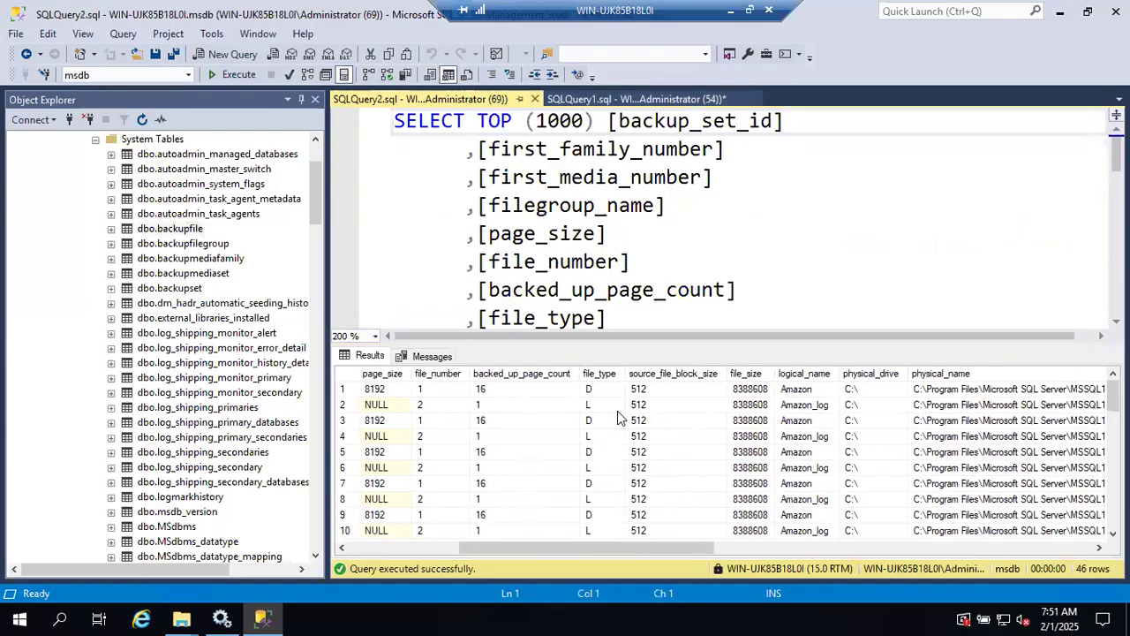
scroll(617, 411, down, 3)
scroll(617, 411, down, 5)
scroll(617, 411, up, 9)
scroll(617, 411, down, 6)
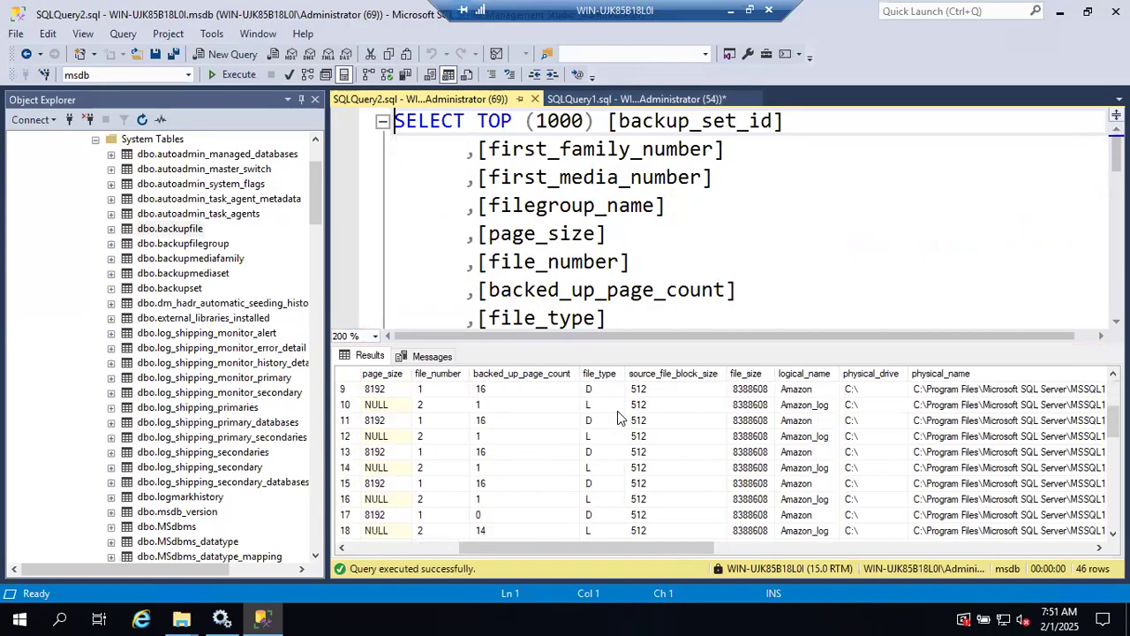
click(590, 466)
scroll(591, 466, down, 6)
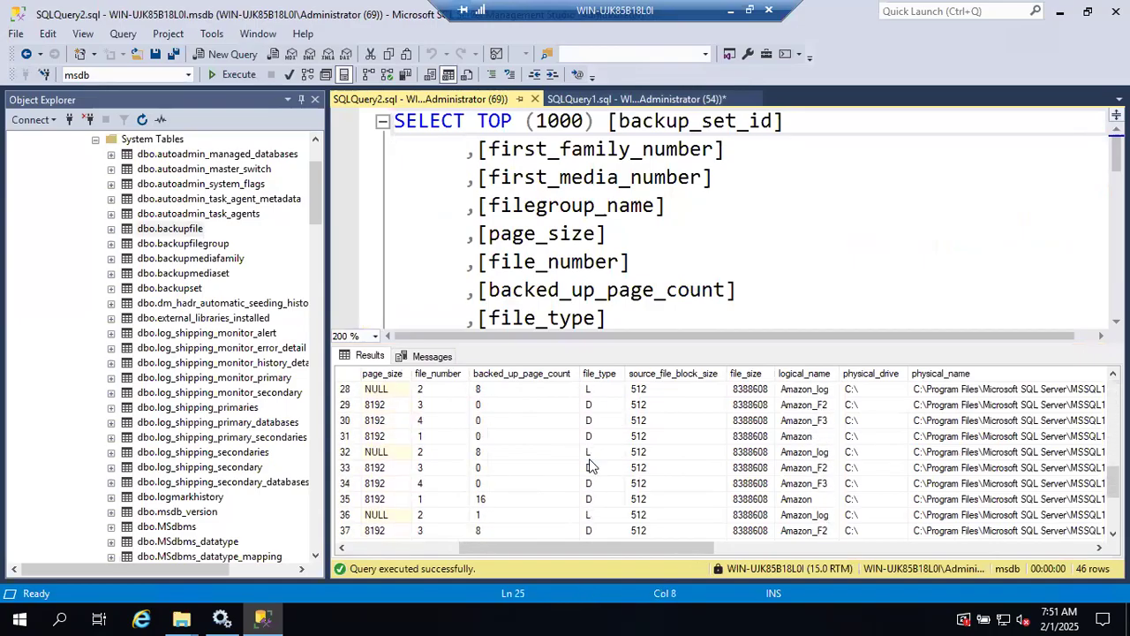
scroll(591, 466, right, 5)
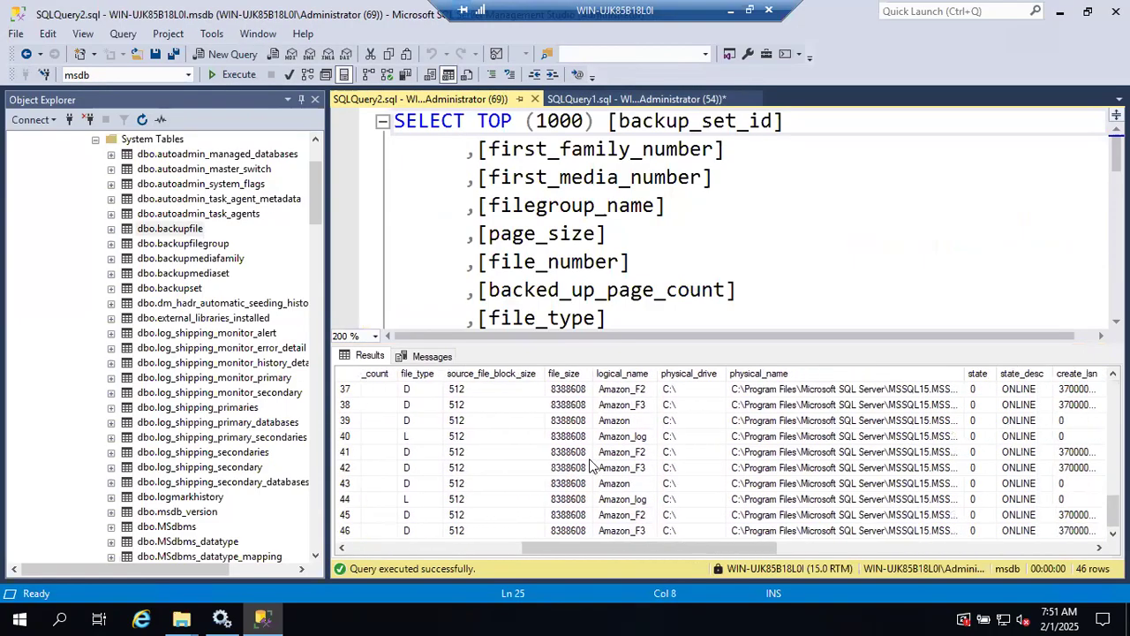
Query the top 1000 rows of dbo.backupmediafamily and widen the physical_device_name column to examine the full backup file paths.
right_click(181, 246)
click(155, 257)
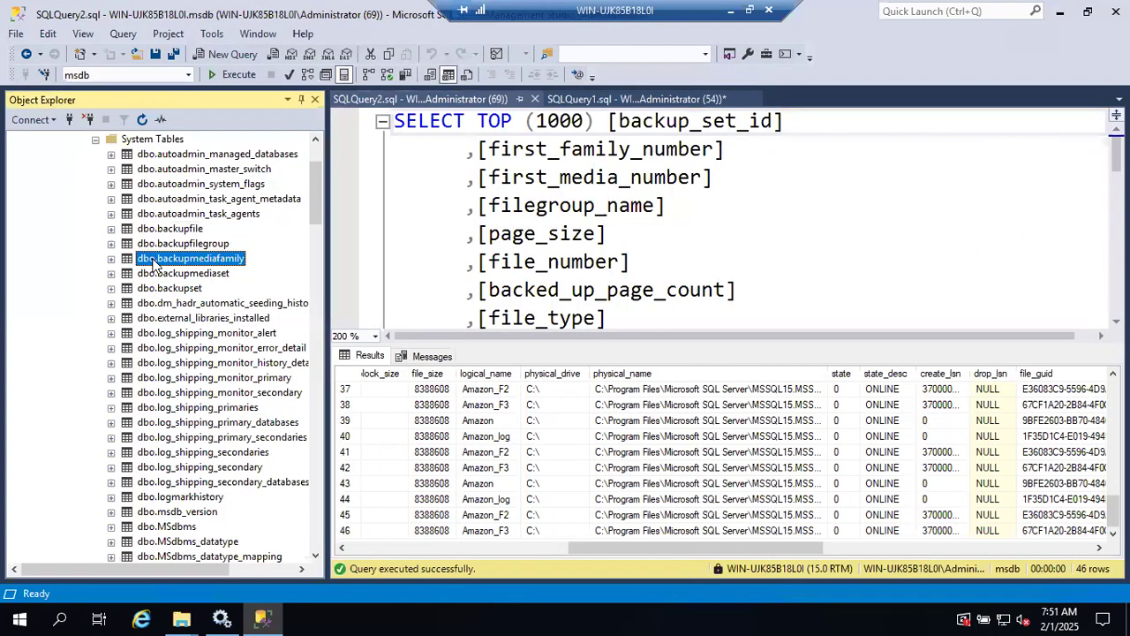
right_click(153, 251)
click(188, 298)
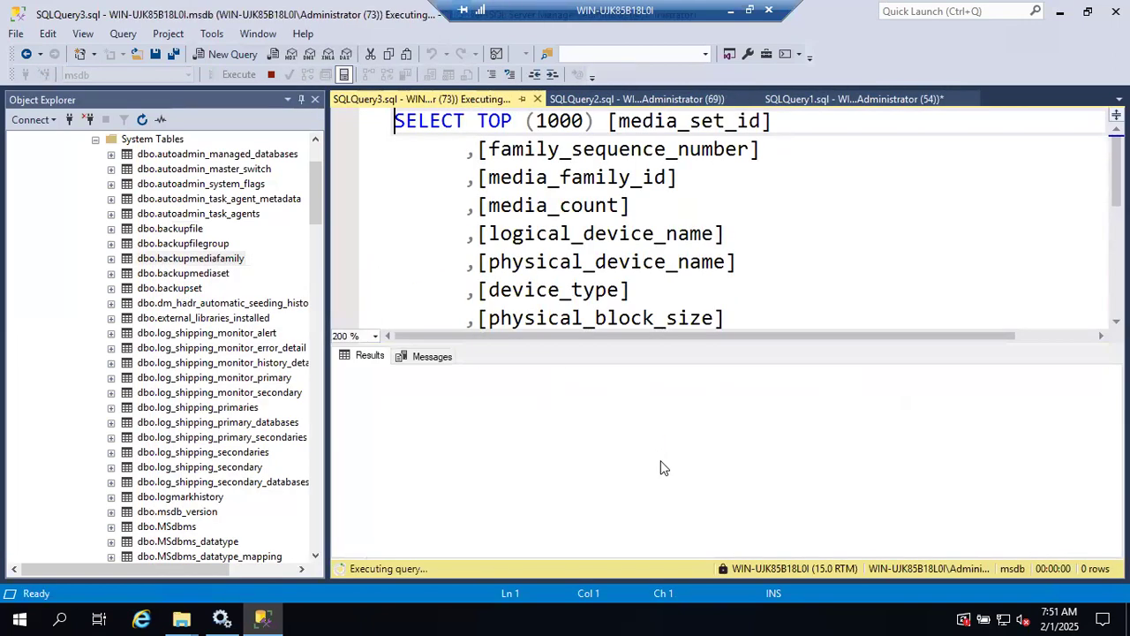
scroll(663, 467, right, 3)
scroll(662, 465, right, 3)
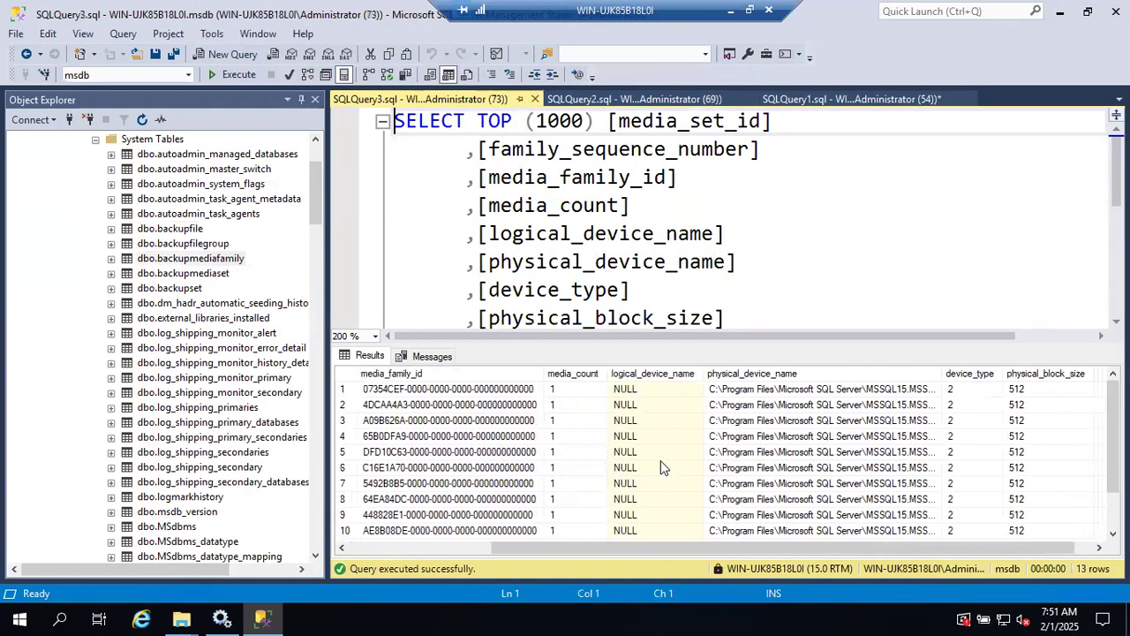
double_click(932, 369)
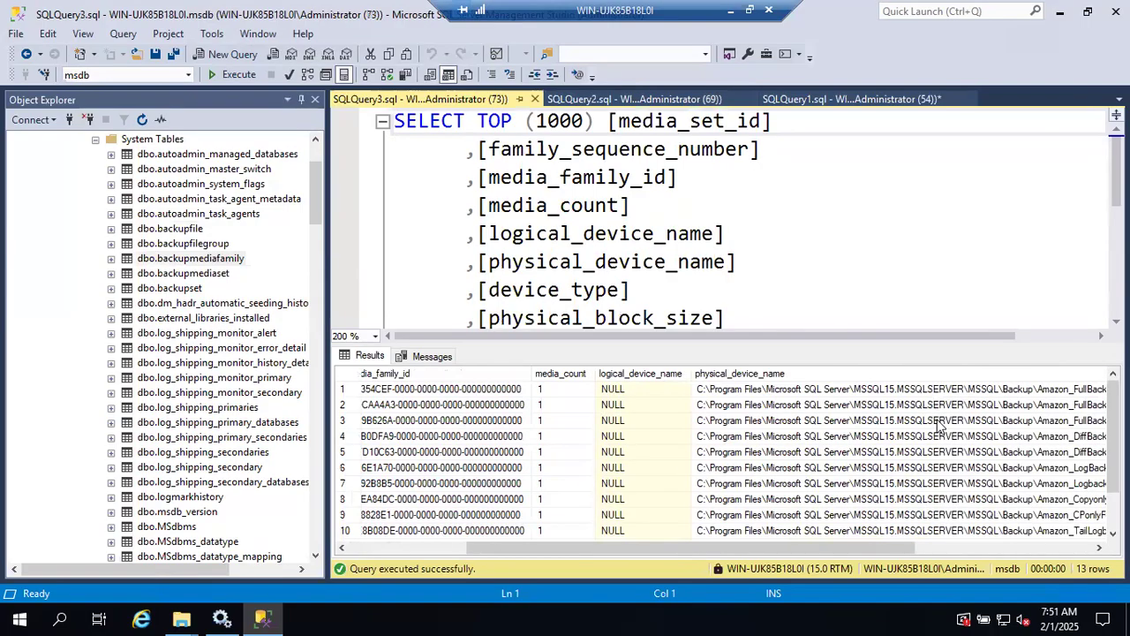
scroll(941, 428, right, 3)
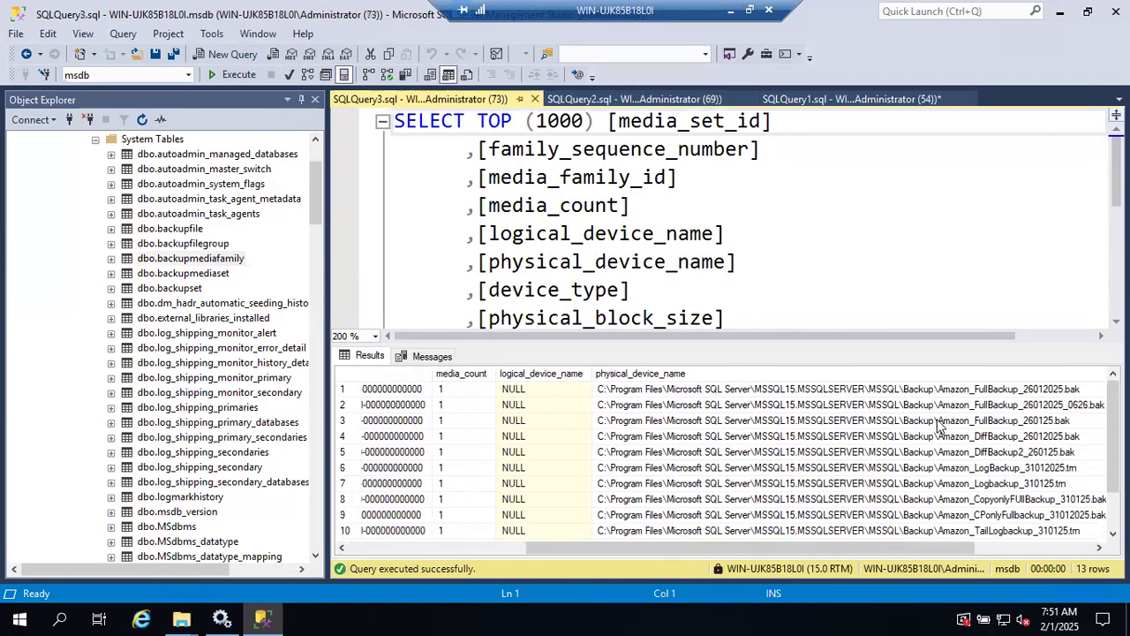
click(619, 393)
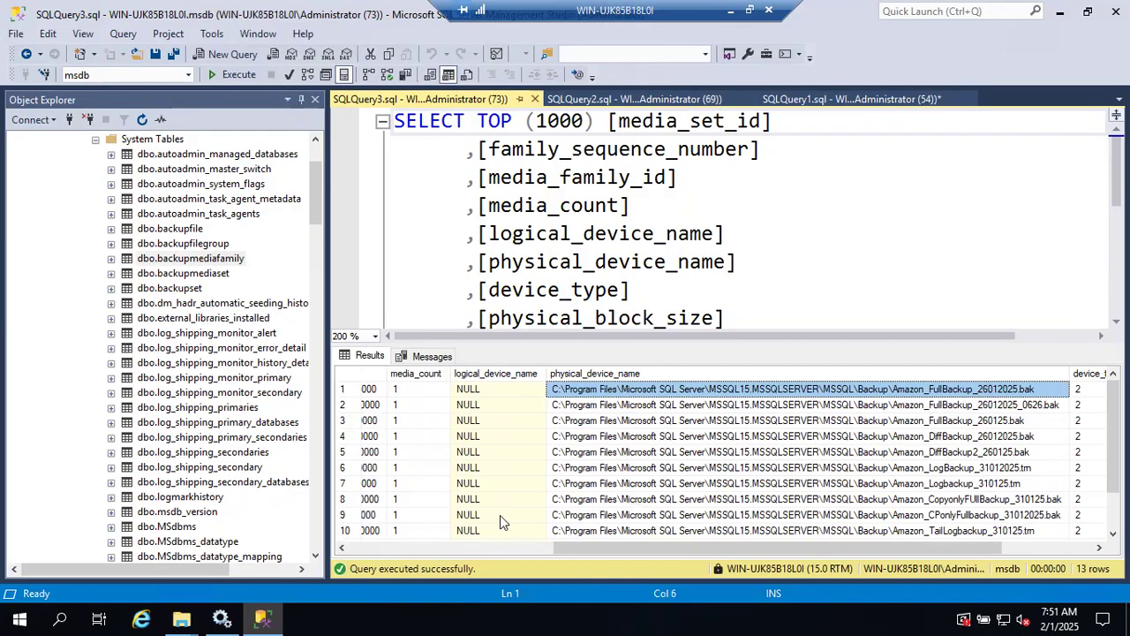
Switch to File Explorer, create a folder named Backups on Local Disk (C:) and open it.
click(188, 616)
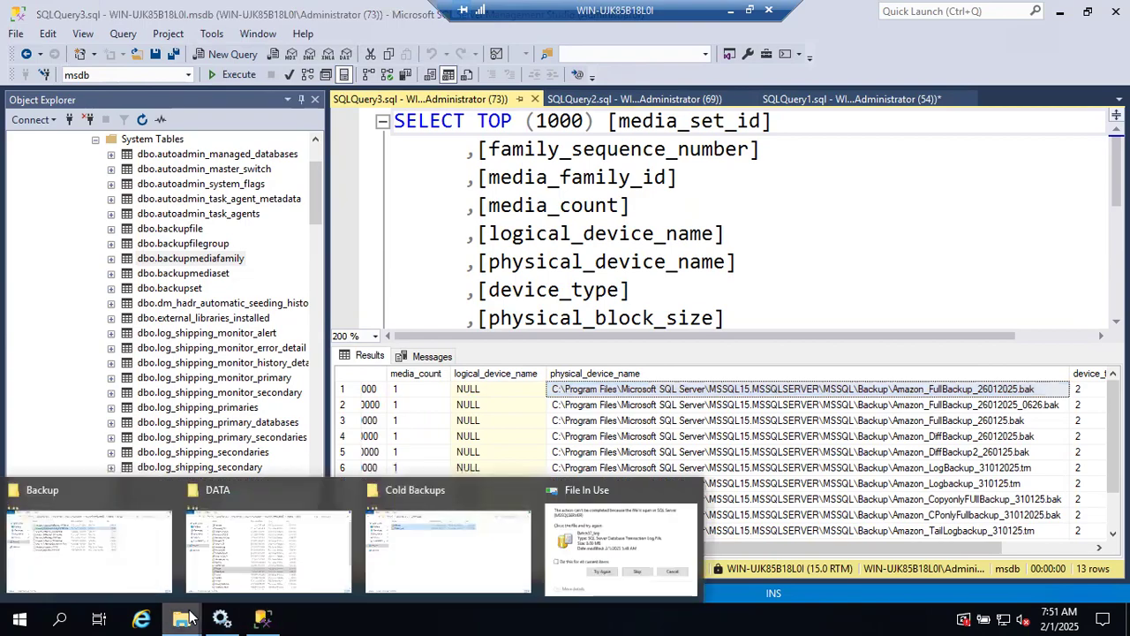
click(147, 566)
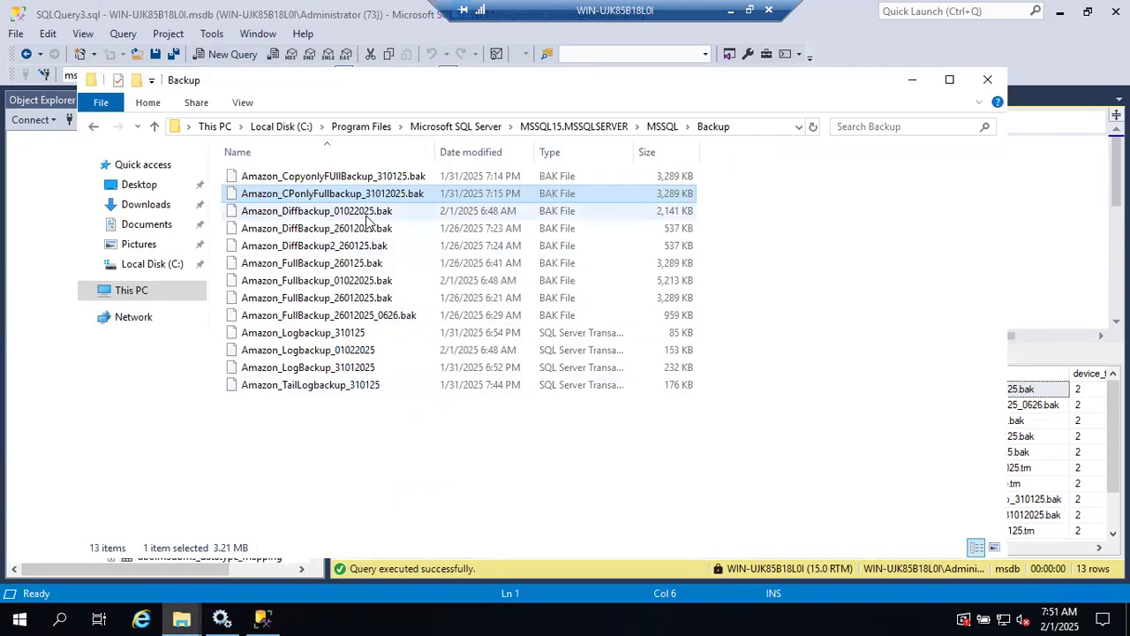
click(132, 290)
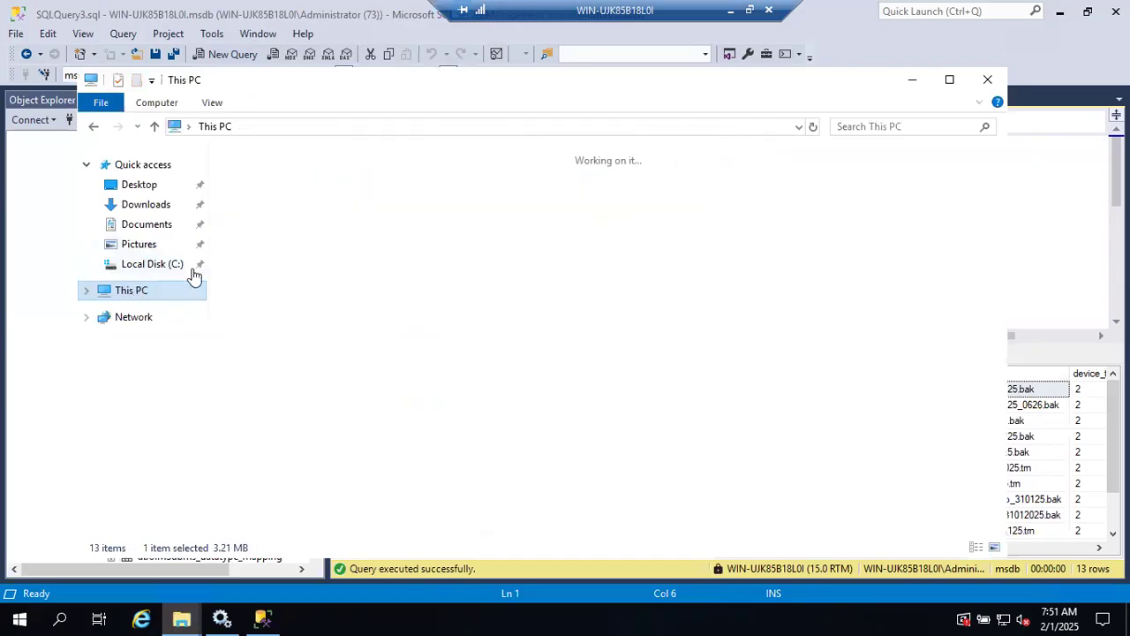
double_click(344, 351)
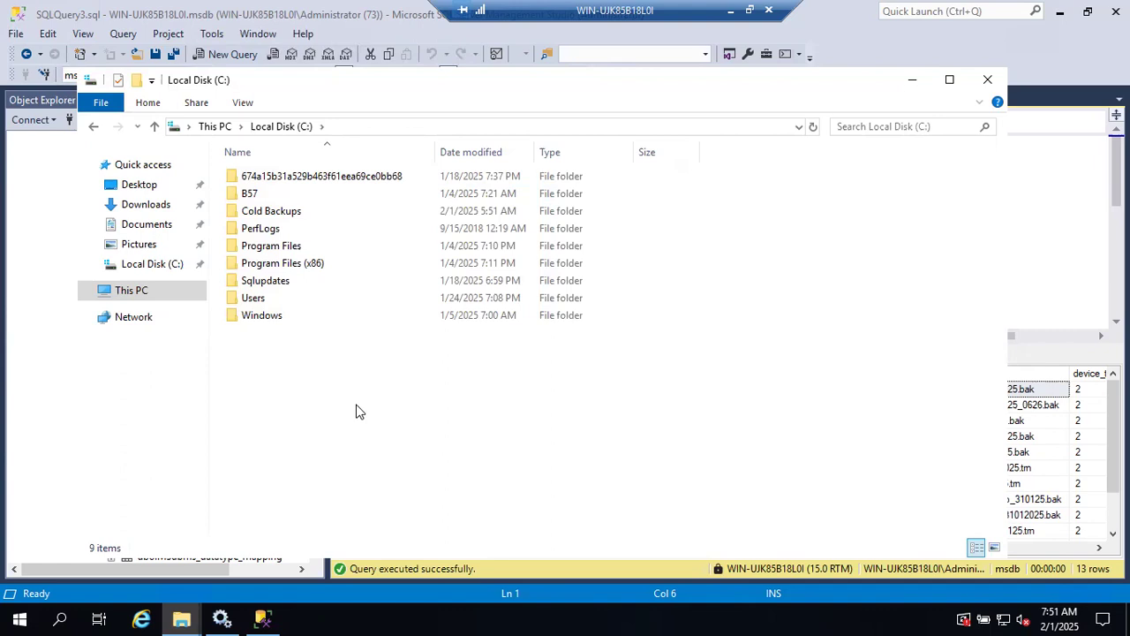
key(ctrl+shift+n)
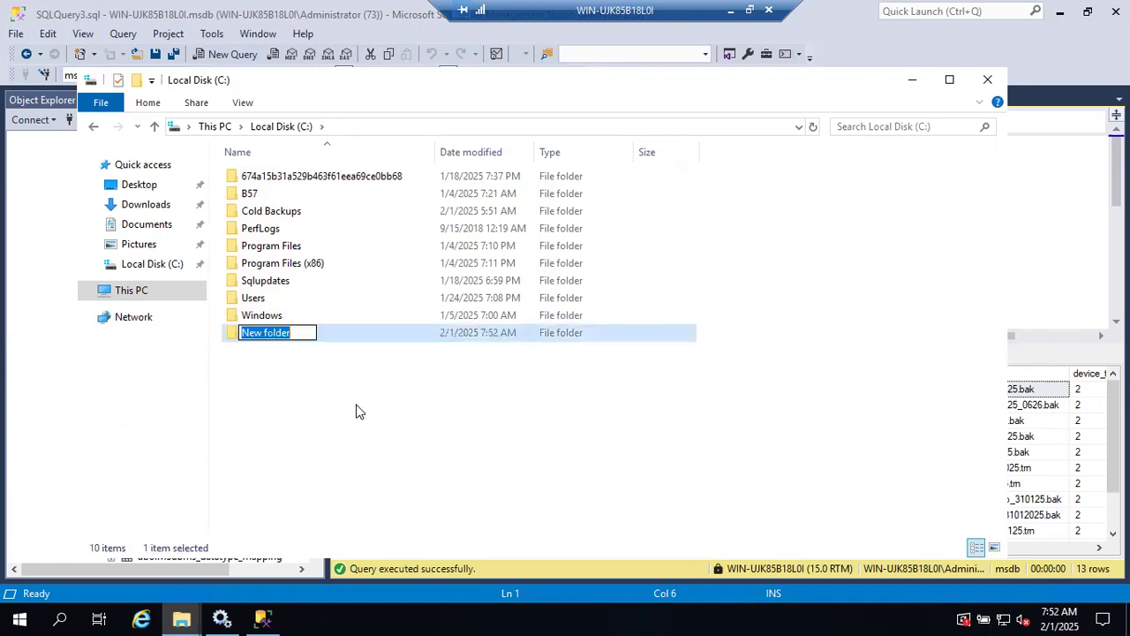
text(Backups)
key(Return)
key(Return)
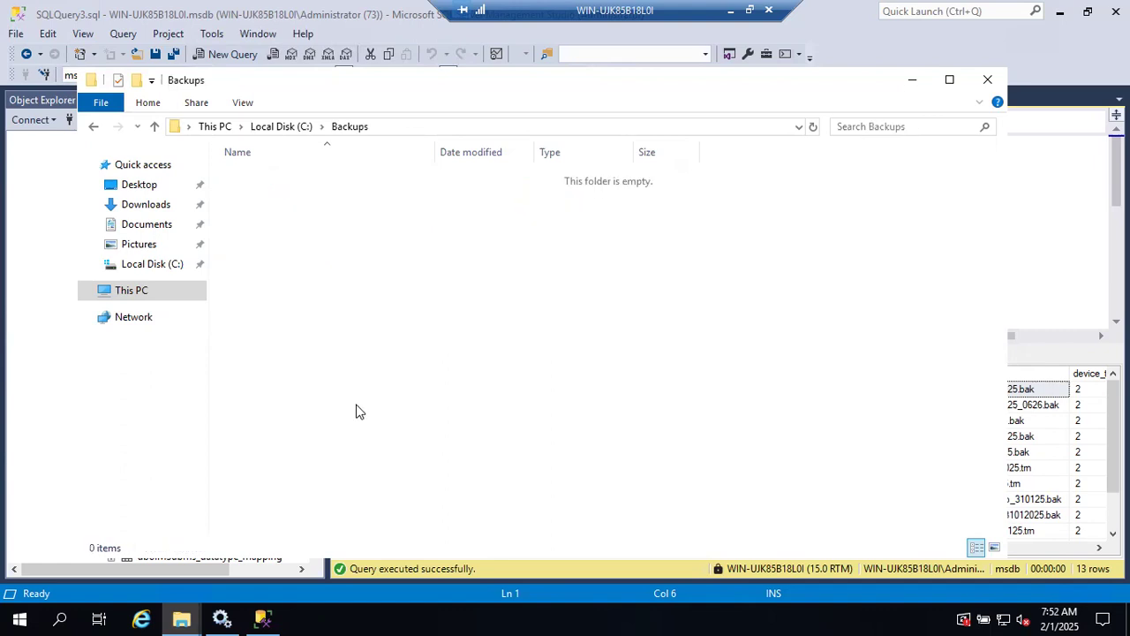
Copy the new folder's path and prefix the file name in the Amazon full backup statement in SQLQuery1 with C:\Backups\.
click(467, 126)
key(ctrl+c)
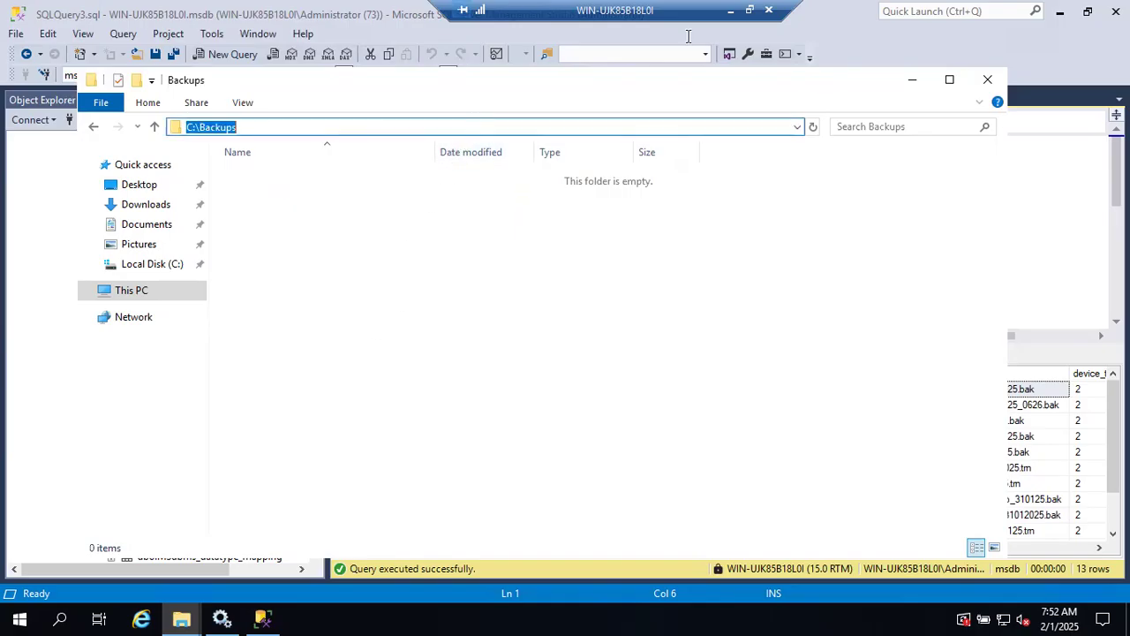
click(912, 80)
click(643, 101)
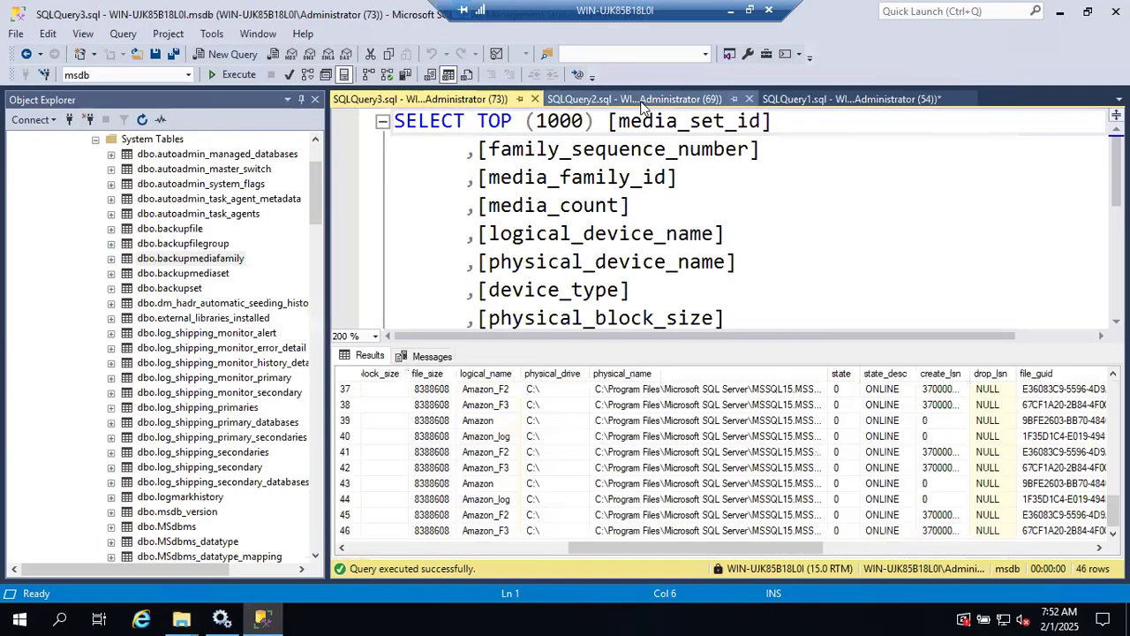
click(799, 99)
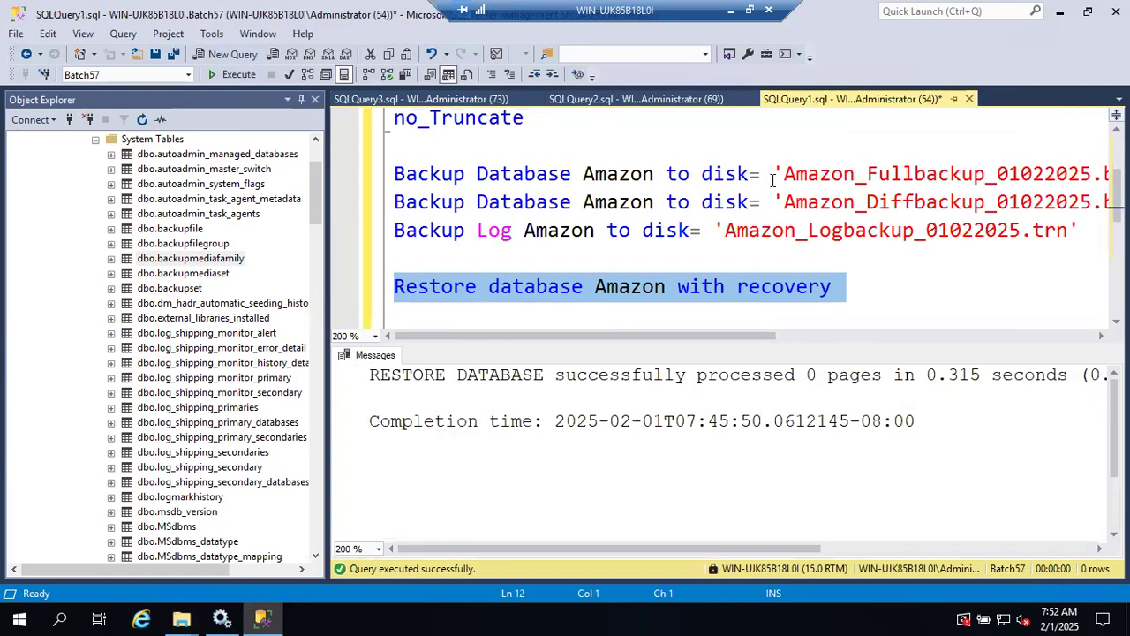
click(784, 173)
key(ctrl+v)
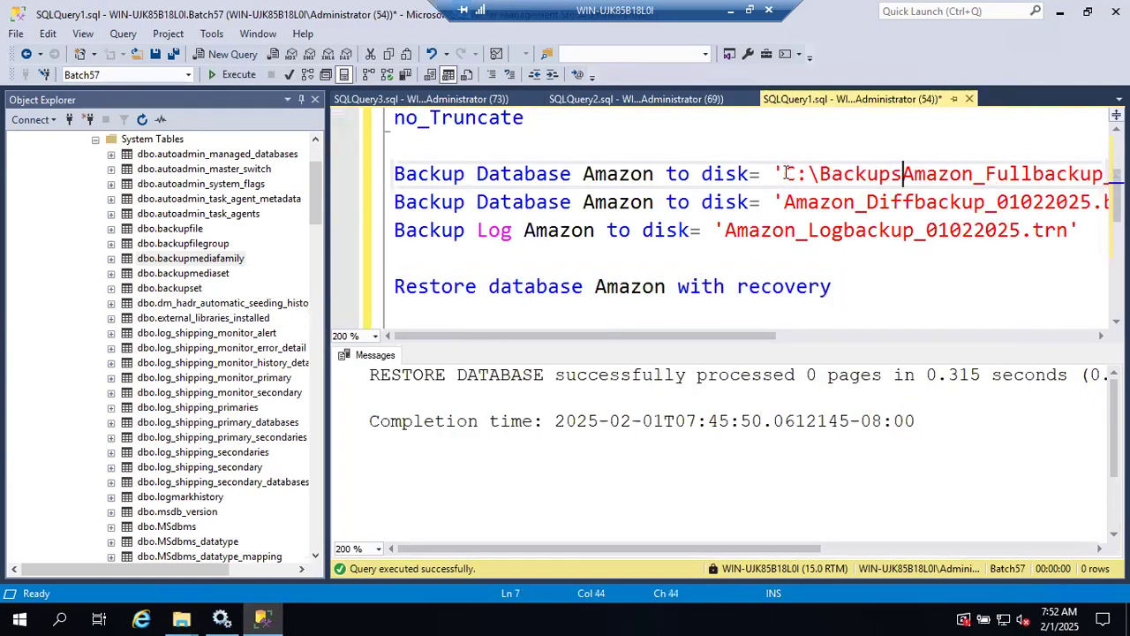
text(\)
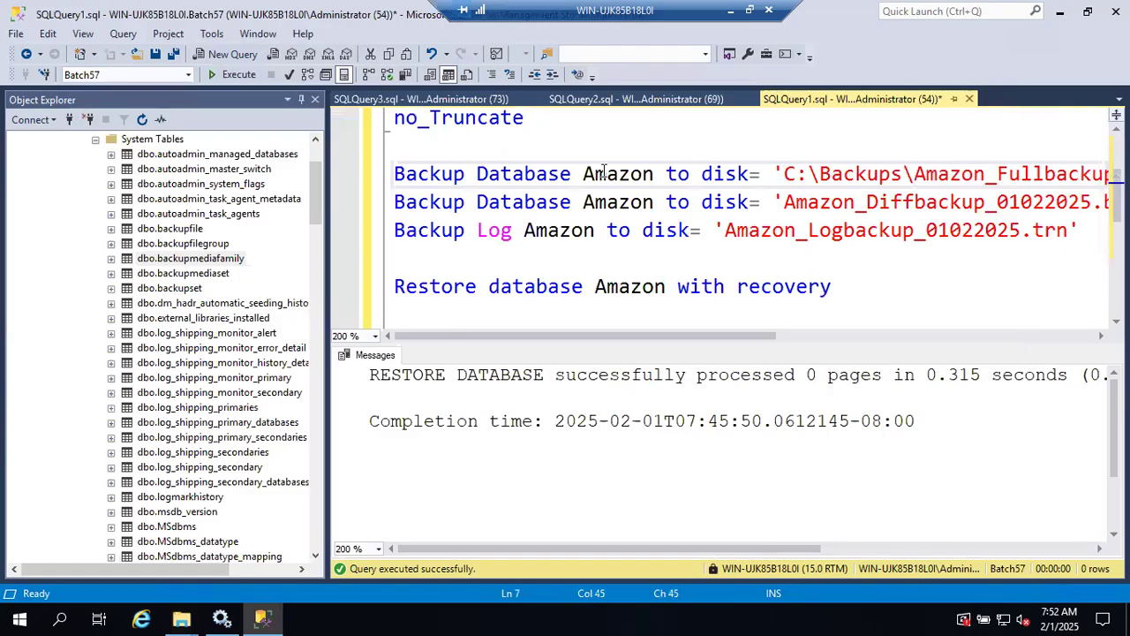
Run only the Amazon full backup statement and check the C:\Backups folder in File Explorer for the backup file.
click(373, 185)
key(F5)
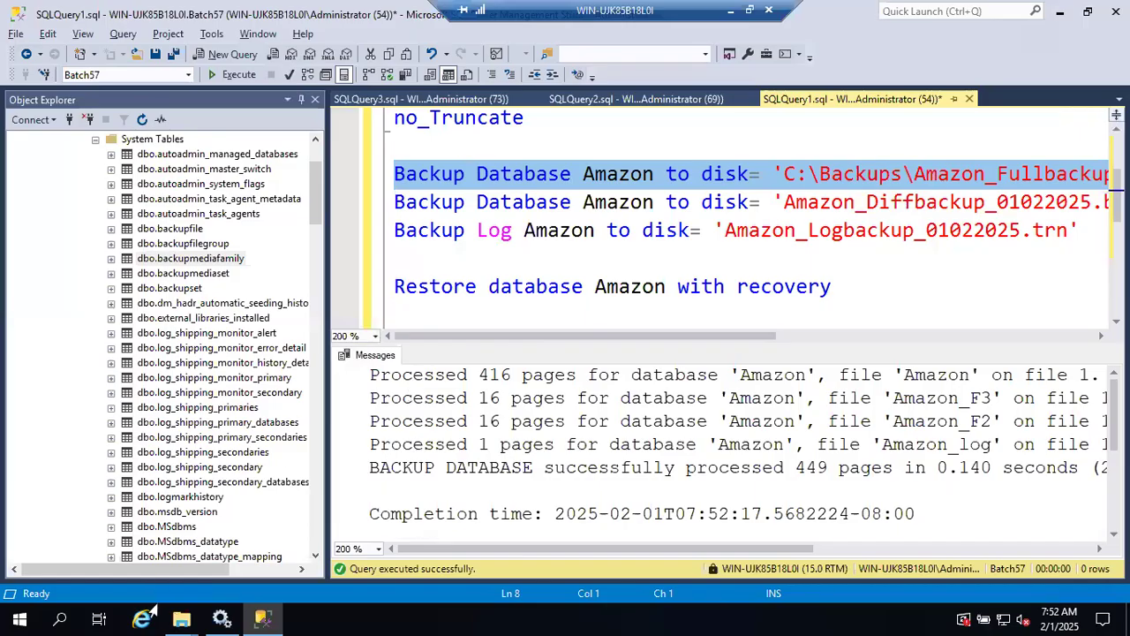
click(176, 620)
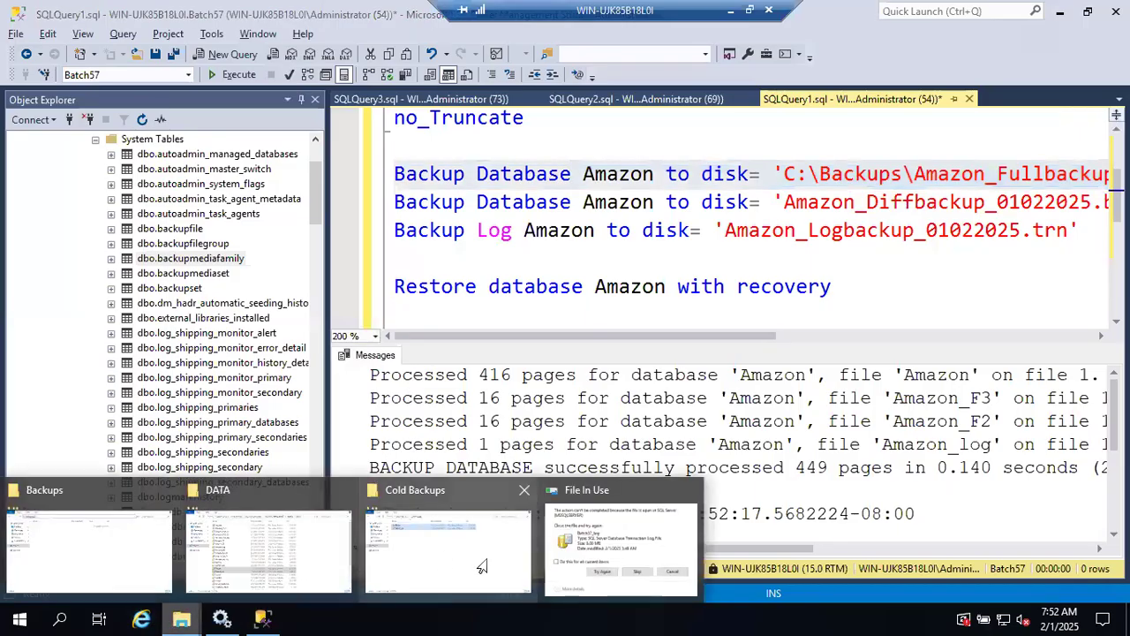
click(124, 537)
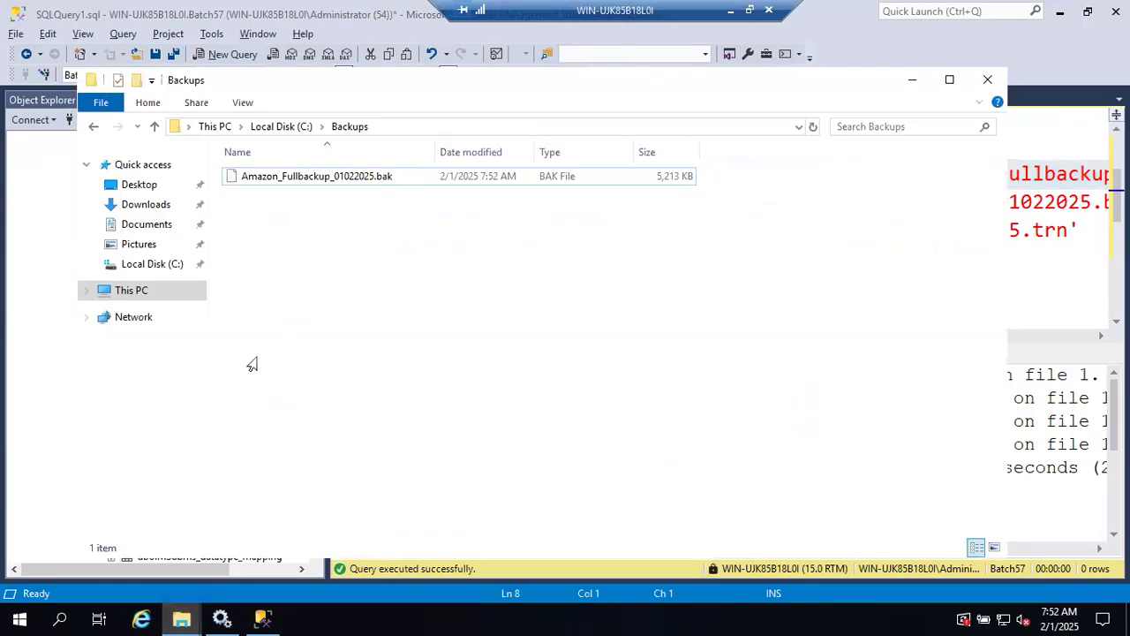
click(335, 183)
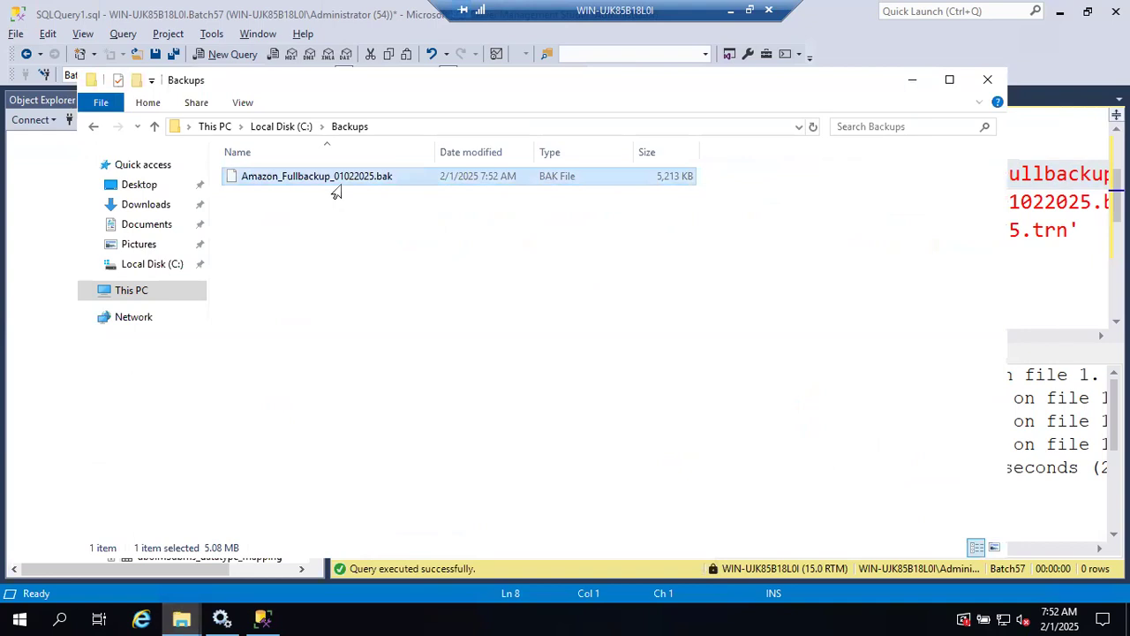
click(909, 81)
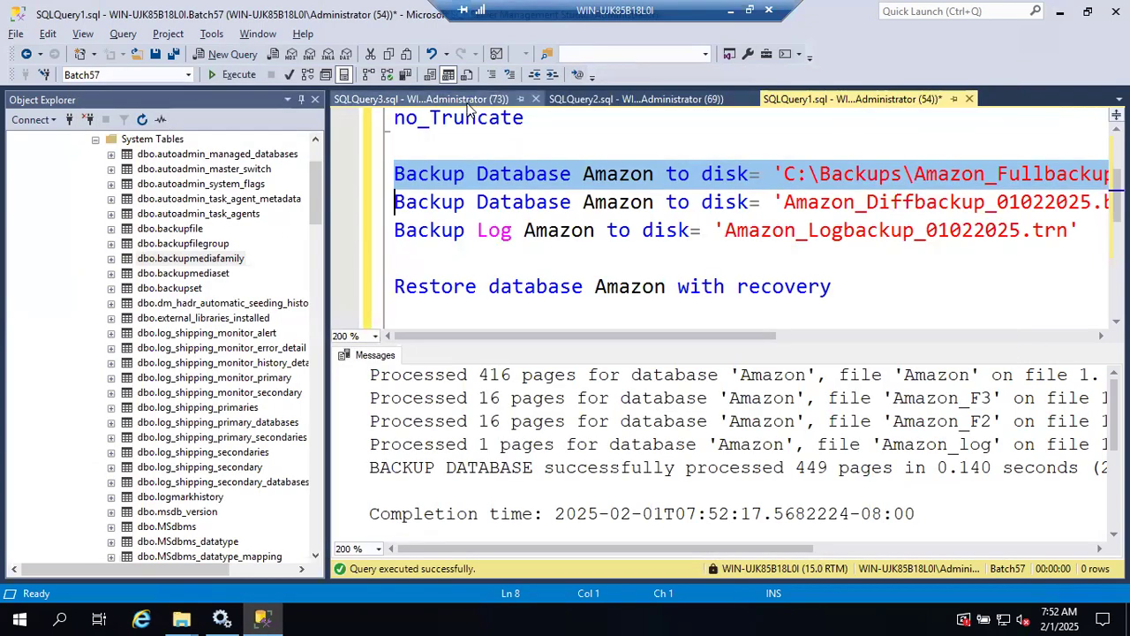
Rerun the dbo.backupmediafamily query in SQLQuery3 and examine the last row's physical device name.
click(468, 102)
click(537, 262)
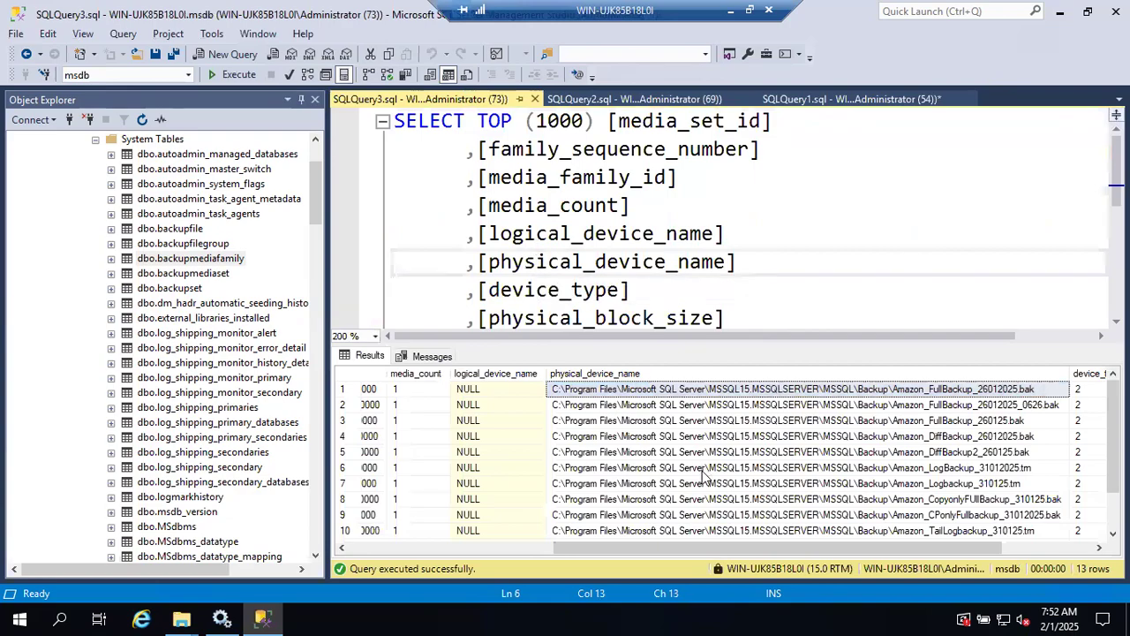
scroll(687, 511, down, 1)
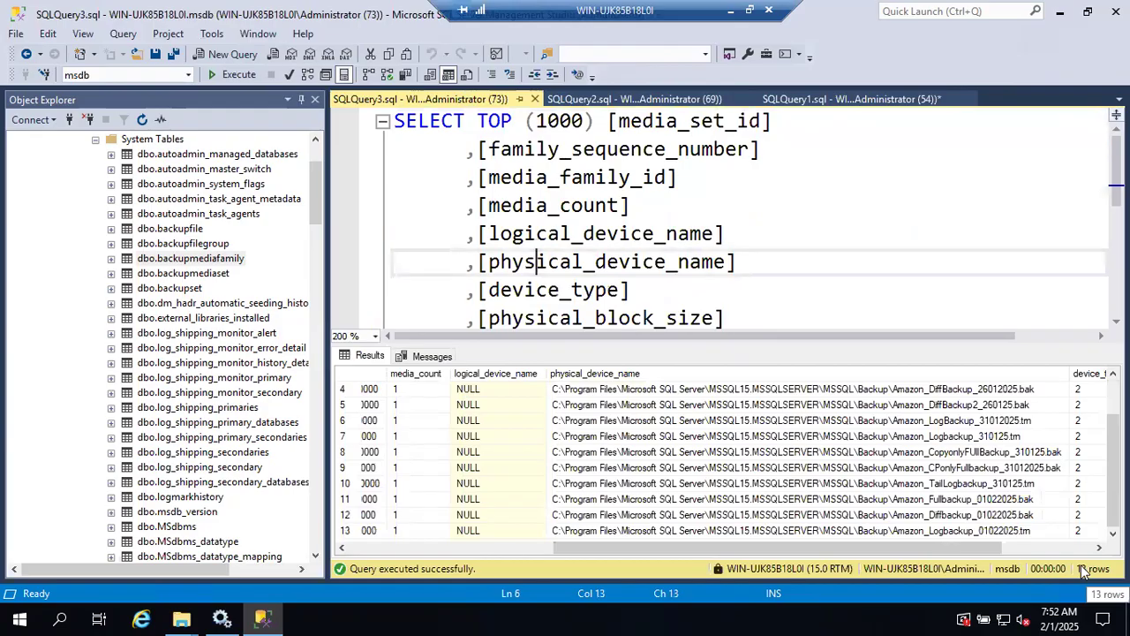
click(925, 272)
key(F5)
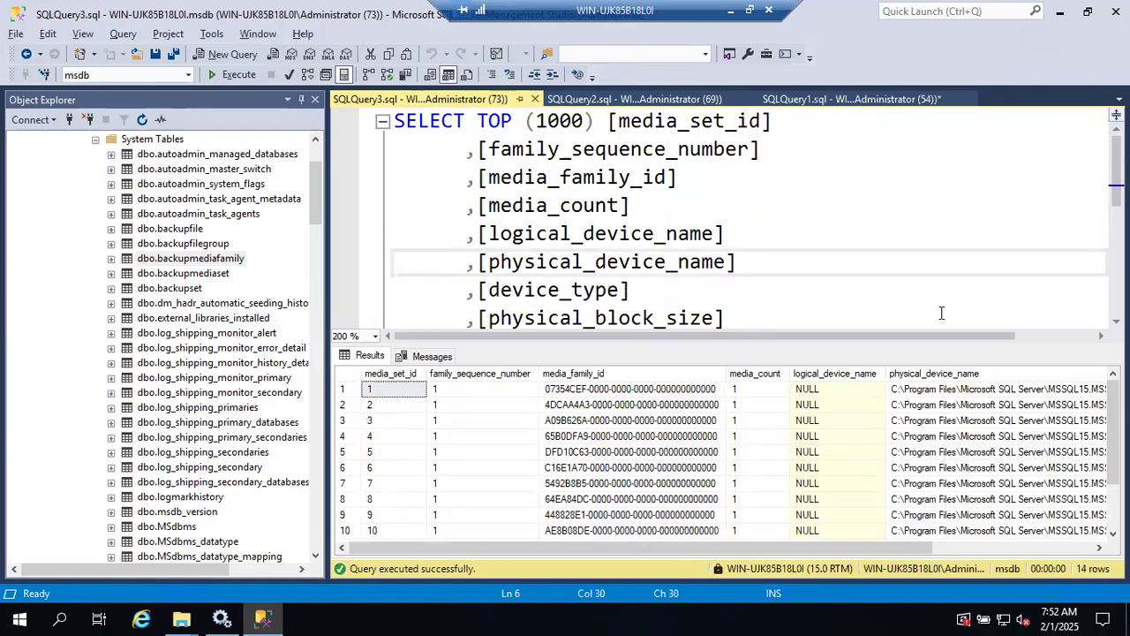
scroll(828, 459, down, 2)
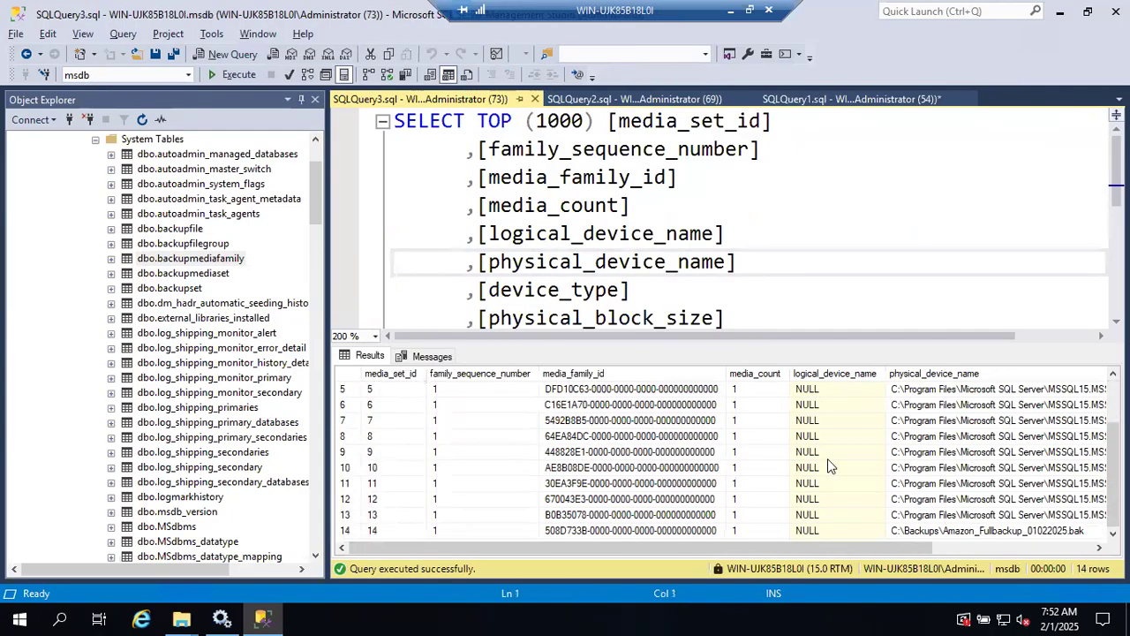
click(346, 530)
scroll(618, 504, right, 5)
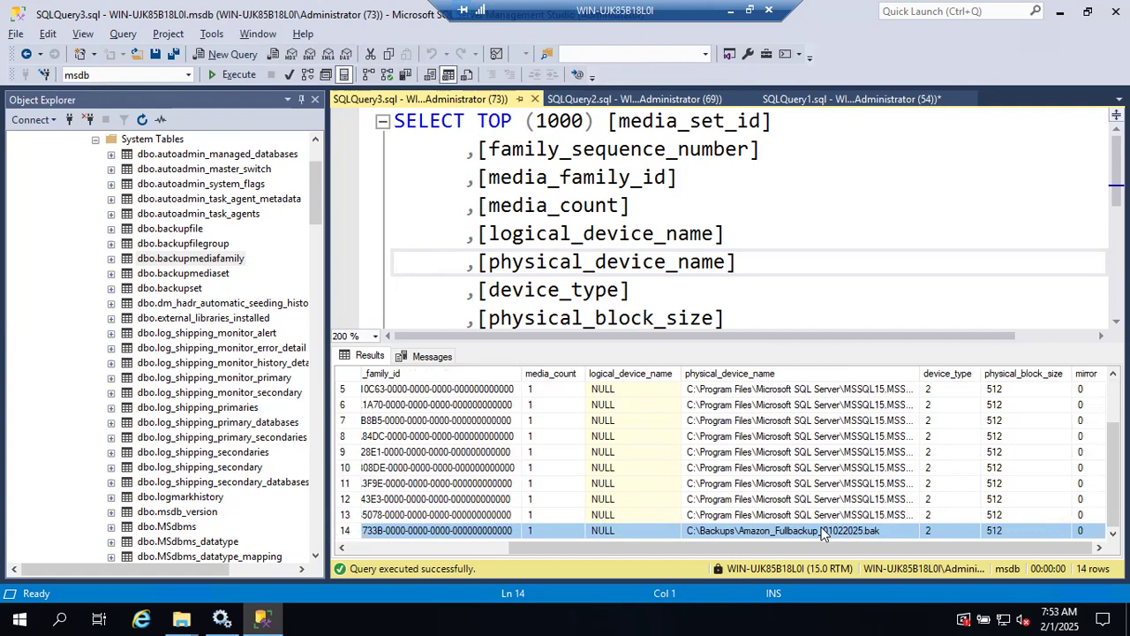
right_click(197, 279)
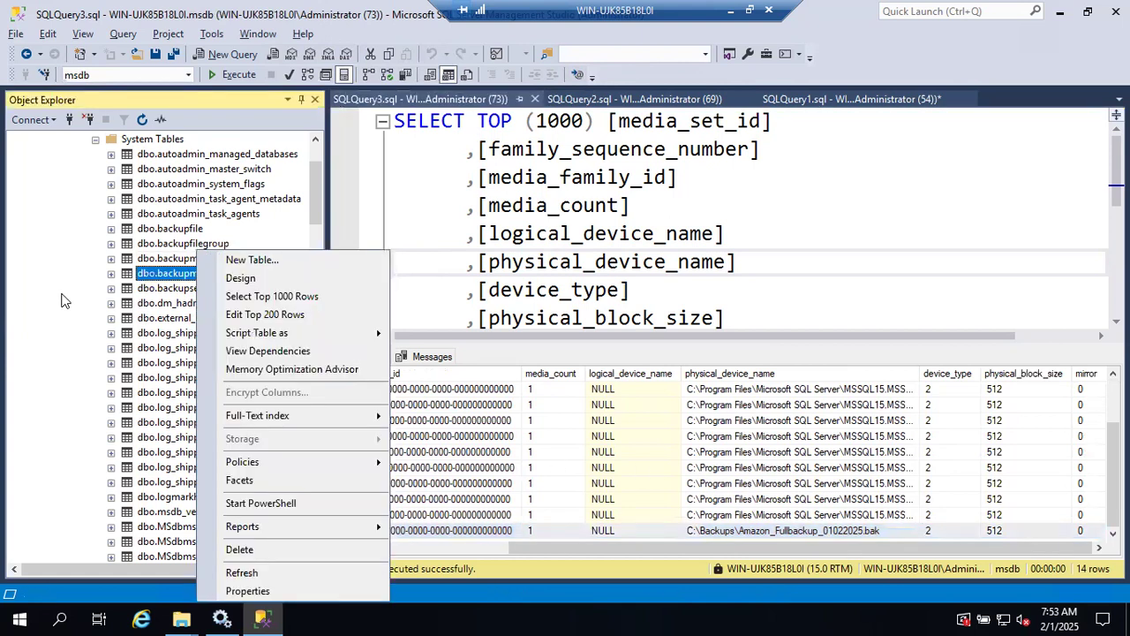
click(55, 302)
click(180, 259)
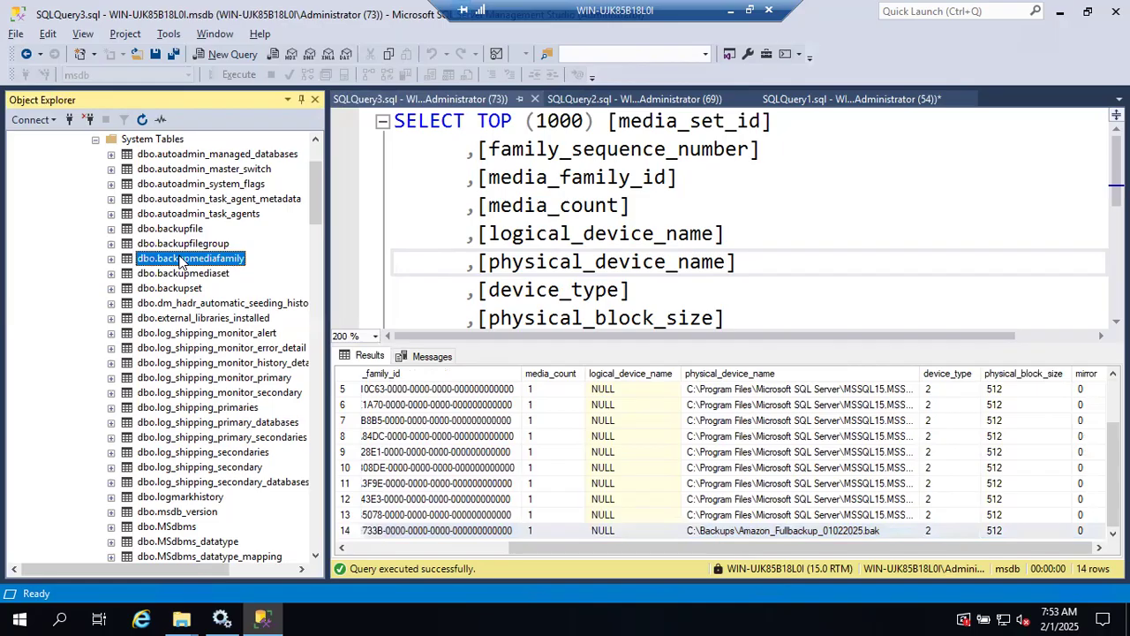
Select the top 1000 rows of dbo.backupset and examine its expiration date, user name, LSN and backup date columns.
right_click(169, 290)
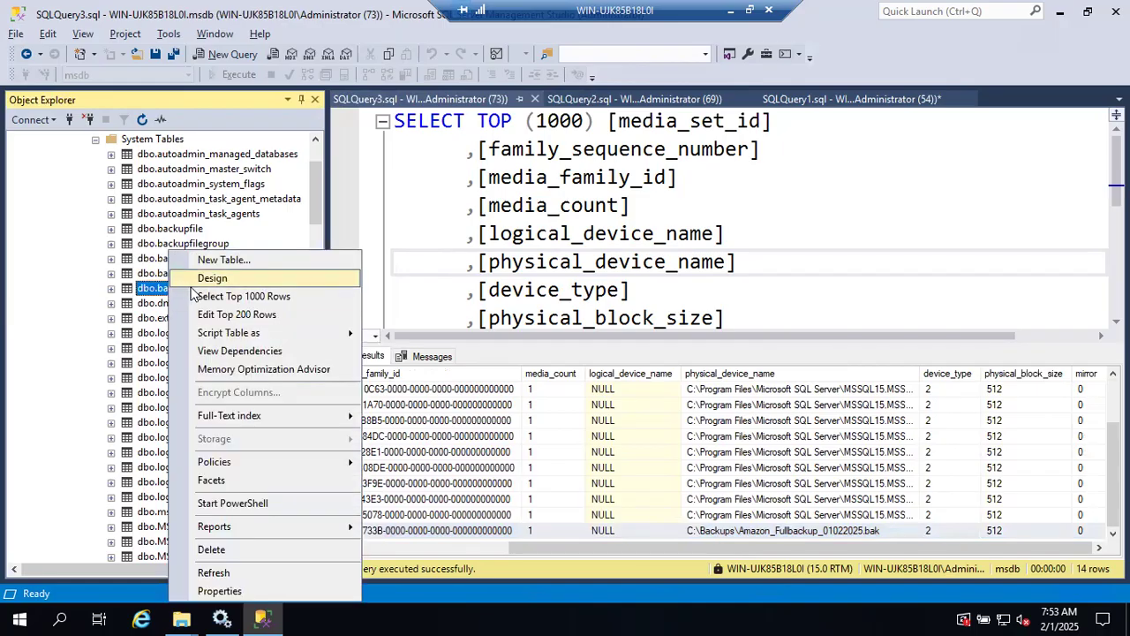
click(201, 296)
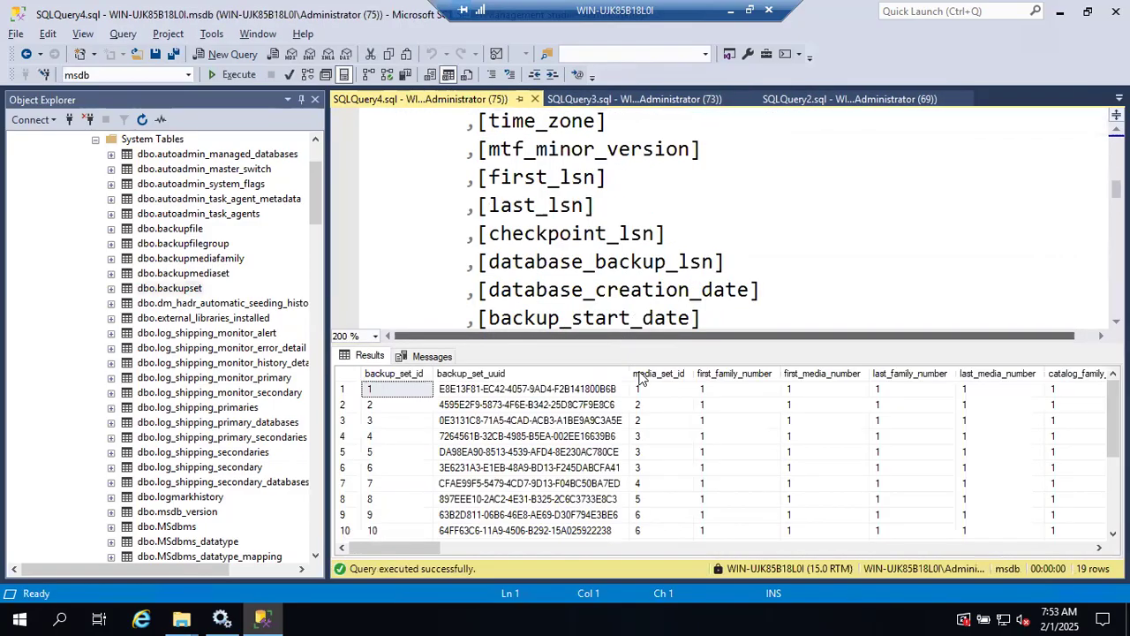
scroll(776, 450, right, 5)
scroll(776, 450, right, 8)
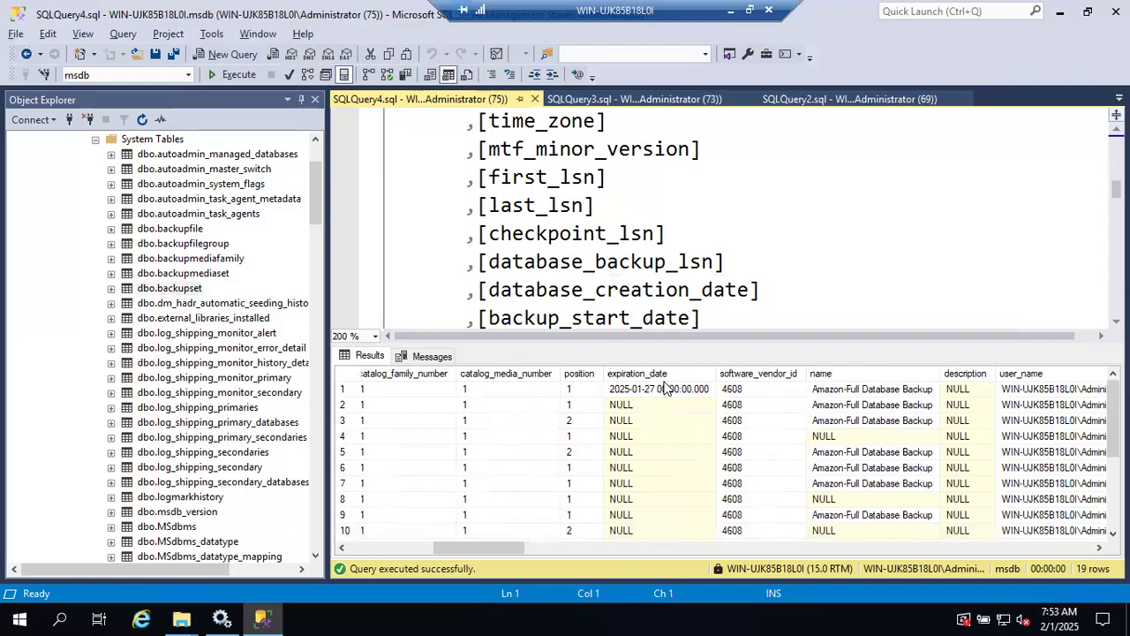
click(662, 390)
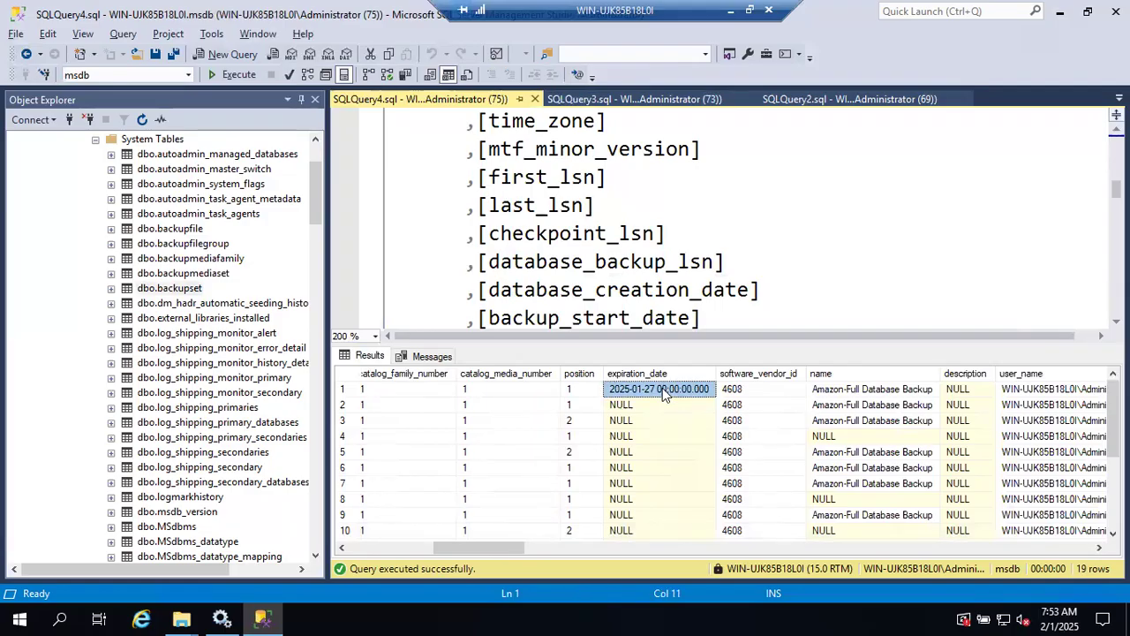
scroll(840, 462, right, 2)
scroll(840, 461, right, 6)
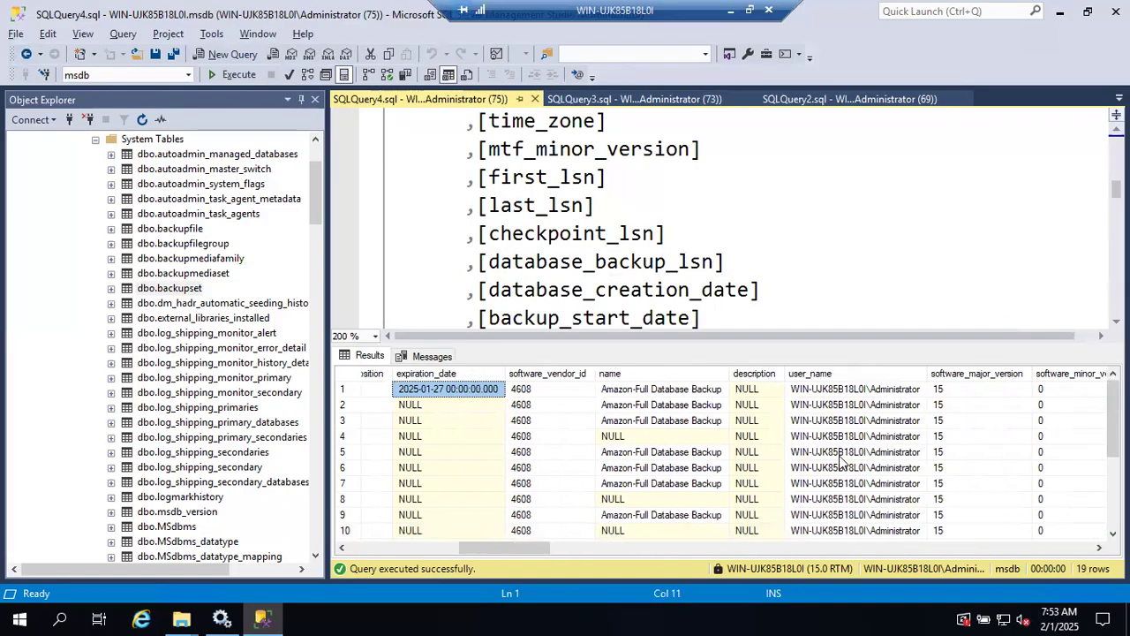
scroll(841, 461, right, 6)
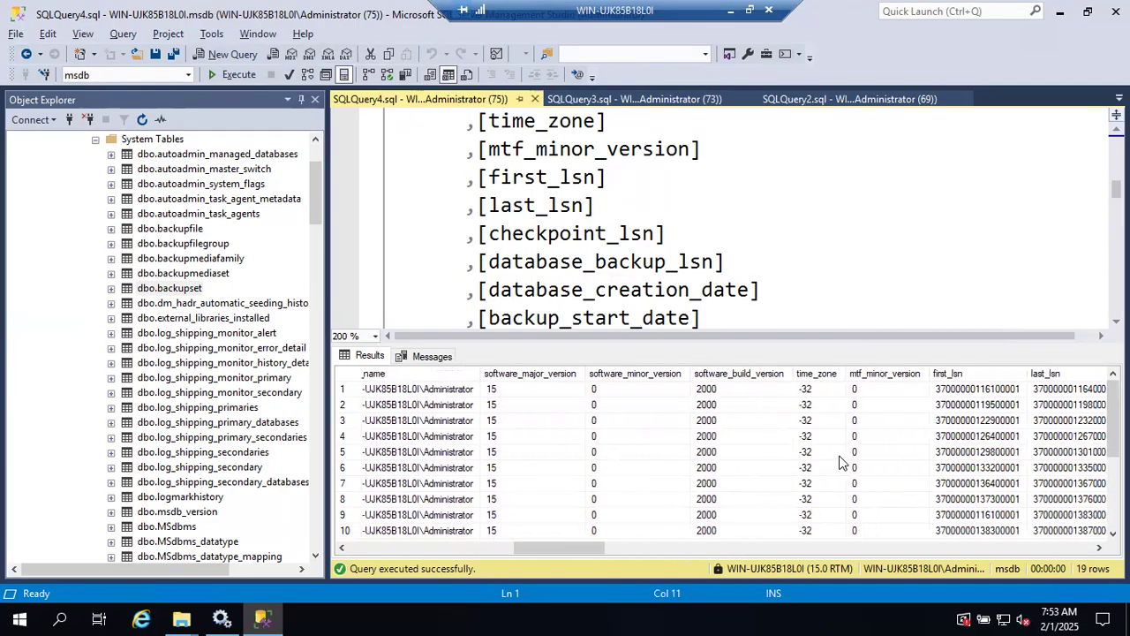
scroll(840, 462, right, 5)
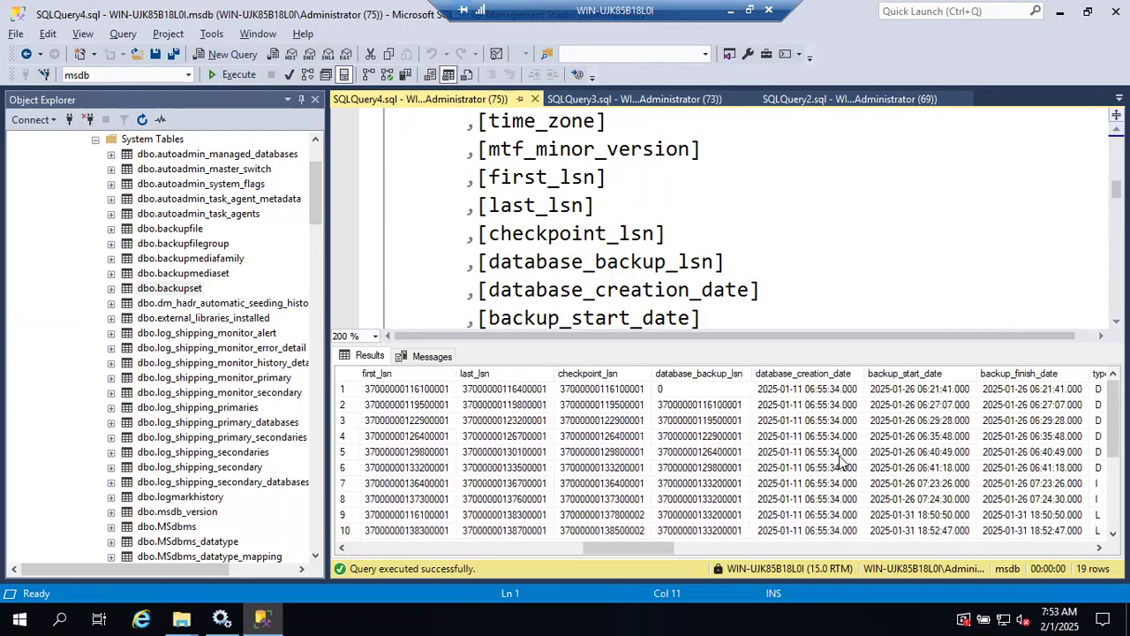
Examine the backup type column across all rows of the dbo.backupset results.
scroll(840, 461, down, 1)
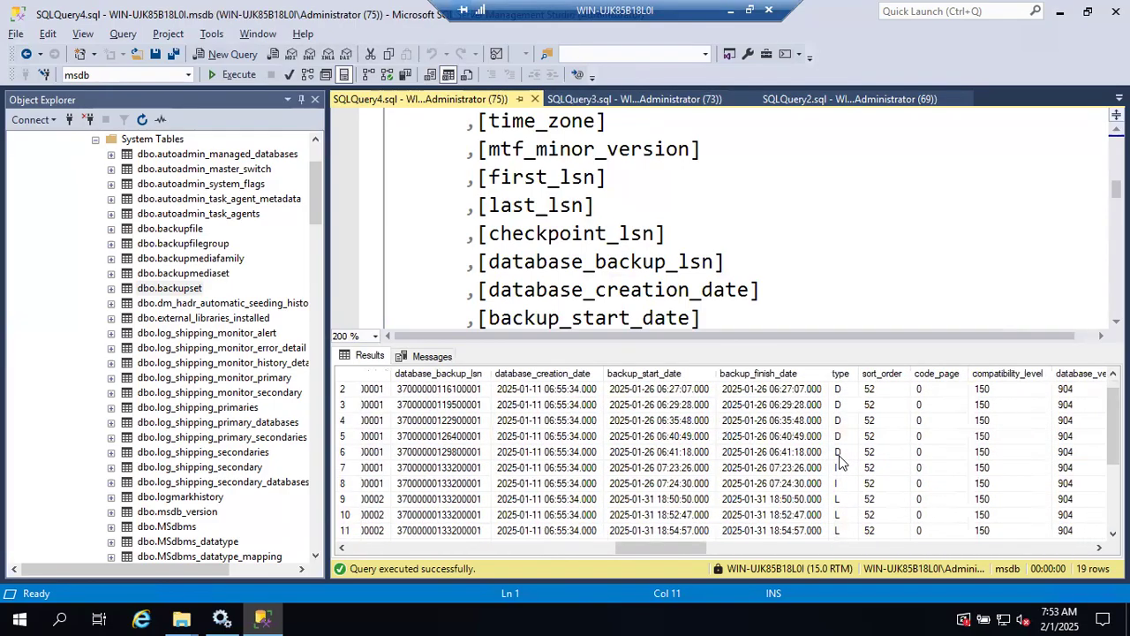
click(840, 375)
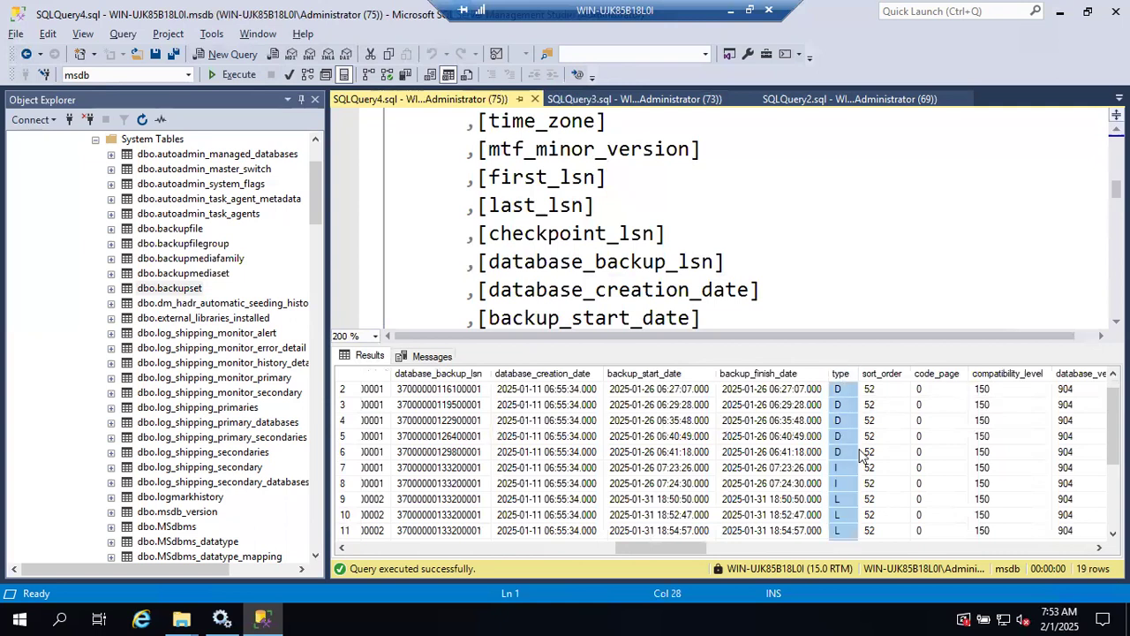
scroll(919, 503, down, 3)
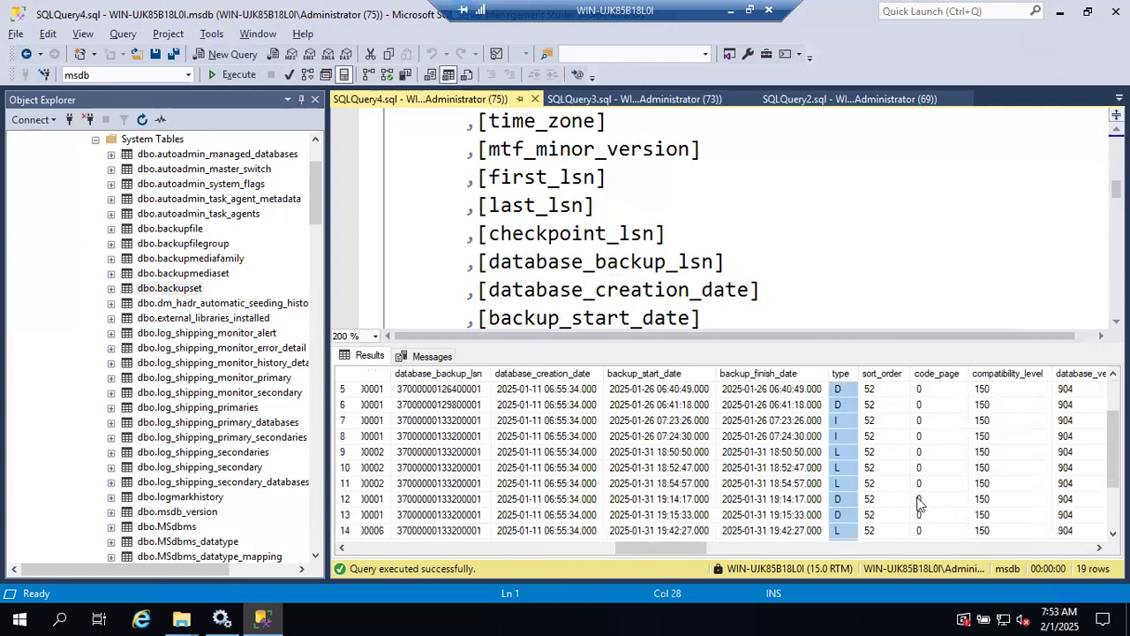
scroll(918, 504, down, 5)
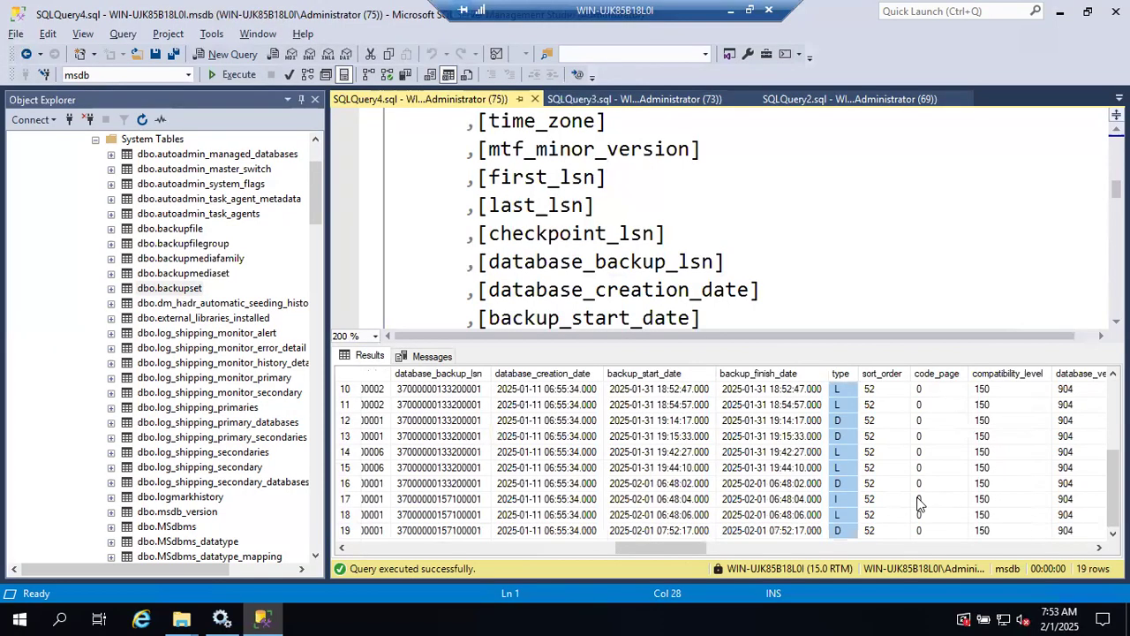
scroll(919, 503, up, 3)
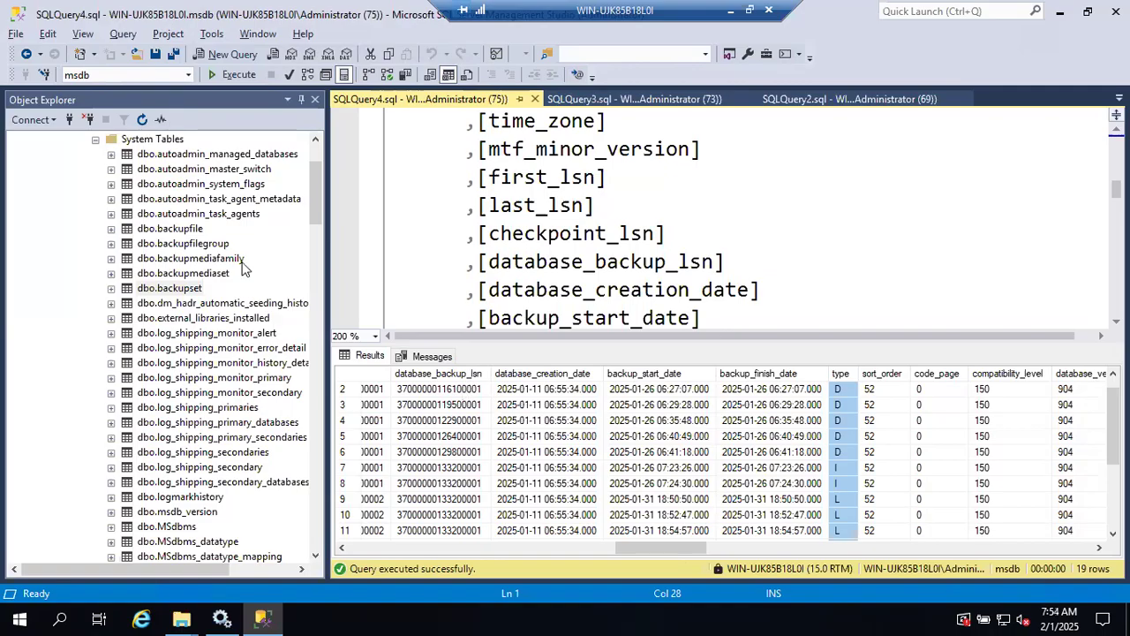
Collapse the msdb database in Object Explorer and expand it again down to its System Tables.
click(96, 139)
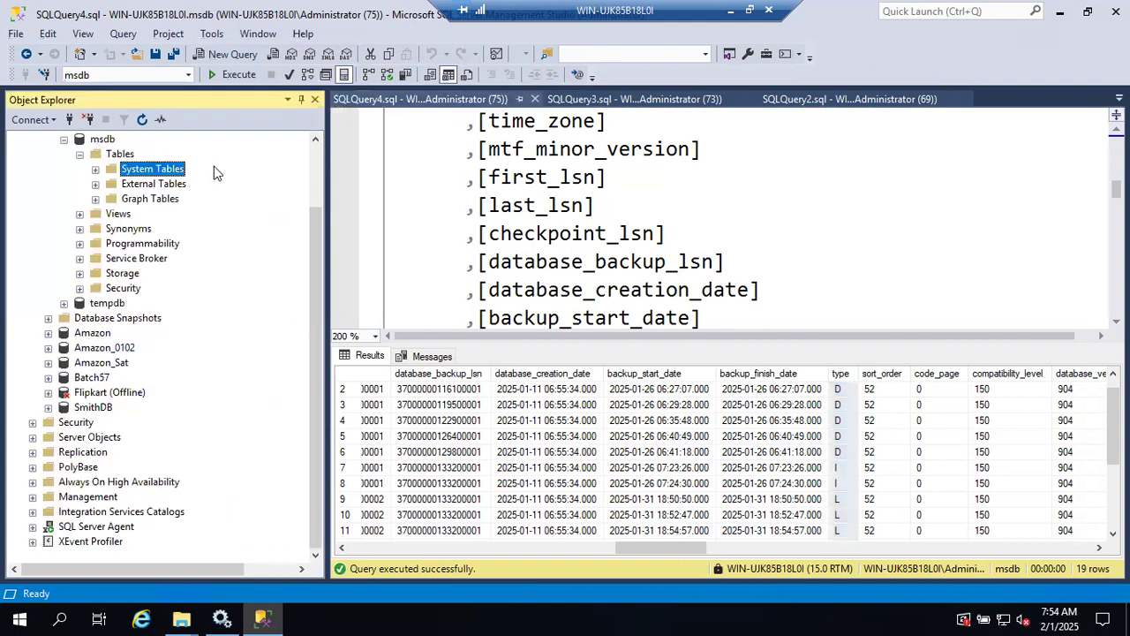
scroll(221, 236, up, 2)
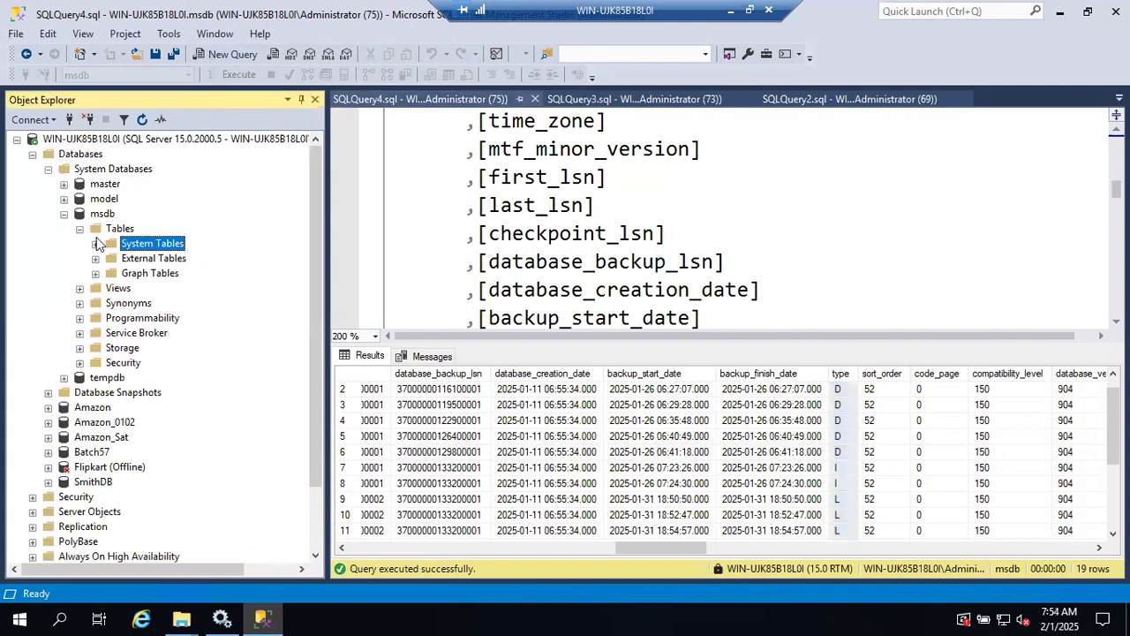
click(79, 230)
click(63, 215)
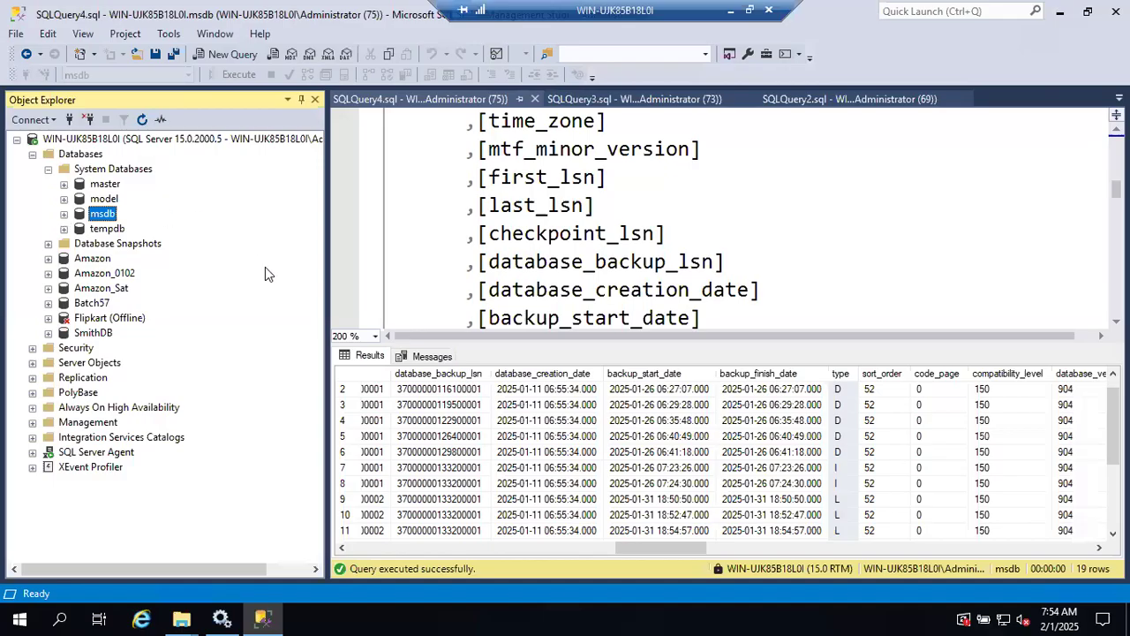
click(63, 214)
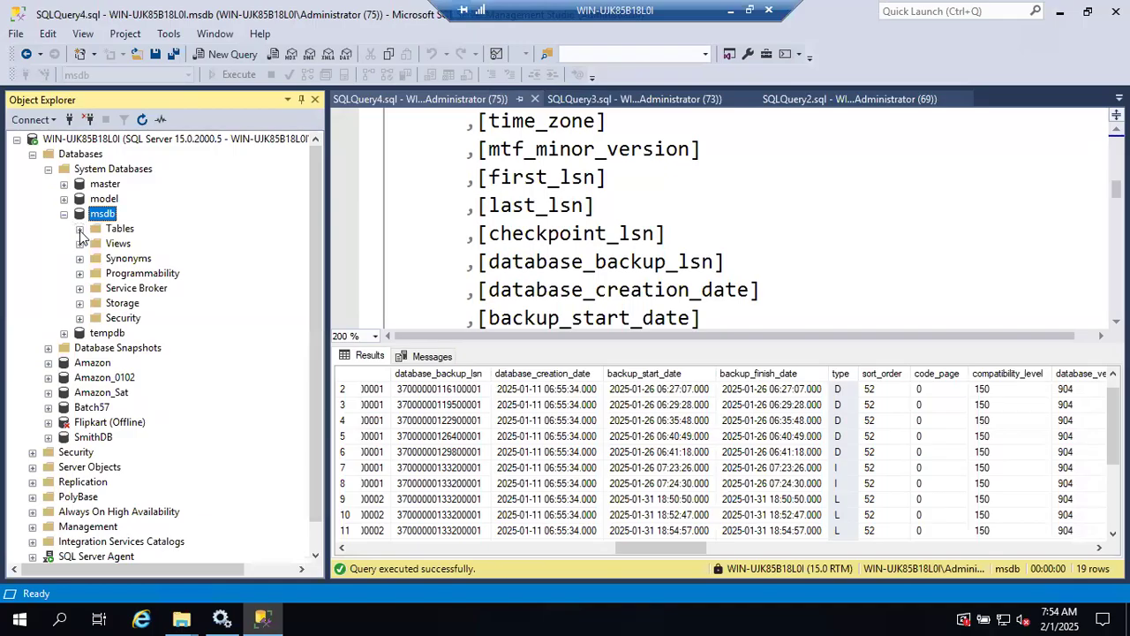
click(79, 230)
click(96, 244)
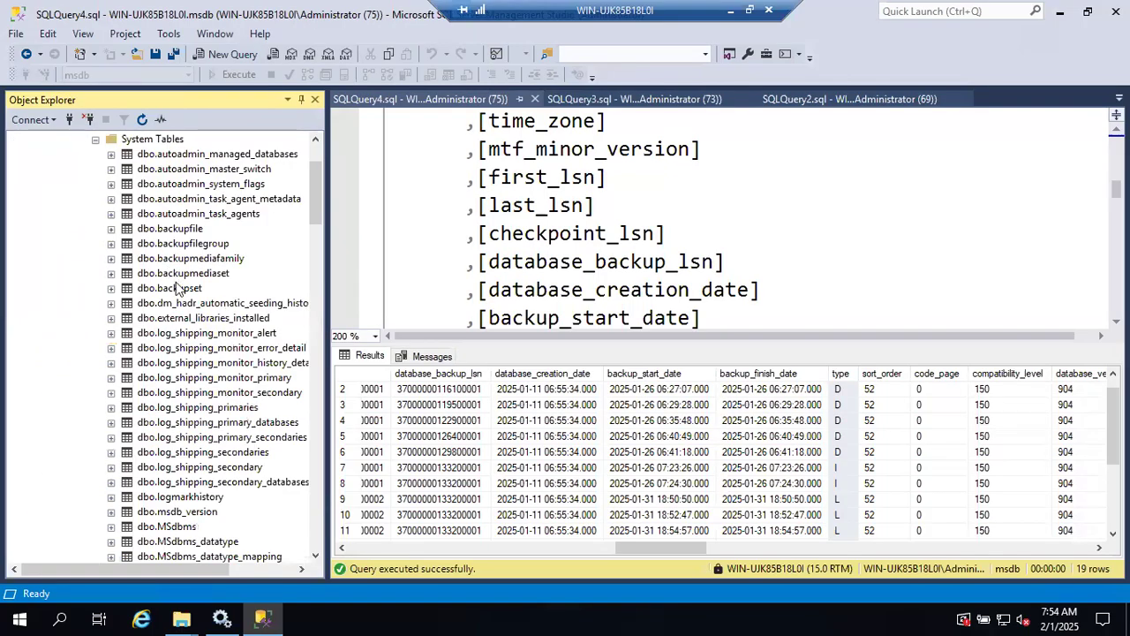
Locate the restore tables among msdb's System Tables and select the top 1000 rows of dbo.restorehistory.
scroll(190, 421, down, 6)
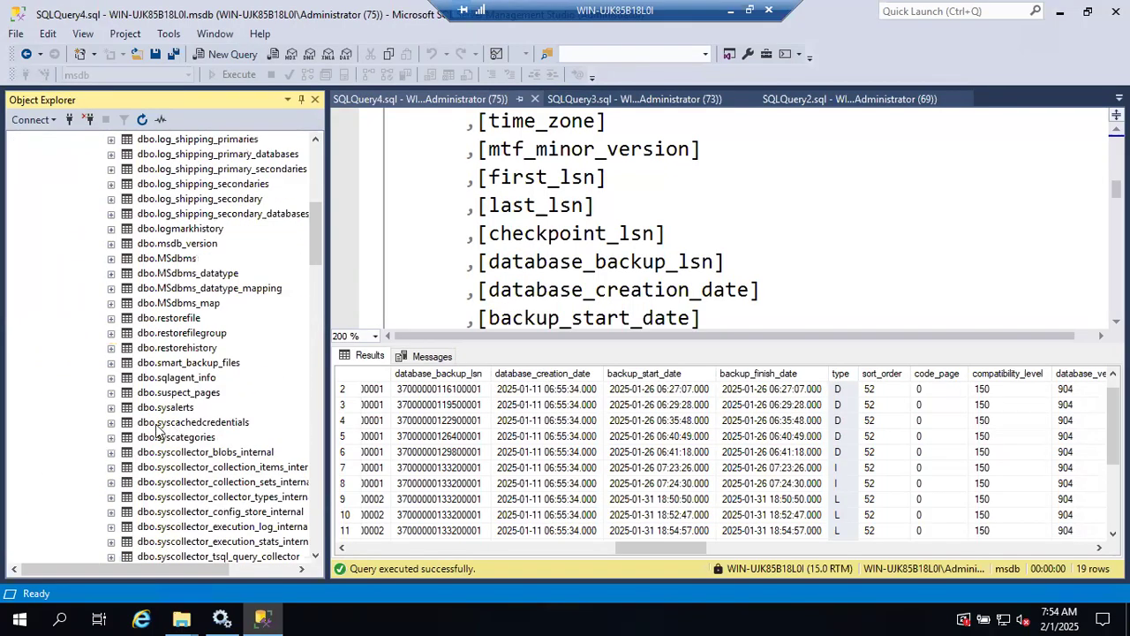
click(172, 320)
click(176, 334)
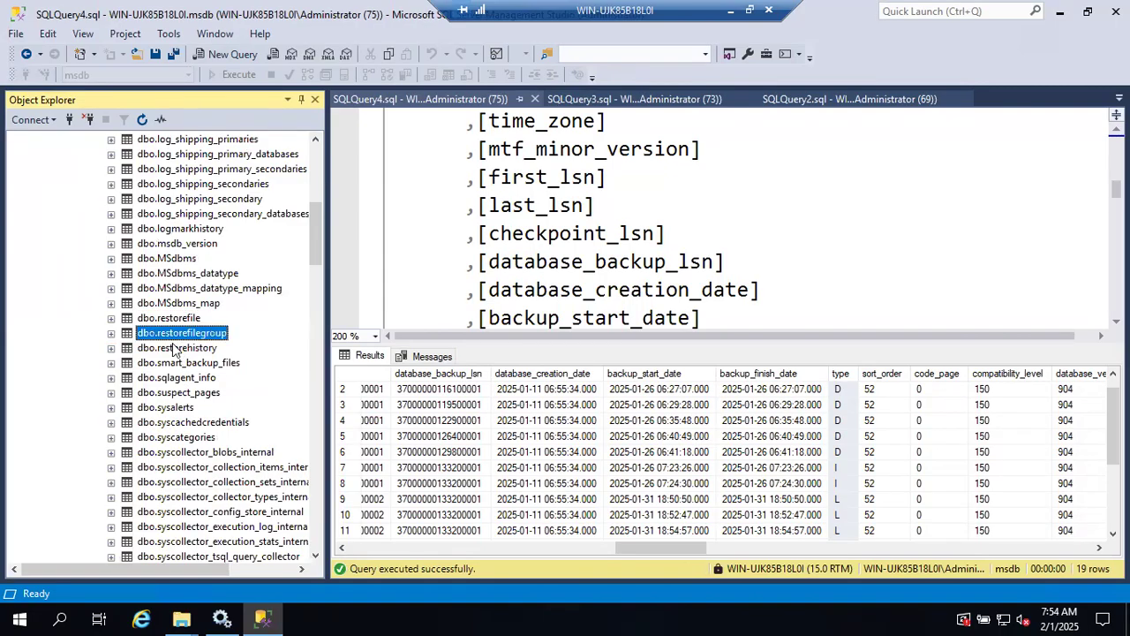
right_click(174, 350)
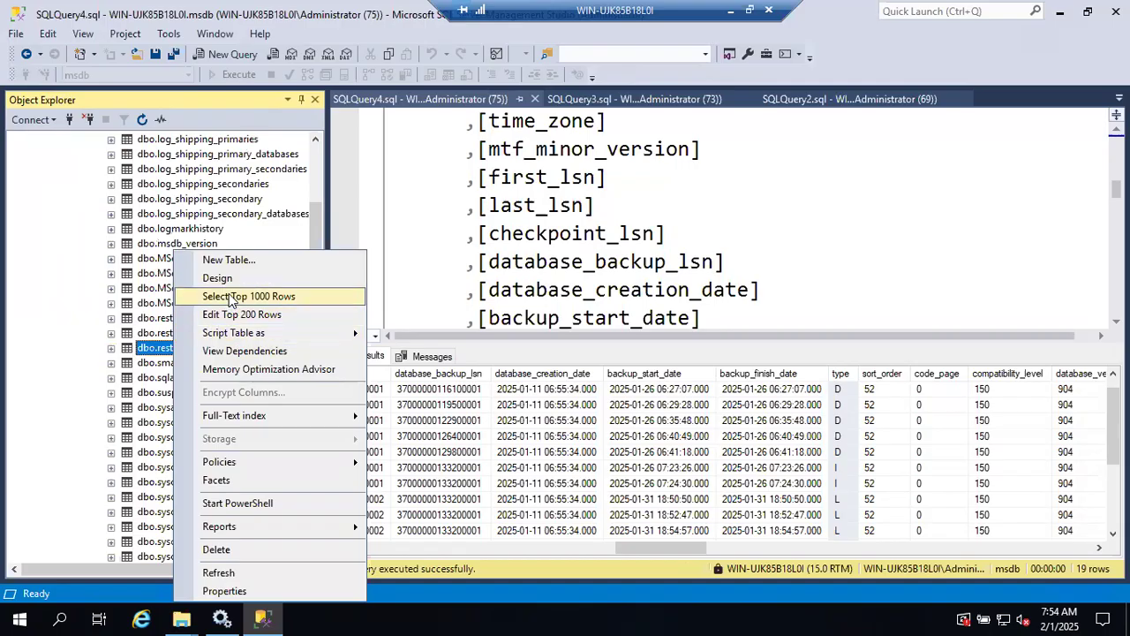
click(231, 297)
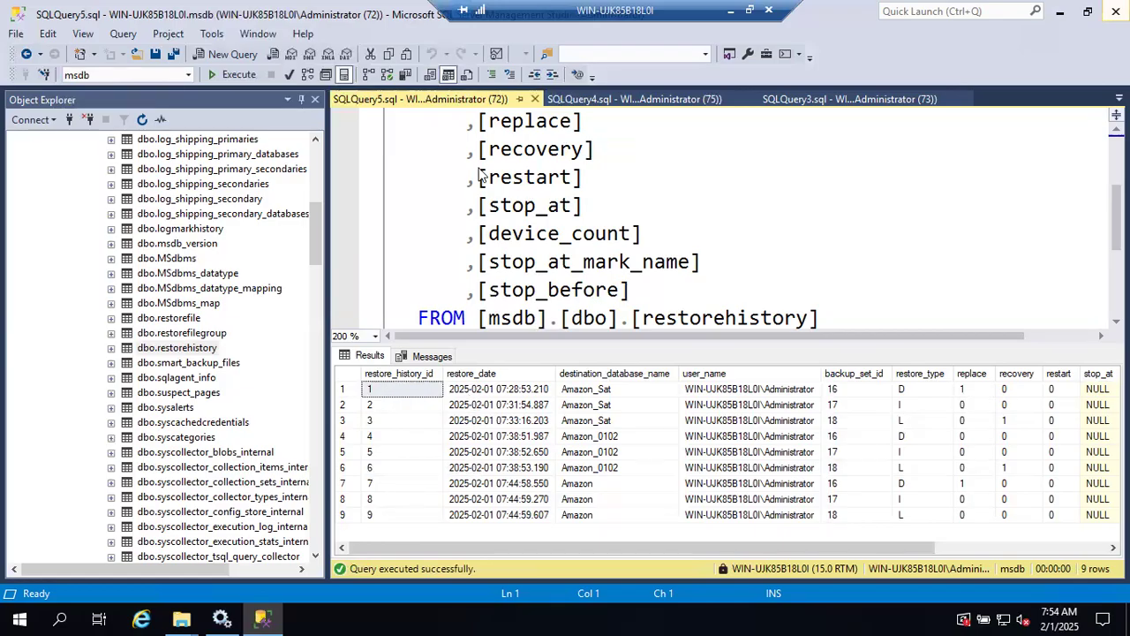
Review the dbo.backupset results in SQLQuery4 and the dbo.backupmediafamily results in SQLQuery3 again.
click(656, 99)
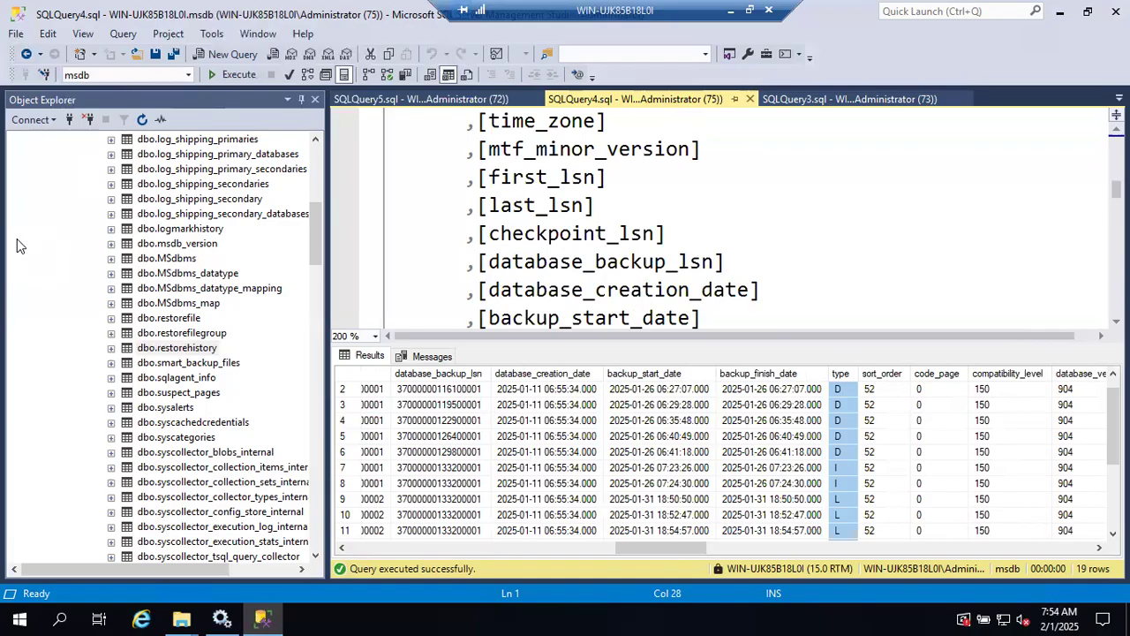
click(781, 104)
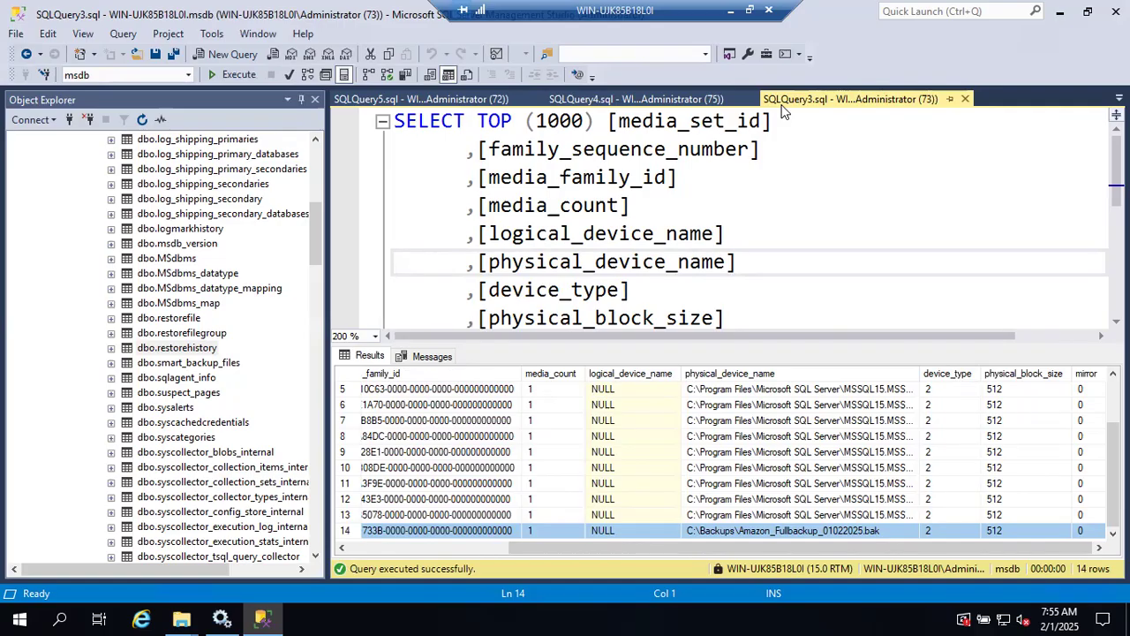
scroll(210, 235, up, 2)
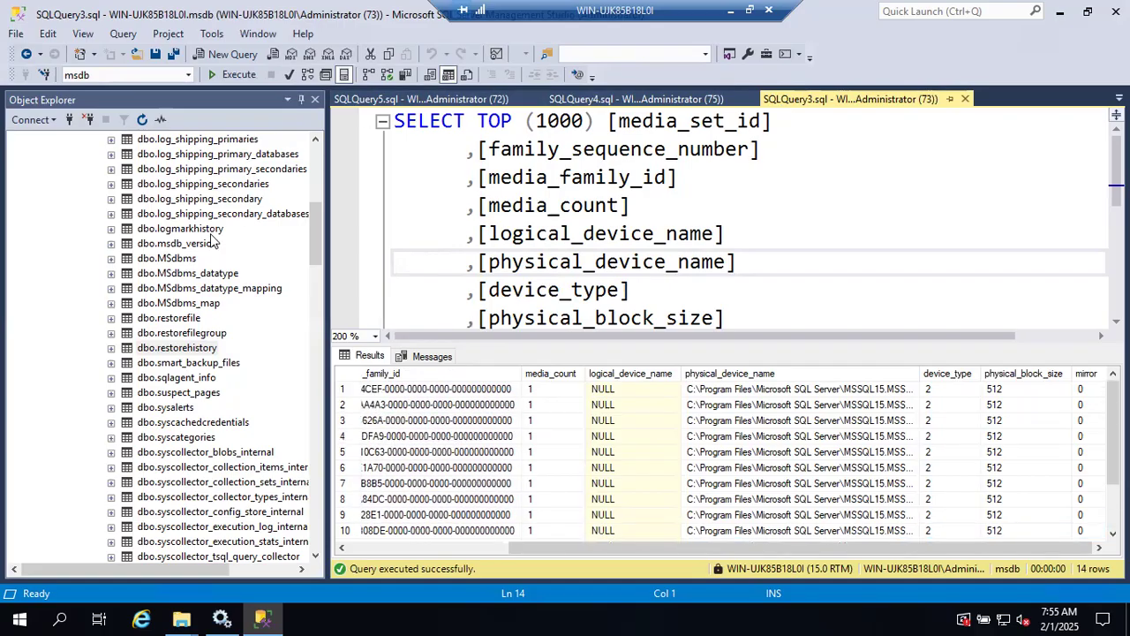
Collapse msdb and the System Databases folder in Object Explorer.
click(83, 226)
scroll(83, 225, up, 10)
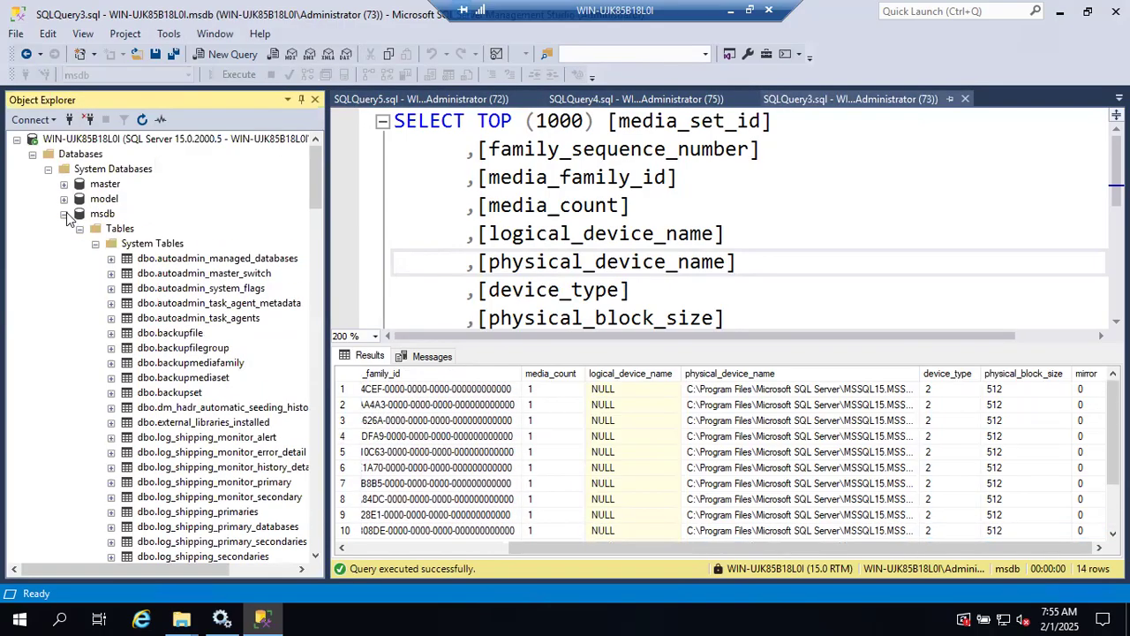
click(63, 214)
click(48, 169)
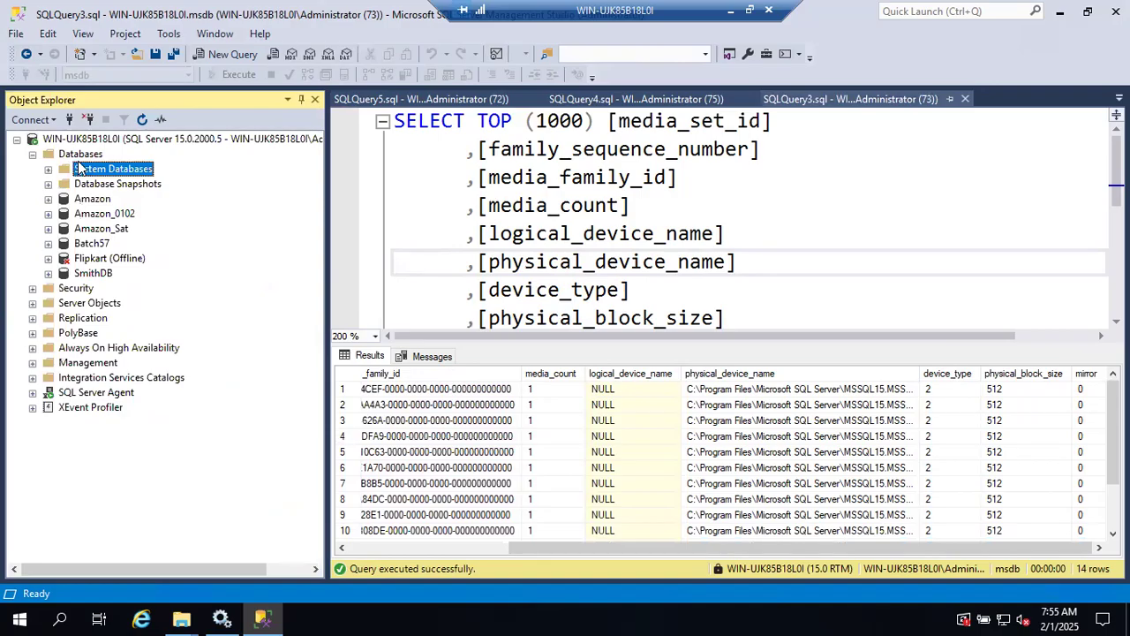
Start Restore Database from the Databases folder, set the source to Device and browse for backup files to add.
right_click(81, 154)
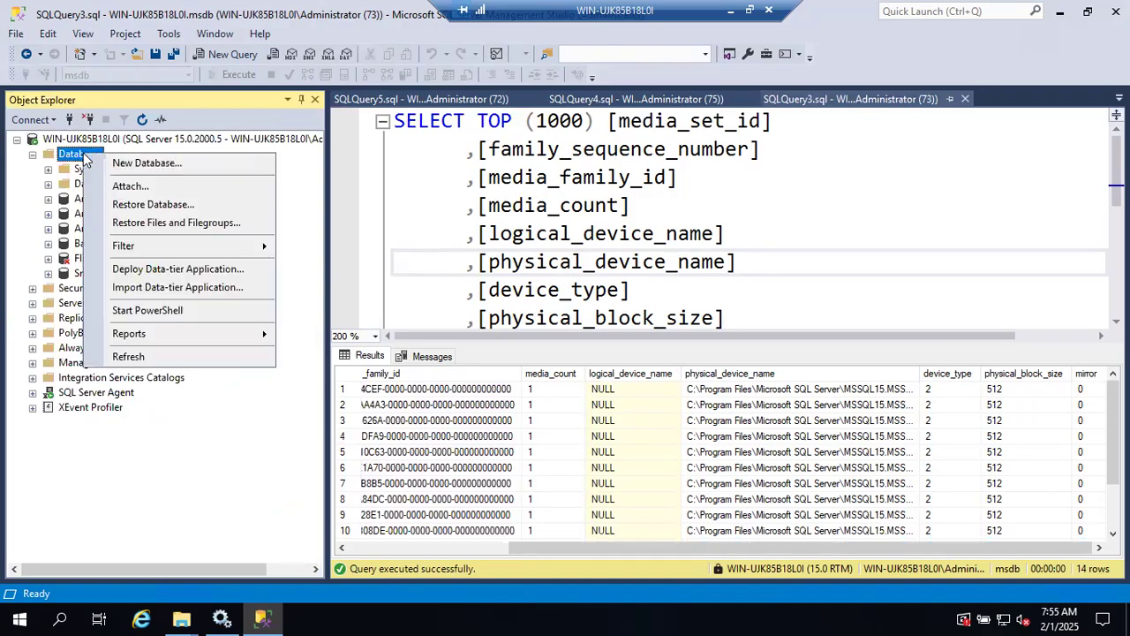
click(129, 207)
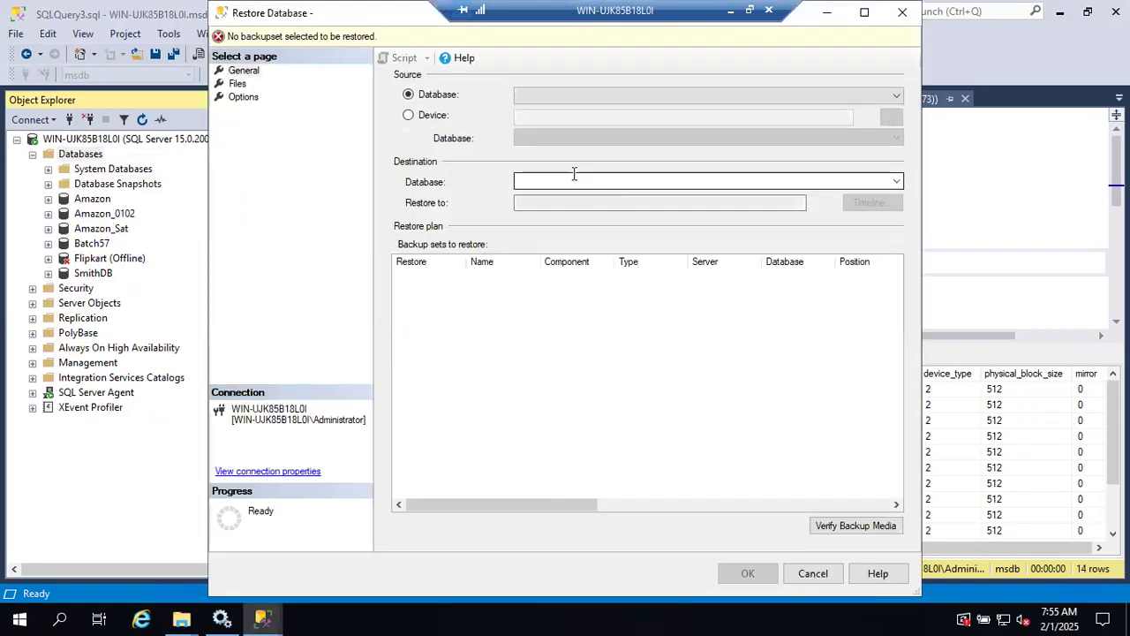
click(424, 119)
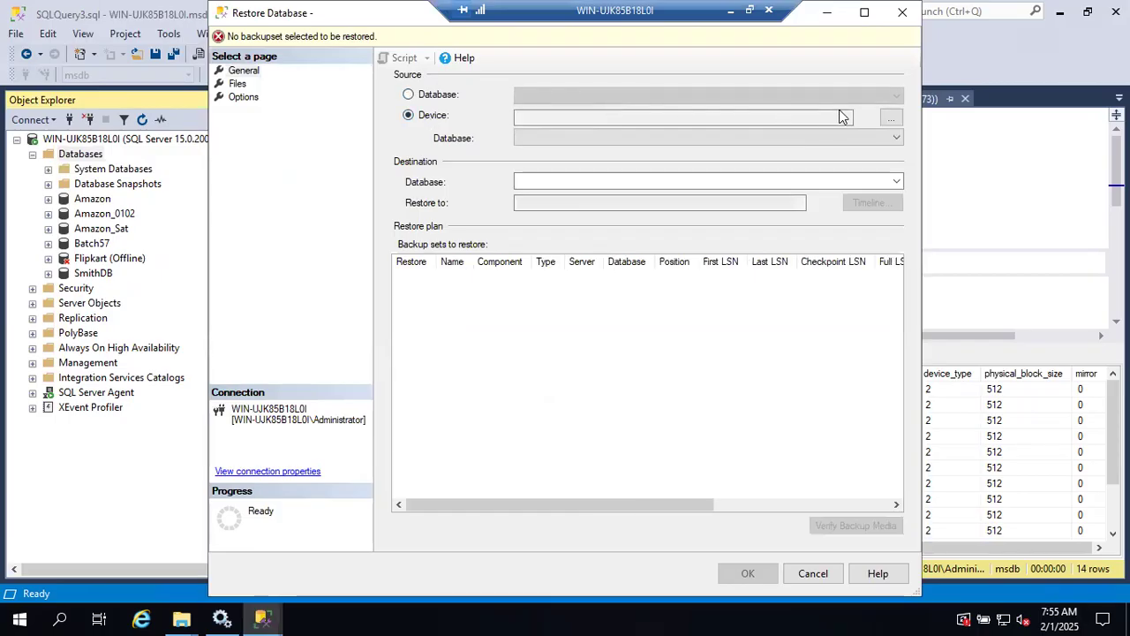
click(890, 118)
click(682, 262)
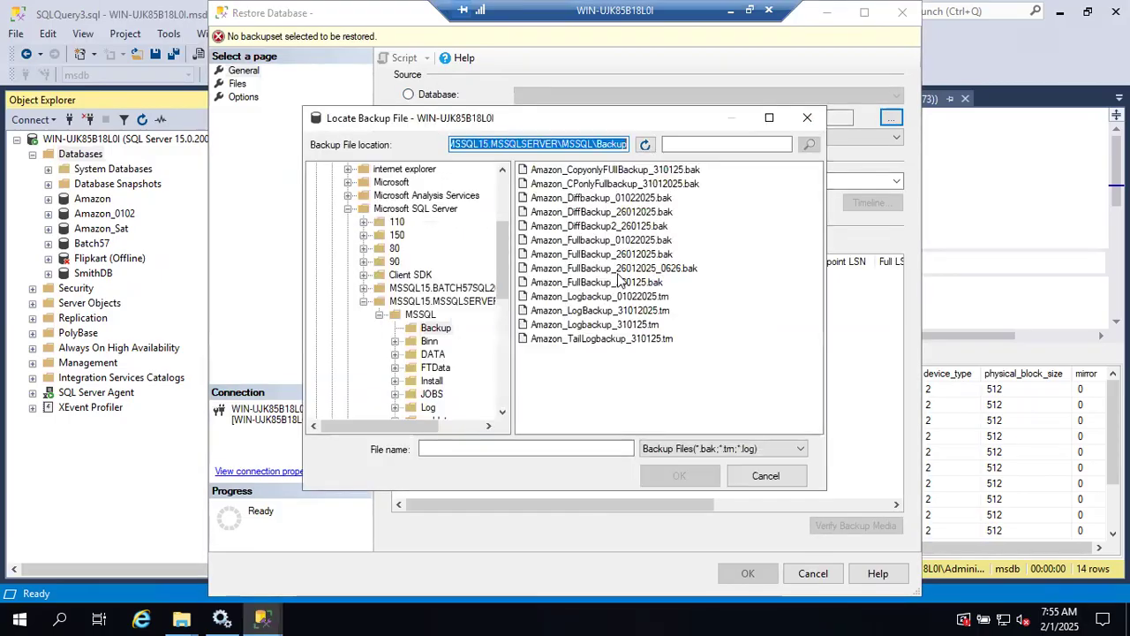
Add Amazon_DiffBackup_26012025.bak, Amazon_Fullbackup_01022025.bak and Amazon_Logbackup_01022025.trn as the backup media.
click(572, 283)
click(572, 296)
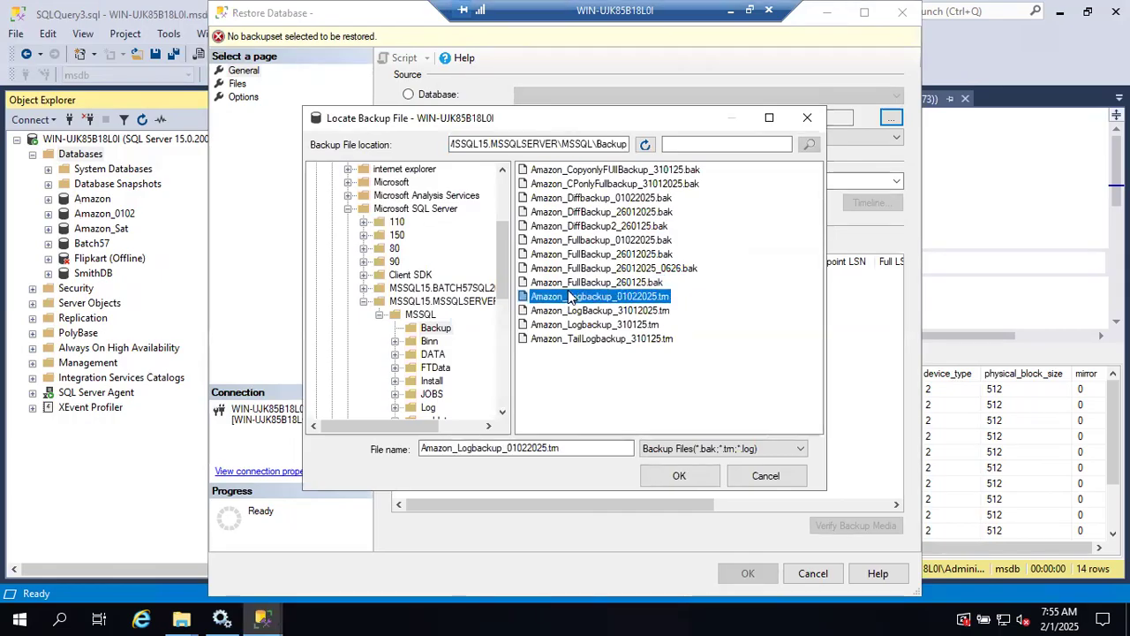
ctrl+click(573, 240)
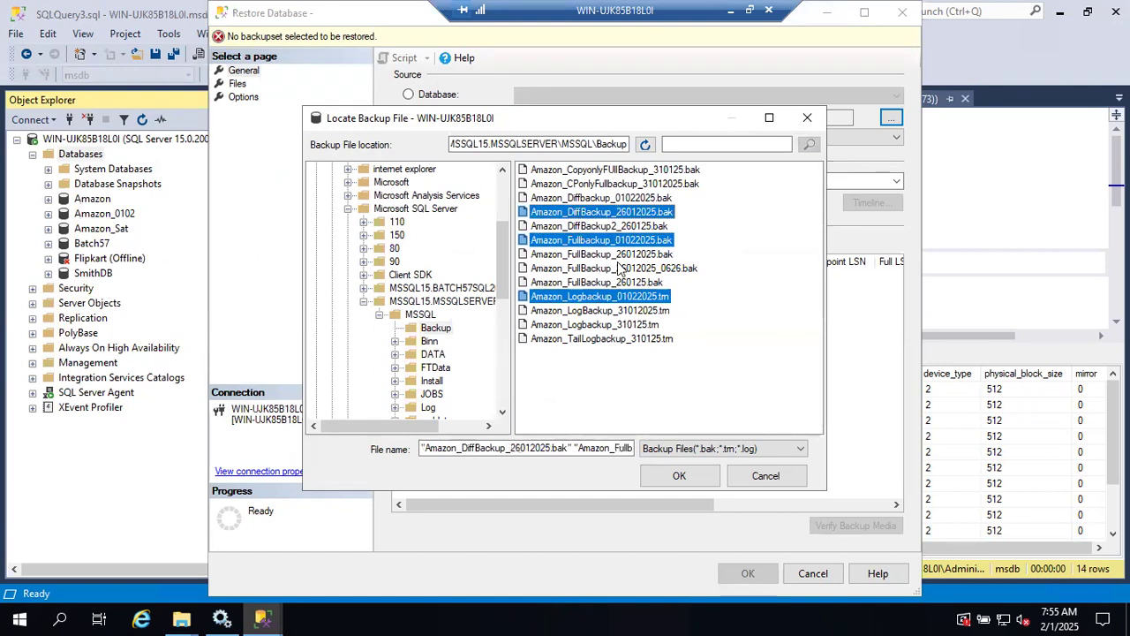
click(677, 476)
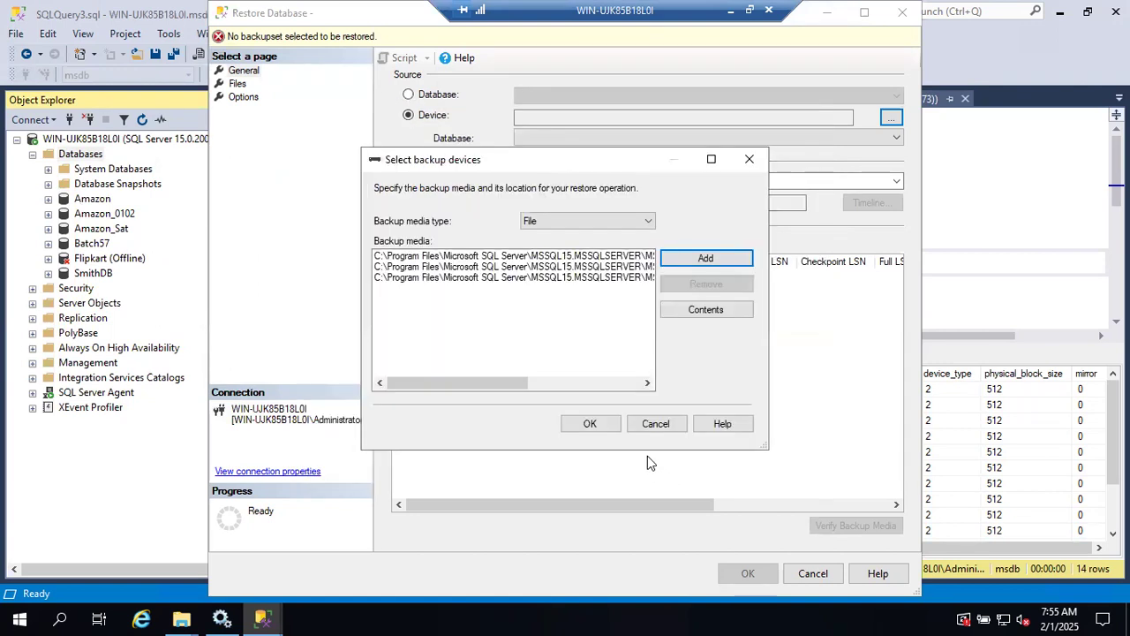
Replace Amazon_DiffBackup_26012025.bak with Amazon_Diffbackup_01022025.bak in the backup media and accept the device selection.
drag(514, 379, 630, 396)
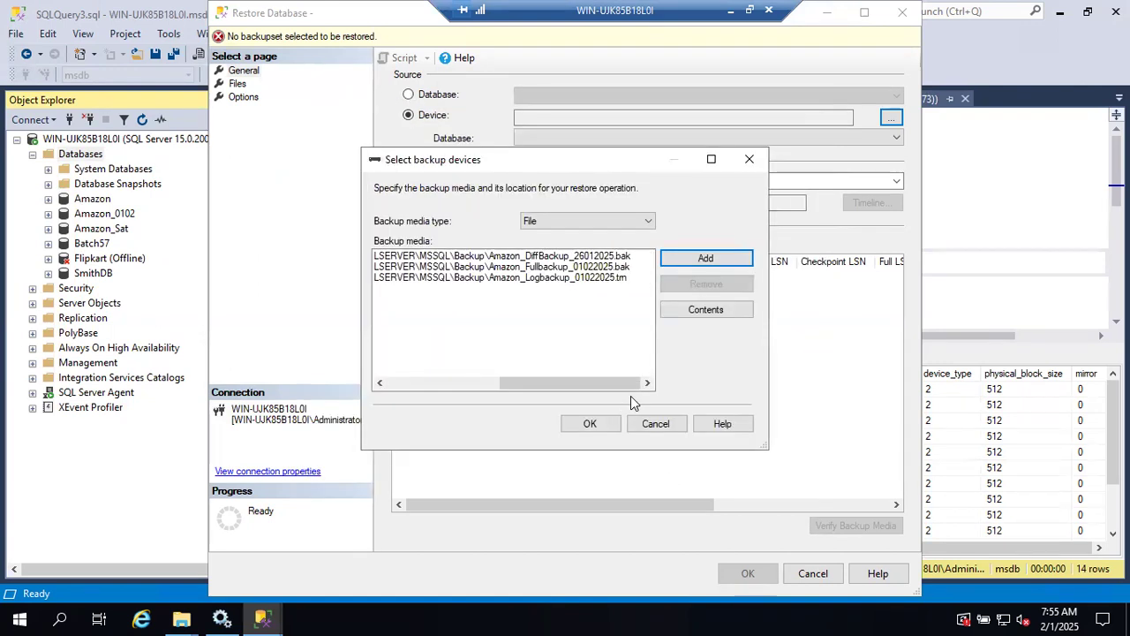
click(592, 256)
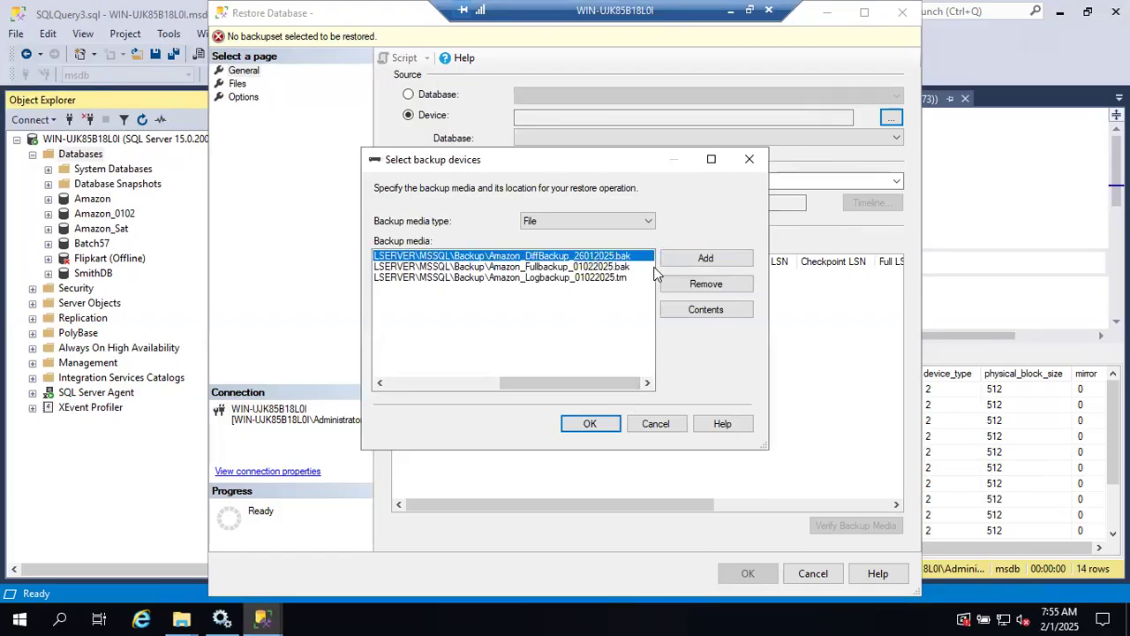
click(680, 283)
click(673, 256)
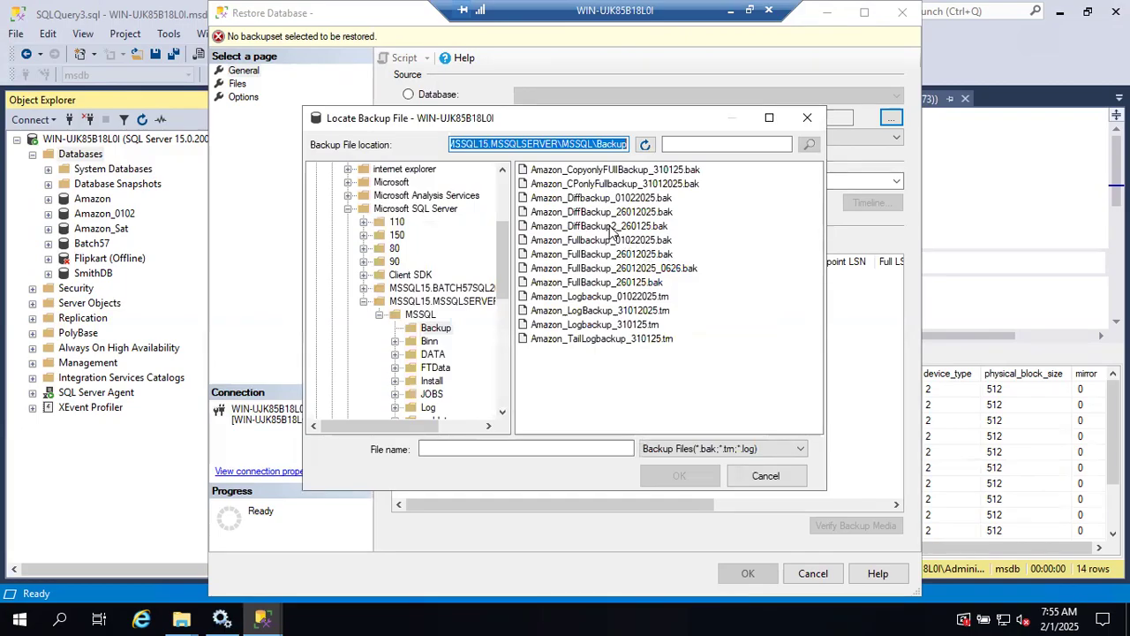
click(611, 200)
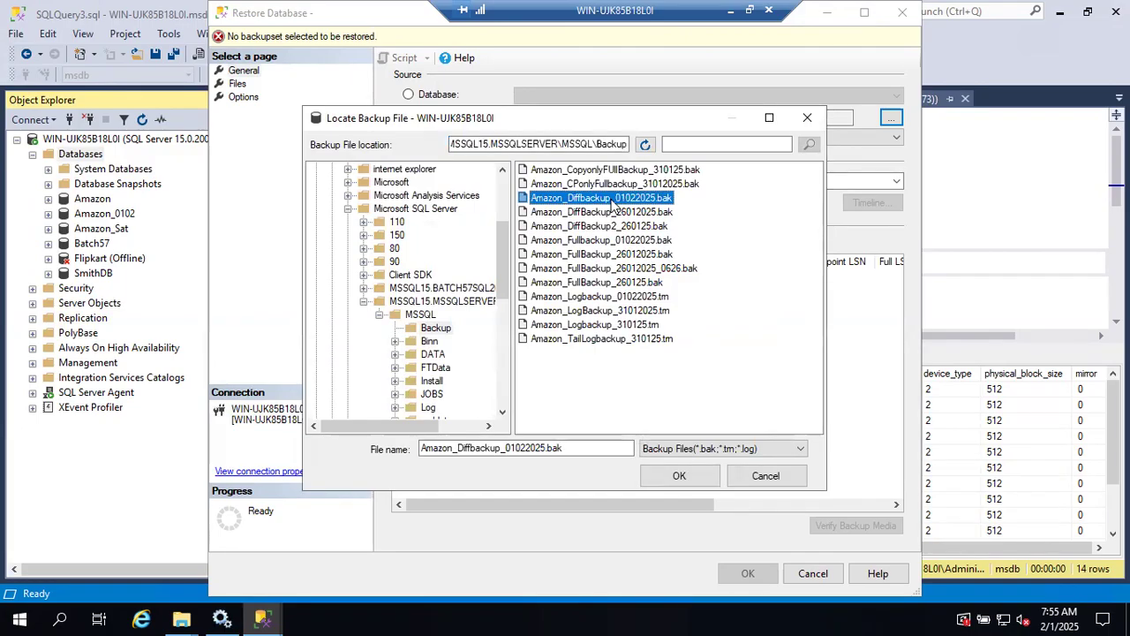
click(687, 475)
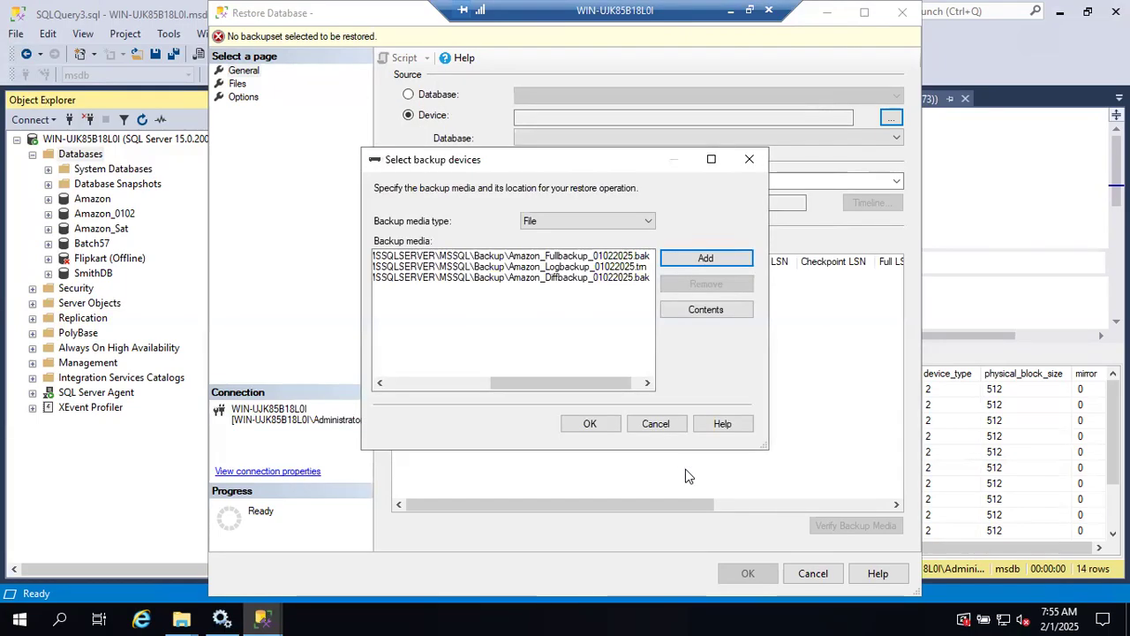
click(589, 424)
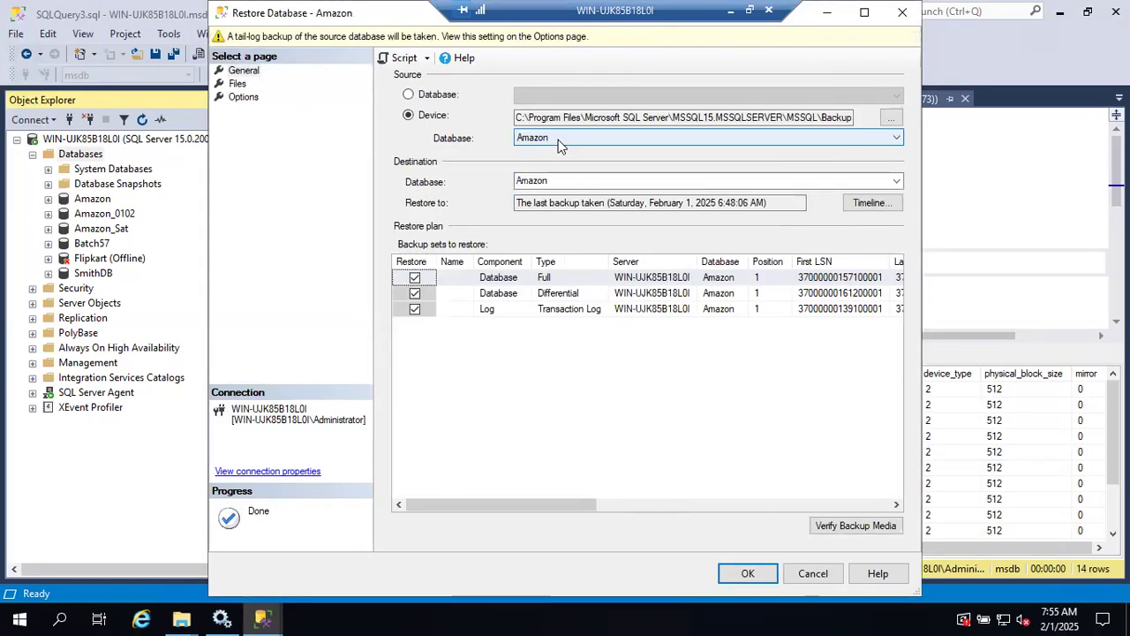
Keep Amazon as the source database and set the destination database name to Amazon_Feb.
click(558, 141)
click(540, 152)
double_click(533, 180)
click(551, 180)
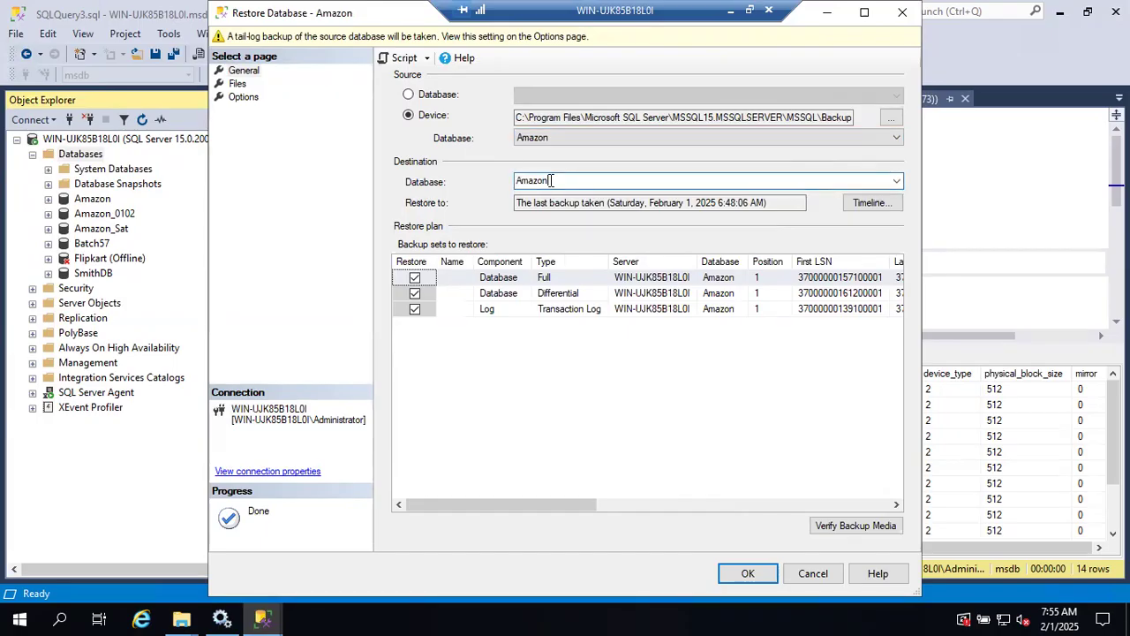
text(_Feb)
Disable the tail-log backup before restore, then script the restore to a query window and dismiss the dialog without running it.
click(245, 99)
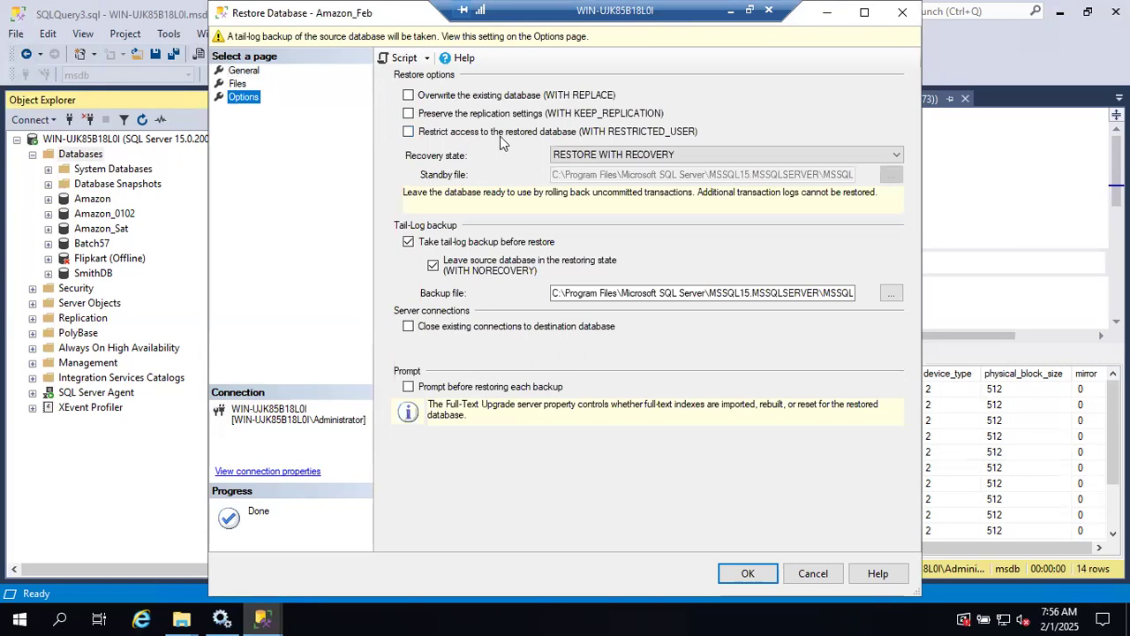
click(409, 243)
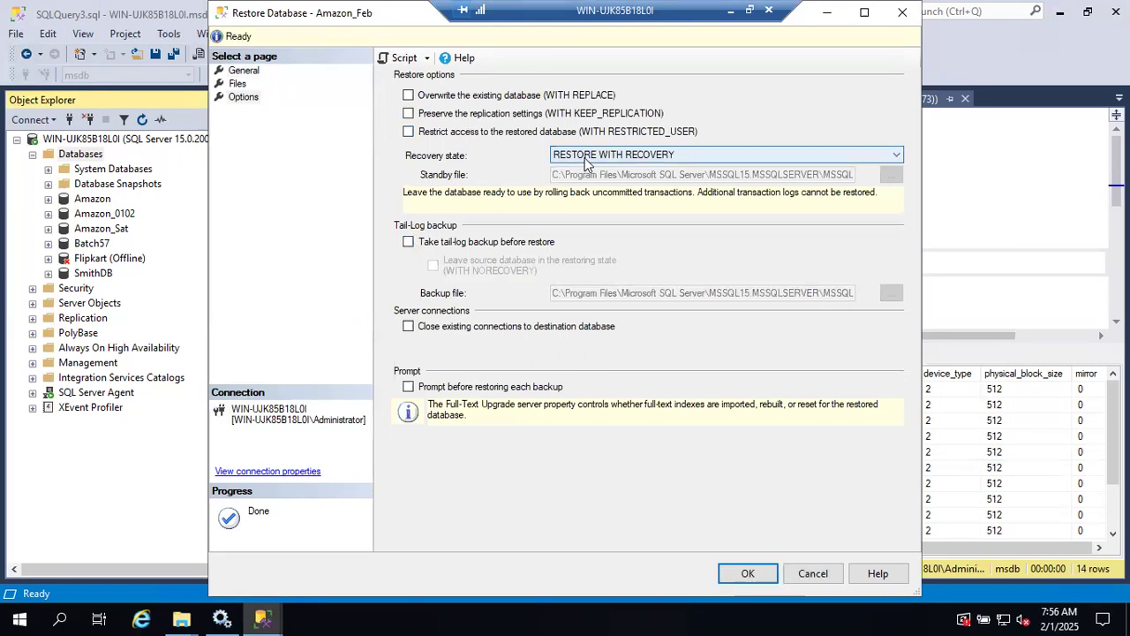
click(399, 59)
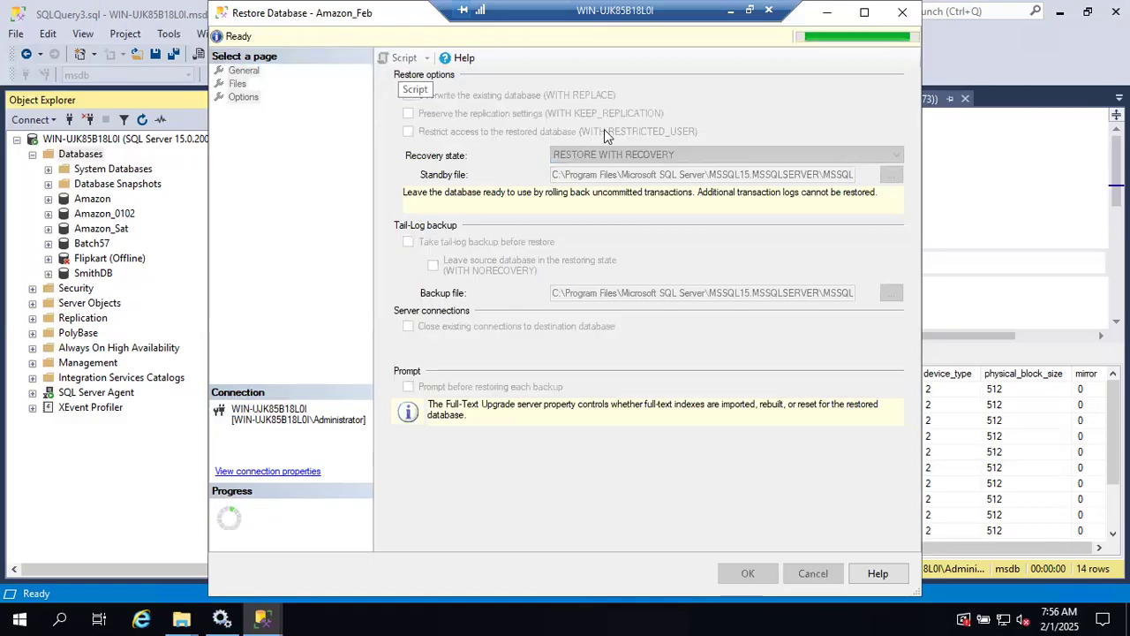
click(828, 566)
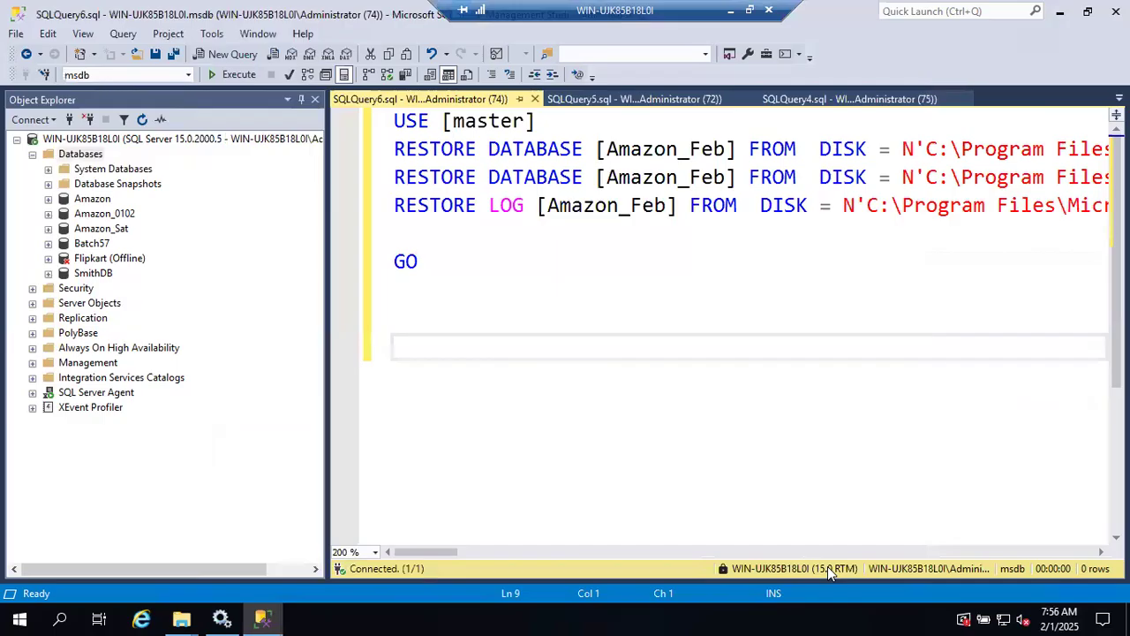
Examine the generated Amazon_Feb restore statements, checking the backup files and WITH options of the full, differential and log restores.
drag(446, 554, 568, 523)
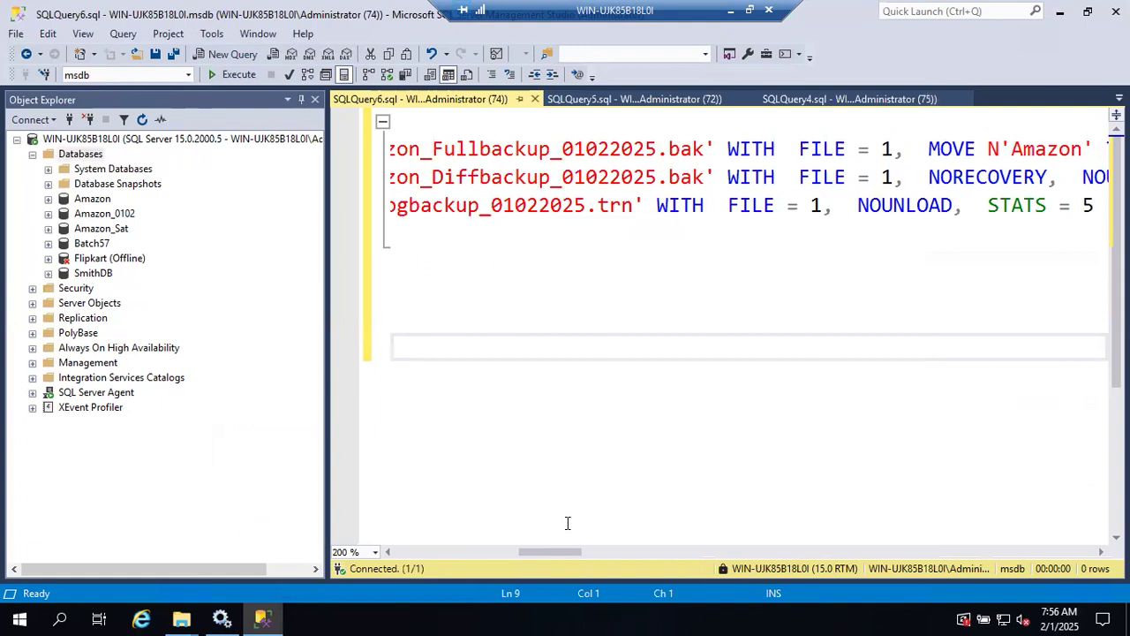
drag(559, 554, 628, 554)
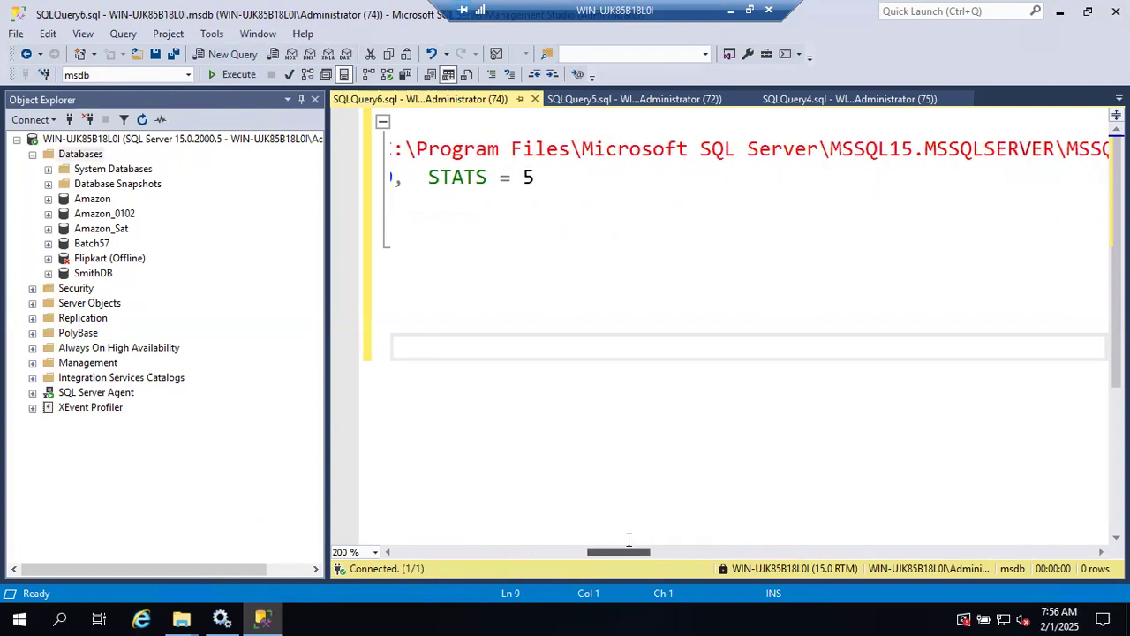
click(566, 177)
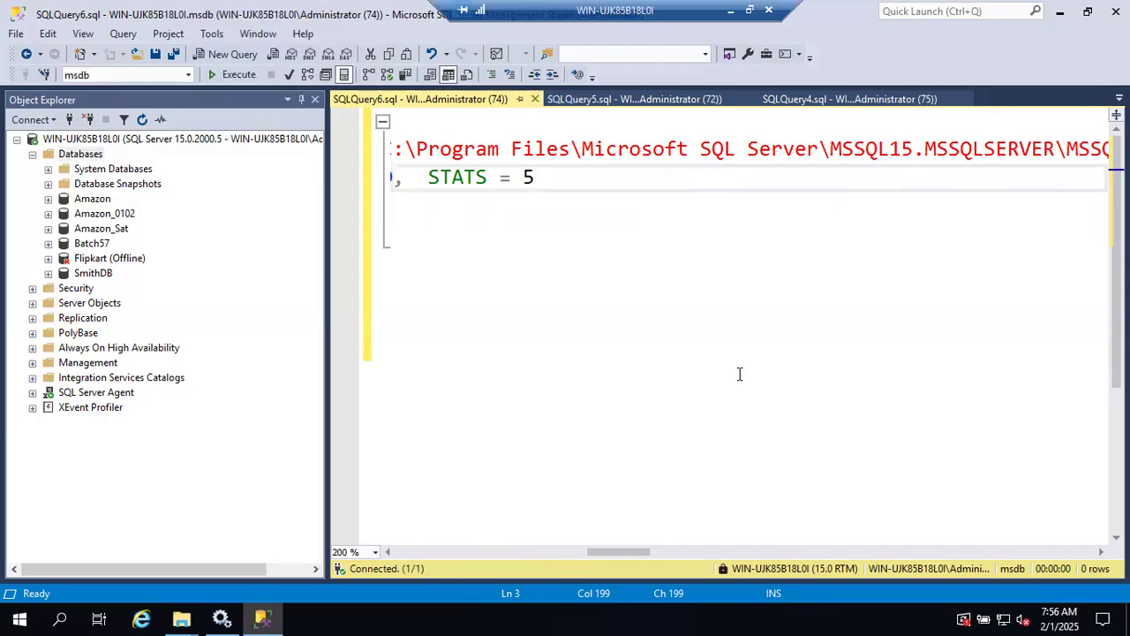
scroll(740, 375, left, 3)
scroll(740, 374, left, 10)
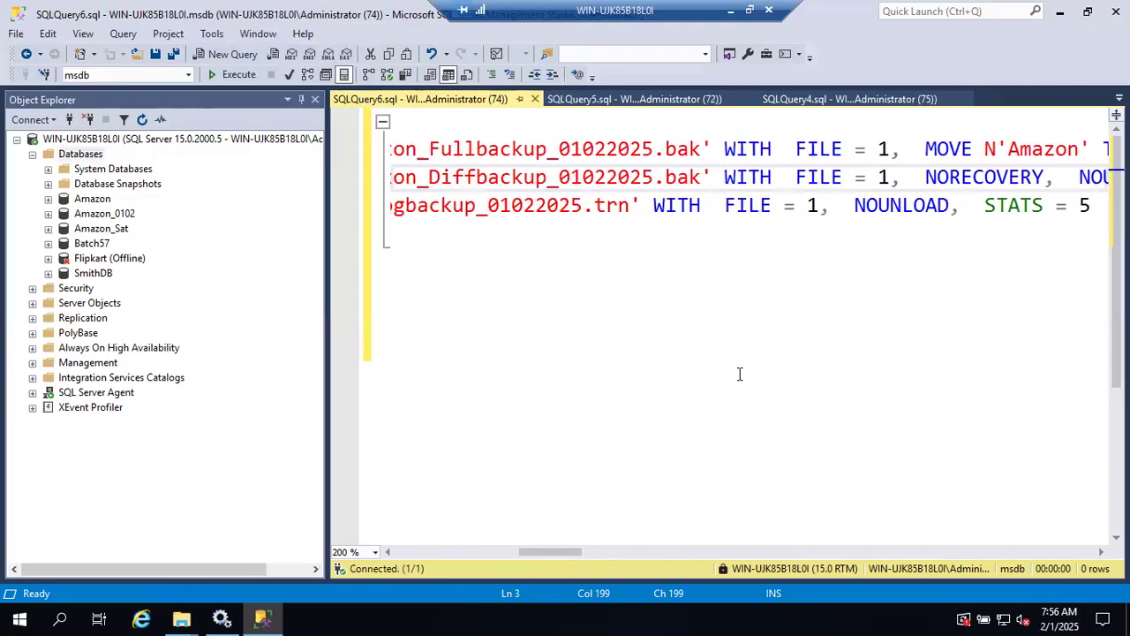
scroll(740, 374, left, 10)
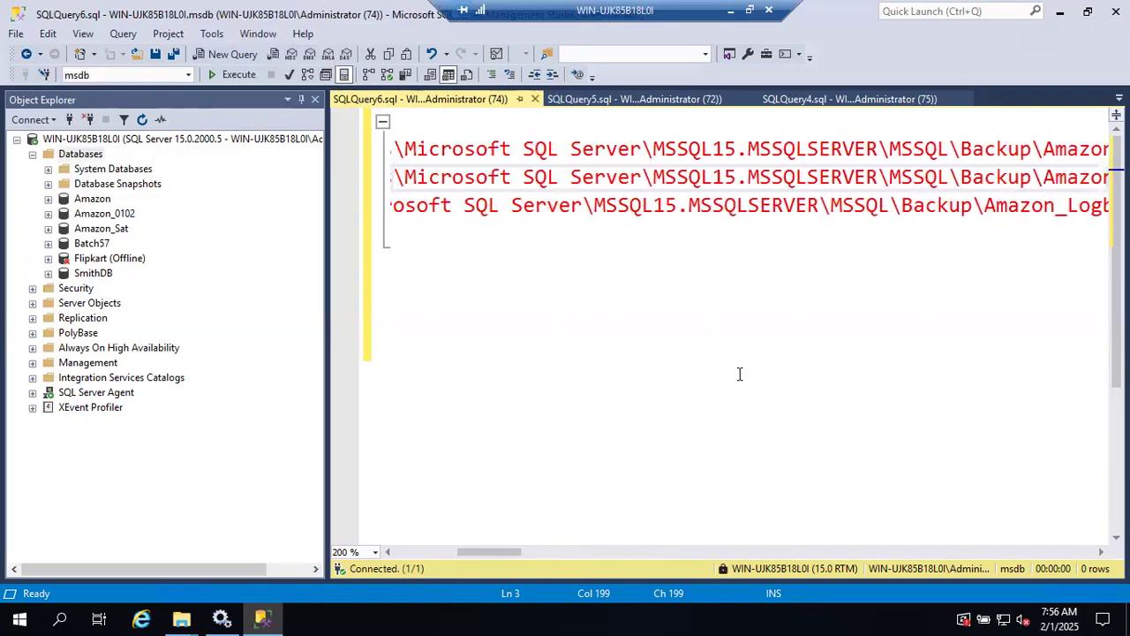
scroll(740, 375, left, 3)
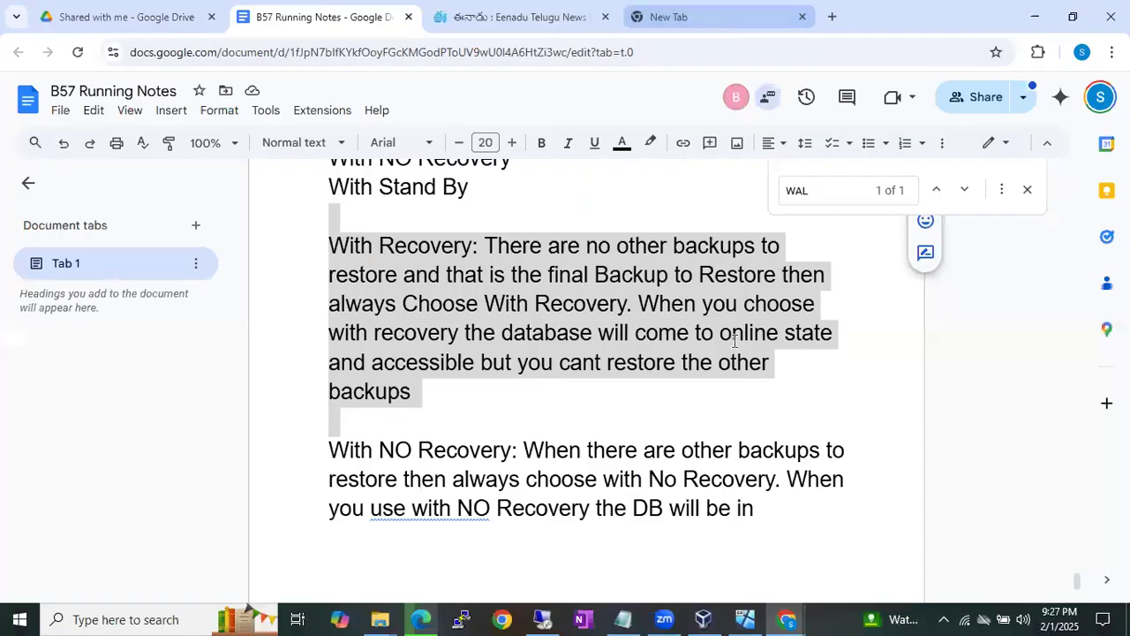
Switch to the B57 Running Notes in Google Docs and add the line "Prechecks:" below "REstoring A Database:".
click(731, 10)
scroll(707, 422, down, 10)
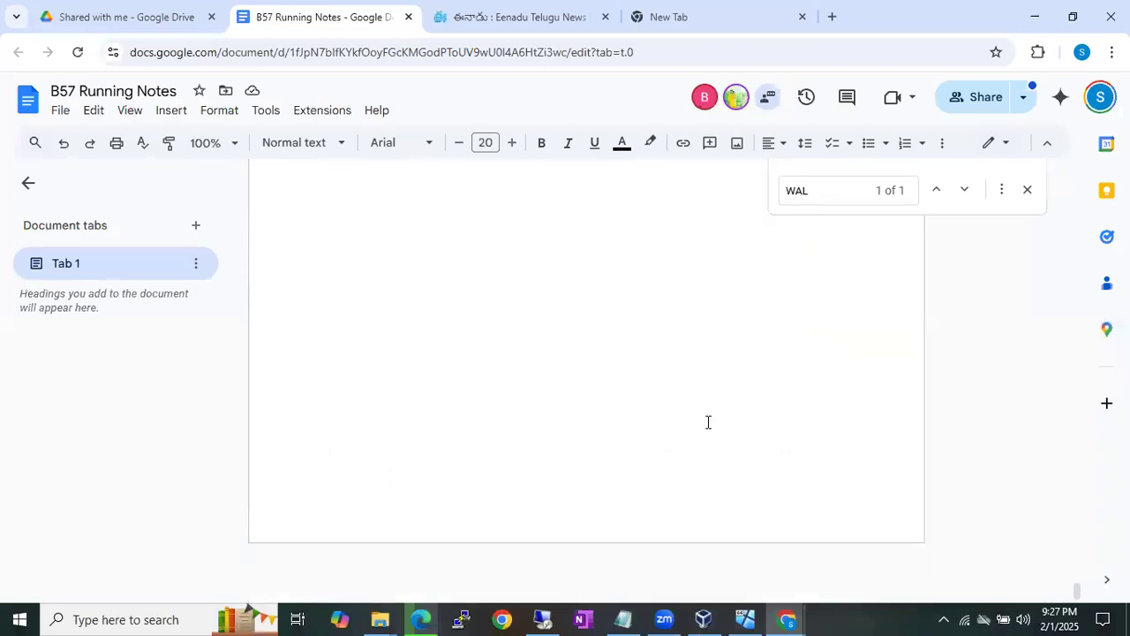
scroll(707, 423, up, 10)
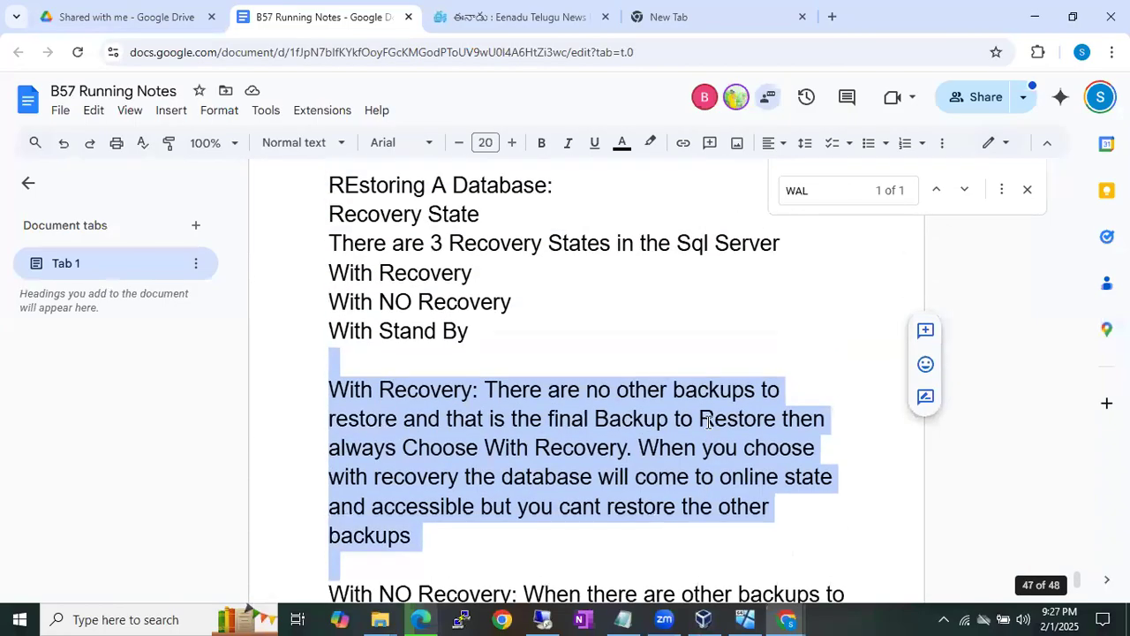
scroll(707, 422, up, 5)
click(560, 431)
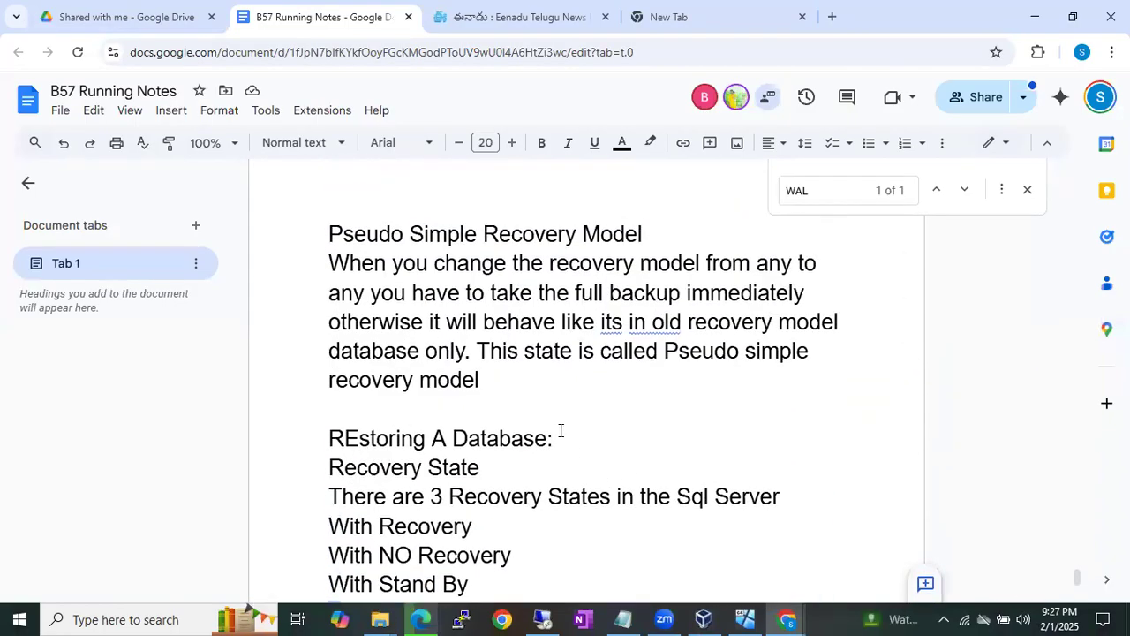
key(Return)
text(Pre)
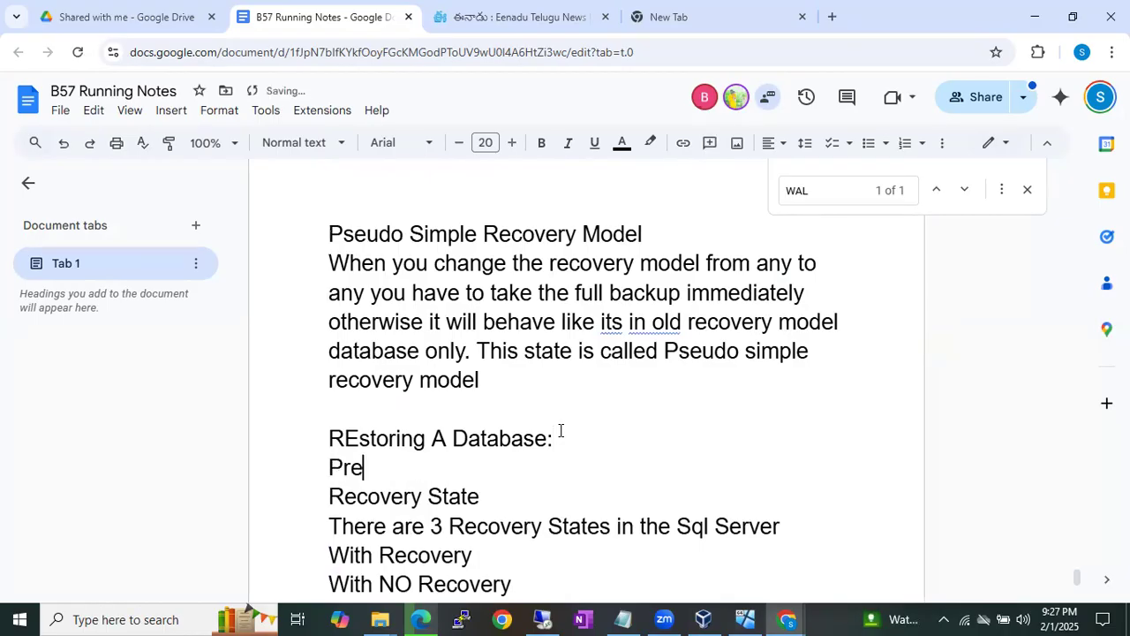
text(checks:)
key(Return)
Add the numbered prechecks "Check the Version it should same or Higher version" and "Fee Space".
text(1. C)
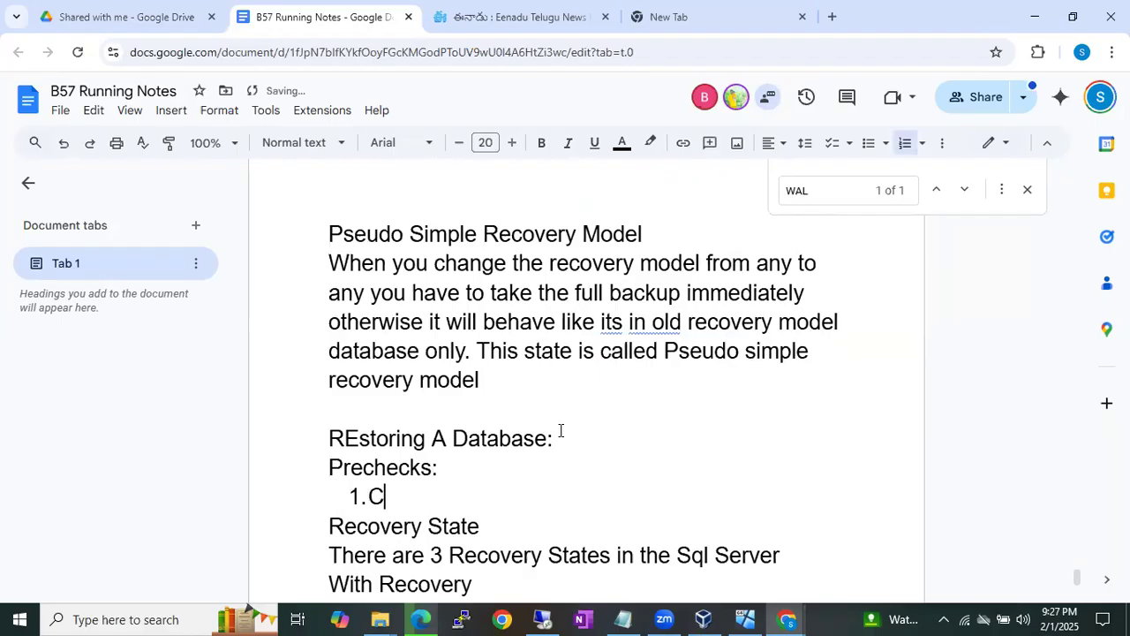
text(heck the Version it should s)
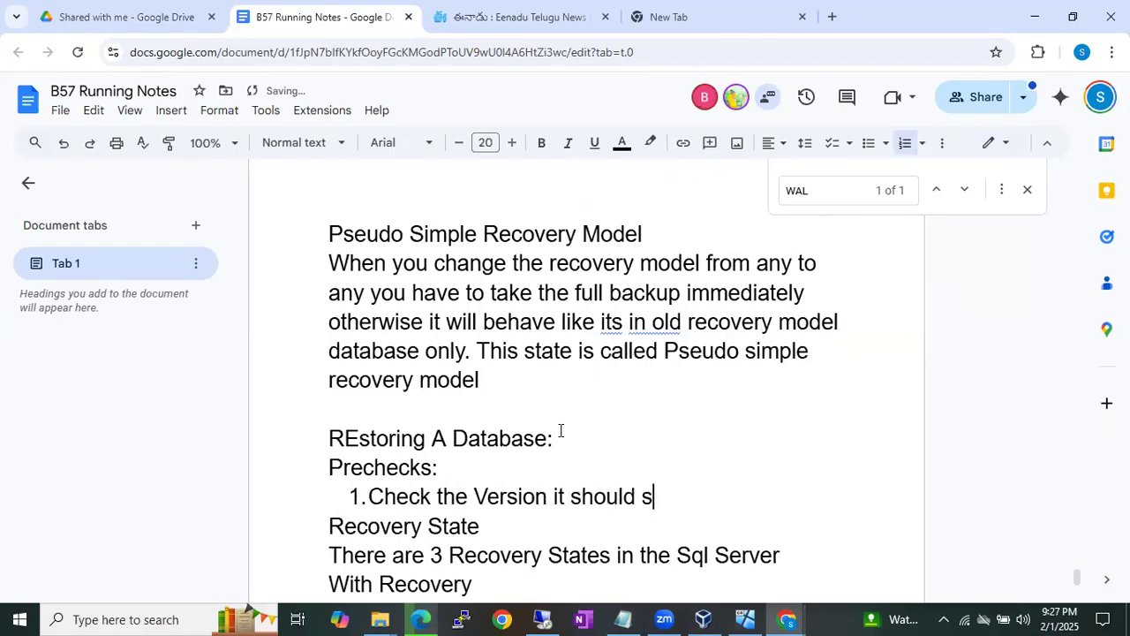
text(ame or Higher )
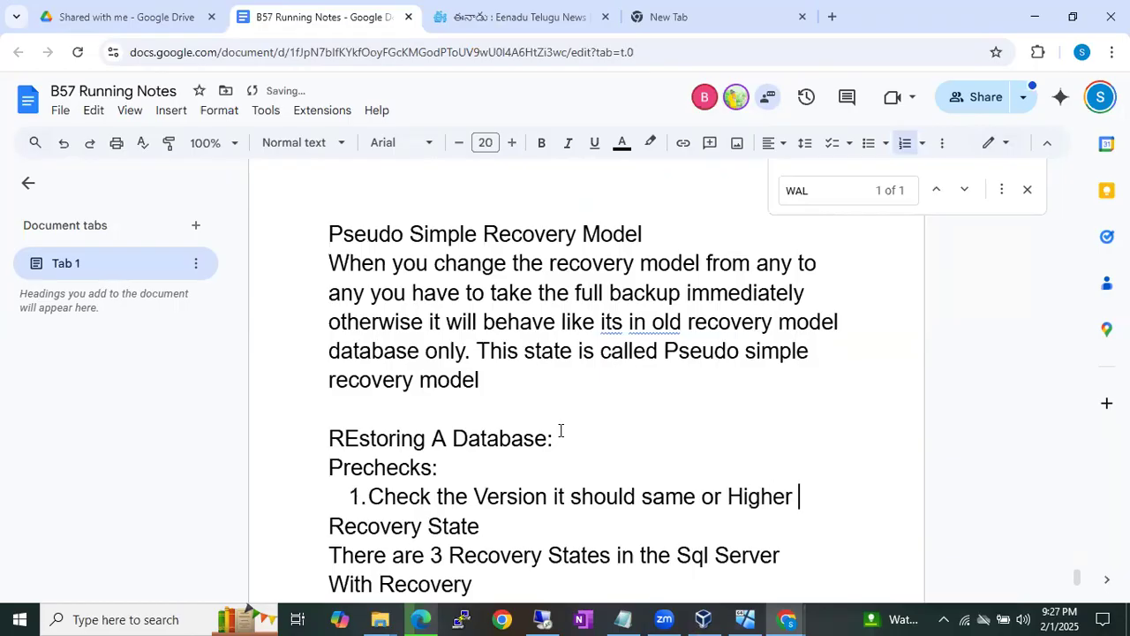
text(version)
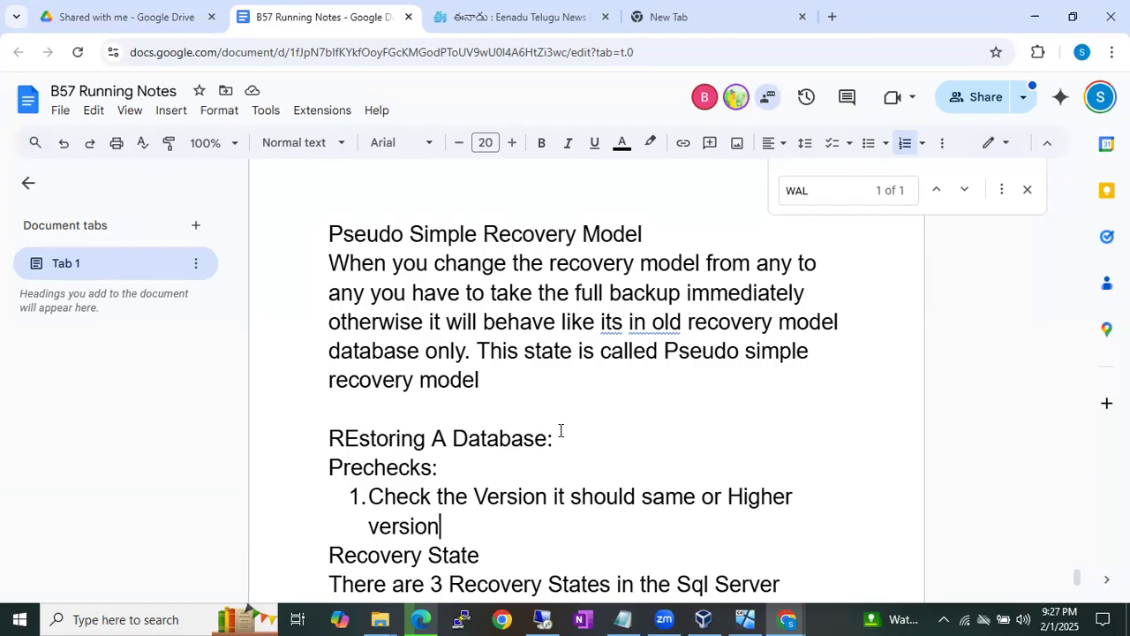
key(Return)
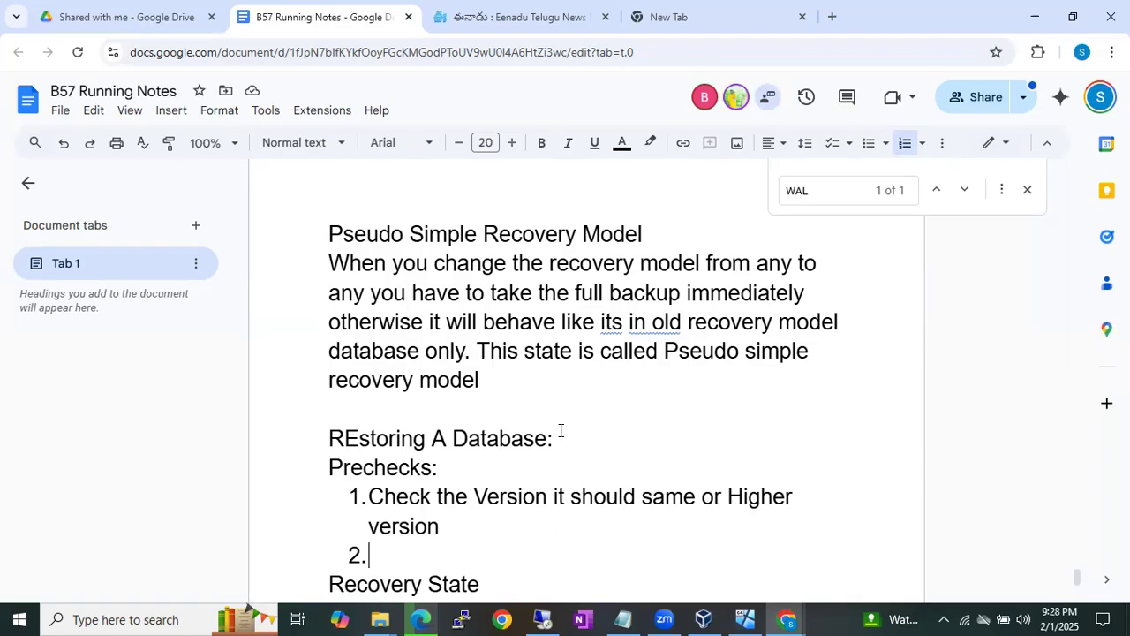
text(Space)
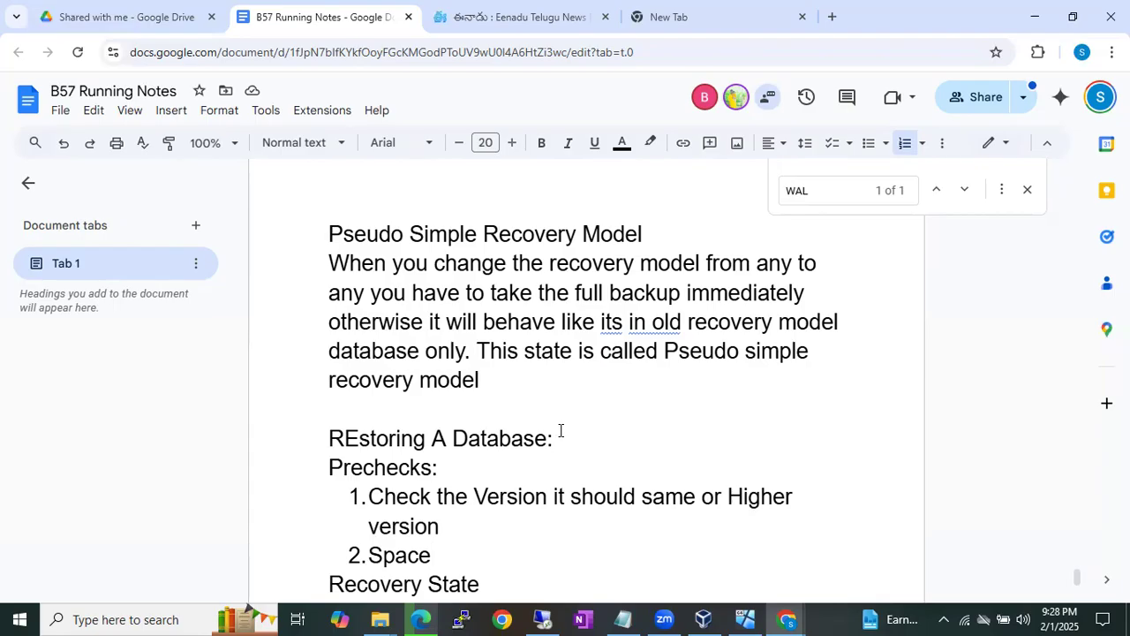
click(368, 557)
text(Fee)
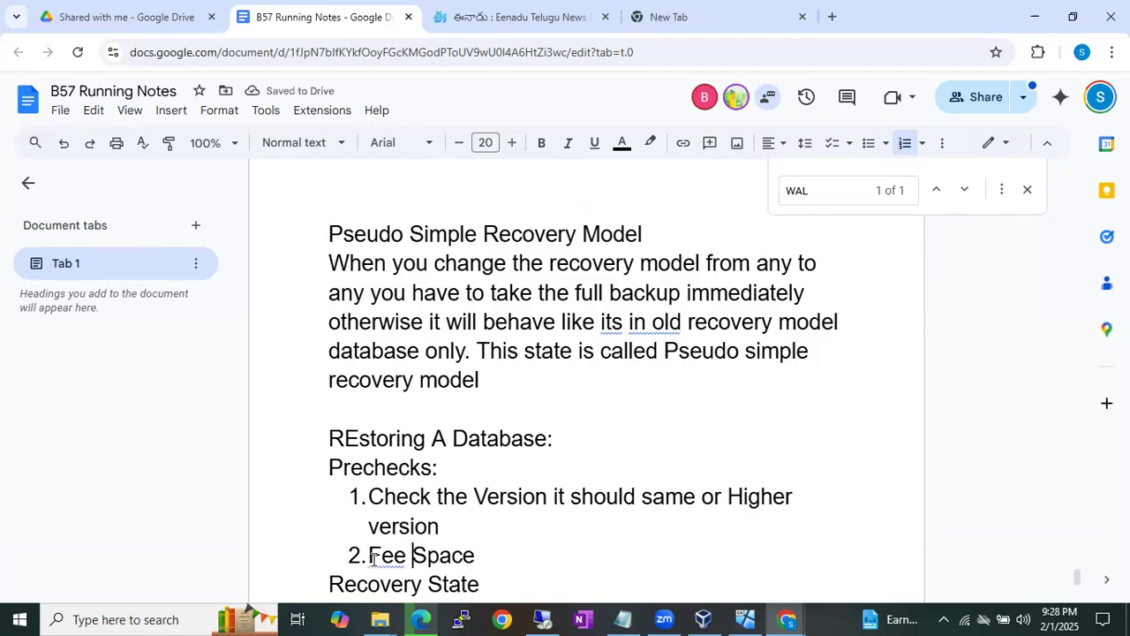
End the prechecks list and add the unnumbered line "Post Check List:" below it.
click(494, 549)
key(Return)
key(Return)
text(ps)
key(BackSpace)
key(BackSpace)
text(Post )
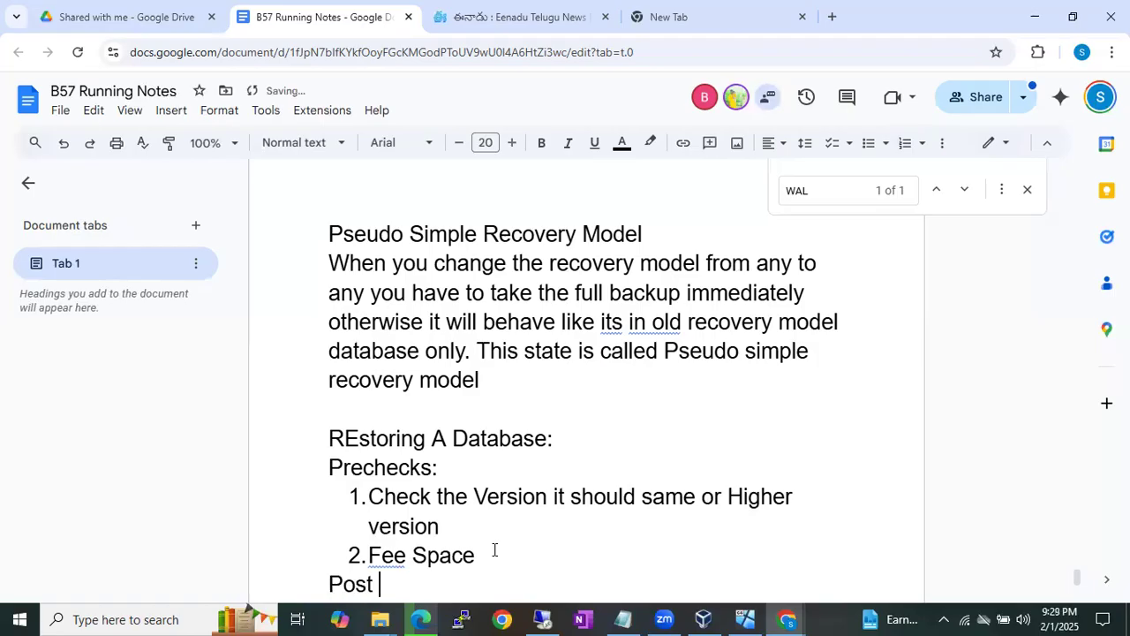
text(Check List:)
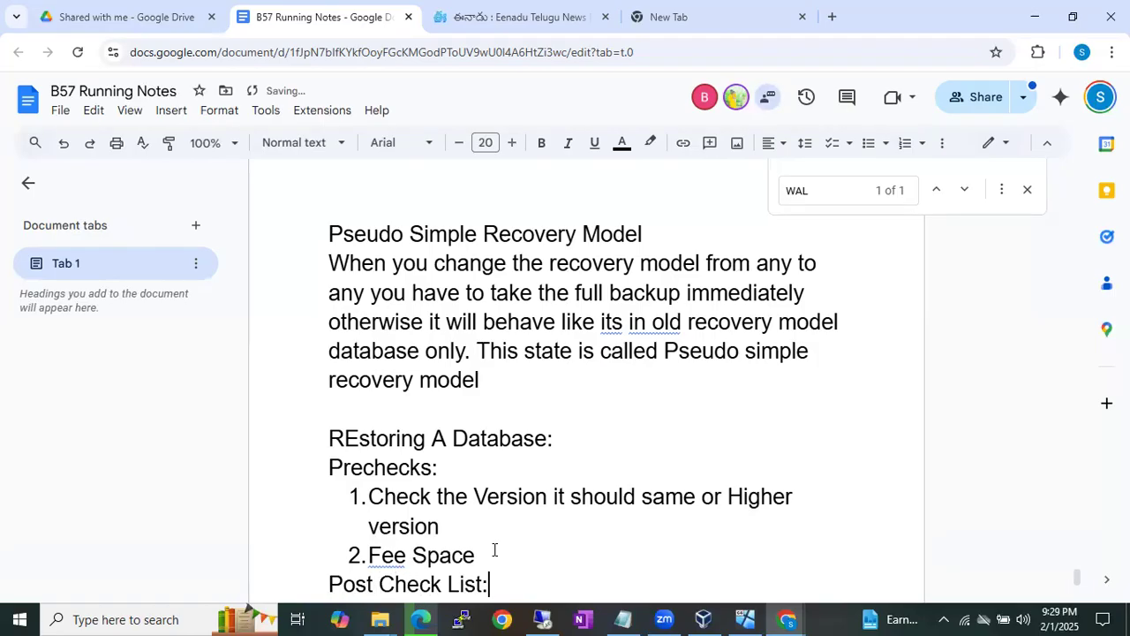
Start a numbered list below "Post Check List:" with the item "Database should be accessible".
key(Return)
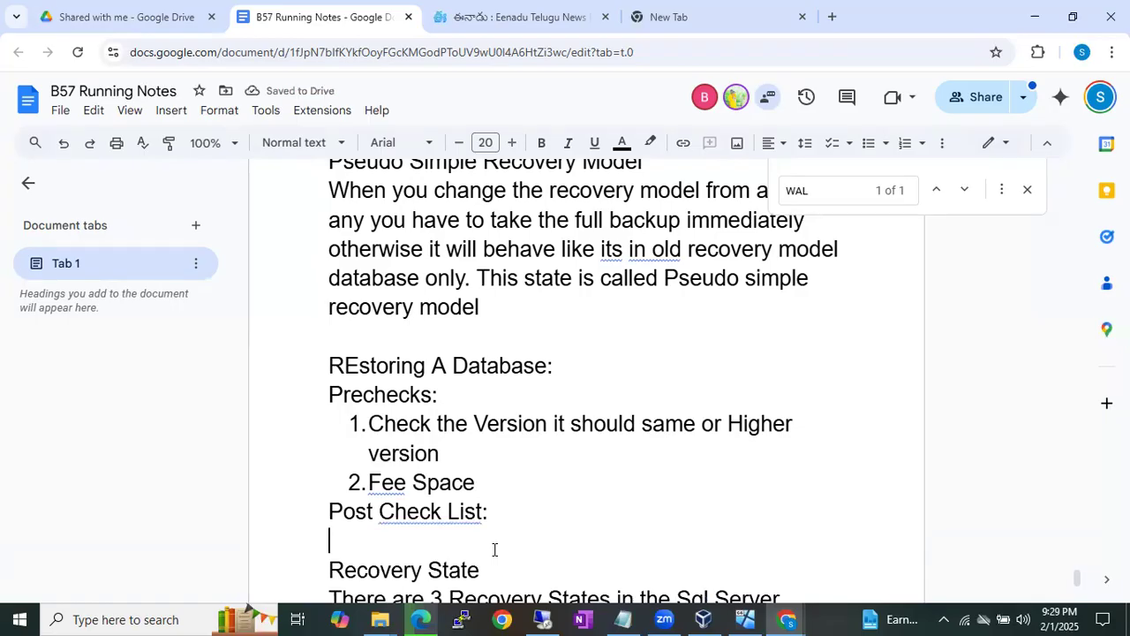
key(ctrl+shift+7)
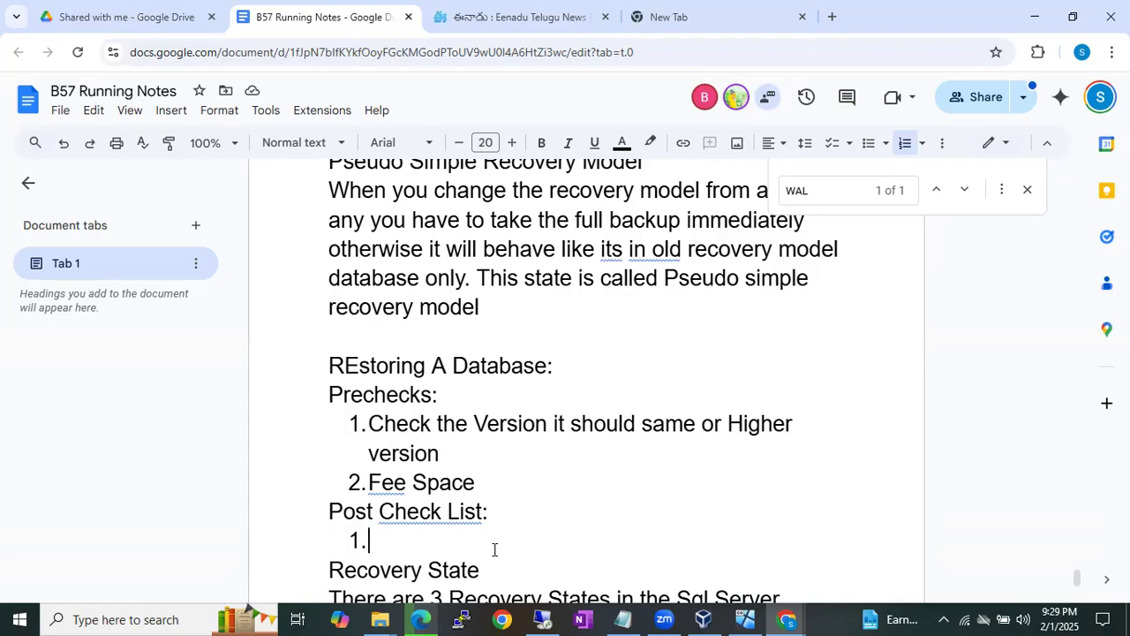
text(Dat)
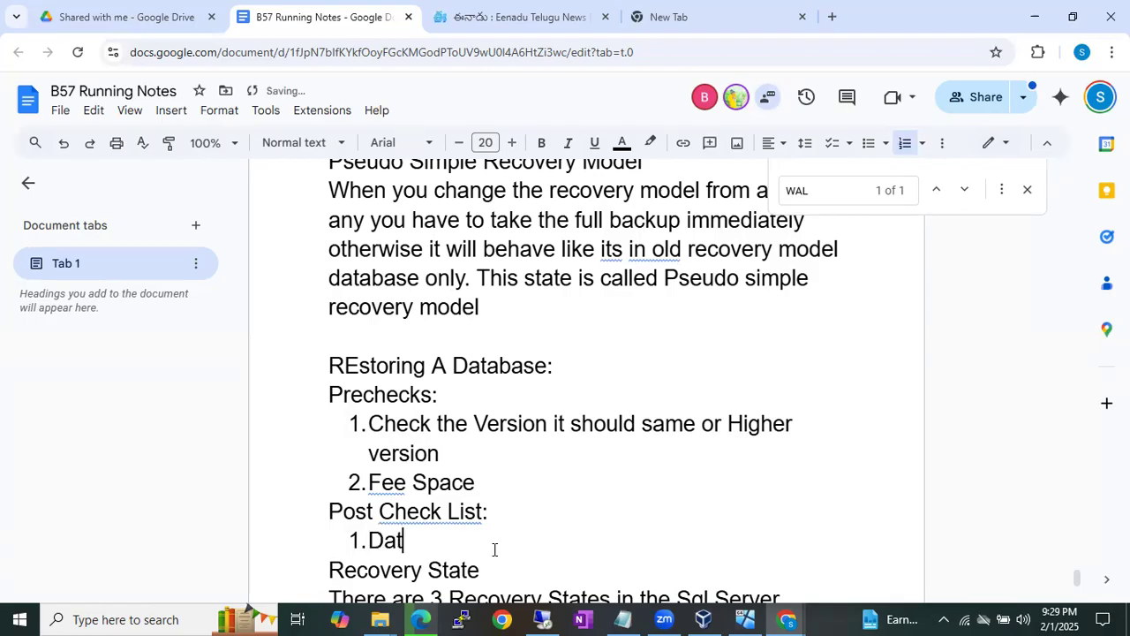
text(abase shu)
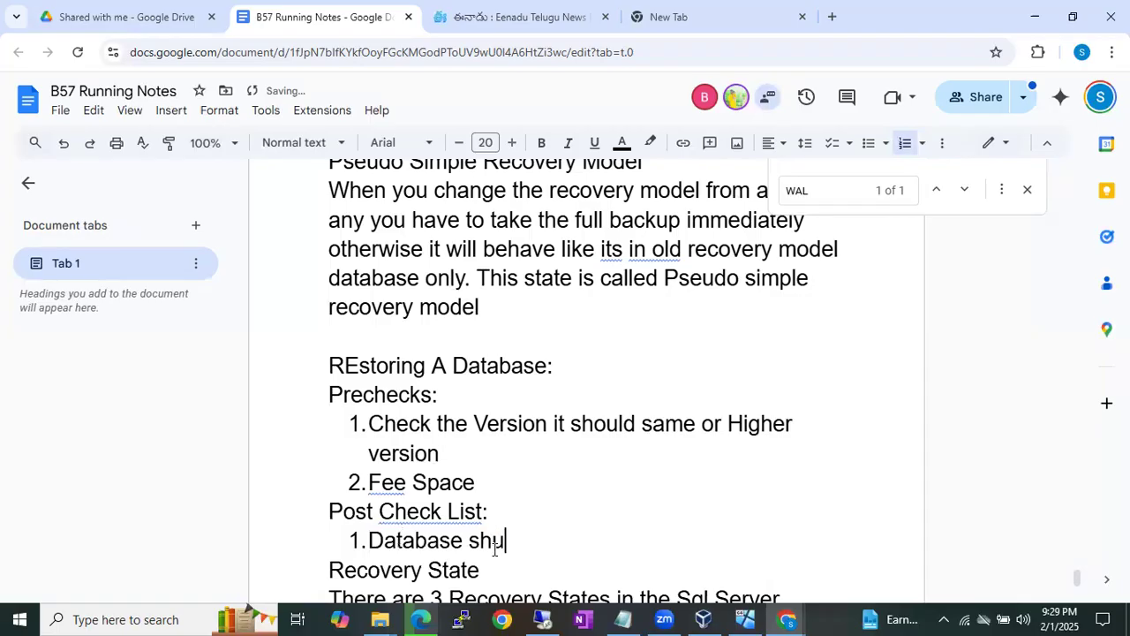
key(BackSpace)
text(ould be accesb)
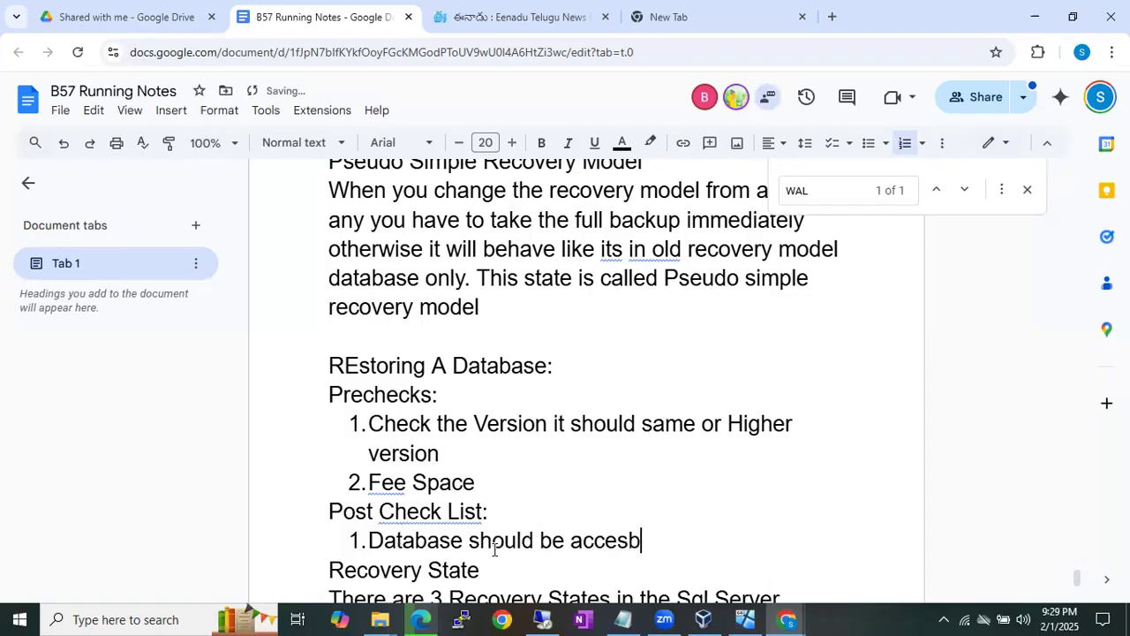
key(BackSpace)
text(ible)
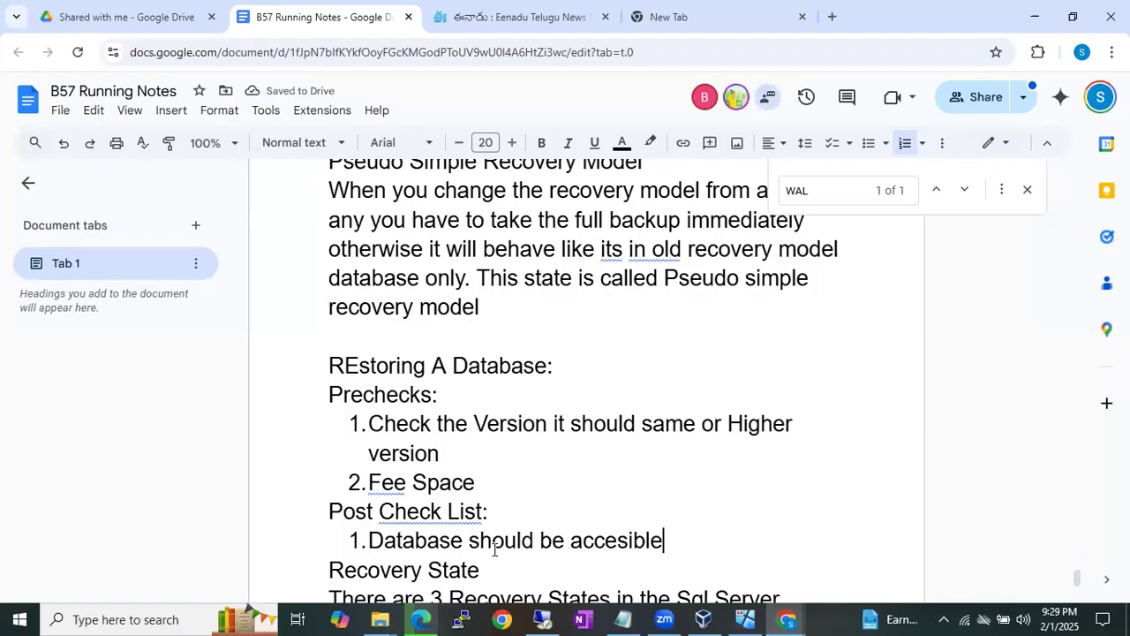
Add the second post-check item "Permissions(Orphan users)" and end the numbered list with a blank line below it.
key(Return)
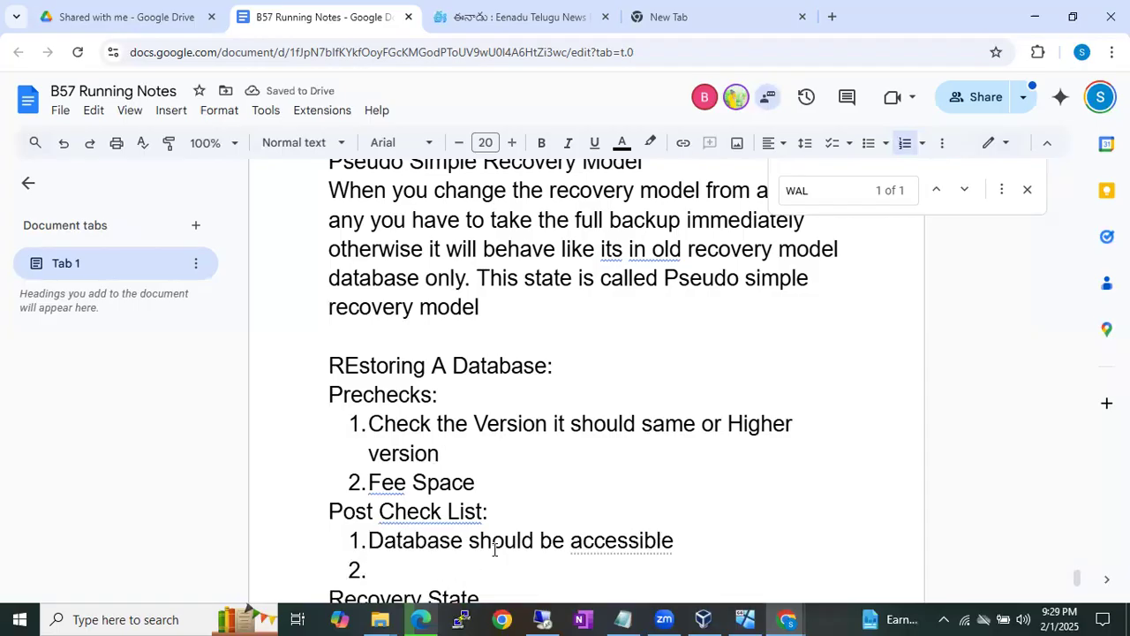
text(Permis)
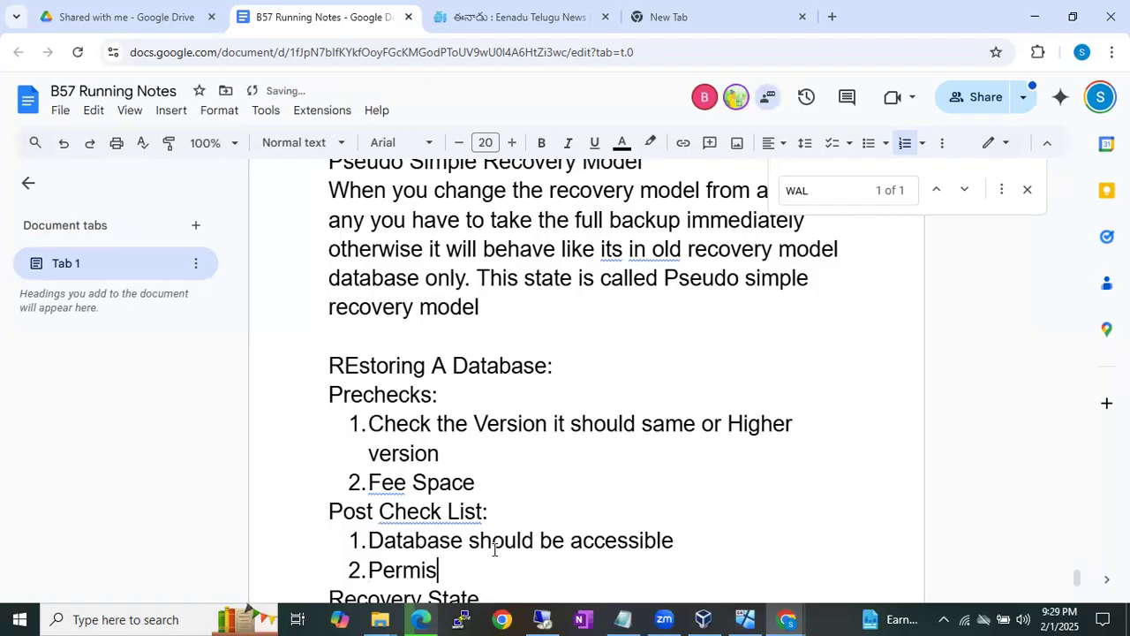
text(sions()
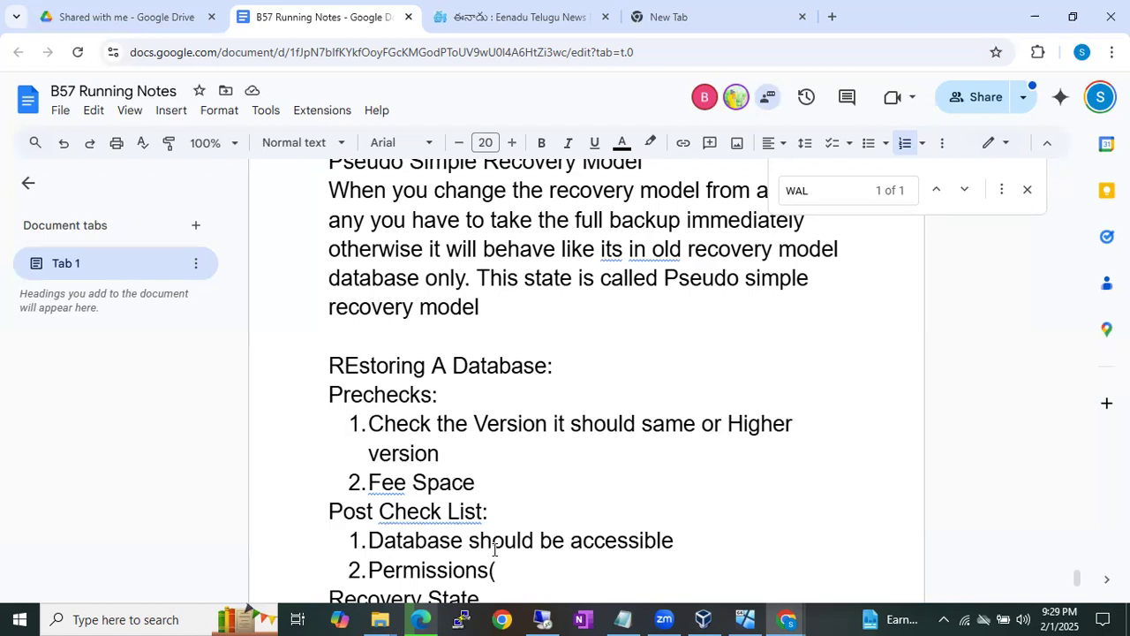
text(Orp)
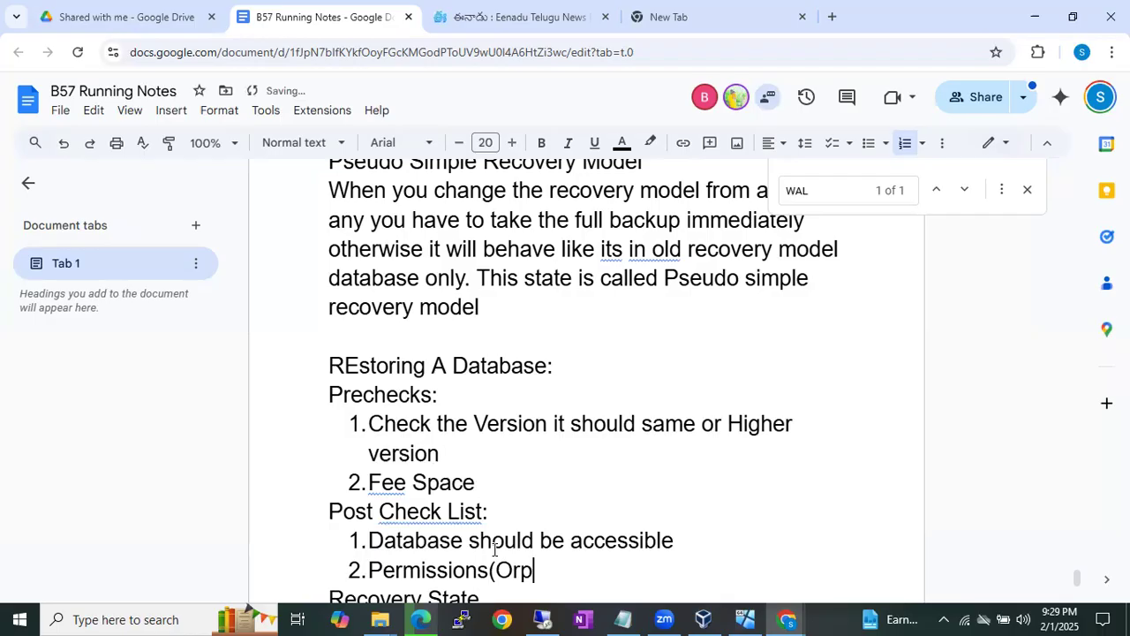
text(han users))
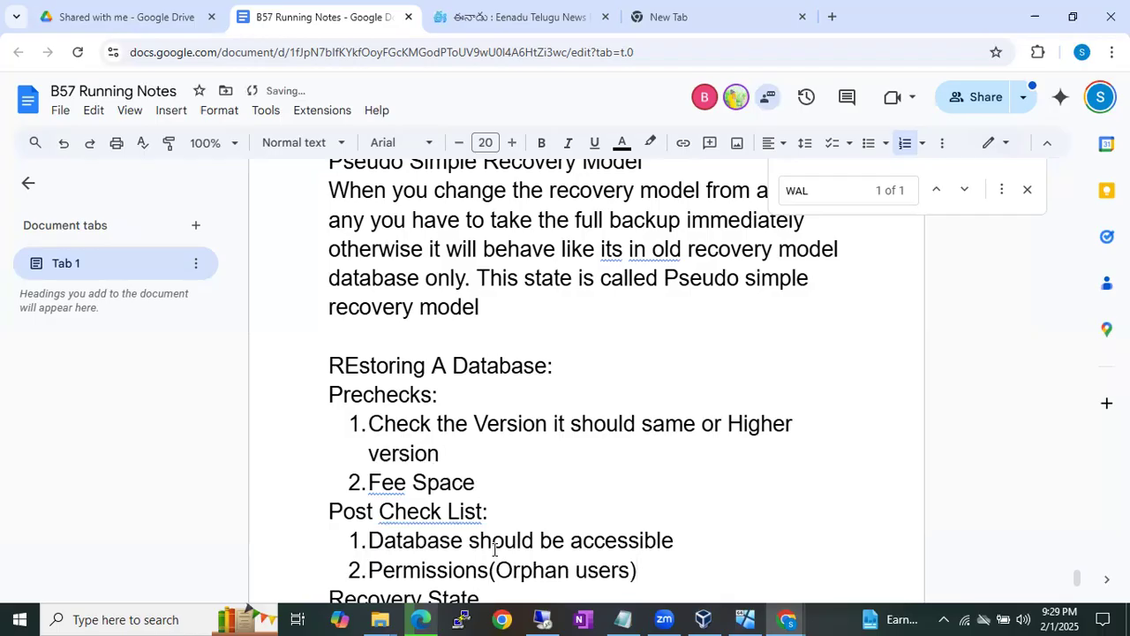
key(Return)
key(BackSpace)
key(BackSpace)
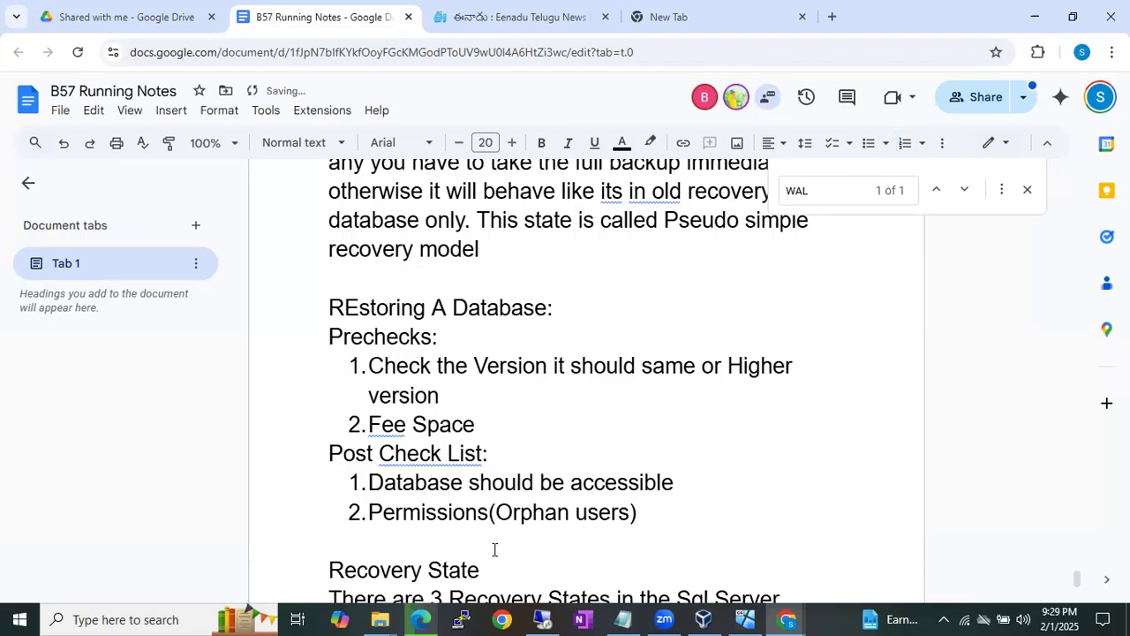
Switch to SQL Server Management Studio and check the last database and log backup dates in the Amazon database's properties.
scroll(495, 549, down, 10)
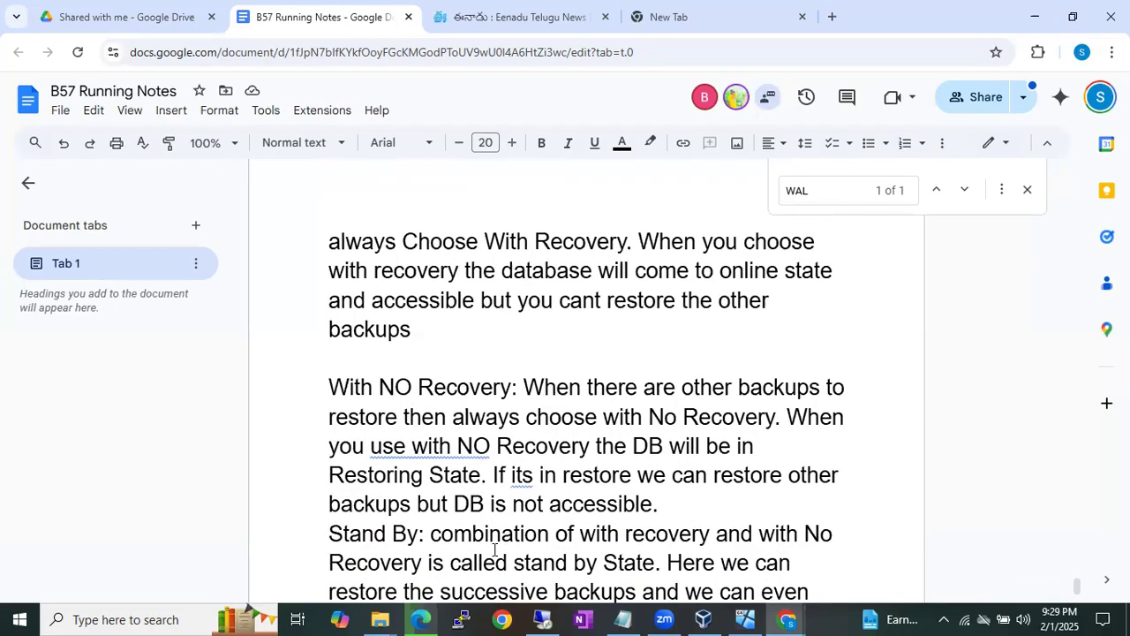
scroll(495, 550, down, 5)
scroll(494, 549, up, 2)
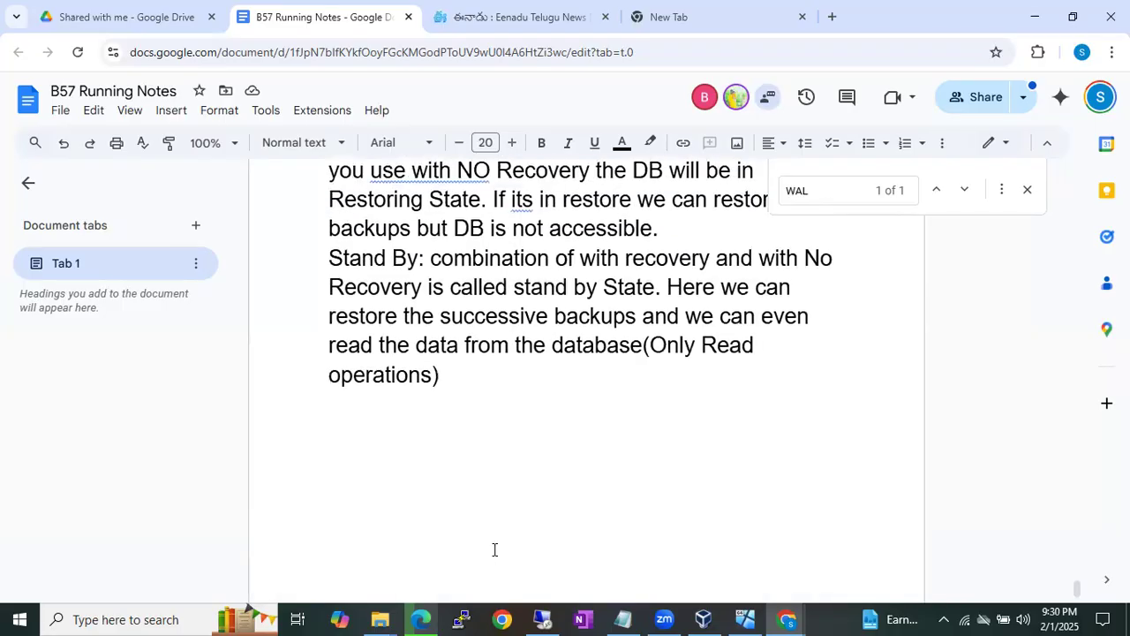
click(542, 619)
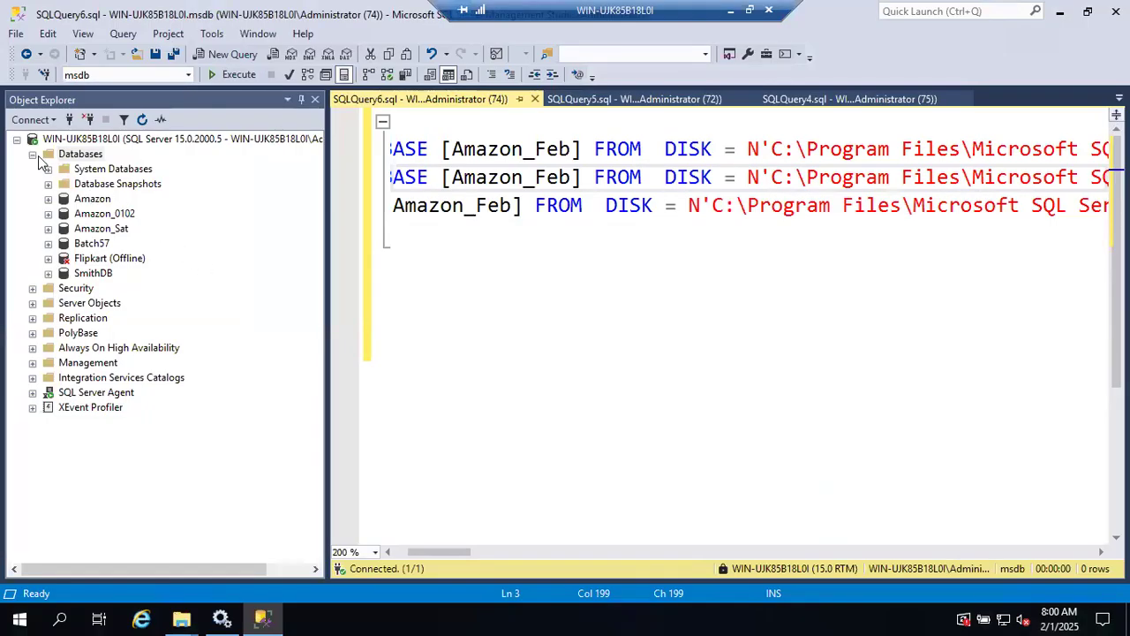
click(80, 154)
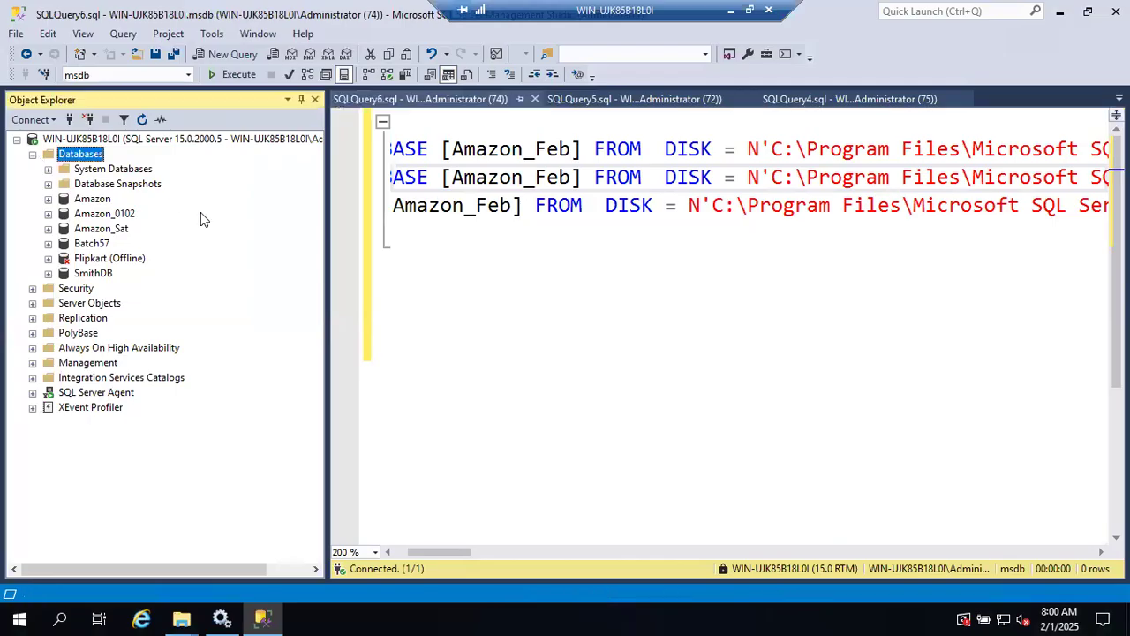
right_click(93, 200)
click(160, 486)
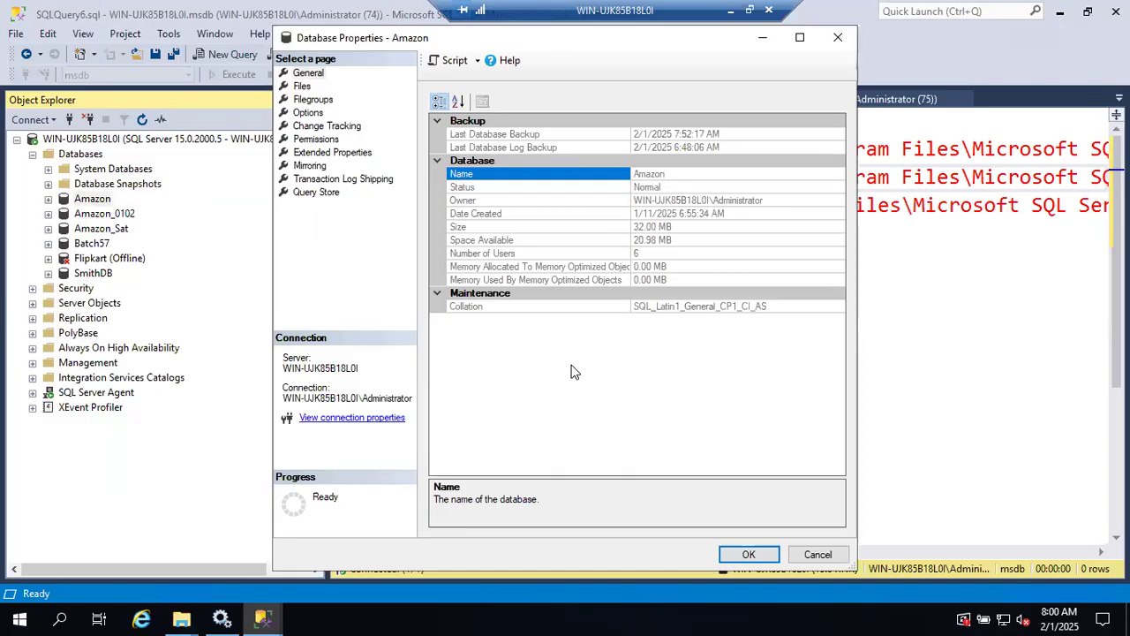
click(746, 133)
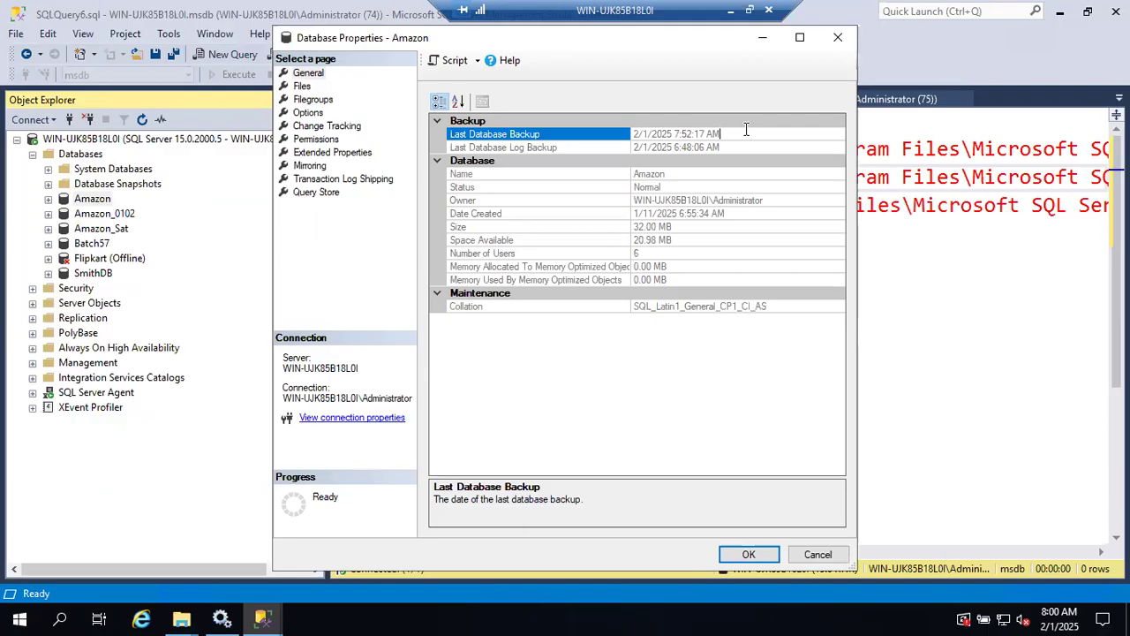
drag(746, 130, 633, 134)
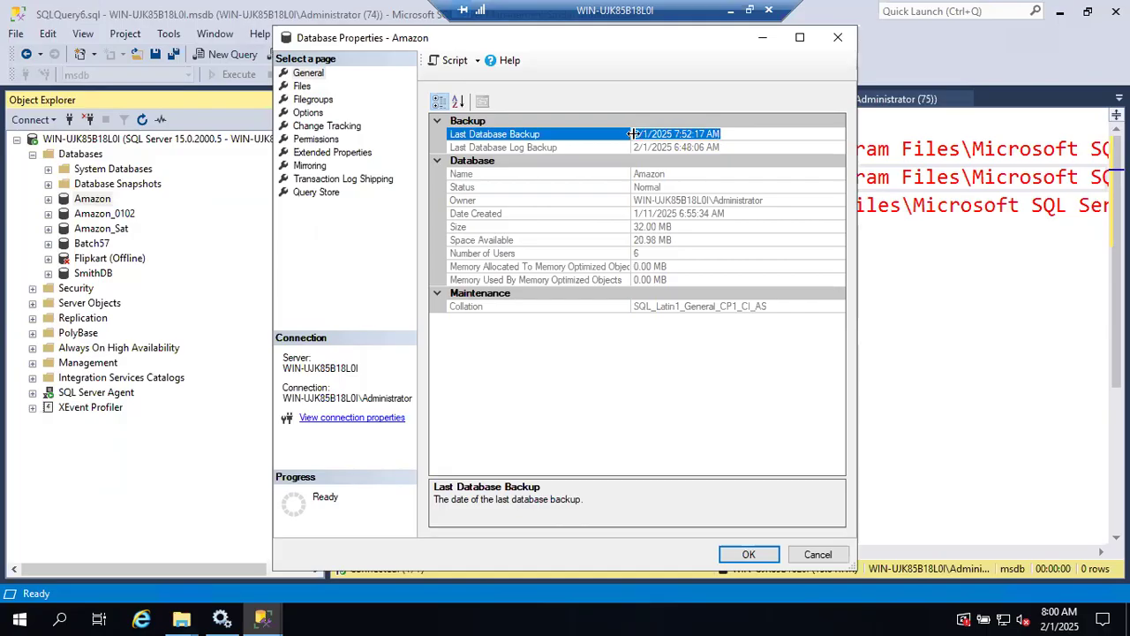
click(723, 147)
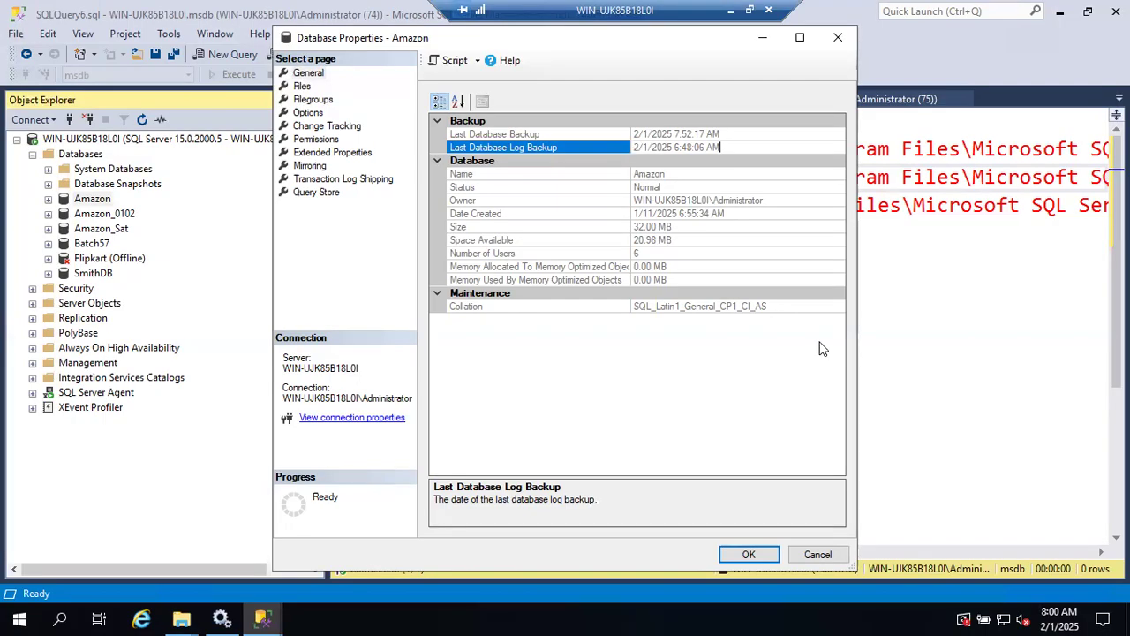
click(811, 557)
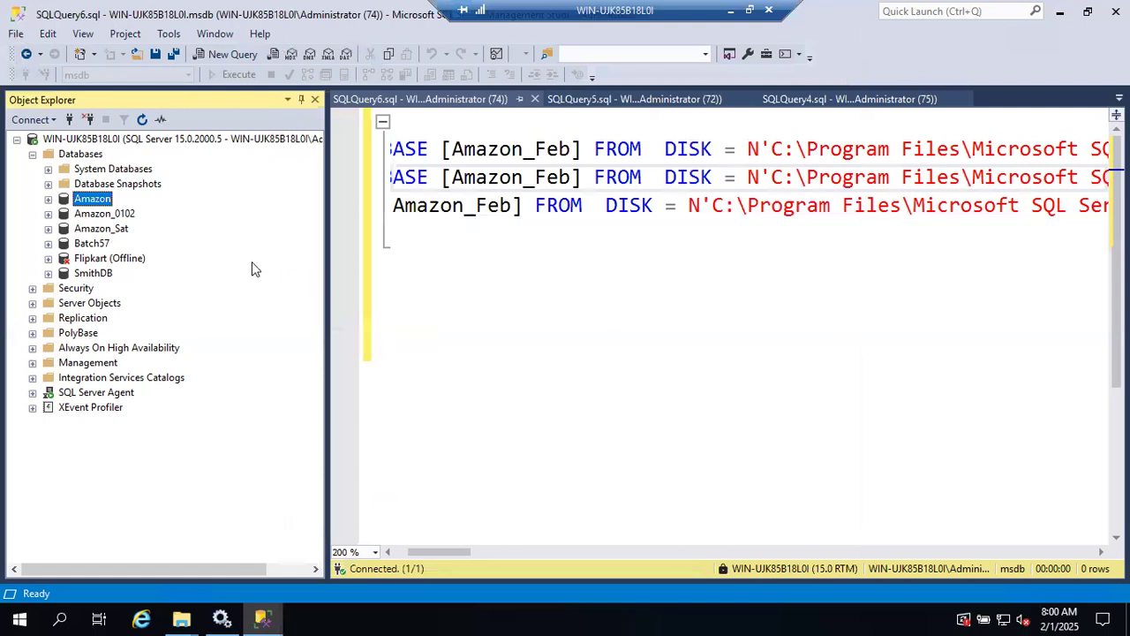
Connect to the WIN-UJK85B18L0I\BATCH57SQL2019 database engine with Windows Authentication and expand its Databases folder.
click(72, 120)
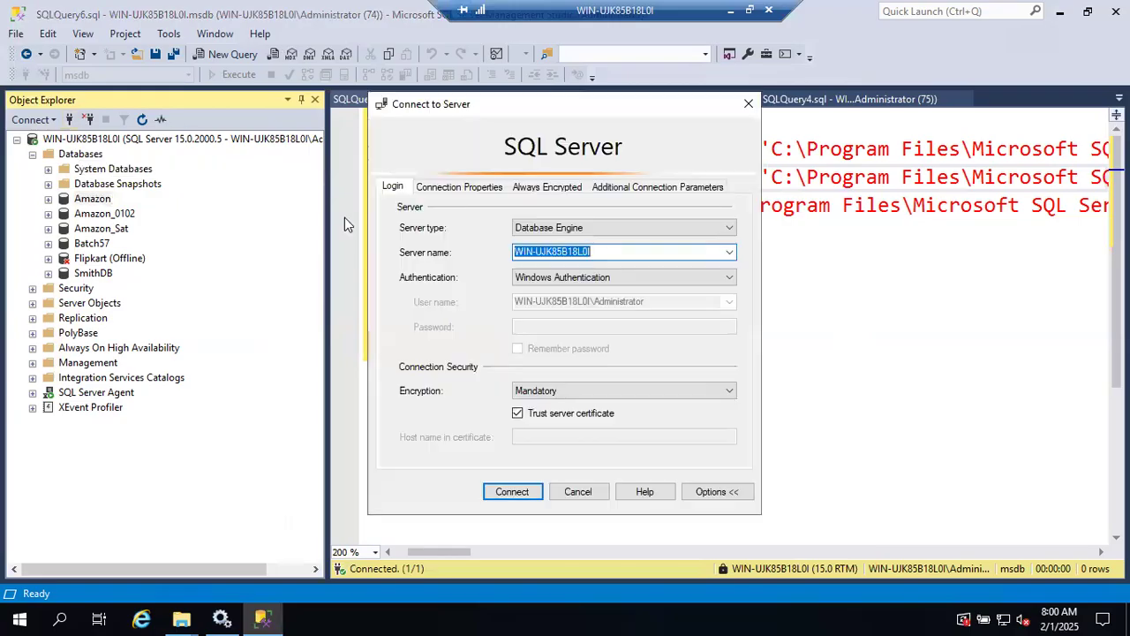
click(730, 252)
click(655, 290)
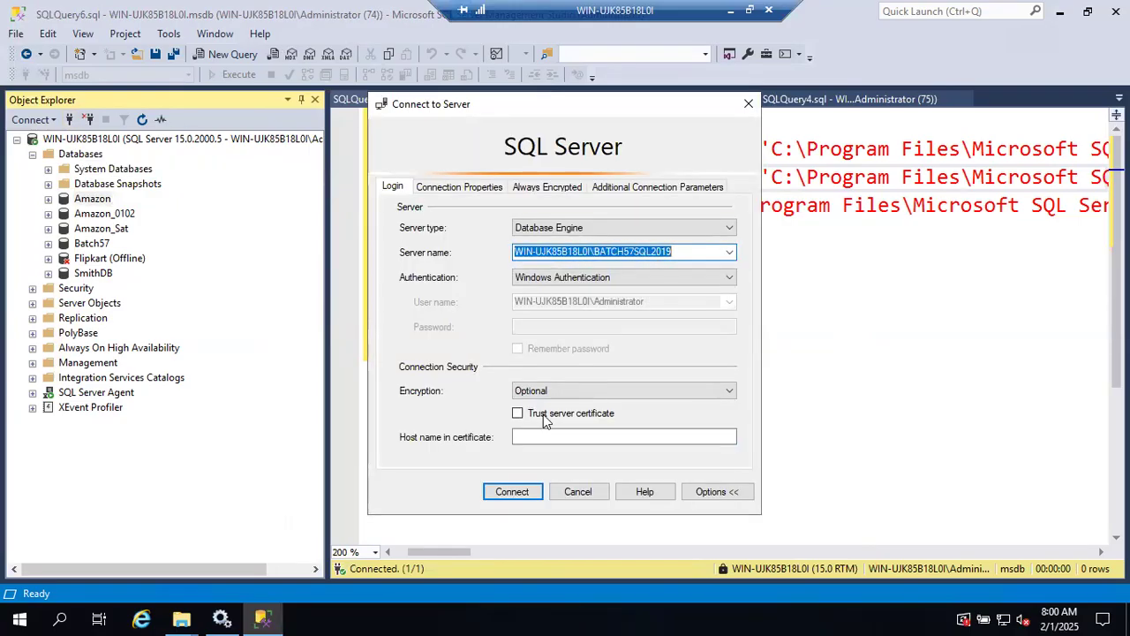
click(511, 492)
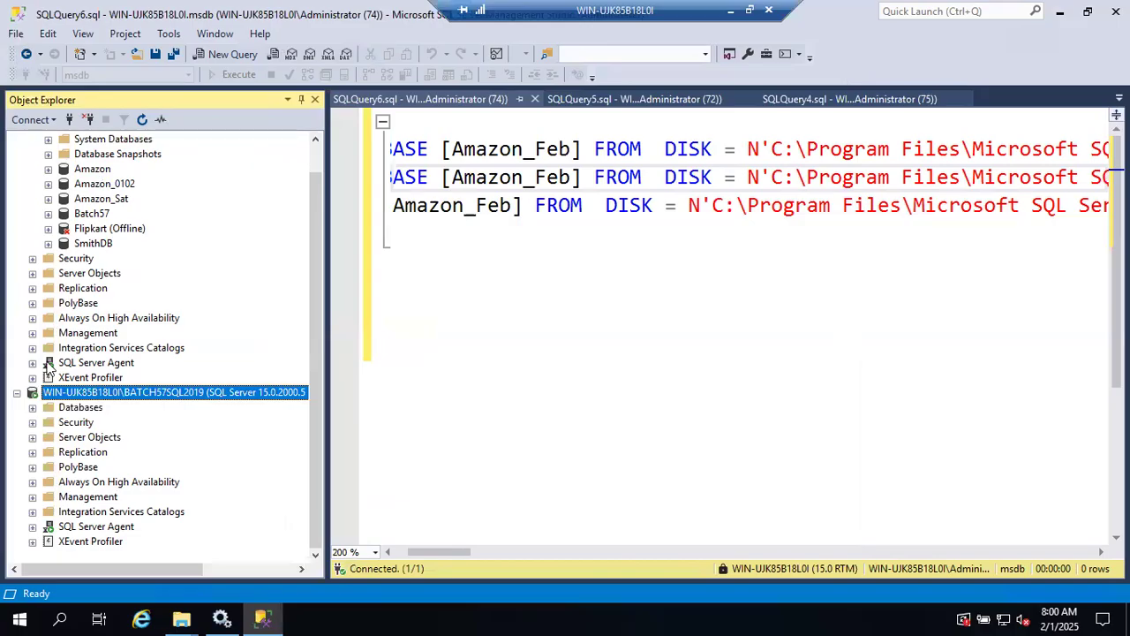
click(33, 408)
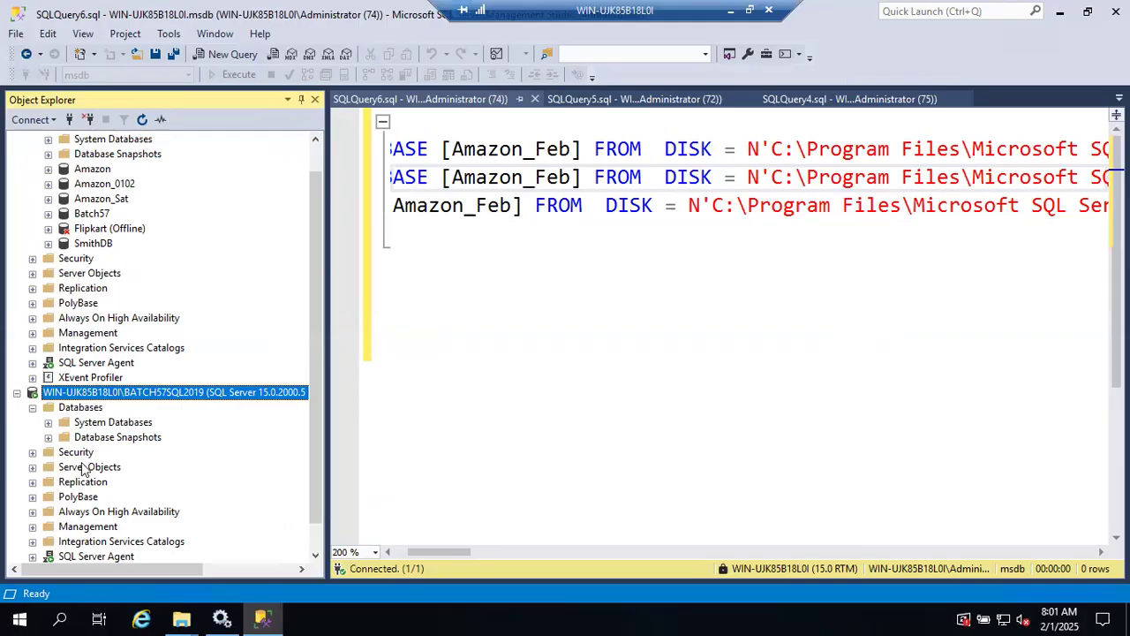
Start a database restore on the BATCH57SQL2019 instance with Device as the source and open the backup device selection.
click(80, 408)
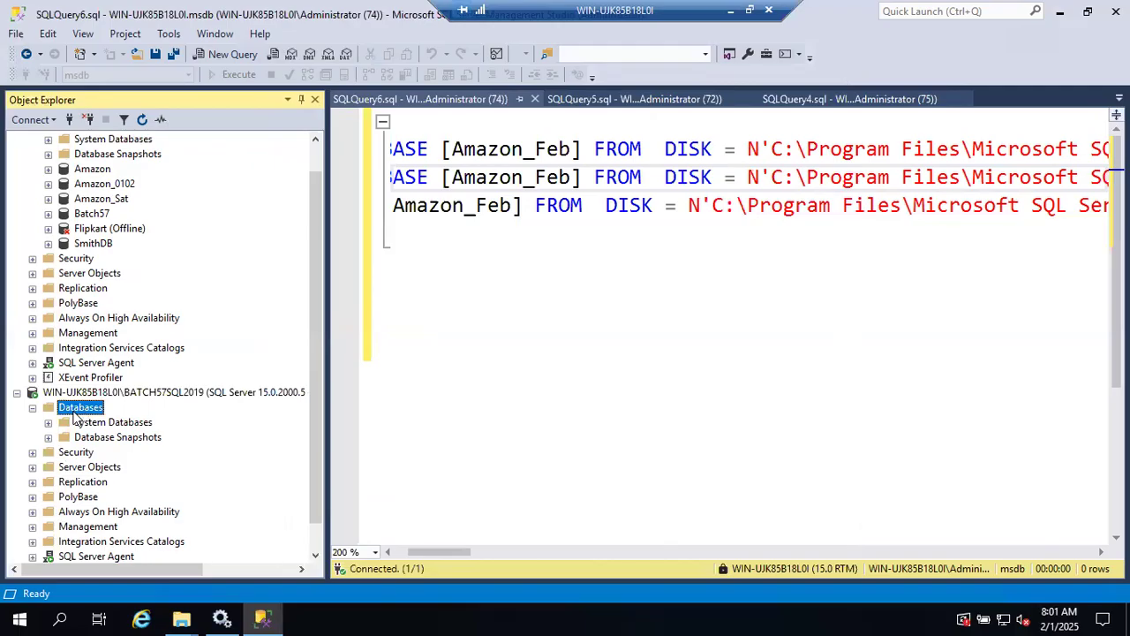
right_click(74, 413)
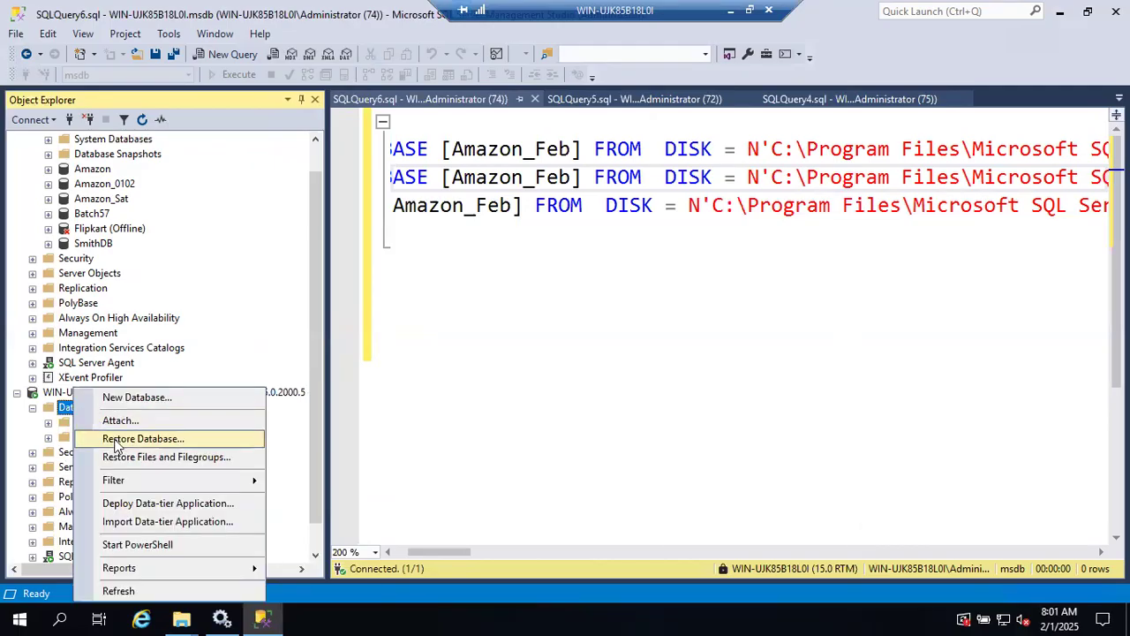
click(415, 399)
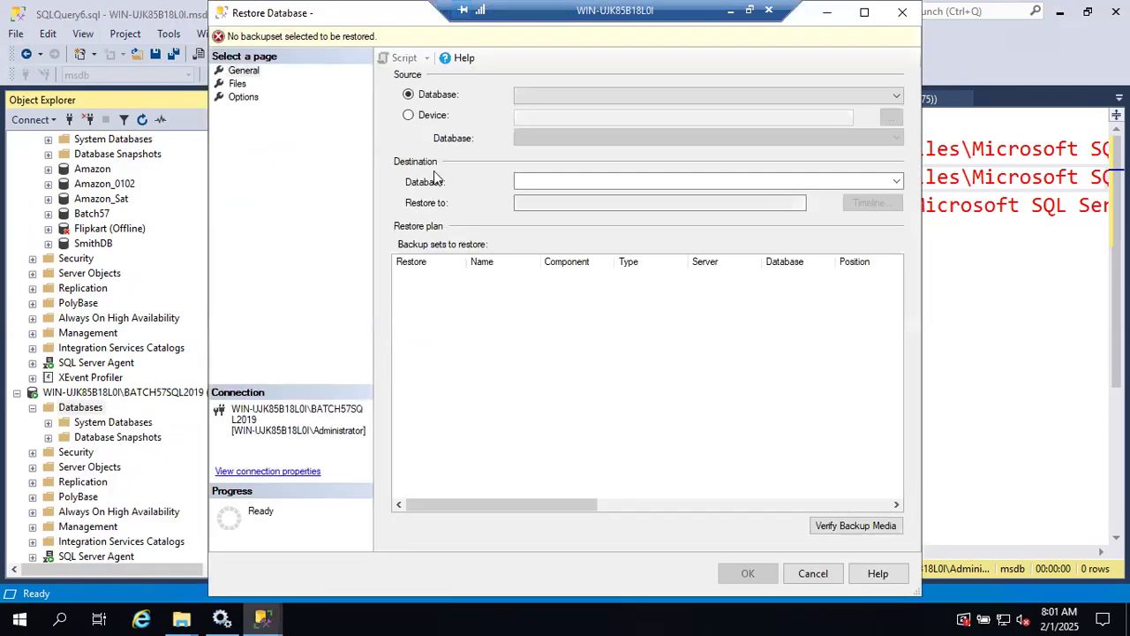
click(408, 115)
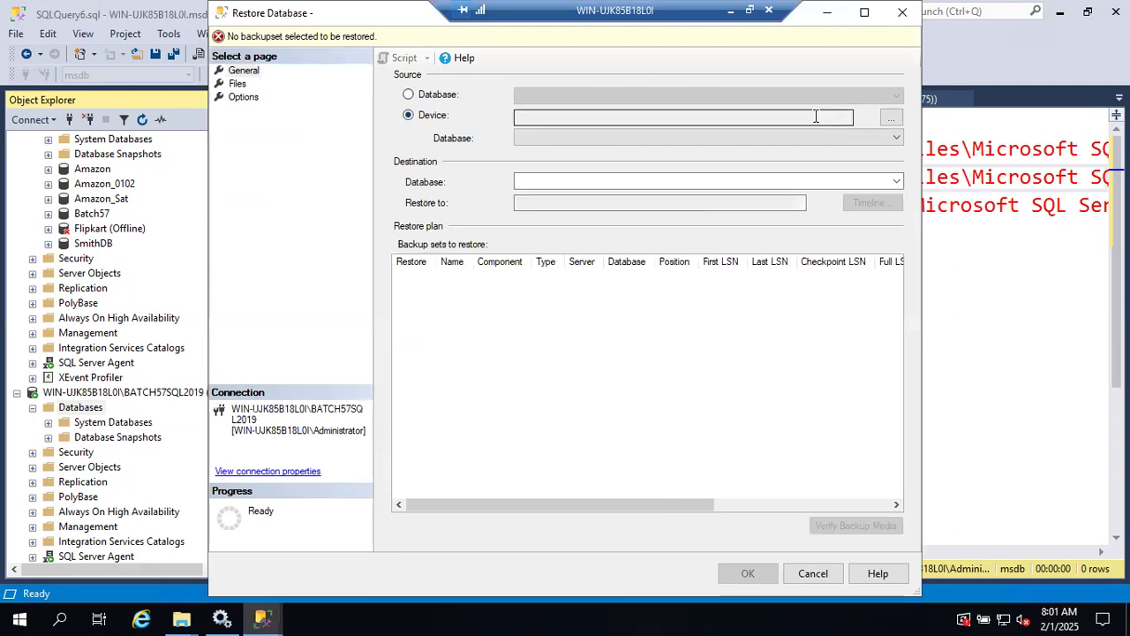
click(892, 117)
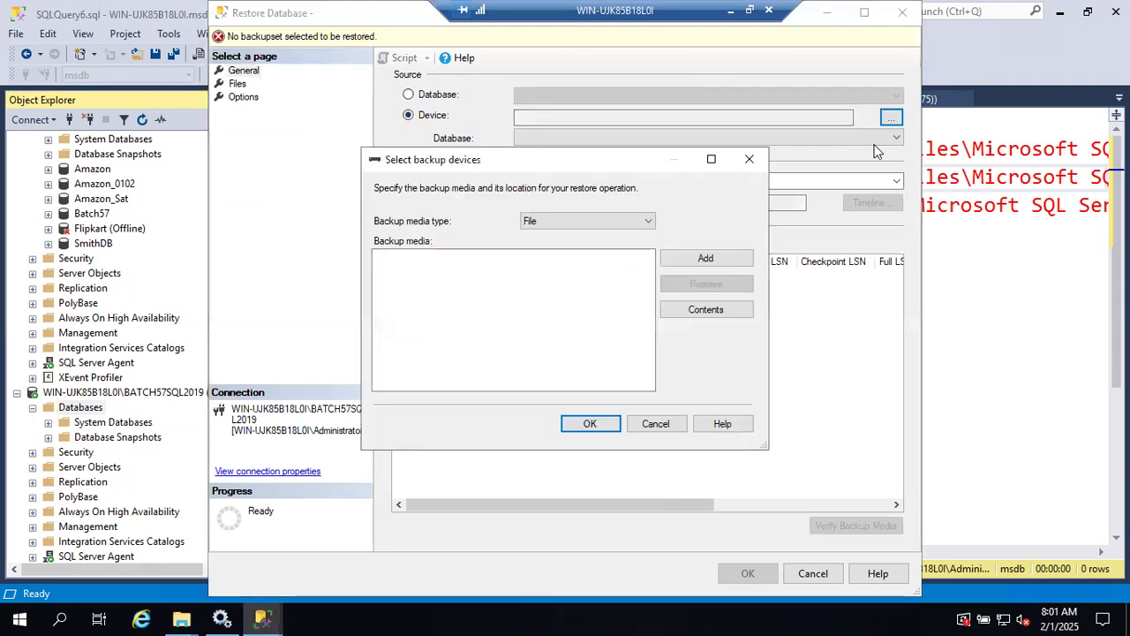
Open the backup file browser for the restore device and look through the folder tree around the BATCH57SQL2019 instance's Backup folder.
click(724, 258)
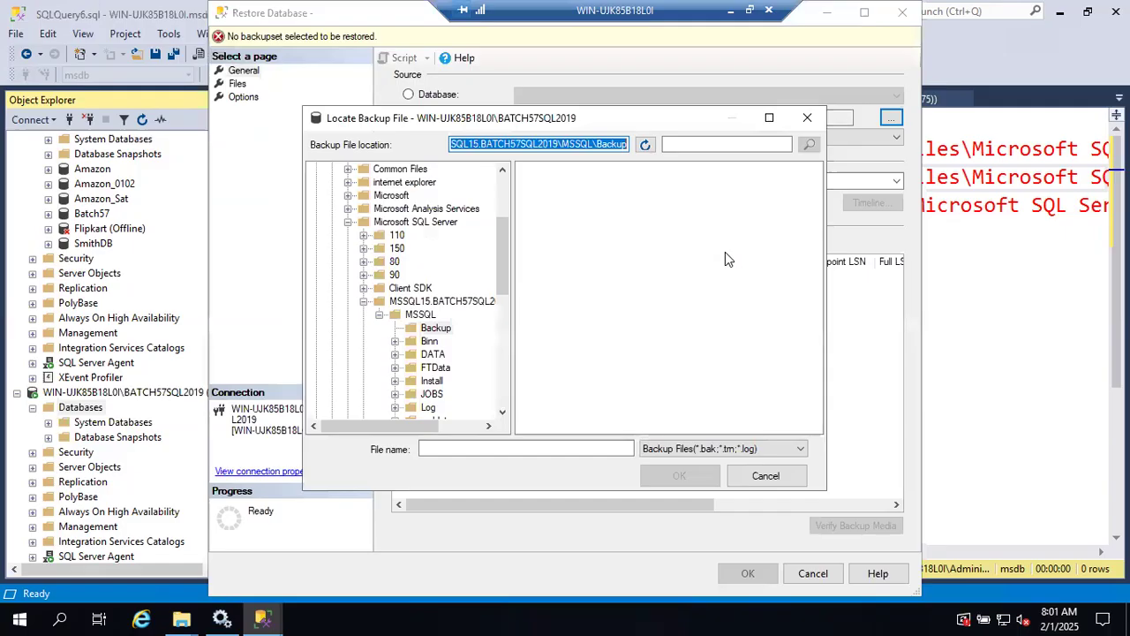
click(435, 329)
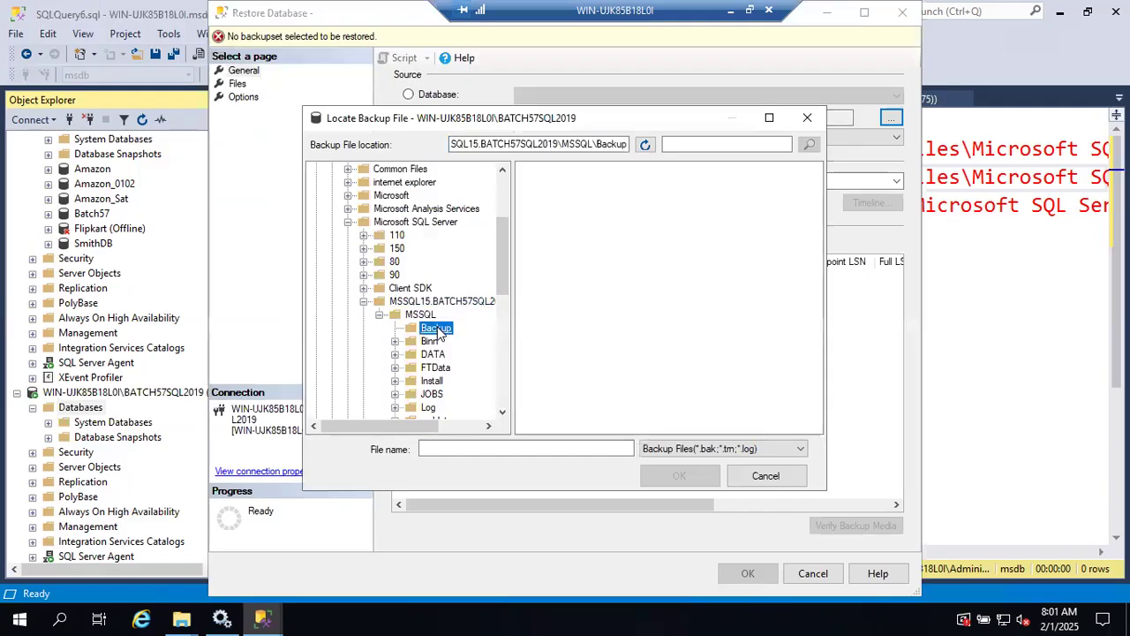
scroll(466, 339, up, 3)
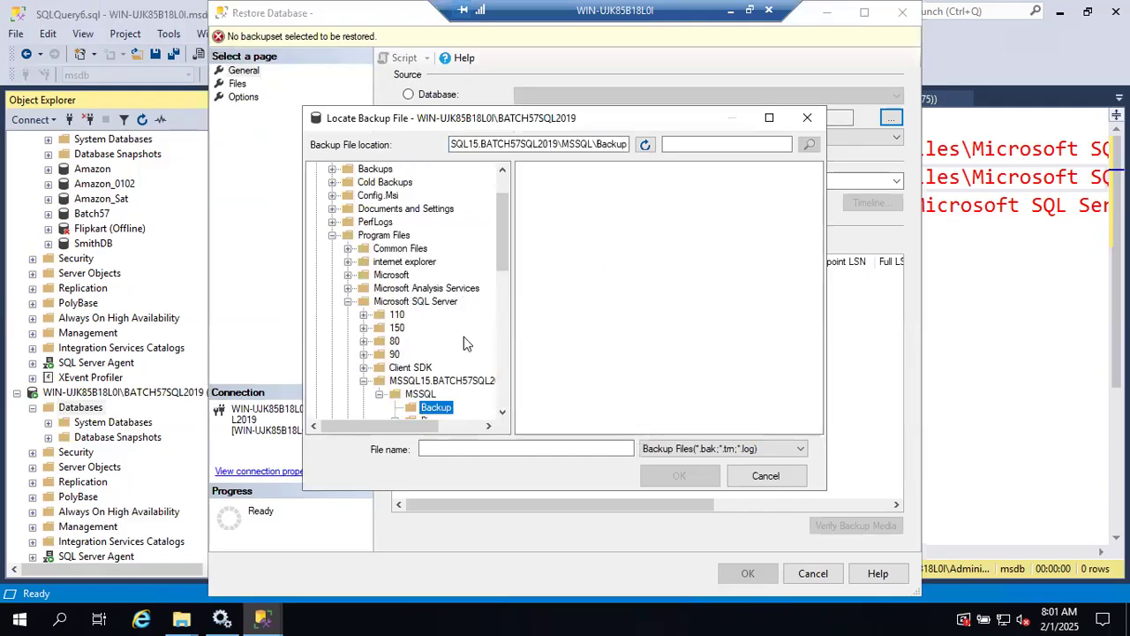
scroll(466, 341, down, 4)
scroll(463, 336, down, 2)
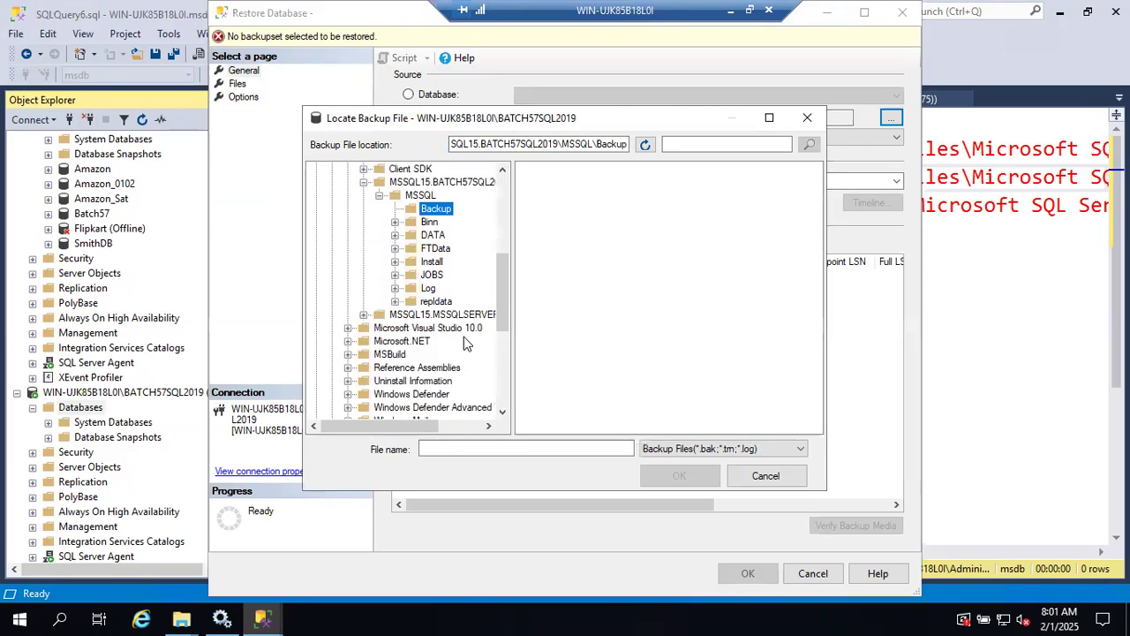
scroll(463, 336, up, 7)
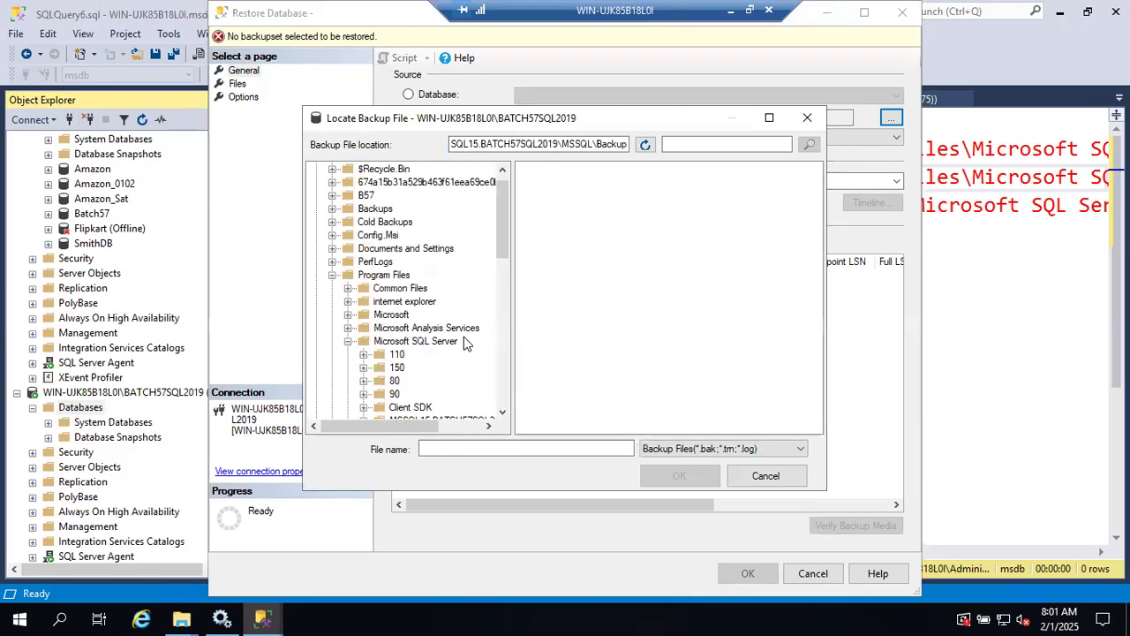
scroll(463, 336, down, 3)
scroll(433, 325, down, 1)
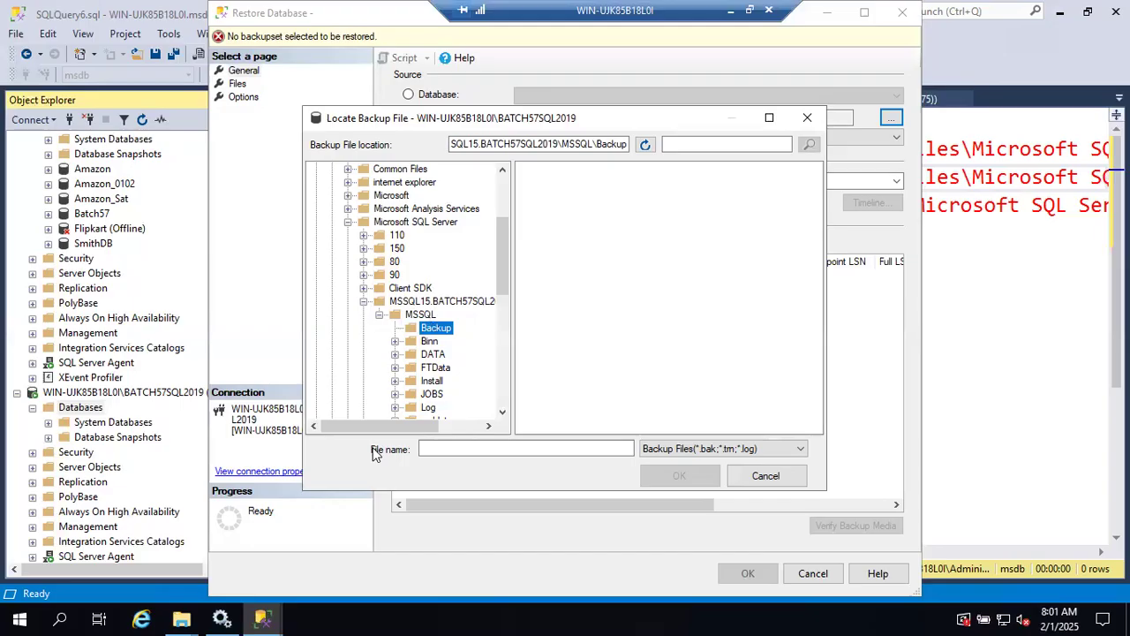
Switch to File Explorer and open C:\Program Files\Microsoft SQL Server\MSSQL15.MSSQLSERVER\MSSQL\Backup in the existing Backups window.
click(180, 618)
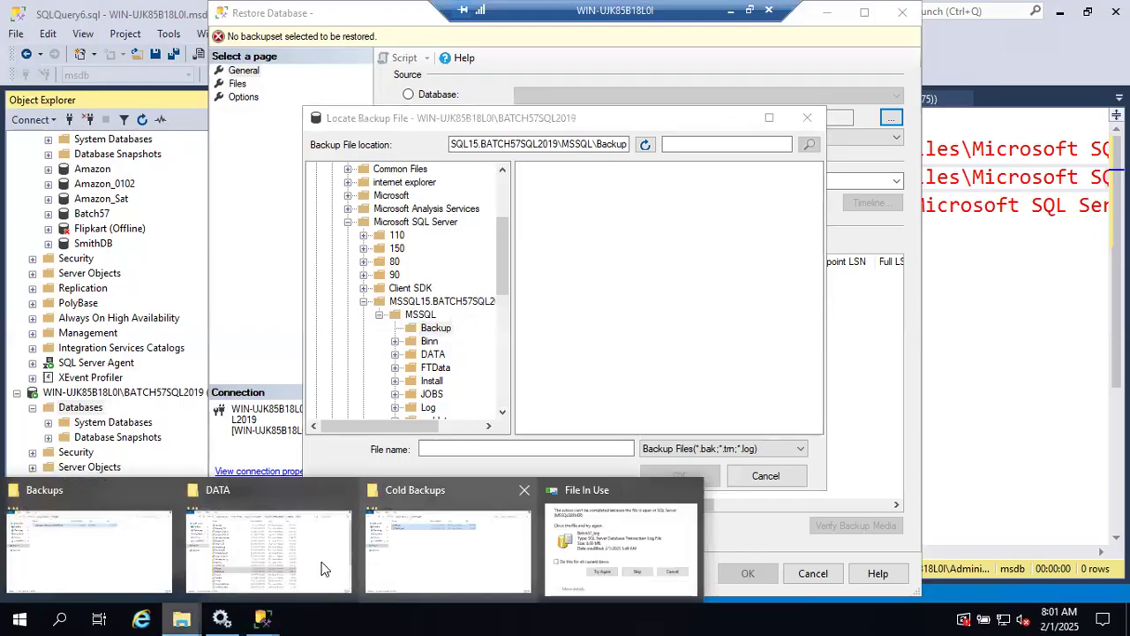
click(136, 558)
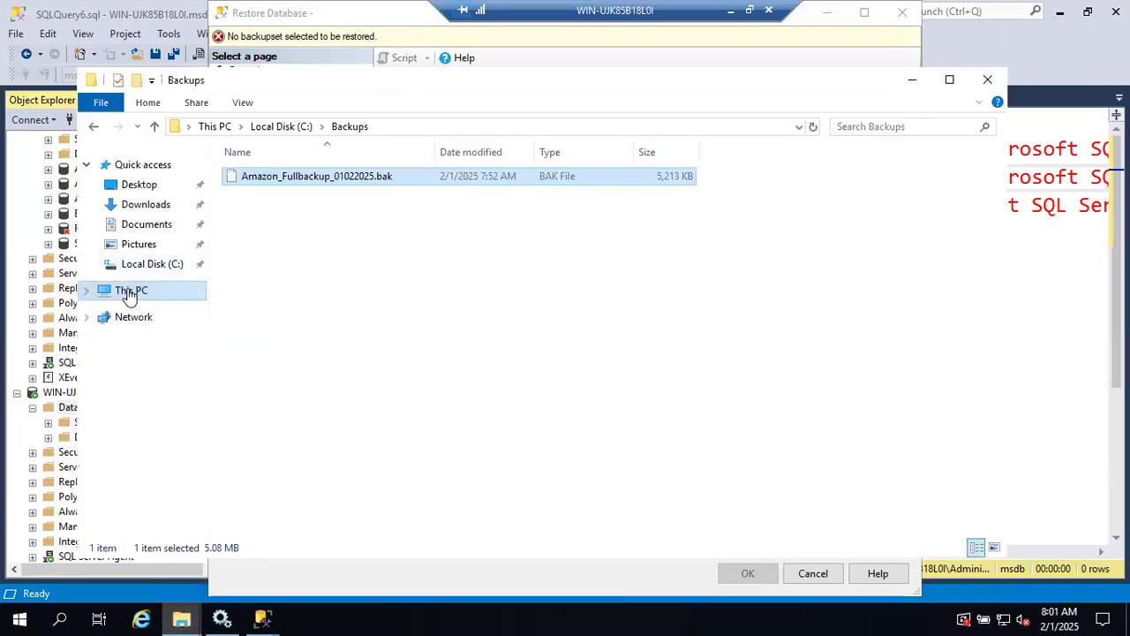
click(130, 292)
double_click(331, 345)
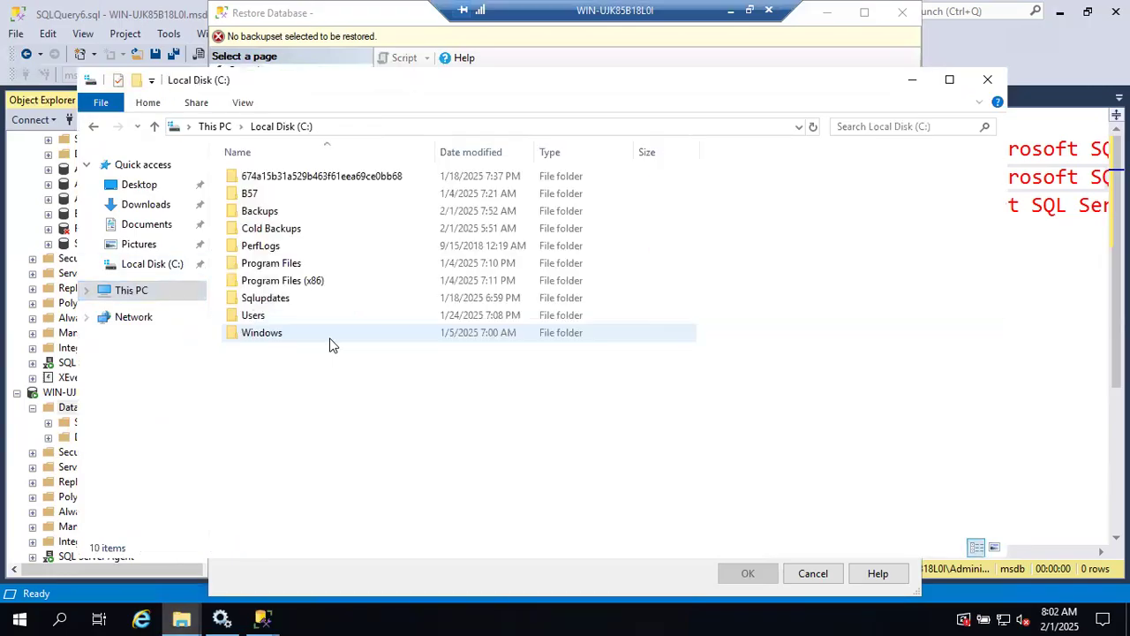
double_click(272, 270)
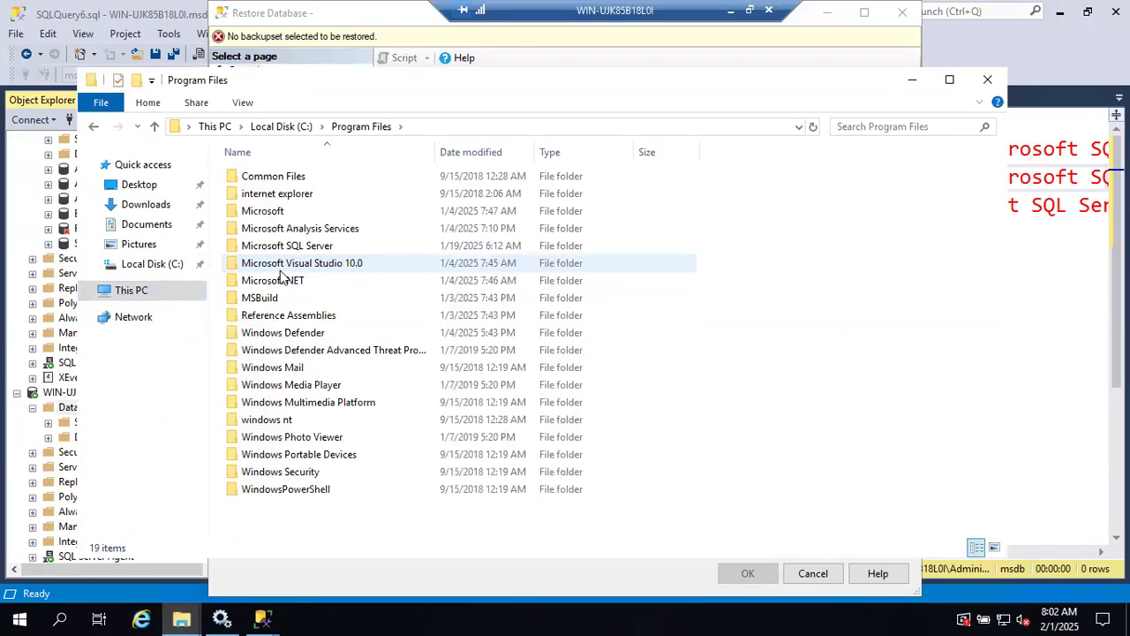
double_click(281, 247)
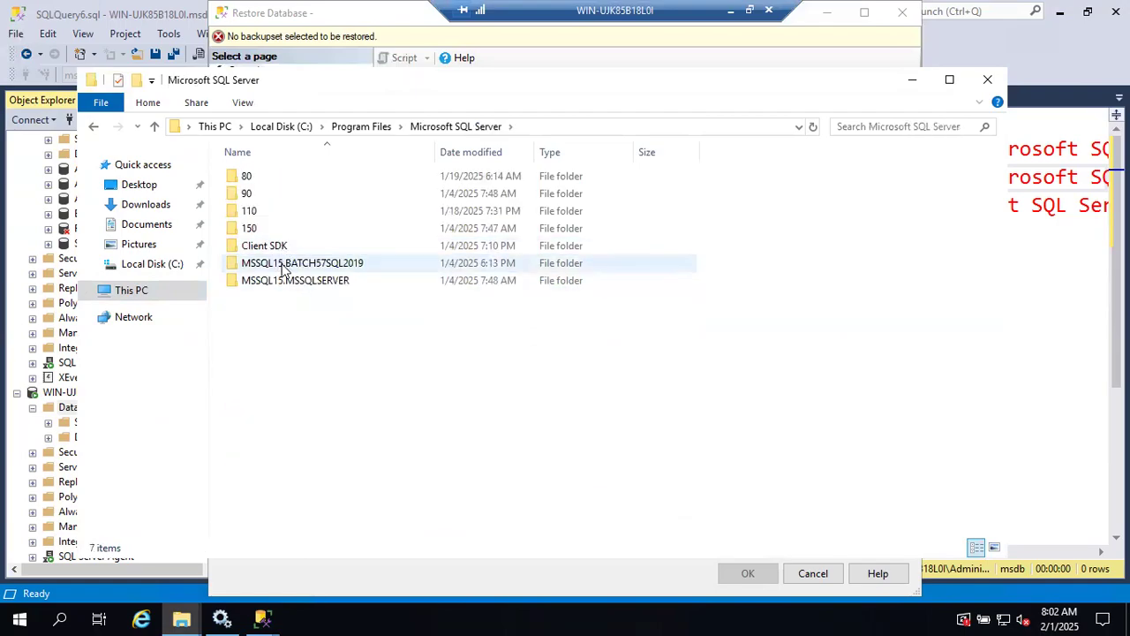
double_click(280, 281)
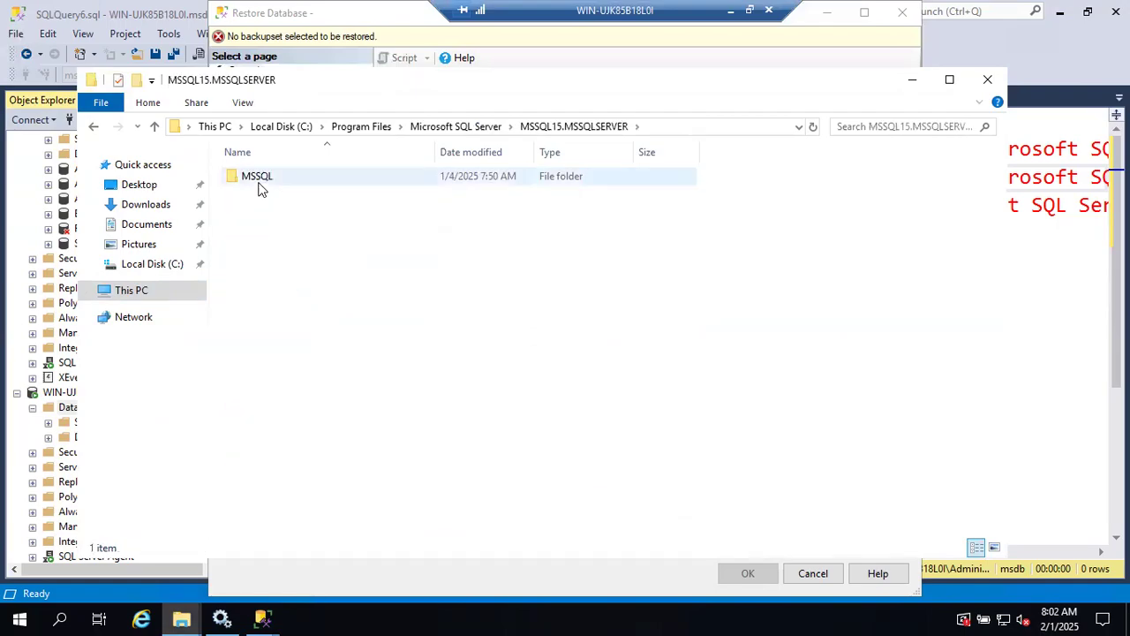
double_click(257, 184)
double_click(258, 180)
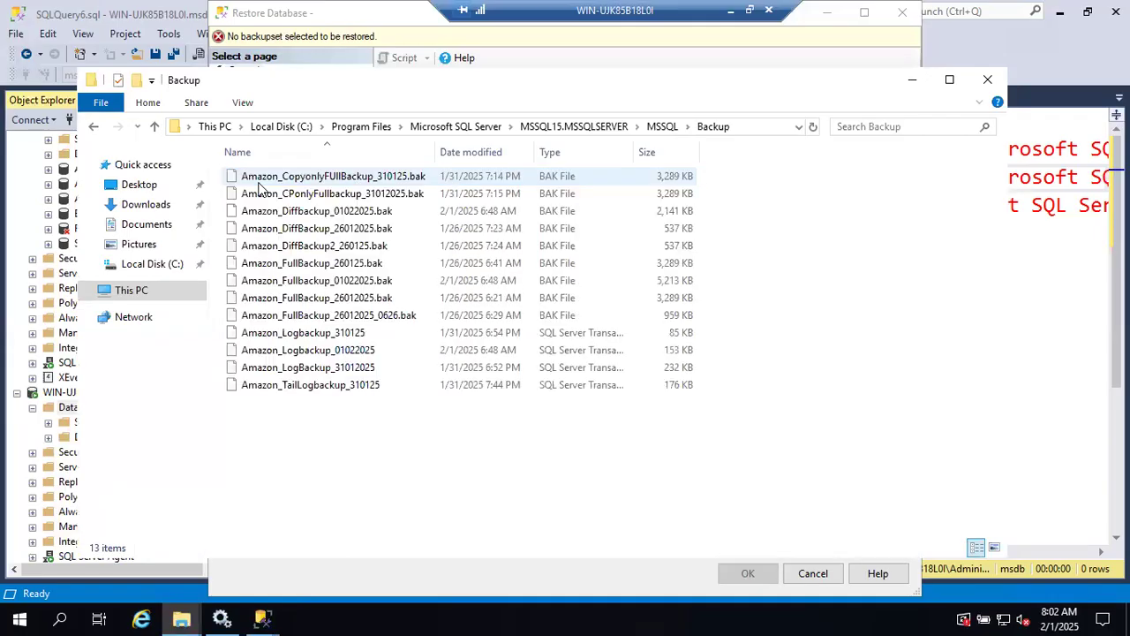
Open a second File Explorer window at C:\Program Files\Microsoft SQL Server\MSSQL15.BATCH57SQL2019\MSSQL\Backup.
right_click(132, 294)
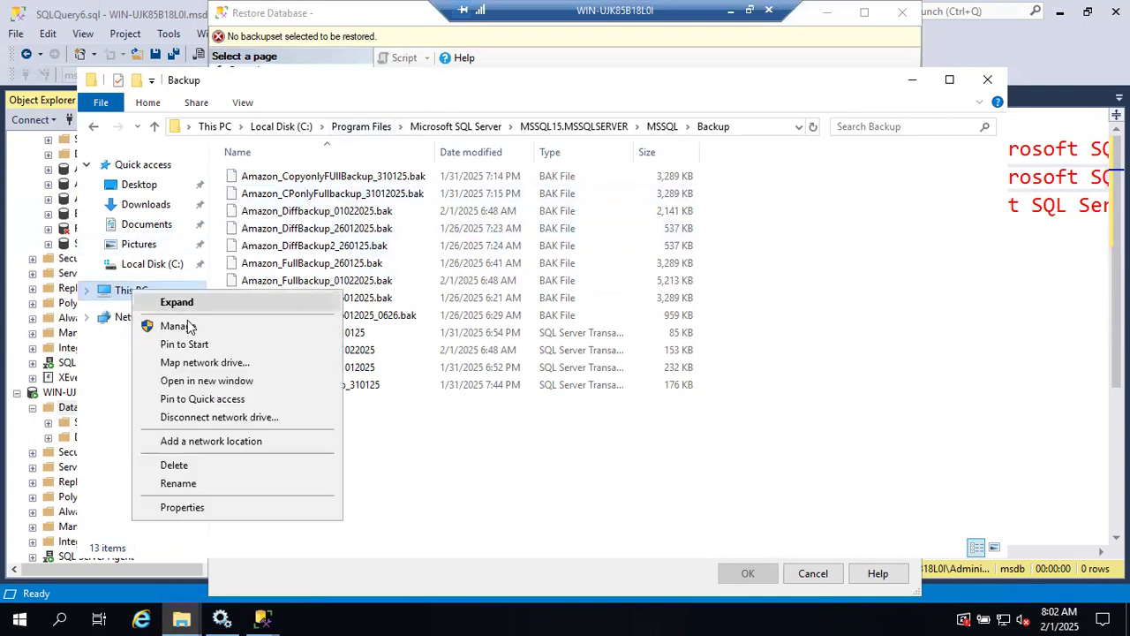
click(188, 385)
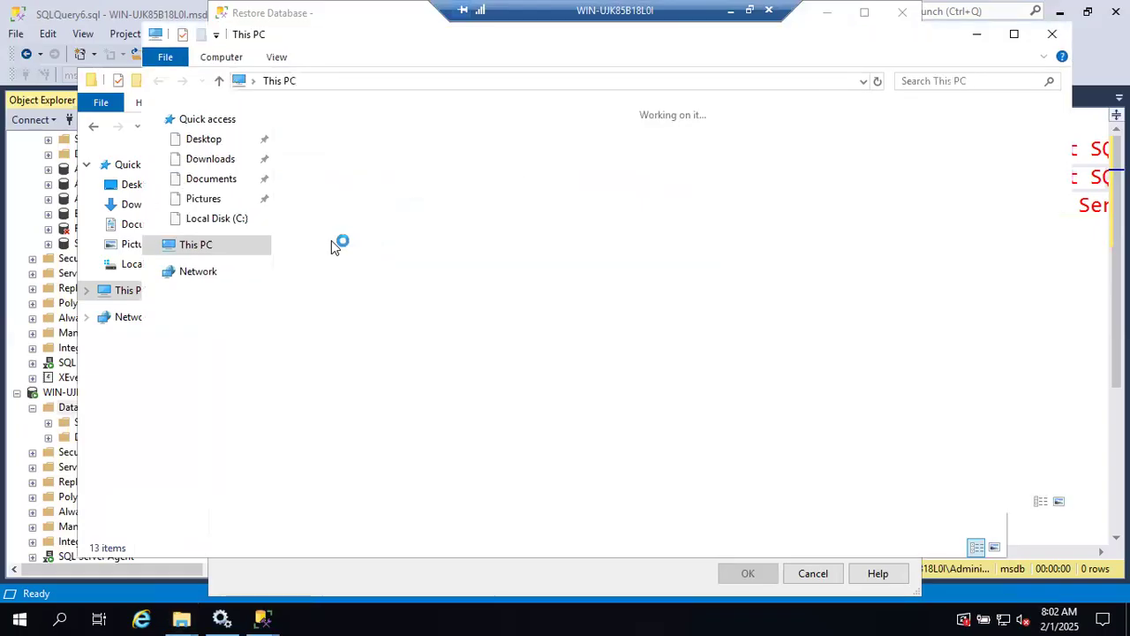
double_click(352, 314)
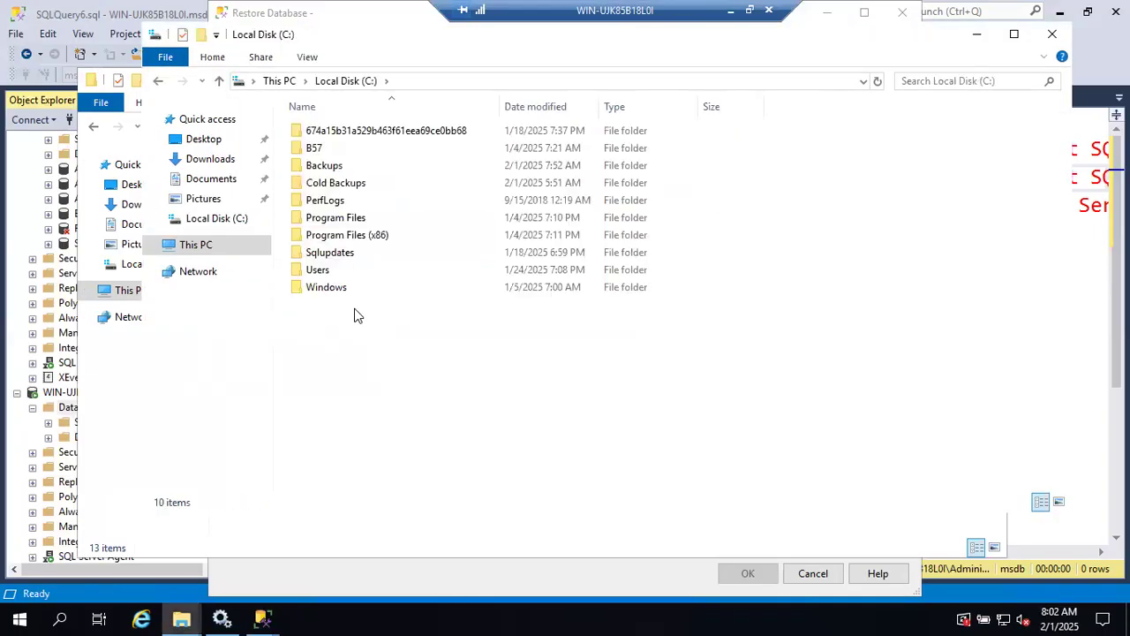
click(336, 221)
double_click(334, 219)
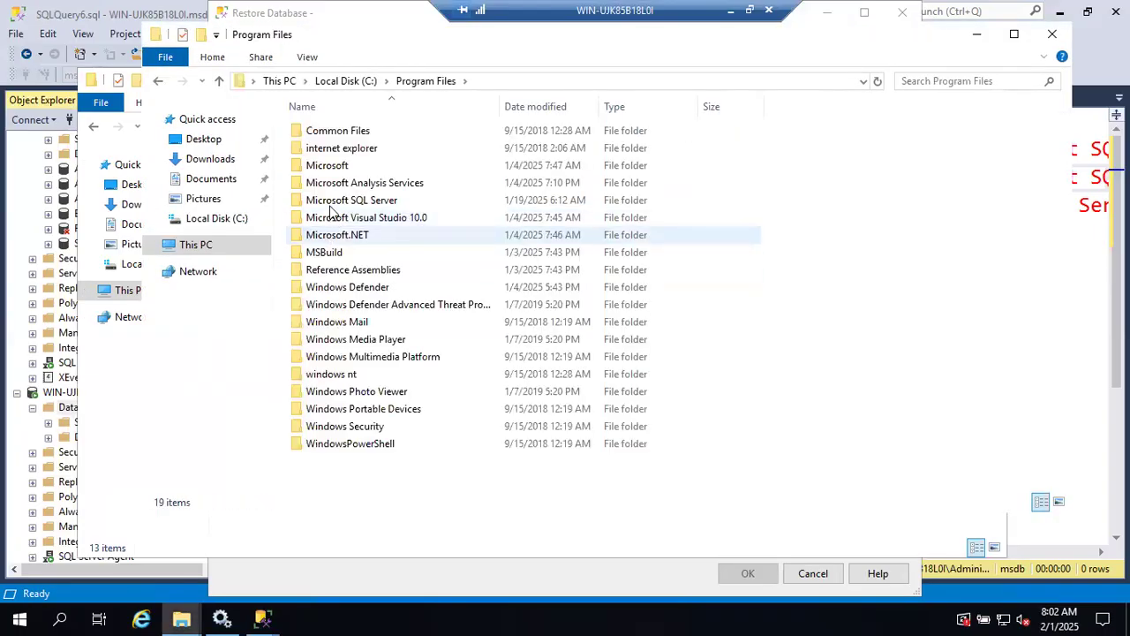
double_click(331, 200)
click(324, 224)
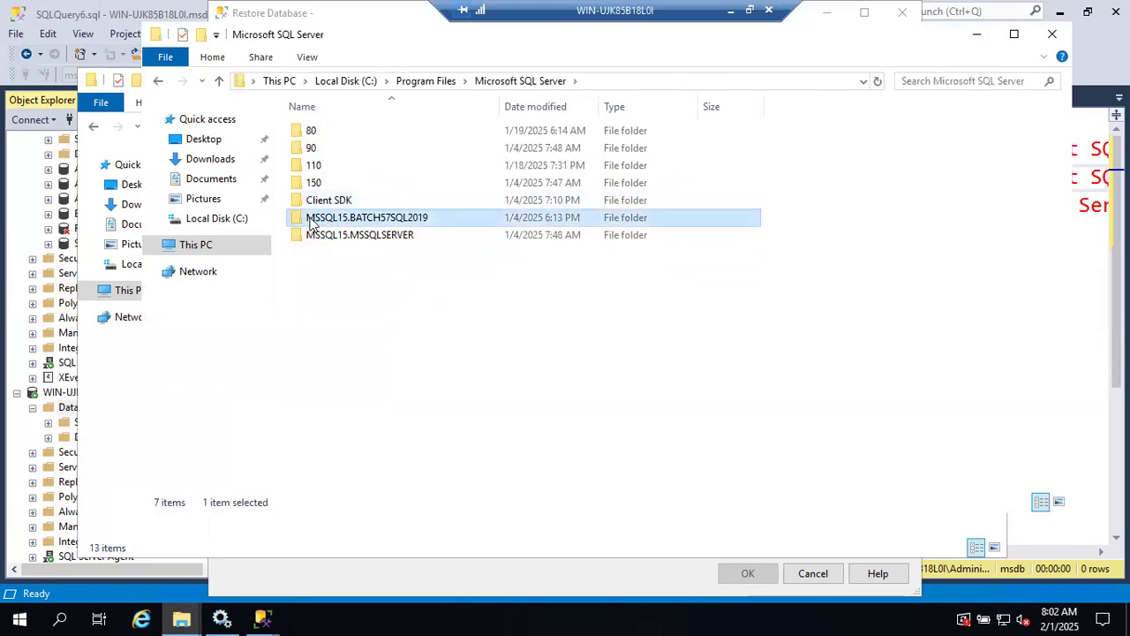
double_click(310, 222)
double_click(326, 130)
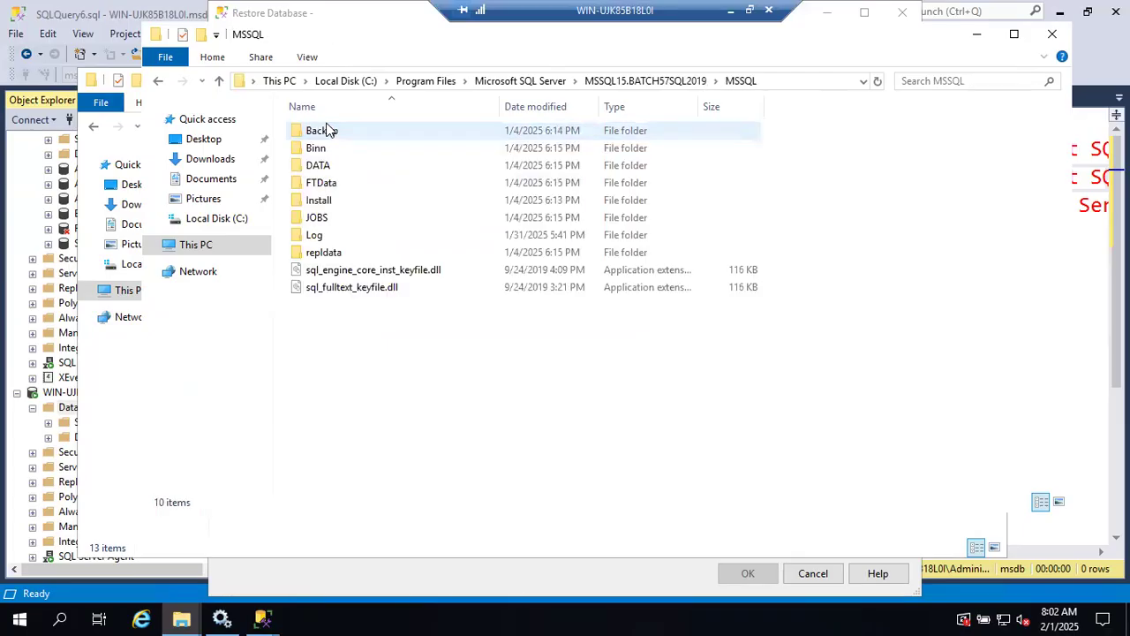
double_click(326, 130)
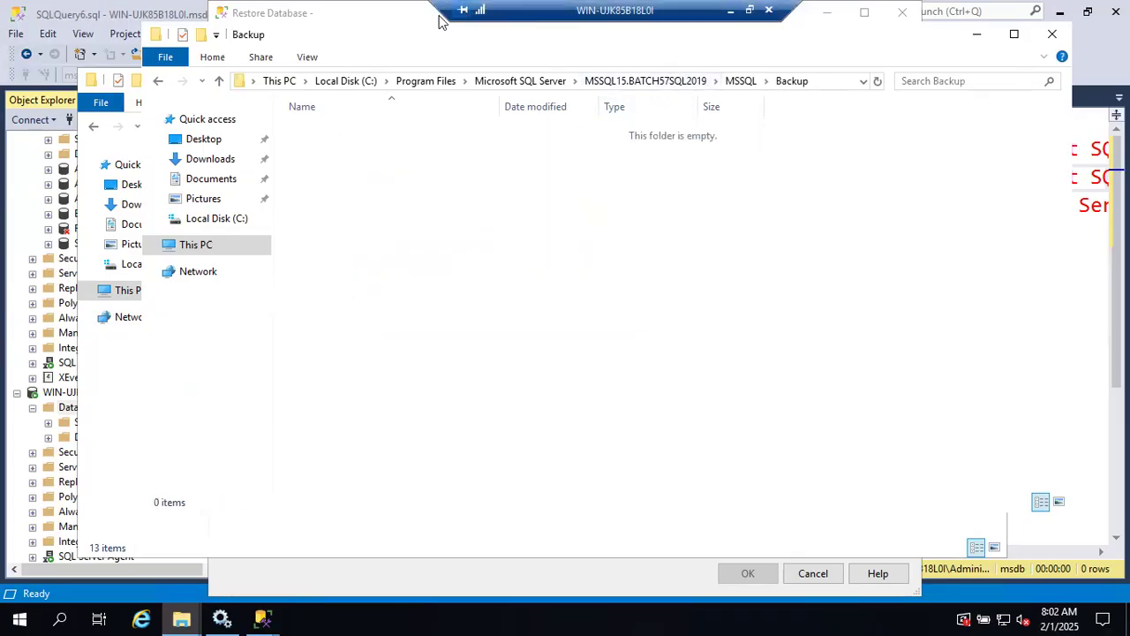
Arrange the two Backup folder windows side by side so both file lists can be reached.
drag(379, 43, 720, 133)
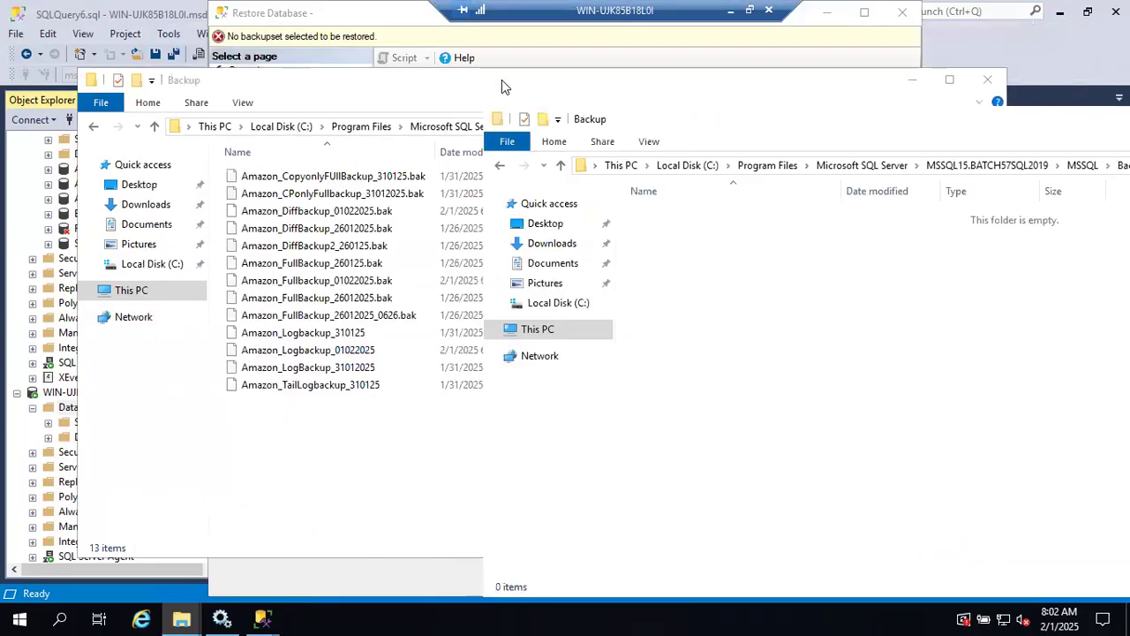
click(369, 78)
drag(369, 78, 350, 78)
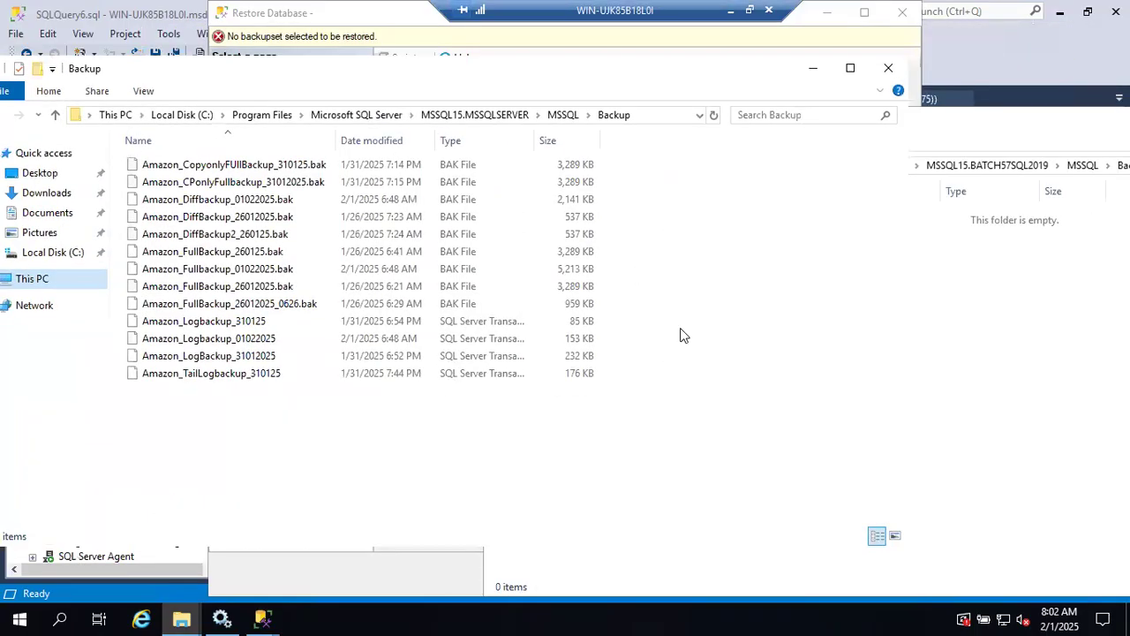
click(931, 347)
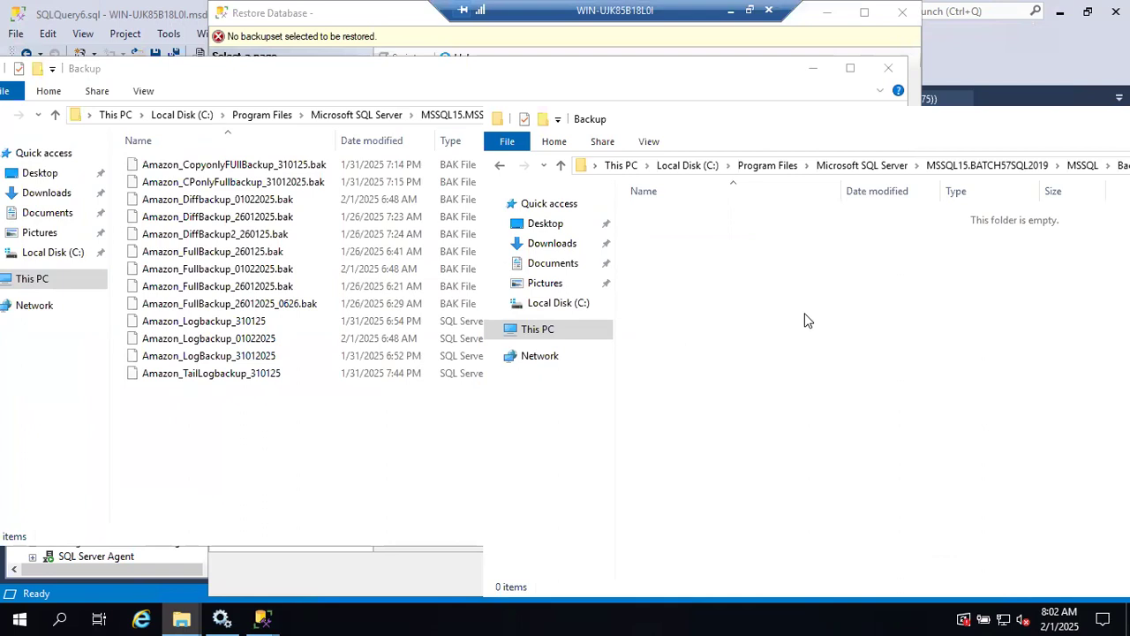
Move Amazon_Fullbackup_01022025.bak, Amazon_Diffbackup_01022025.bak and Amazon_Logbackup_01022025 from the MSSQLSERVER Backup folder to the BATCH57SQL2019 Backup folder.
click(240, 276)
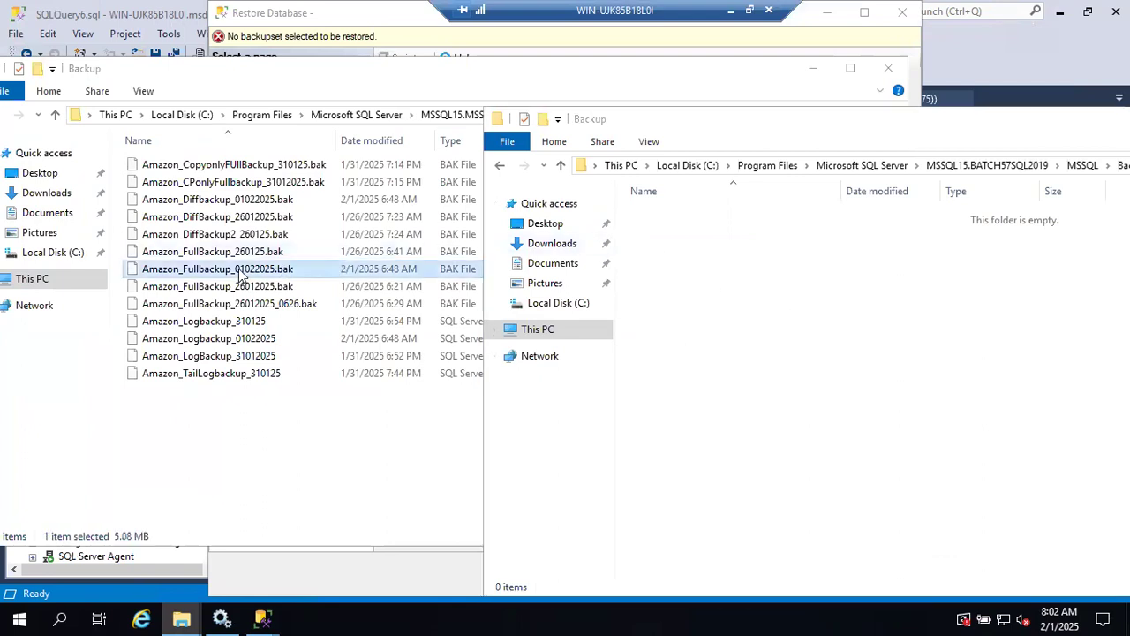
ctrl+click(234, 200)
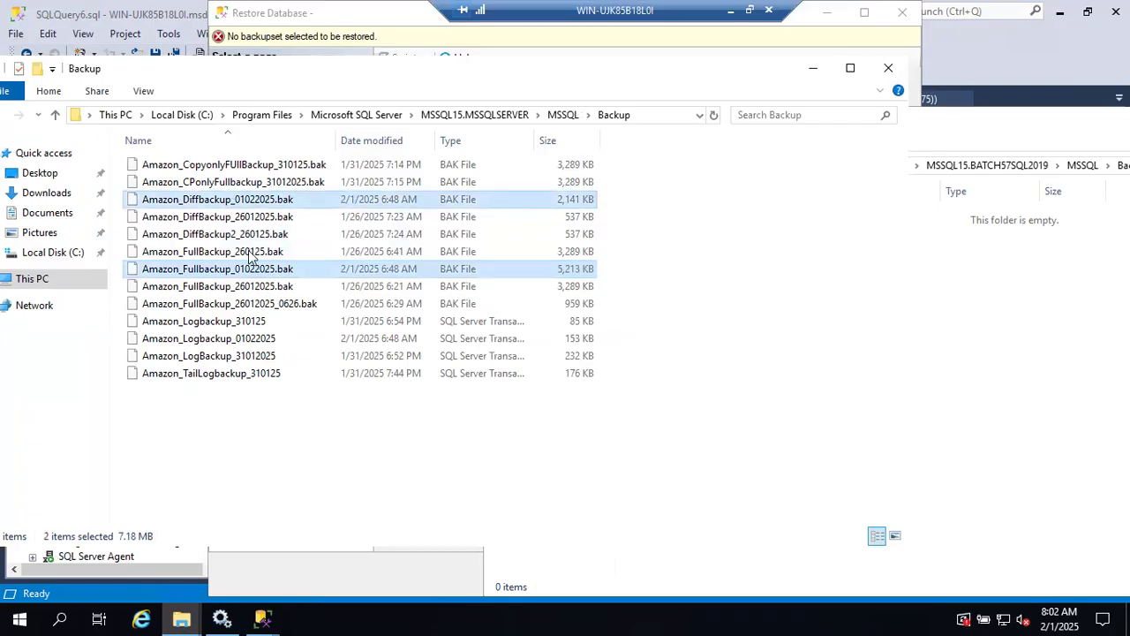
ctrl+click(240, 344)
drag(414, 198, 962, 318)
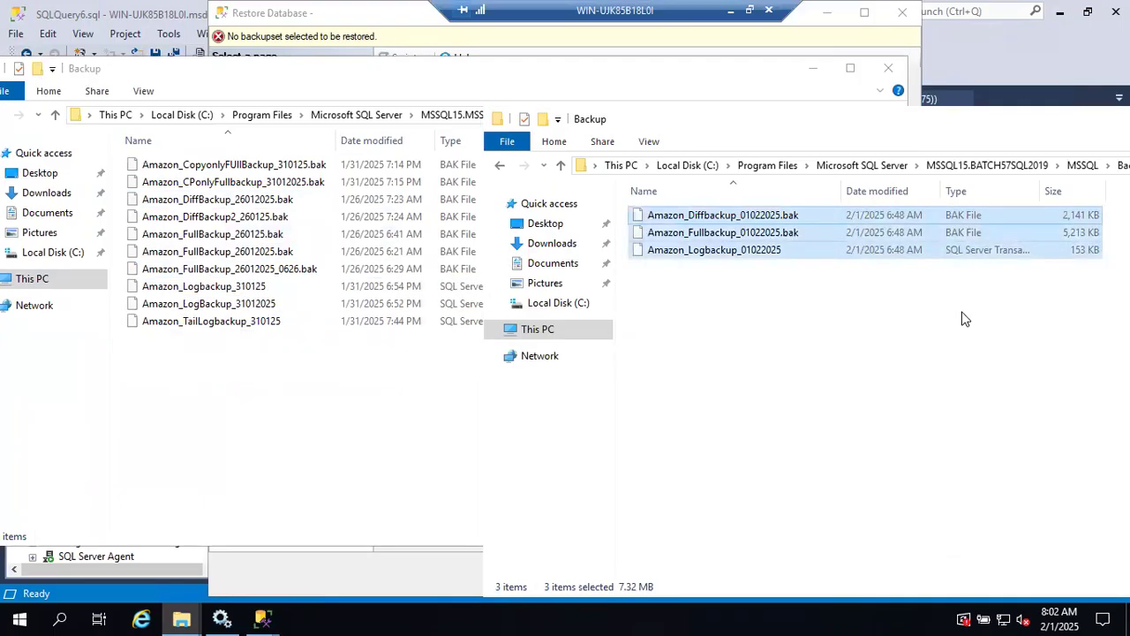
Copy the three 01022025 backup files back into the MSSQLSERVER Backup folder and minimize that folder's window.
click(231, 388)
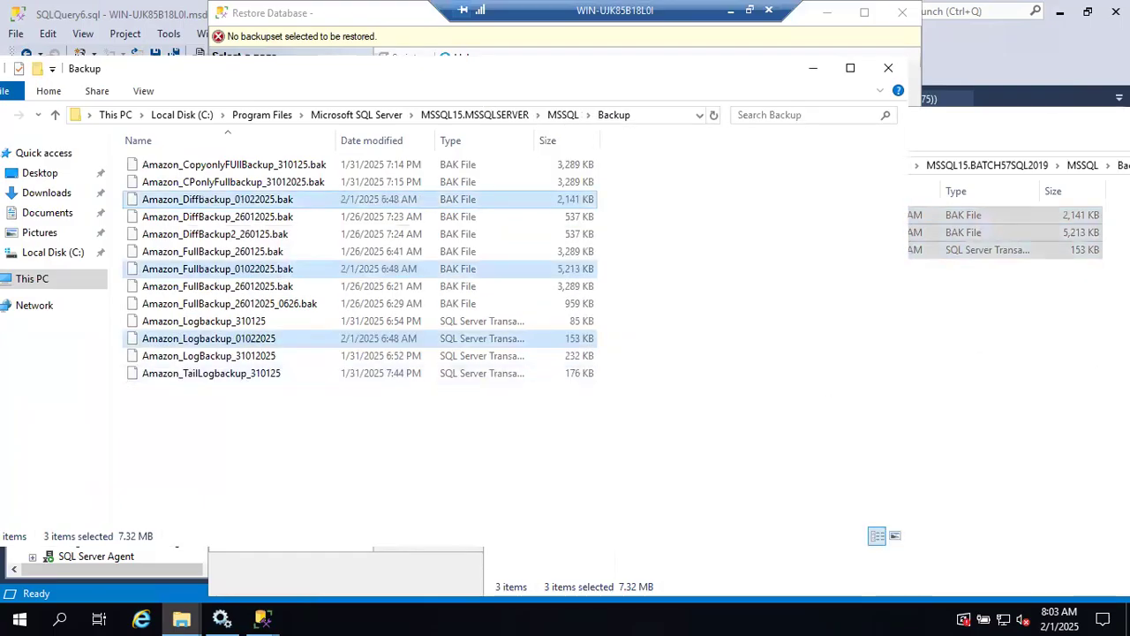
click(1052, 391)
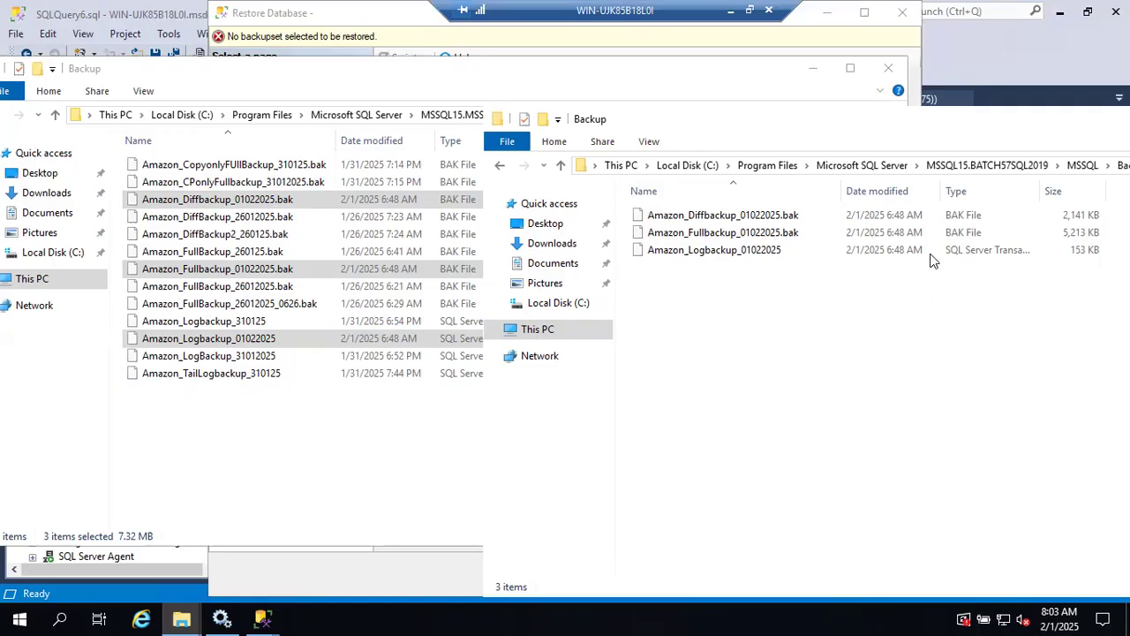
click(824, 77)
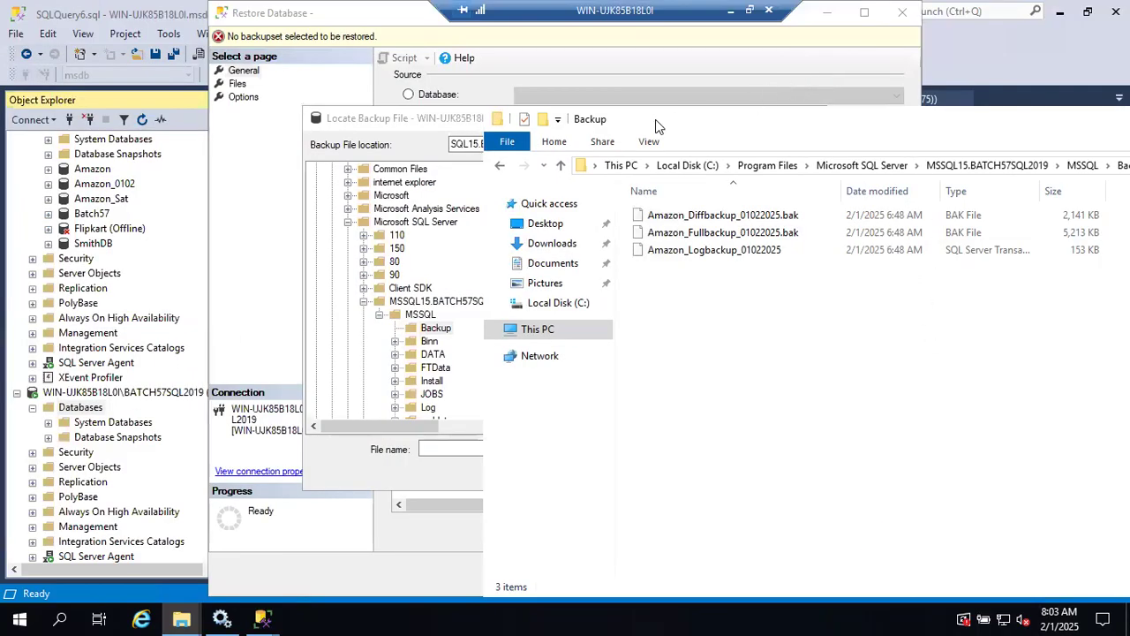
Return to the SSMS backup file browser, refresh it, and set the full, differential and log Amazon 01022025 backup files as the restore device.
click(412, 129)
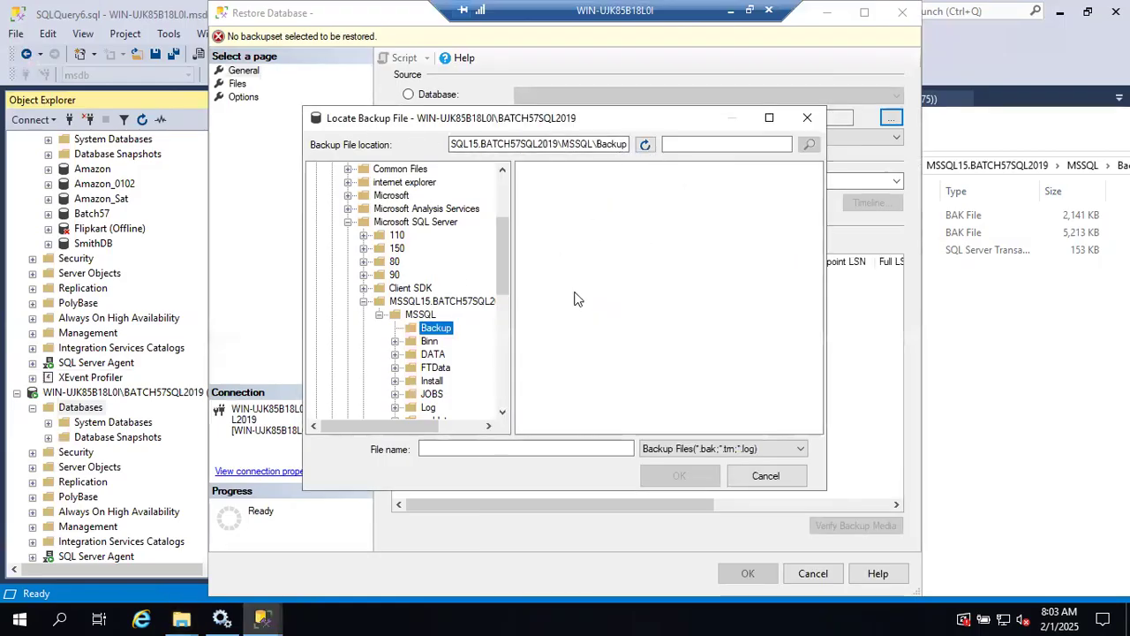
click(644, 146)
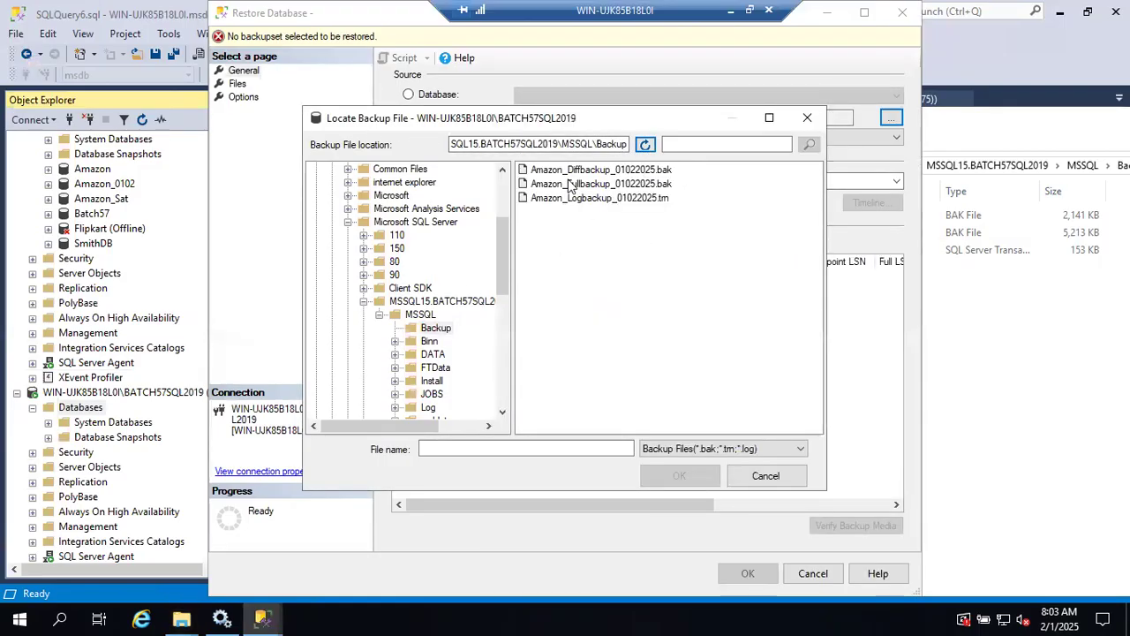
drag(679, 234, 570, 166)
click(657, 248)
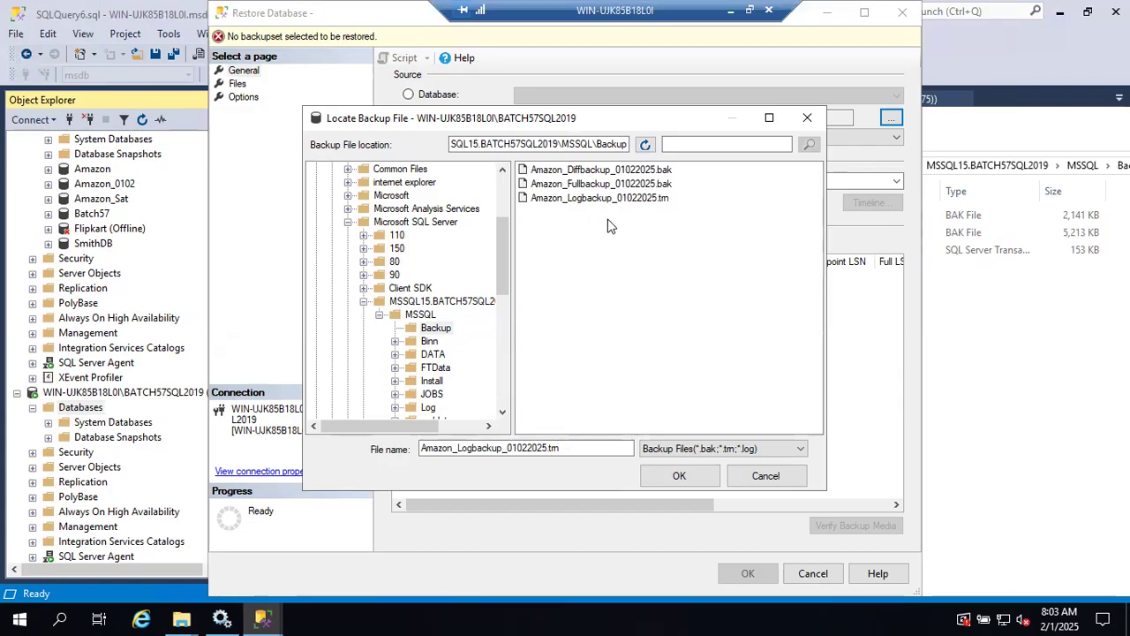
drag(696, 223, 625, 170)
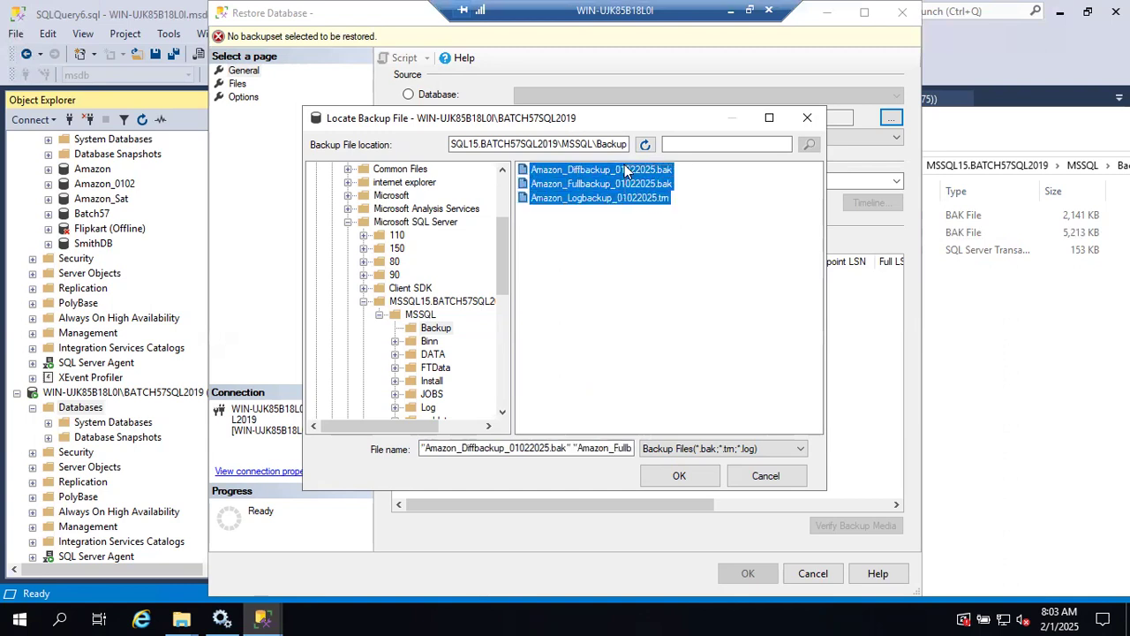
click(677, 474)
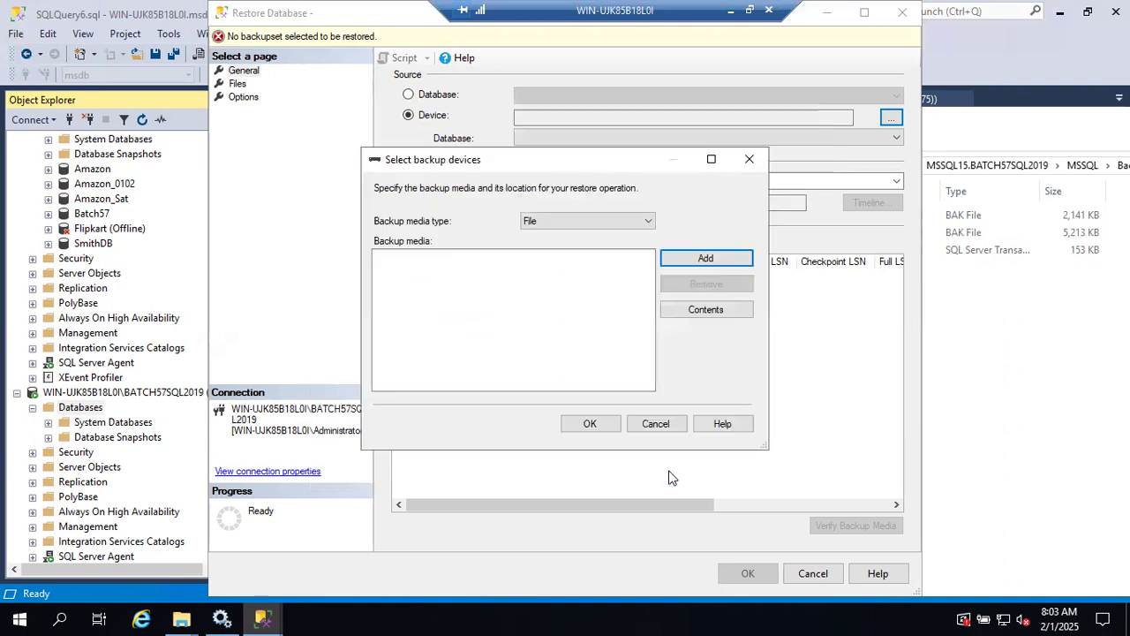
click(590, 424)
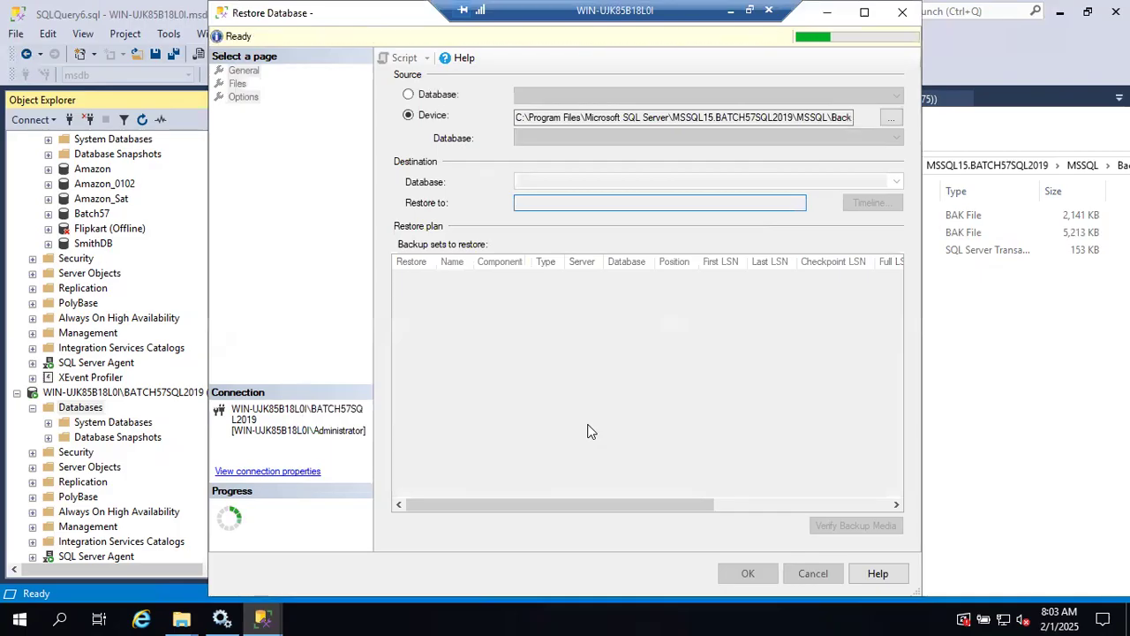
Relocate all Amazon database files to the BATCH57SQL2019 instance's DATA folder for the restore, with the full file paths shown.
click(864, 14)
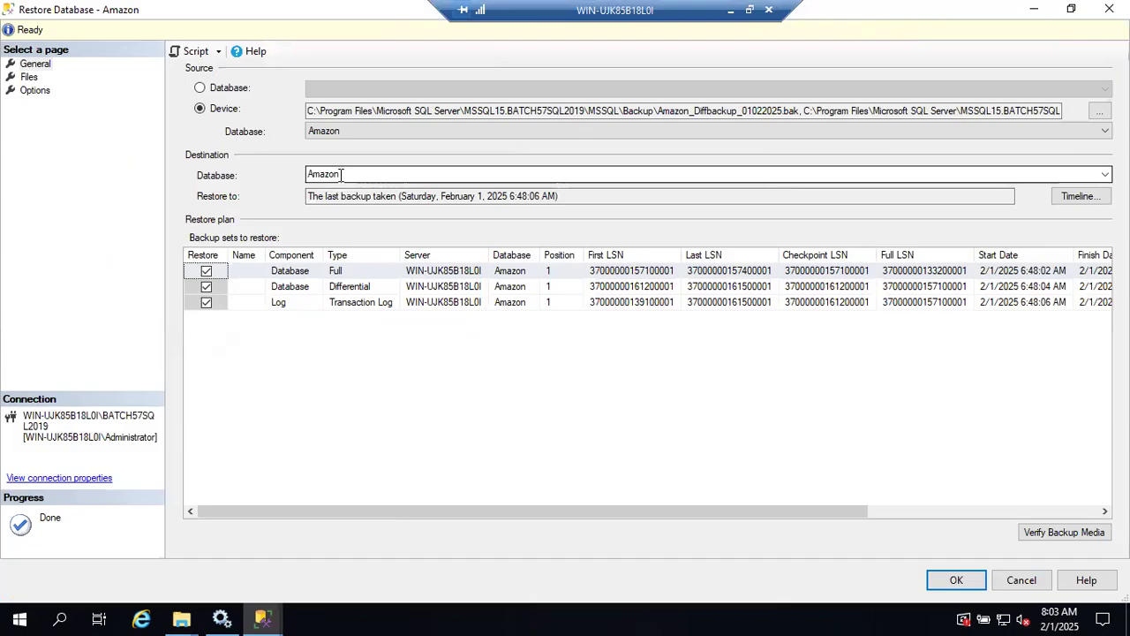
click(28, 77)
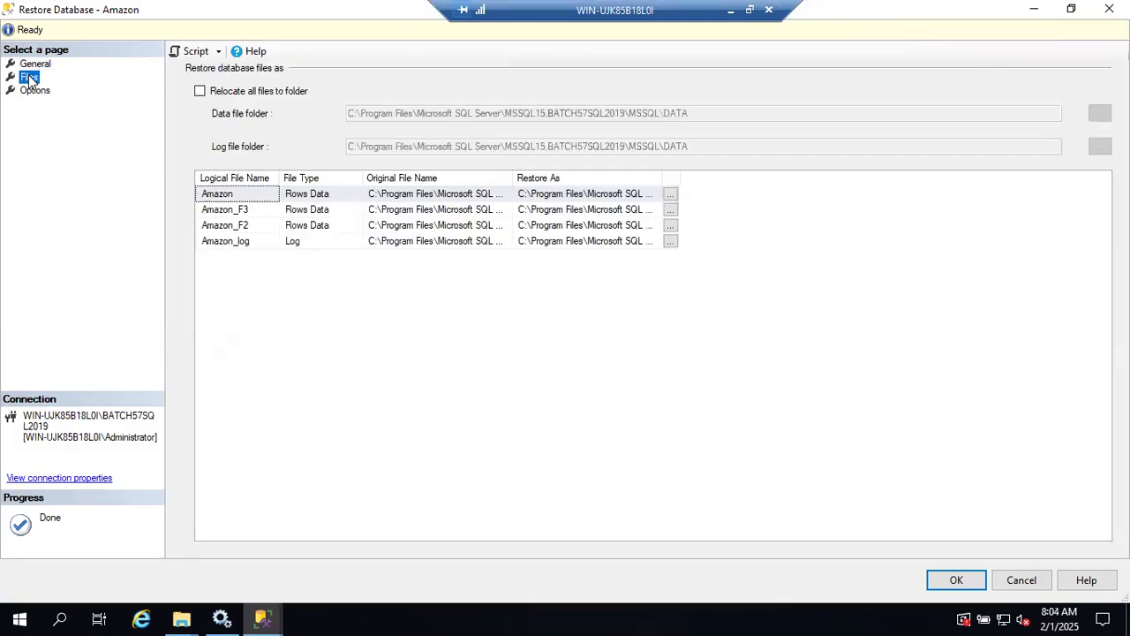
double_click(509, 176)
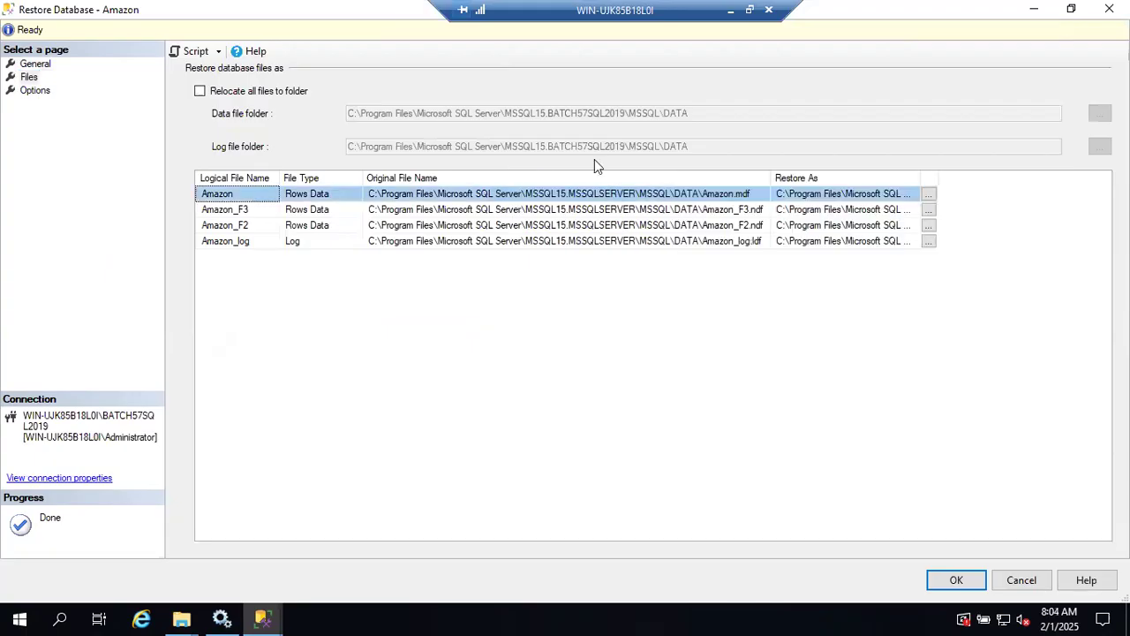
double_click(919, 174)
scroll(949, 320, right, 3)
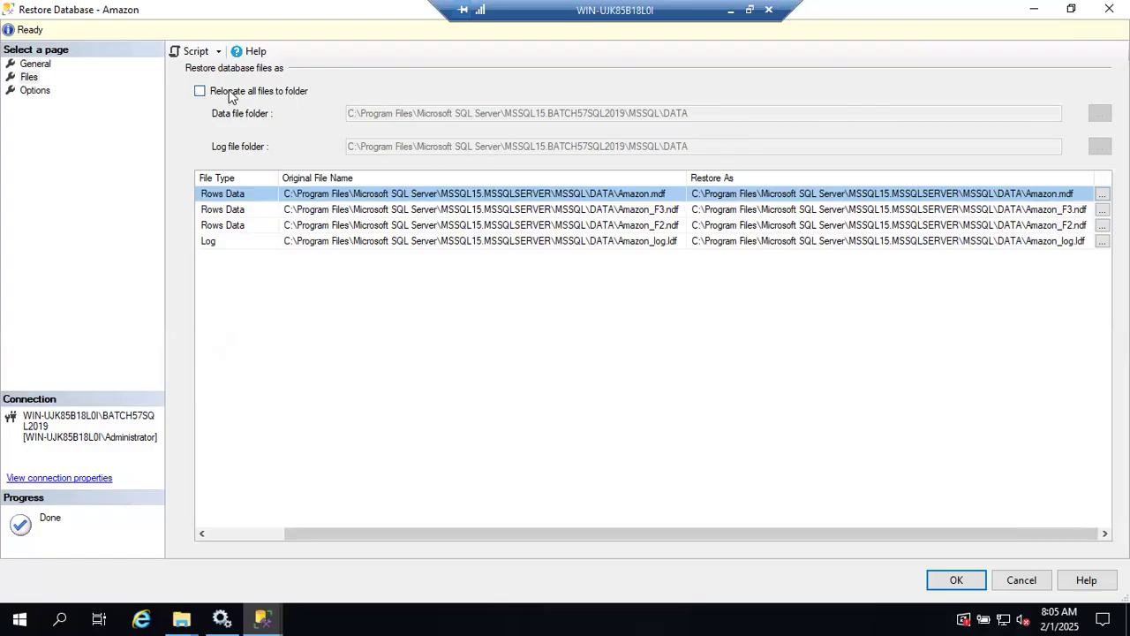
click(199, 92)
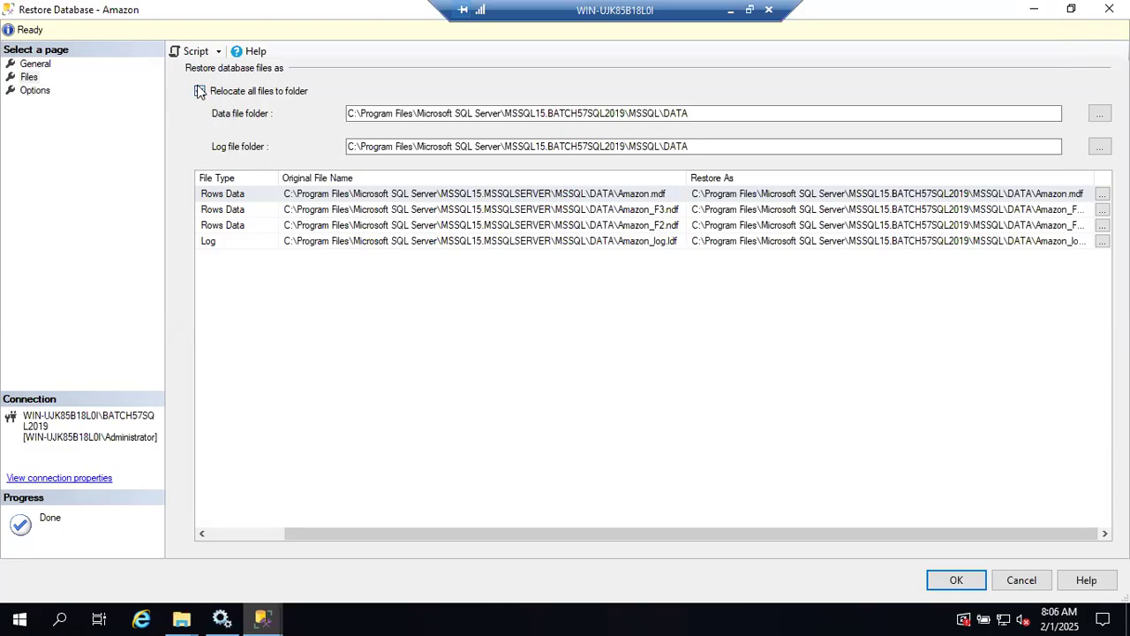
Review the restore options and run the Amazon restore on BATCH57SQL2019 using RESTORE WITH RECOVERY.
click(39, 91)
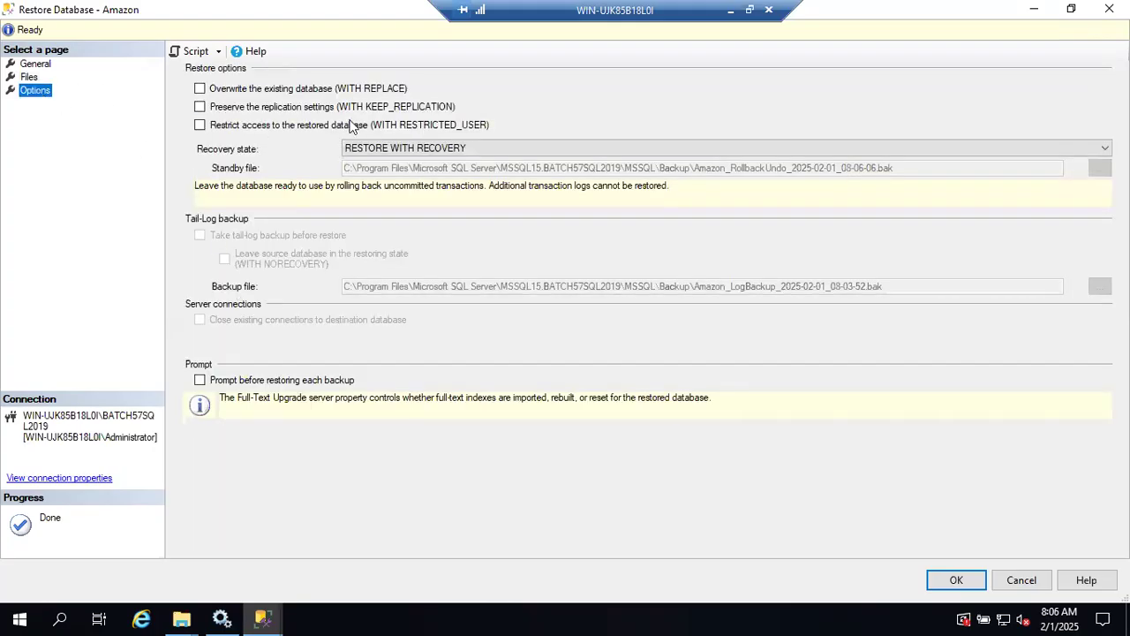
click(958, 580)
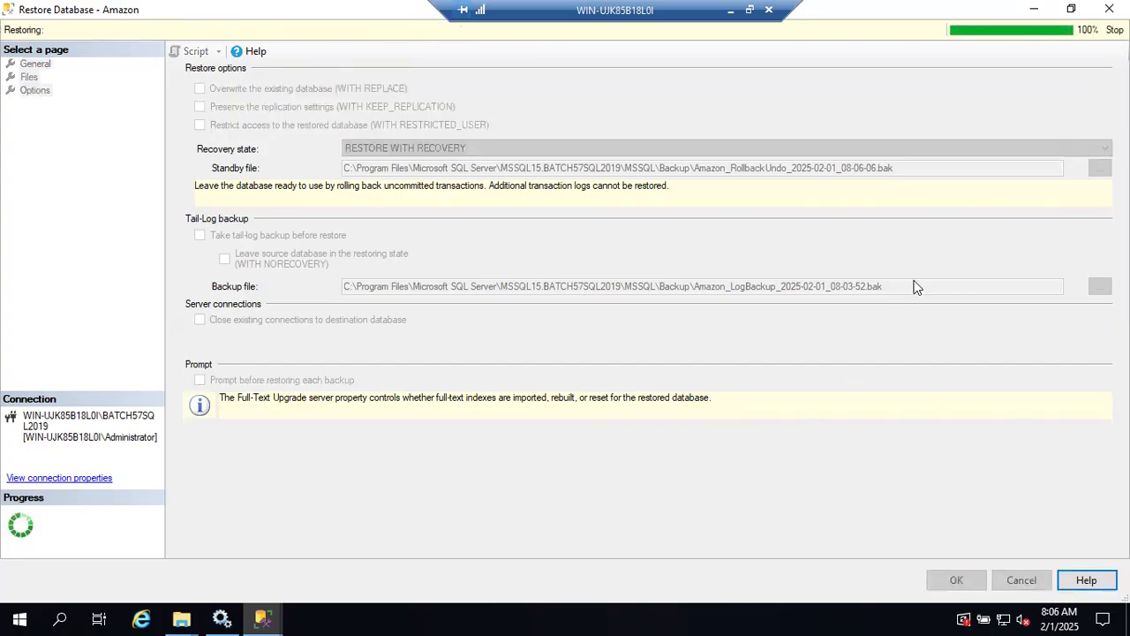
click(667, 371)
Inspect the tables of the restored Amazon database under BATCH57SQL2019 and collapse its tree again.
click(106, 453)
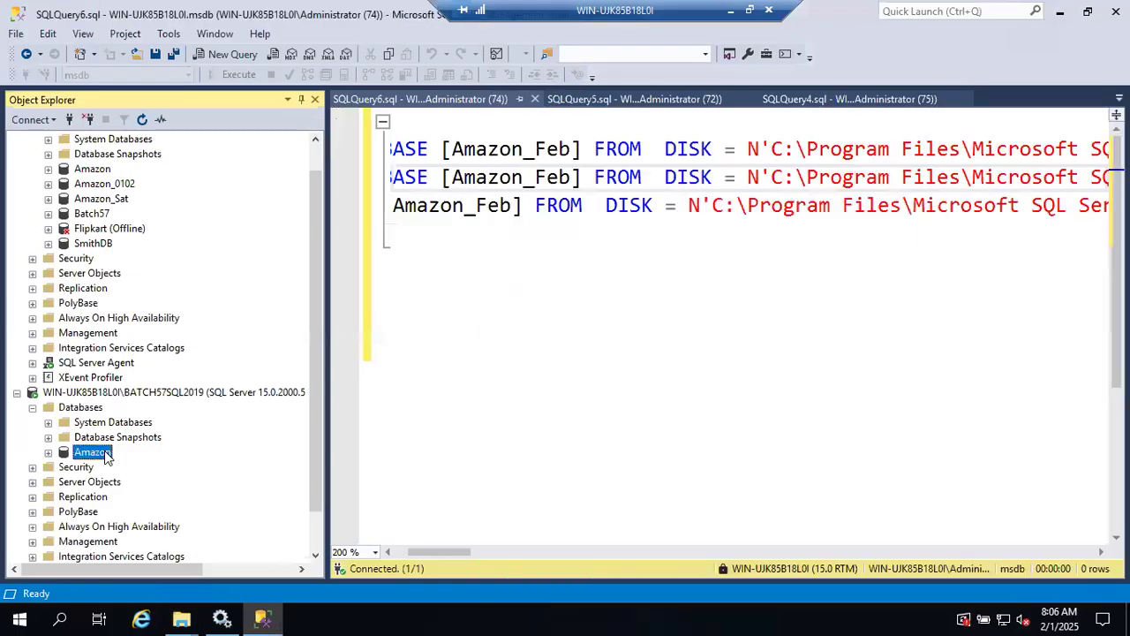
click(48, 452)
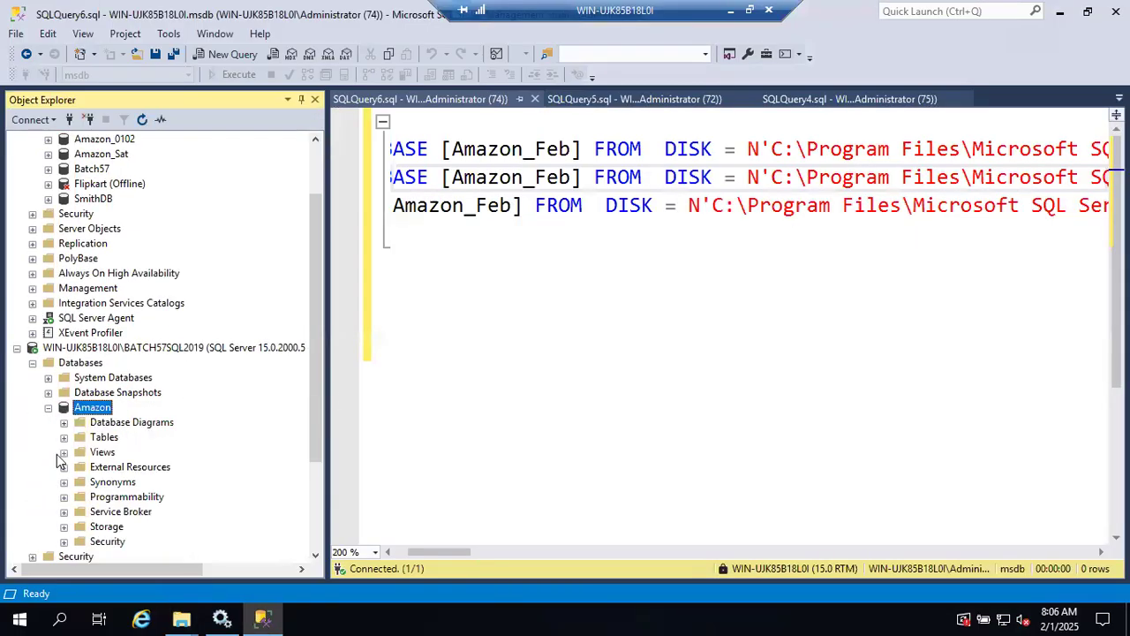
click(66, 438)
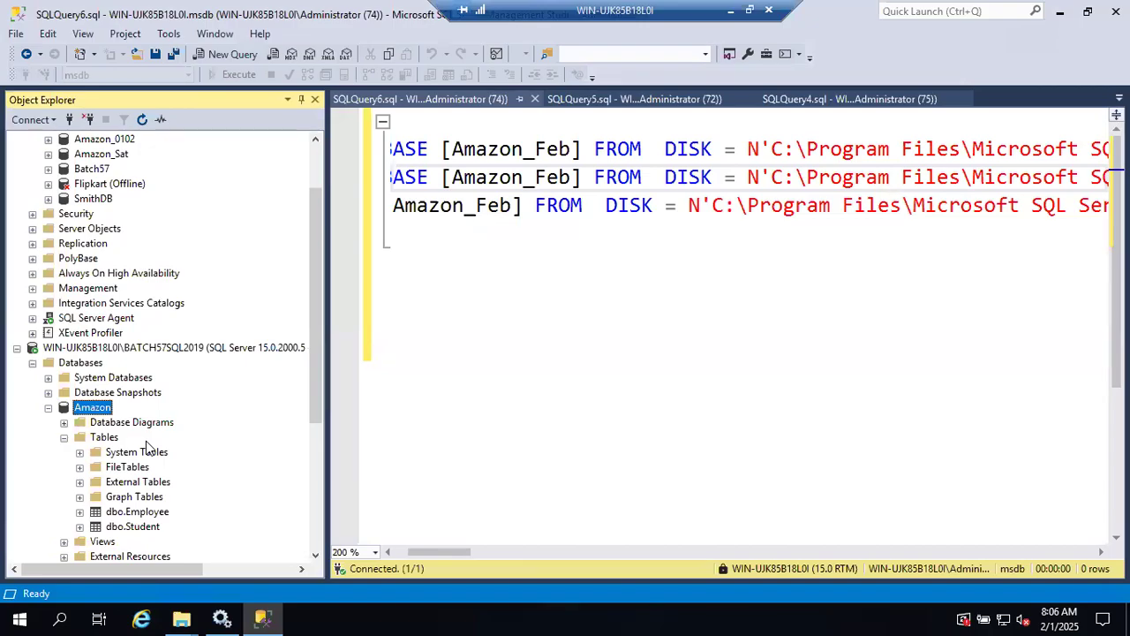
click(48, 407)
scroll(126, 277, up, 2)
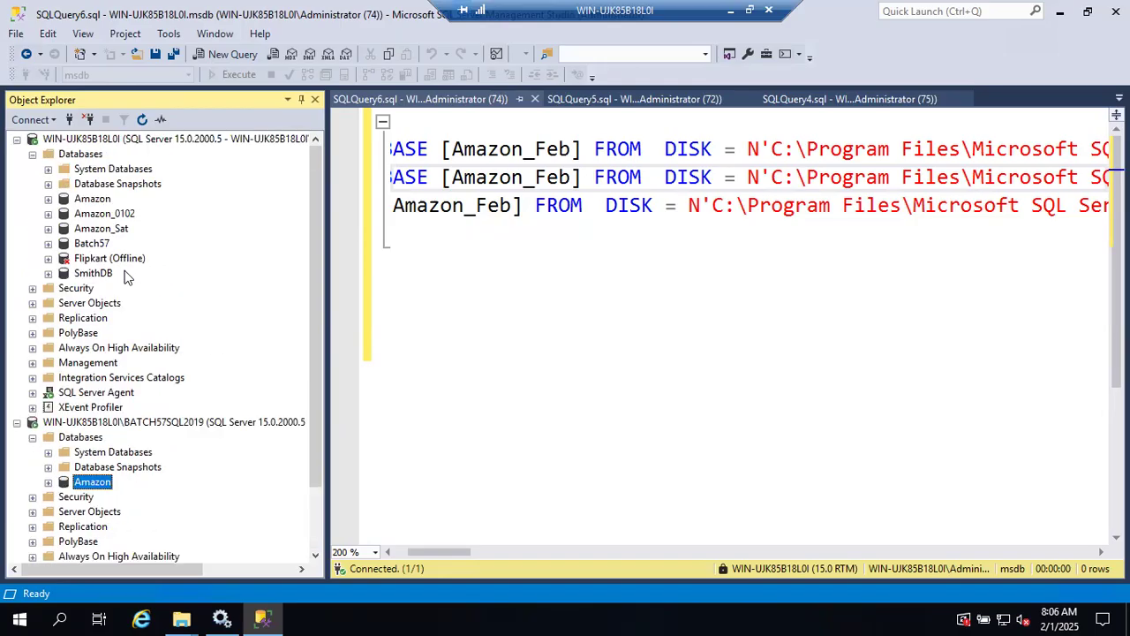
Start a database restore on the default instance using the Amazon 01022025 full, differential and log backup files as the device.
right_click(82, 155)
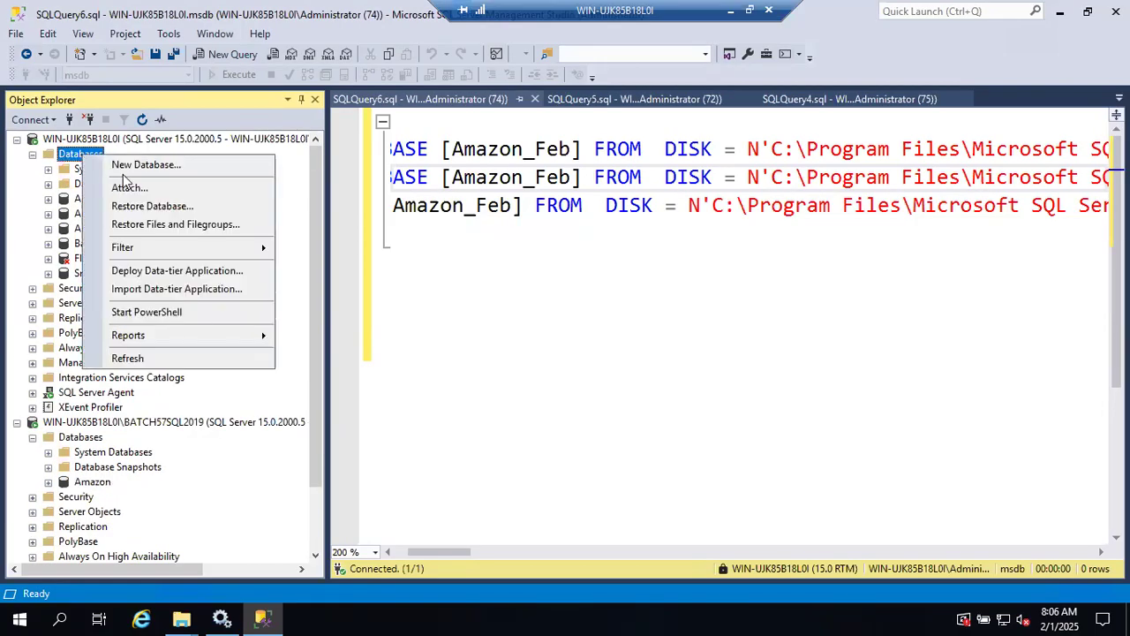
click(152, 206)
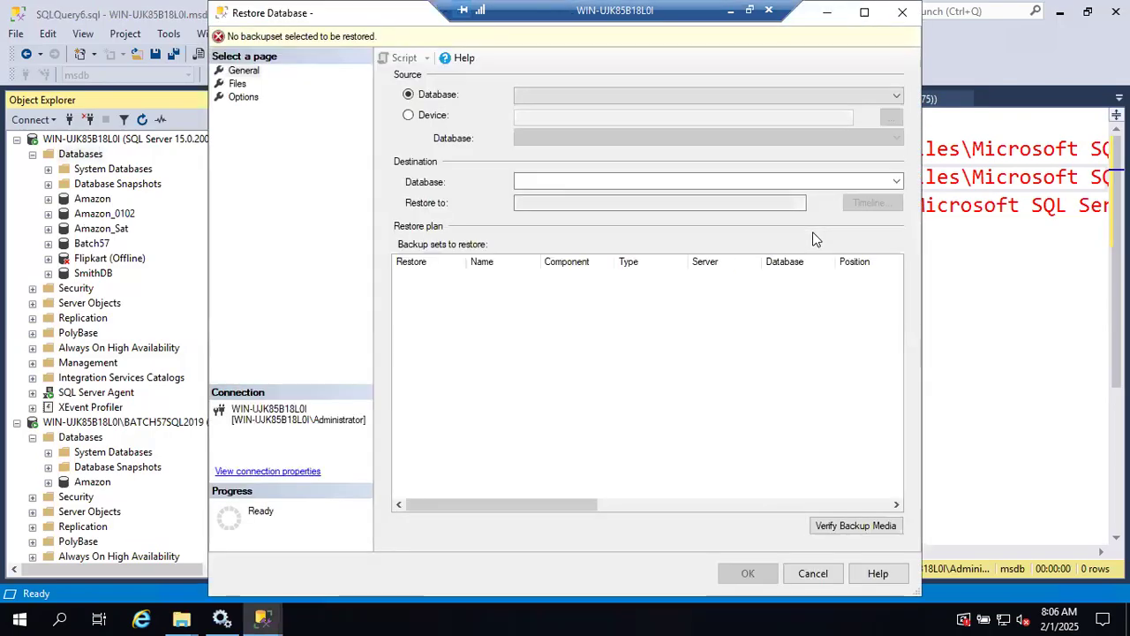
click(430, 118)
click(890, 117)
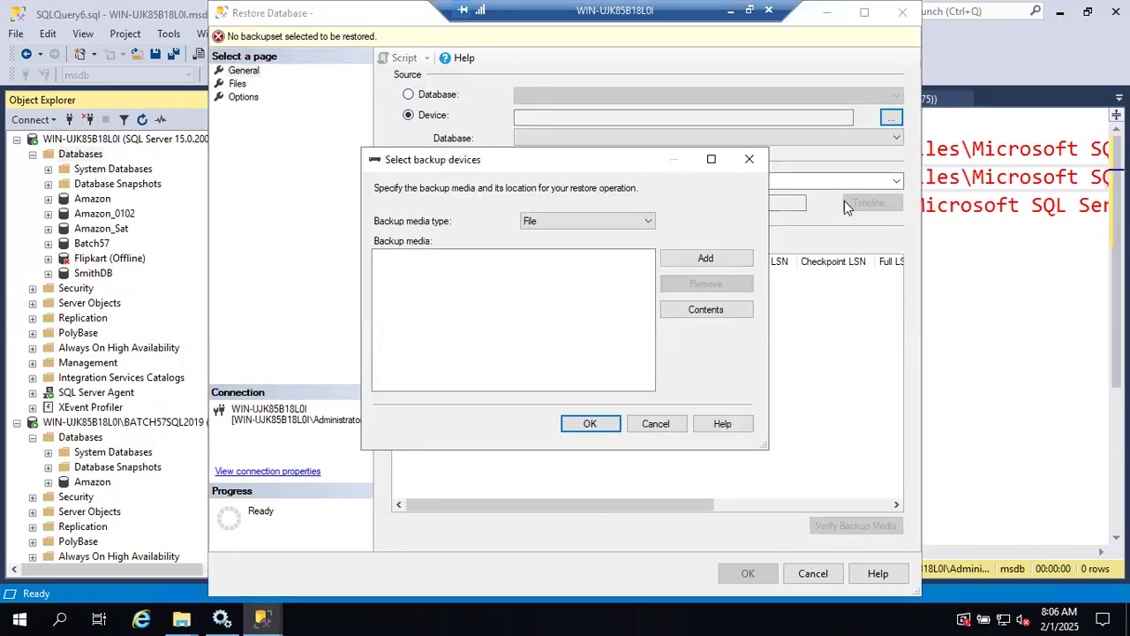
click(719, 257)
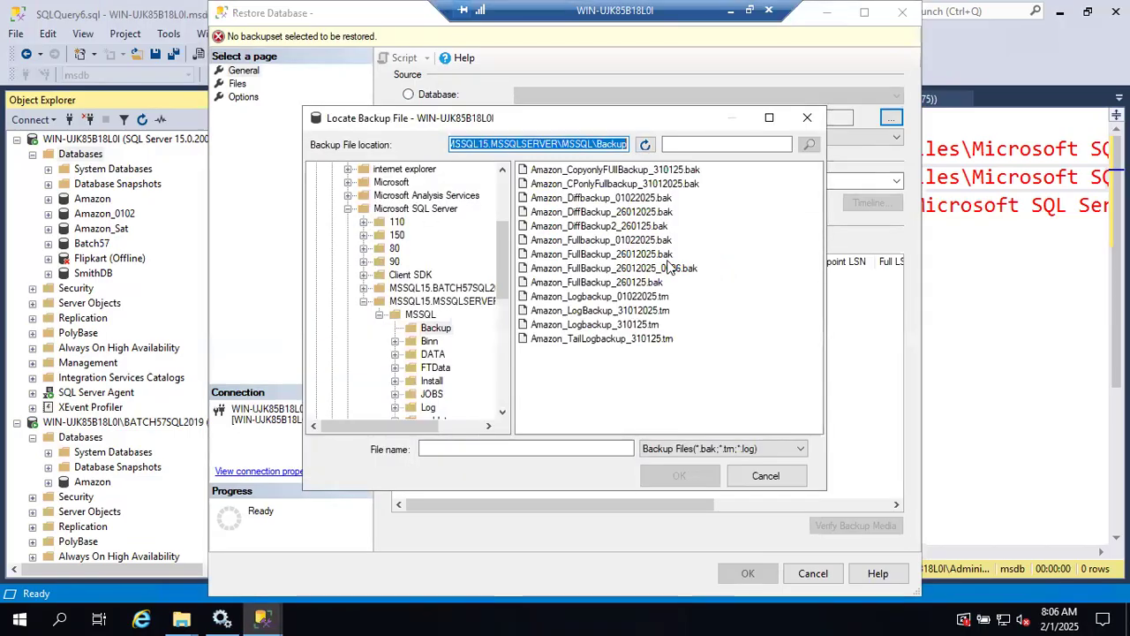
click(574, 297)
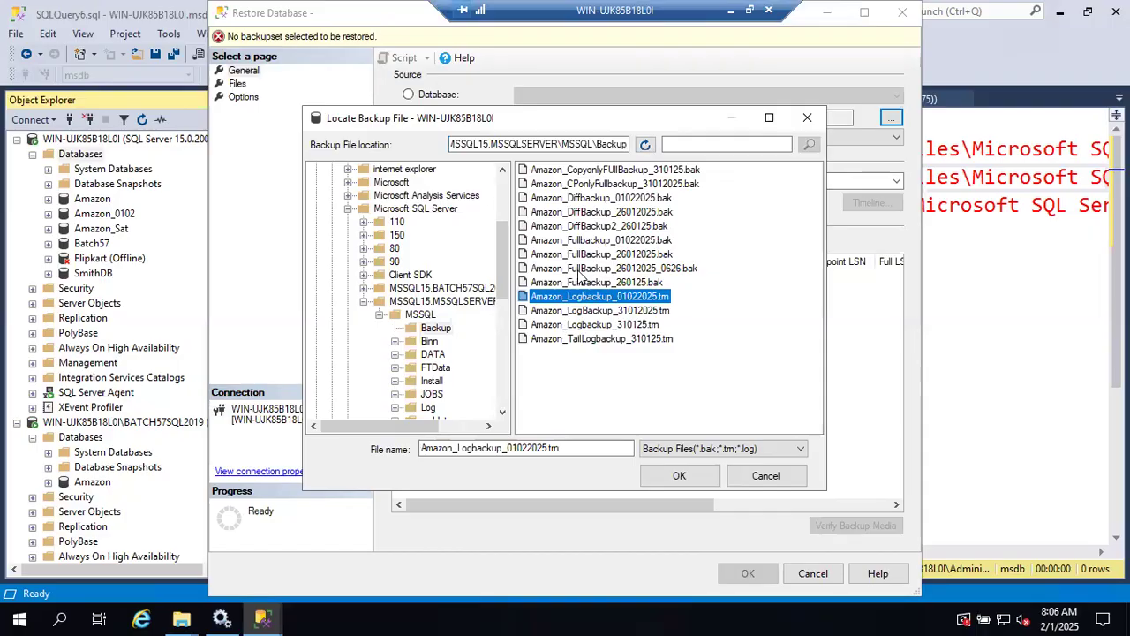
ctrl+click(569, 199)
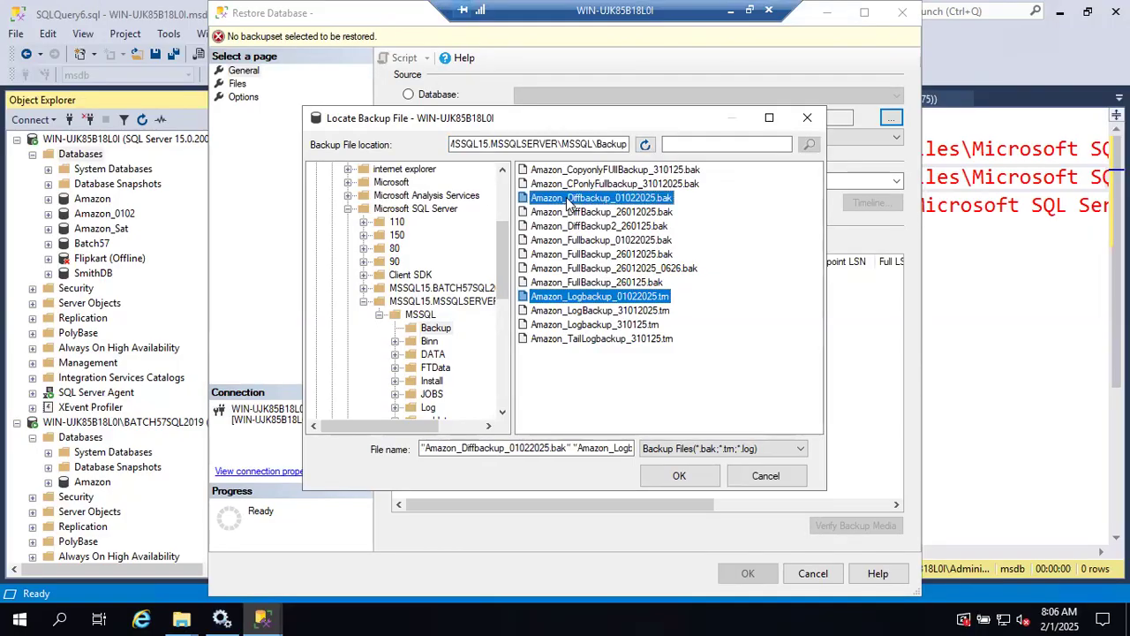
ctrl+click(571, 257)
ctrl+click(572, 252)
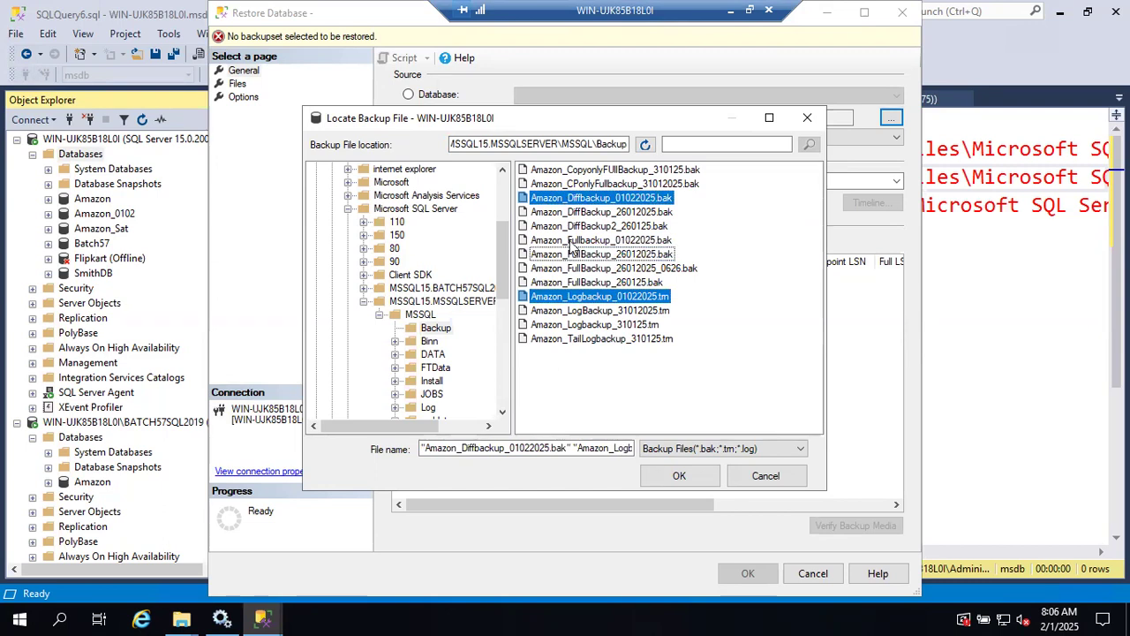
ctrl+click(572, 241)
click(676, 475)
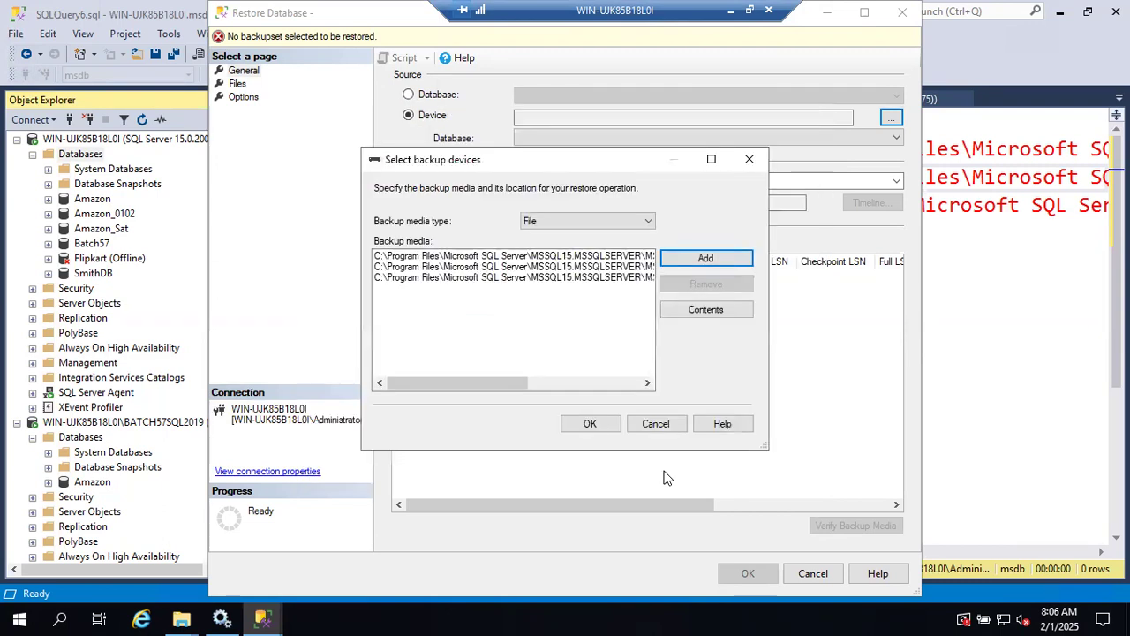
click(587, 424)
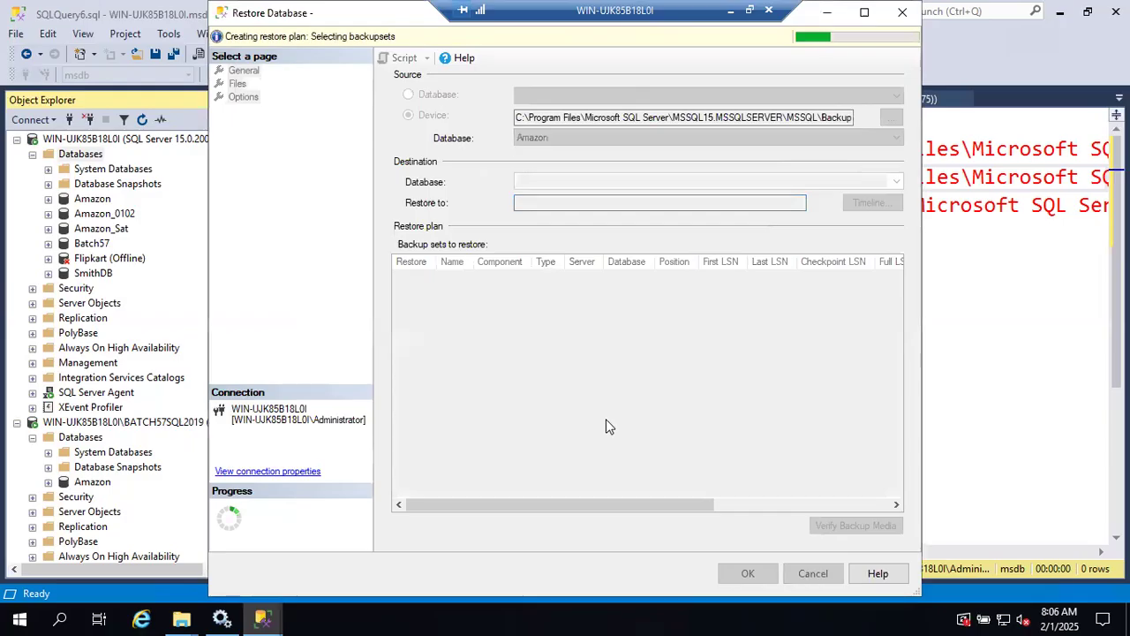
Name the destination database Amazon_Evng.
click(551, 181)
click(551, 181)
text(_)
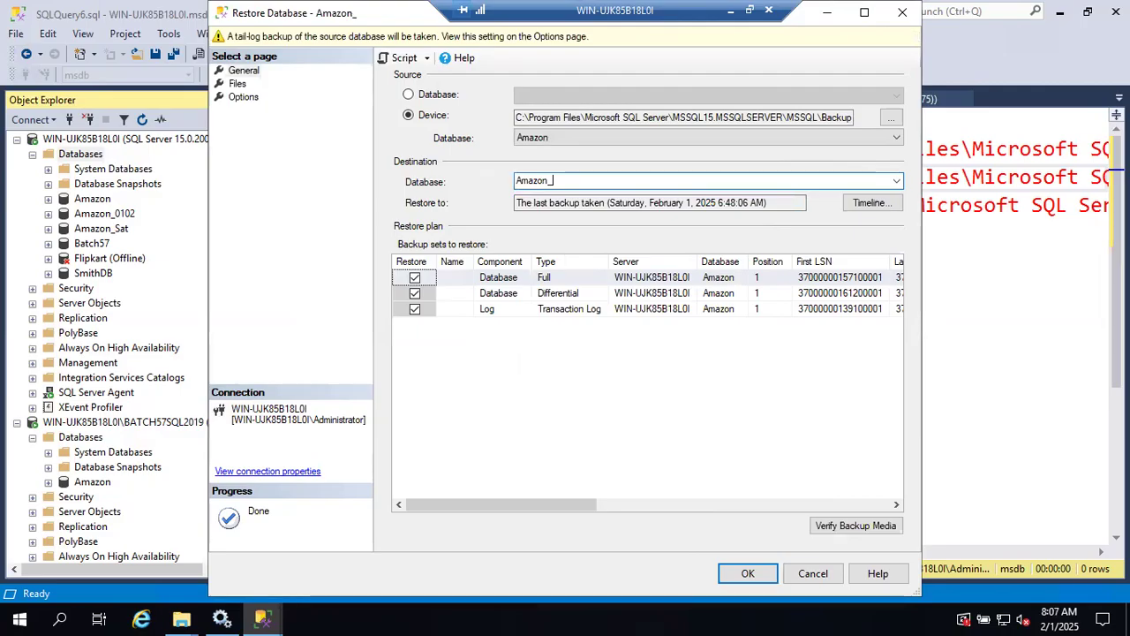
text(trgrf)
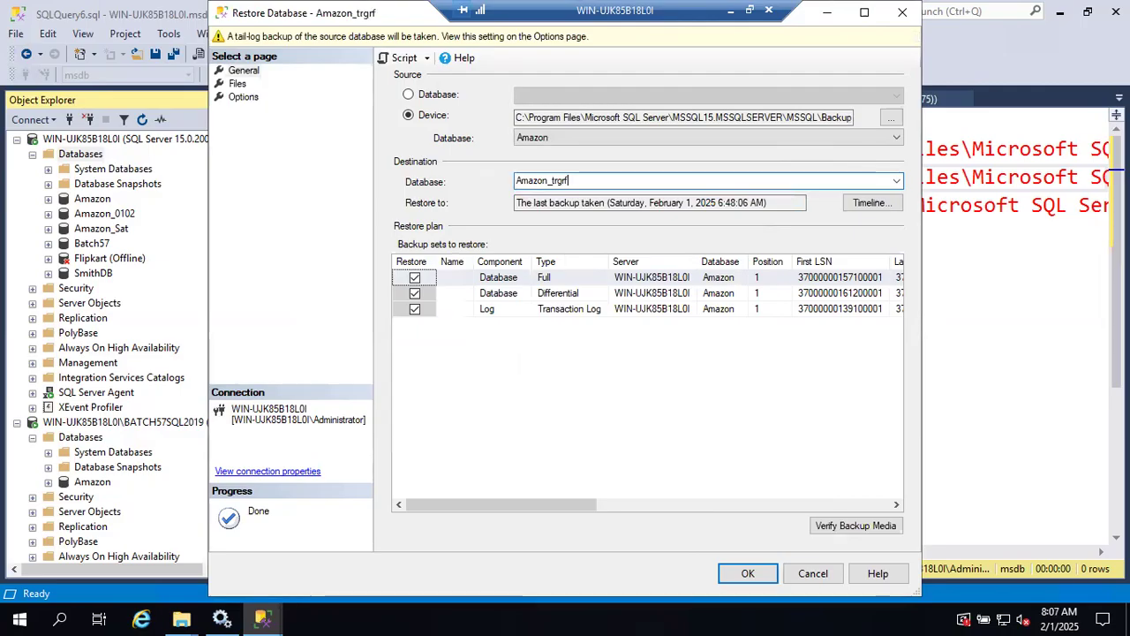
key(BackSpace)
key(BackSpace)
key(BackSpace)
key(BackSpace)
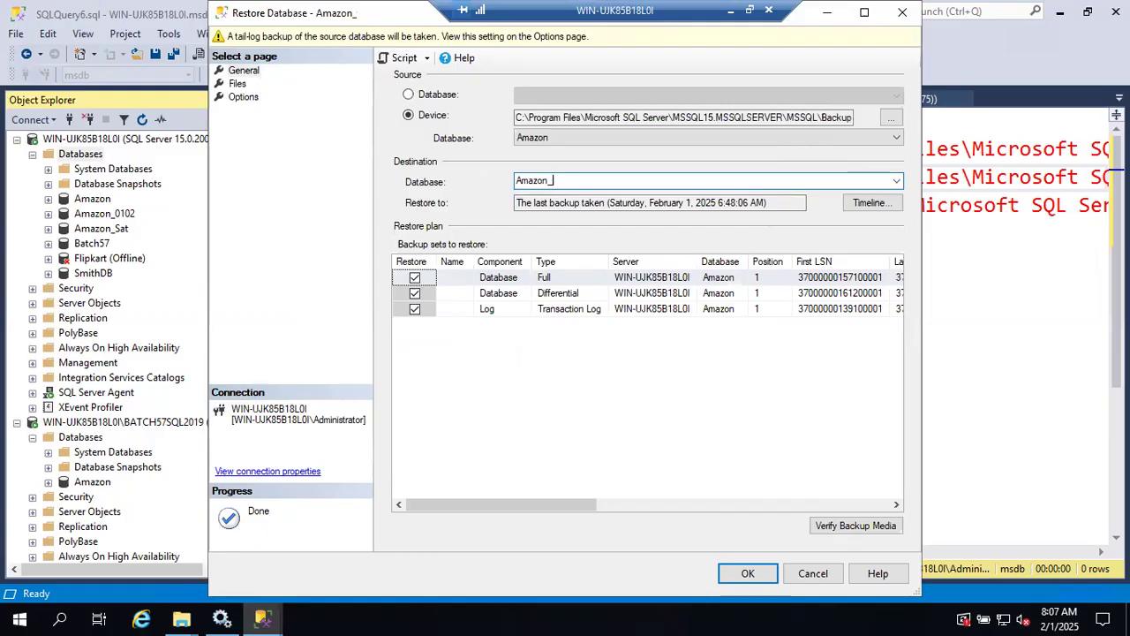
text(Evng)
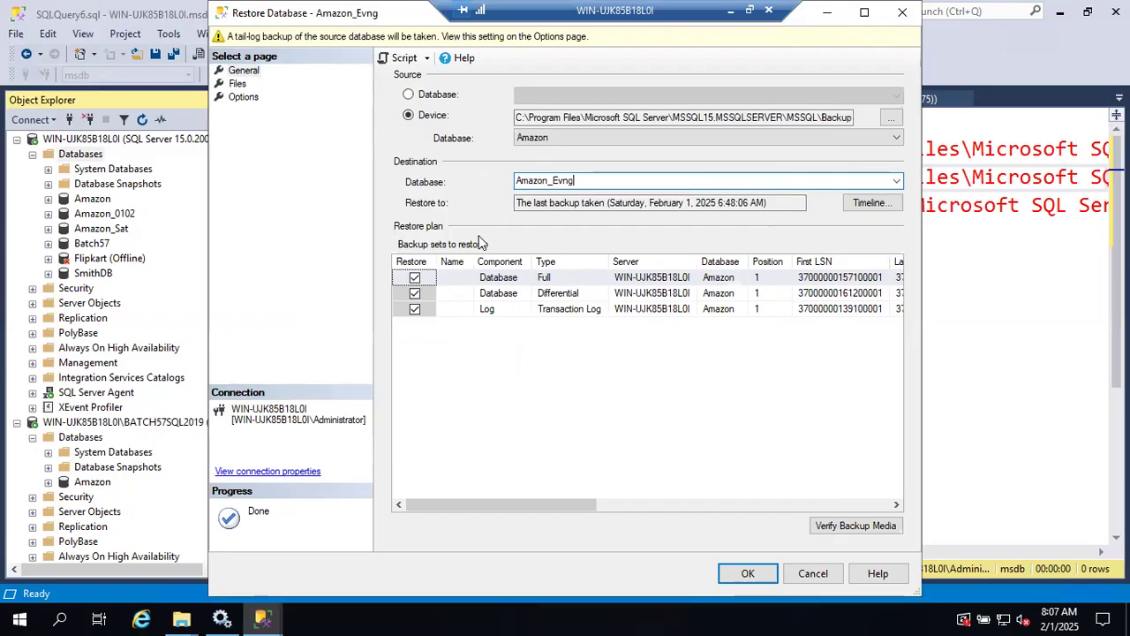
Check the Amazon_Evng file paths and run its restore using RESTORE WITH STANDBY, without taking a tail-log backup.
click(235, 83)
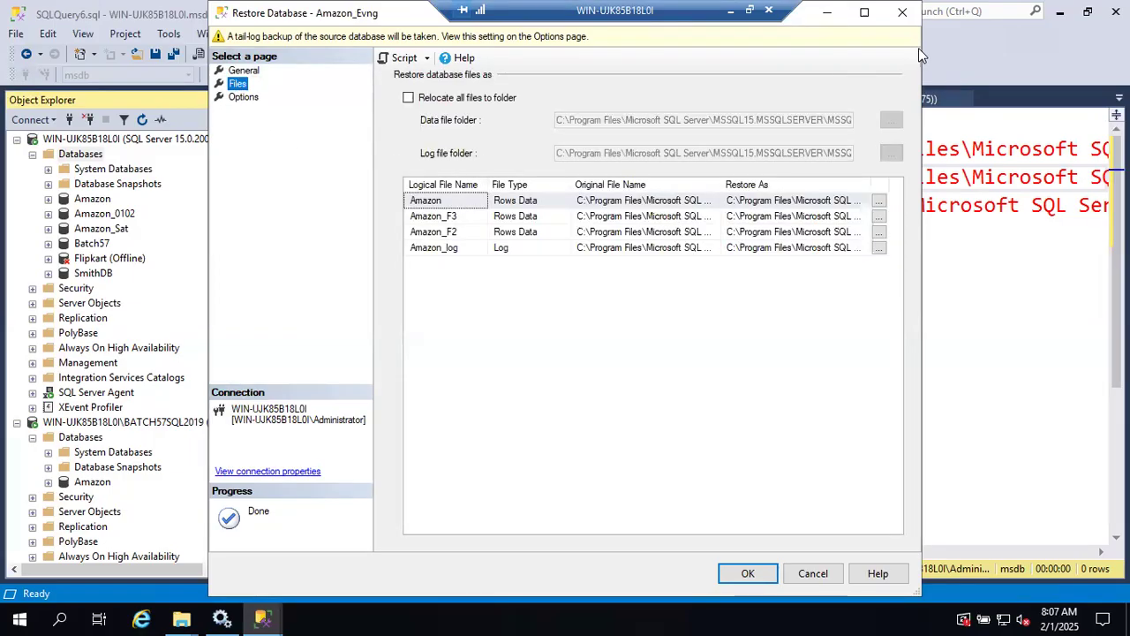
click(864, 12)
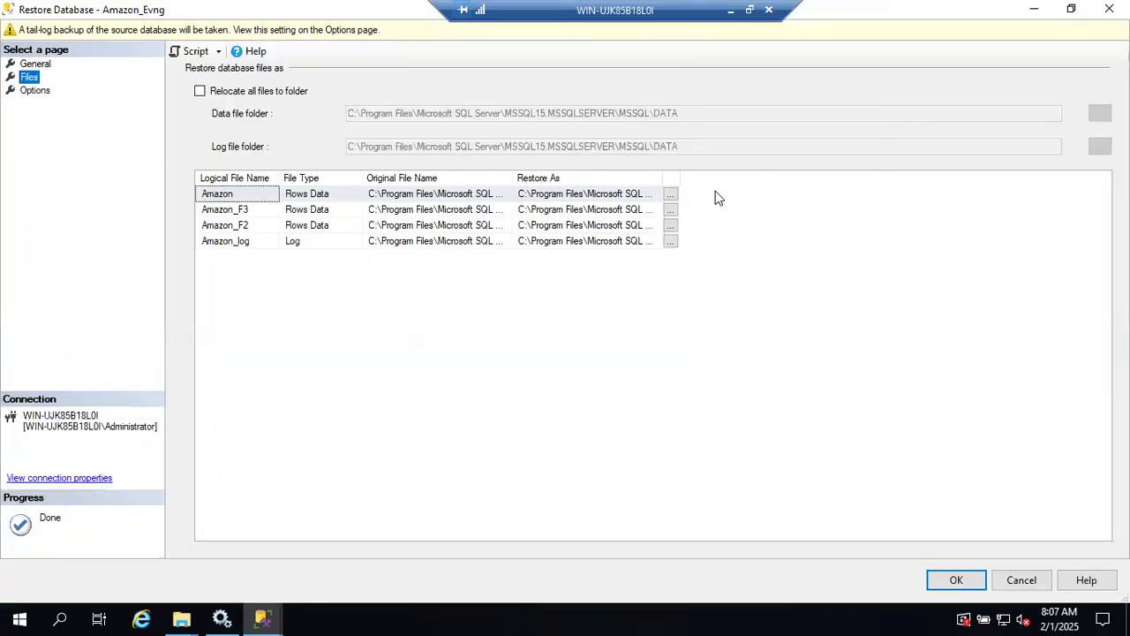
double_click(663, 178)
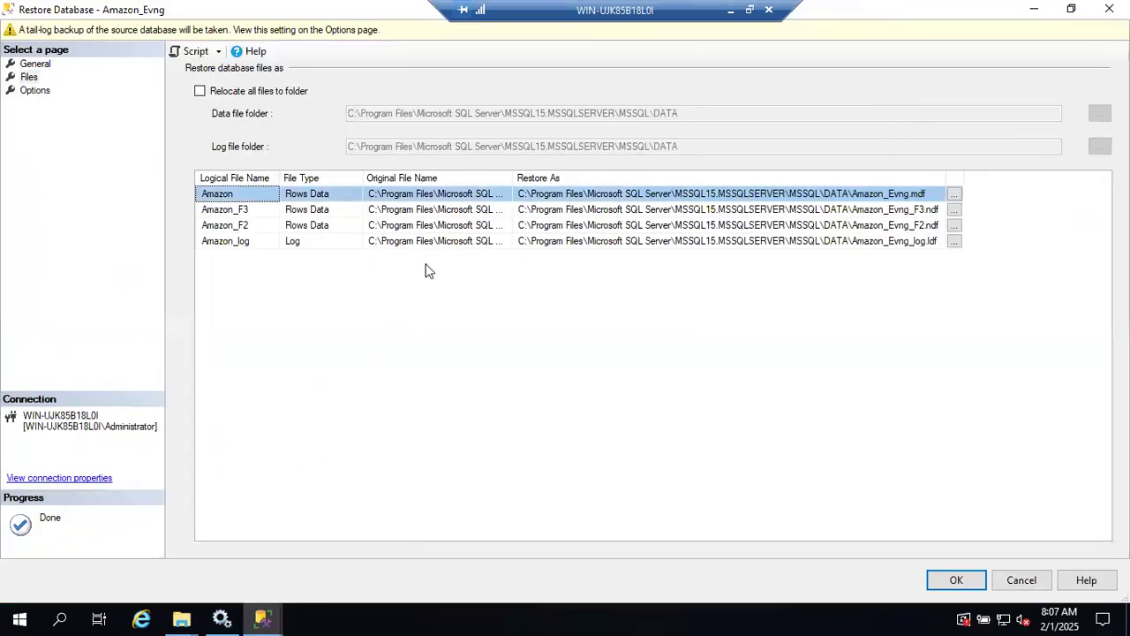
click(32, 91)
click(358, 147)
click(367, 187)
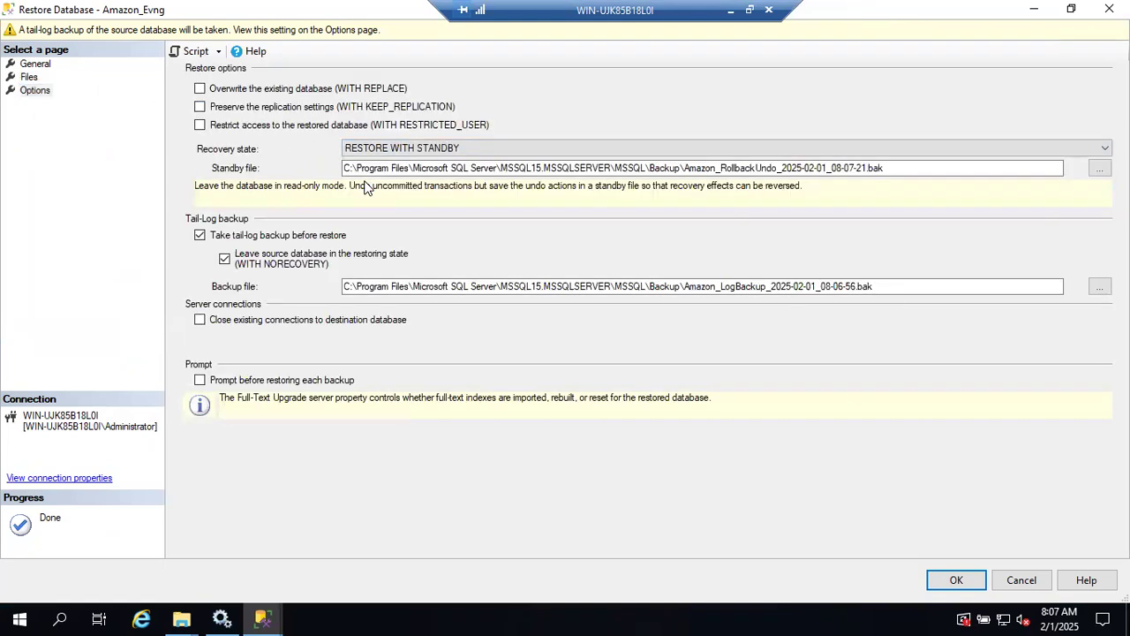
click(200, 235)
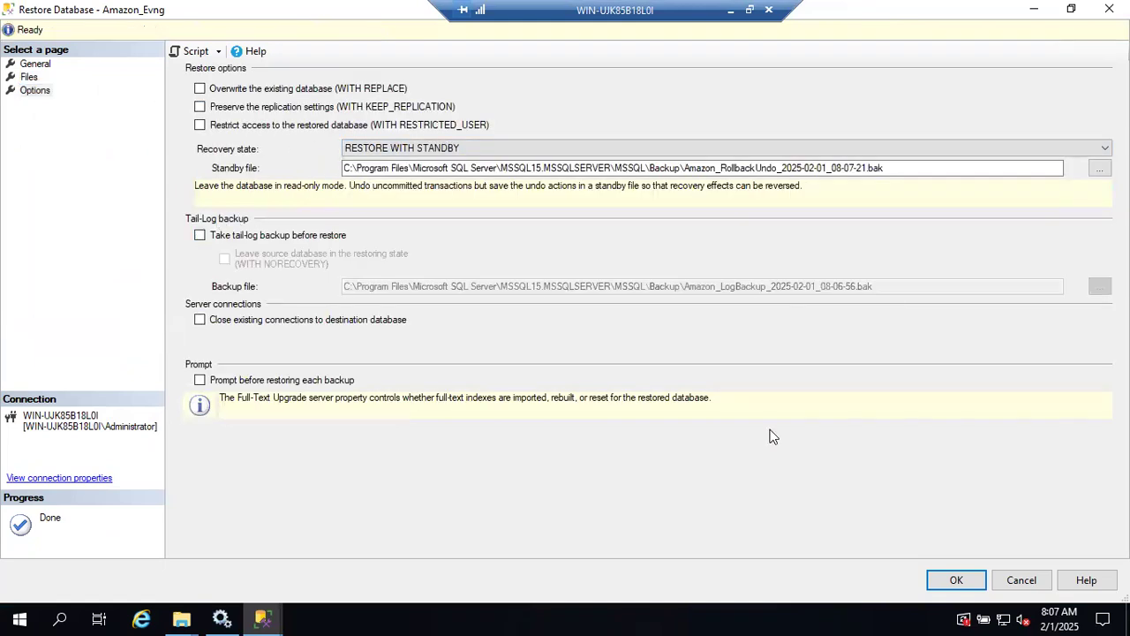
click(956, 580)
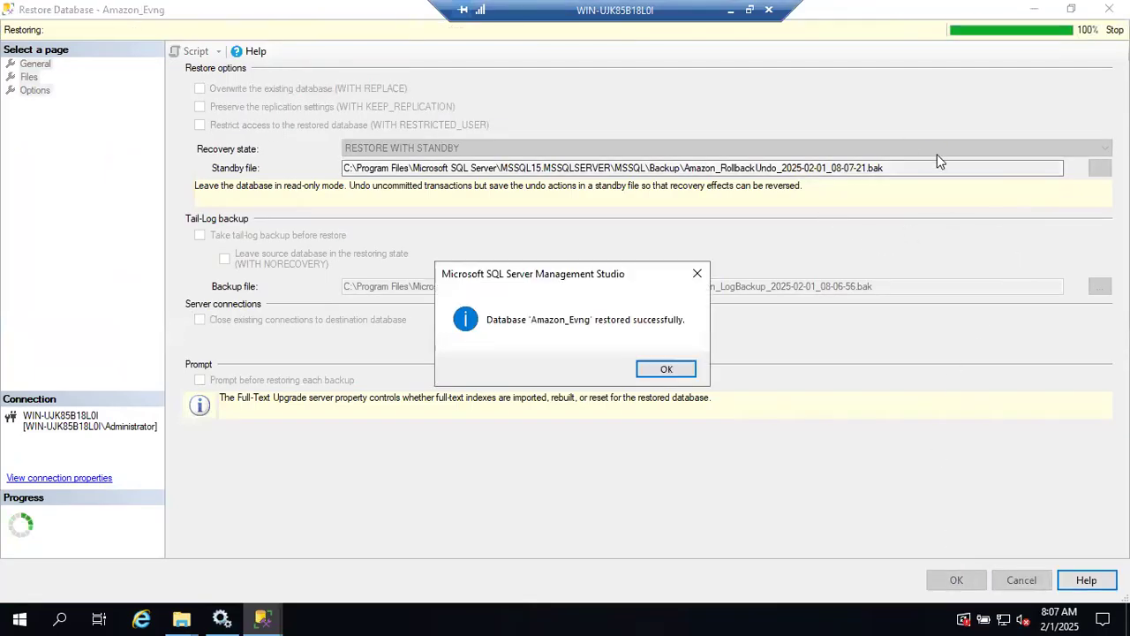
click(671, 369)
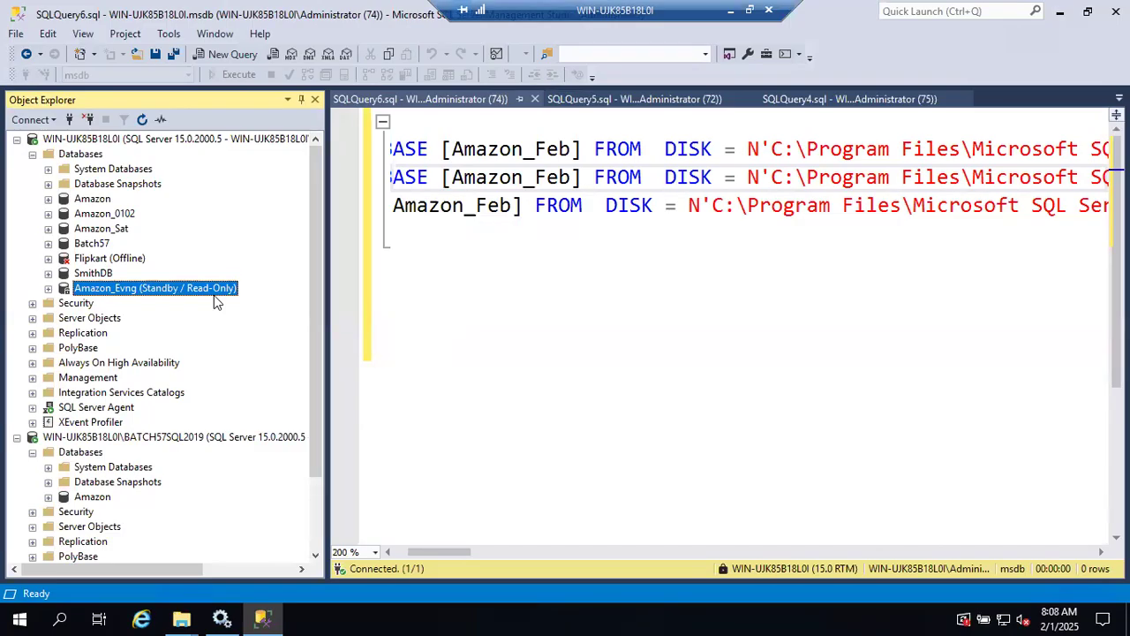
Switch to the B57 Running Notes in Google Docs and find the Assignment section by searching for "assig".
click(731, 12)
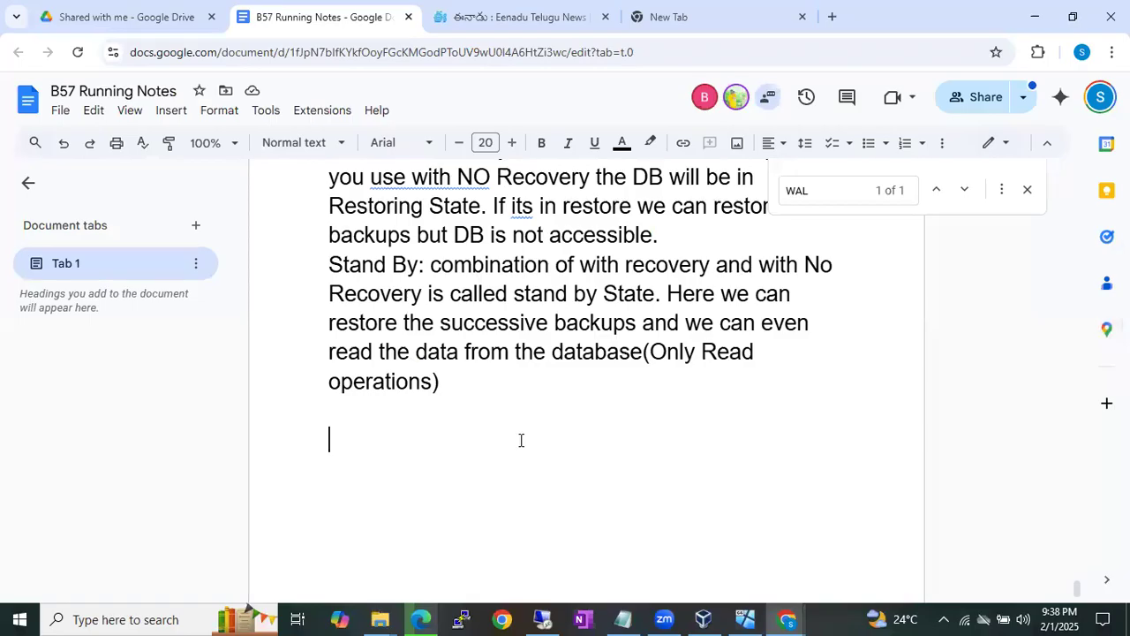
scroll(521, 440, up, 3)
key(ctrl+f)
text(assig)
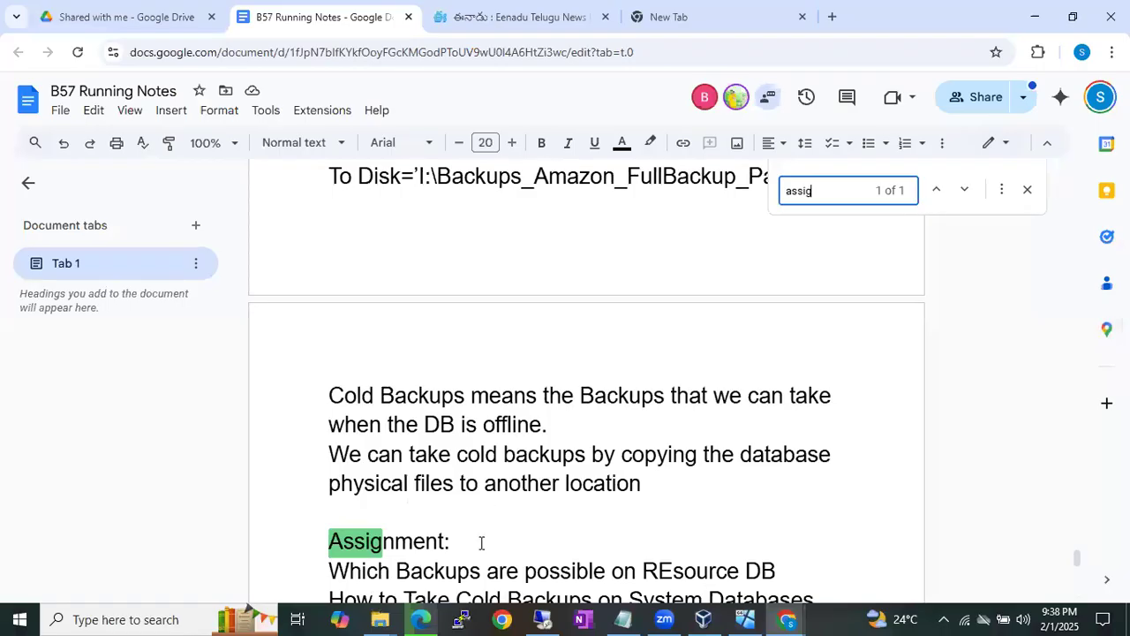
scroll(479, 539, down, 2)
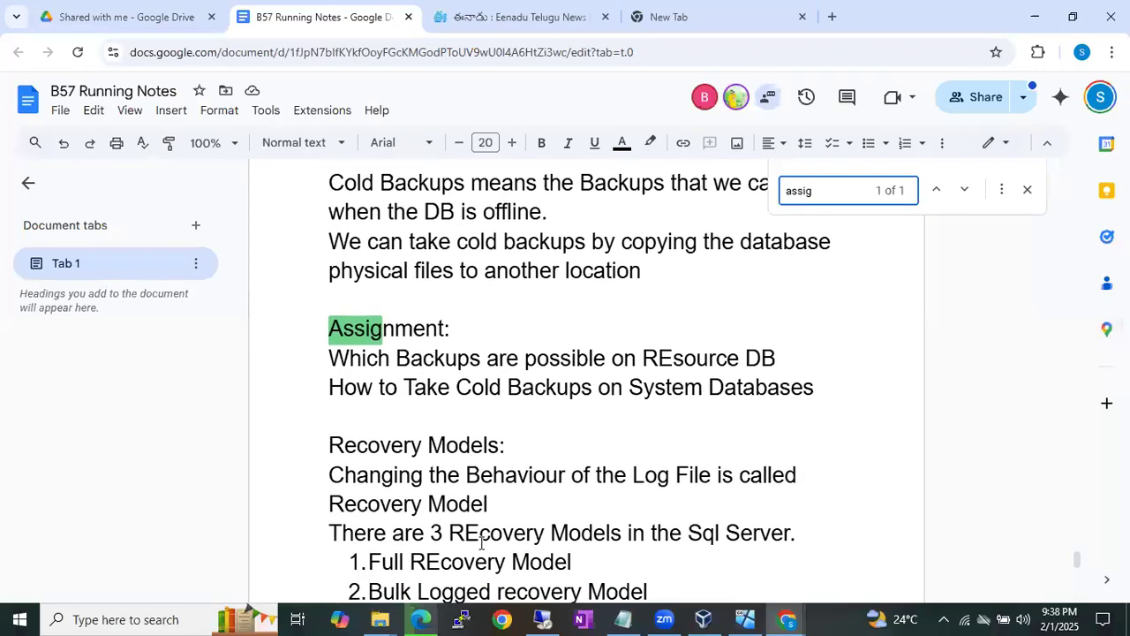
Add the line "Prepare a table on the System Databases Recovery Model" below the cold backups item in the Assignment list.
click(817, 396)
key(Return)
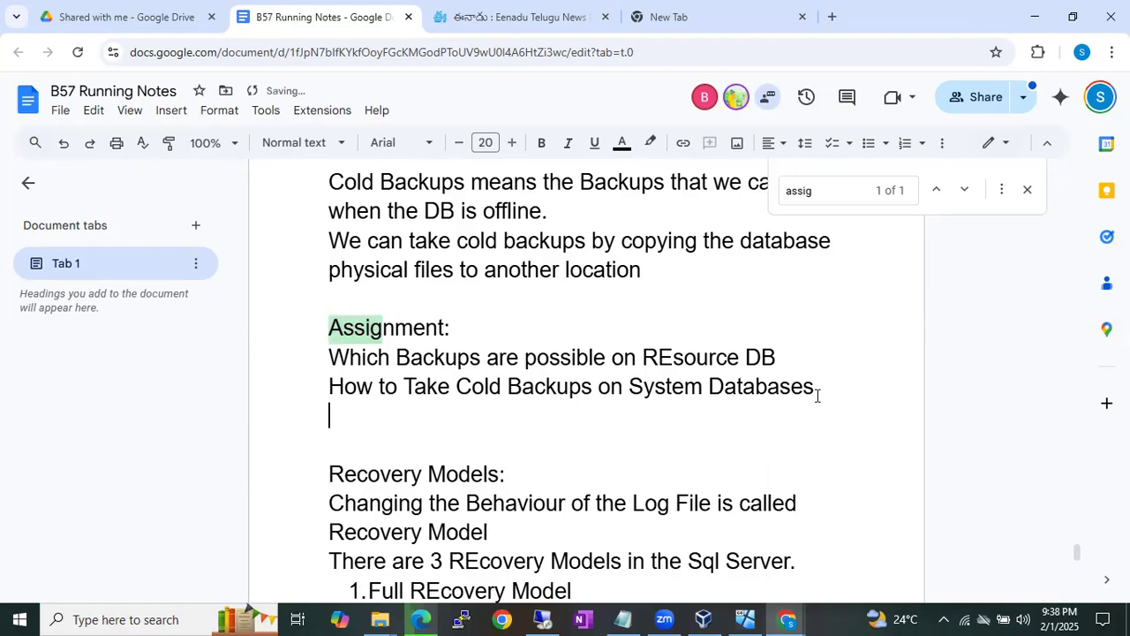
text(Prea)
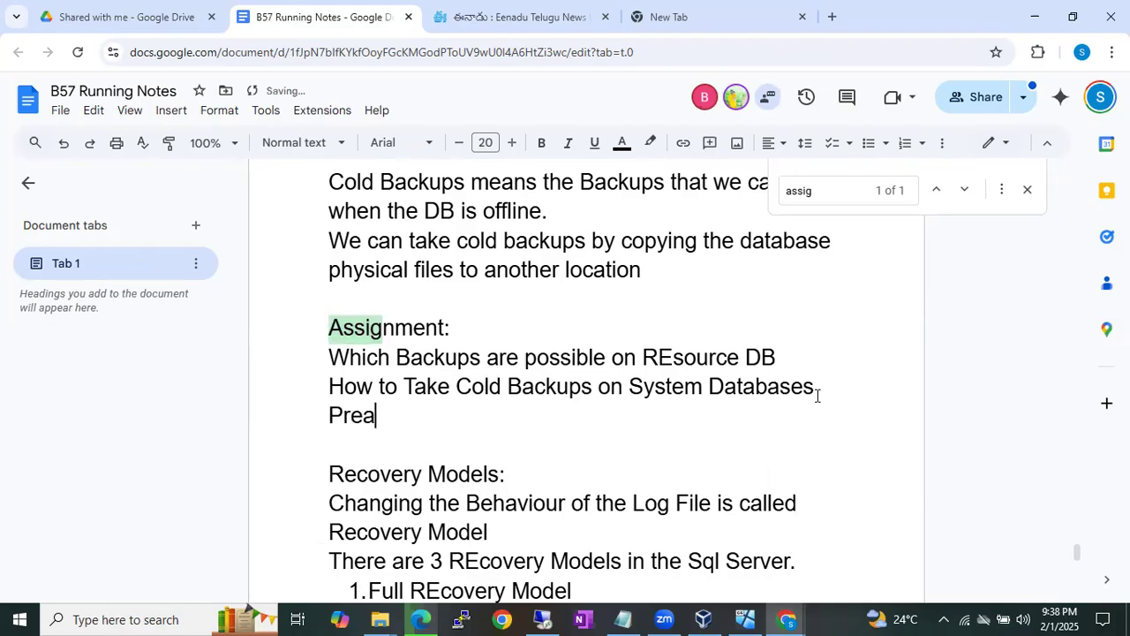
key(BackSpace)
text(pare a tab)
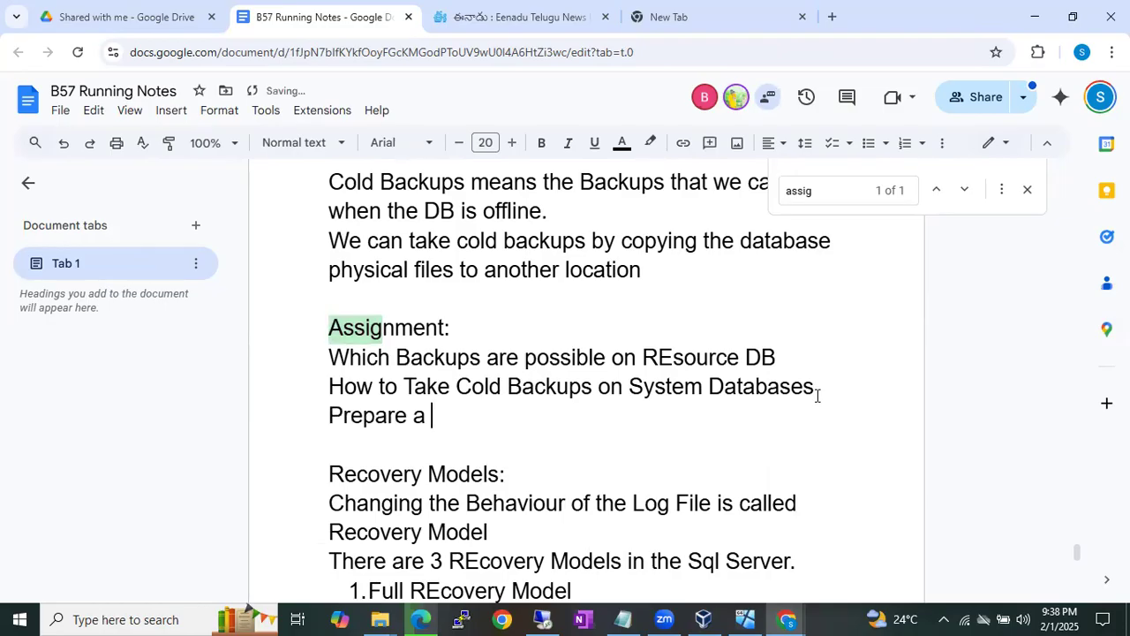
text(le on the System Re)
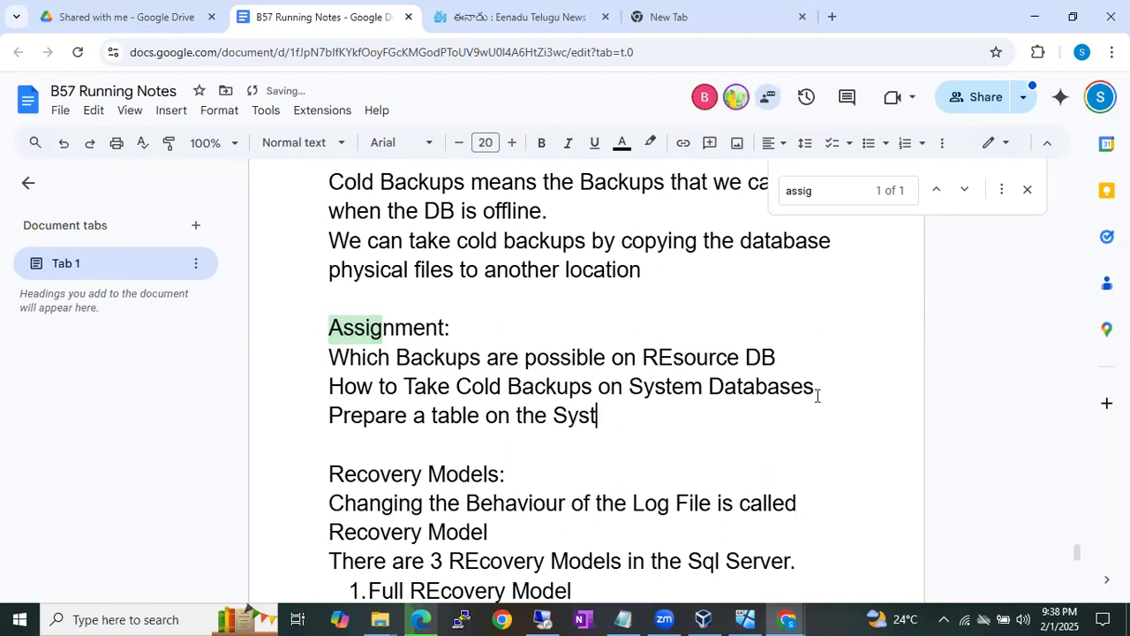
key(BackSpace)
key(BackSpace)
text(Databases Reco)
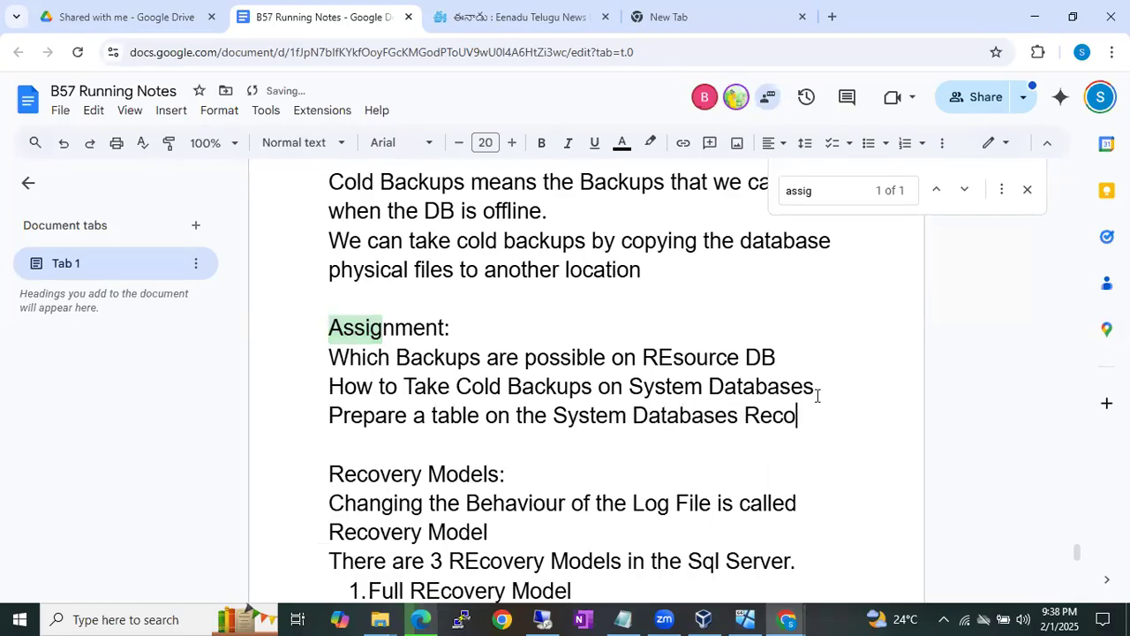
text(very Model)
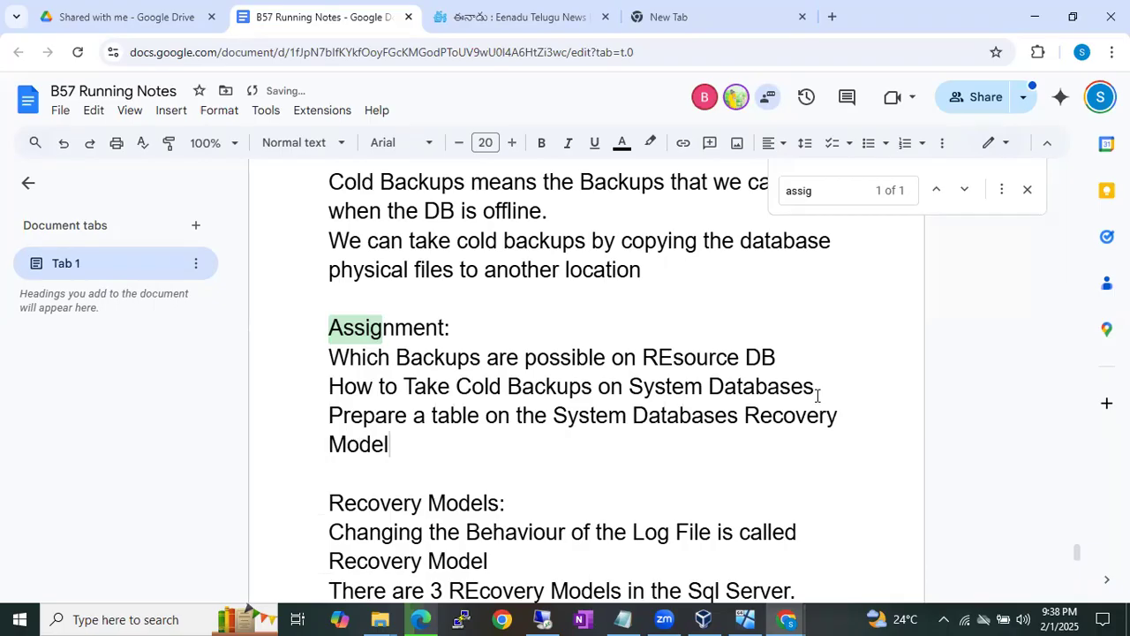
Add another assignment line reading "And Prepare a Table for the Backup on the system Databases", followed by a blank line.
key(Return)
text(And Prepare )
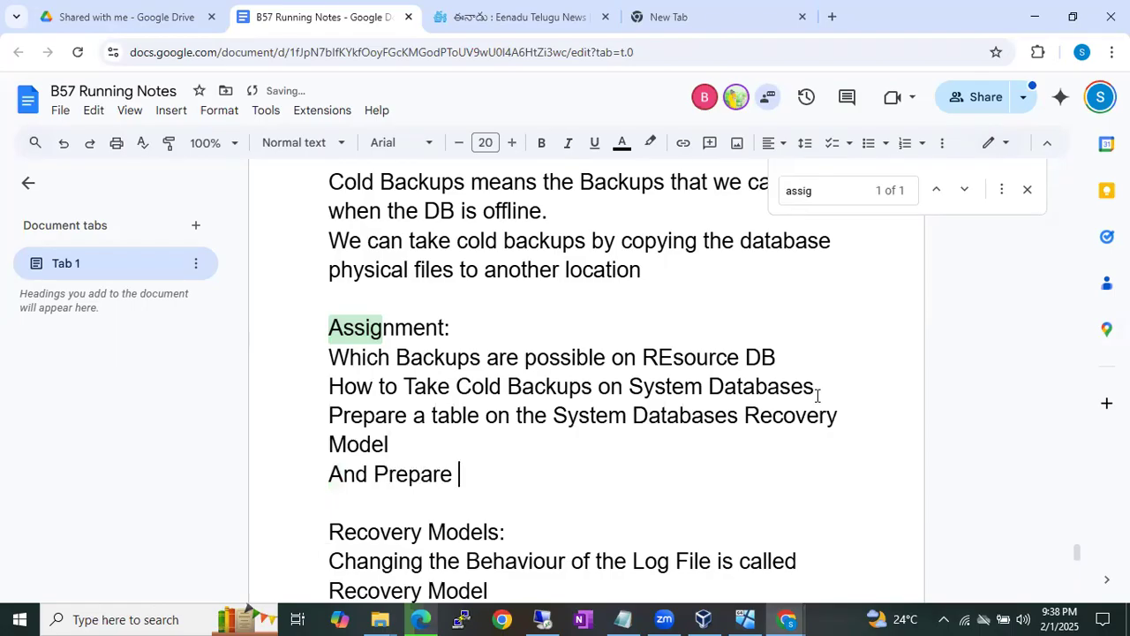
text(a Table for the)
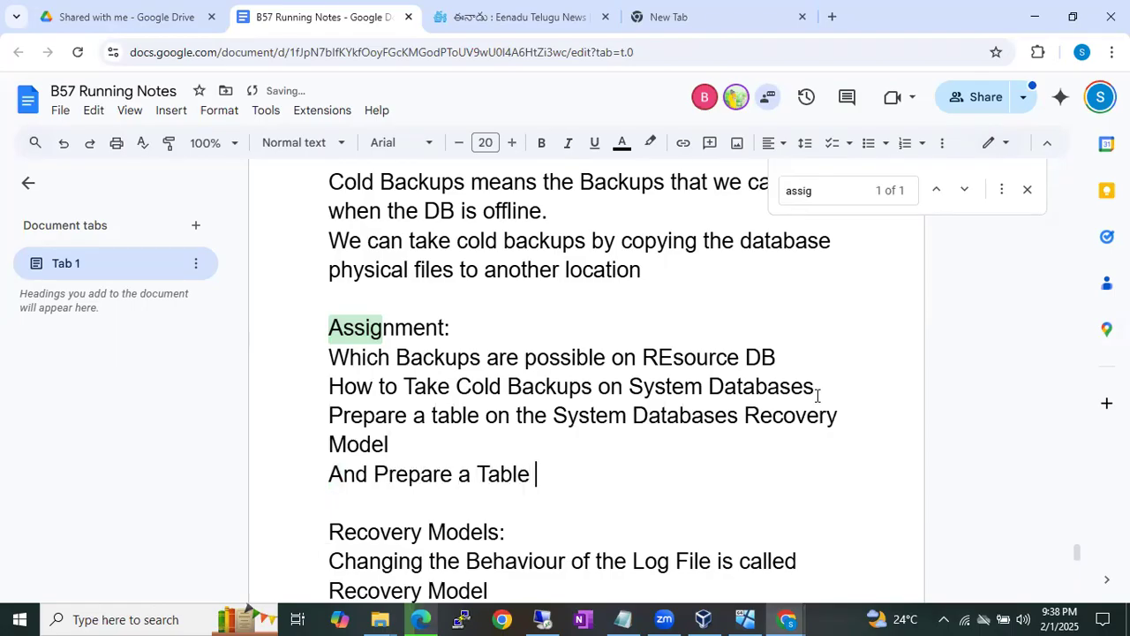
key(BackSpace)
key(BackSpace)
key(BackSpace)
key(BackSpace)
key(BackSpace)
key(BackSpace)
key(BackSpace)
text(for the )
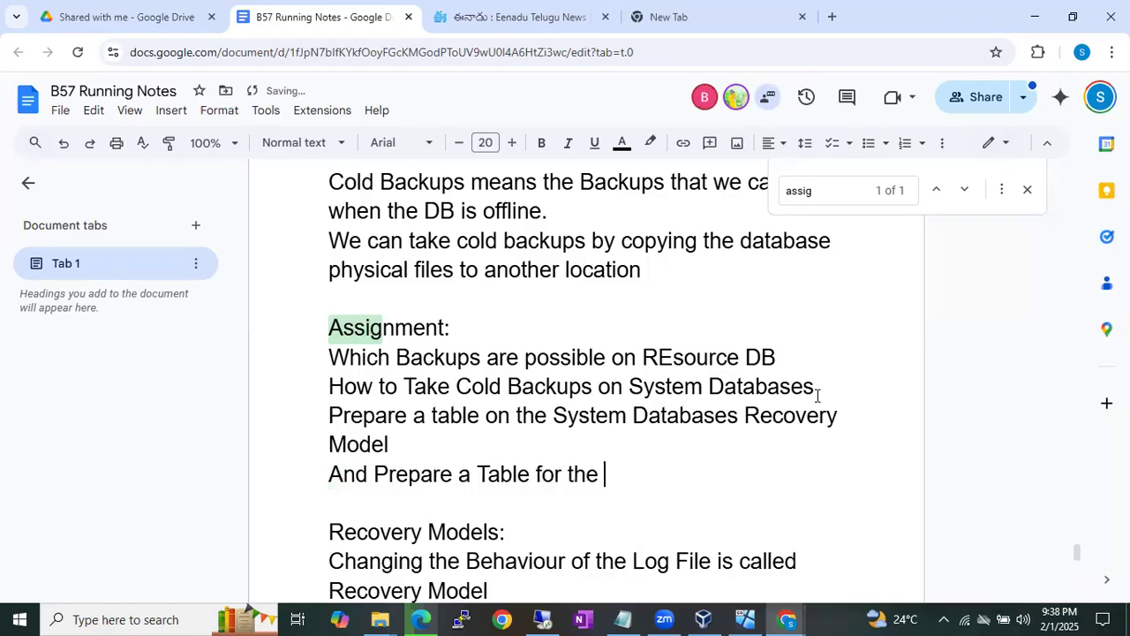
text(Backup o)
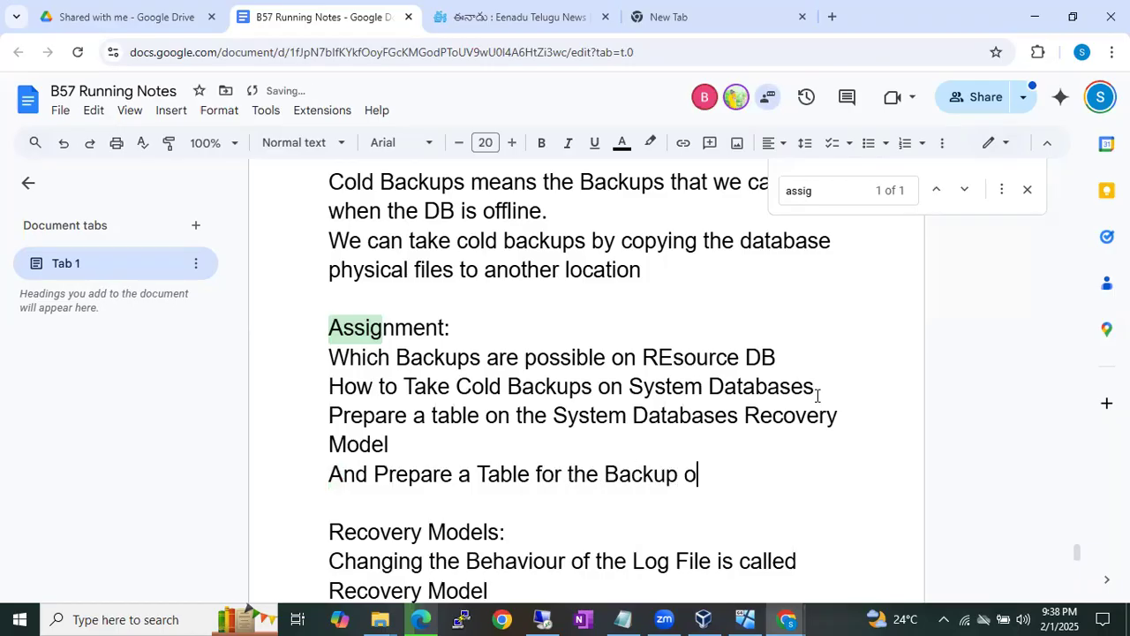
text(n the s)
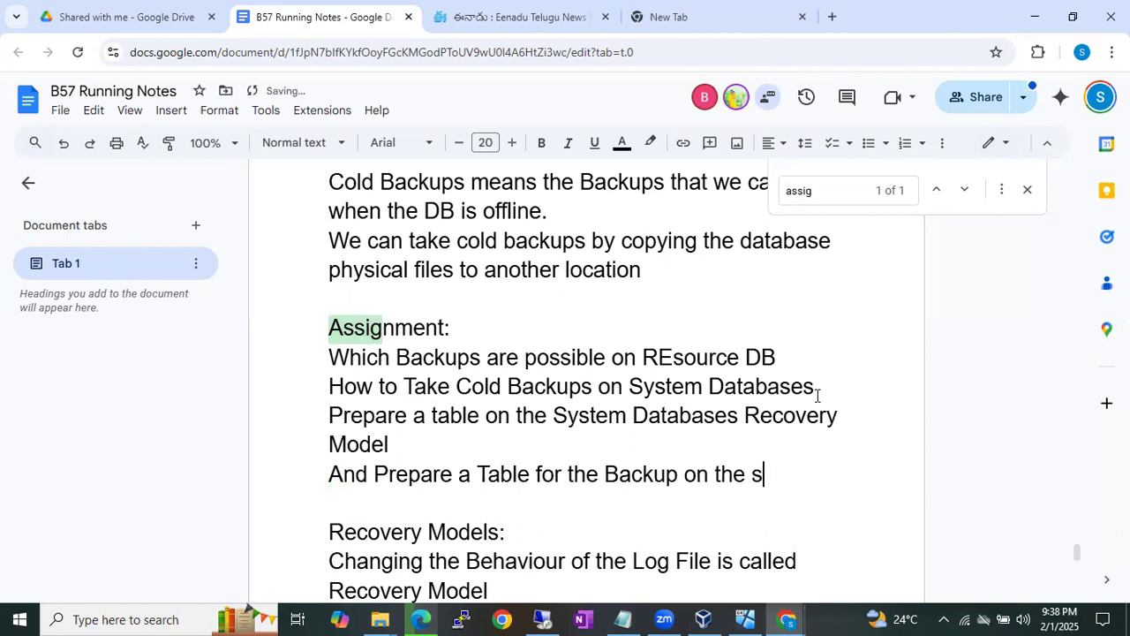
text(ystem Databases)
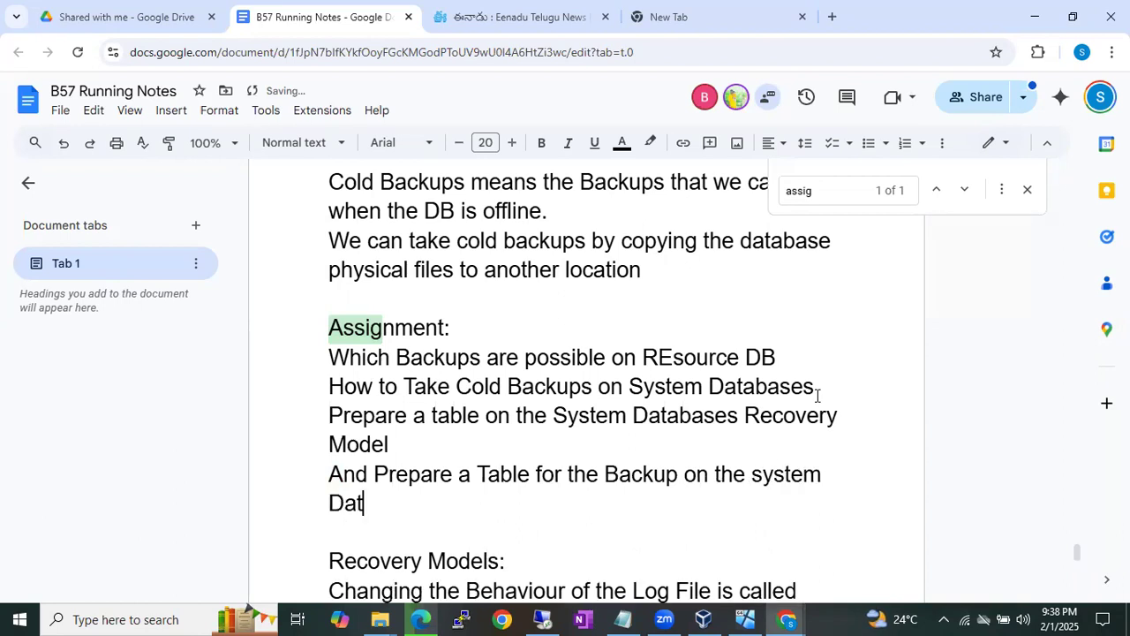
key(Return)
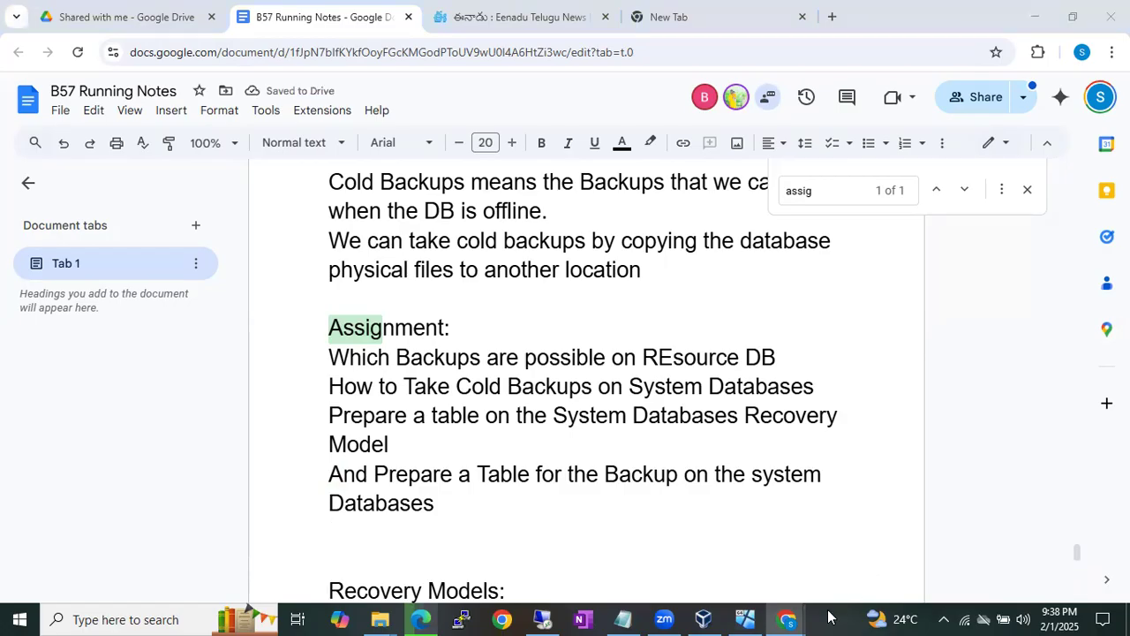
Launch Excel with a new blank workbook and maximize its window.
key(super+r)
text(ex)
key(Down)
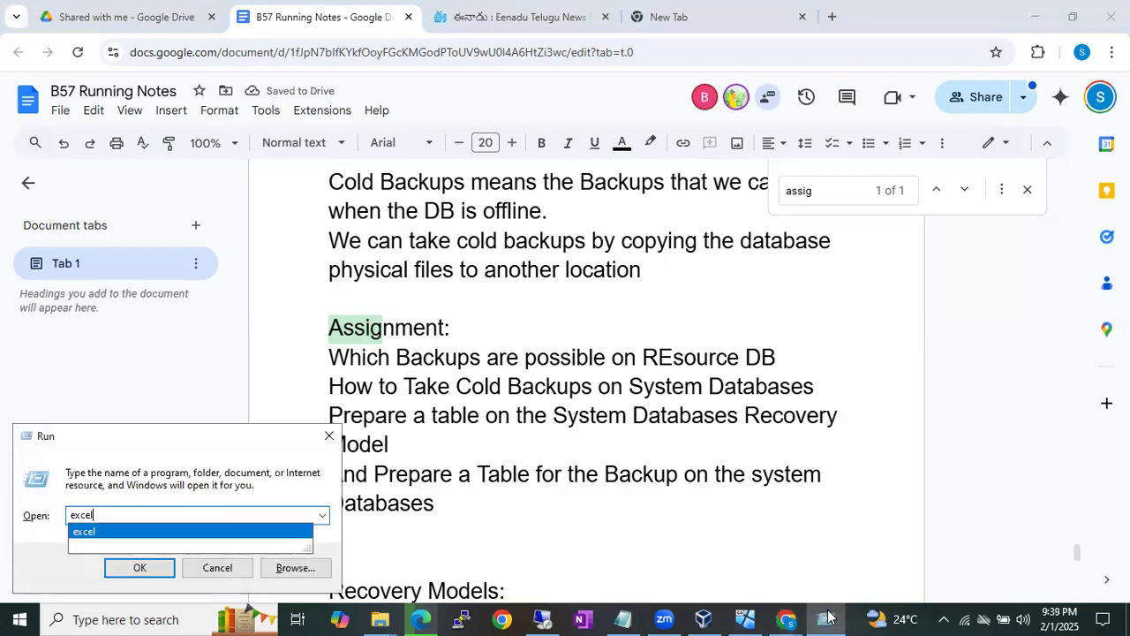
key(Return)
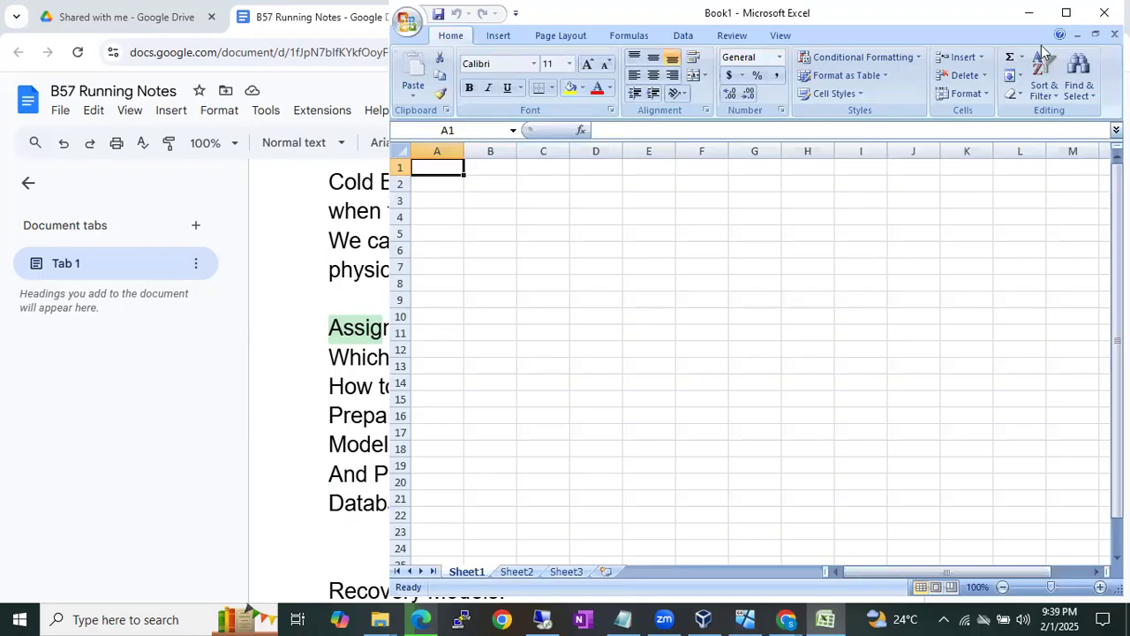
click(1065, 13)
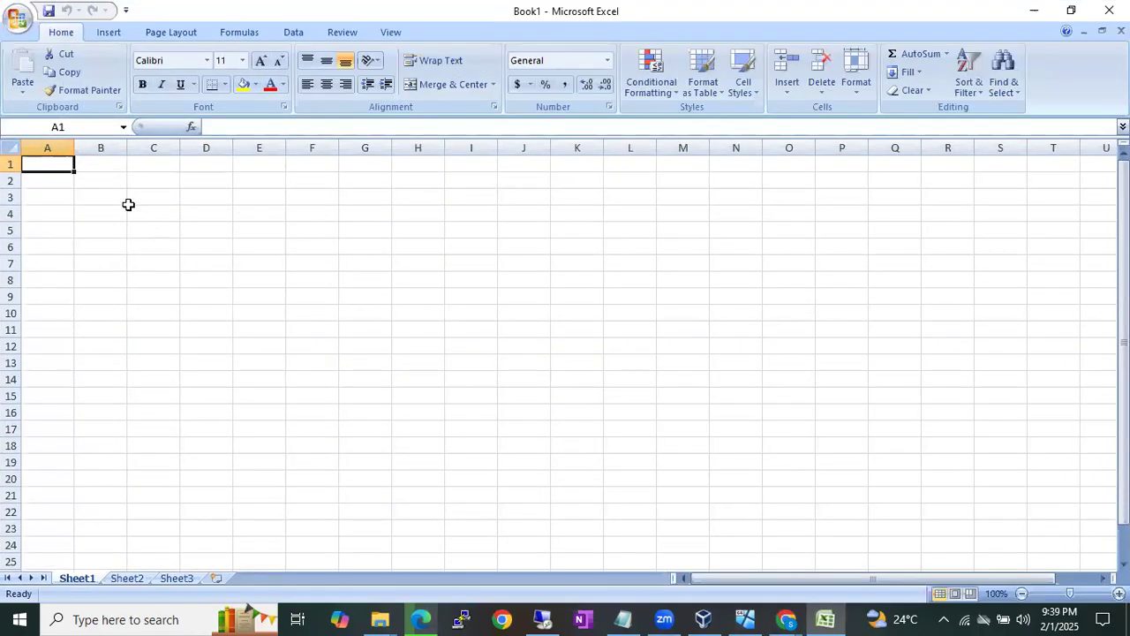
List the system databases Master, Model, MSDB and TempDB in cells A2 to A5.
click(55, 177)
text(Master)
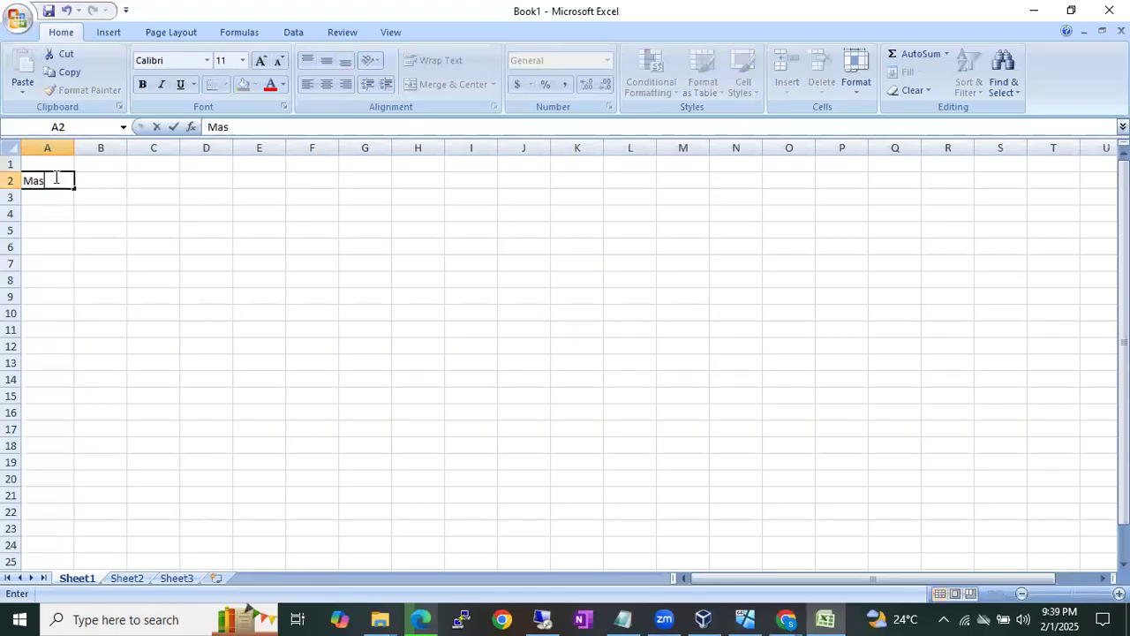
click(37, 198)
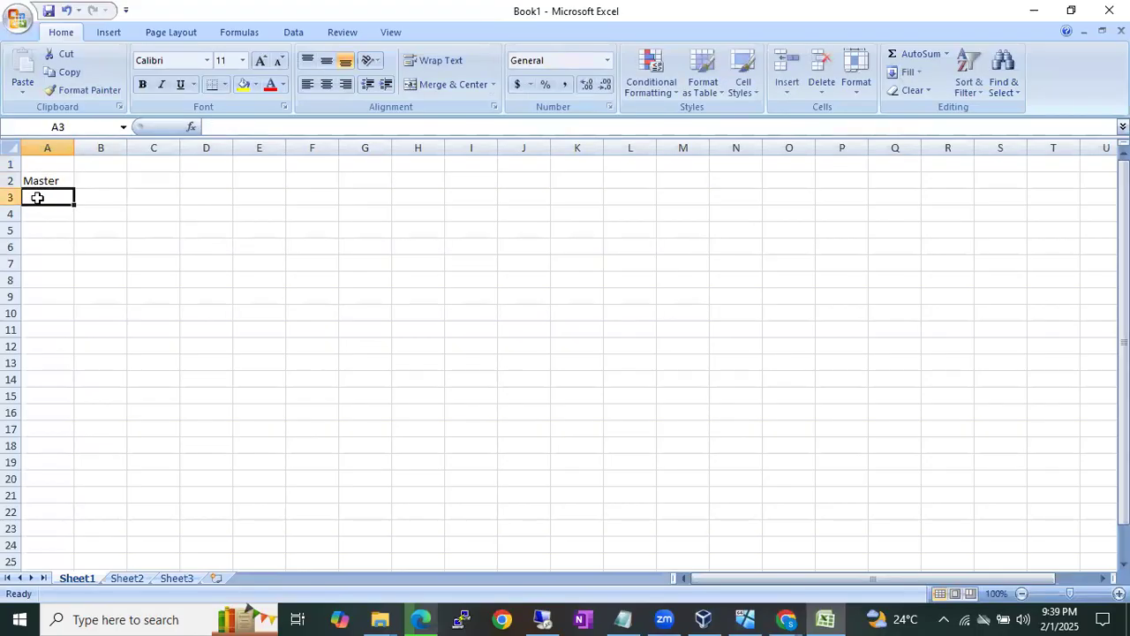
text(Moel)
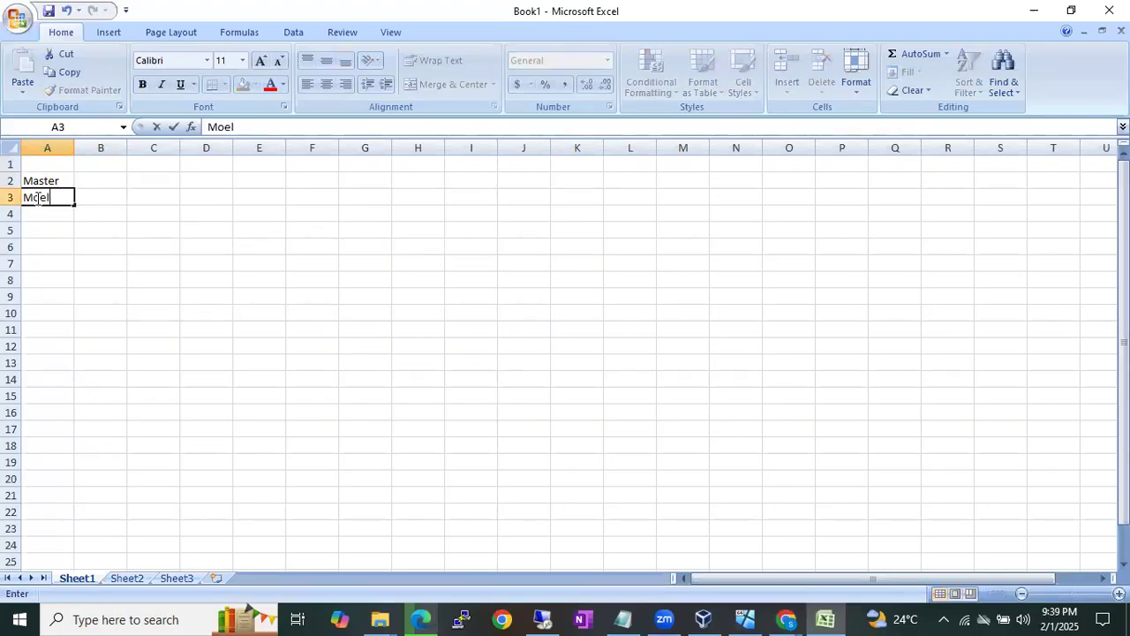
text(d)
click(29, 213)
text(MSDB)
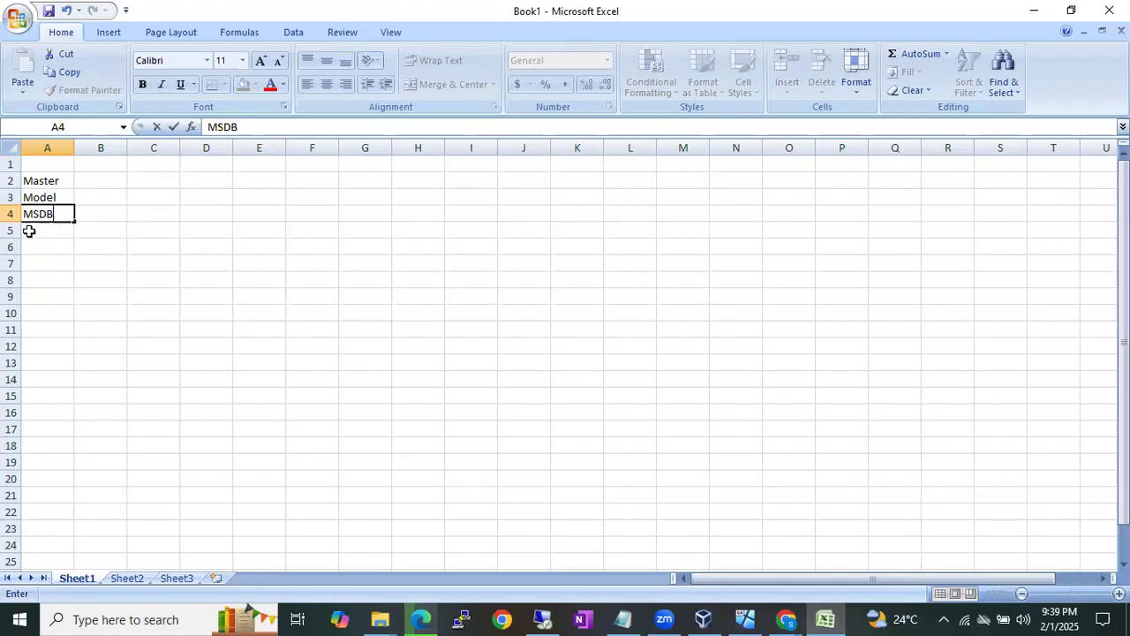
click(29, 232)
text(TempDB)
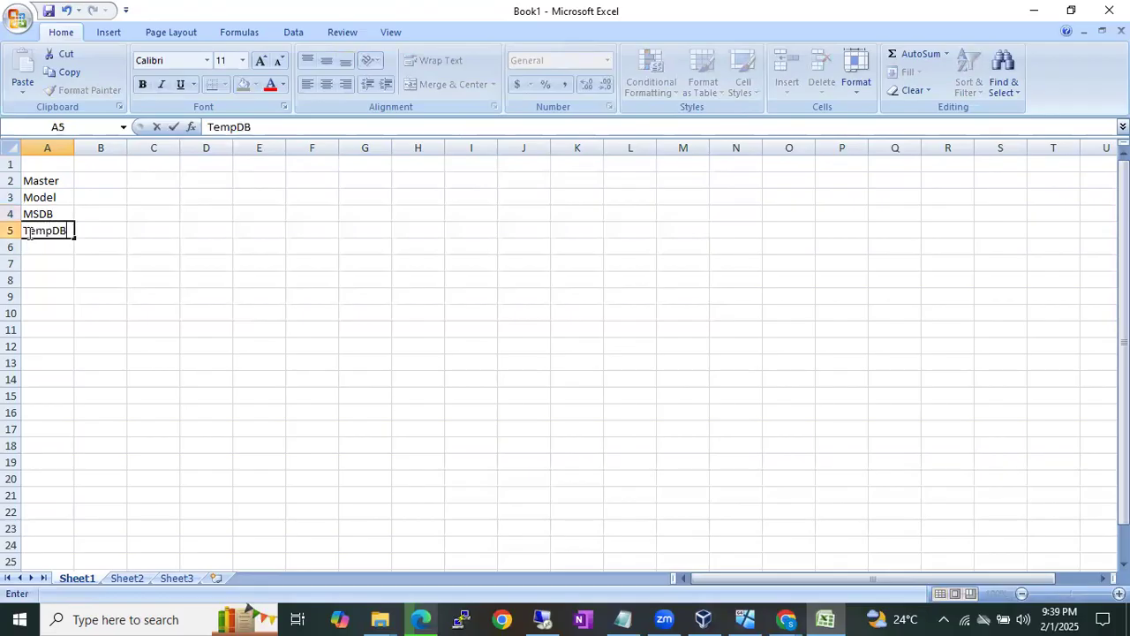
Enter the heading "Recovery Model" in B1 and fit column B's width to it.
click(95, 157)
text(Reo)
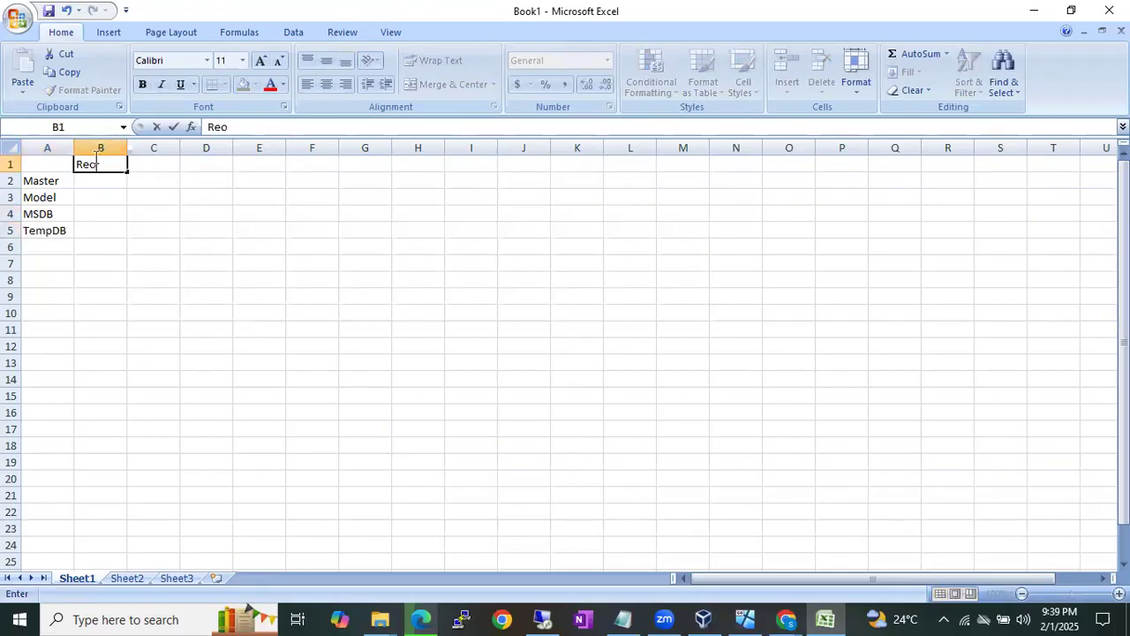
text(overy Model)
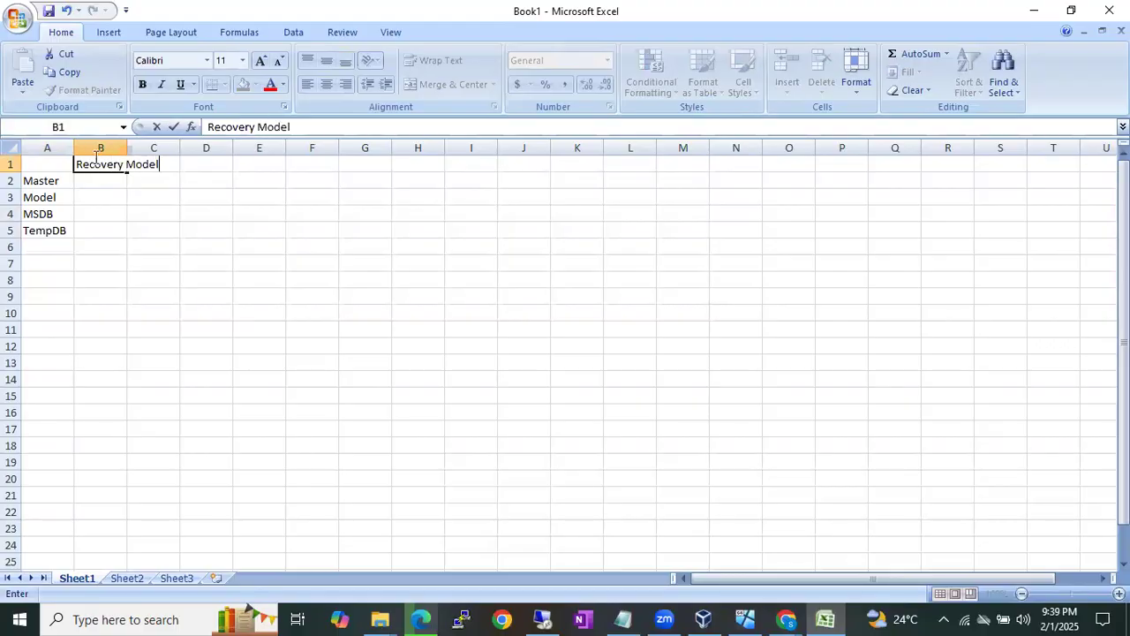
click(131, 147)
double_click(127, 147)
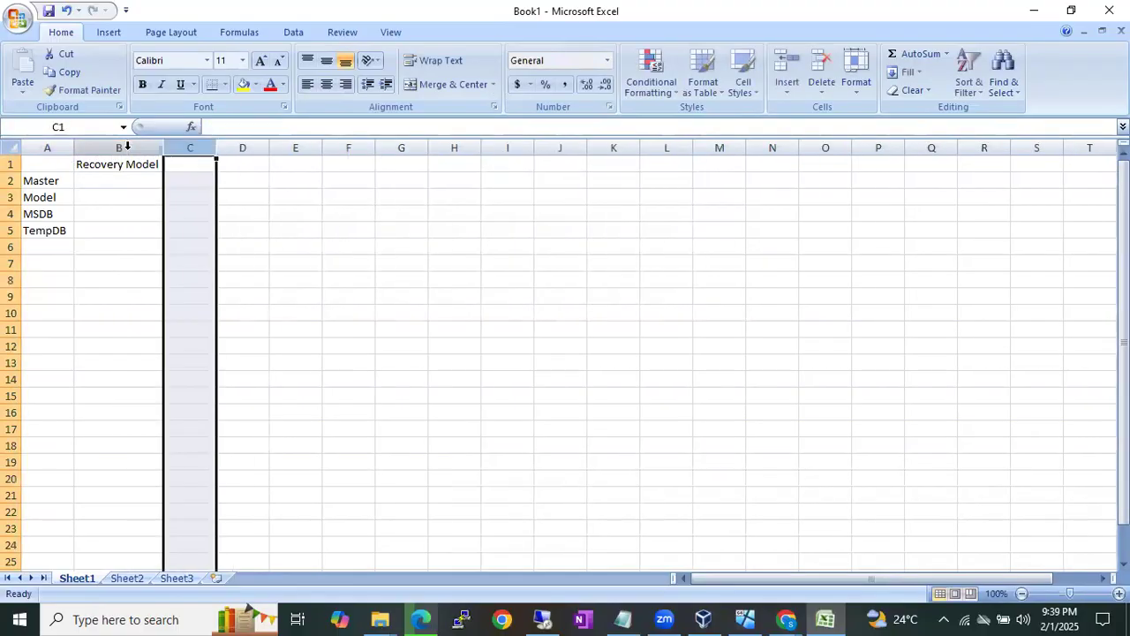
click(117, 183)
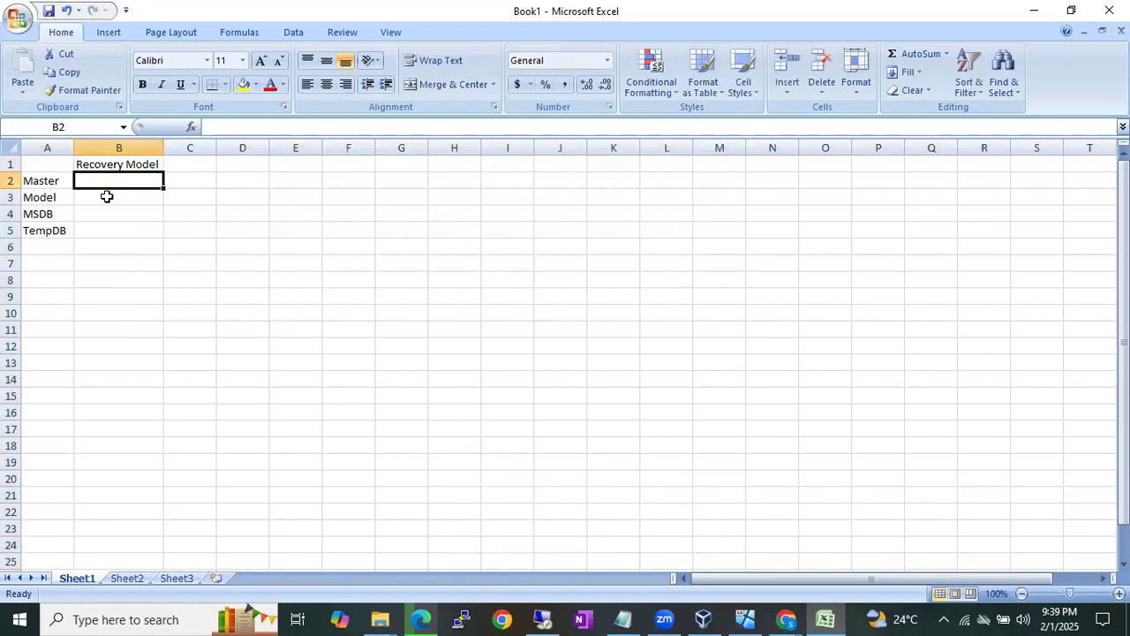
List Master, Model, MSDB and TempDB again in cells A8 to A11 for a second table.
click(41, 279)
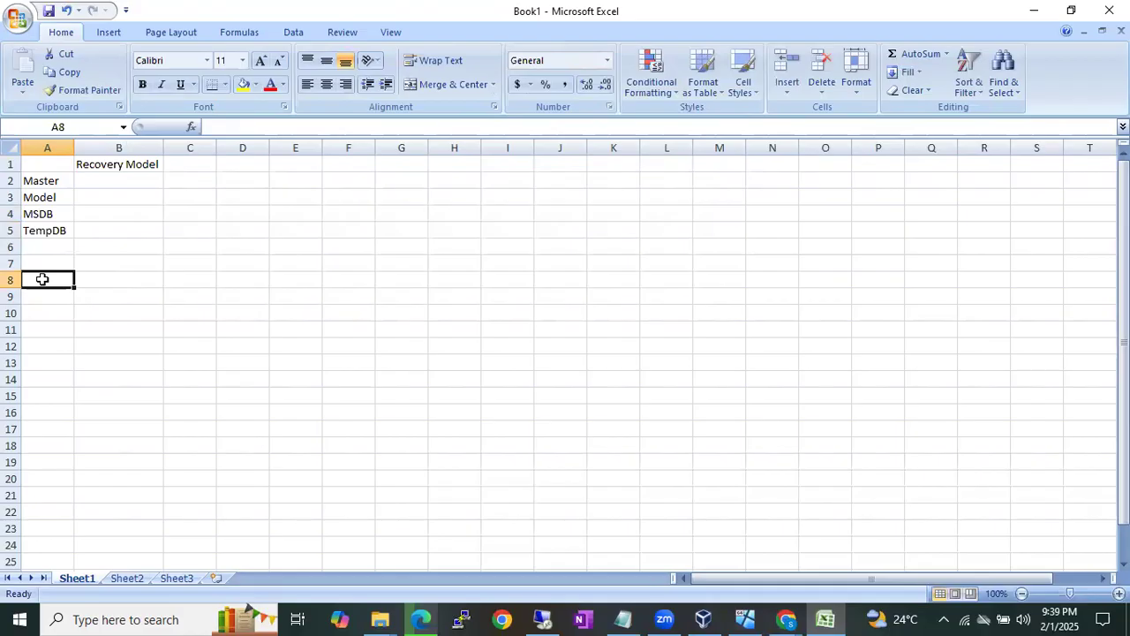
text(Master)
click(37, 295)
text(Model)
click(33, 314)
text(MSDB)
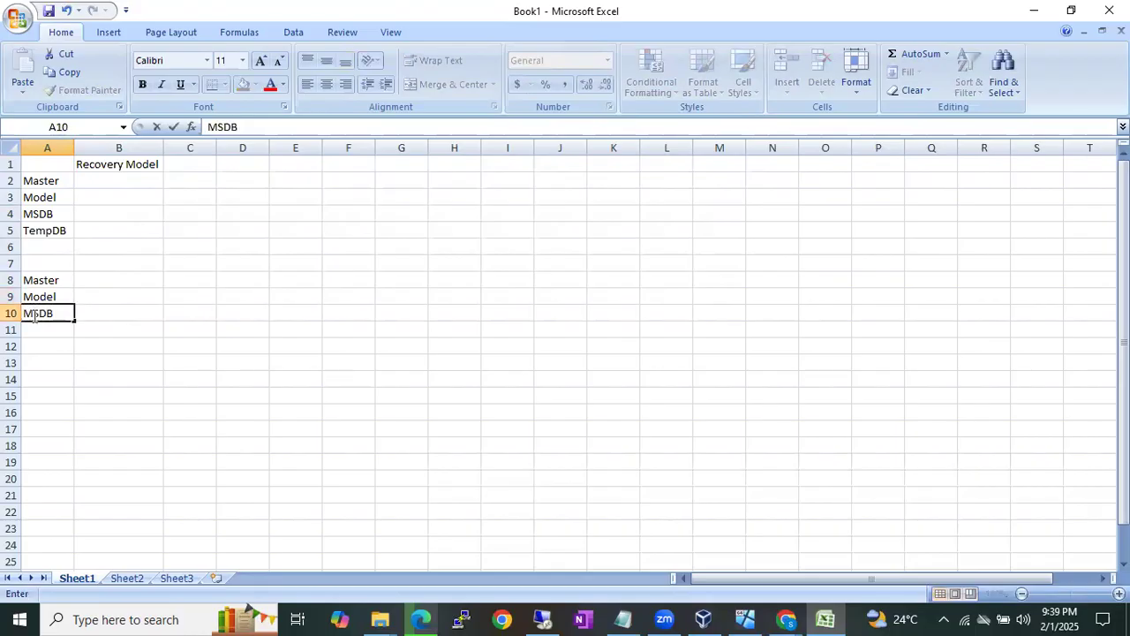
click(33, 329)
text(TempD)
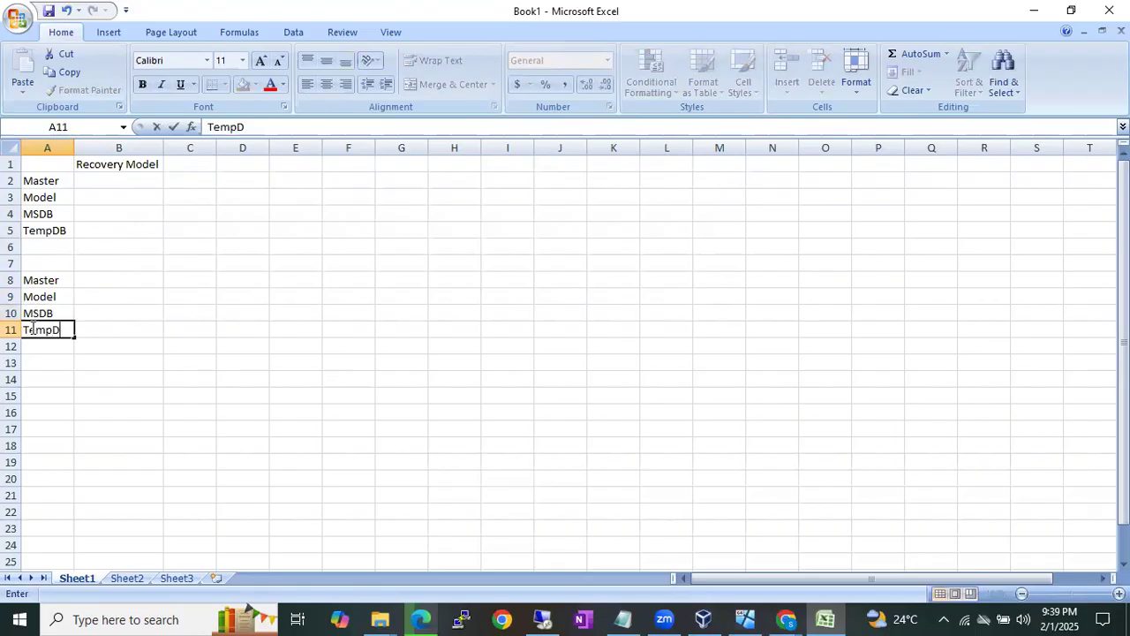
text(B)
Enter the backup type headings Full, Diff and Log in cells B7, C7 and D7.
click(104, 265)
text(Full)
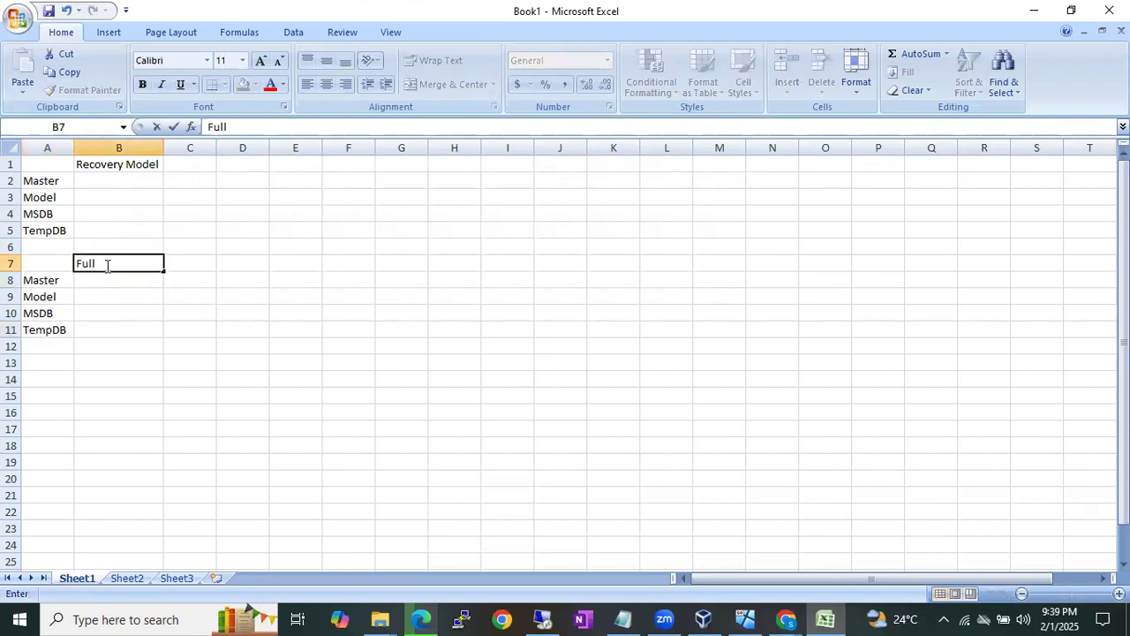
click(179, 261)
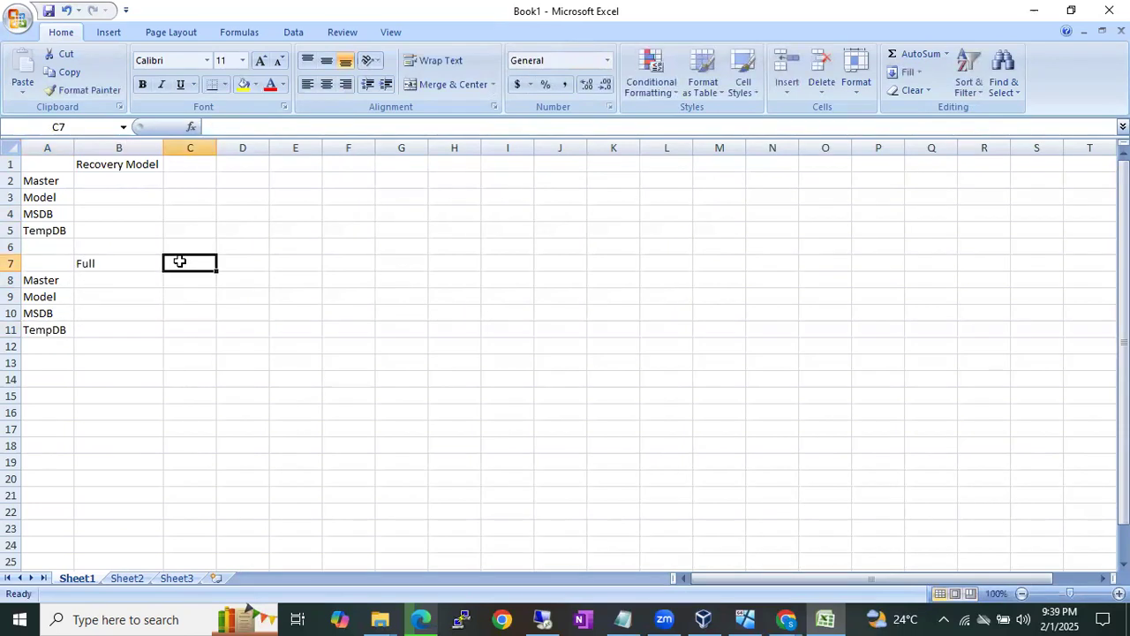
text(Diff)
click(235, 262)
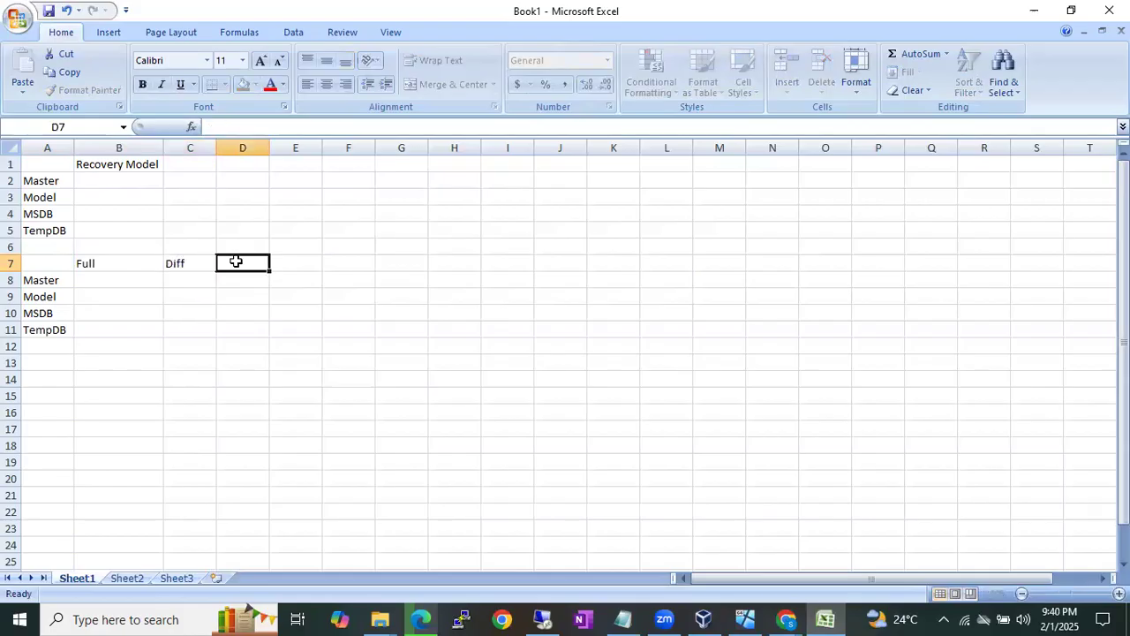
text(Log)
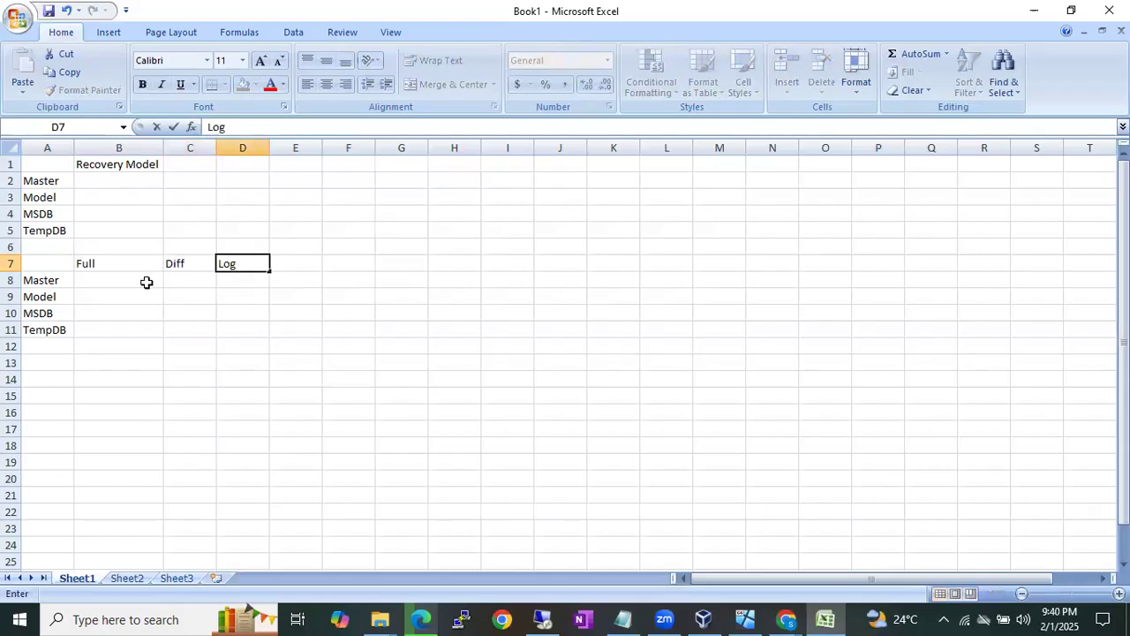
Fill the Master row of the backup type table with Y for Full, N for Diff and N for Log.
click(138, 282)
text(Y)
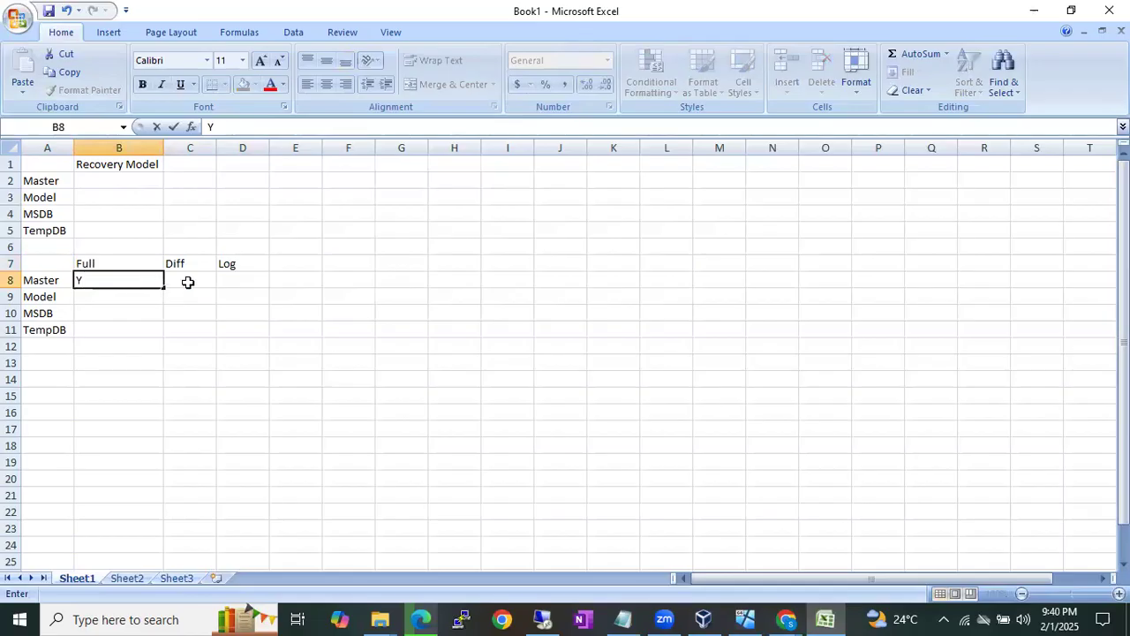
click(189, 280)
text(N)
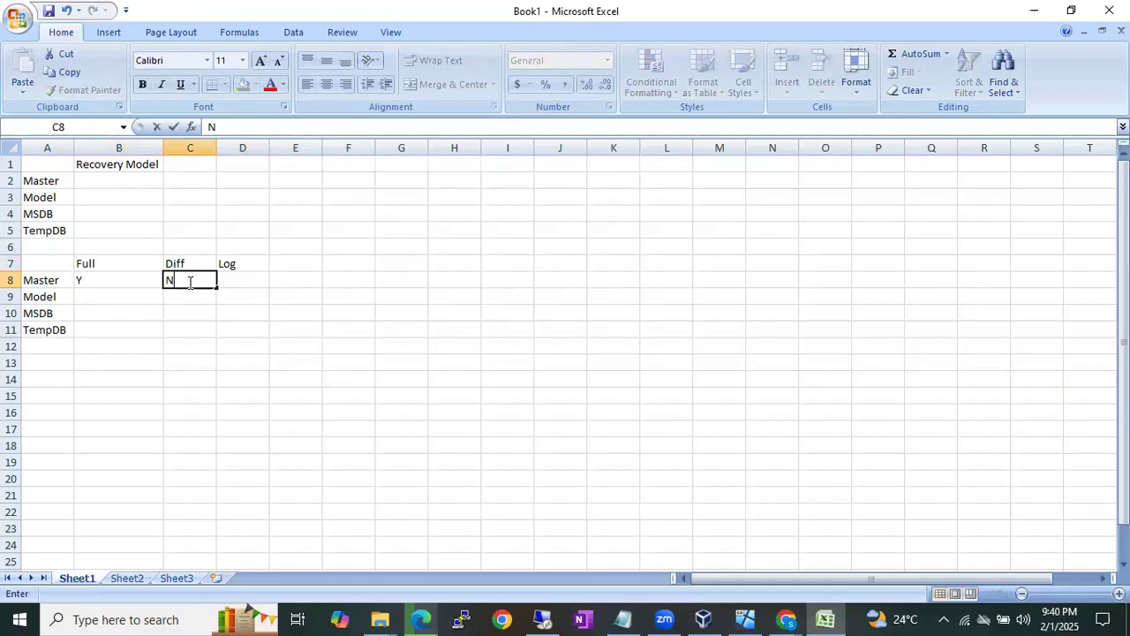
click(256, 284)
text(N)
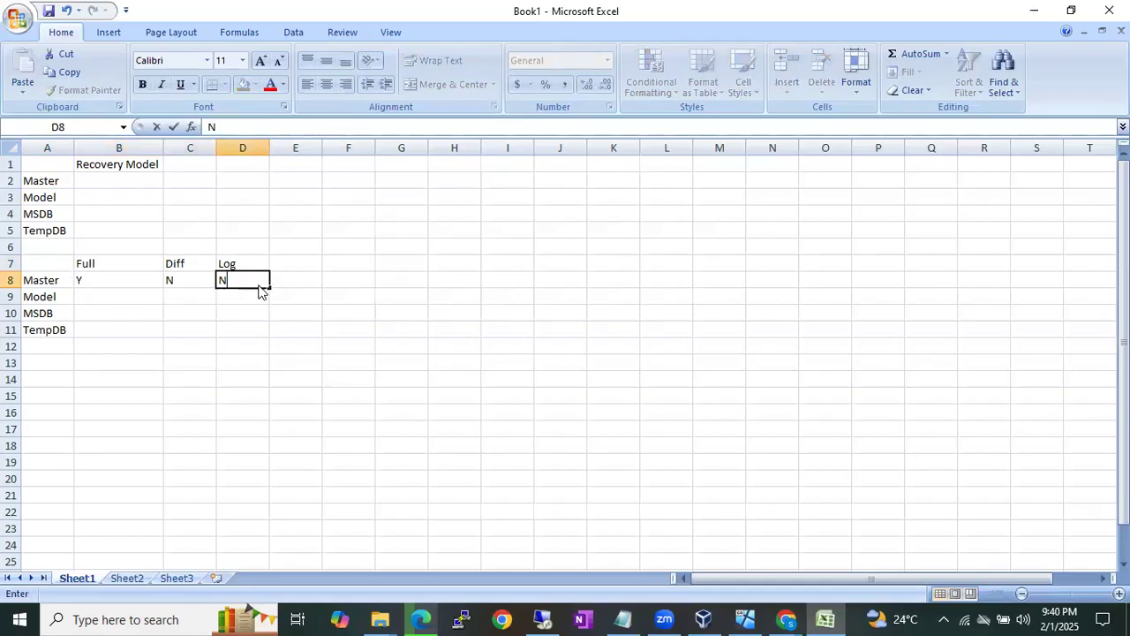
click(119, 298)
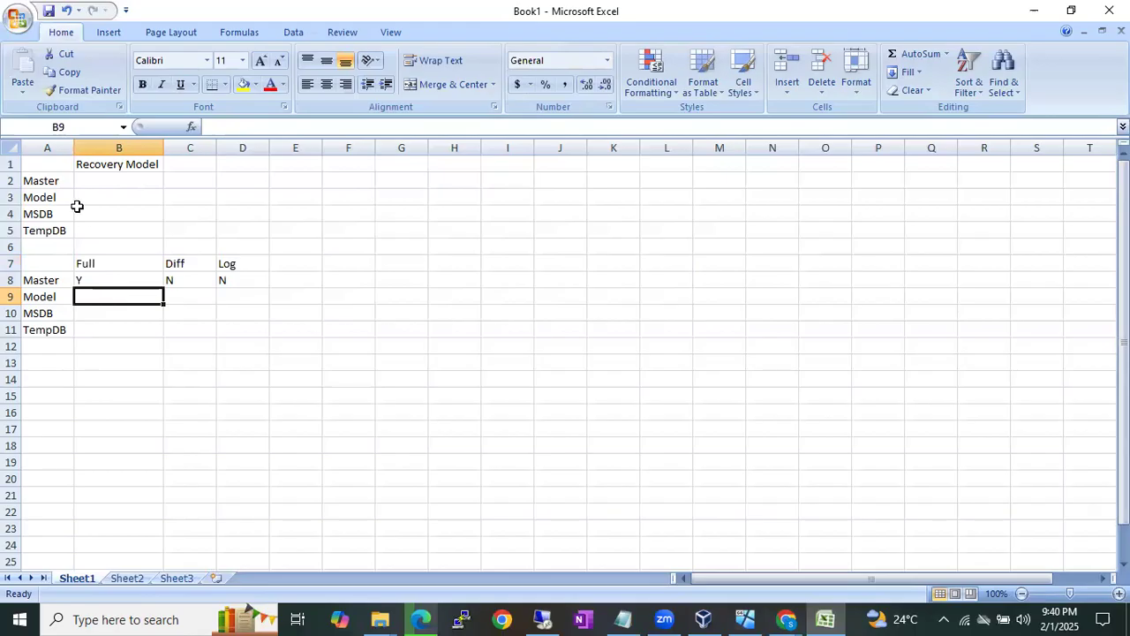
click(60, 181)
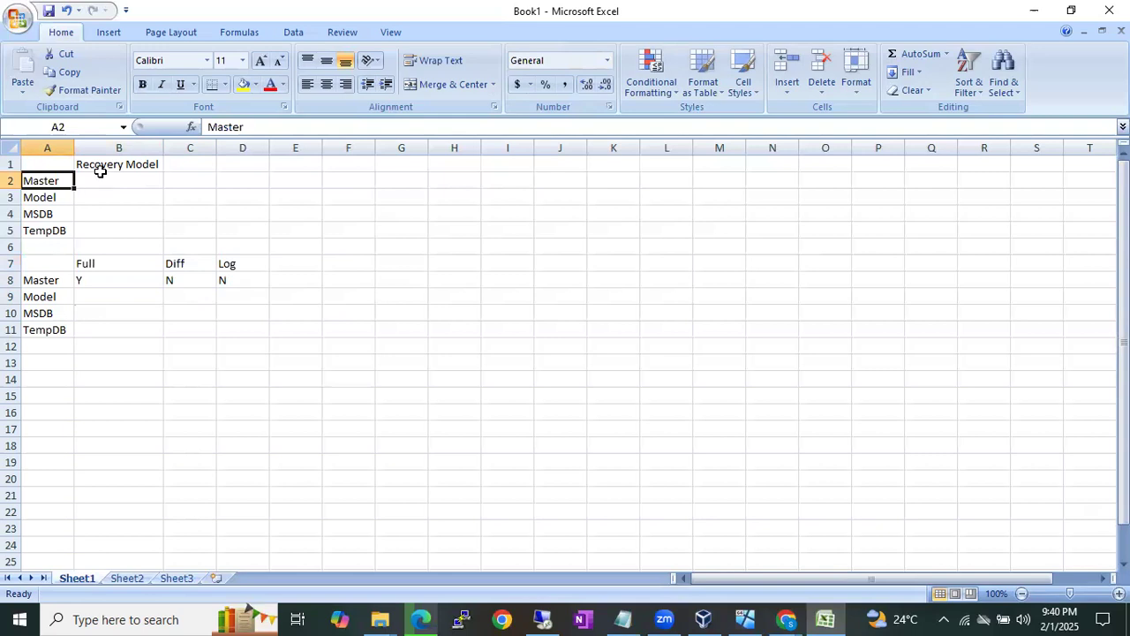
click(100, 181)
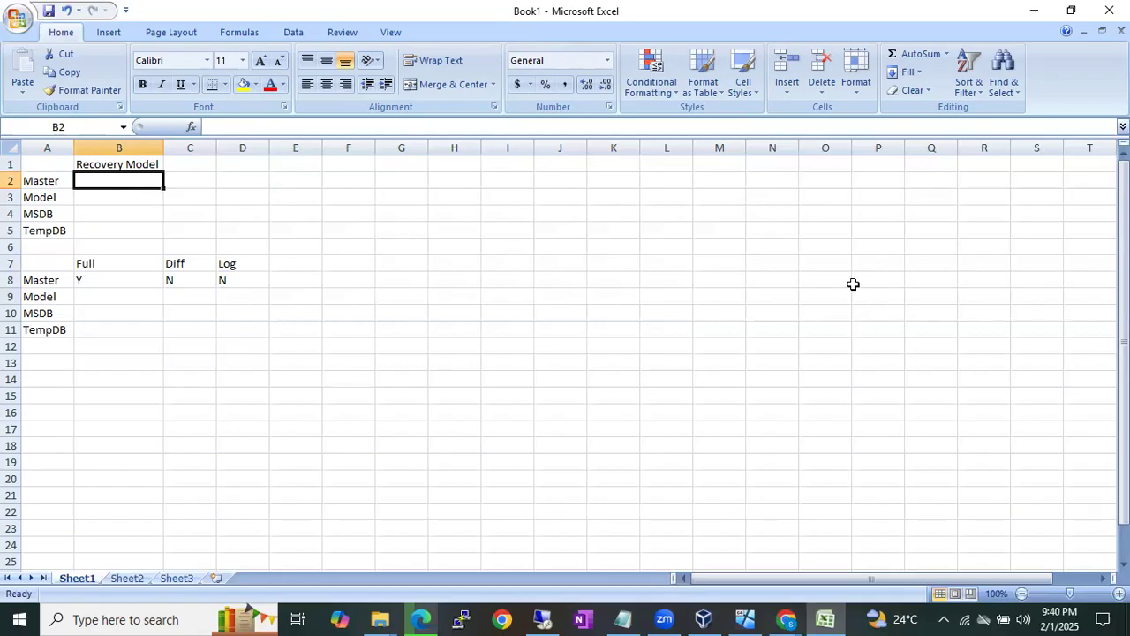
click(618, 81)
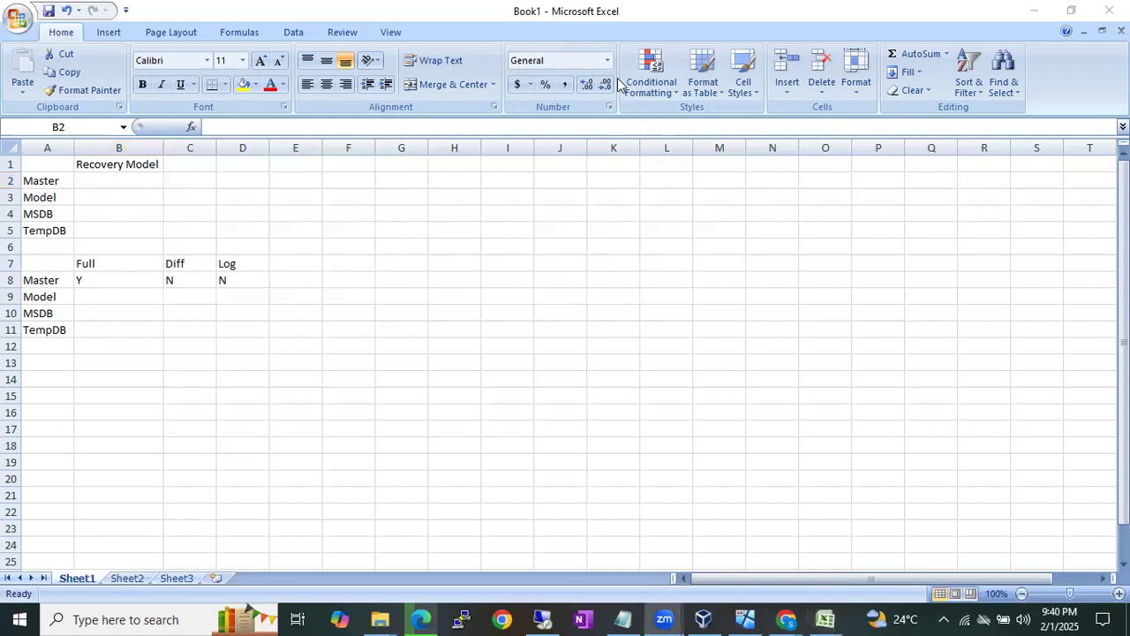